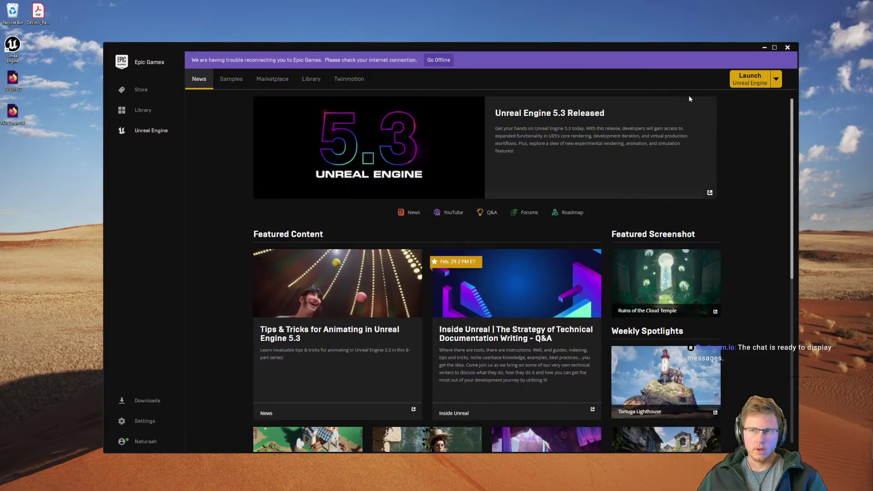
# Step: Open the MotionGraphics project from the engine library and enlarge the viewport at the expense of the side panels
pyautogui.click(309, 79)
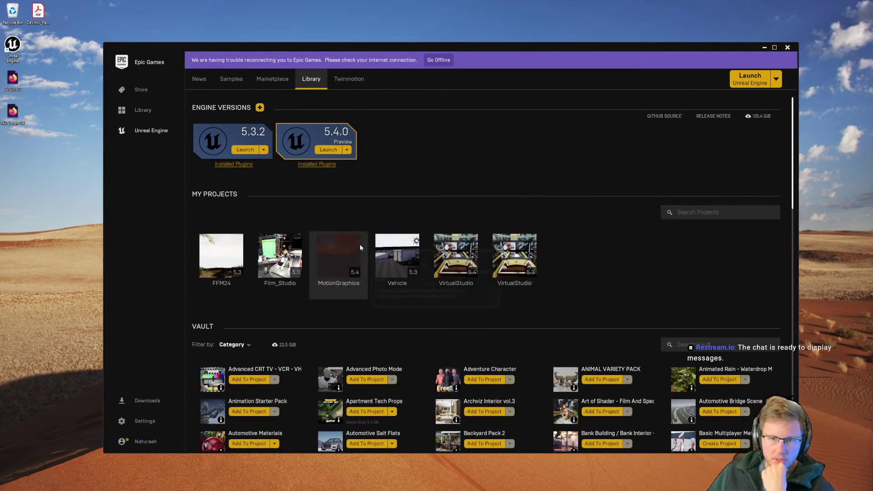
pyautogui.doubleClick(347, 262)
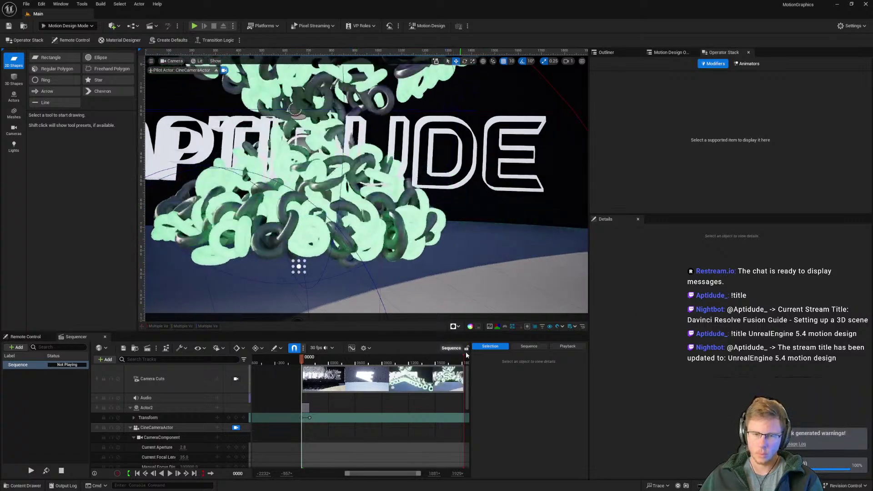
pyautogui.moveTo(435, 125); pyautogui.dragTo(524, 125, button='right')
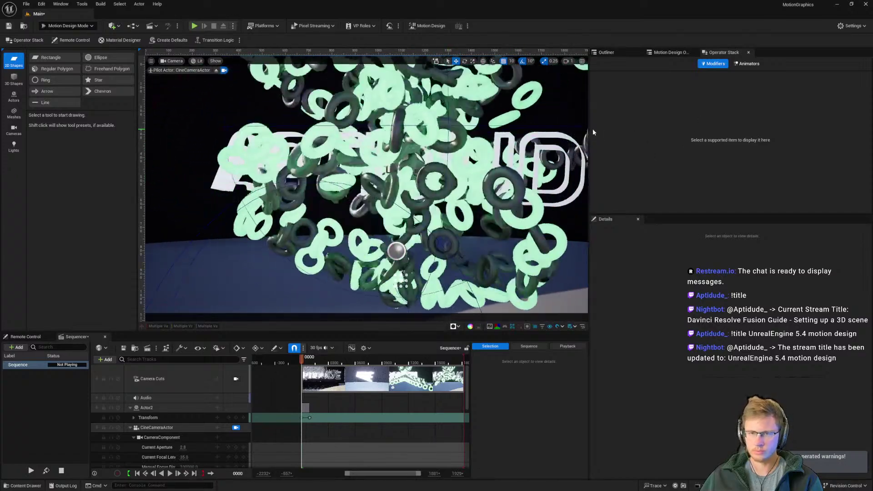
pyautogui.moveTo(589, 126); pyautogui.dragTo(789, 126)
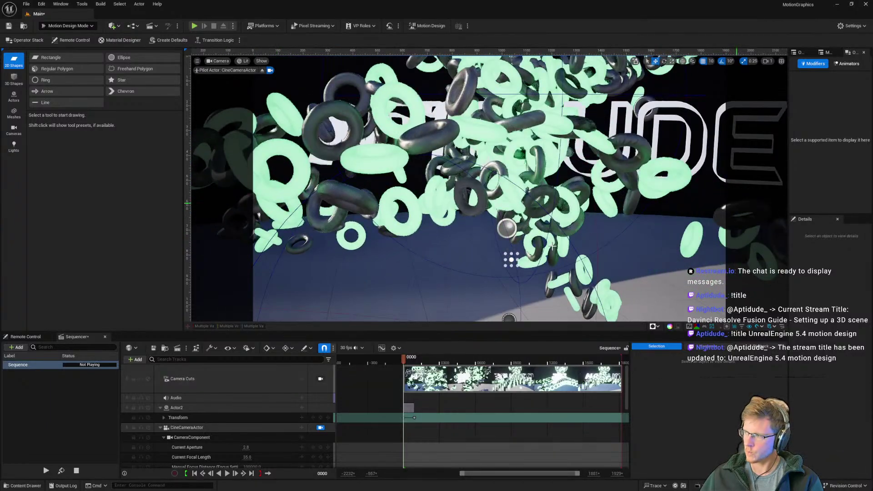
# Step: Play the sequence through its camera cuts up to frame 422 and rebalance the widths of the panels around the viewport
pyautogui.moveTo(493, 223); pyautogui.dragTo(467, 190, button='right')
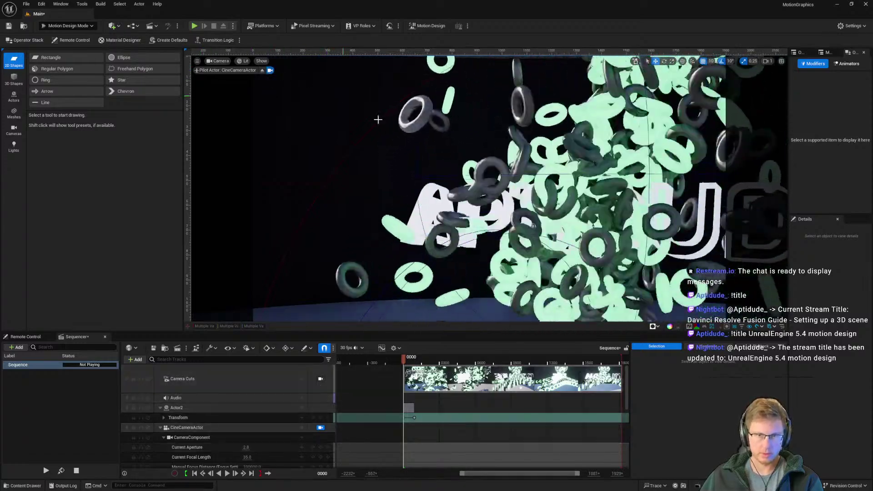
pyautogui.click(321, 378)
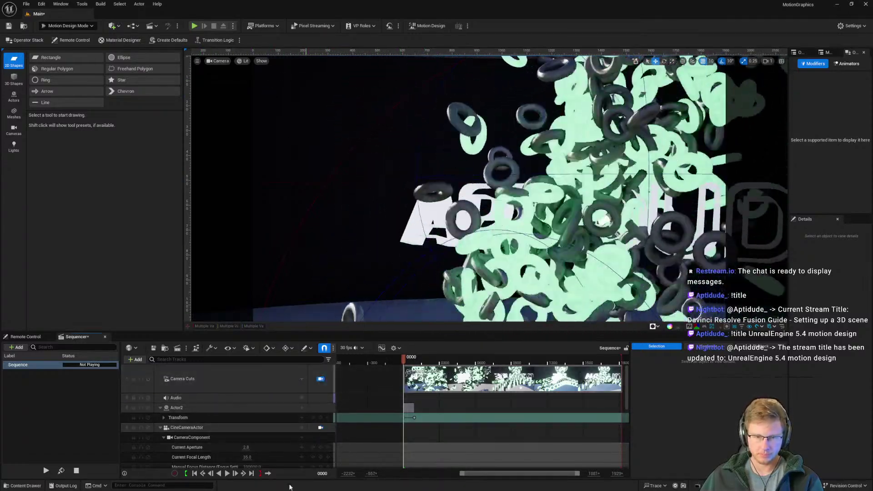
pyautogui.click(227, 473)
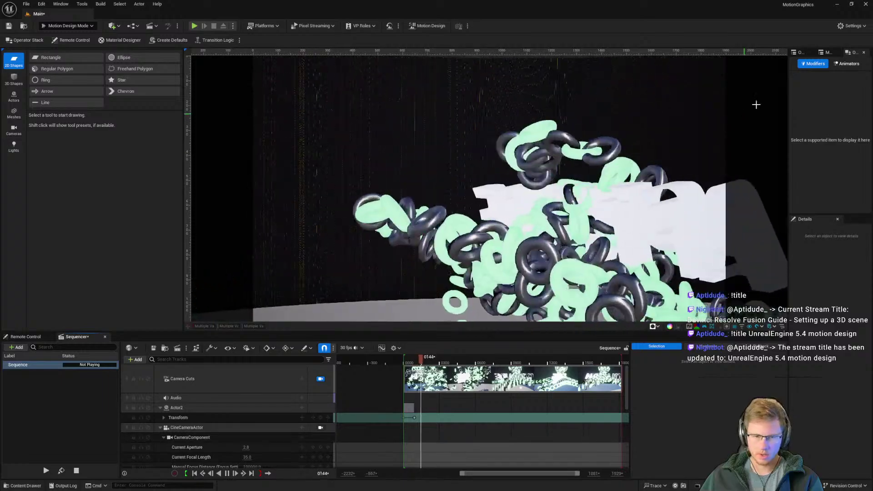
pyautogui.click(785, 76)
pyautogui.moveTo(789, 75); pyautogui.dragTo(650, 75)
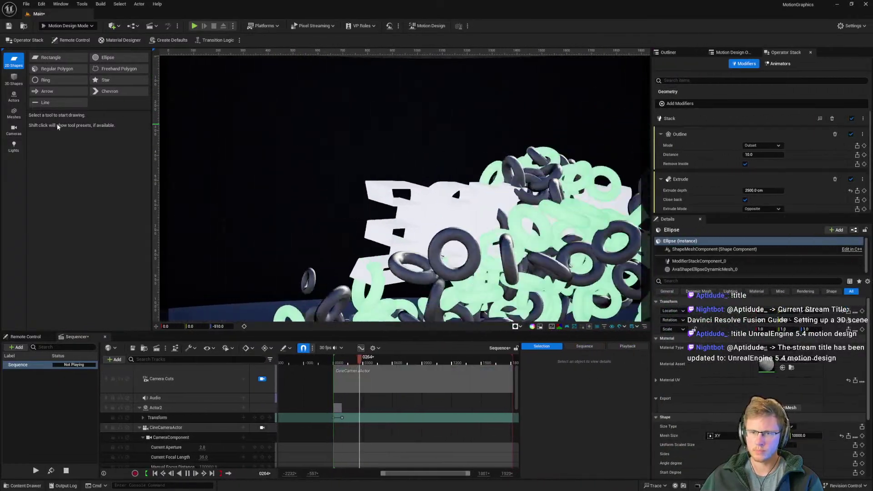
pyautogui.moveTo(156, 254); pyautogui.dragTo(117, 254)
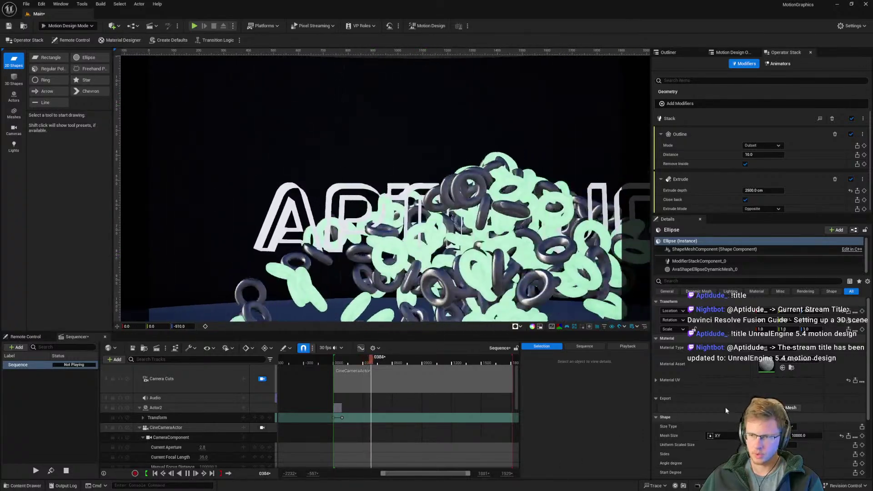
pyautogui.press('space')
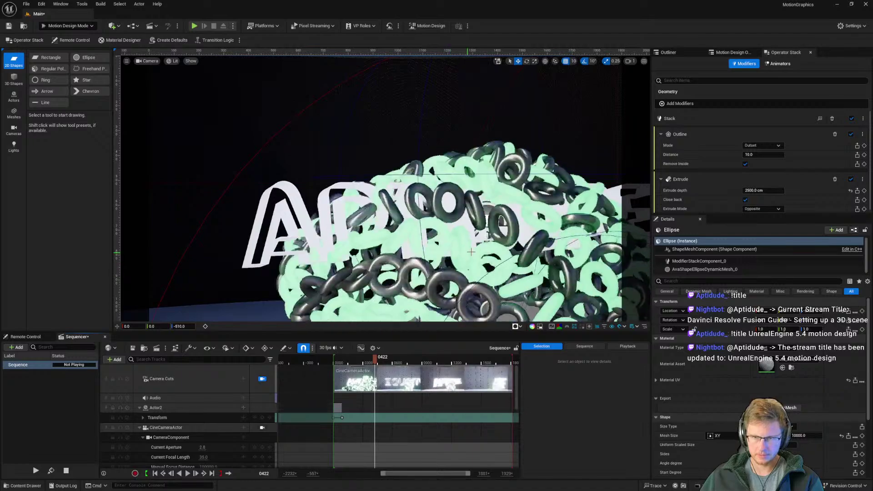
# Step: Set the CineCameraActor's yaw to -83 and its pitch to -3 in the sequence
pyautogui.scroll(-5, 187, 440)
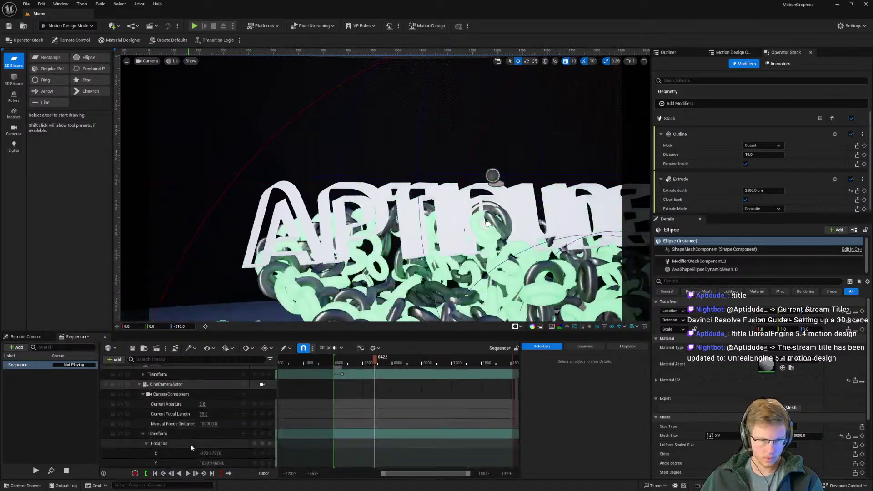
pyautogui.scroll(-3, 212, 448)
pyautogui.click(211, 448)
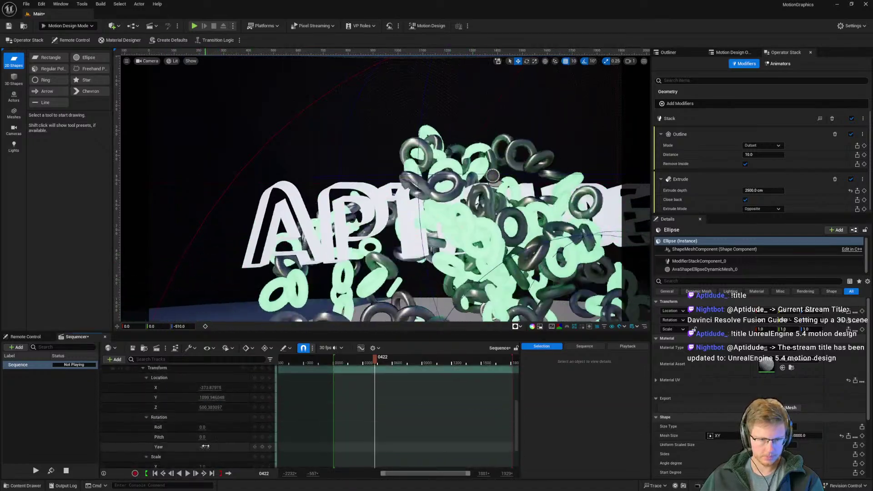
pyautogui.write('-83')
pyautogui.press('Return')
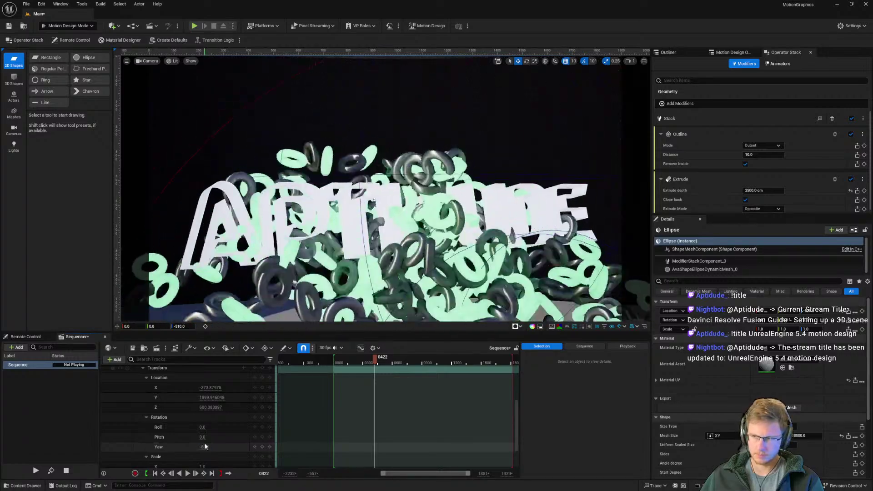
pyautogui.moveTo(202, 437); pyautogui.dragTo(200, 437)
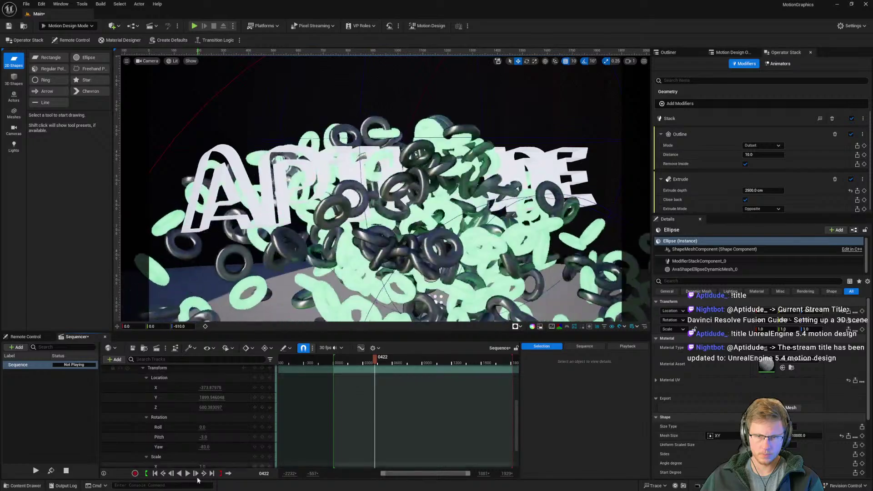
# Step: Save the level and play the sequence on to frame 1054 to review the camera framing
pyautogui.click(187, 473)
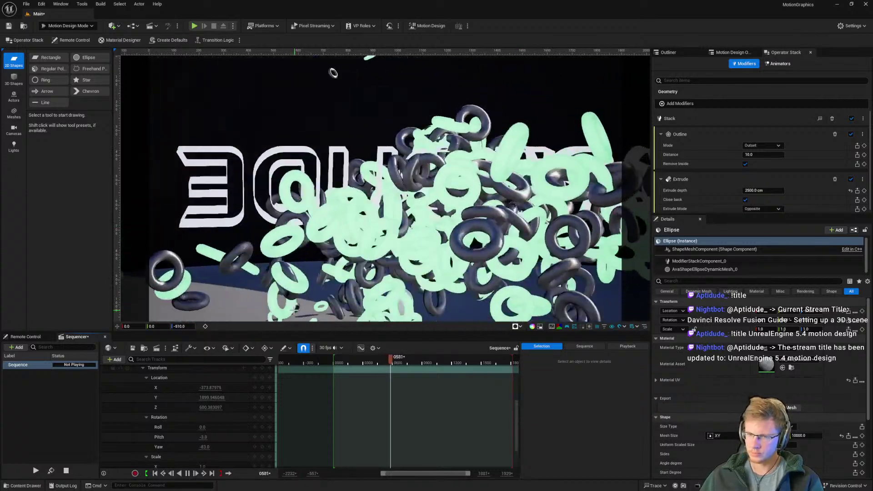
pyautogui.hotkey('ctrl', 's')
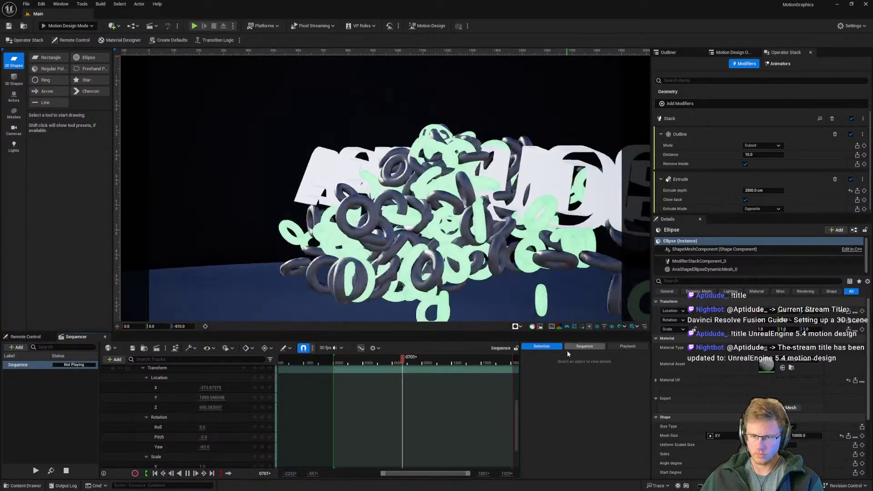
pyautogui.click(188, 473)
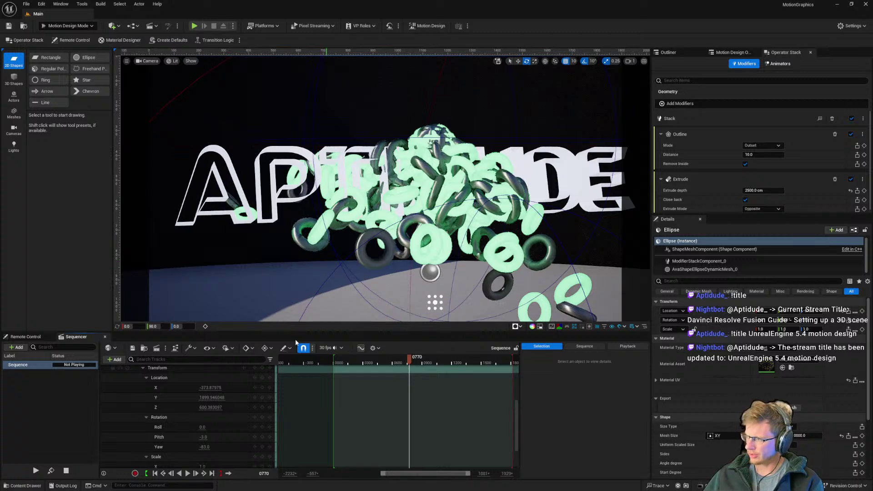
pyautogui.click(187, 473)
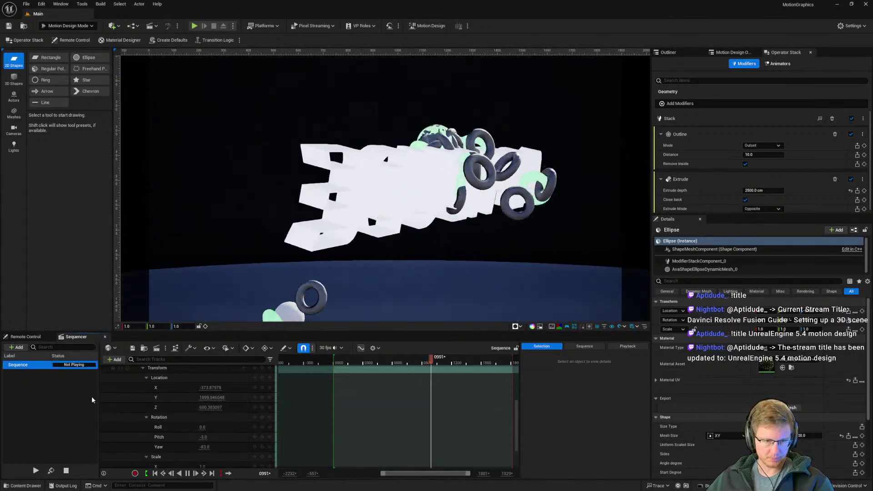
pyautogui.click(187, 473)
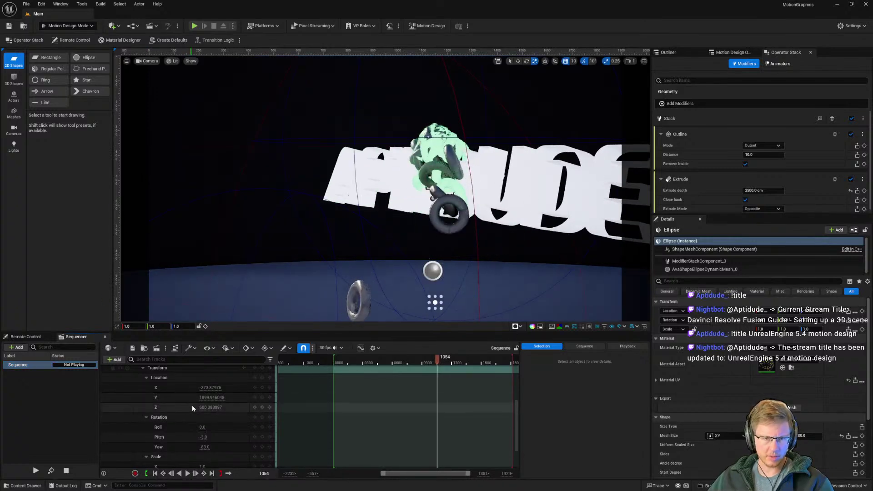
# Step: Release the viewport from the camera cuts and view the whole scene freely
pyautogui.scroll(5, 229, 410)
pyautogui.click(262, 379)
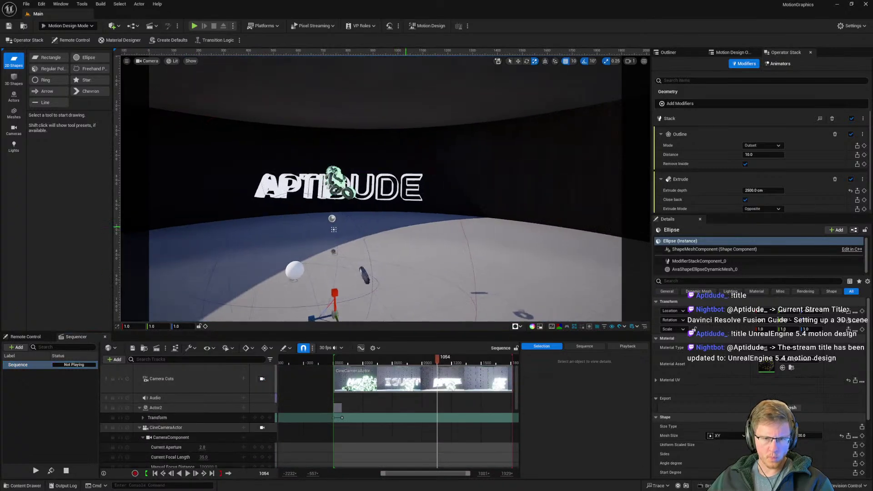
pyautogui.moveTo(376, 227); pyautogui.dragTo(418, 241, button='right')
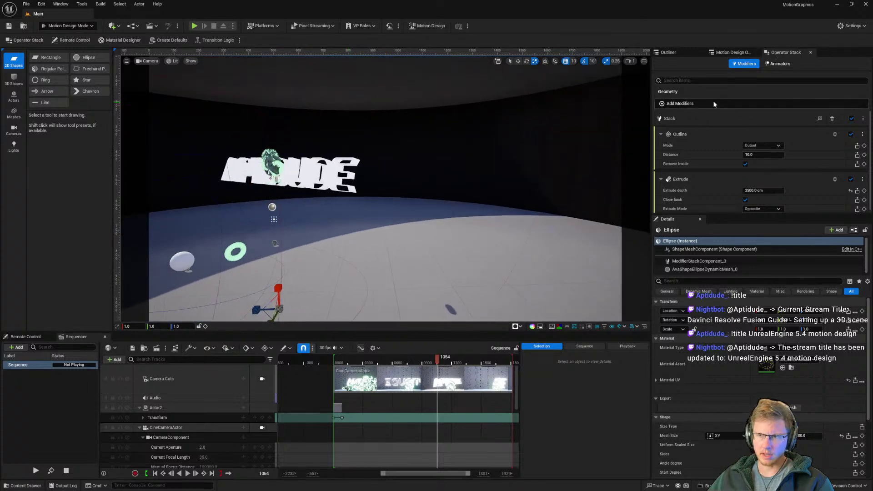
# Step: Hide the Sky Sphere, SkyLight and SphereReflectionCapture actors in the level
pyautogui.click(668, 52)
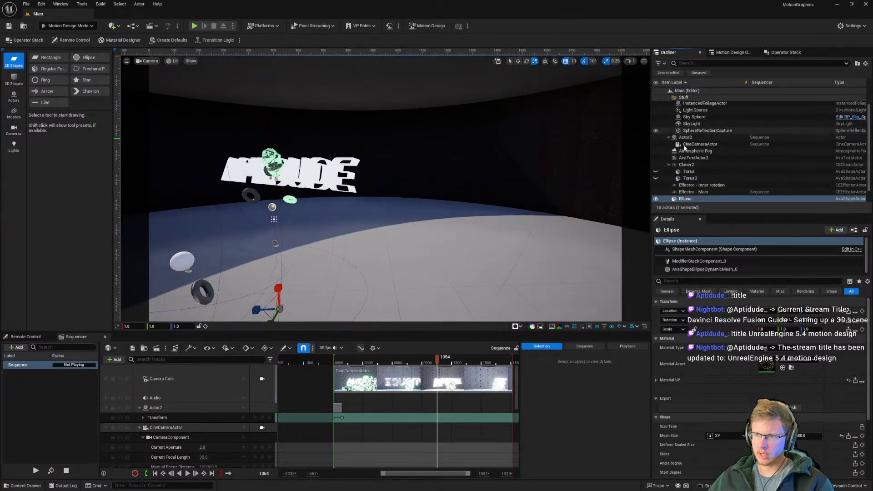
pyautogui.scroll(2, 704, 195)
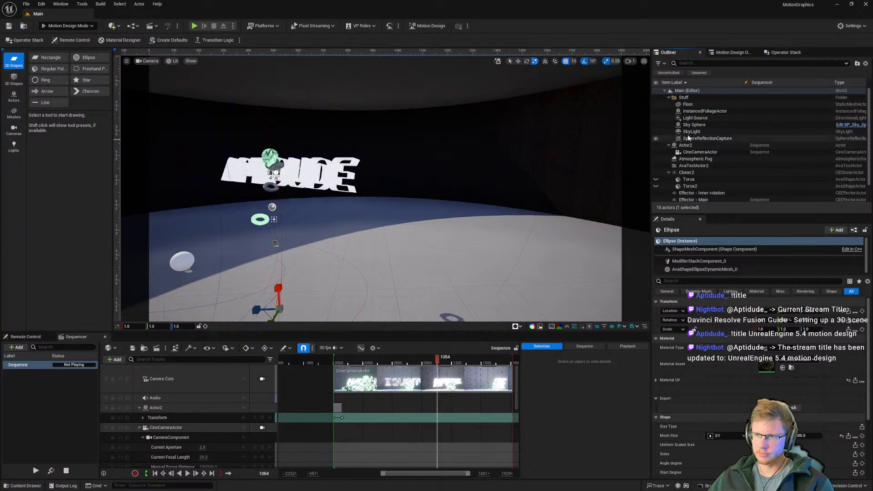
pyautogui.click(682, 132)
pyautogui.click(656, 132)
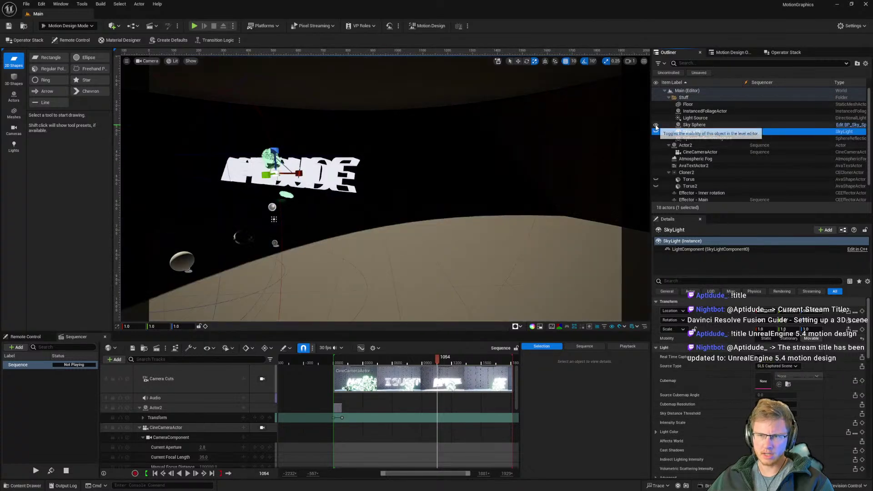
pyautogui.click(656, 127)
pyautogui.click(656, 131)
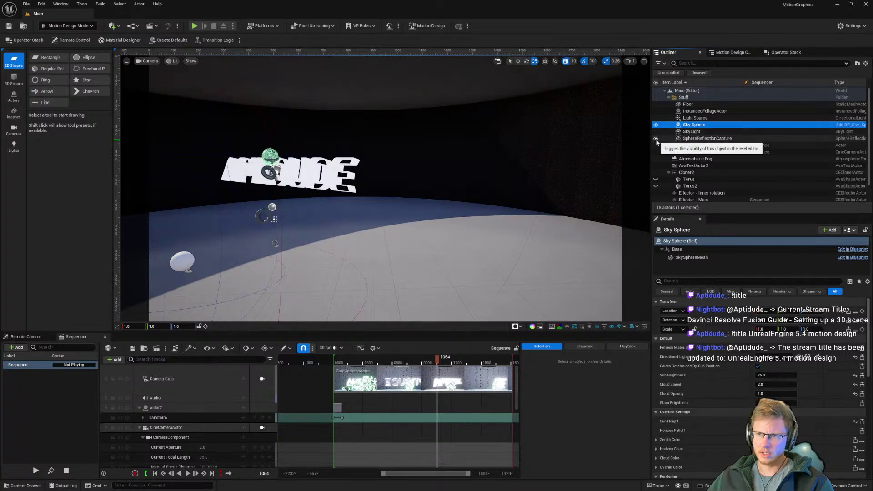
pyautogui.click(656, 132)
pyautogui.click(655, 125)
pyautogui.click(656, 132)
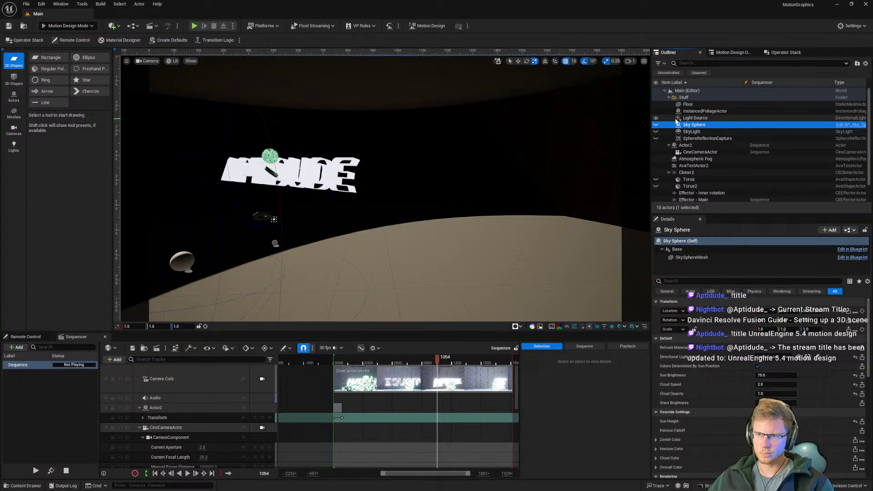
# Step: Toggle the Light Source off and on and examine its effect on the scene around the title text
pyautogui.click(655, 119)
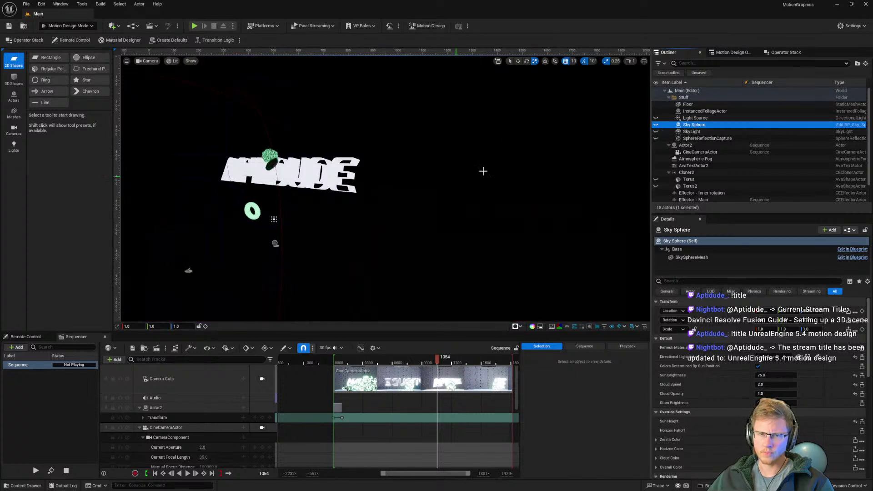
pyautogui.click(690, 118)
pyautogui.click(655, 117)
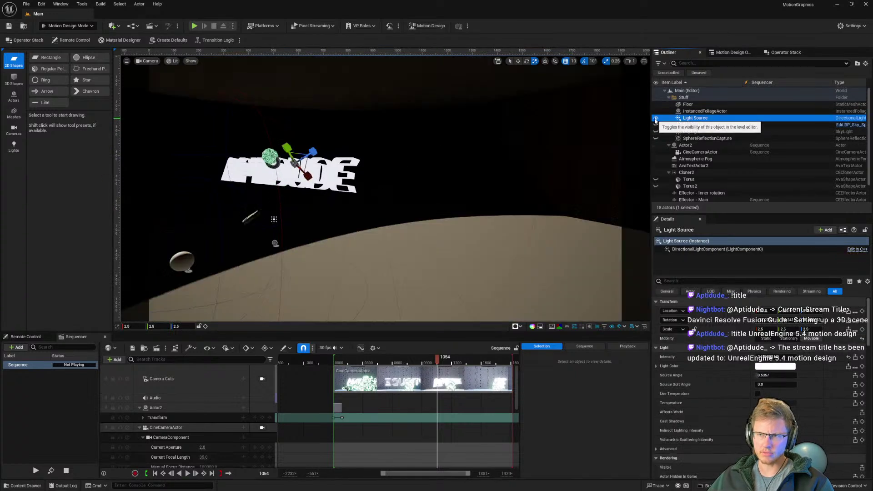
pyautogui.press('f')
pyautogui.moveTo(396, 243); pyautogui.dragTo(204, 209, button='right')
pyautogui.moveTo(169, 82); pyautogui.dragTo(263, 176, button='right')
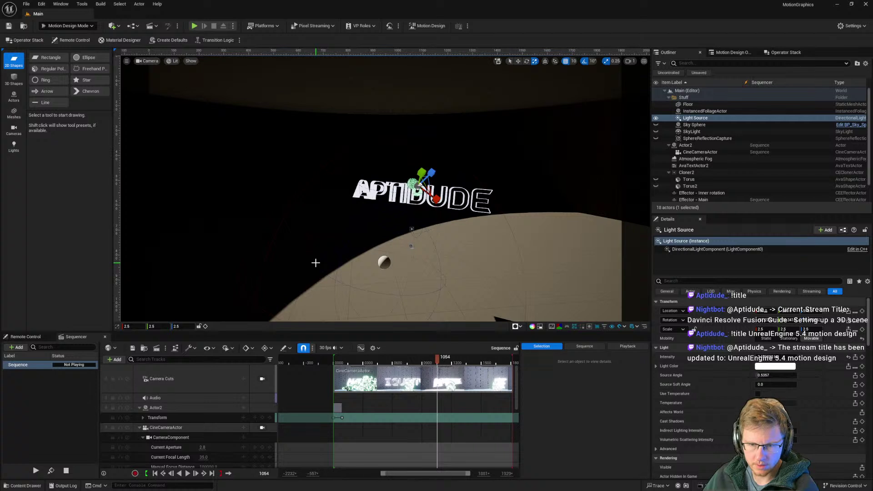
pyautogui.moveTo(445, 221); pyautogui.dragTo(471, 237, button='right')
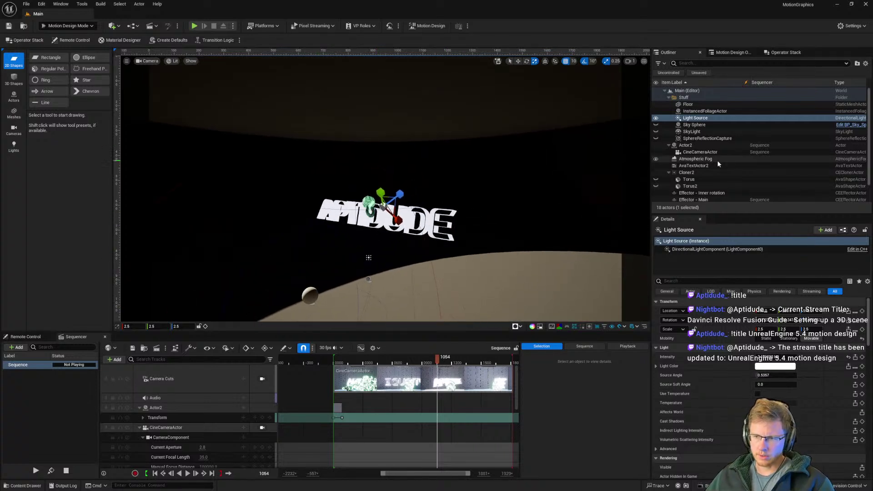
# Step: Add a Post Process Volume to the level near the title text
pyautogui.scroll(-2, 708, 179)
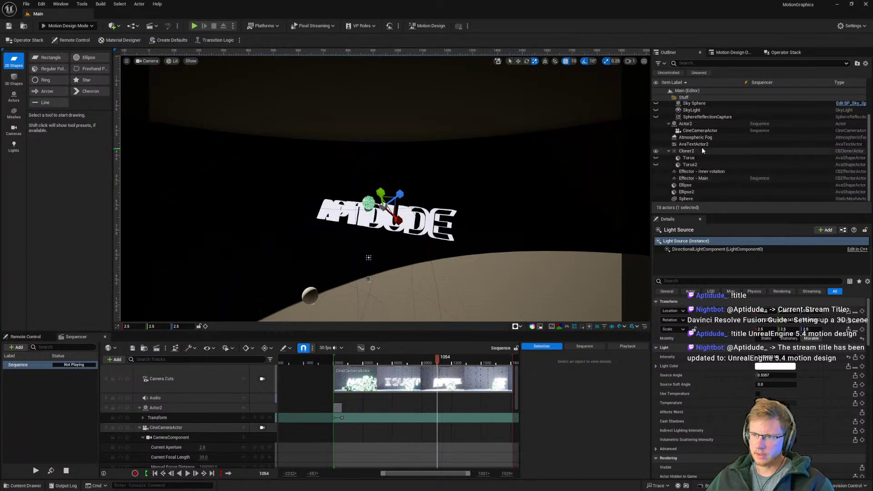
pyautogui.scroll(2, 705, 154)
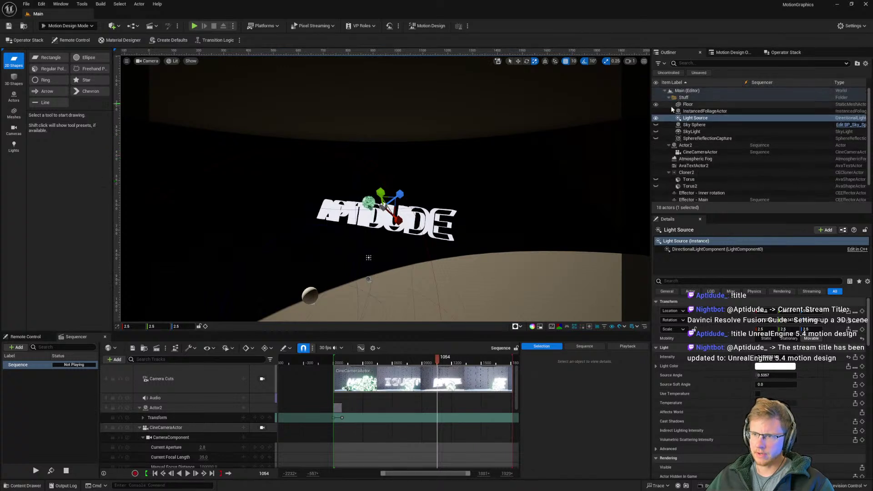
pyautogui.click(695, 63)
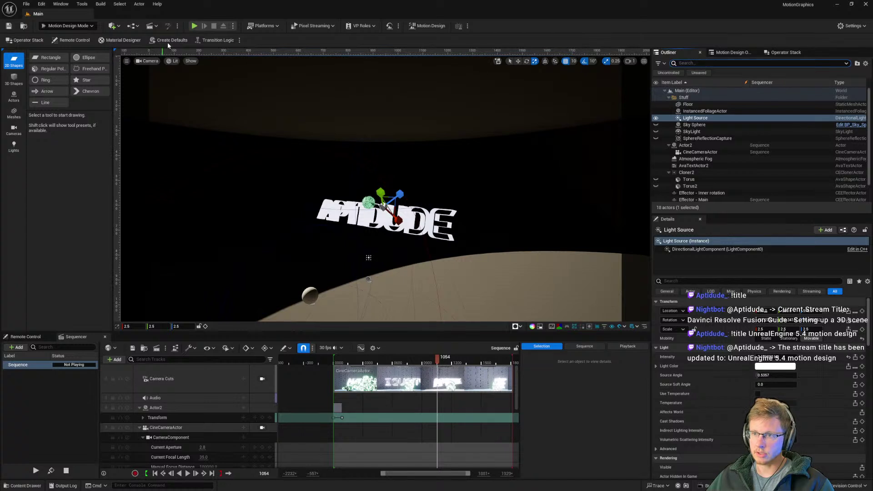
pyautogui.click(115, 26)
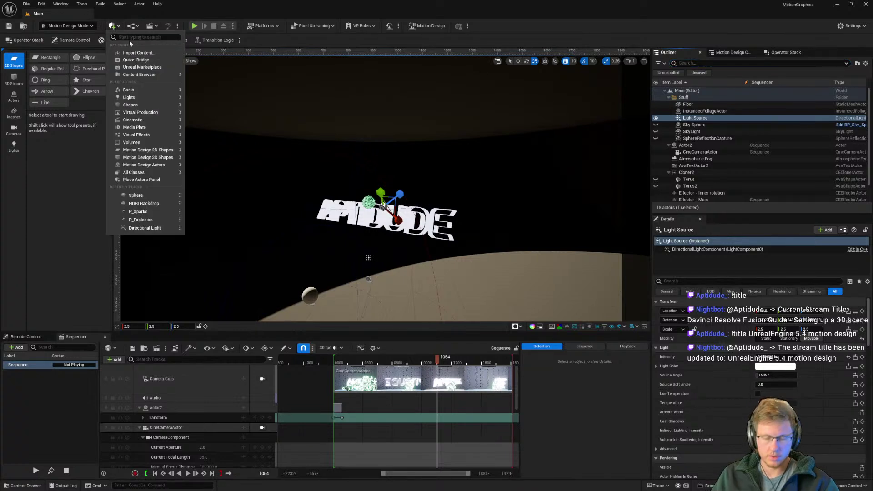
pyautogui.moveTo(147, 119)
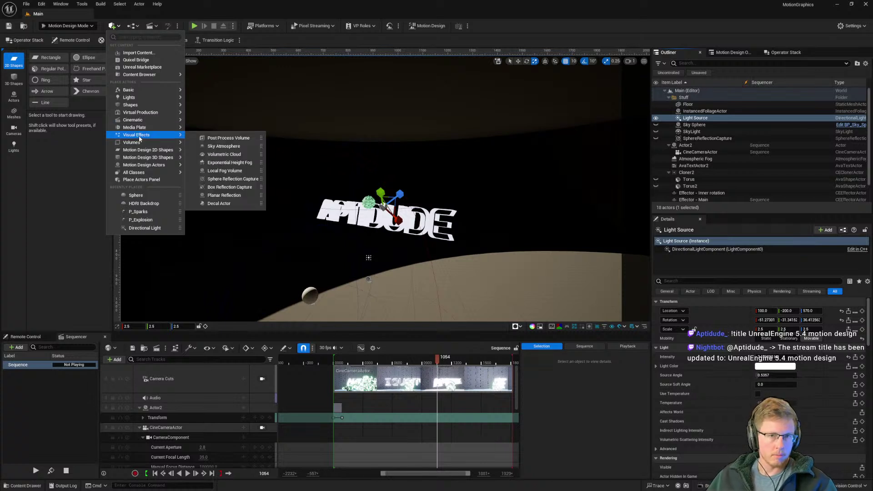
pyautogui.moveTo(229, 138); pyautogui.dragTo(382, 190)
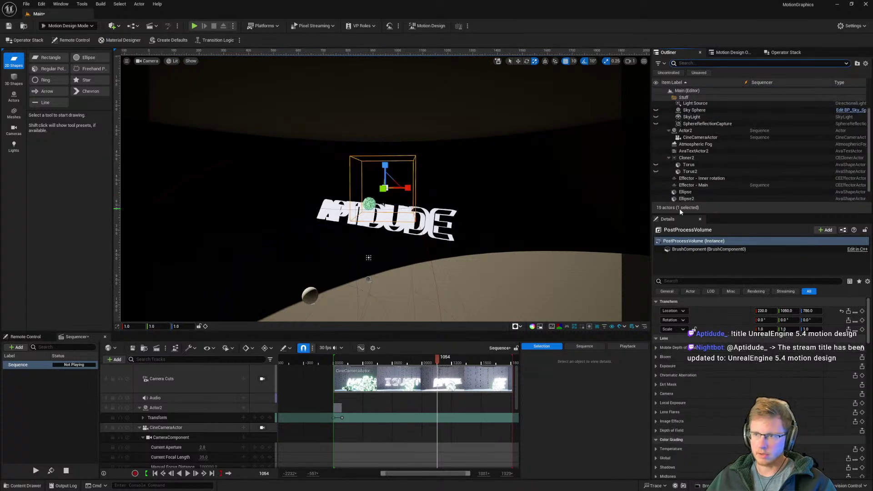
# Step: Find the extent setting of the PostProcessVolume and enable Infinite Extent (Unbound)
pyautogui.scroll(-2, 732, 150)
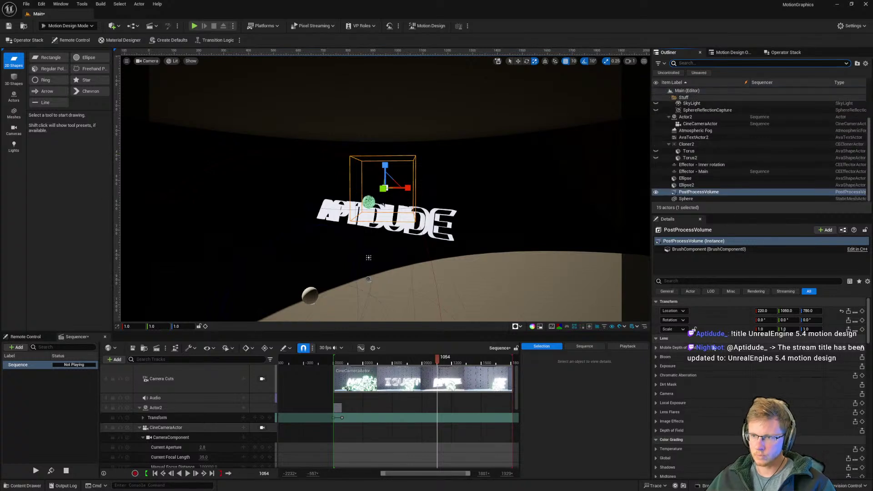
pyautogui.click(704, 281)
pyautogui.write('exten')
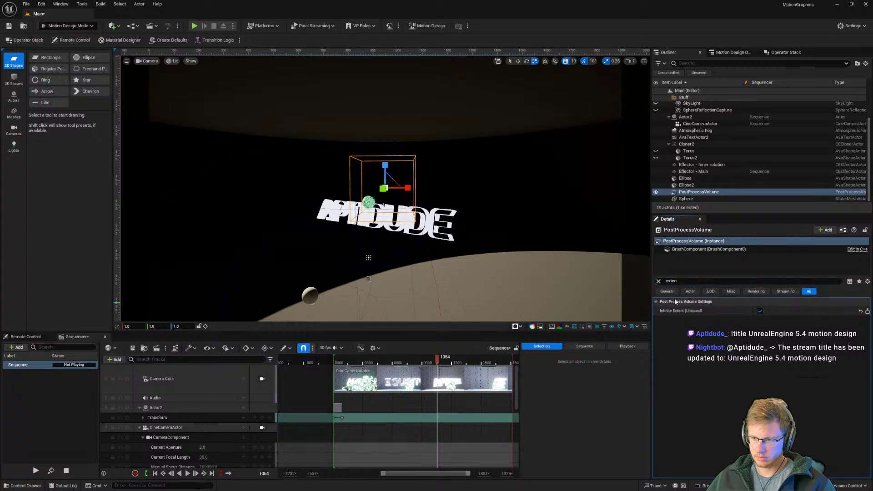
pyautogui.click(657, 281)
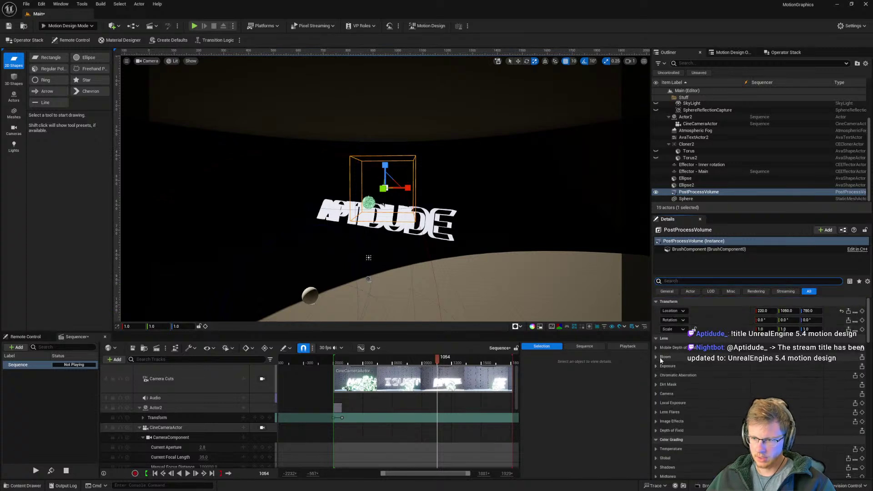
# Step: Enable the volume's Bloom Method and Intensity overrides, keeping the Standard method and raising the bloom intensity
pyautogui.click(657, 357)
pyautogui.click(667, 375)
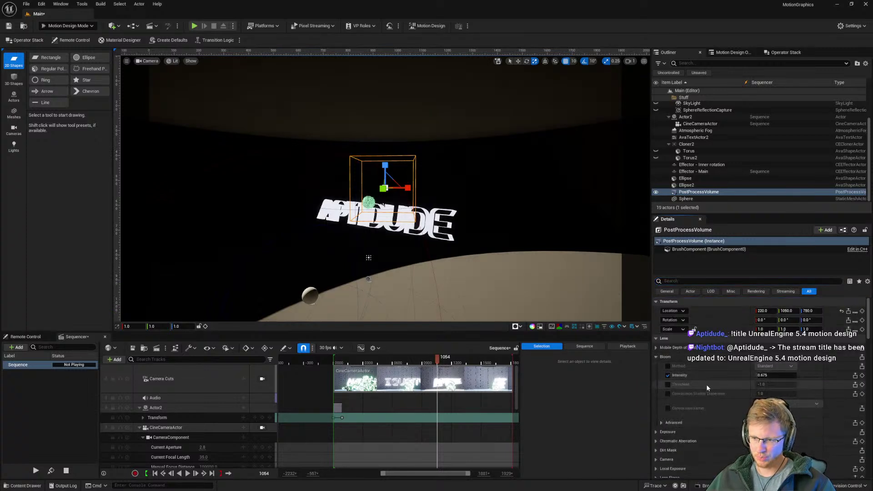
pyautogui.moveTo(768, 375); pyautogui.dragTo(786, 375)
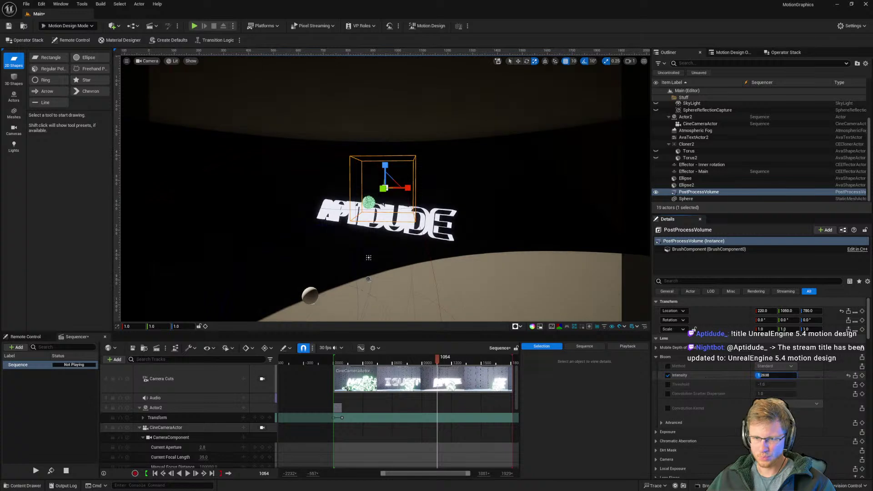
pyautogui.click(667, 366)
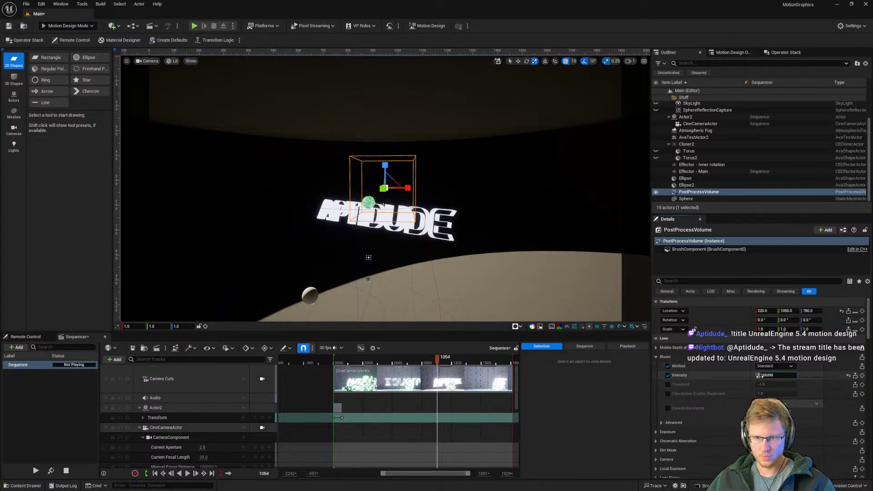
pyautogui.click(655, 357)
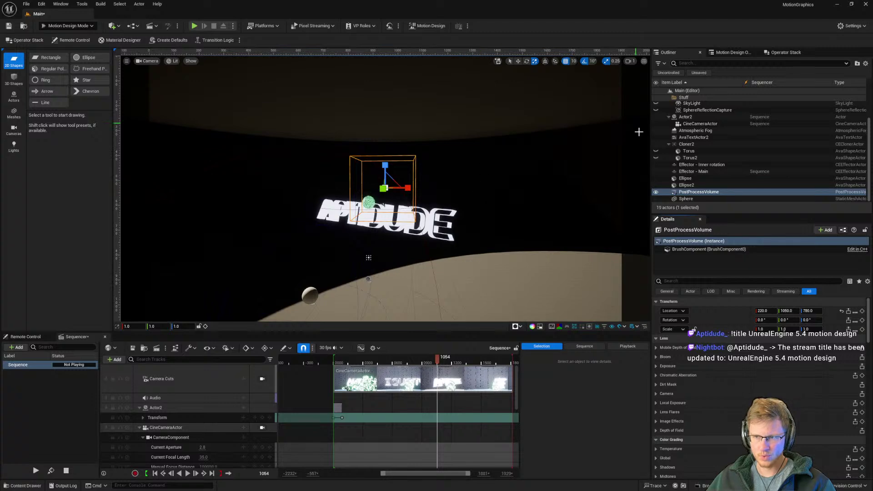
# Step: Enable the Metering Mode and Exposure Compensation overrides, try another compensation value and undo it
pyautogui.click(667, 366)
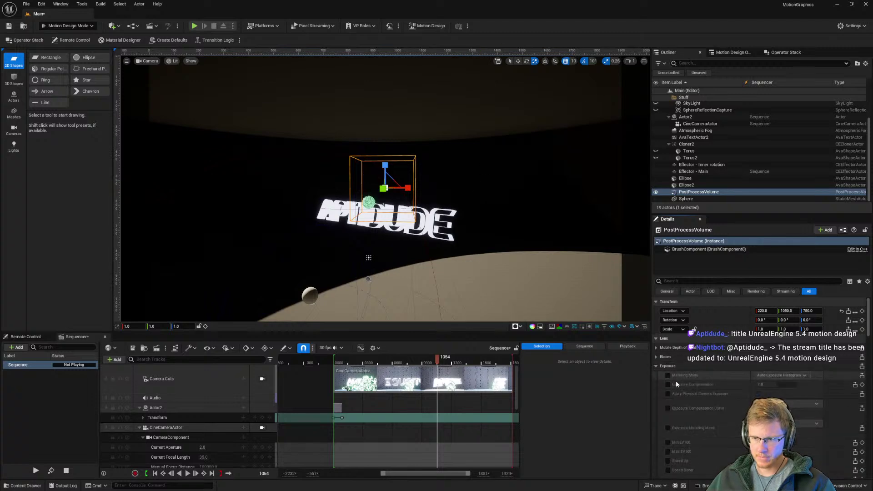
pyautogui.click(667, 384)
pyautogui.moveTo(755, 385)
pyautogui.mouseDown()
pyautogui.moveTo(791, 386)
pyautogui.moveTo(768, 384)
pyautogui.mouseUp()
pyautogui.hotkey('ctrl', 'z')
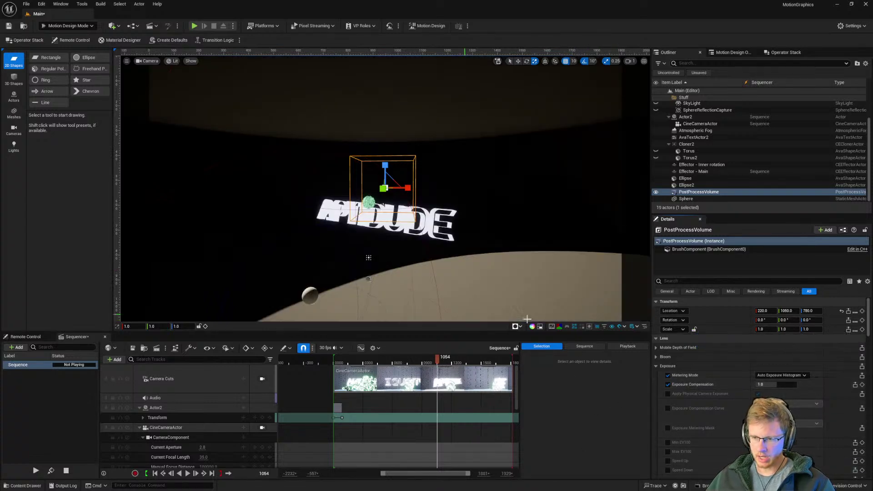
# Step: Raise the PostProcessVolume's bloom intensity further to about 2.96
pyautogui.click(664, 357)
pyautogui.moveTo(761, 376)
pyautogui.mouseDown()
pyautogui.moveTo(784, 375)
pyautogui.moveTo(767, 375)
pyautogui.mouseUp()
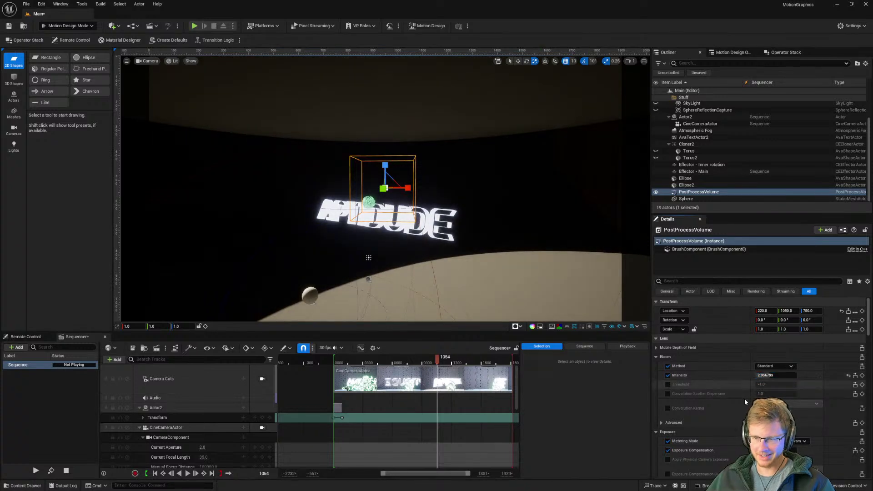
pyautogui.click(656, 357)
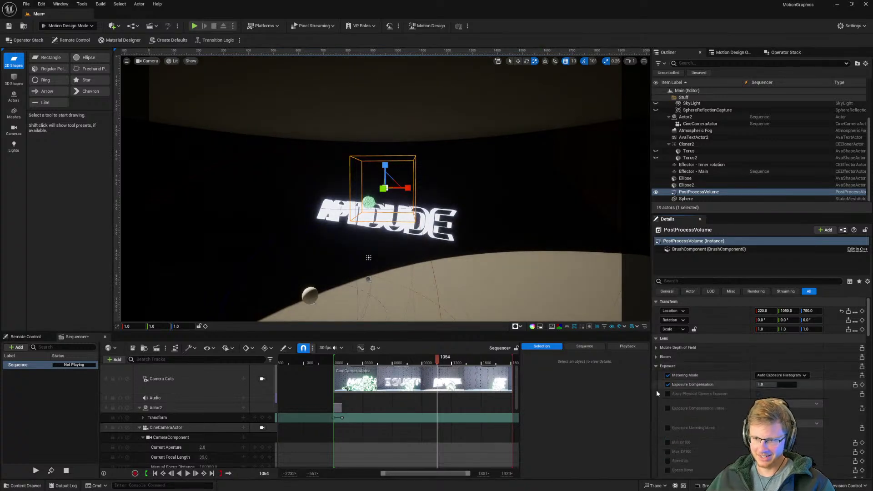
pyautogui.click(656, 366)
pyautogui.scroll(-3, 656, 409)
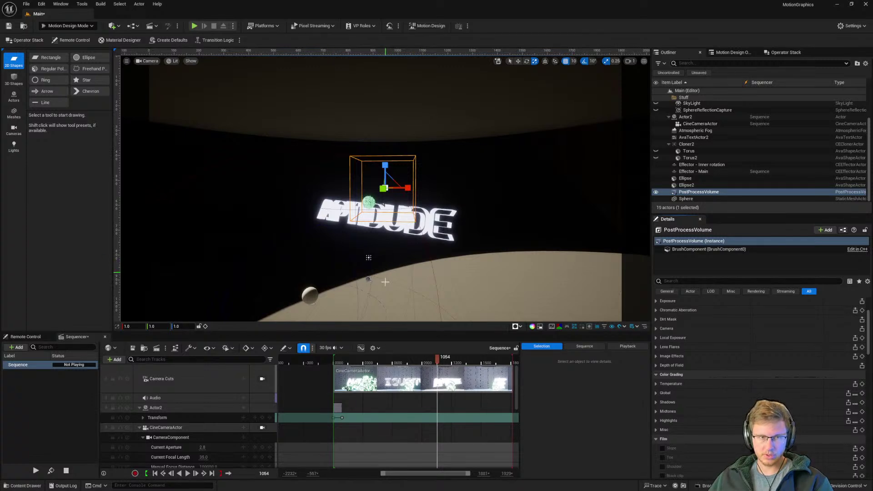
# Step: Return the sequence to its start, scrub through the torus animation and set the playhead to frame 60
pyautogui.moveTo(335, 364); pyautogui.dragTo(334, 364)
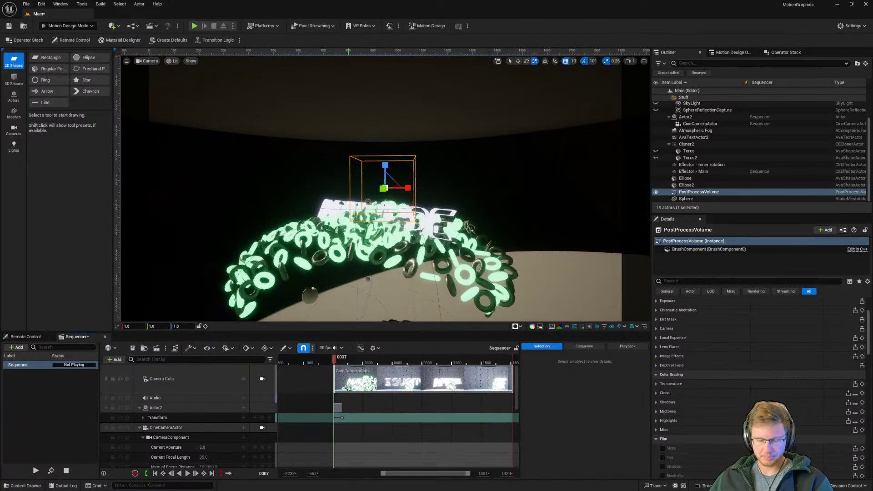
pyautogui.click(155, 473)
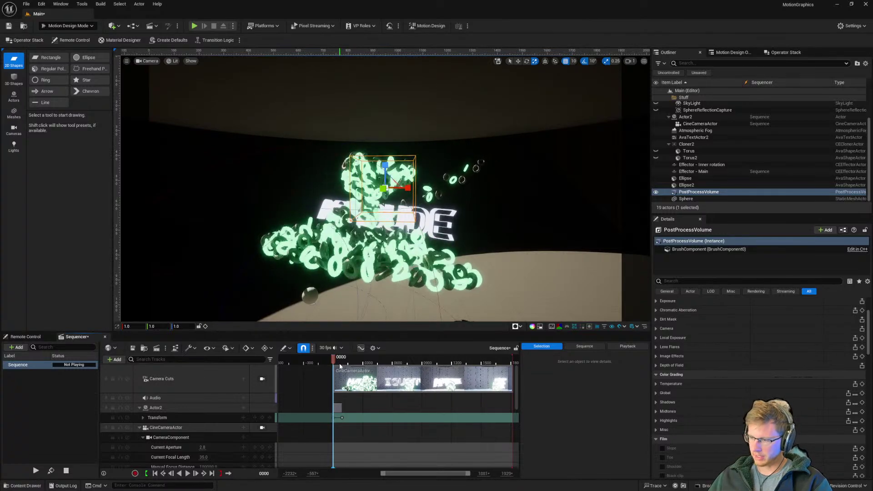
pyautogui.click(340, 363)
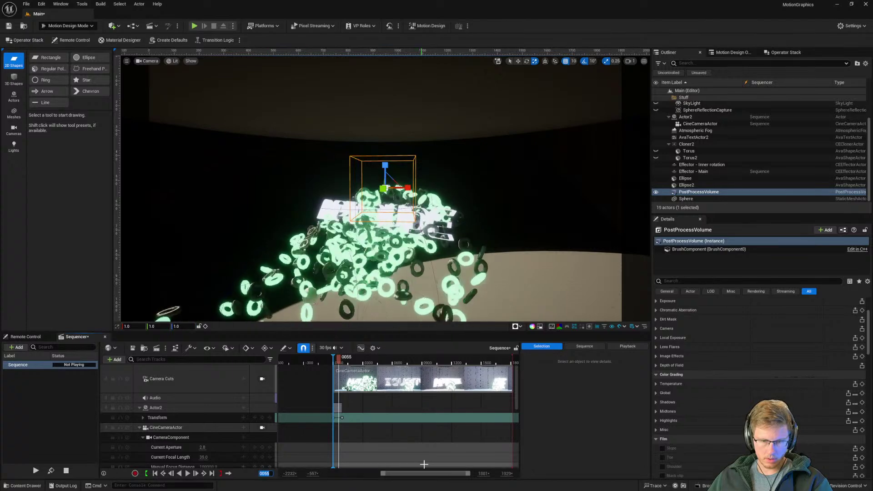
pyautogui.write('60')
pyautogui.press('Return')
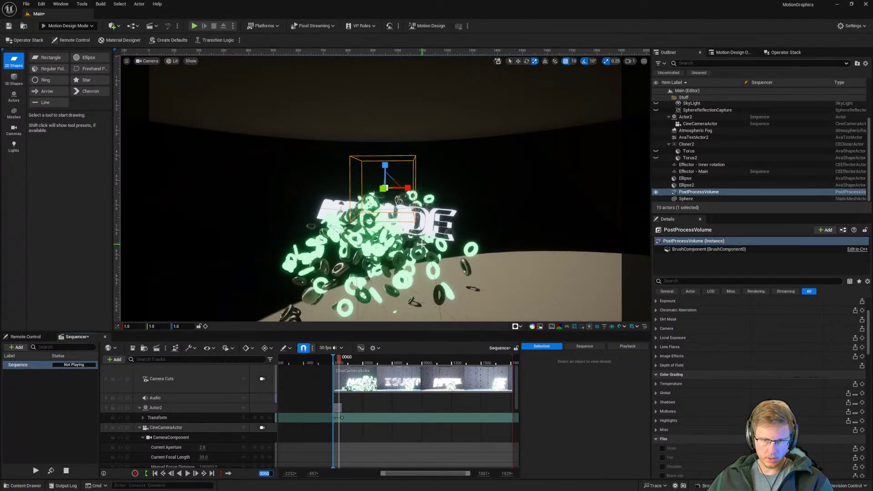
# Step: Switch the viewport to the Perspective view and bring the title text and glowing rings into view
pyautogui.click(138, 61)
pyautogui.click(164, 130)
pyautogui.press('w')
pyautogui.moveTo(444, 225)
pyautogui.mouseDown(button='right')
pyautogui.moveTo(409, 223)
pyautogui.moveTo(438, 229)
pyautogui.moveTo(438, 203)
pyautogui.moveTo(445, 209)
pyautogui.mouseUp(button='right')
pyautogui.press('s')
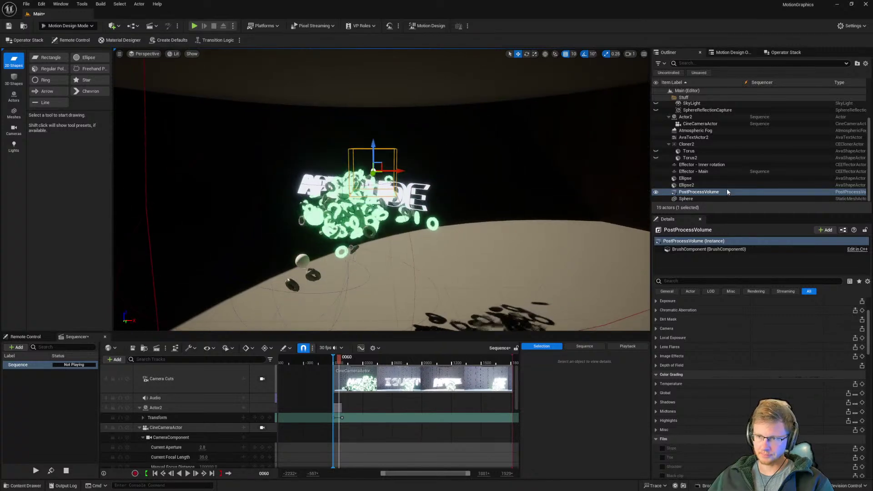
# Step: Examine the bloom on the title text and the torus cloner from several angles around the scene
pyautogui.moveTo(454, 200)
pyautogui.mouseDown(button='right')
pyautogui.moveTo(423, 207)
pyautogui.moveTo(443, 205)
pyautogui.mouseUp(button='right')
pyautogui.press('w')
pyautogui.press('s')
pyautogui.moveTo(383, 151)
pyautogui.mouseDown(button='right')
pyautogui.moveTo(413, 152)
pyautogui.moveTo(371, 150)
pyautogui.mouseUp(button='right')
pyautogui.press('w')
pyautogui.press('a')
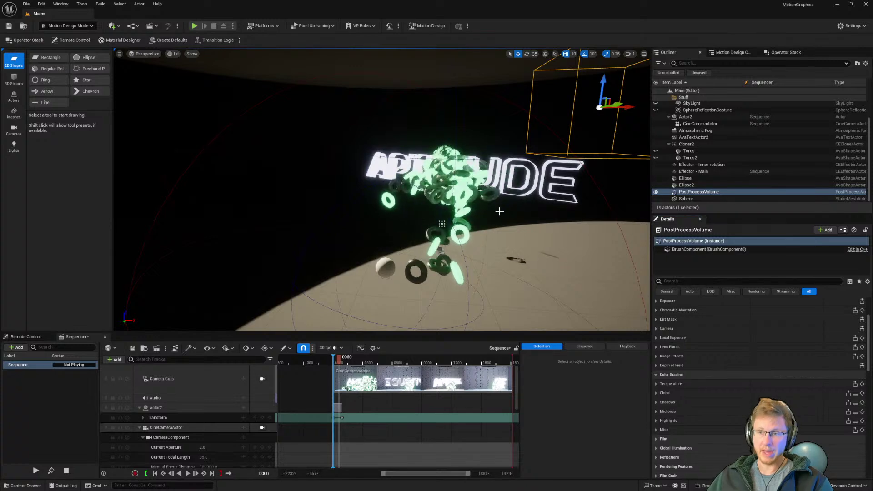
pyautogui.moveTo(473, 231)
pyautogui.mouseDown(button='right')
pyautogui.moveTo(438, 227)
pyautogui.moveTo(477, 232)
pyautogui.mouseUp(button='right')
pyautogui.press('d')
pyautogui.press('s')
pyautogui.press('a')
pyautogui.press('d')
pyautogui.press('a')
pyautogui.press('d')
pyautogui.press('a')
pyautogui.press('d')
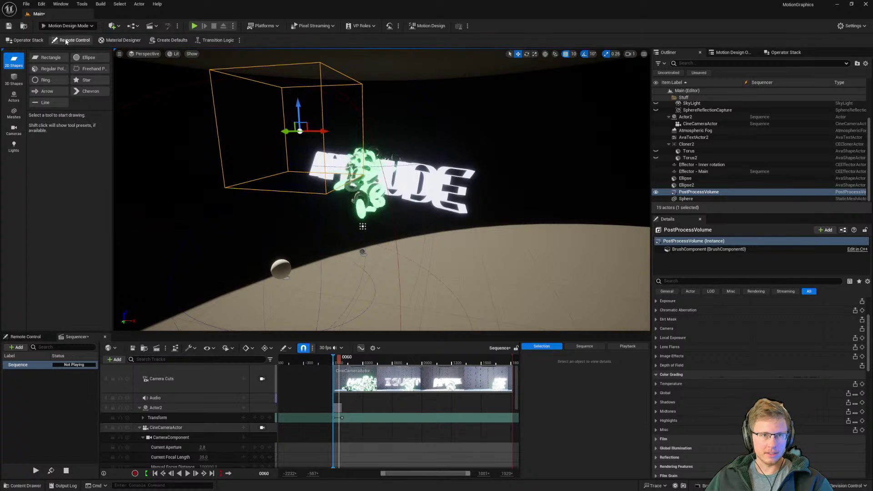
# Step: Add a Rect Light to the level and focus the view on it
pyautogui.click(13, 96)
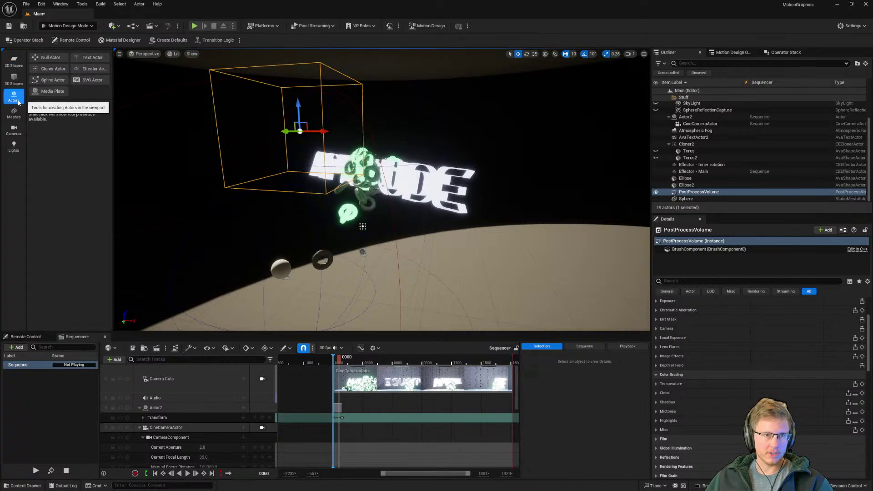
pyautogui.click(13, 60)
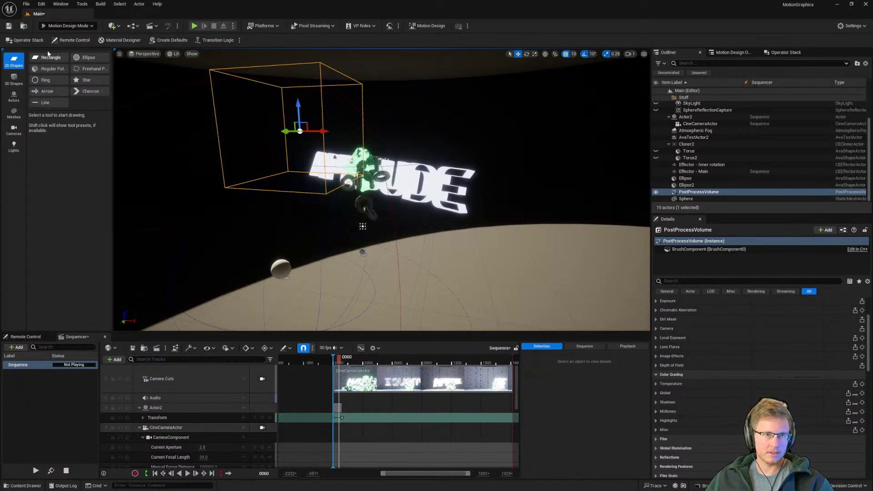
pyautogui.click(111, 26)
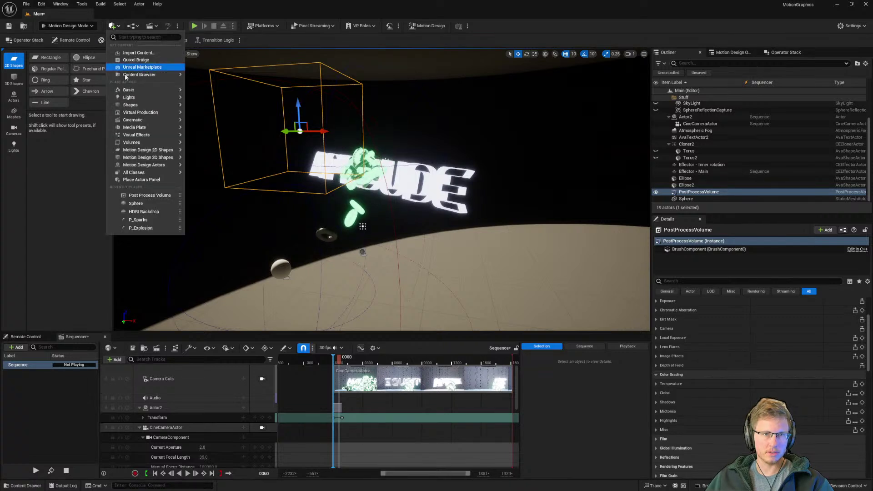
pyautogui.moveTo(129, 99)
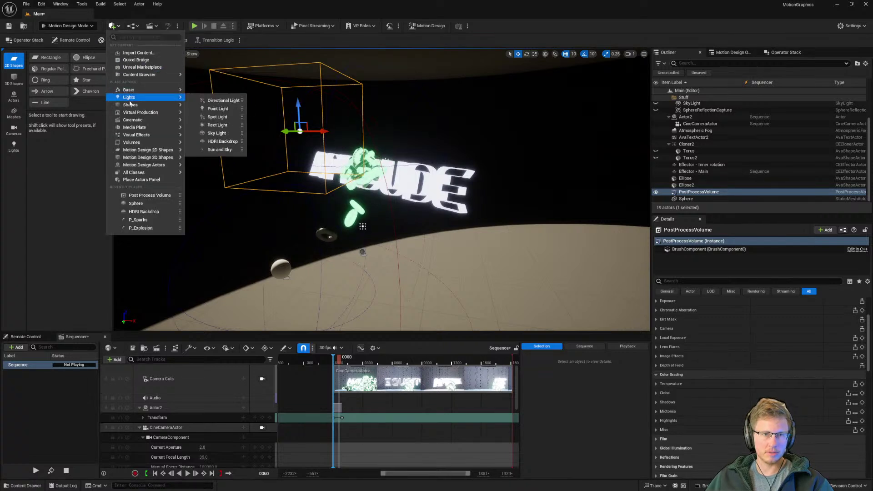
pyautogui.click(220, 125)
pyautogui.press('f')
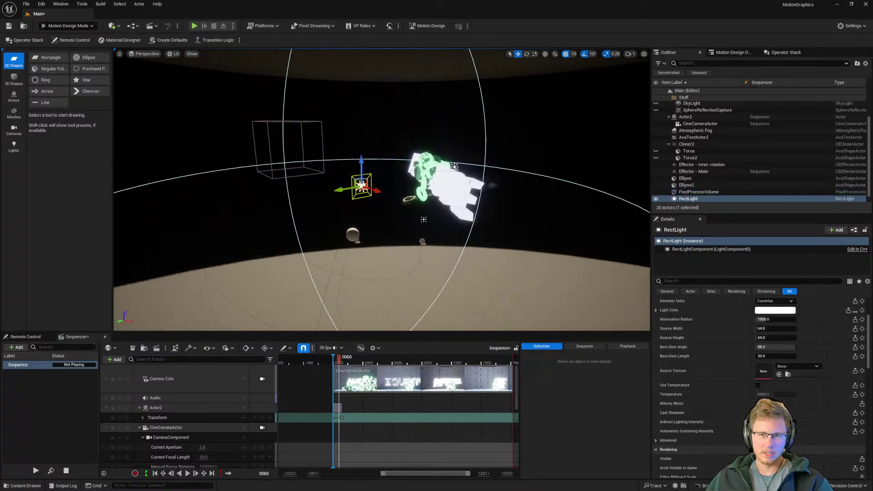
# Step: Move the Rect Light to stand beside the title text, set its source width to 816 and increase its source height
pyautogui.moveTo(357, 187); pyautogui.dragTo(528, 196)
pyautogui.moveTo(528, 195); pyautogui.dragTo(668, 195, button='right')
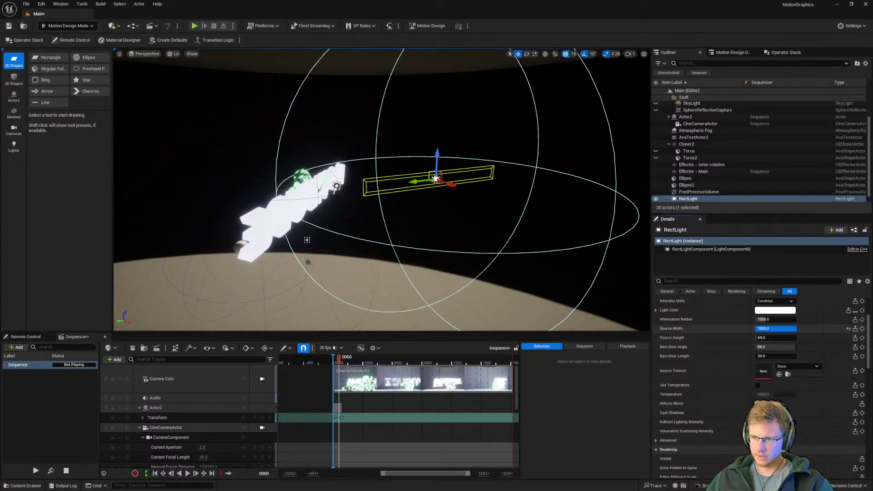
pyautogui.write('816')
pyautogui.press('Return')
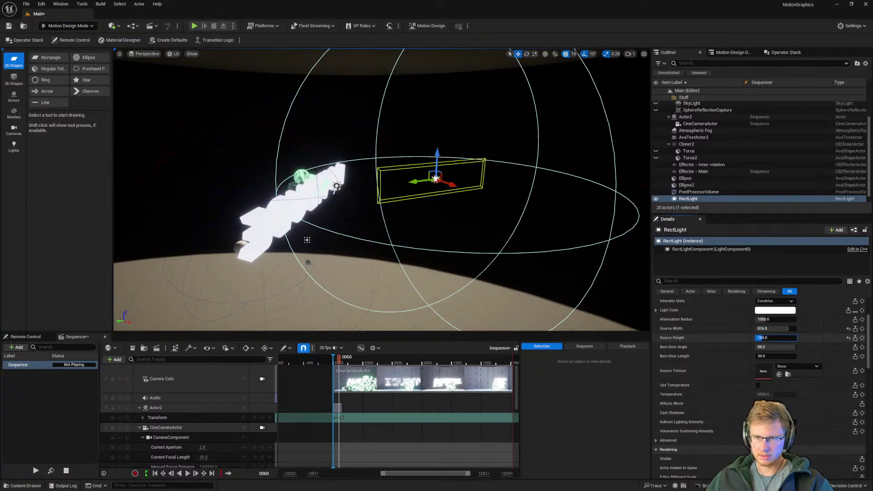
# Step: Rotate the Rect Light about its vertical axis to aim it at the title text
pyautogui.moveTo(500, 218); pyautogui.dragTo(646, 227, button='right')
pyautogui.press('e')
pyautogui.moveTo(436, 195); pyautogui.dragTo(496, 196, button='right')
pyautogui.moveTo(413, 185); pyautogui.dragTo(479, 185)
pyautogui.moveTo(479, 187); pyautogui.dragTo(404, 190, button='right')
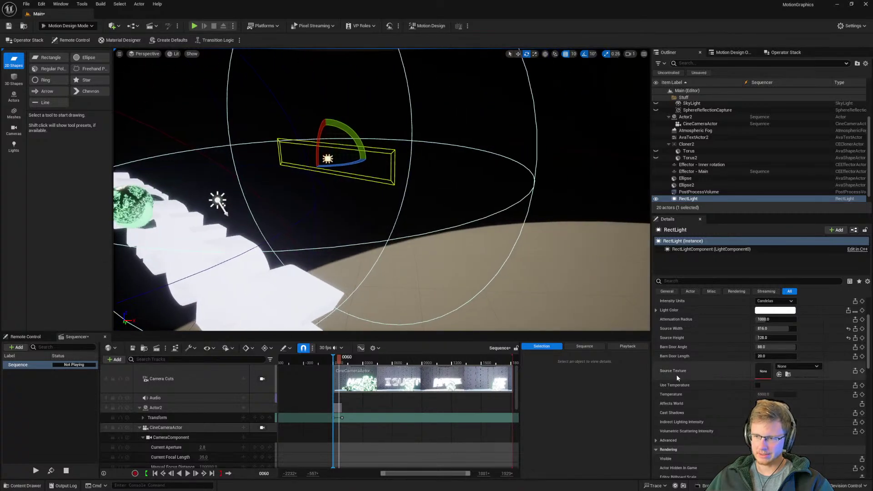
# Step: Adjust the Rect Light's Indirect Lighting Intensity and Volumetric Scattering Intensity and check the effect on the title text
pyautogui.moveTo(775, 422); pyautogui.dragTo(757, 431)
pyautogui.moveTo(454, 195); pyautogui.dragTo(245, 159, button='right')
pyautogui.moveTo(412, 271); pyautogui.dragTo(378, 229, button='right')
pyautogui.press('w')
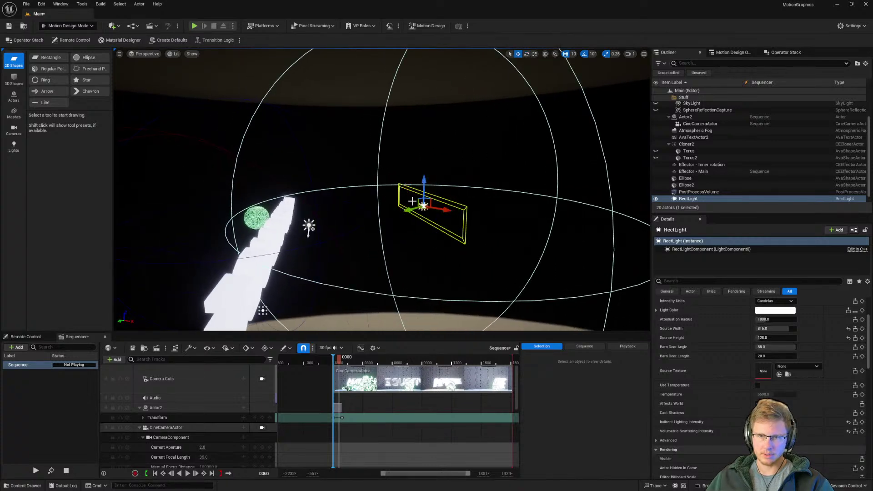
# Step: Duplicate the Rect Light, move the copy away from the original and focus the view on it for rotating
pyautogui.keyDown('alt'); pyautogui.moveTo(421, 217); pyautogui.dragTo(585, 177); pyautogui.keyUp('alt')
pyautogui.press('e')
pyautogui.press('f')
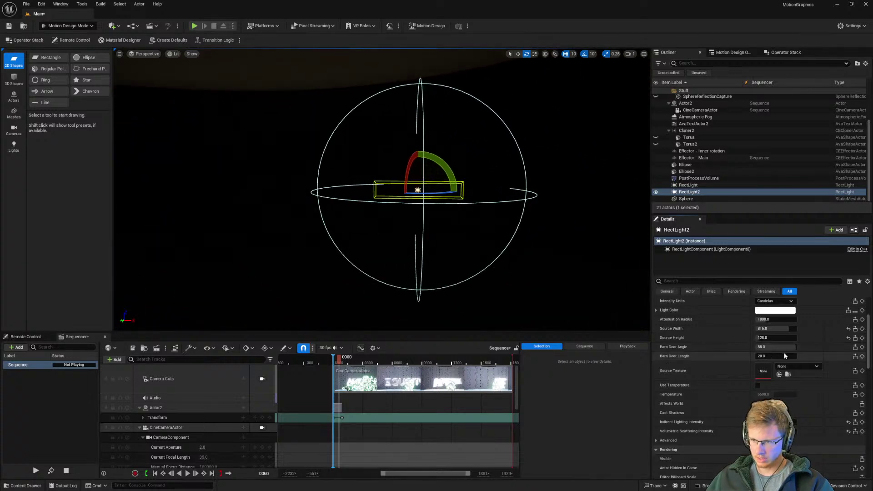
# Step: Try a different Barn Door Length on the duplicated Rect Light and undo the change
pyautogui.press('Return')
pyautogui.moveTo(771, 357); pyautogui.dragTo(790, 356)
pyautogui.hotkey('ctrl', 'z')
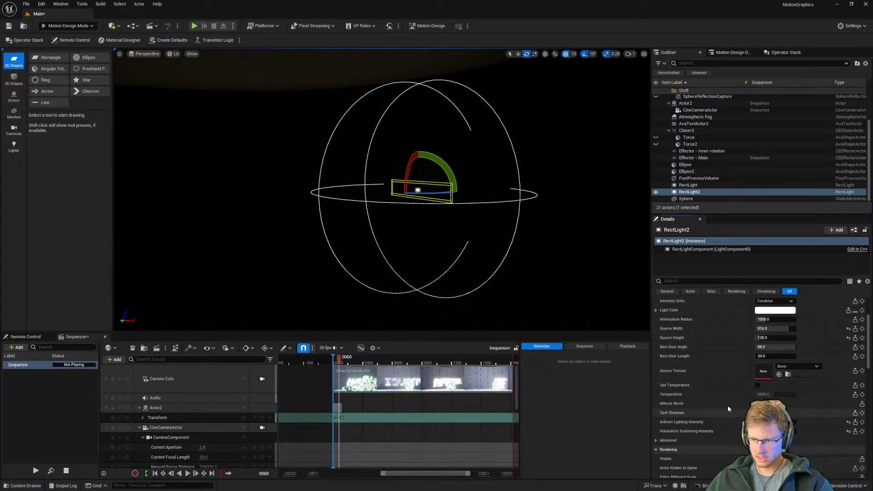
# Step: Raise the duplicated Rect Light's intensity to about 1534.8 lumens and reduce its attenuation radius to about 509.4
pyautogui.scroll(1, 803, 392)
pyautogui.scroll(3, 803, 391)
pyautogui.click(790, 355)
pyautogui.click(775, 375)
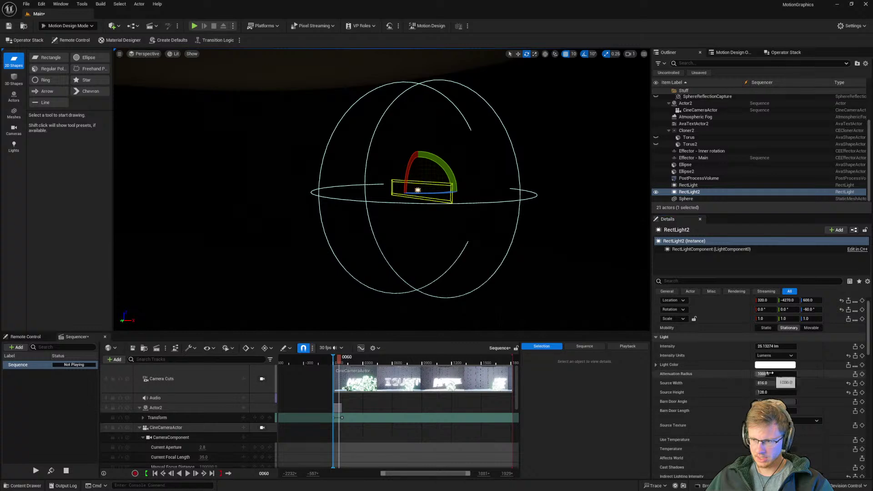
pyautogui.click(775, 374)
pyautogui.moveTo(776, 373); pyautogui.dragTo(773, 374)
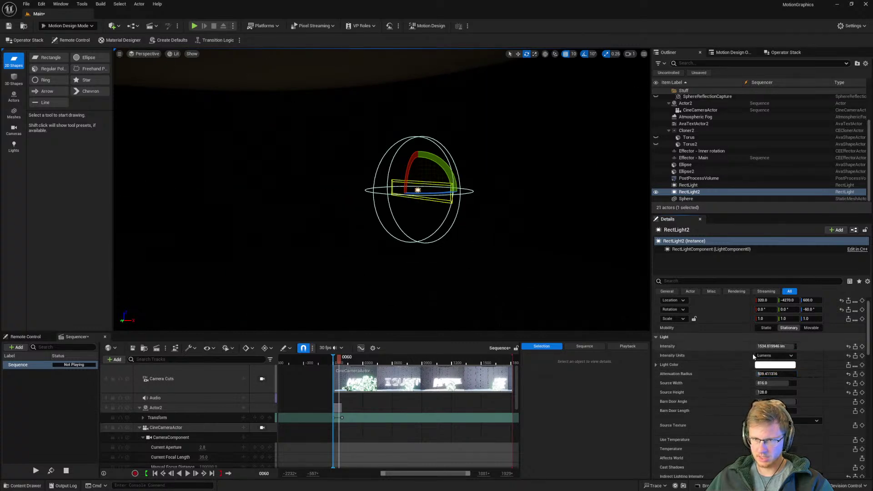
# Step: Make the duplicated Rect Light movable and rotate it to -70° about its vertical axis
pyautogui.click(804, 328)
pyautogui.moveTo(487, 215); pyautogui.dragTo(573, 218, button='right')
pyautogui.press('w')
pyautogui.press('a')
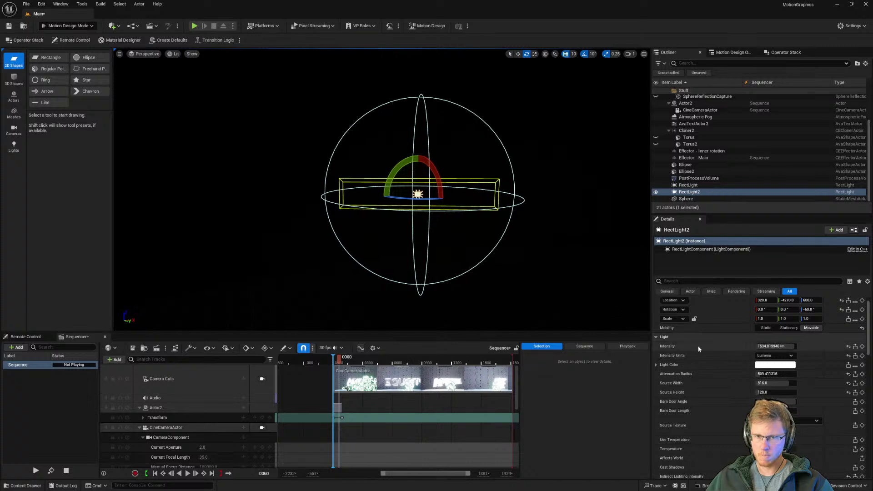
pyautogui.moveTo(411, 198); pyautogui.dragTo(436, 193)
pyautogui.hotkey('ctrl', 'z')
# Step: Try colour temperature on the duplicated Rect Light, undo it, and look into its advanced light settings
pyautogui.scroll(-3, 731, 418)
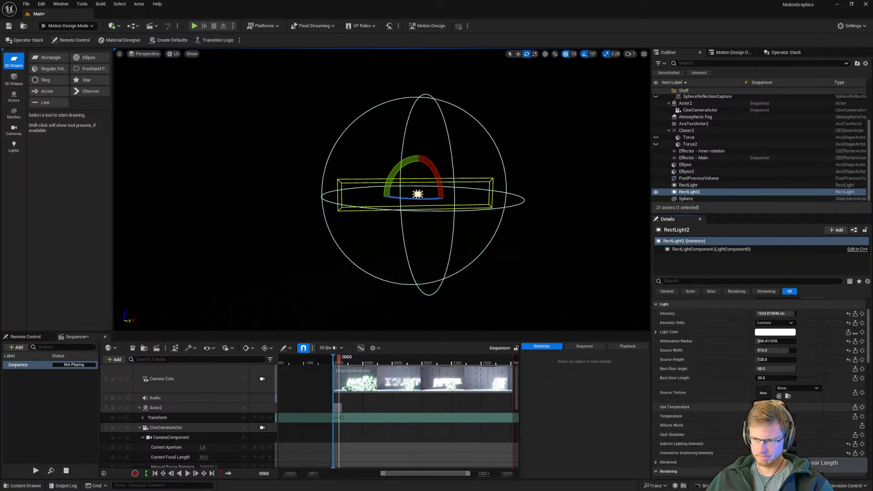
pyautogui.click(757, 407)
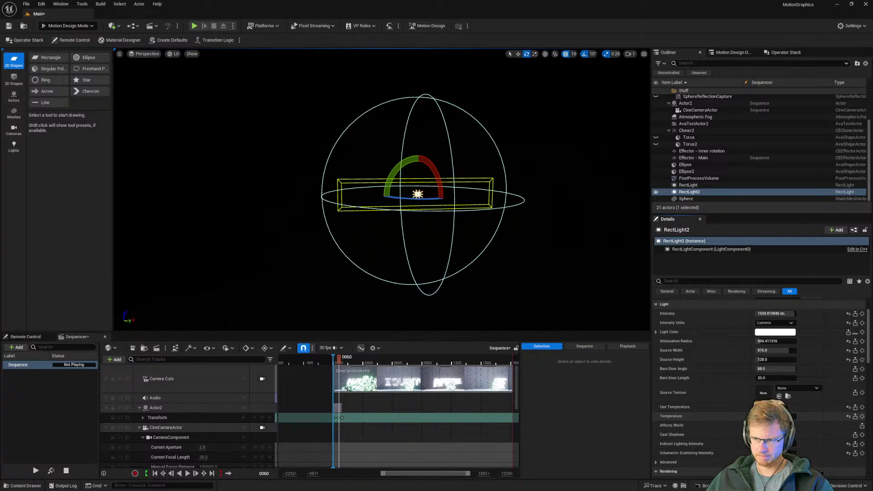
pyautogui.hotkey('ctrl', 'z')
pyautogui.hotkey('ctrl', 'z')
pyautogui.scroll(-3, 768, 434)
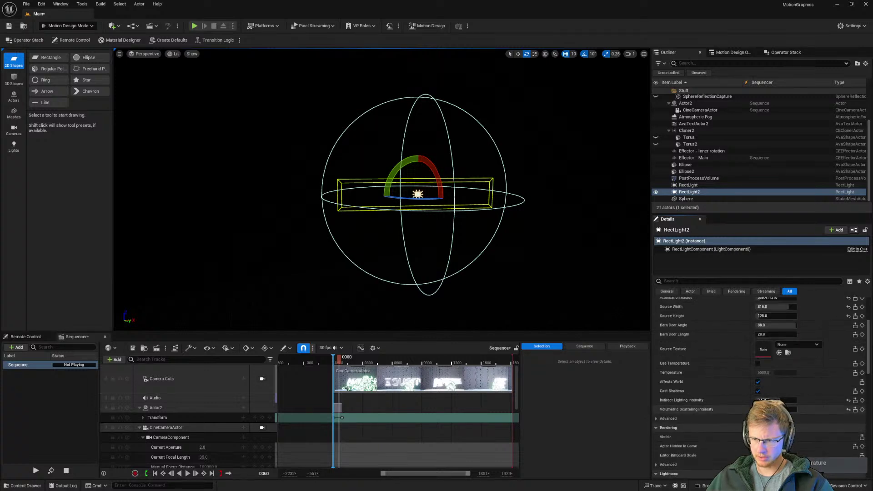
pyautogui.click(655, 418)
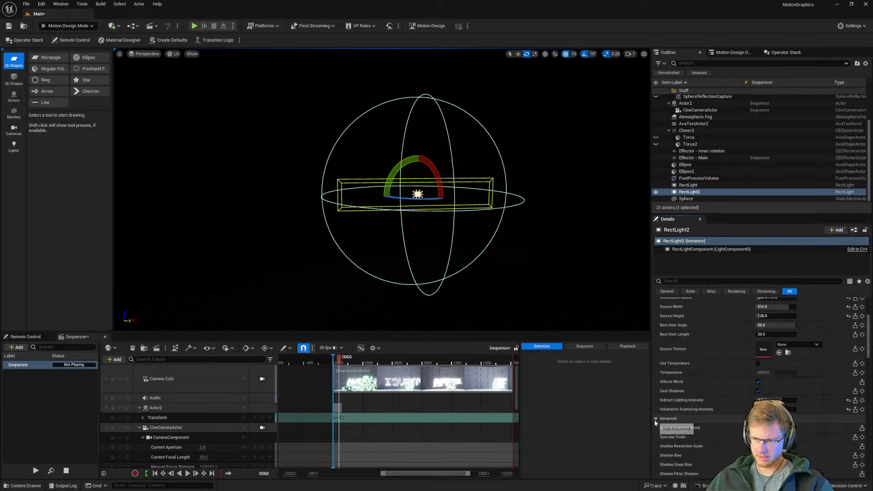
pyautogui.click(655, 419)
pyautogui.scroll(-2, 655, 418)
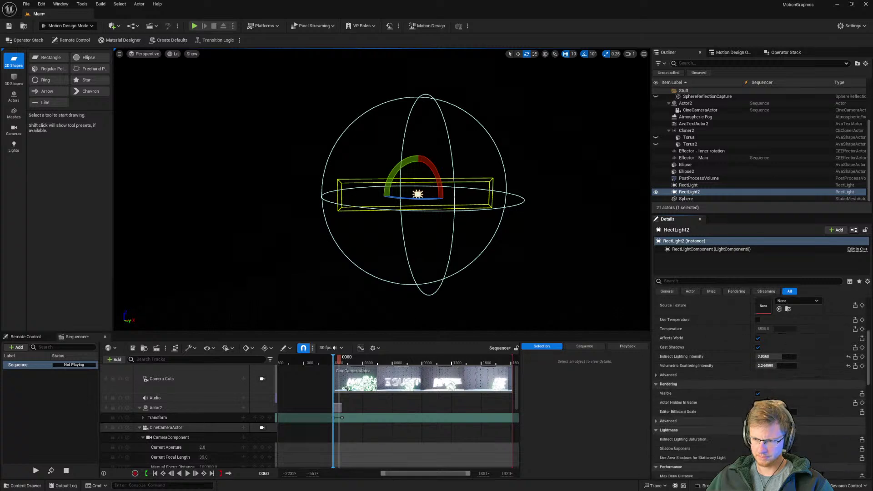
# Step: Try a larger Editor Billboard Scale on the duplicated Rect Light, undo it, and review its remaining properties
pyautogui.moveTo(768, 411); pyautogui.dragTo(783, 411)
pyautogui.click(776, 421)
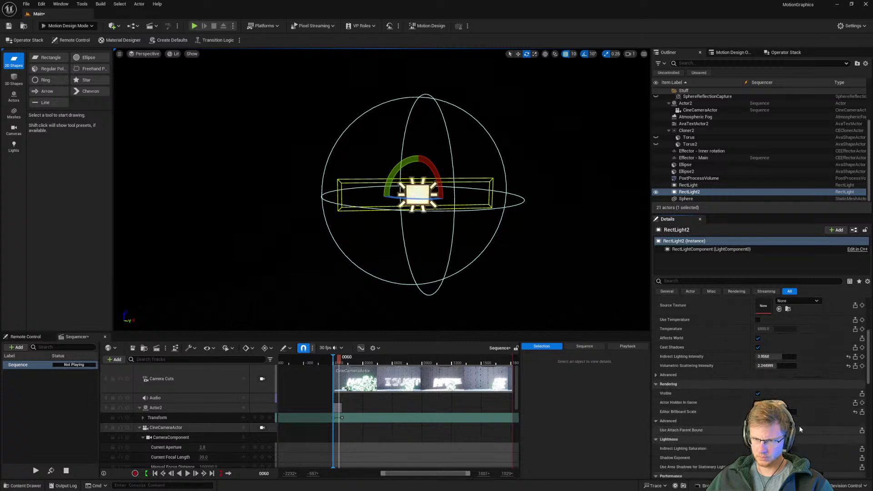
pyautogui.hotkey('ctrl', 'z')
pyautogui.click(655, 385)
pyautogui.scroll(-3, 737, 445)
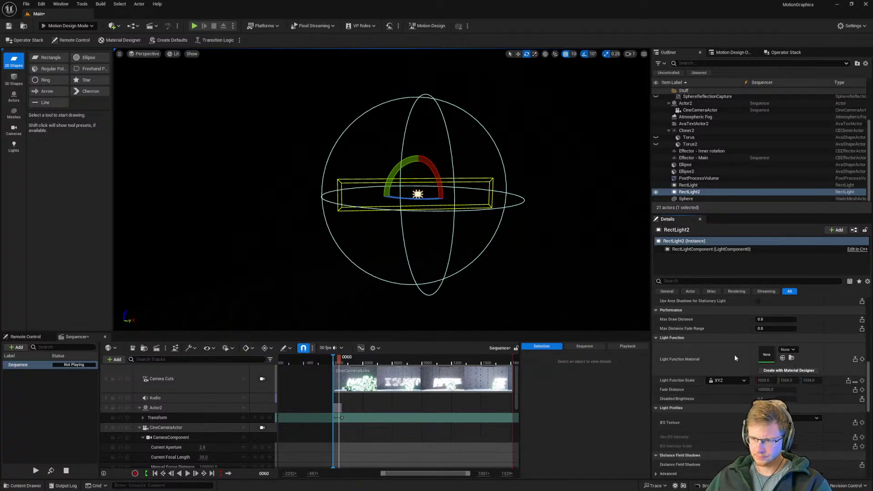
pyautogui.scroll(-1, 734, 388)
# Step: Switch the duplicated Rect Light's intensity units to Unitless and raise its intensity strongly
pyautogui.scroll(10, 734, 388)
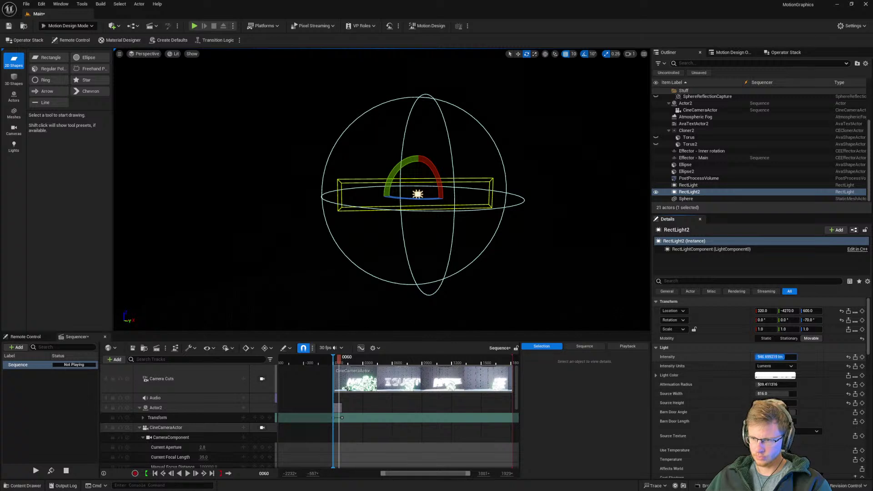
pyautogui.moveTo(775, 356); pyautogui.dragTo(773, 357)
pyautogui.click(775, 366)
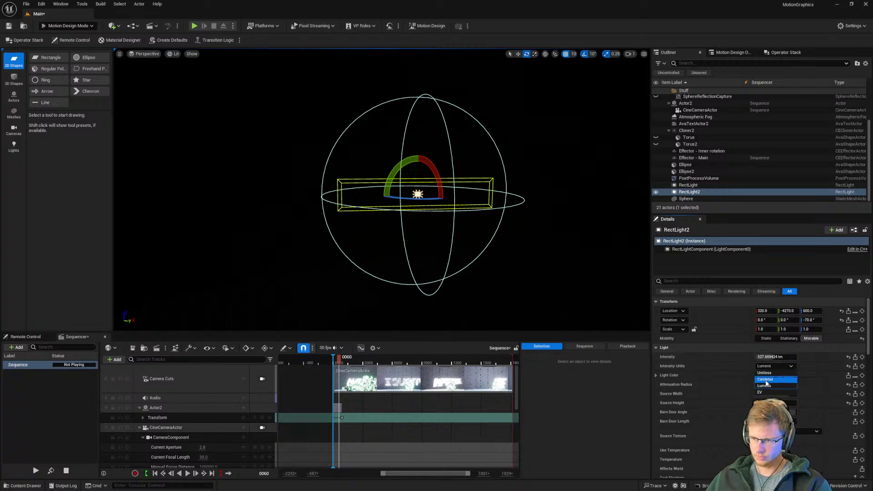
pyautogui.click(764, 373)
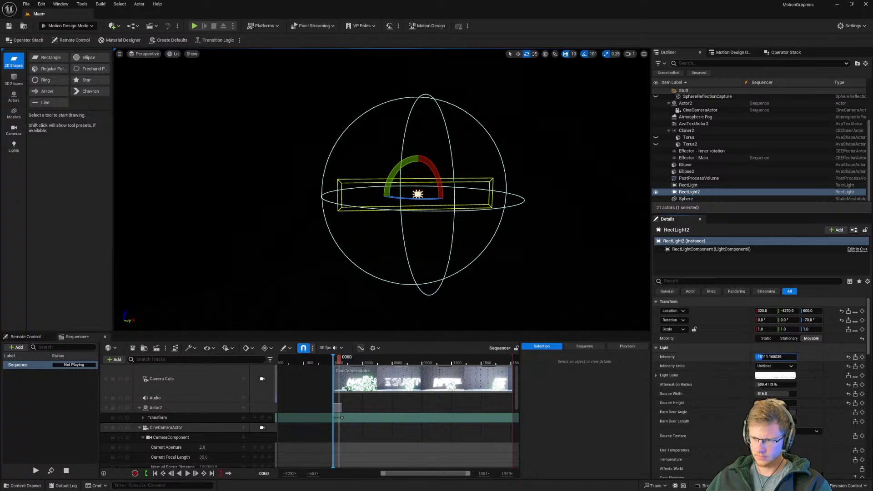
pyautogui.press('Return')
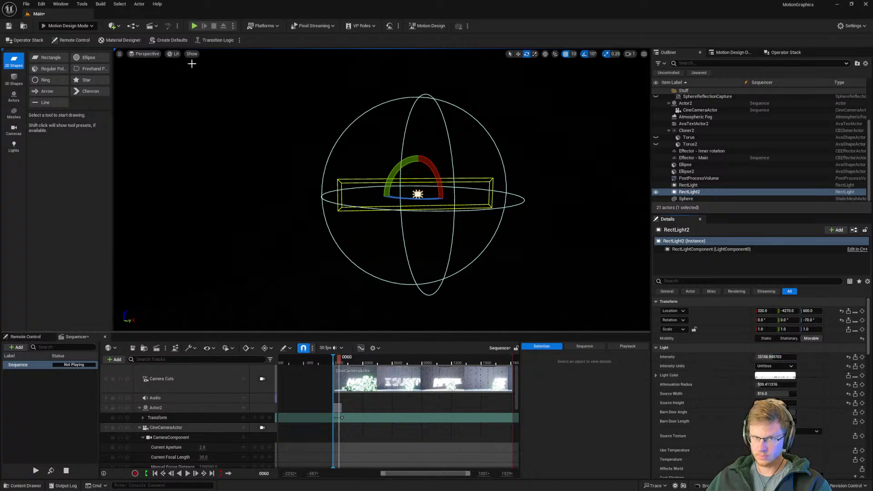
# Step: Change the viewport type to Motion Design Viewport and bring the title text back into view
pyautogui.click(120, 54)
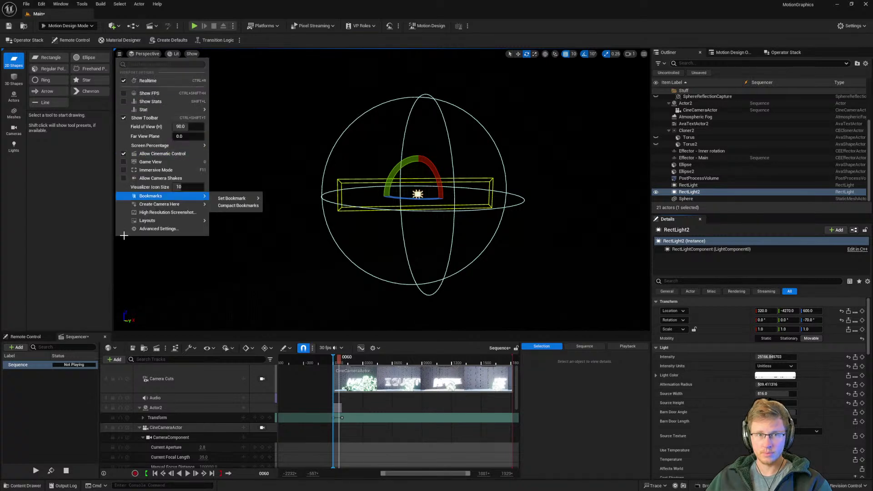
pyautogui.click(147, 53)
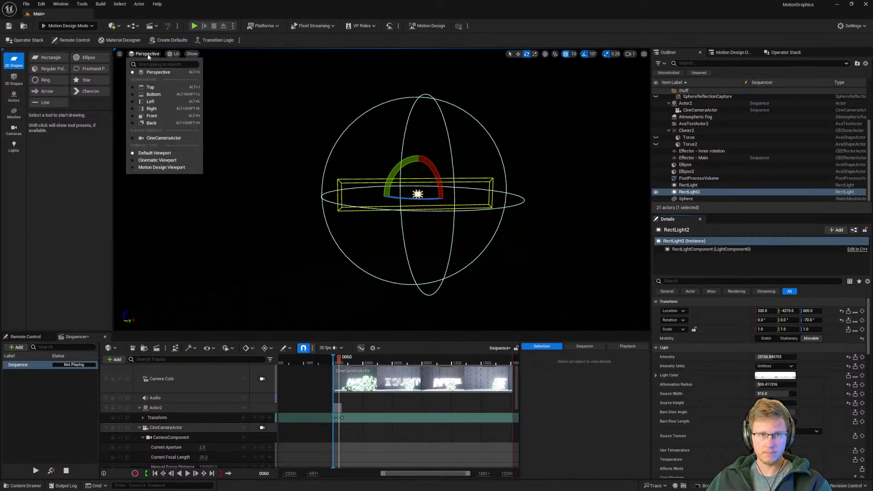
pyautogui.click(154, 167)
pyautogui.moveTo(382, 182); pyautogui.dragTo(455, 237, button='right')
pyautogui.click(140, 57)
pyautogui.click(140, 56)
pyautogui.moveTo(291, 159); pyautogui.dragTo(356, 222, button='right')
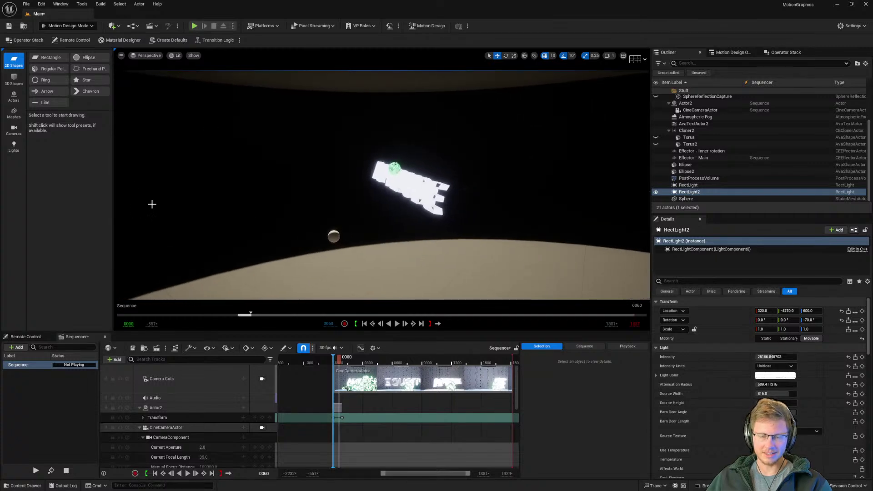
# Step: Place a Point Light near the title text and set its light colour to a fully saturated violet-blue
pyautogui.click(113, 26)
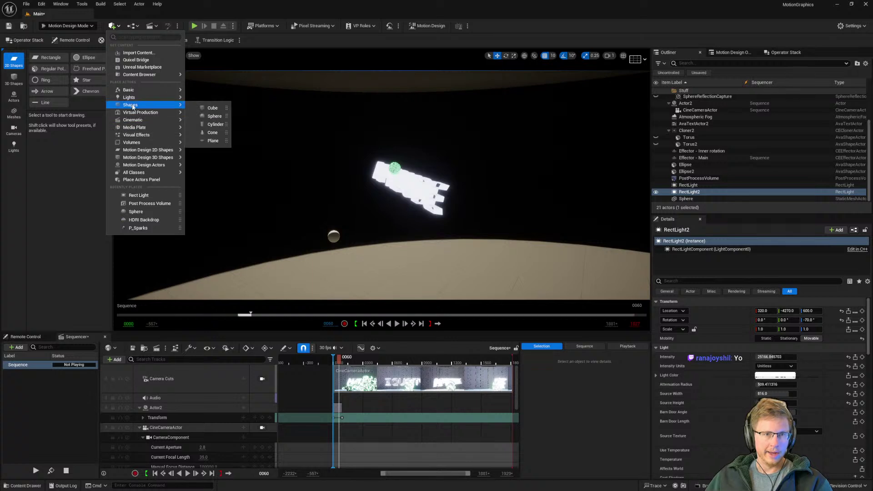
pyautogui.moveTo(130, 99)
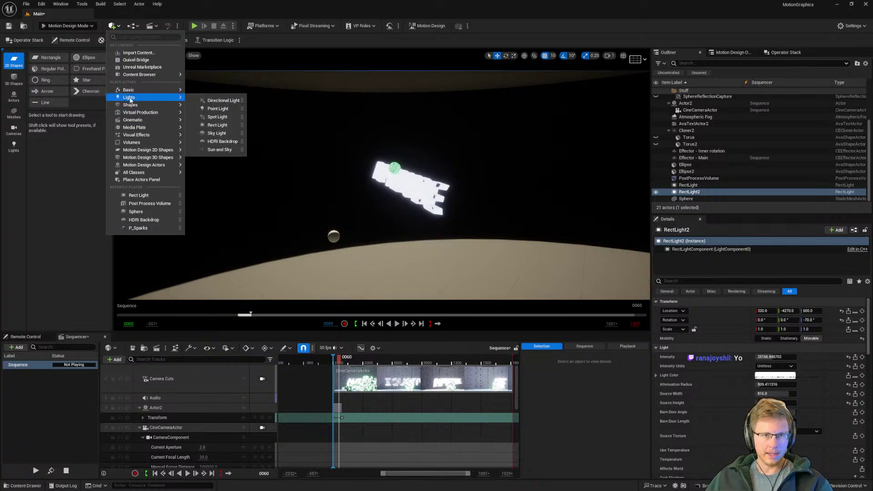
pyautogui.moveTo(217, 109); pyautogui.dragTo(337, 205)
pyautogui.click(775, 375)
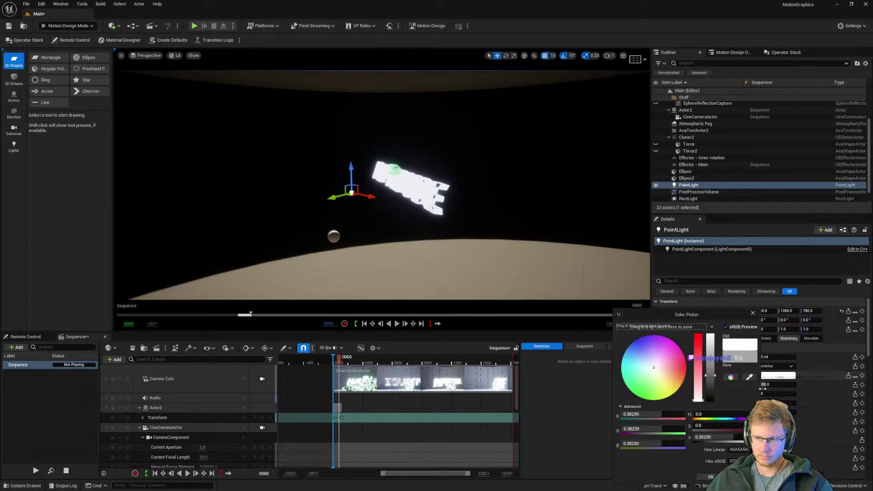
pyautogui.moveTo(653, 357); pyautogui.dragTo(643, 349)
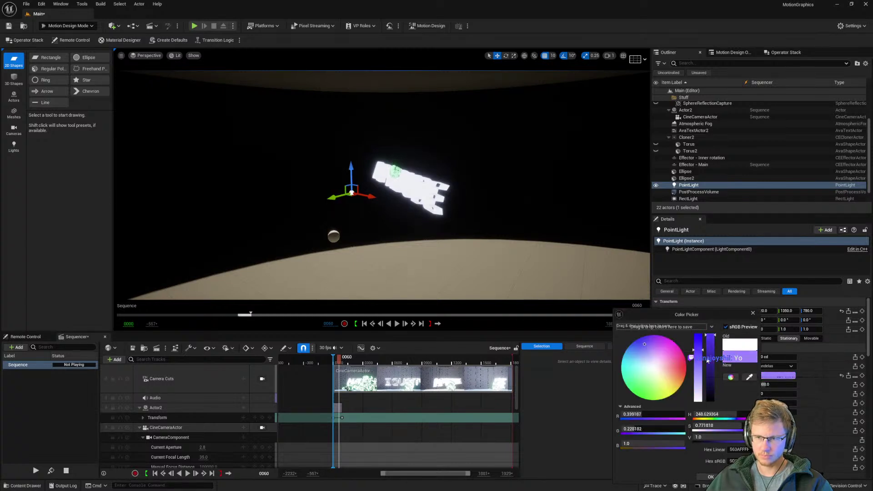
pyautogui.moveTo(700, 349); pyautogui.dragTo(699, 337)
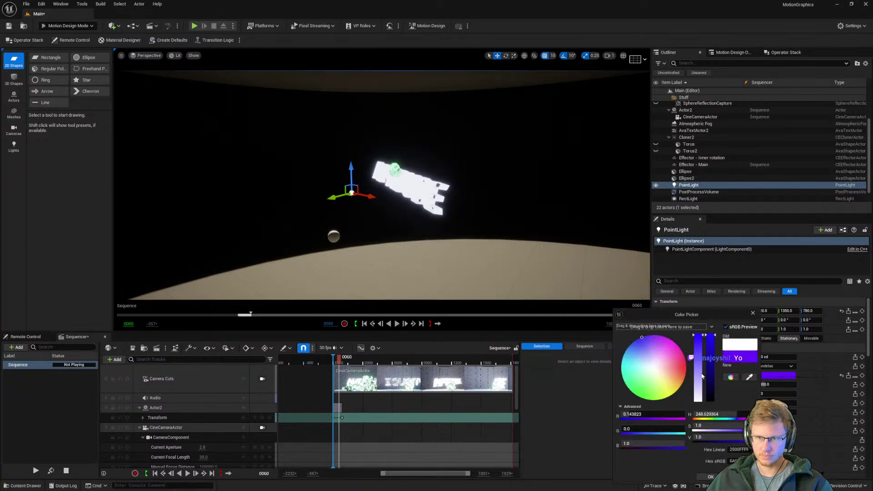
pyautogui.click(711, 477)
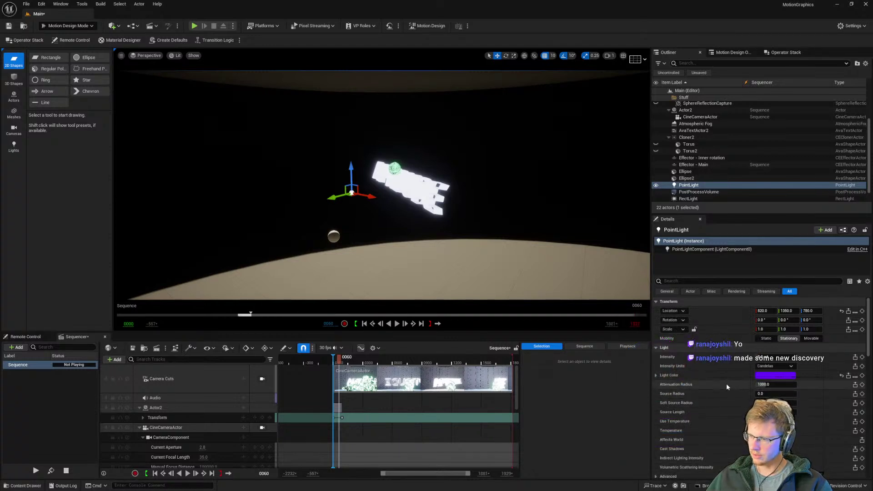
# Step: Set the Point Light's intensity units to Lumens
pyautogui.click(769, 367)
pyautogui.click(770, 367)
pyautogui.click(769, 381)
pyautogui.click(768, 367)
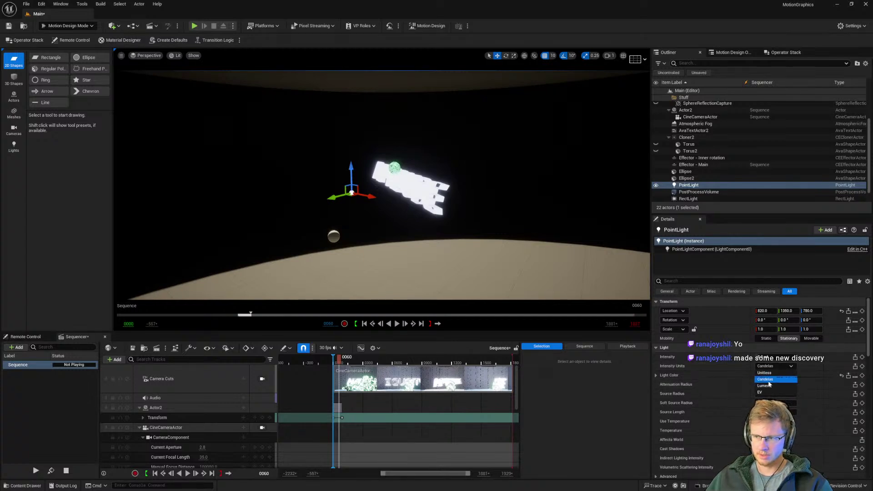
pyautogui.click(761, 379)
pyautogui.click(773, 365)
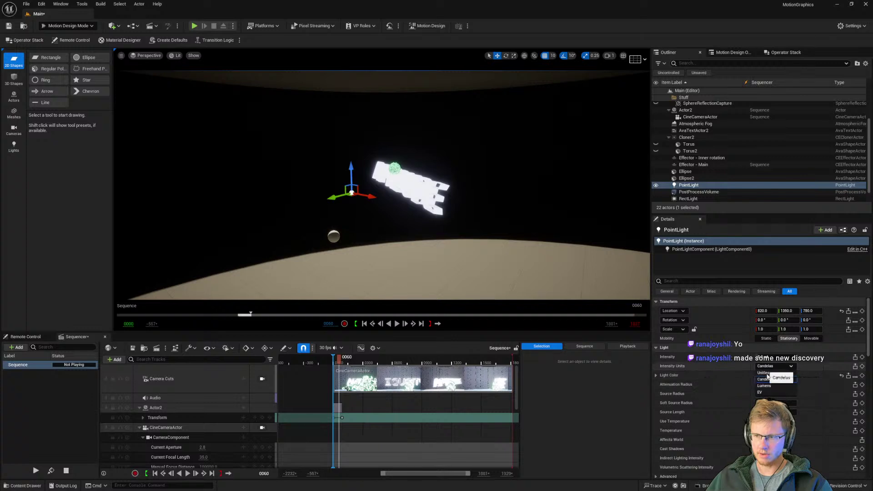
pyautogui.click(769, 388)
# Step: Move the Point Light across the scene and lower it to the end of the title text
pyautogui.moveTo(415, 228); pyautogui.dragTo(229, 186, button='right')
pyautogui.press('a')
pyautogui.press('w')
pyautogui.press('d')
pyautogui.press('s')
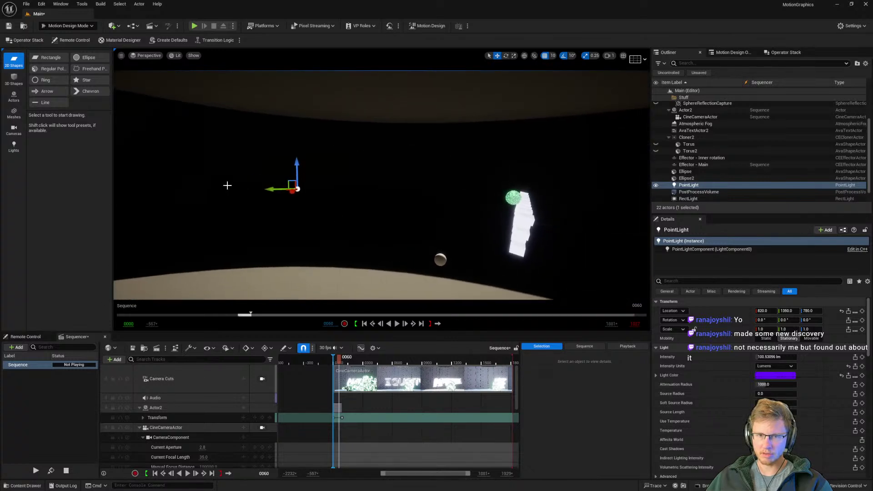
pyautogui.moveTo(310, 195); pyautogui.dragTo(446, 201)
pyautogui.moveTo(488, 164); pyautogui.dragTo(494, 193)
# Step: Shift the Point Light in front of the middle of the title text and check its effect from several angles
pyautogui.moveTo(493, 193)
pyautogui.mouseDown(button='right')
pyautogui.moveTo(636, 193)
pyautogui.moveTo(494, 193)
pyautogui.moveTo(614, 191)
pyautogui.moveTo(486, 207)
pyautogui.mouseUp(button='right')
pyautogui.press('a')
pyautogui.press('a')
pyautogui.press('d')
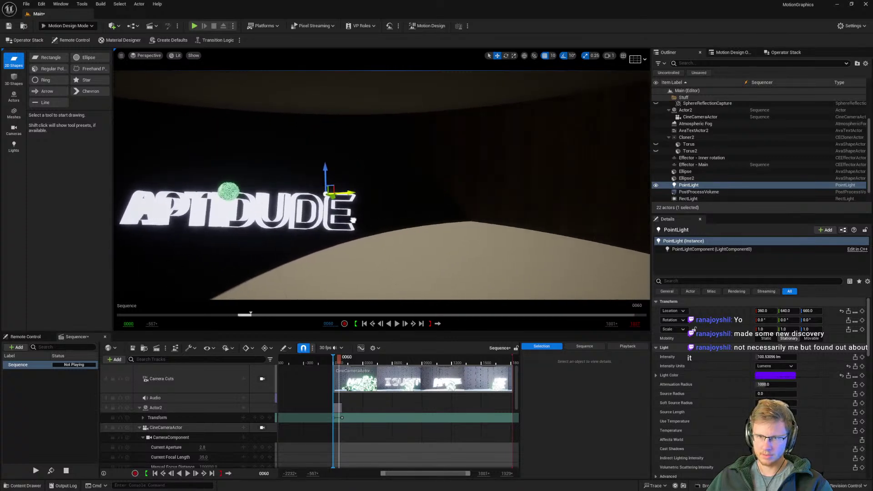
pyautogui.press('d')
pyautogui.moveTo(290, 231); pyautogui.dragTo(228, 176, button='right')
pyautogui.moveTo(279, 187); pyautogui.dragTo(374, 216)
pyautogui.press('a')
pyautogui.moveTo(374, 216); pyautogui.dragTo(500, 219, button='right')
pyautogui.press('d')
pyautogui.press('s')
# Step: Add a Cube beside the last letter of the title text and check how the lights affect it
pyautogui.click(119, 27)
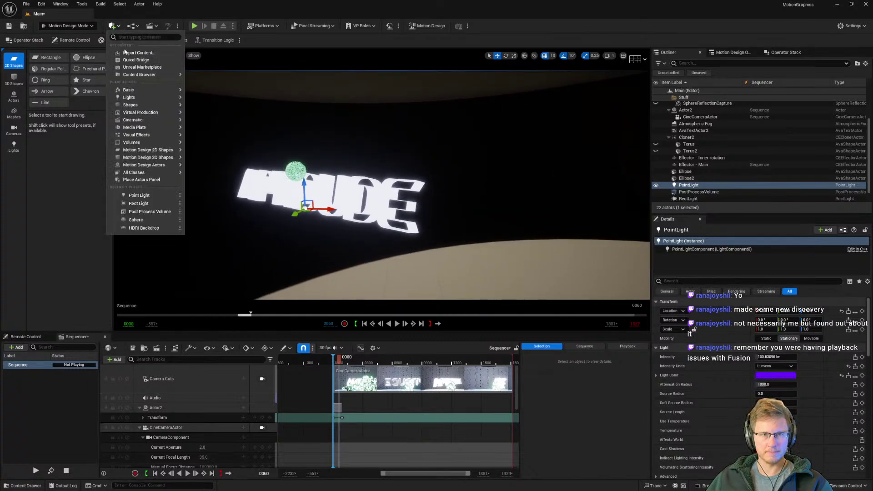
pyautogui.moveTo(133, 91)
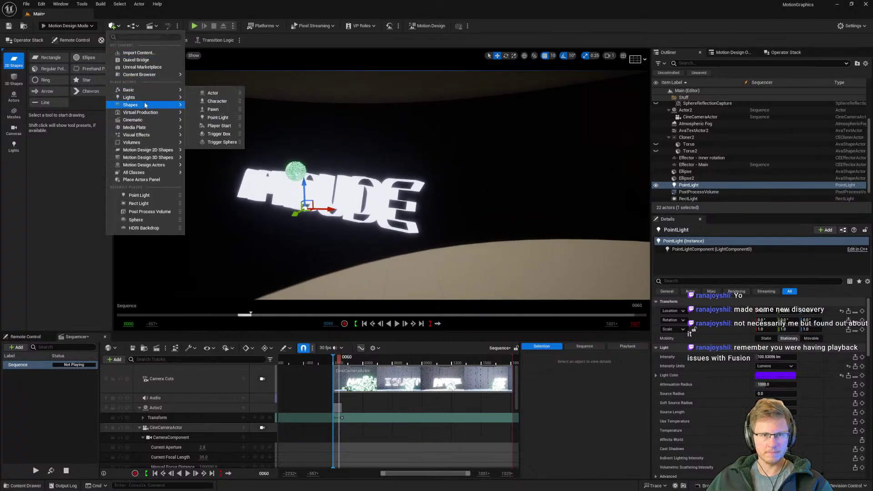
pyautogui.moveTo(146, 105)
pyautogui.click(208, 105)
pyautogui.moveTo(210, 107); pyautogui.dragTo(221, 110, button='right')
pyautogui.keyDown('alt'); pyautogui.moveTo(255, 187); pyautogui.dragTo(359, 189); pyautogui.keyUp('alt')
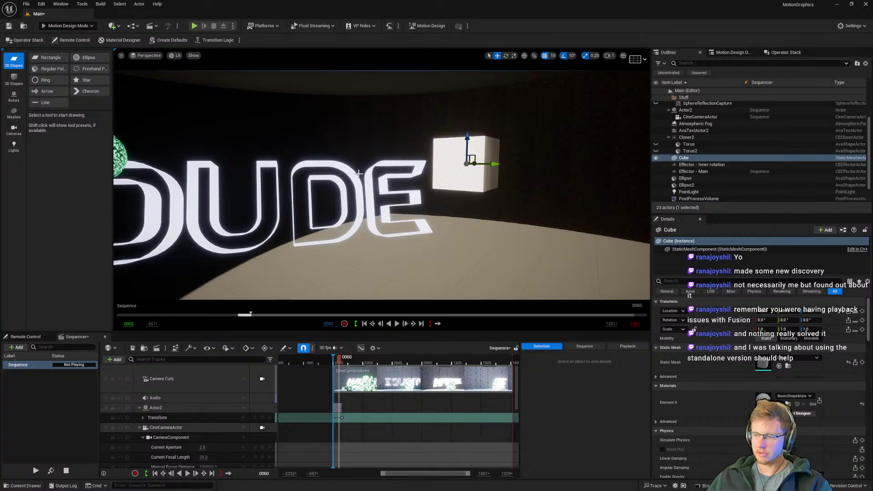
pyautogui.moveTo(360, 159); pyautogui.dragTo(488, 245, button='right')
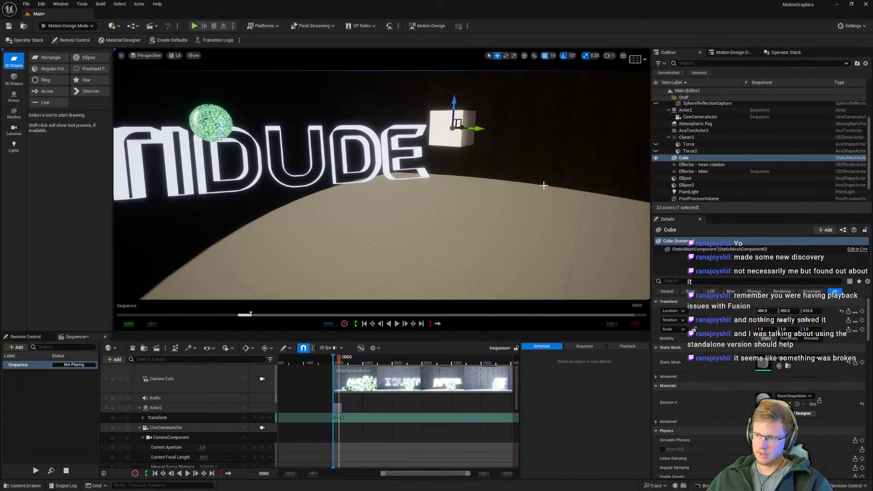
pyautogui.moveTo(479, 162); pyautogui.dragTo(456, 147, button='right')
pyautogui.press('w')
pyautogui.press('s')
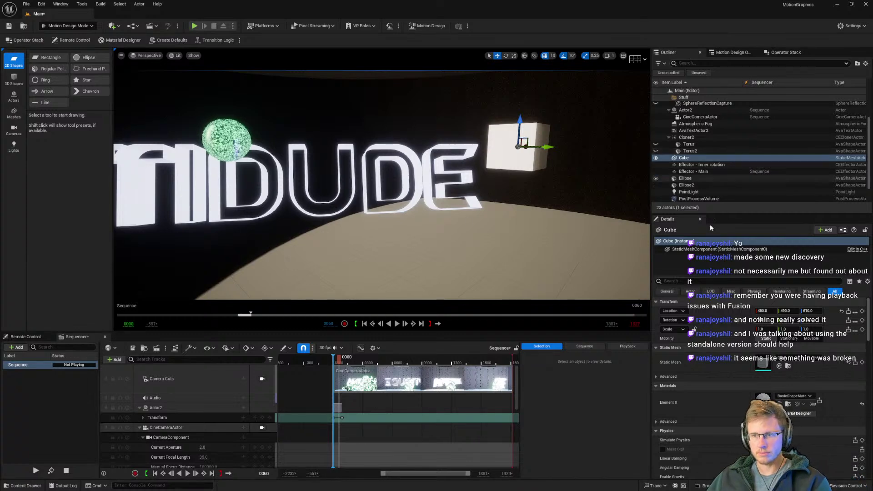
# Step: Examine the settings and positions of both rect lights and the Point Light relative to the cube
pyautogui.scroll(-1, 689, 170)
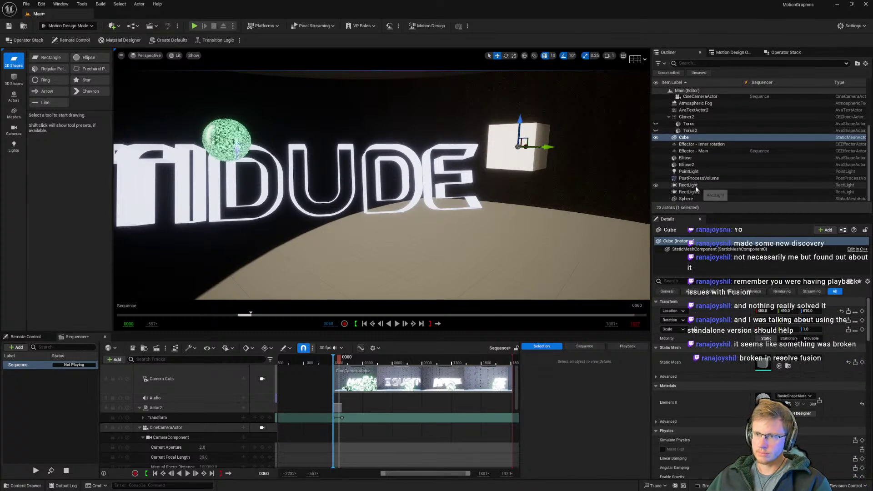
pyautogui.click(691, 185)
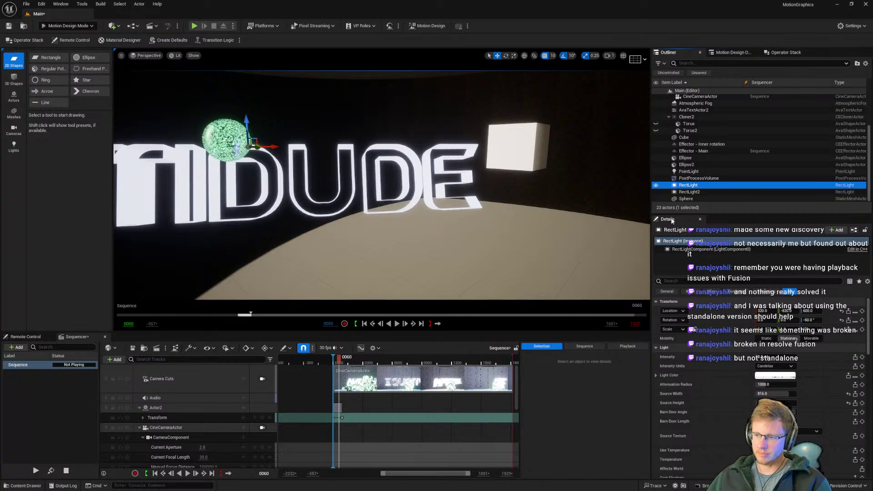
pyautogui.click(689, 192)
pyautogui.moveTo(347, 187); pyautogui.dragTo(347, 187, button='right')
pyautogui.press('d')
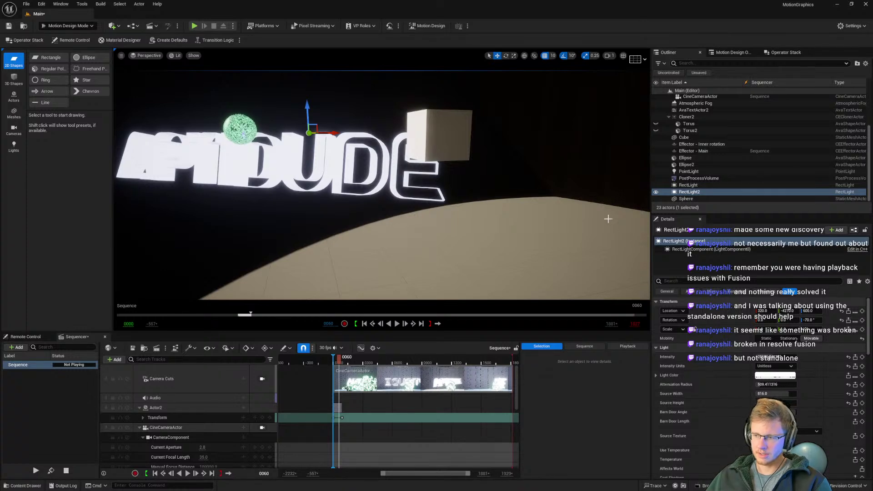
pyautogui.click(688, 172)
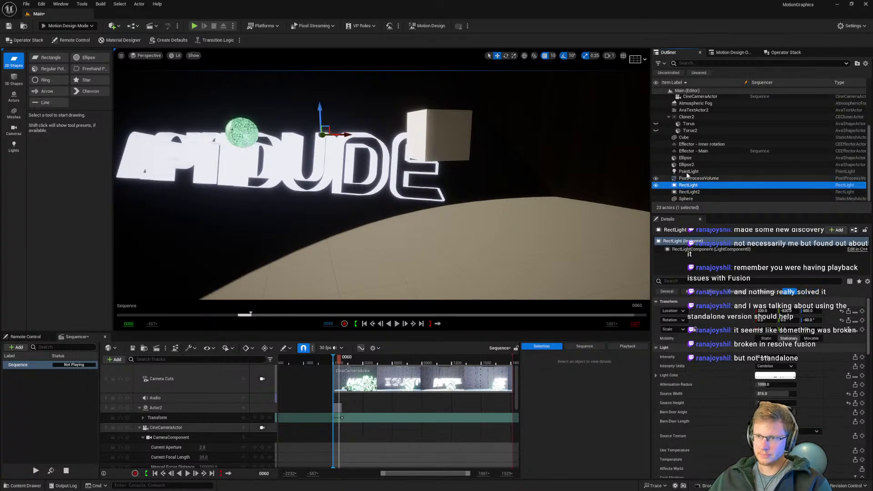
pyautogui.press('d')
pyautogui.moveTo(316, 186); pyautogui.dragTo(333, 168, button='right')
pyautogui.press('a')
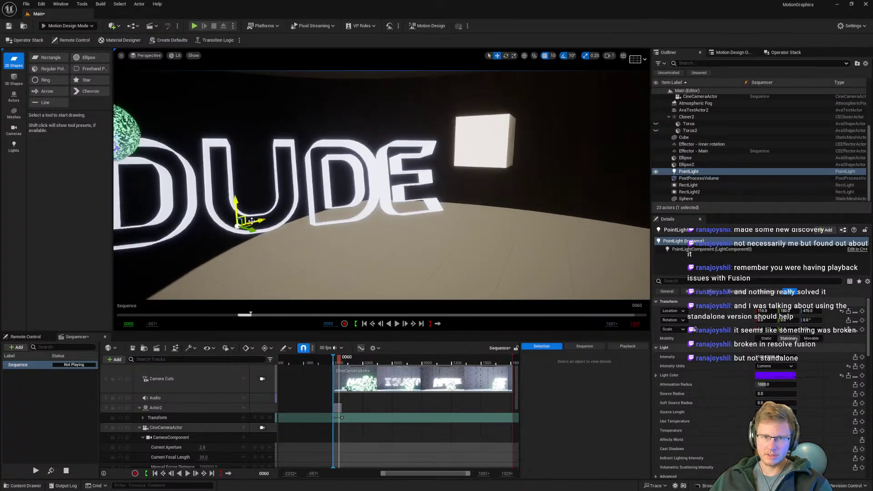
# Step: Try moving the Point Light from the title text over to the cube, and undo the move
pyautogui.moveTo(243, 218); pyautogui.dragTo(489, 149)
pyautogui.moveTo(489, 149); pyautogui.dragTo(473, 158, button='right')
pyautogui.press('w')
pyautogui.press('s')
pyautogui.hotkey('ctrl', 'z')
pyautogui.hotkey('ctrl', 'z')
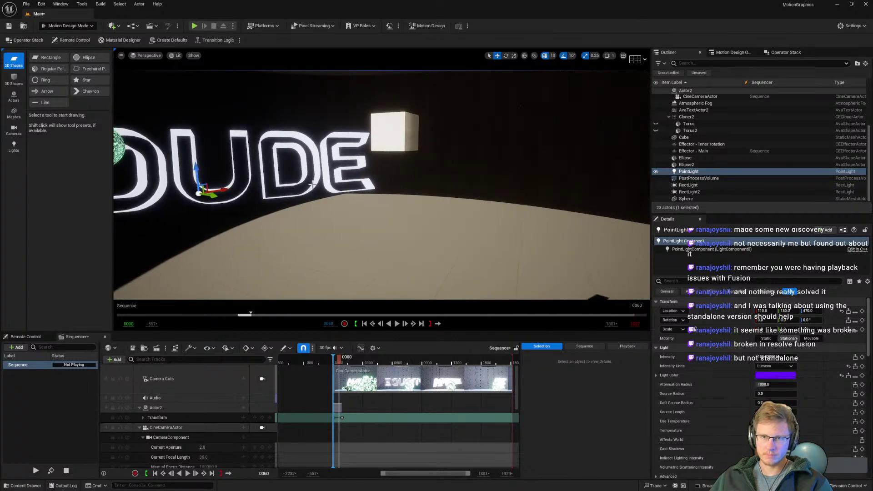
# Step: Move the Point Light beside the cube and raise it to location 330, 400, 600, checking its glow on the cube
pyautogui.moveTo(284, 197); pyautogui.dragTo(364, 181)
pyautogui.moveTo(363, 181); pyautogui.dragTo(286, 168, button='right')
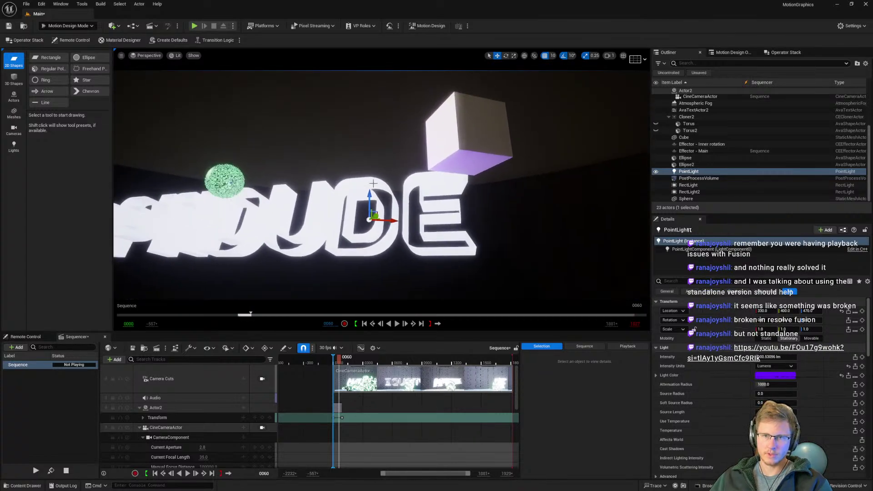
pyautogui.moveTo(371, 196); pyautogui.dragTo(370, 131)
pyautogui.moveTo(408, 143); pyautogui.dragTo(410, 205, button='right')
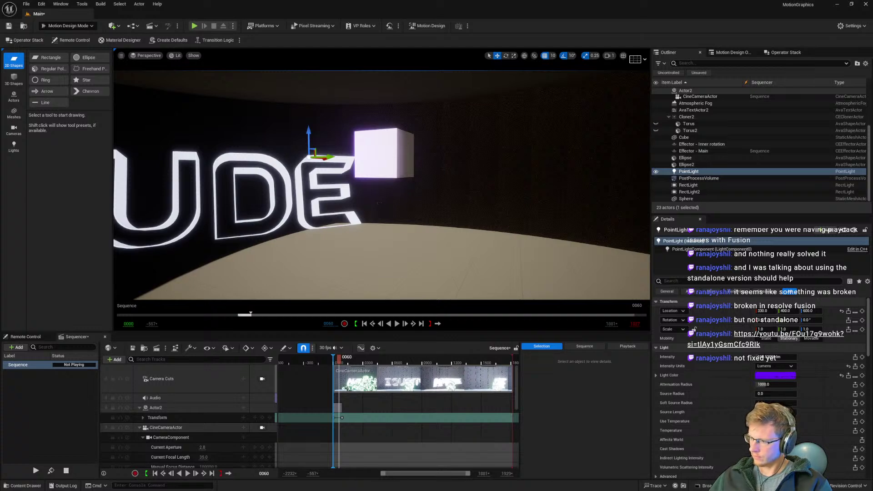
# Step: Switch to the browser and show the "Hidden Proxy Menu in DaVinci Resolve Fusion" YouTube video in full screen
pyautogui.moveTo(872, 254); pyautogui.dragTo(670, 171)
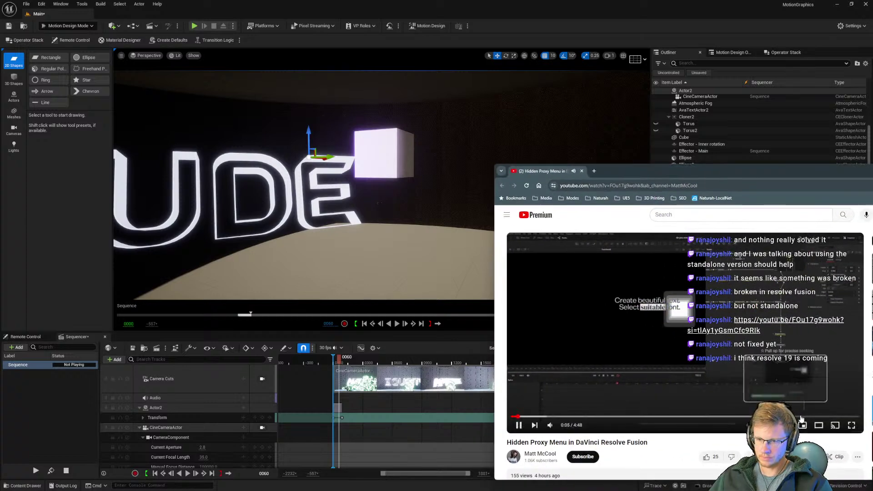
pyautogui.click(818, 425)
pyautogui.moveTo(755, 172); pyautogui.dragTo(697, 88)
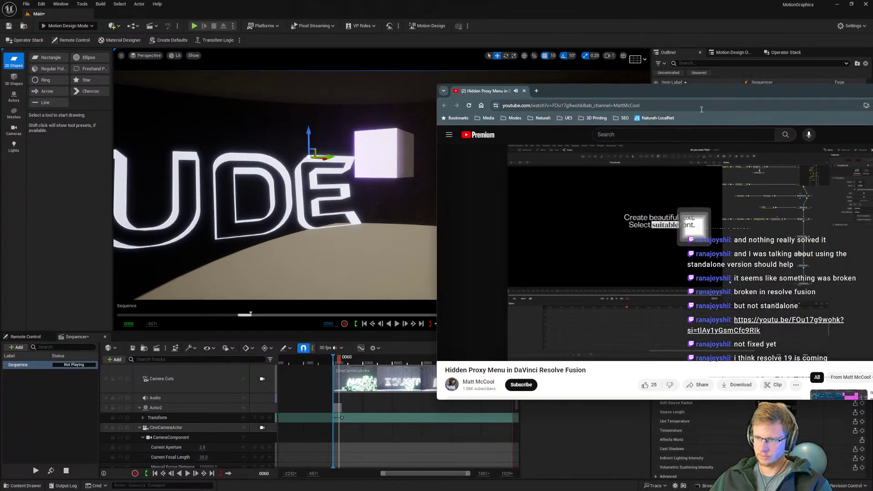
pyautogui.doubleClick(620, 260)
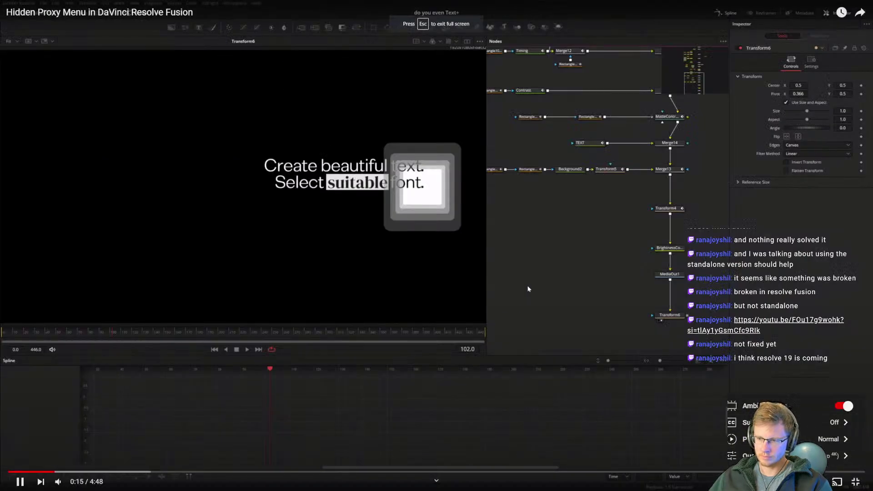
# Step: Watch the Fusion proxy video to the end, pausing where needed, and move the browser away from the Unreal Editor
pyautogui.click(465, 303)
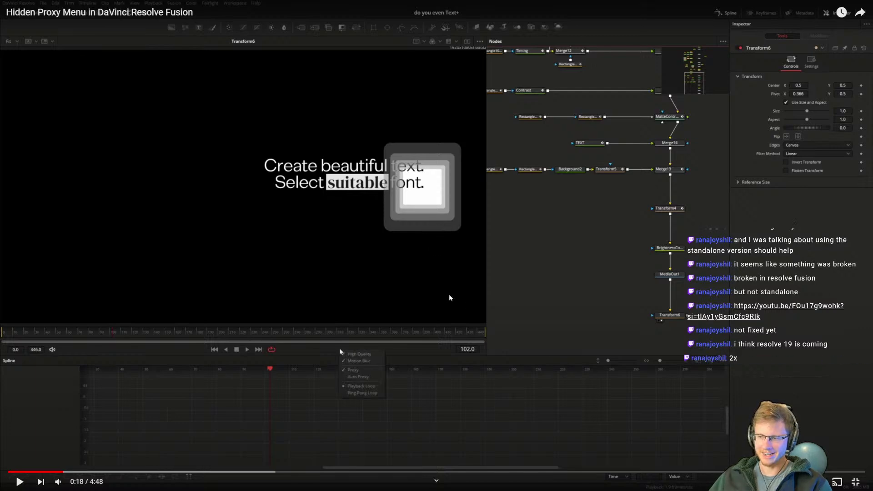
pyautogui.click(456, 287)
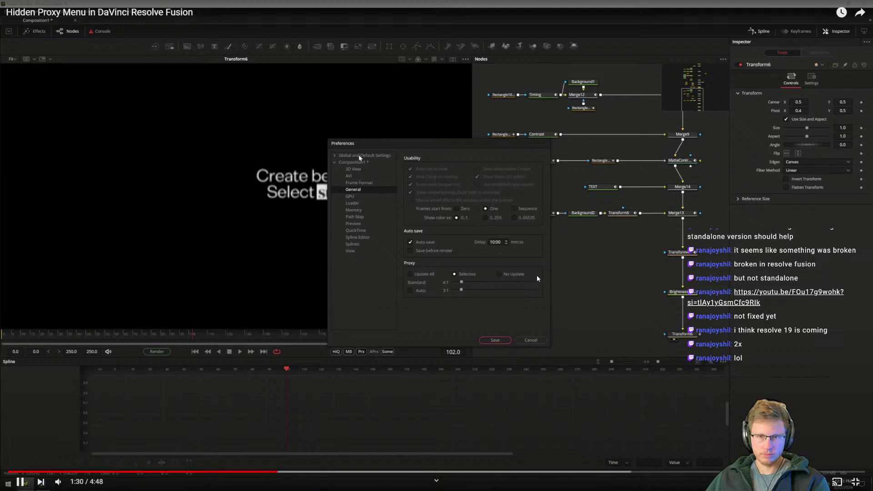
pyautogui.moveTo(533, 278)
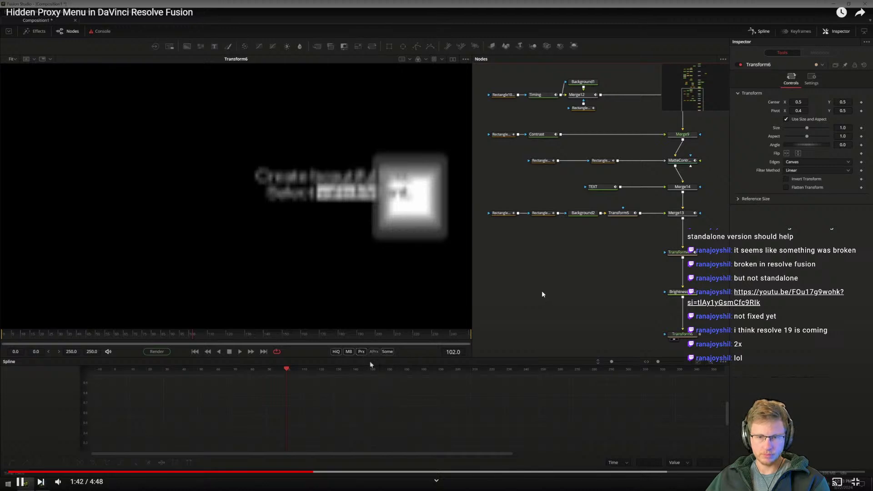
pyautogui.click(541, 291)
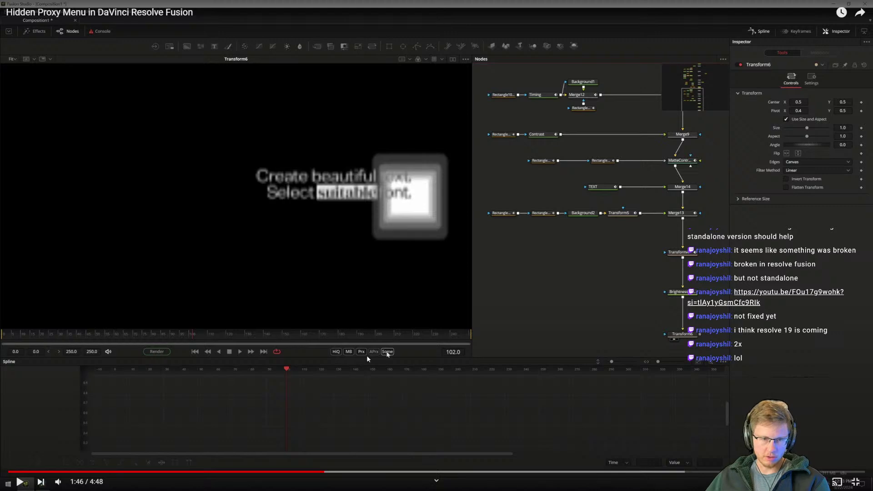
pyautogui.click(489, 276)
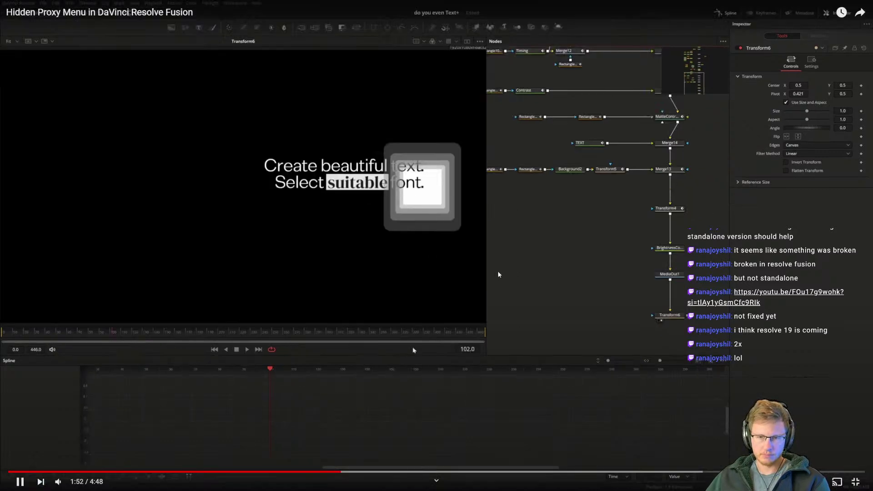
pyautogui.click(518, 264)
pyautogui.click(520, 265)
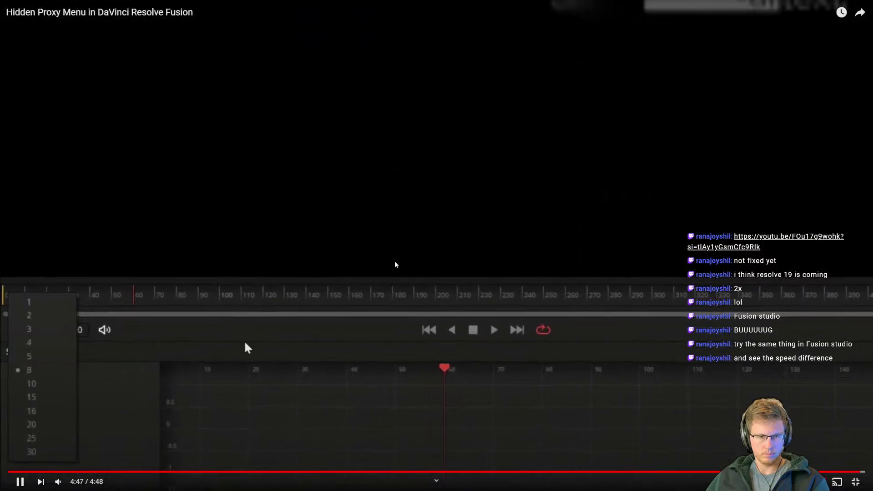
pyautogui.press('Escape')
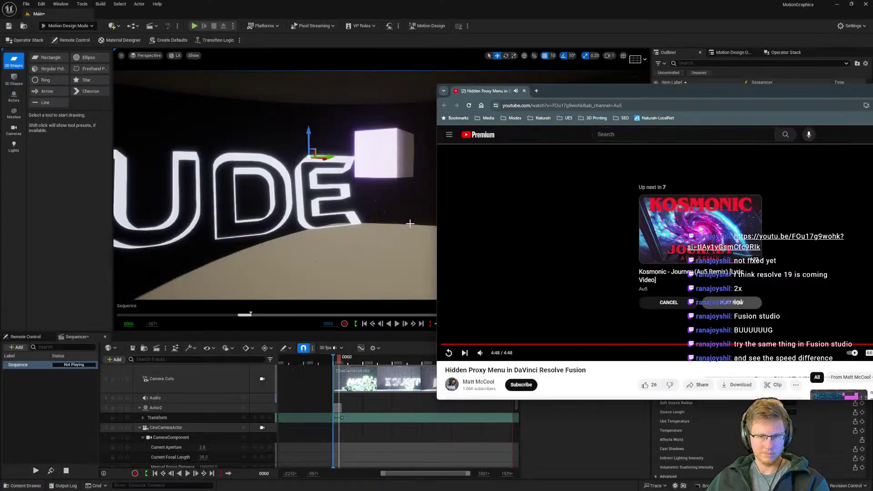
pyautogui.moveTo(614, 95); pyautogui.dragTo(872, 138)
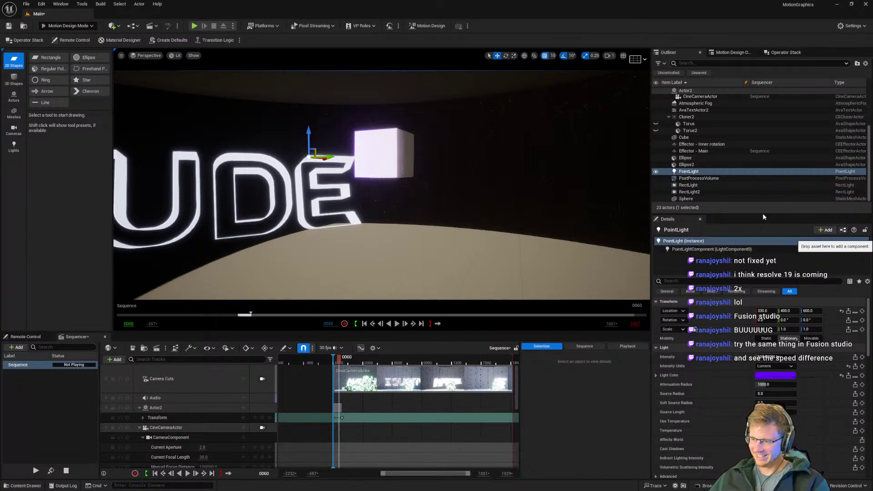
# Step: Open the Main job's output settings in the Movie Render Queue and choose an output directory inside the desktop's Aptidude folder
pyautogui.click(156, 349)
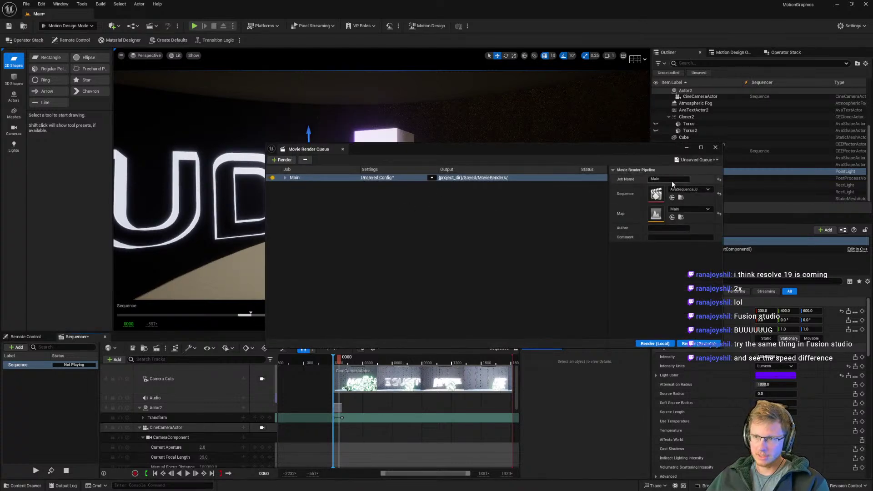
pyautogui.click(377, 177)
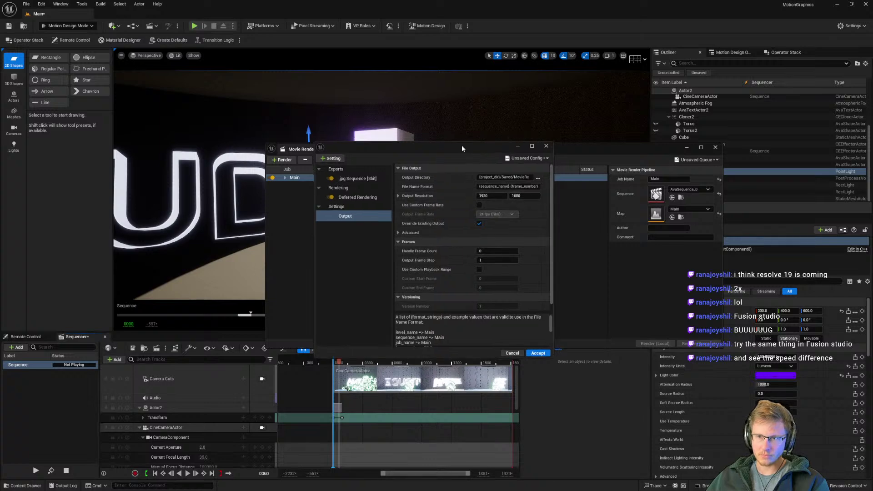
pyautogui.moveTo(461, 144); pyautogui.dragTo(457, 144)
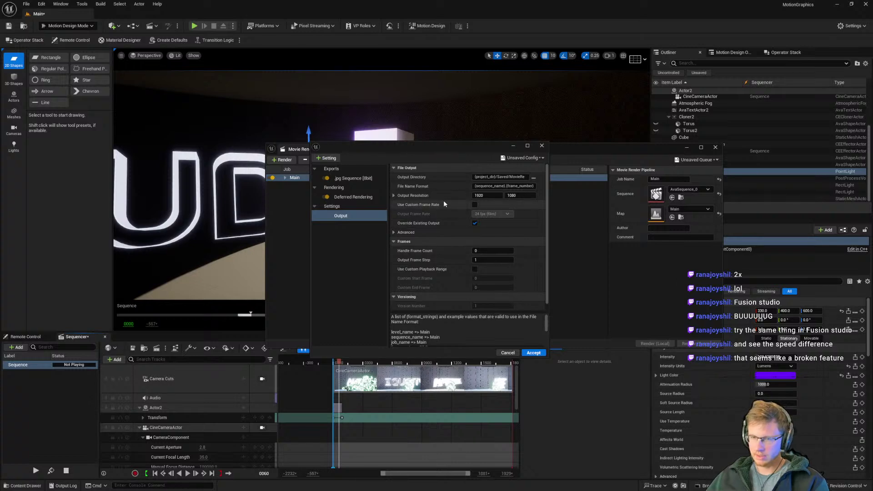
pyautogui.moveTo(430, 145); pyautogui.dragTo(470, 134)
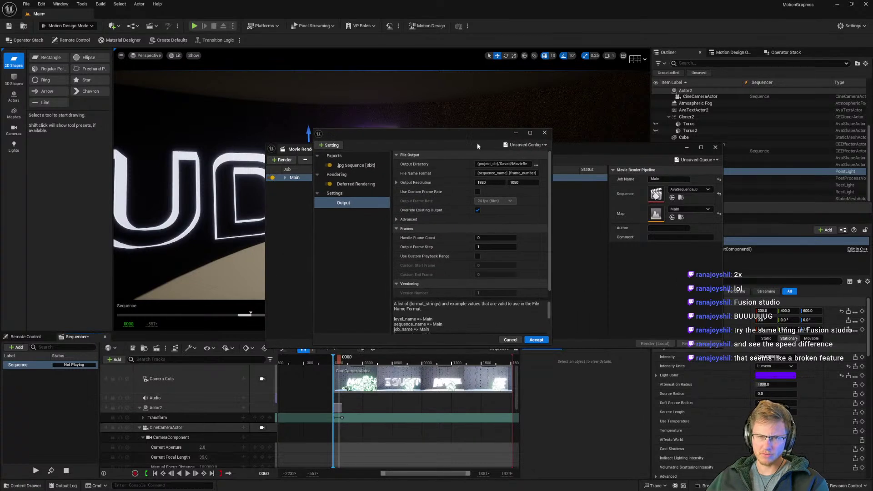
pyautogui.moveTo(564, 155); pyautogui.dragTo(609, 156)
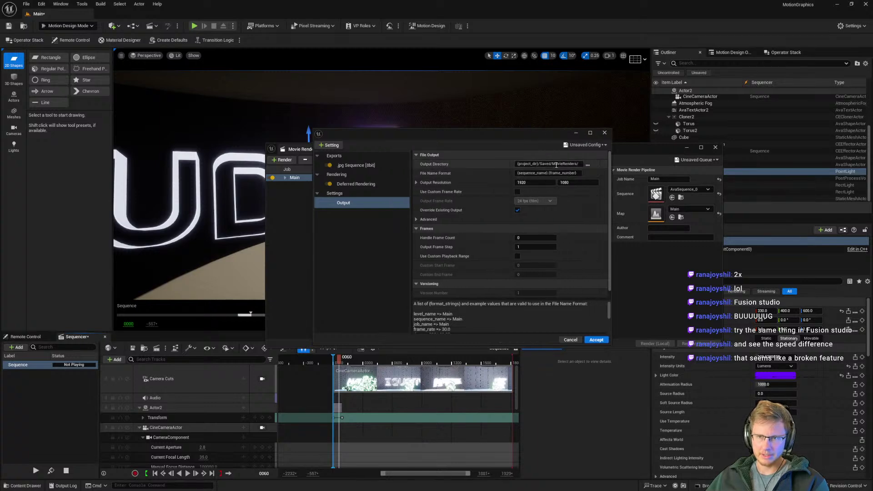
pyautogui.click(586, 164)
pyautogui.moveTo(525, 135); pyautogui.dragTo(872, 221)
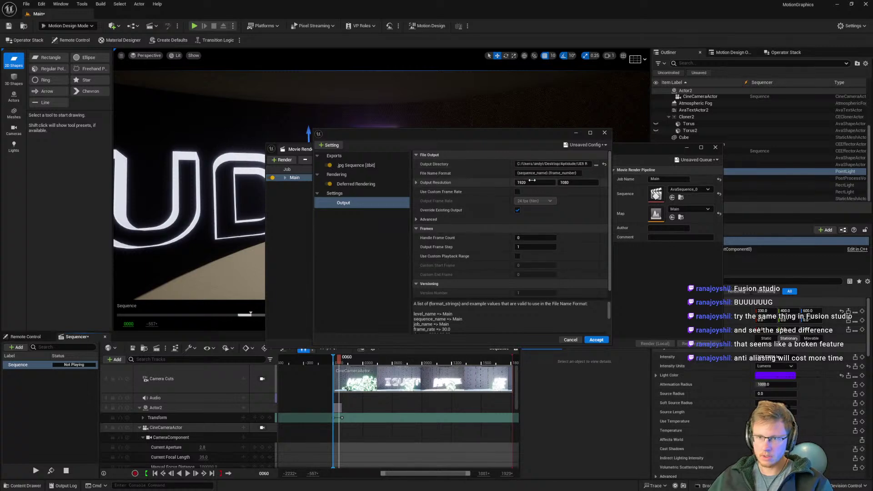
# Step: Load the RenderSettings_V1 preset into the Main job's render configuration
pyautogui.click(584, 145)
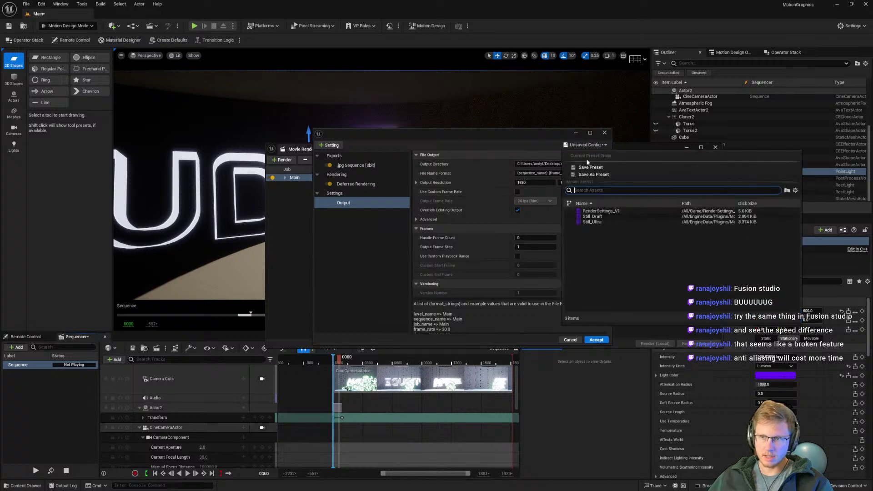
pyautogui.click(592, 217)
pyautogui.click(495, 259)
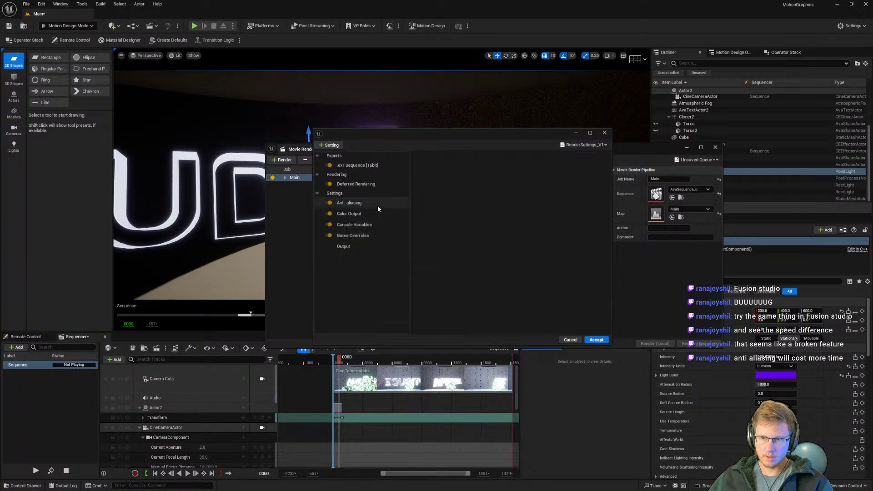
# Step: Review the preset's Deferred Rendering, Anti-aliasing, Color Output, Console Variables and Game Overrides settings
pyautogui.click(351, 165)
pyautogui.click(355, 194)
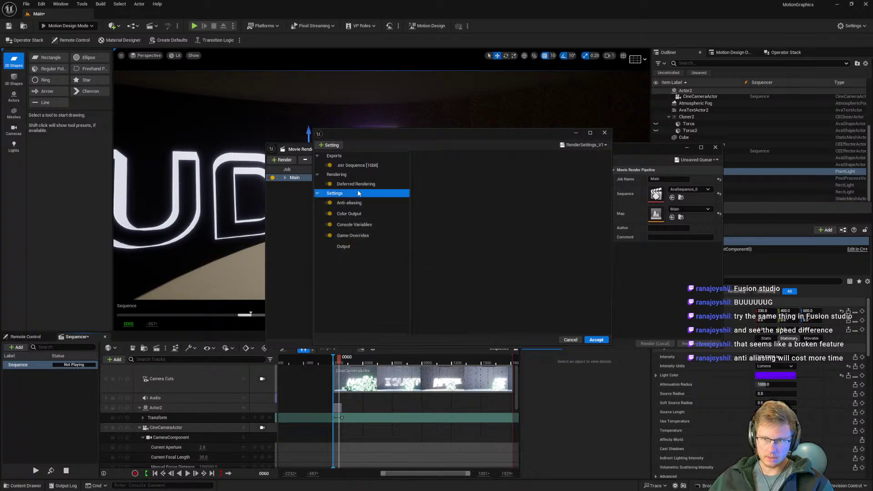
pyautogui.click(357, 184)
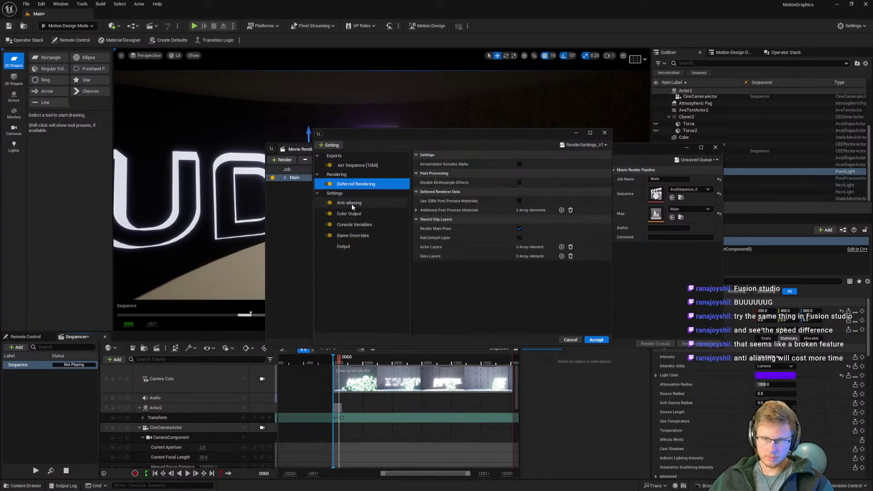
pyautogui.click(356, 203)
pyautogui.click(345, 184)
pyautogui.click(346, 204)
pyautogui.click(348, 214)
pyautogui.click(353, 236)
pyautogui.click(354, 224)
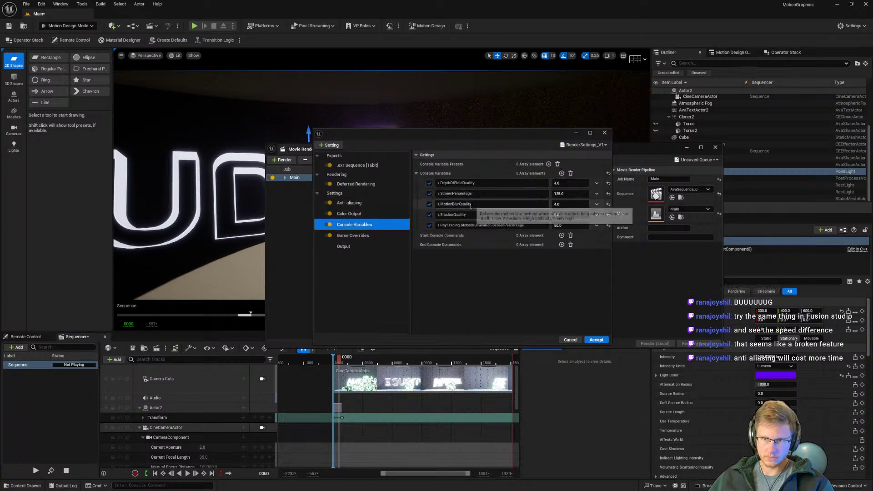
pyautogui.click(354, 235)
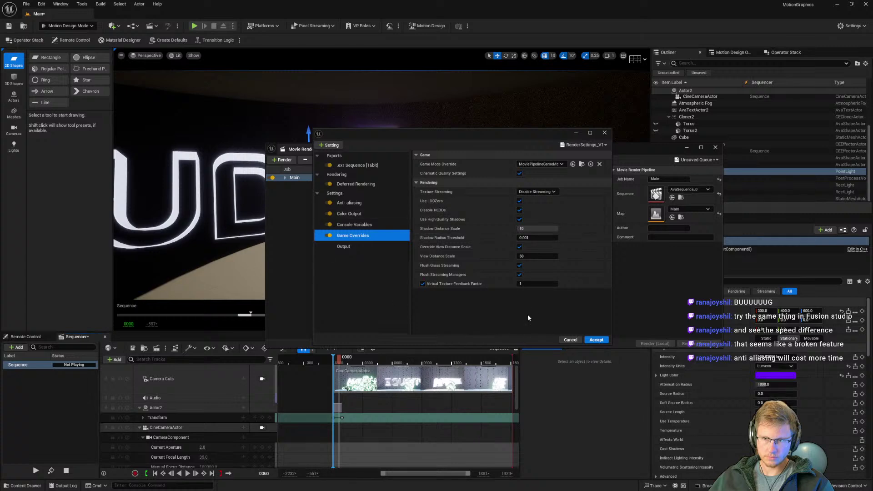
# Step: Recheck the preset's EXR export and Deferred Rendering settings, and reveal the shot under the Main job
pyautogui.click(352, 165)
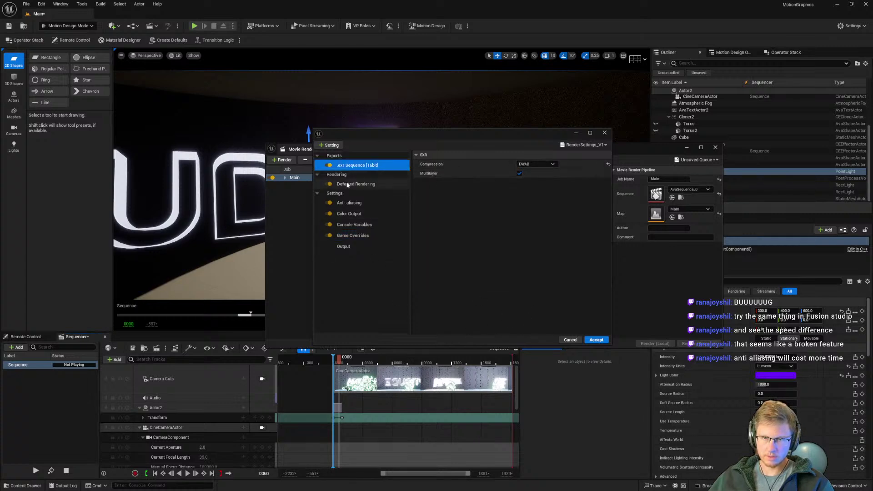
pyautogui.click(346, 182)
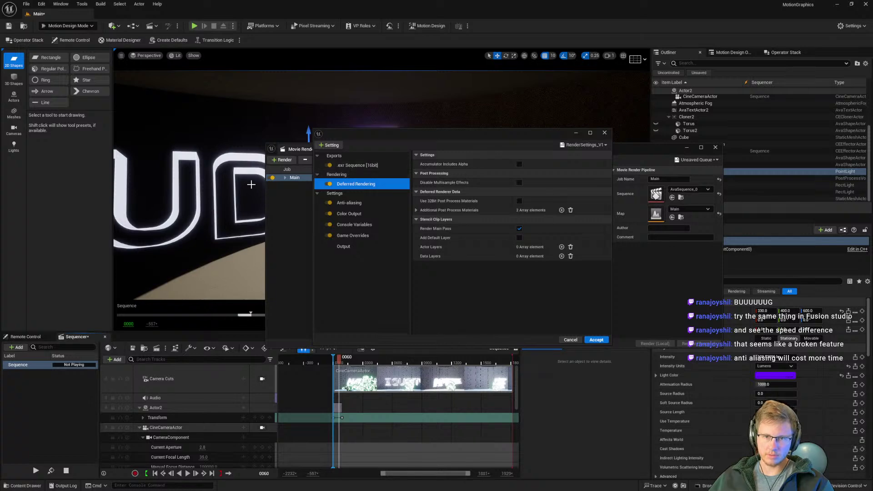
pyautogui.click(353, 167)
pyautogui.click(283, 178)
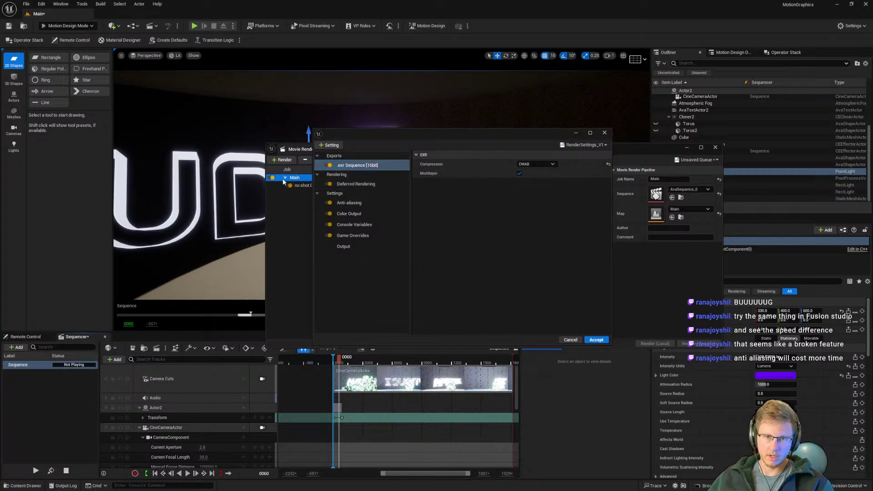
pyautogui.moveTo(313, 183)
pyautogui.mouseDown()
pyautogui.moveTo(413, 184)
pyautogui.moveTo(328, 184)
pyautogui.mouseUp()
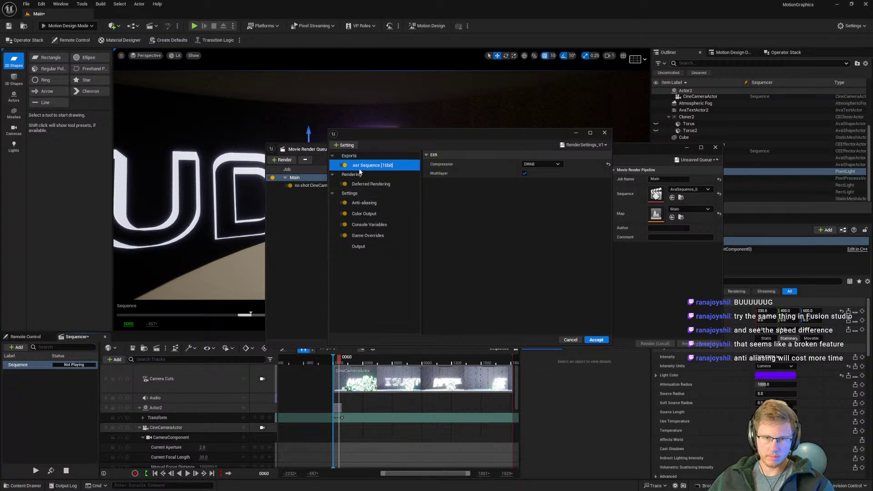
# Step: Enable a custom playback range in the Main job's output settings, ending at frame 60, and accept the render configuration
pyautogui.click(358, 247)
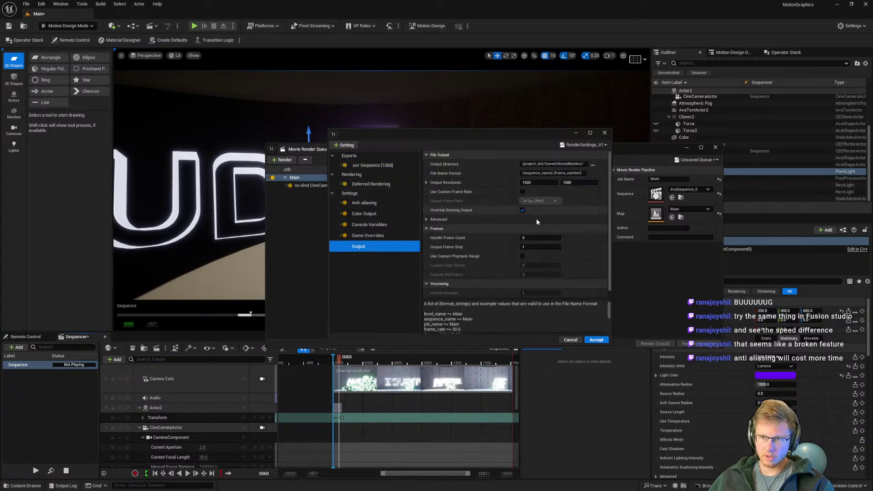
pyautogui.scroll(-1, 535, 225)
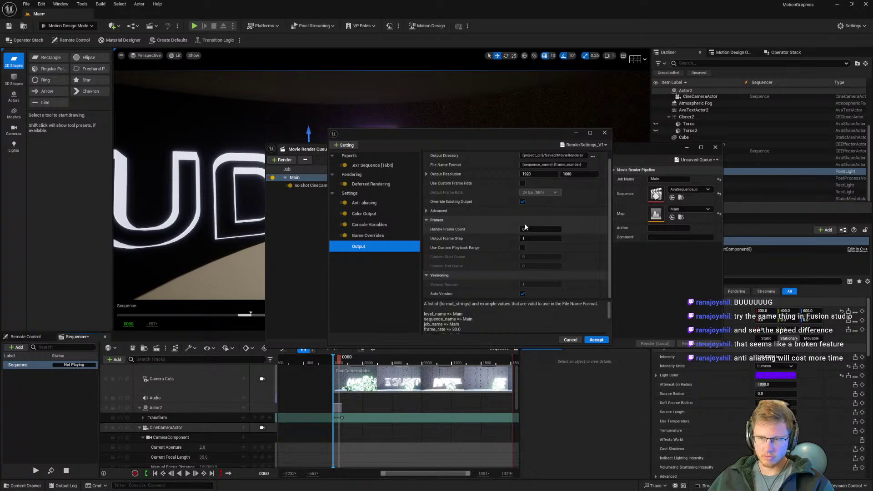
pyautogui.click(522, 247)
pyautogui.click(526, 266)
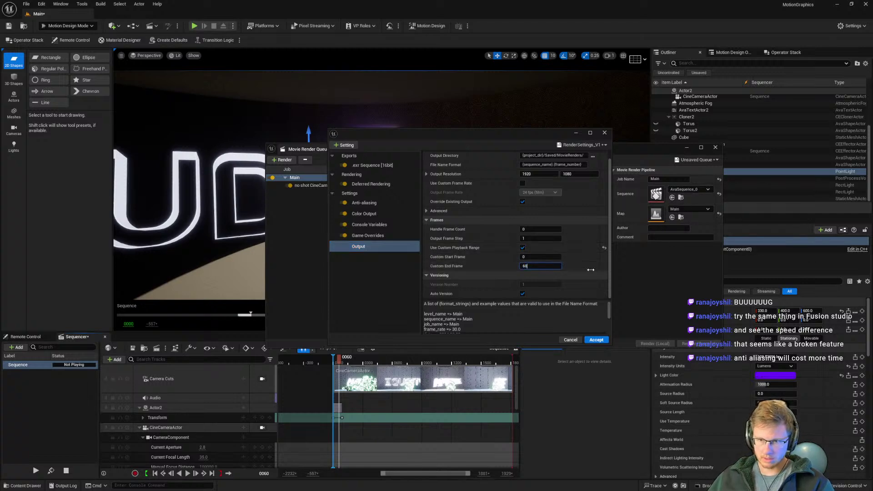
pyautogui.write('60')
pyautogui.press('Return')
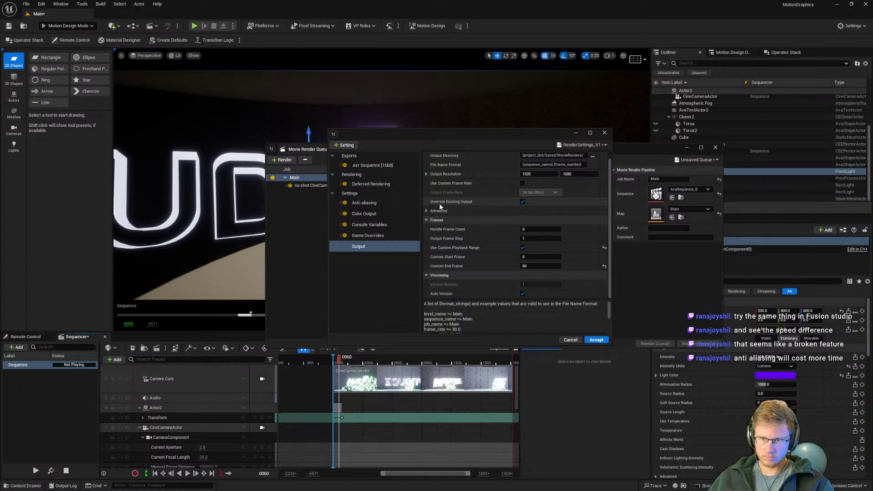
pyautogui.click(596, 339)
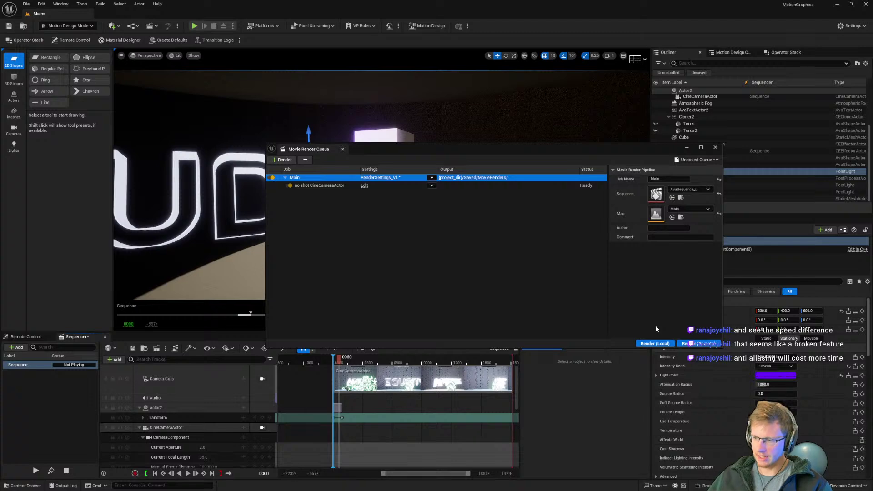
# Step: Render the Main job locally, close the render queue and message log, and save the level
pyautogui.click(653, 344)
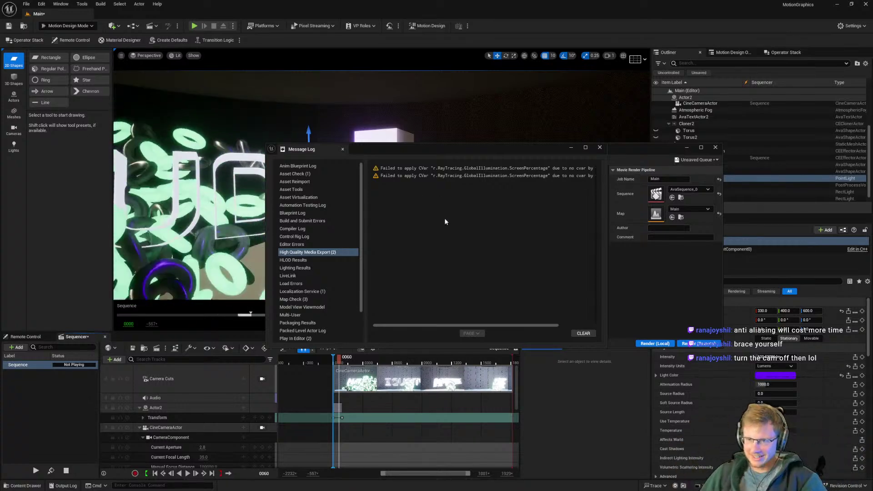
pyautogui.click(717, 149)
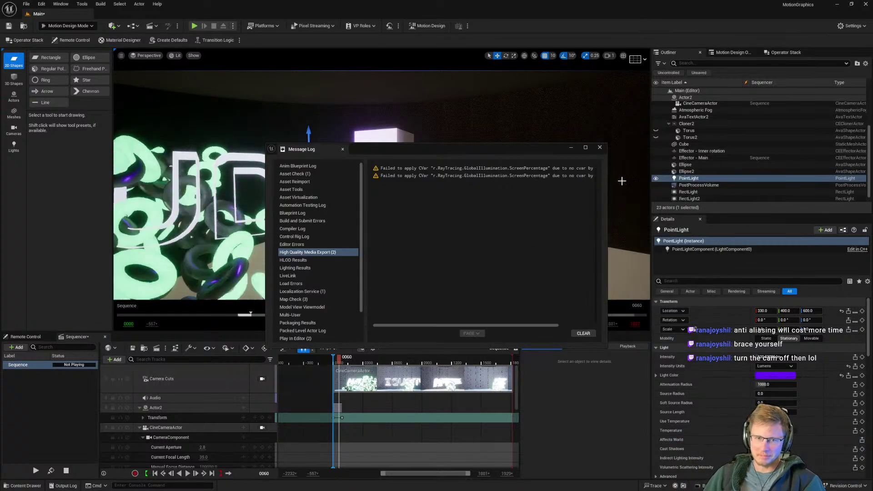
pyautogui.click(599, 146)
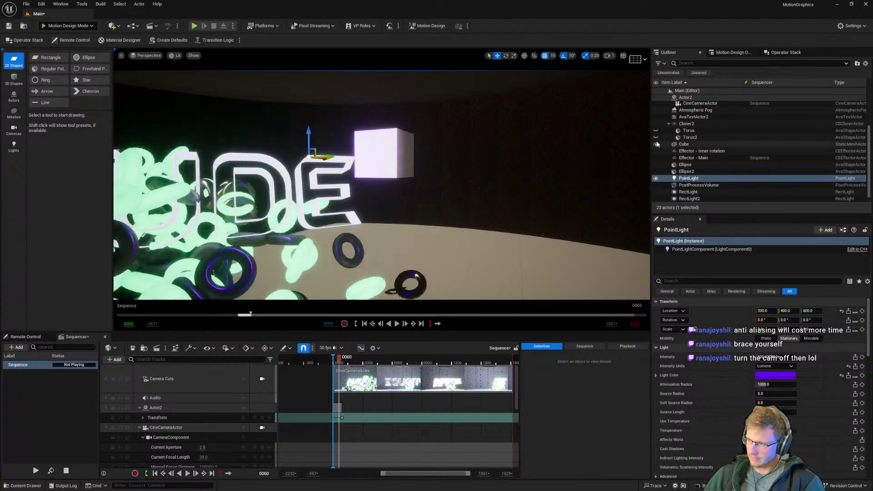
pyautogui.click(9, 26)
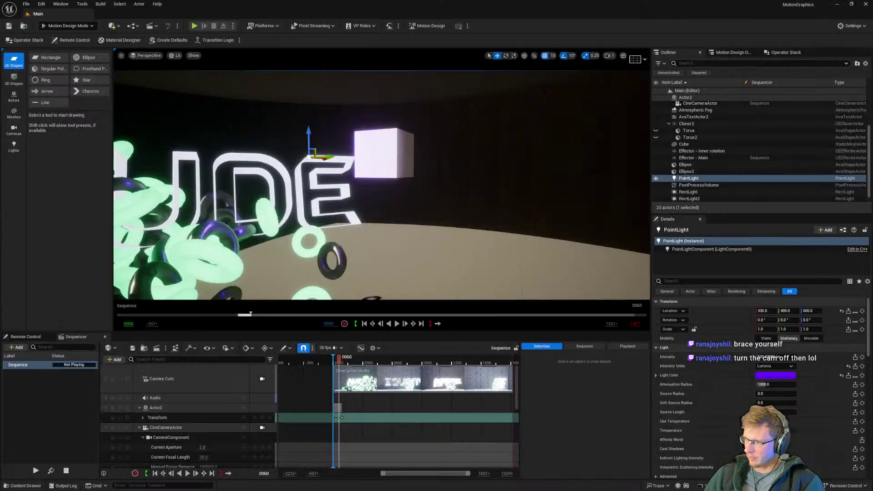
# Step: Open Task Manager, check the GPU load and memory use, and move its window out of the way
pyautogui.hotkey('ctrl', 'shift', 'Escape')
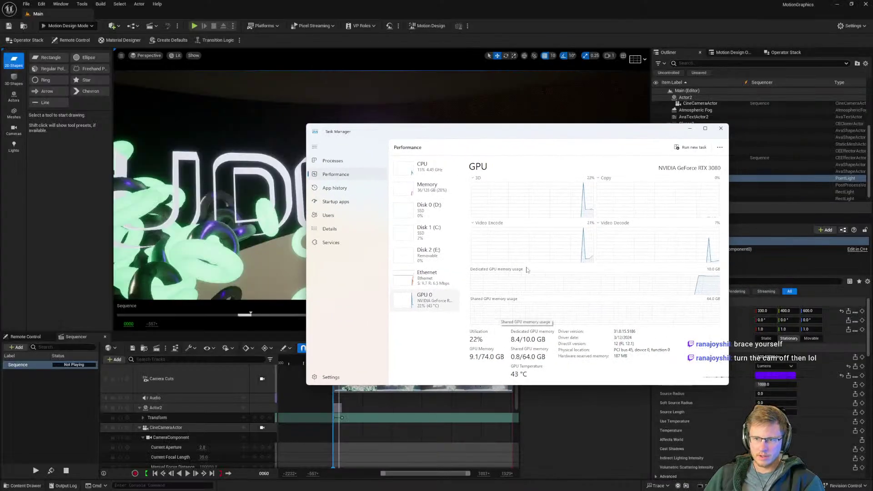
pyautogui.moveTo(538, 130); pyautogui.dragTo(609, 120)
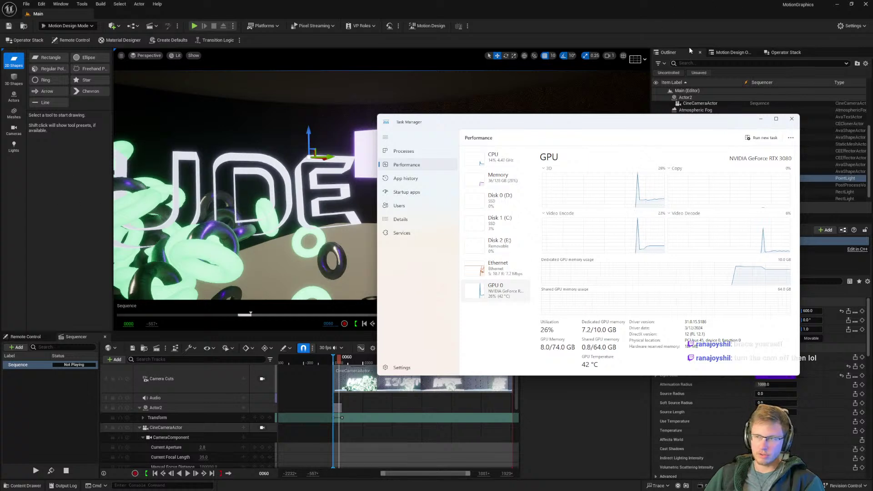
pyautogui.moveTo(648, 127); pyautogui.dragTo(872, 150)
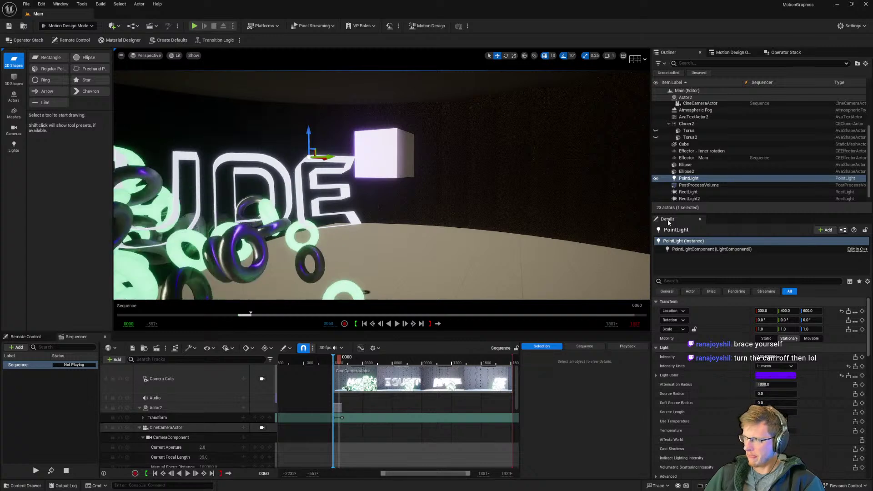
# Step: Launch DaVinci Resolve and create a new project named UE5_Renders in the Aptidude project folder
pyautogui.press('super')
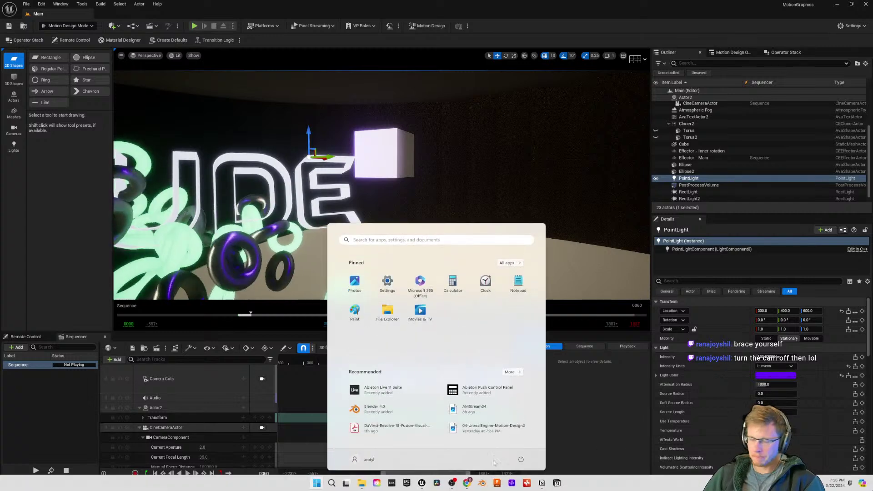
pyautogui.click(437, 483)
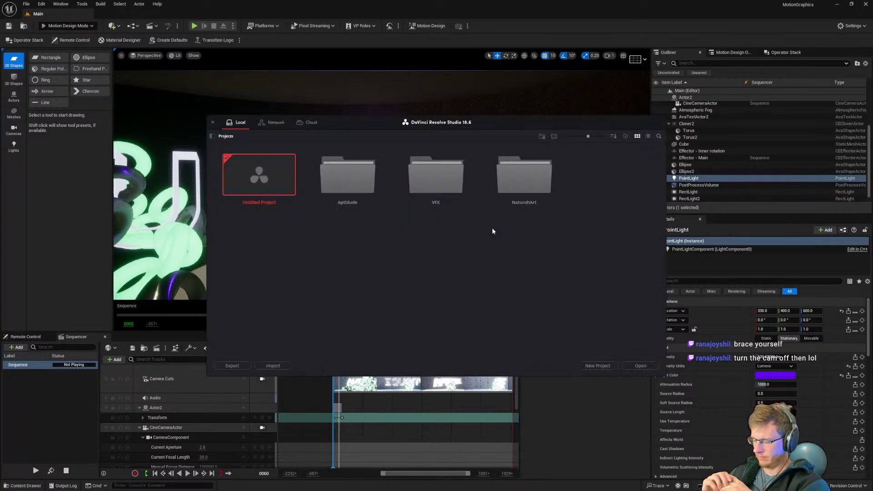
pyautogui.doubleClick(347, 175)
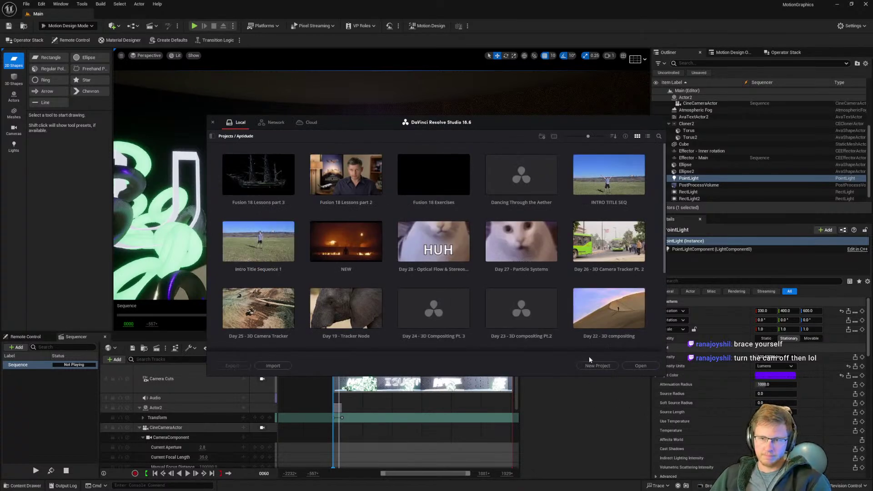
pyautogui.click(593, 366)
pyautogui.write('C')
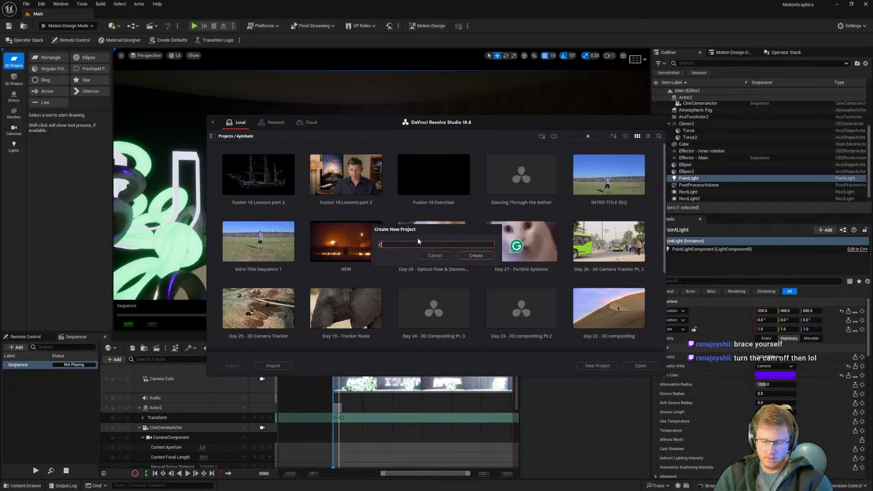
pyautogui.press('BackSpace')
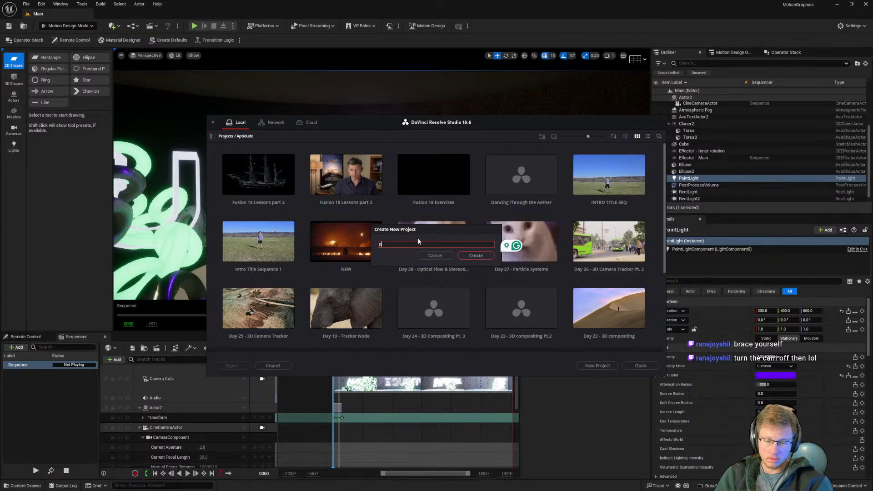
pyautogui.write('Renders')
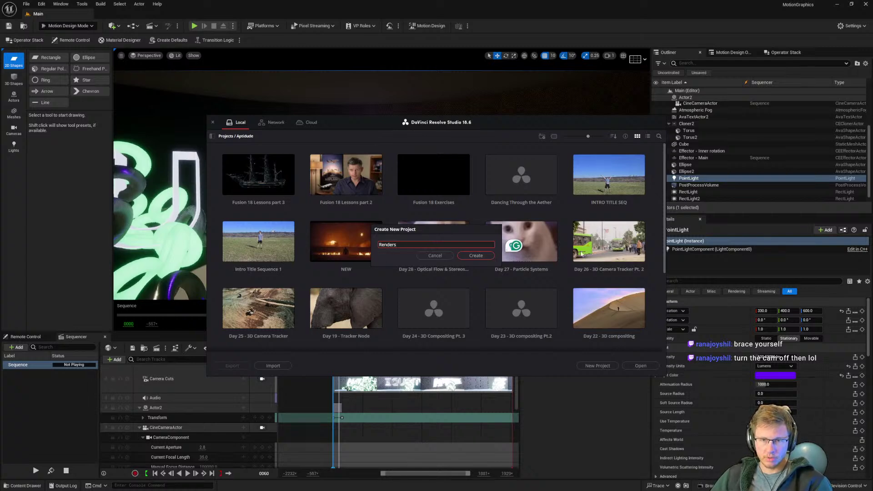
pyautogui.press('Home')
pyautogui.write('UE5')
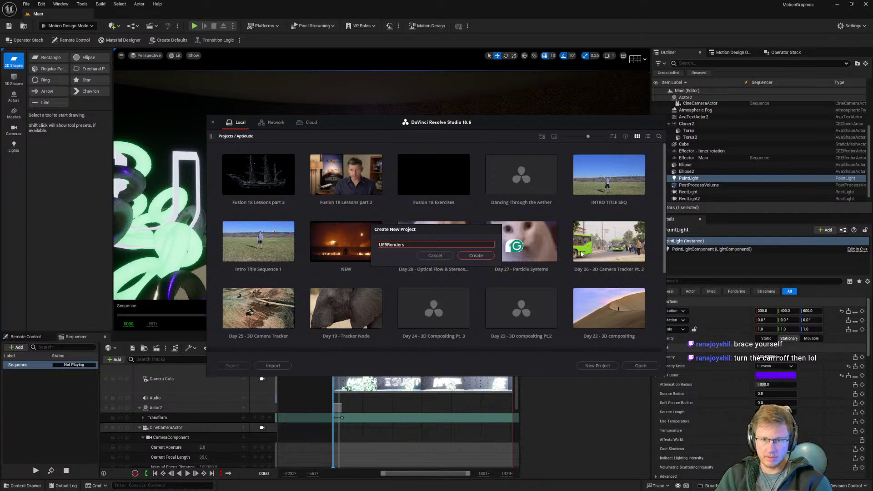
pyautogui.write('_')
pyautogui.press('Return')
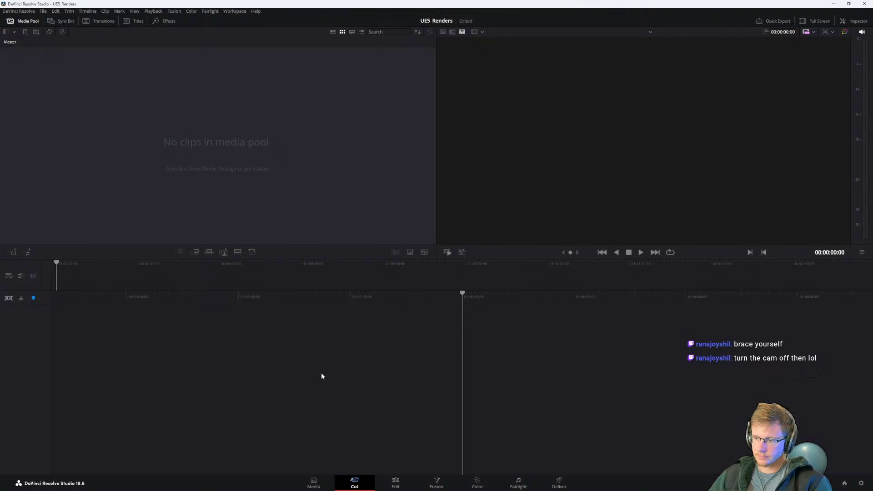
# Step: Switch the UE5_Renders project to the Media page and check the media storage's frame display mode options
pyautogui.click(313, 481)
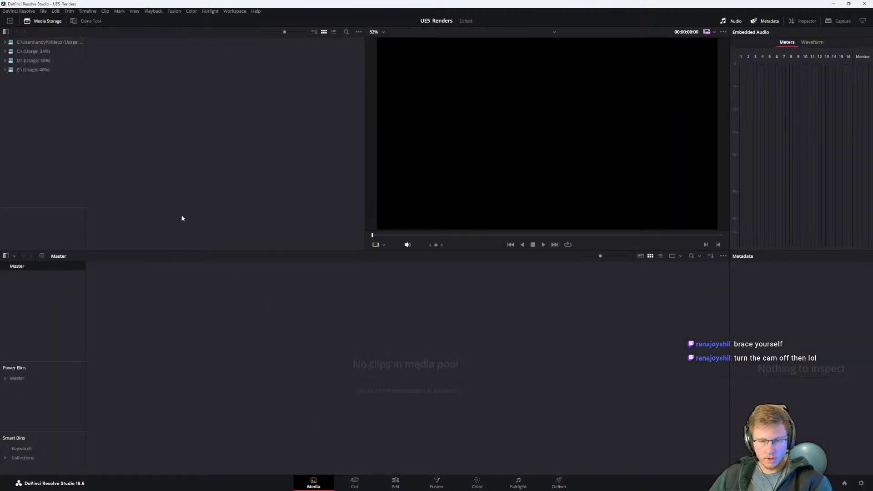
pyautogui.click(358, 32)
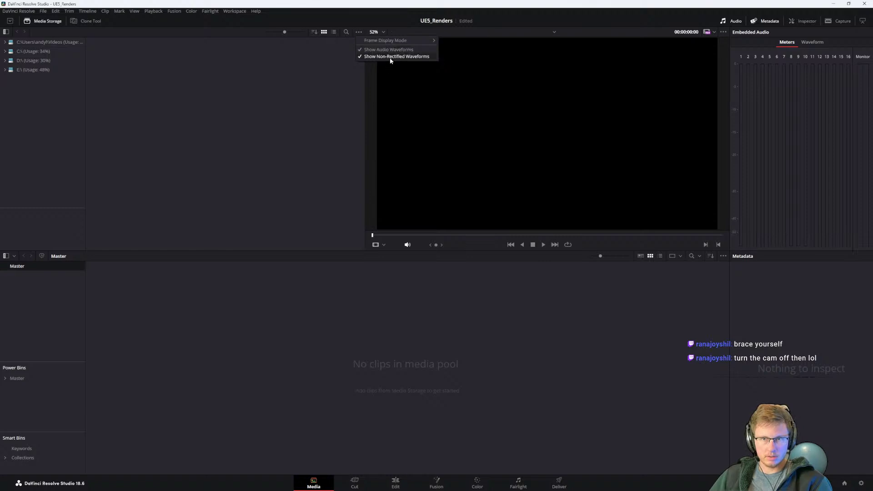
pyautogui.moveTo(396, 42)
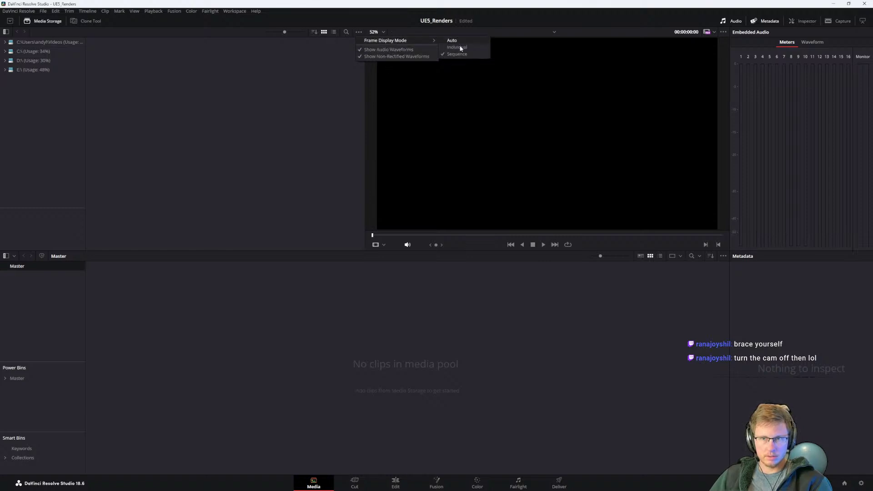
pyautogui.click(147, 116)
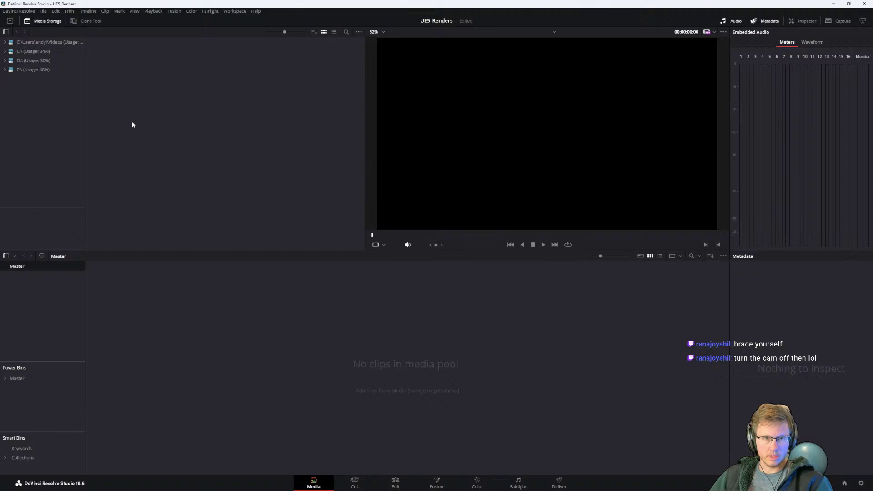
pyautogui.hotkey('ctrl', 'i')
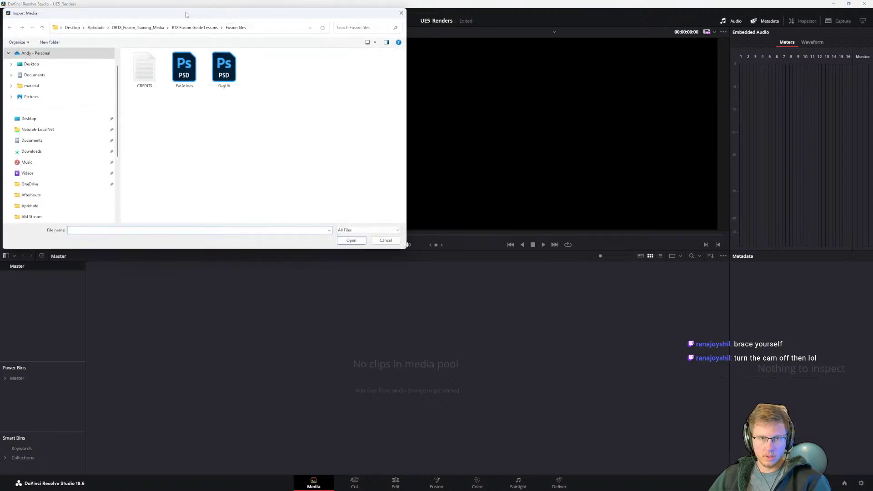
pyautogui.press('Escape')
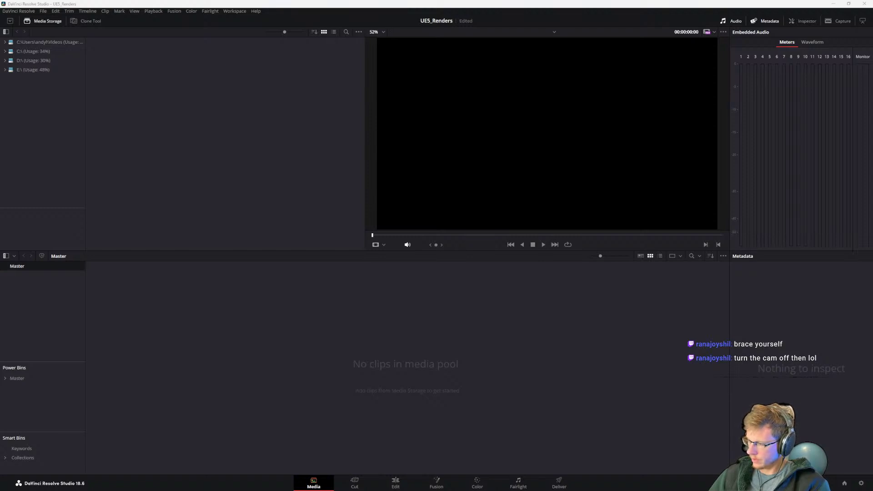
# Step: Open a File Explorer window and move it off to another display
pyautogui.press('super')
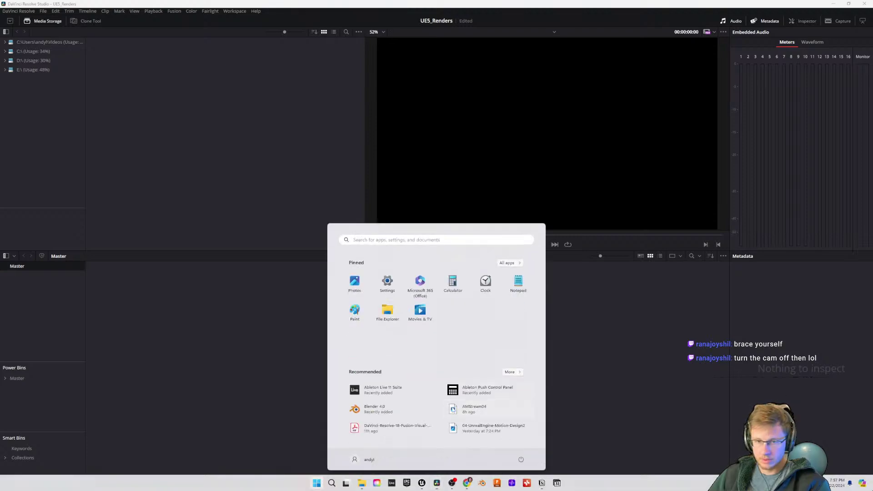
pyautogui.click(368, 478)
pyautogui.moveTo(510, 153); pyautogui.dragTo(872, 219)
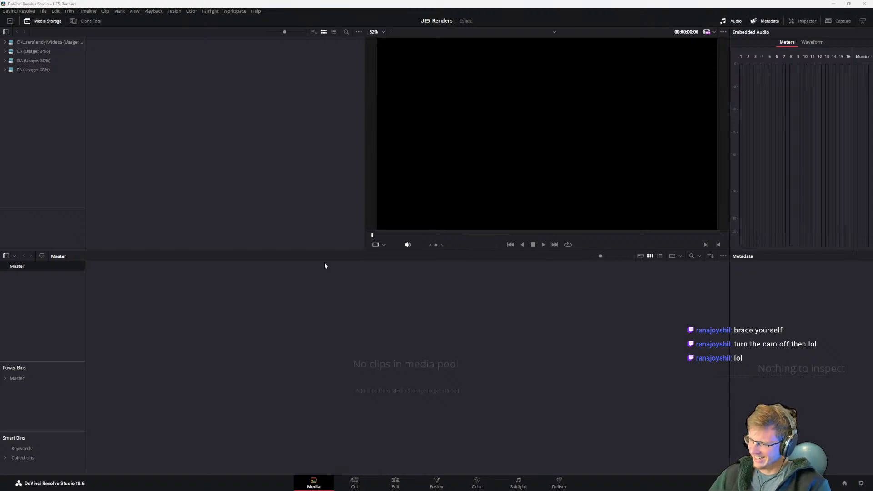
# Step: Switch back to Unreal Engine and review the Main job's output location in the Movie Render Queue
pyautogui.hotkey('alt', 'Tab')
pyautogui.hotkey('alt', 'Tab')
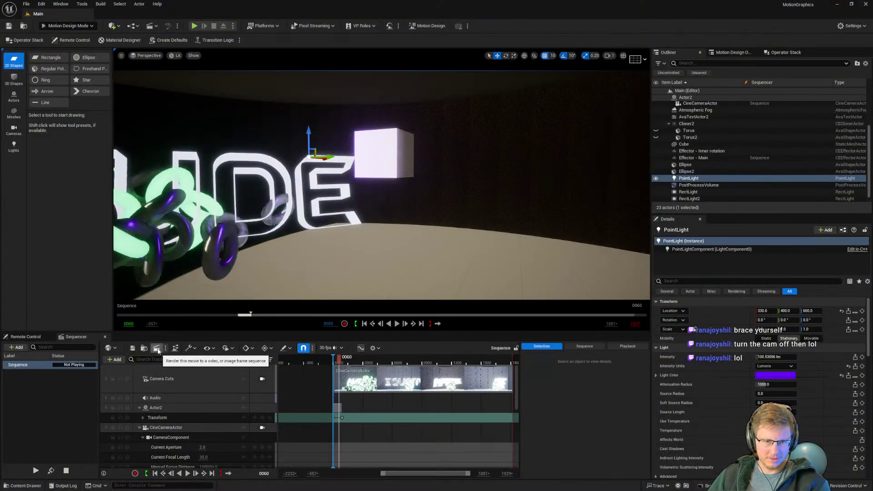
pyautogui.click(175, 349)
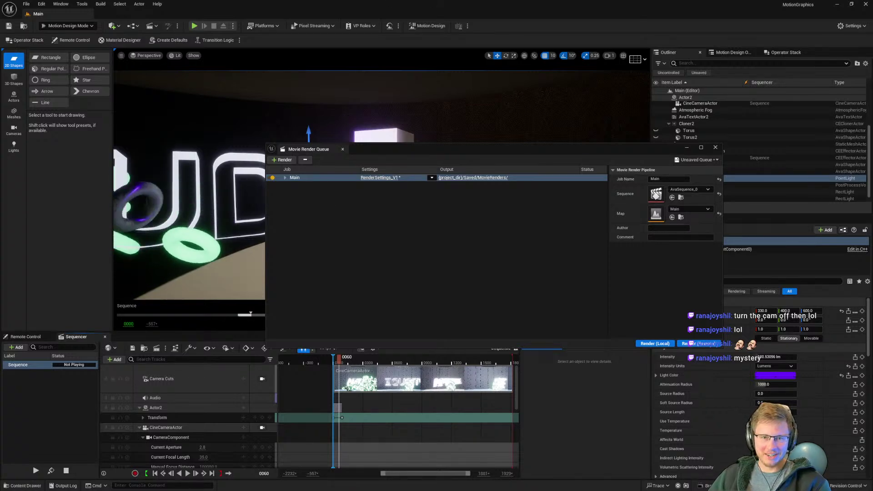
pyautogui.moveTo(561, 150); pyautogui.dragTo(454, 159)
pyautogui.click(607, 158)
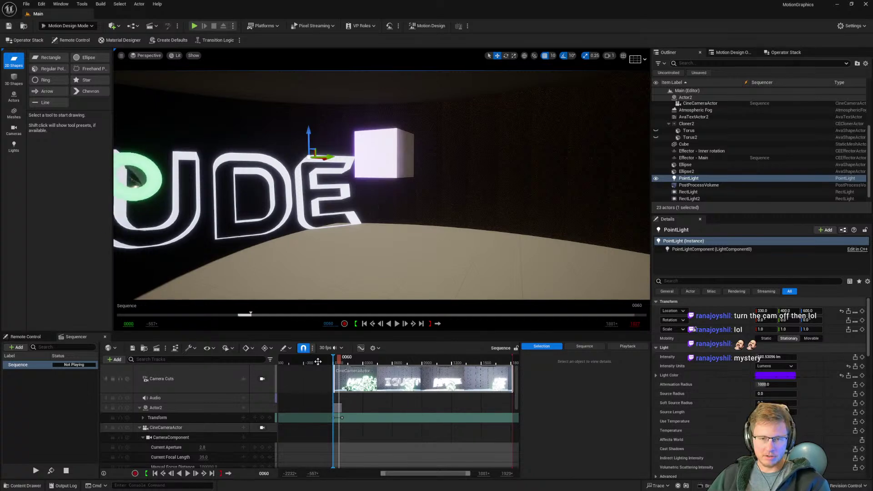
# Step: Switch to DaVinci Resolve, add the rendered EXR frames to the media pool, and preview Main.[0000-0059].exr and Main.0000.exr
pyautogui.hotkey('alt', 'Tab')
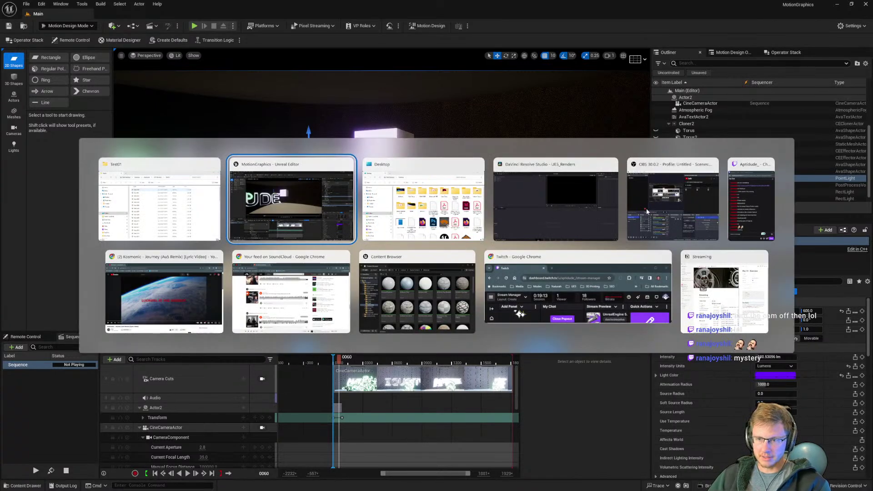
pyautogui.click(524, 198)
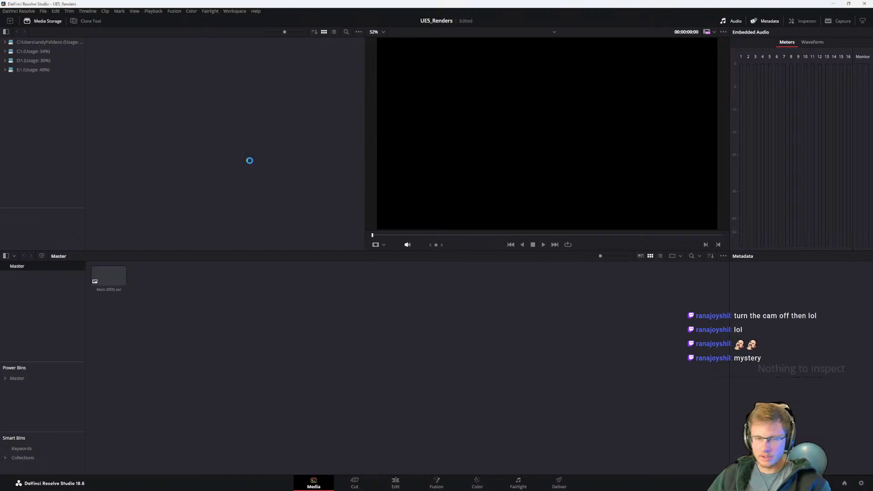
pyautogui.click(97, 286)
pyautogui.click(251, 140)
pyautogui.click(112, 286)
pyautogui.click(197, 161)
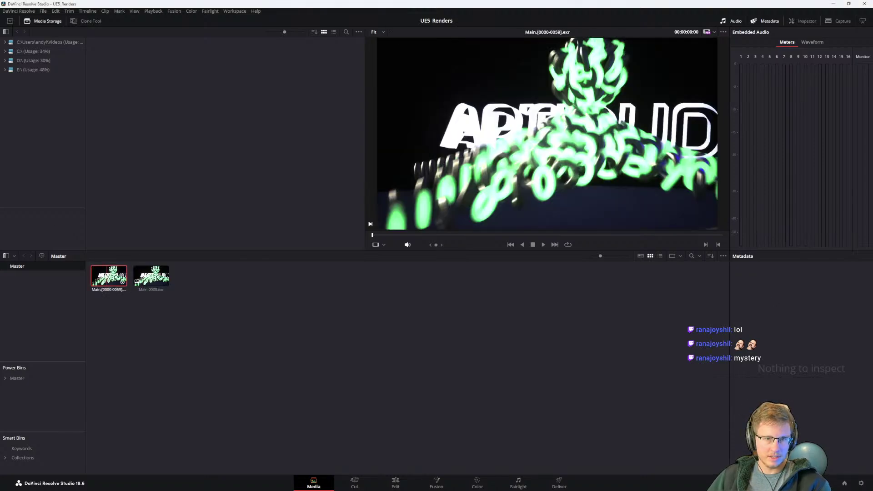
pyautogui.click(155, 282)
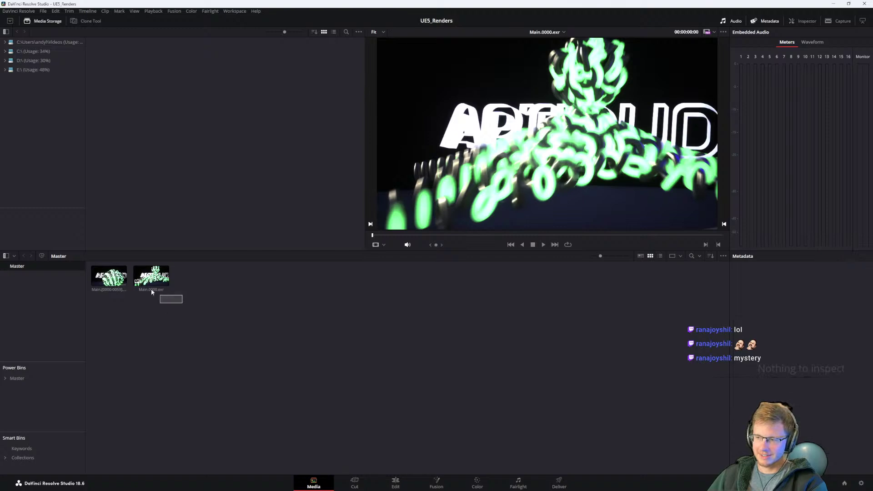
# Step: Remove the single-frame clip Main.0000.exr from the media pool and switch to the Edit page
pyautogui.press('Delete')
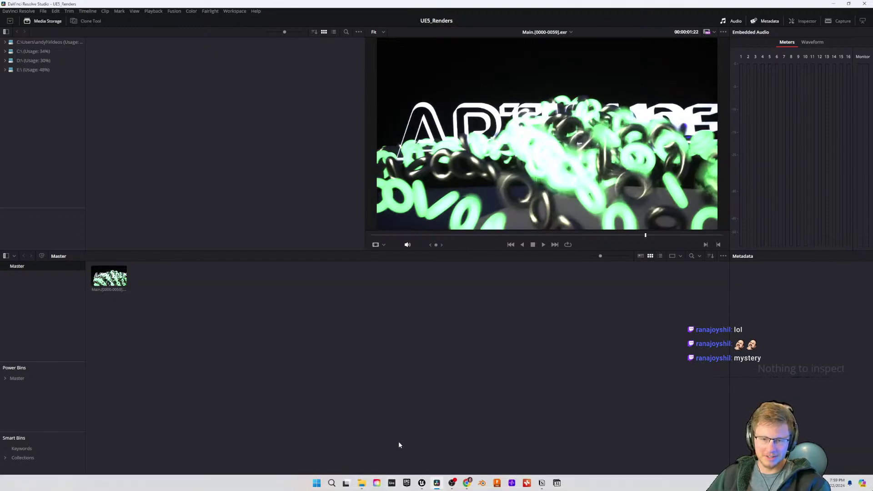
pyautogui.click(395, 482)
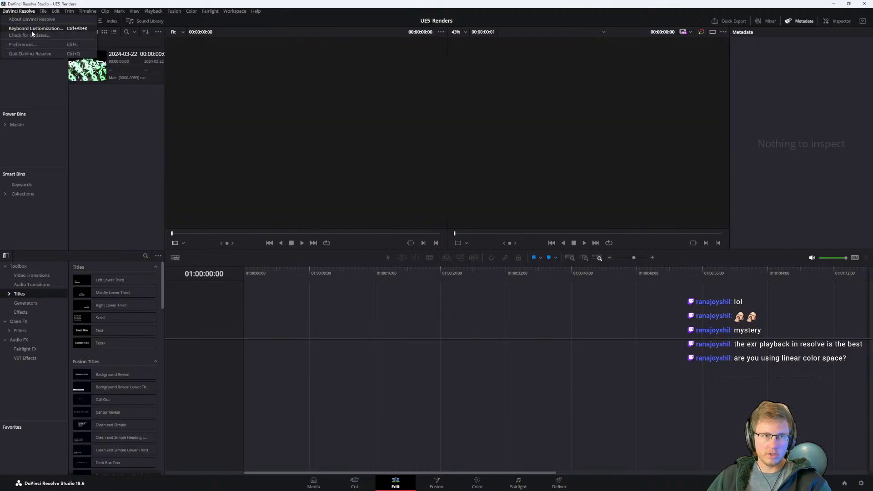
# Step: Review the metadata of the Main.[0000-0059].exr clip on the Edit page
pyautogui.click(41, 13)
pyautogui.click(37, 12)
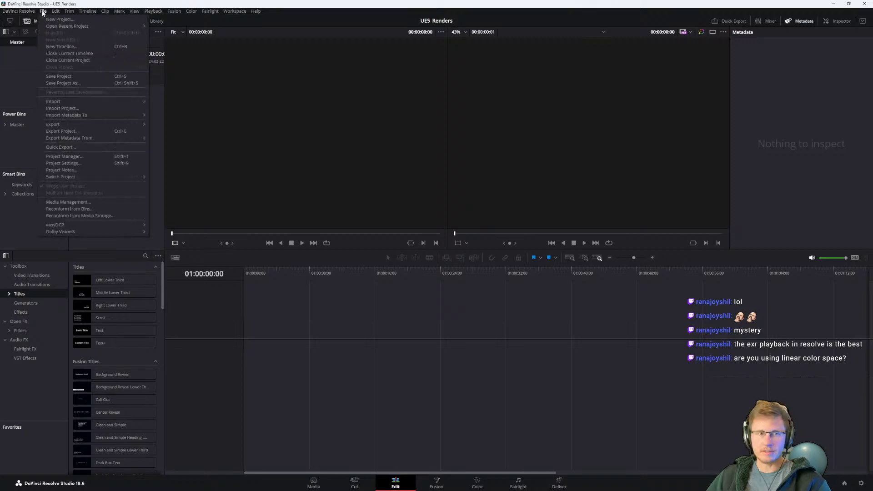
pyautogui.moveTo(32, 14)
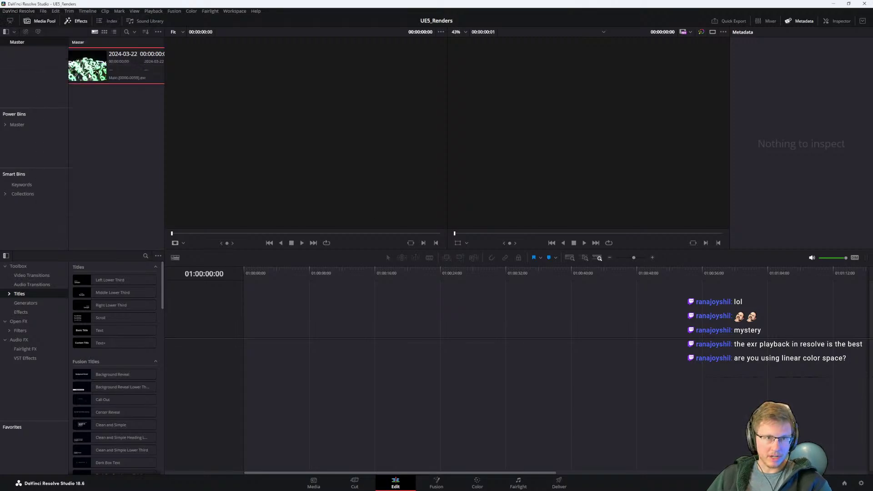
pyautogui.click(98, 69)
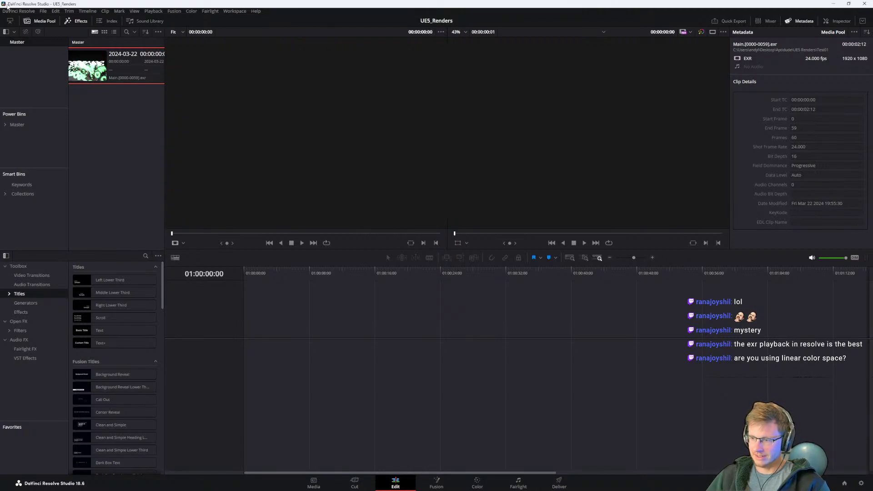
pyautogui.click(17, 14)
pyautogui.click(239, 208)
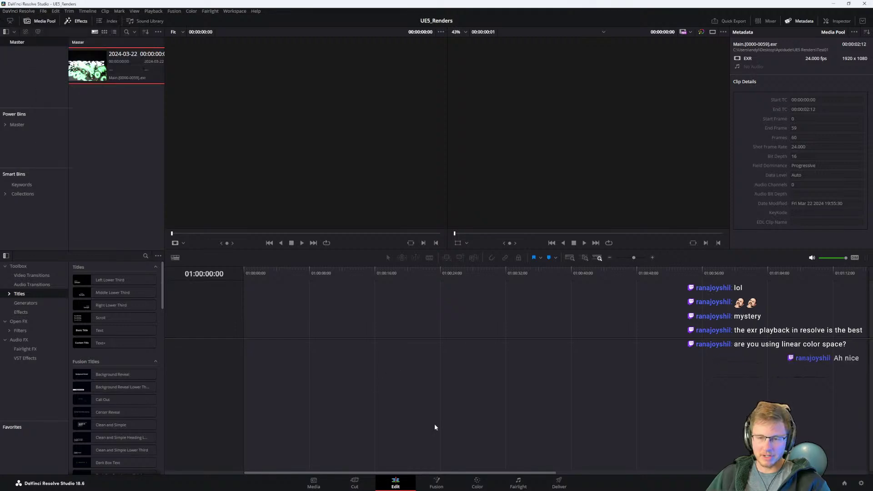
# Step: Place the Main.[0000-0059].exr sequence in a new timeline and open it on the Fusion page
pyautogui.click(435, 480)
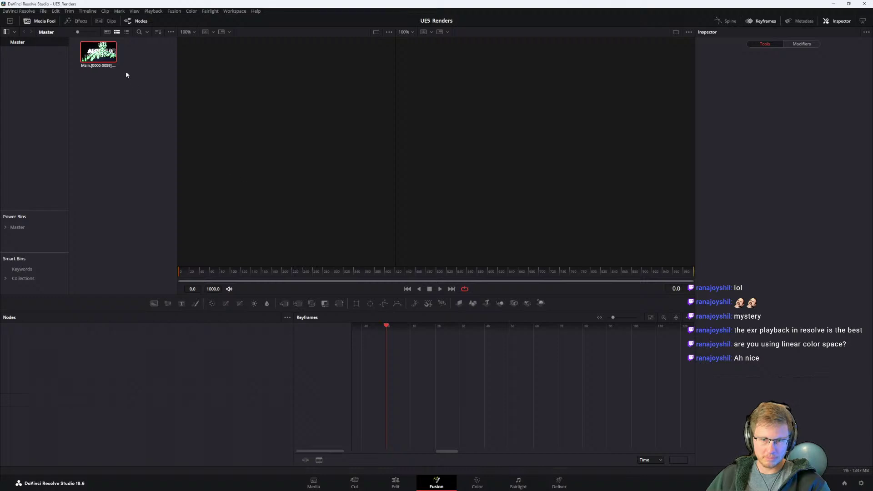
pyautogui.click(399, 486)
pyautogui.moveTo(88, 68); pyautogui.dragTo(269, 346)
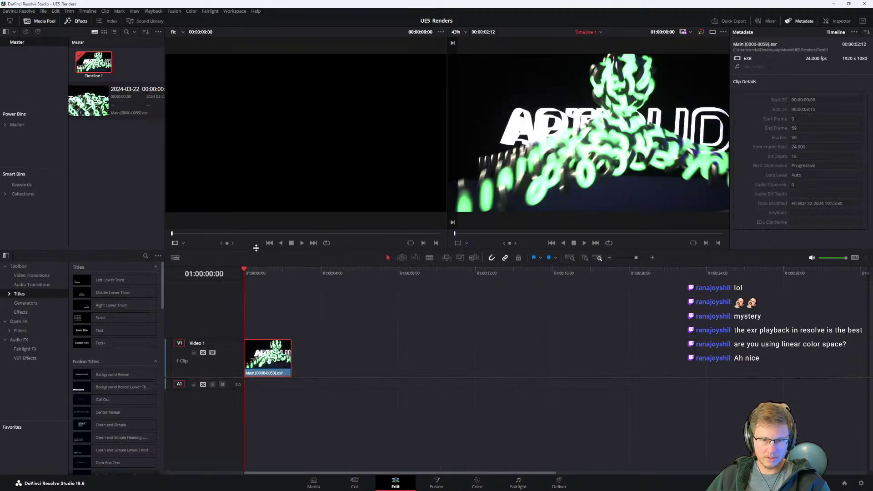
pyautogui.click(436, 482)
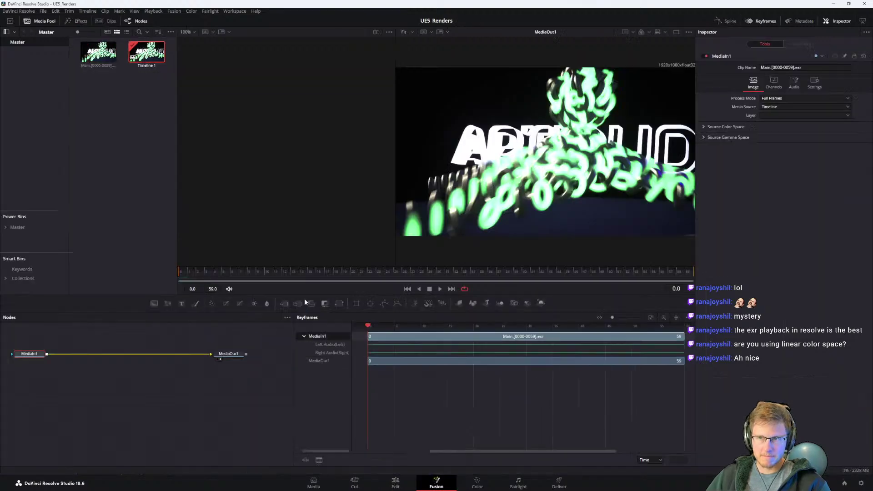
pyautogui.moveTo(58, 357); pyautogui.dragTo(171, 409, button='middle')
pyautogui.moveTo(127, 388); pyautogui.dragTo(162, 436)
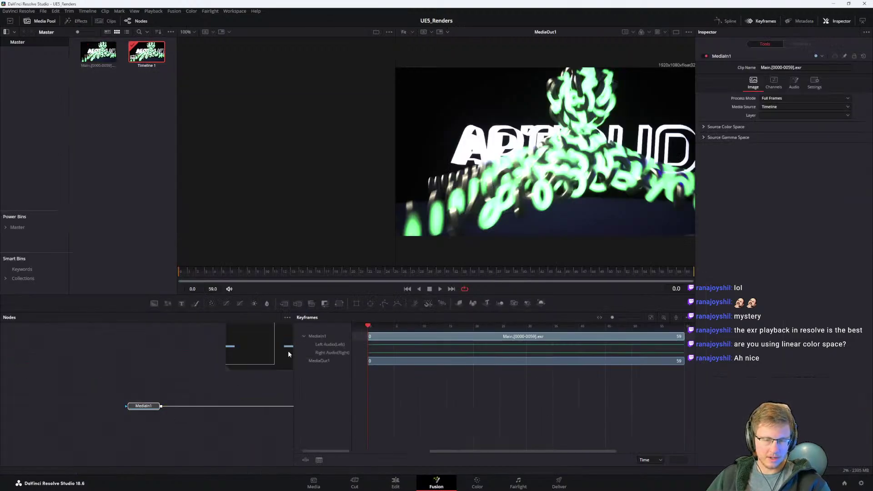
pyautogui.click(43, 11)
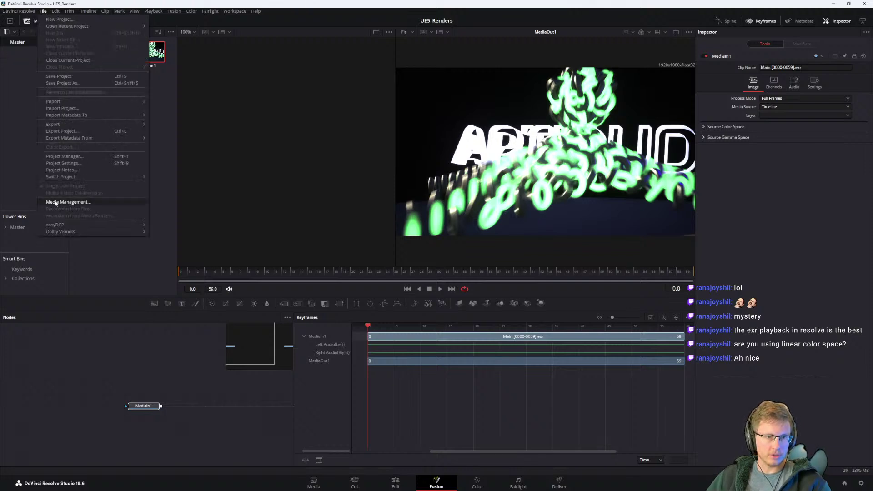
pyautogui.moveTo(33, 13)
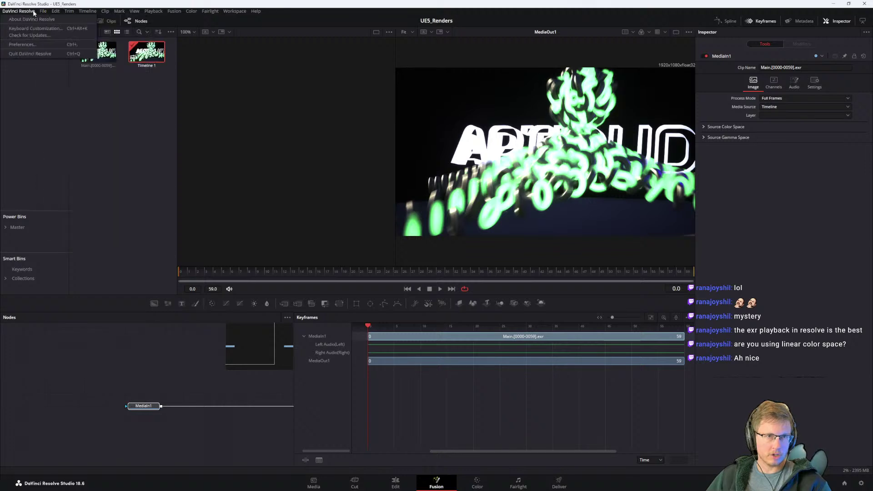
pyautogui.click(22, 44)
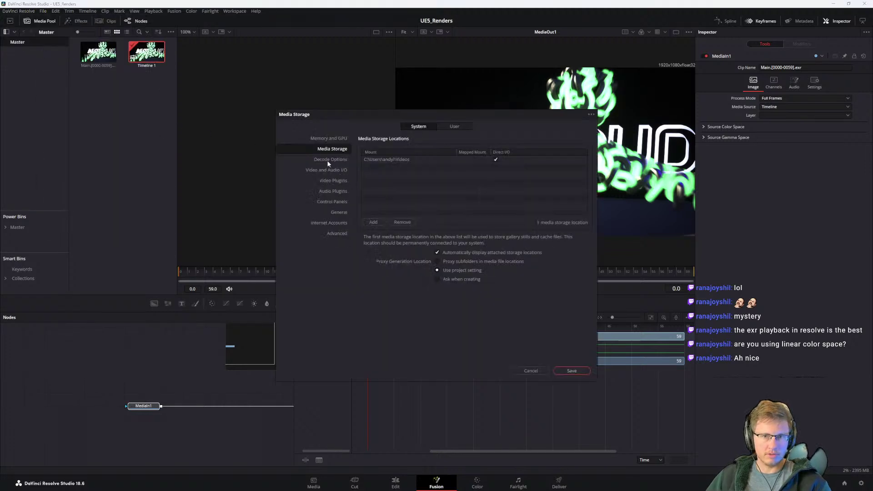
pyautogui.press('Escape')
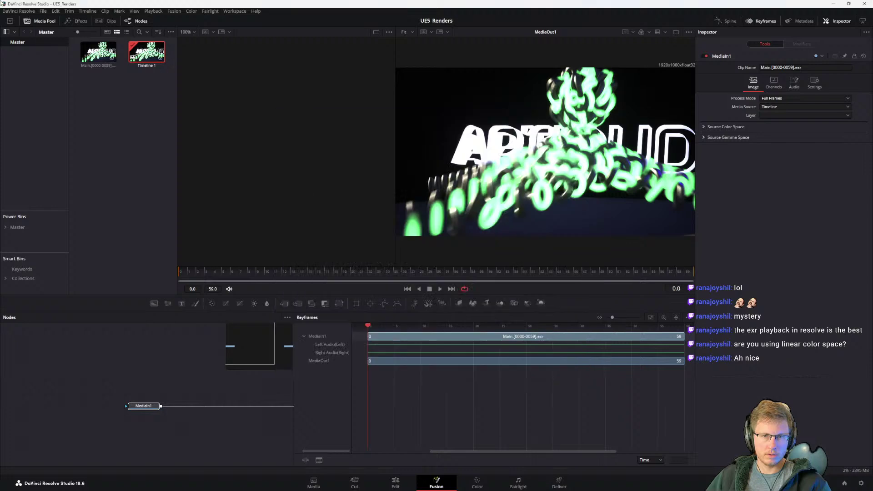
# Step: Open the UE5_Renders project settings at Color Management and shift the dialog aside to uncover the viewer
pyautogui.click(47, 10)
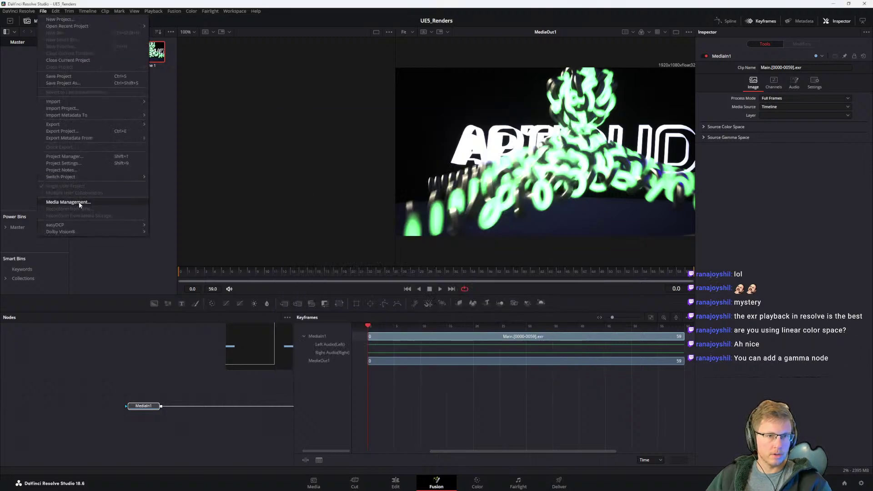
pyautogui.click(70, 163)
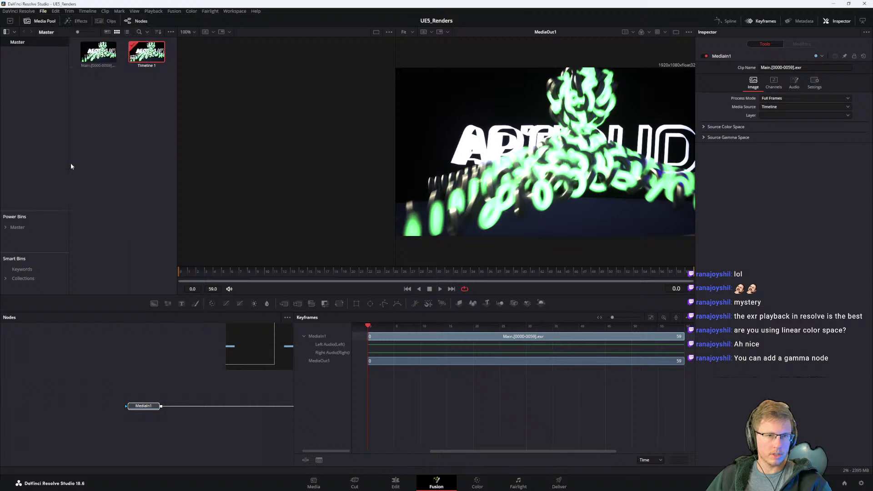
pyautogui.click(298, 98)
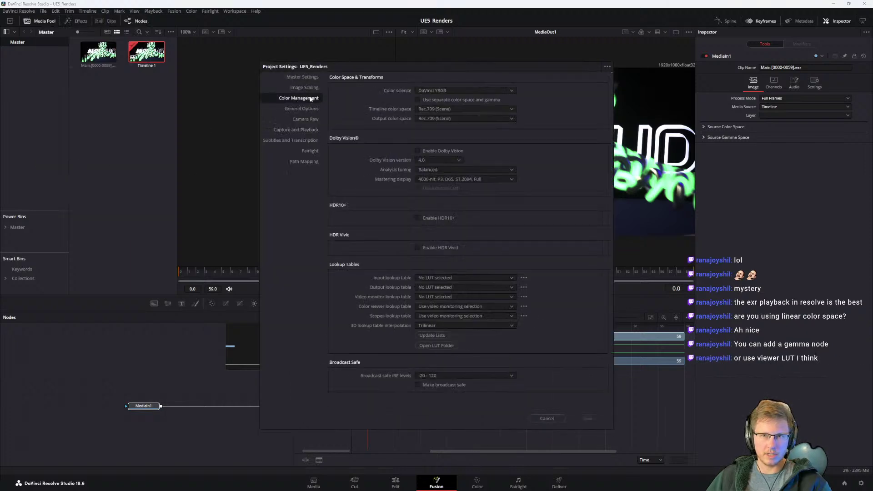
pyautogui.moveTo(464, 72); pyautogui.dragTo(347, 70)
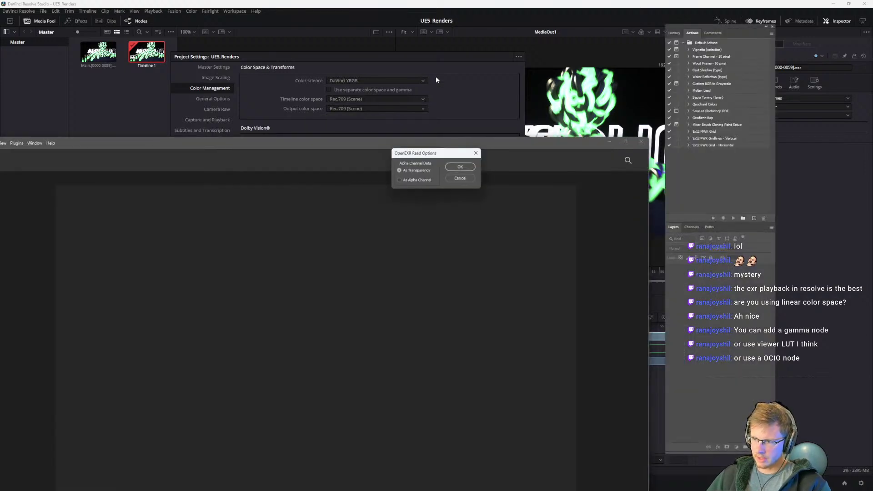
# Step: Load the EXR file in Photoshop with its alpha data read as an alpha channel, and put the Photoshop window away
pyautogui.click(423, 181)
pyautogui.click(461, 168)
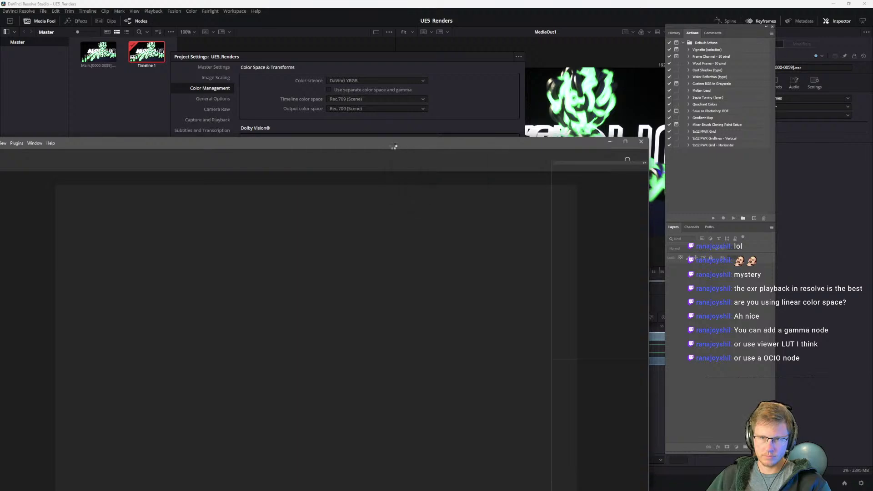
pyautogui.moveTo(420, 137); pyautogui.dragTo(320, 89)
pyautogui.click(553, 87)
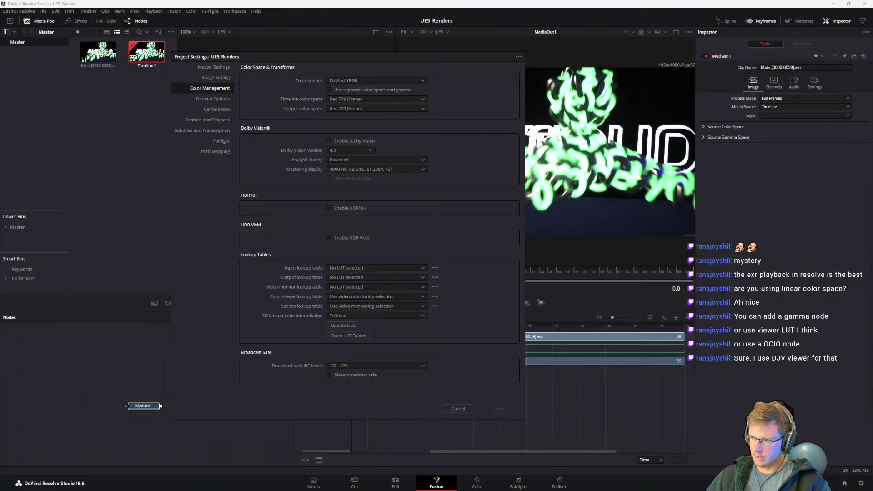
# Step: Switch to Unreal Engine, show the Color Output settings of the Main render job, and widen the settings window
pyautogui.moveTo(472, 490)
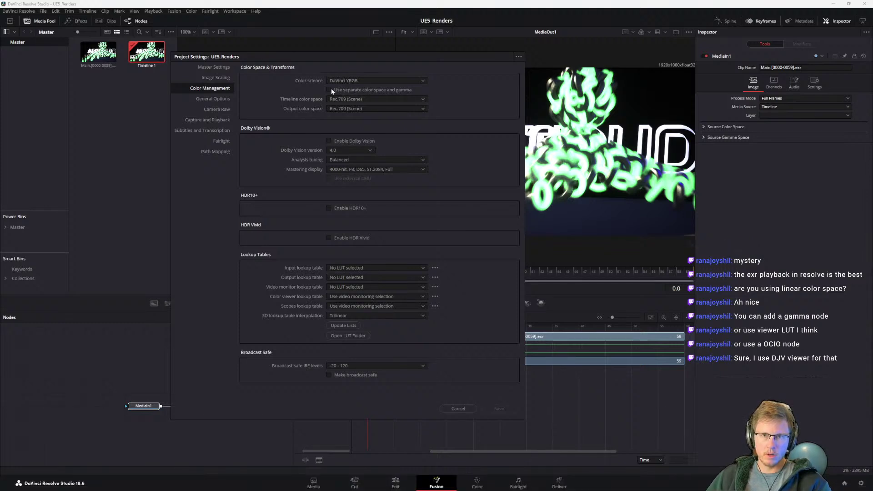
pyautogui.press('super')
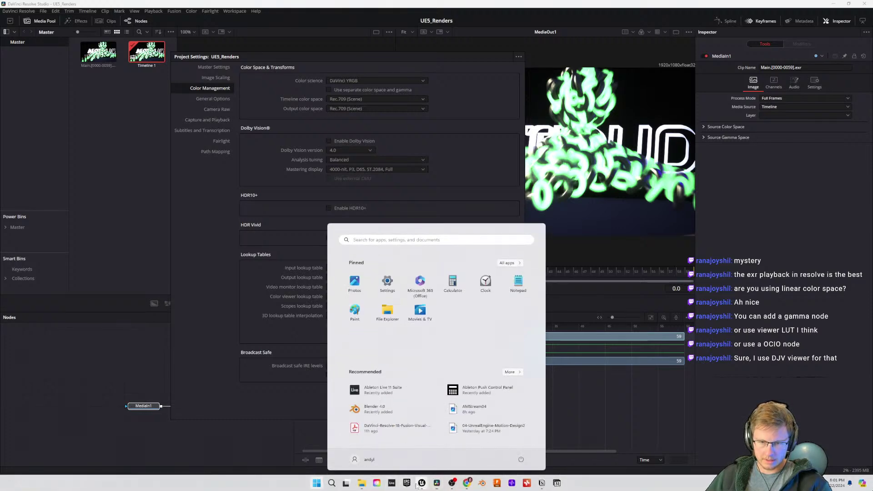
pyautogui.moveTo(423, 486)
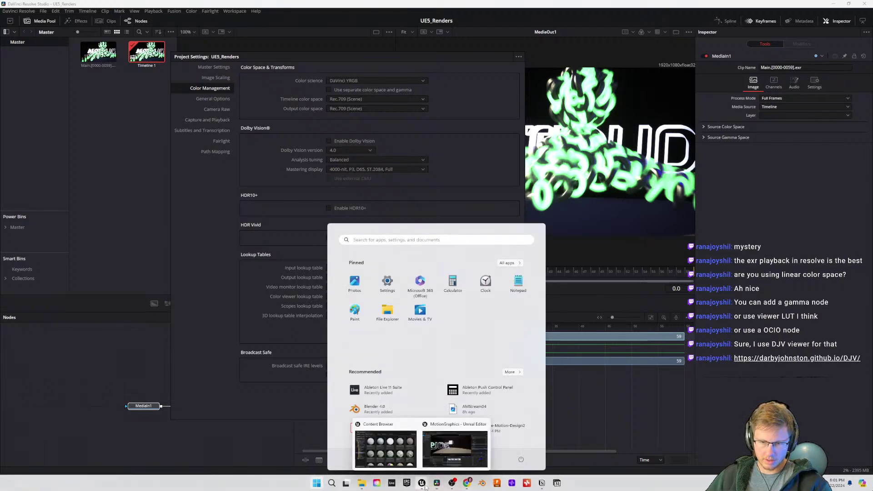
pyautogui.click(454, 448)
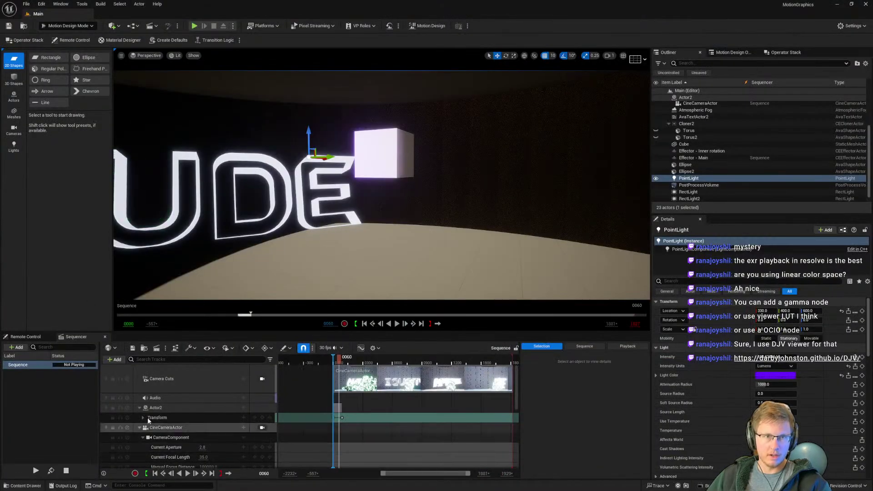
pyautogui.click(157, 348)
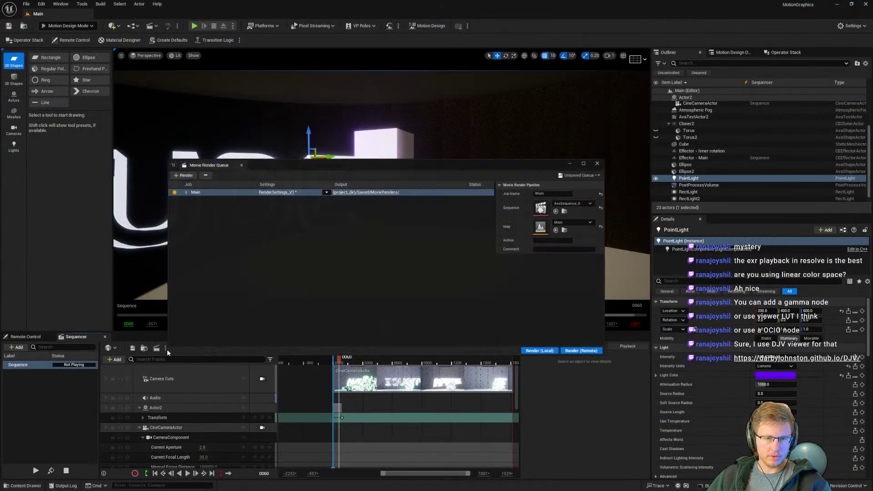
pyautogui.click(273, 189)
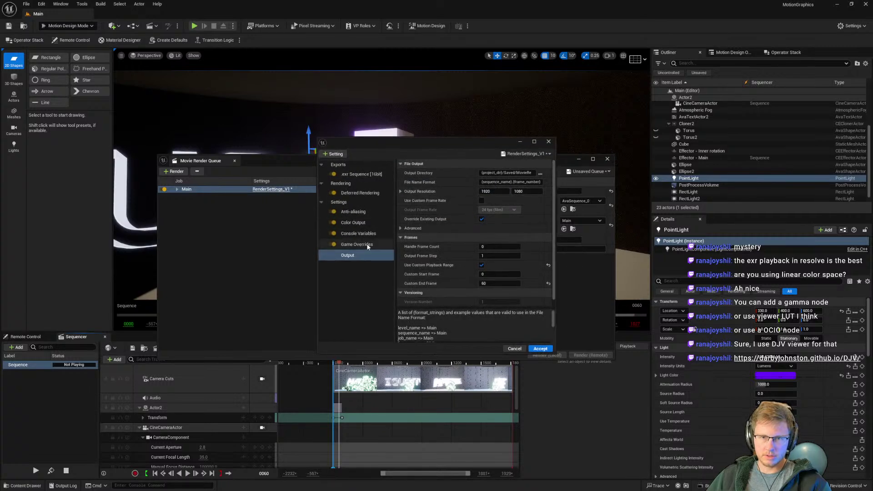
pyautogui.click(380, 222)
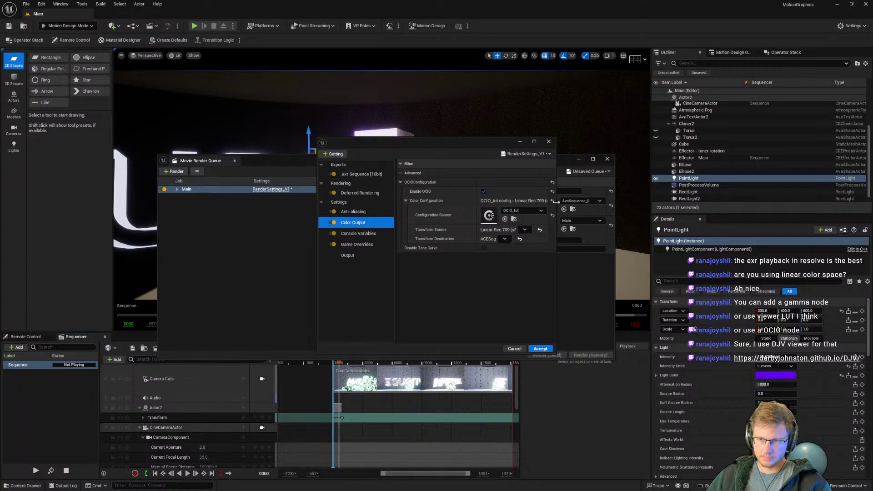
pyautogui.moveTo(555, 207); pyautogui.dragTo(678, 208)
pyautogui.moveTo(436, 179); pyautogui.dragTo(380, 182)
# Step: Set the editor's application scale to 1.2 with the Widget Reflector and close it
pyautogui.hotkey('ctrl', 'shift', 'w')
pyautogui.click(324, 172)
pyautogui.write('1.2')
pyautogui.press('Return')
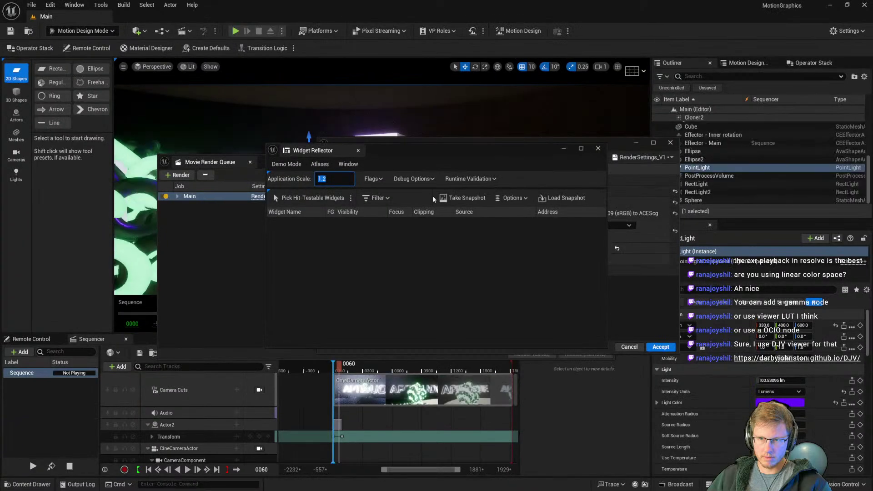
pyautogui.click(595, 151)
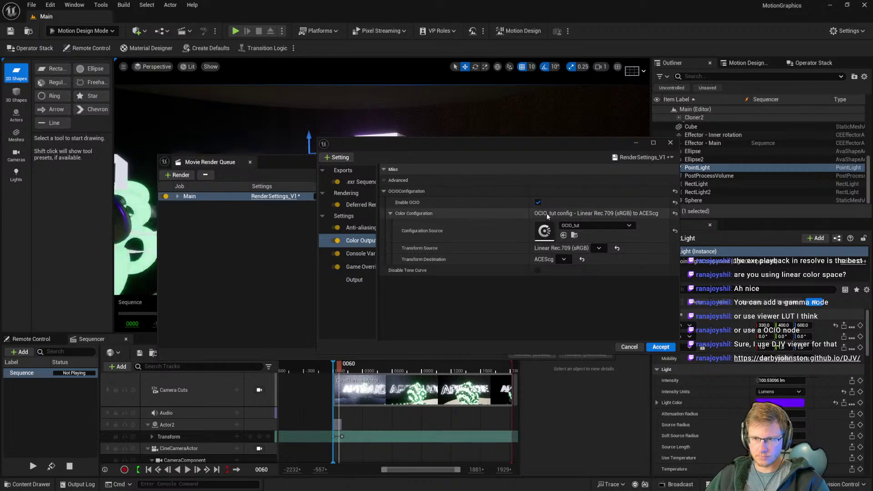
# Step: Inspect the desired color spaces in the OCIO_tut configuration asset and close it
pyautogui.doubleClick(544, 231)
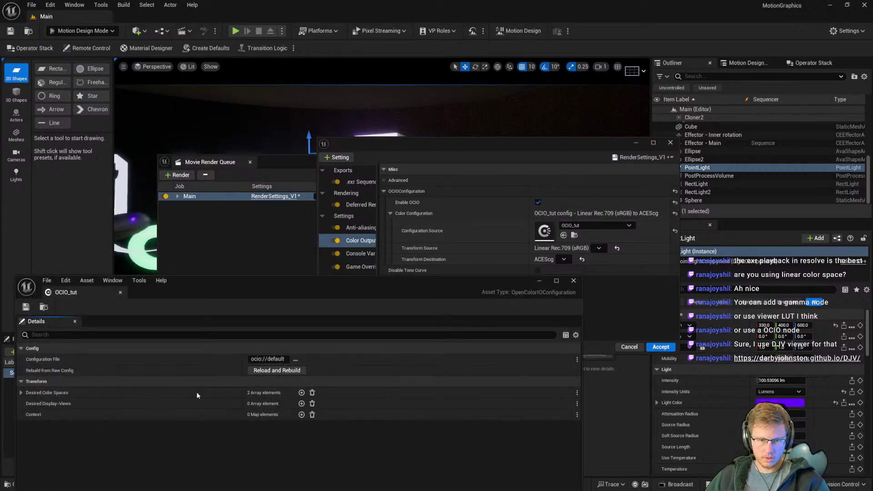
pyautogui.click(21, 392)
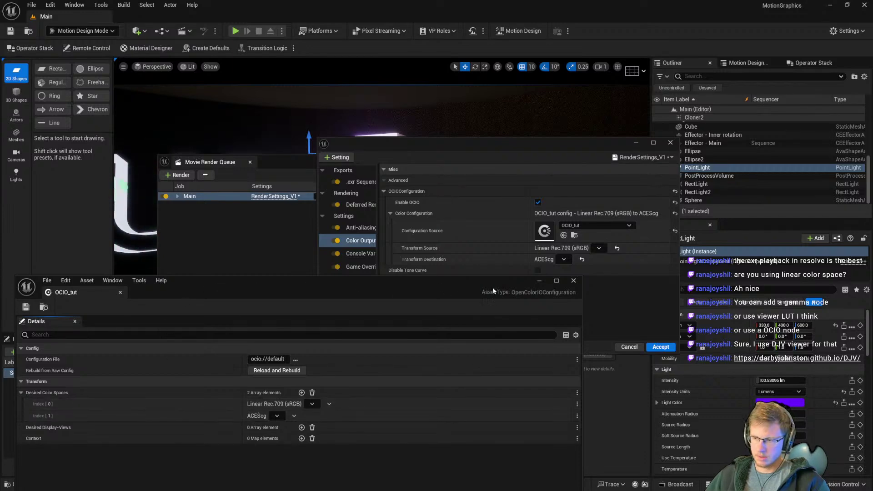
pyautogui.click(573, 281)
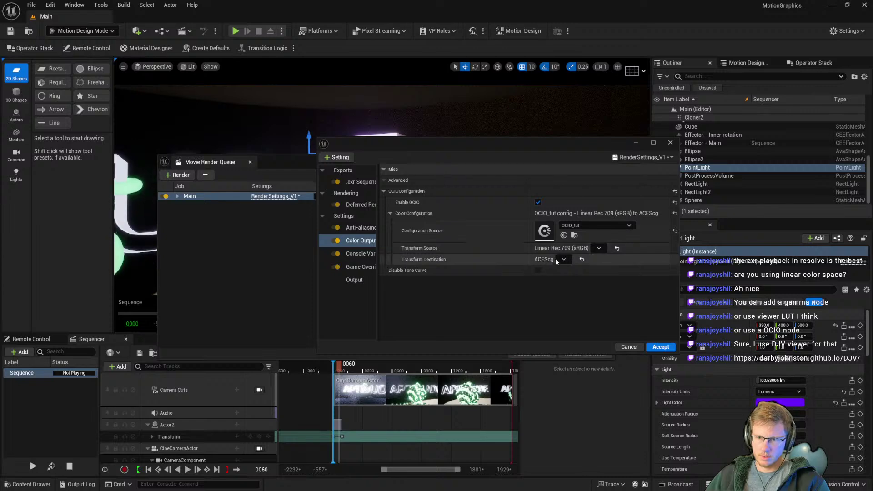
# Step: Switch to DaVinci Resolve with the color management settings of the UE5_Renders project
pyautogui.hotkey('alt', 'Tab')
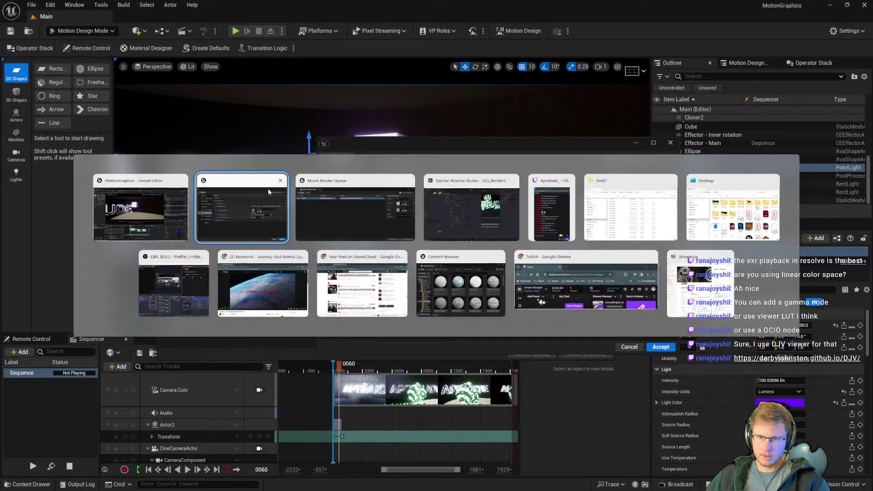
pyautogui.click(452, 222)
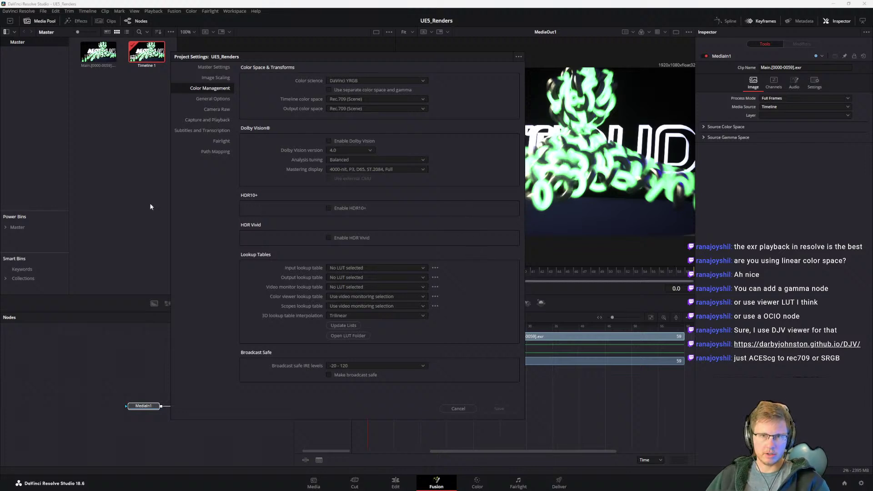
# Step: Try ACEScct as the project's color science, and return it to DaVinci YRGB
pyautogui.click(342, 81)
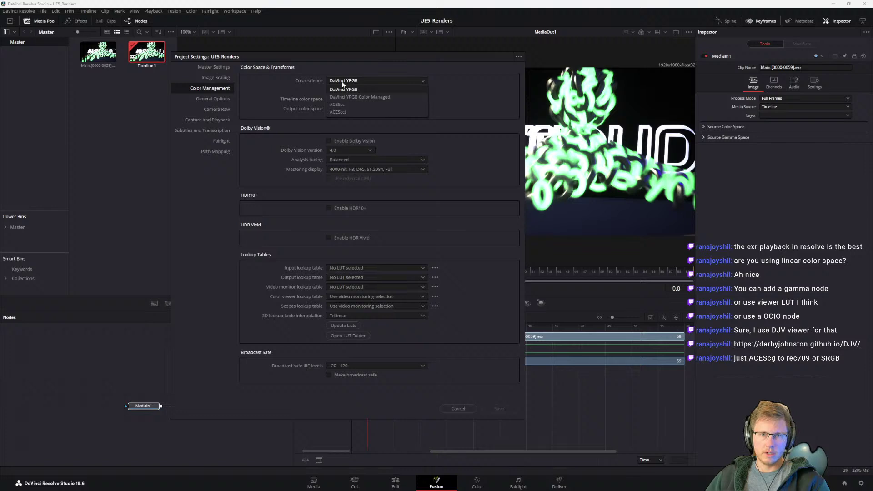
pyautogui.click(345, 112)
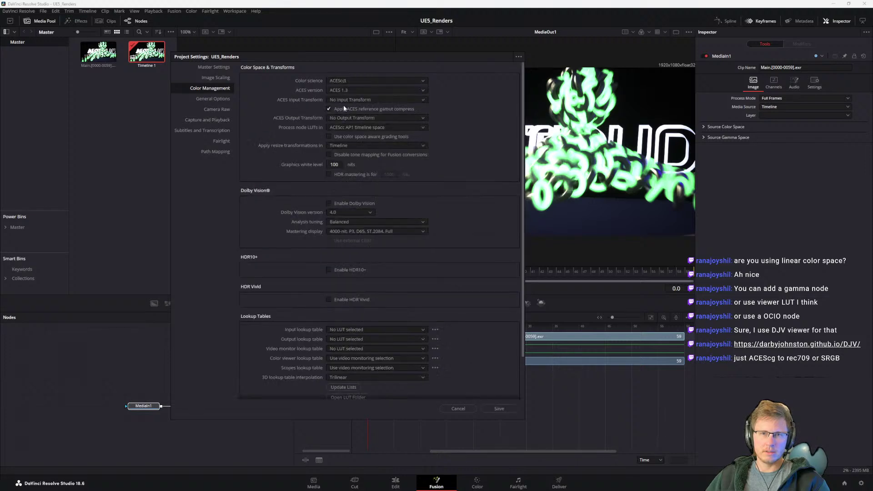
pyautogui.click(342, 90)
pyautogui.click(342, 92)
pyautogui.click(344, 81)
pyautogui.click(346, 101)
pyautogui.click(344, 81)
pyautogui.click(345, 90)
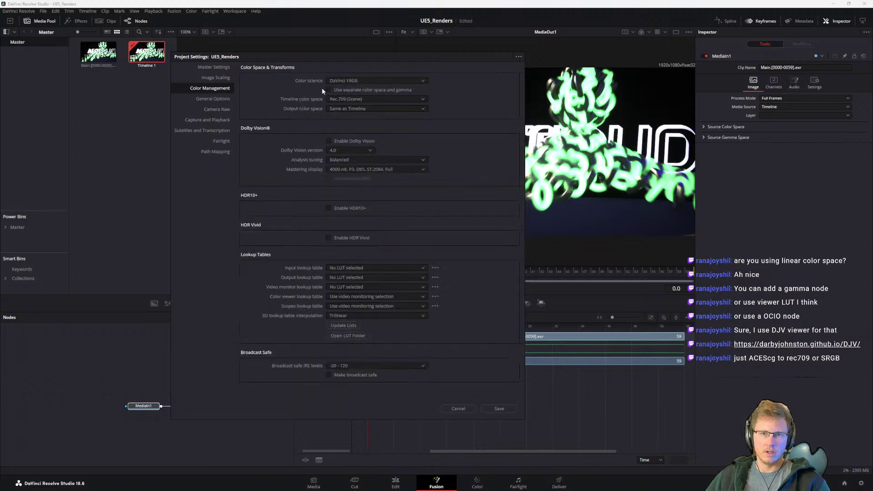
pyautogui.click(345, 101)
pyautogui.click(313, 96)
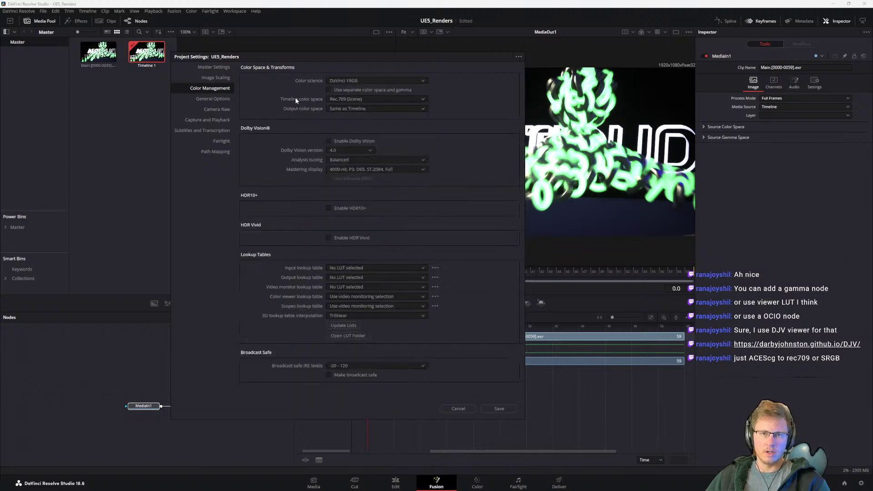
# Step: Look through the timeline and output color space options and try ACEScg as the timeline color space
pyautogui.click(332, 99)
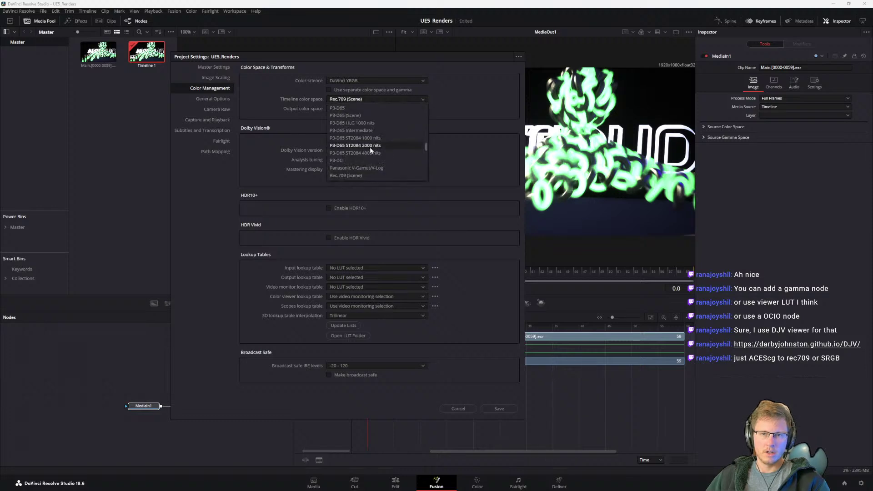
pyautogui.click(279, 115)
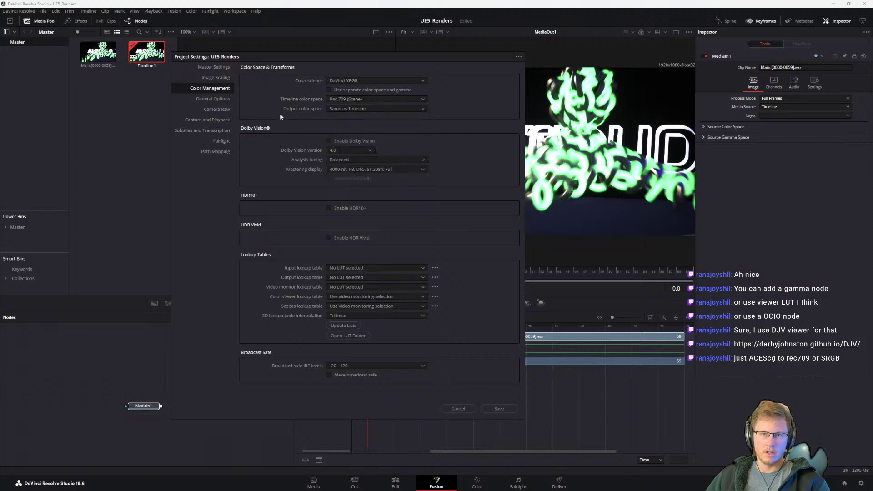
pyautogui.click(346, 108)
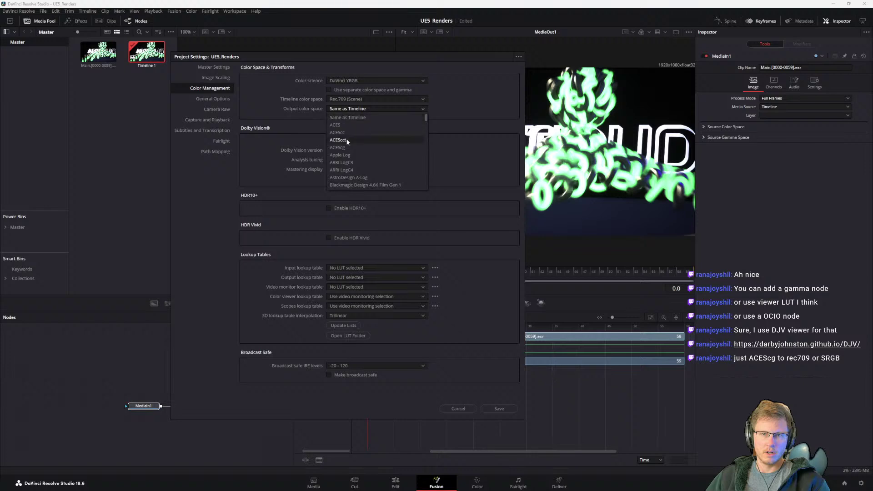
pyautogui.click(310, 109)
pyautogui.click(351, 100)
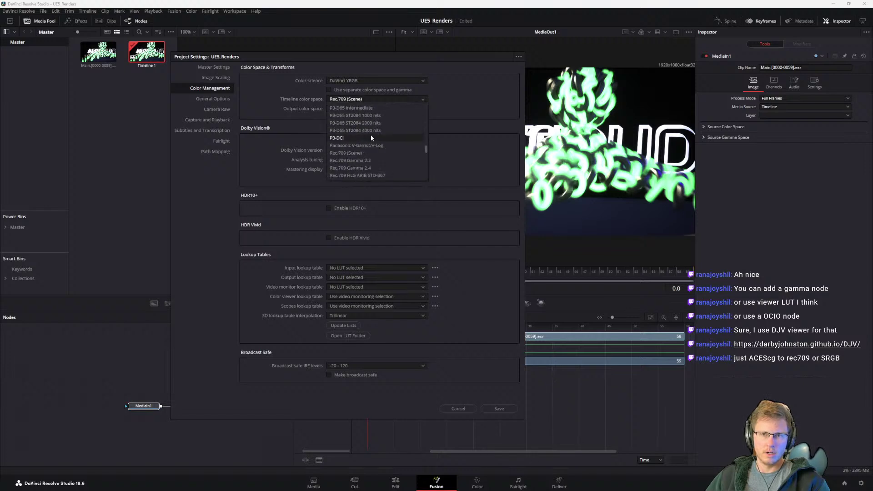
pyautogui.scroll(10, 367, 136)
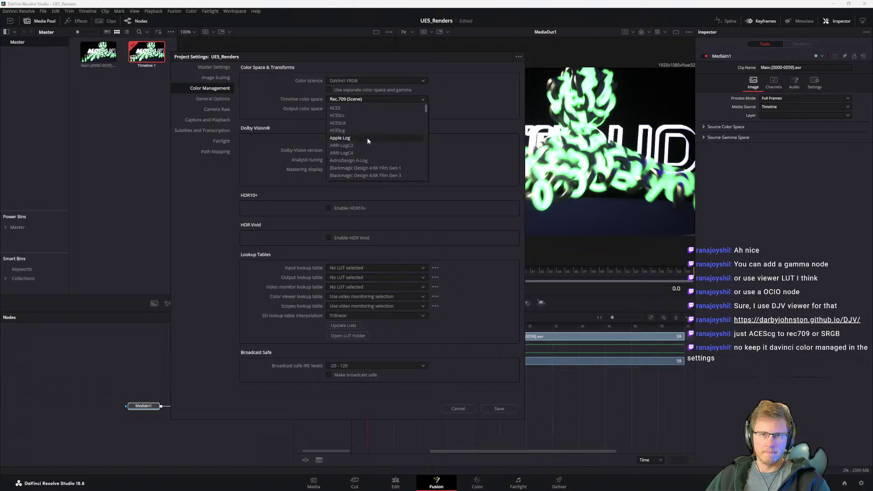
pyautogui.click(337, 131)
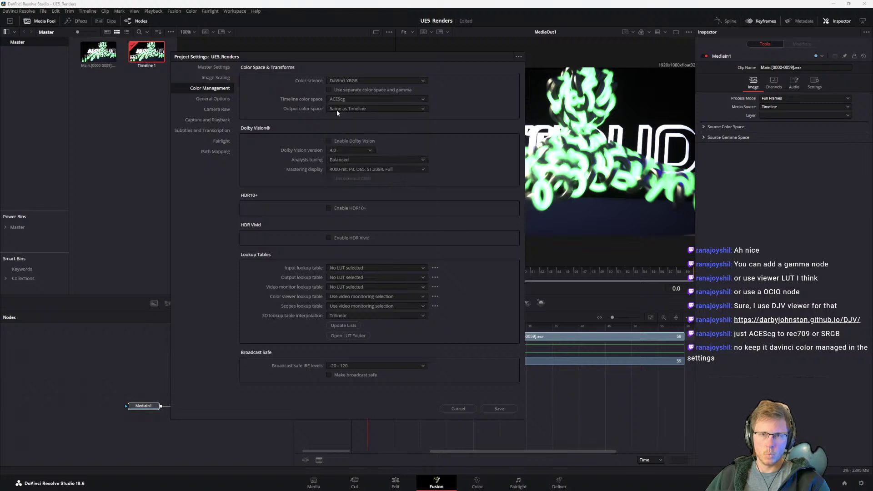
# Step: Compare the color space options and set the timeline color space back to Rec.709 (Scene)
pyautogui.click(336, 109)
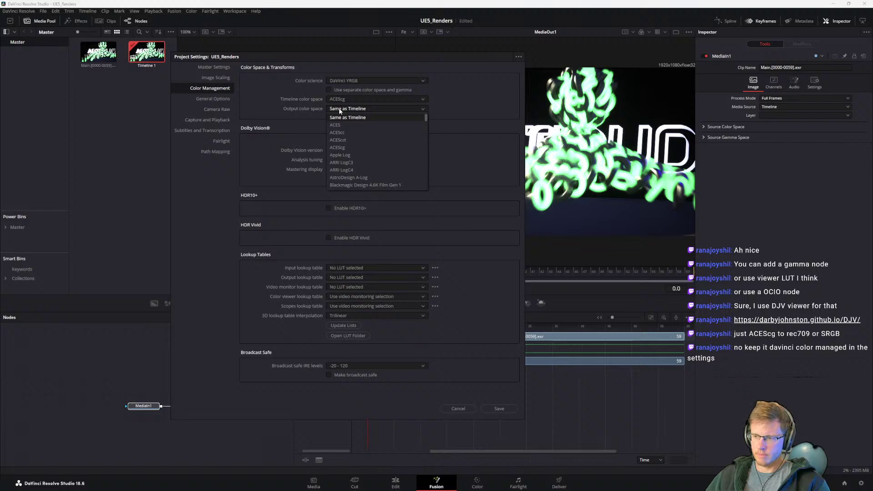
pyautogui.click(341, 100)
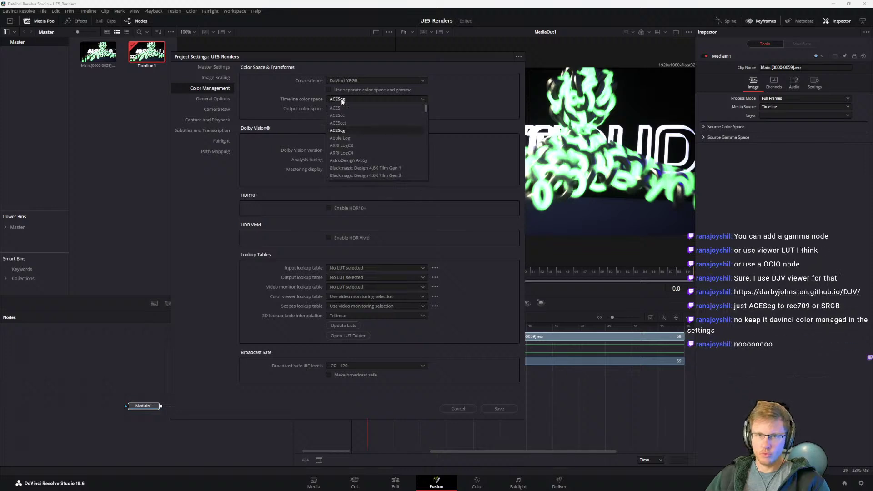
pyautogui.click(321, 106)
pyautogui.click(329, 90)
pyautogui.click(350, 99)
pyautogui.click(333, 90)
pyautogui.click(332, 90)
pyautogui.click(348, 99)
pyautogui.scroll(-10, 370, 141)
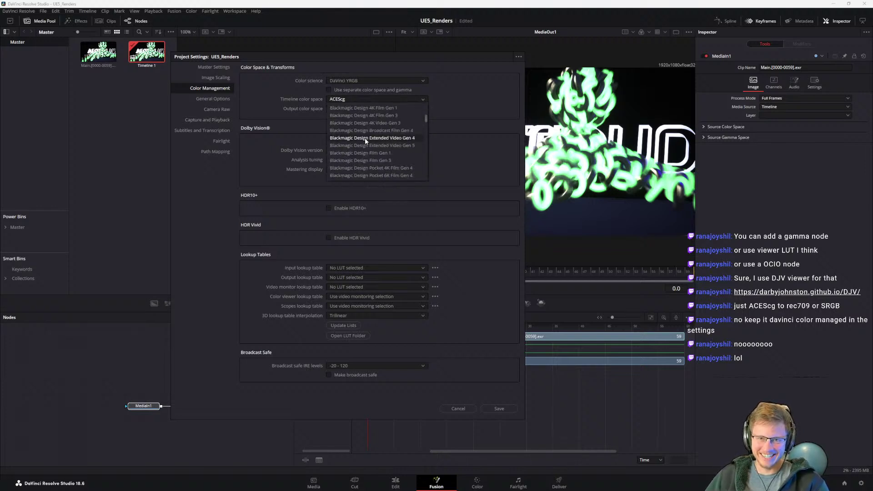
pyautogui.scroll(-5, 369, 138)
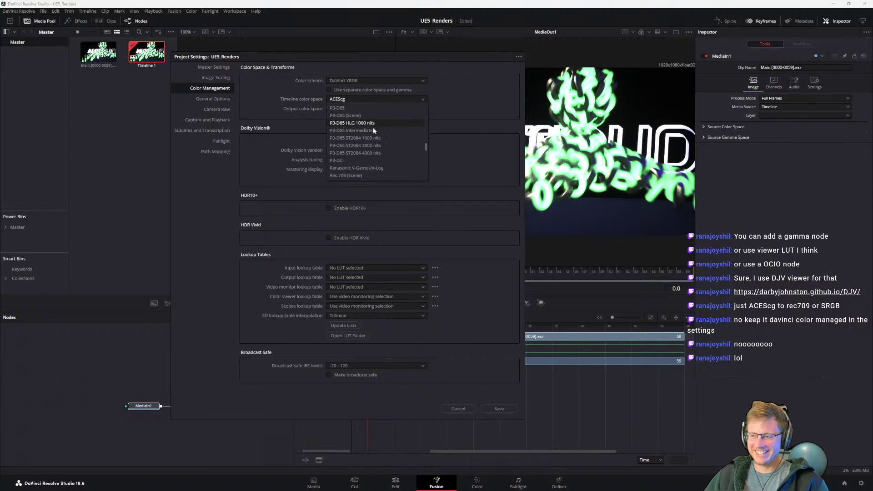
pyautogui.scroll(-5, 333, 140)
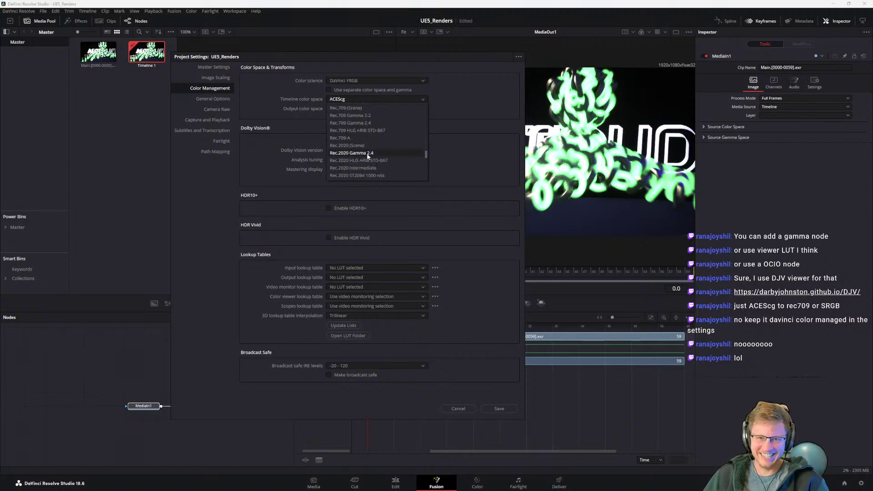
pyautogui.scroll(4, 377, 154)
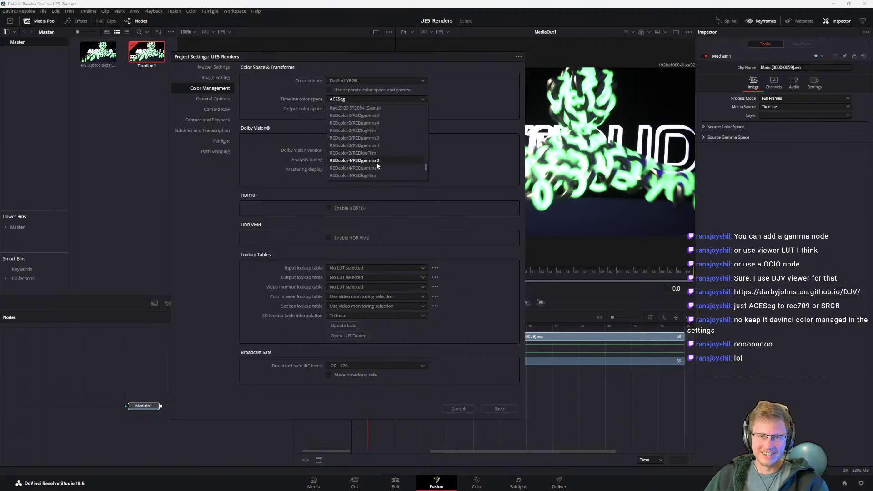
pyautogui.scroll(3, 366, 141)
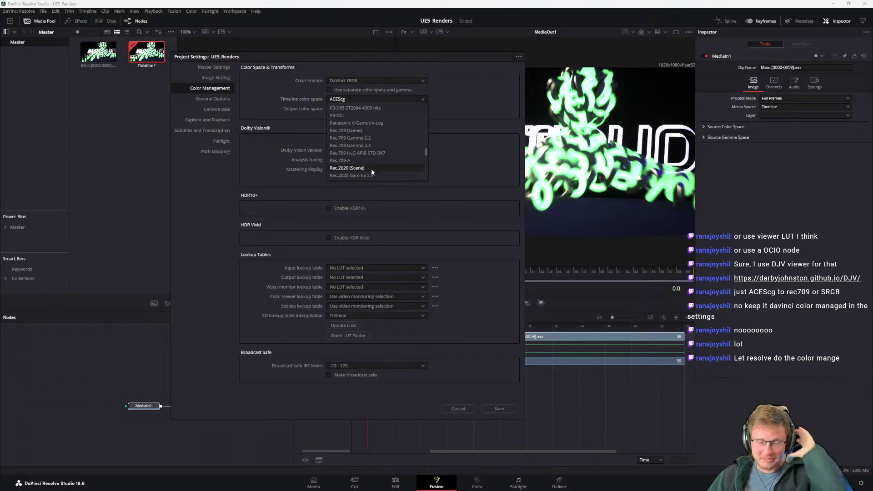
pyautogui.click(357, 131)
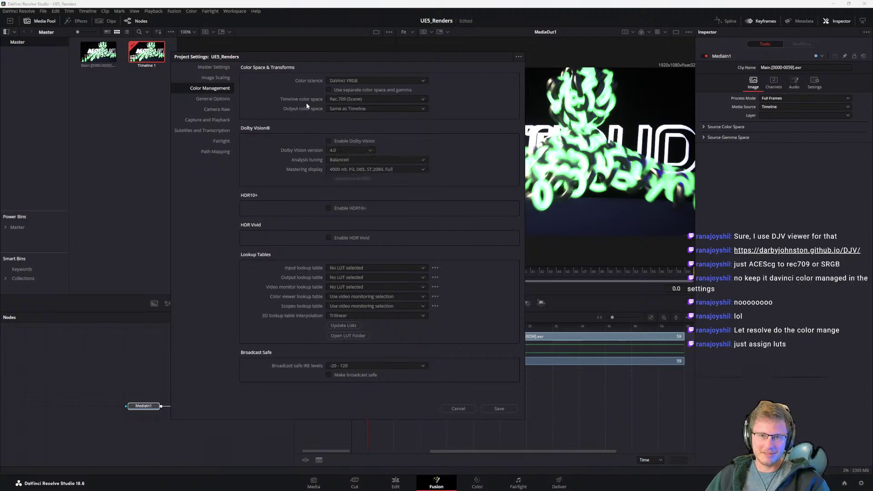
# Step: Examine the Rec.709 and Rec.2020 variants available as timeline color space
pyautogui.click(353, 99)
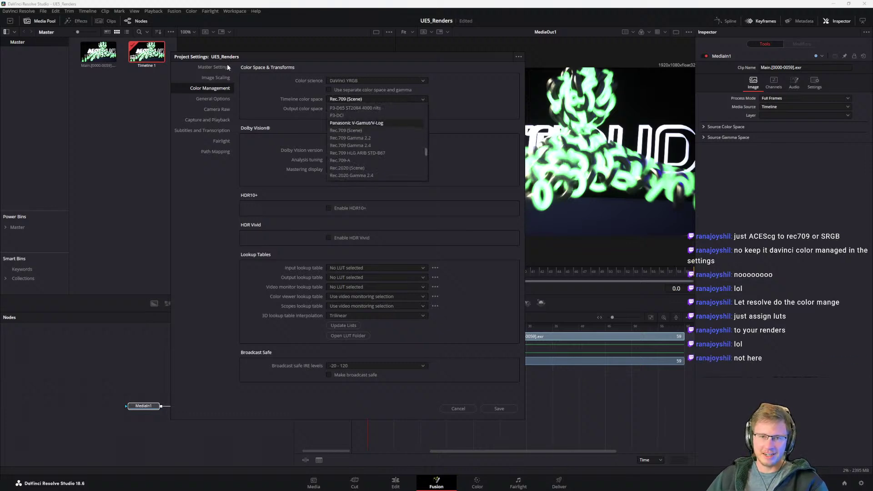
pyautogui.scroll(2, 364, 132)
pyautogui.scroll(-3, 363, 147)
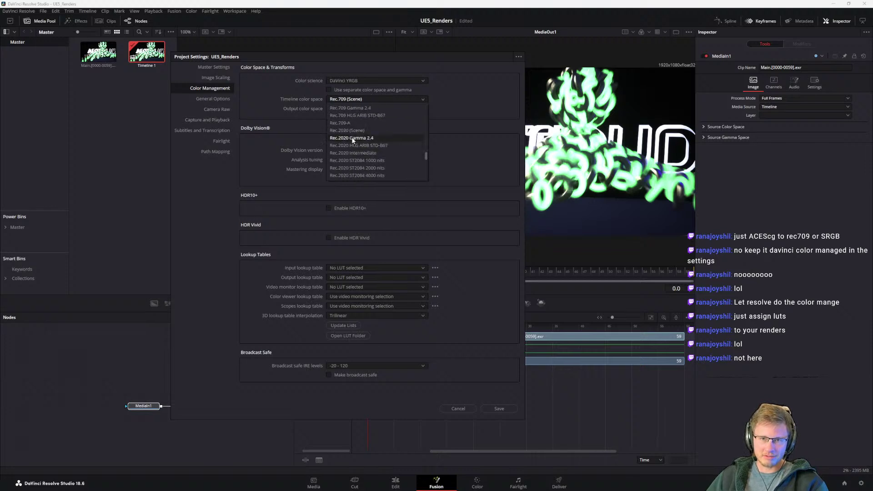
pyautogui.click(297, 102)
pyautogui.click(350, 99)
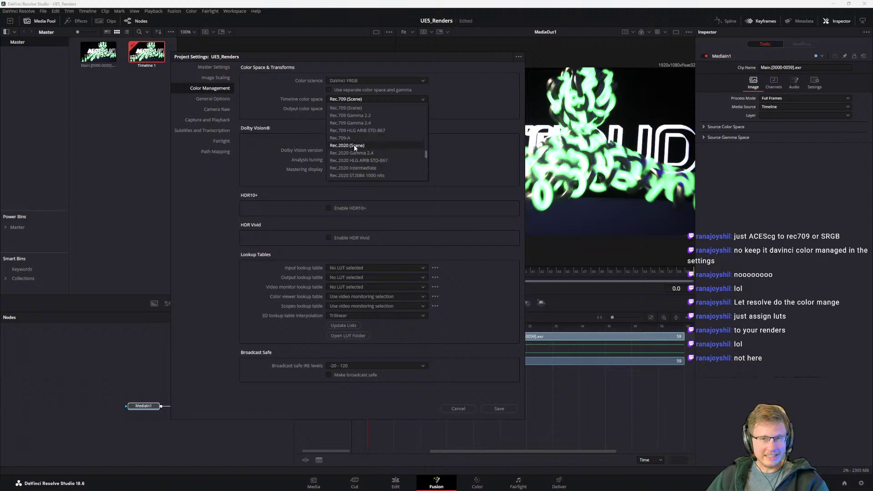
pyautogui.scroll(-3, 375, 152)
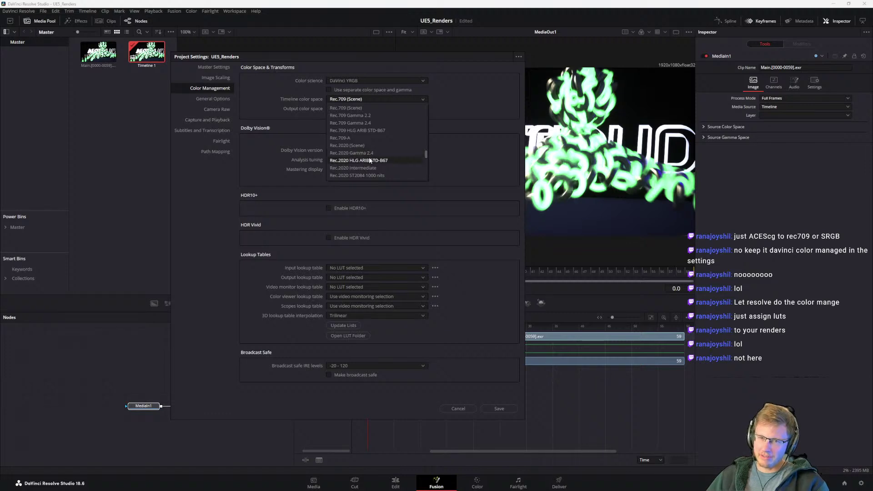
pyautogui.scroll(6, 359, 152)
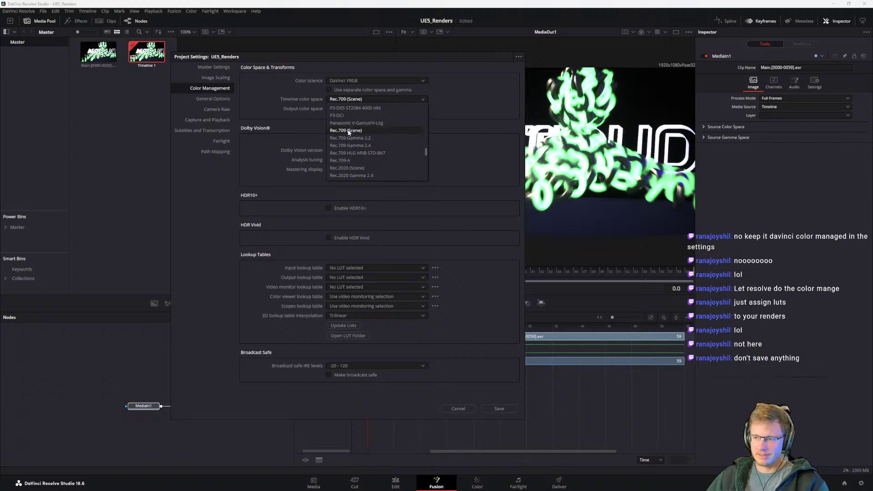
# Step: Close the project settings without saving the color management changes
pyautogui.click(437, 408)
pyautogui.click(451, 409)
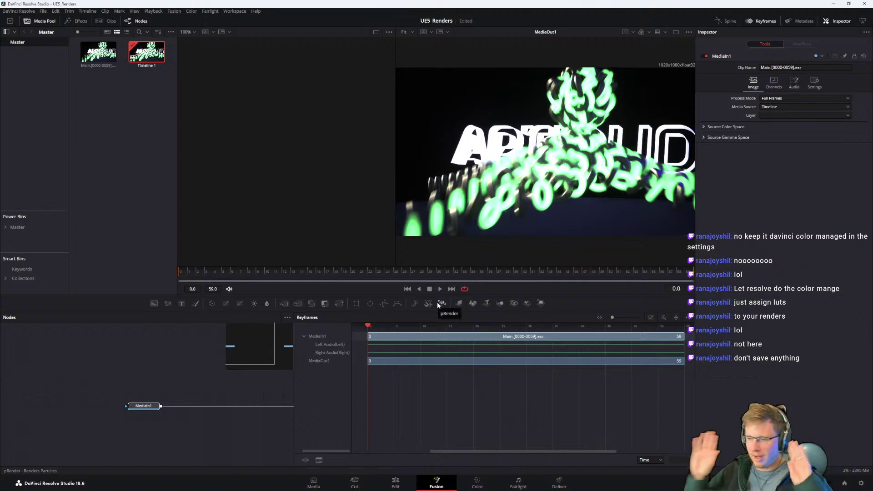
pyautogui.rightClick(198, 403)
pyautogui.click(161, 392)
pyautogui.moveTo(245, 391); pyautogui.dragTo(206, 397, button='middle')
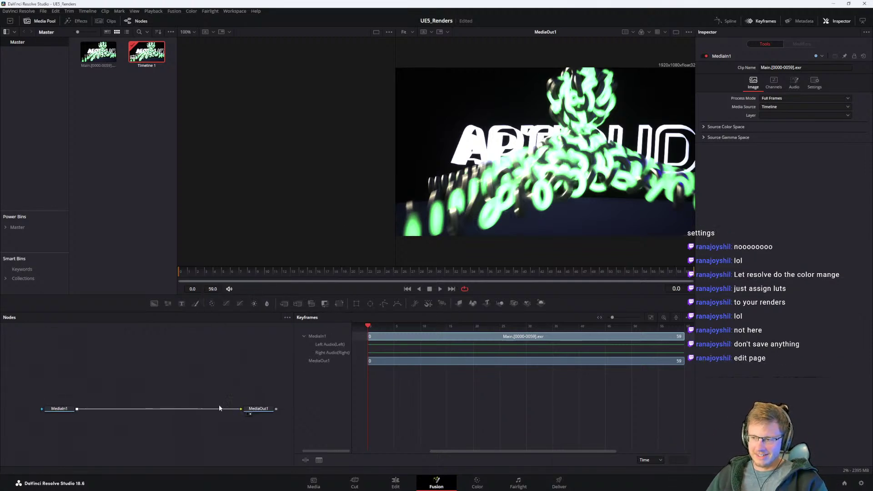
# Step: Switch to the Edit page and place the playhead at 01:00:01:11 on the Main EXR clip
pyautogui.click(395, 483)
pyautogui.click(271, 351)
pyautogui.click(271, 292)
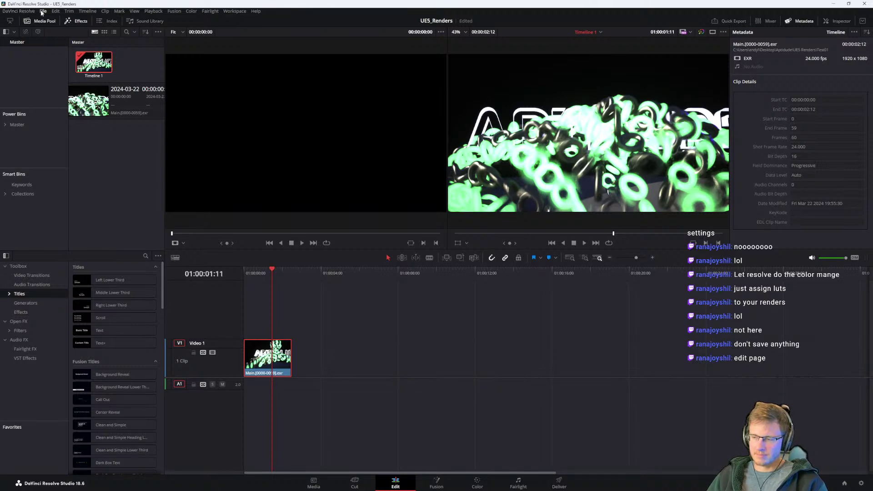
pyautogui.click(237, 173)
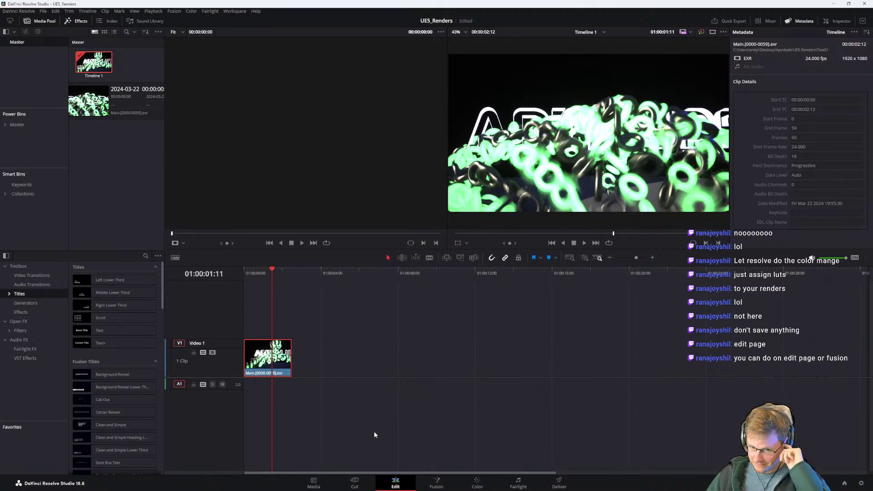
# Step: Return to the Fusion page and look through its node graph and program commands for a way to assign a LUT
pyautogui.click(437, 483)
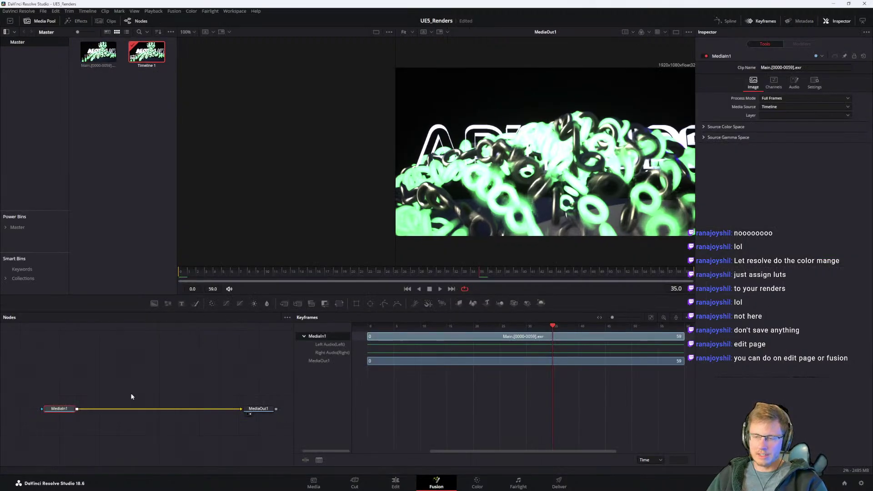
pyautogui.click(74, 425)
pyautogui.rightClick(250, 353)
pyautogui.press('Escape')
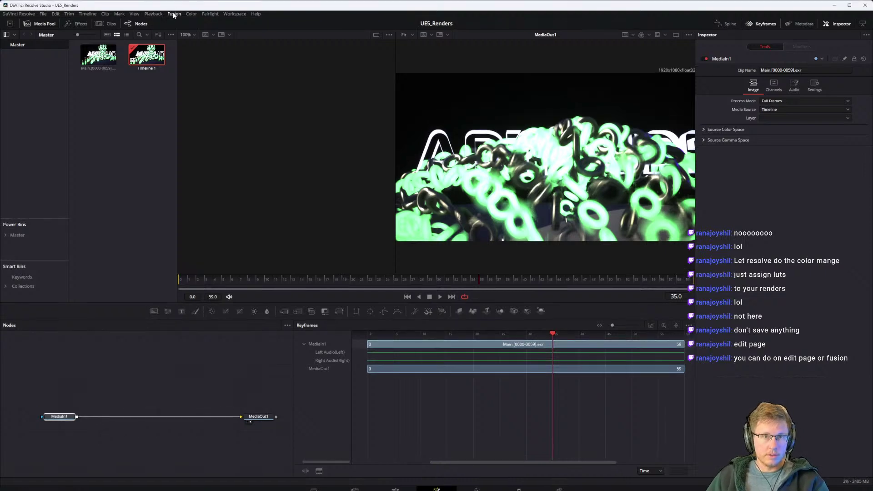
pyautogui.click(174, 11)
pyautogui.moveTo(154, 13)
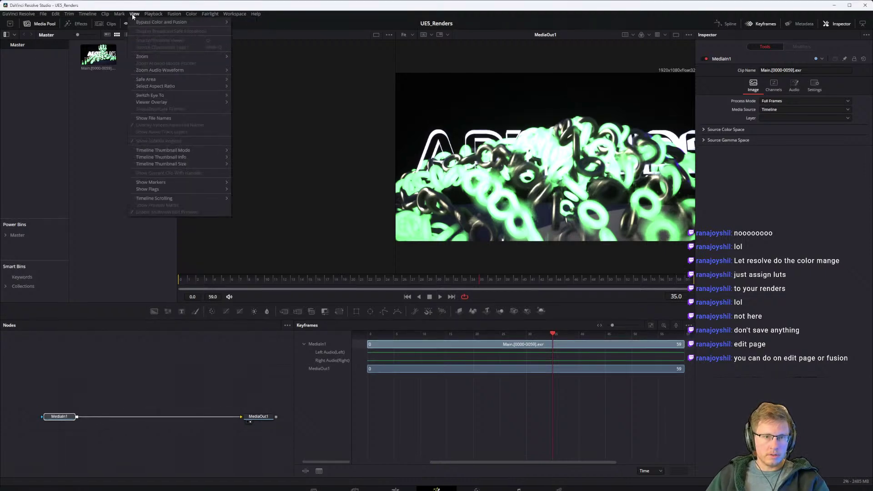
pyautogui.moveTo(94, 16)
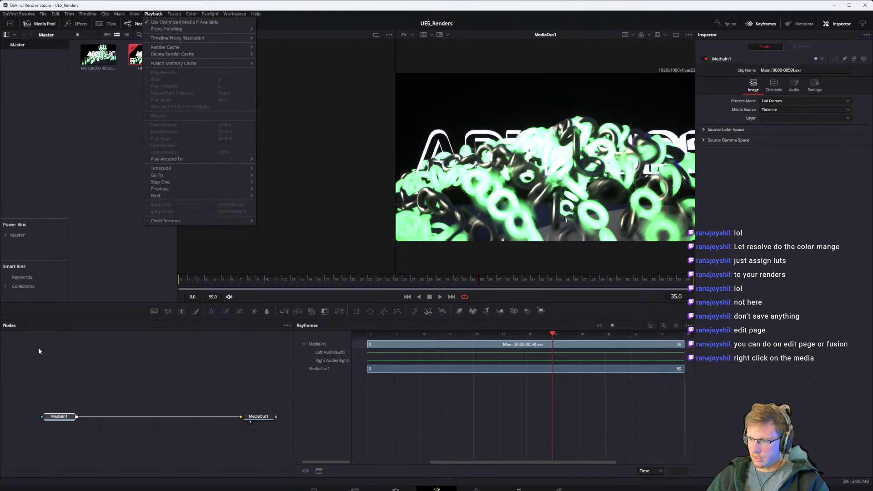
# Step: Try to run the hos_SplitEXR_Ultra script on the MediaIn1 node
pyautogui.click(55, 386)
pyautogui.click(58, 416)
pyautogui.rightClick(62, 418)
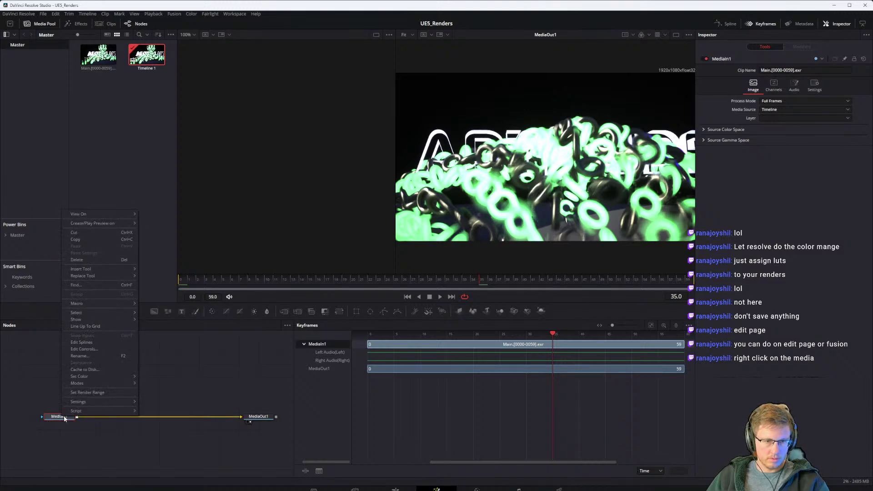
pyautogui.moveTo(76, 412)
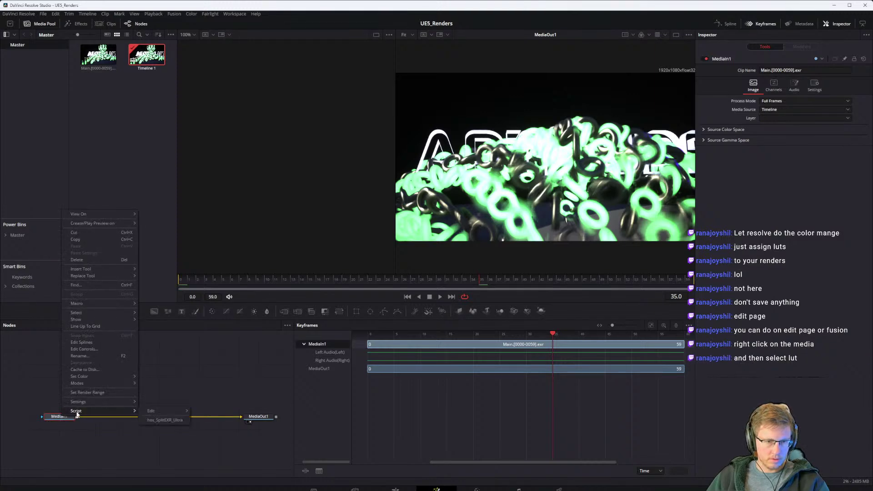
pyautogui.click(157, 420)
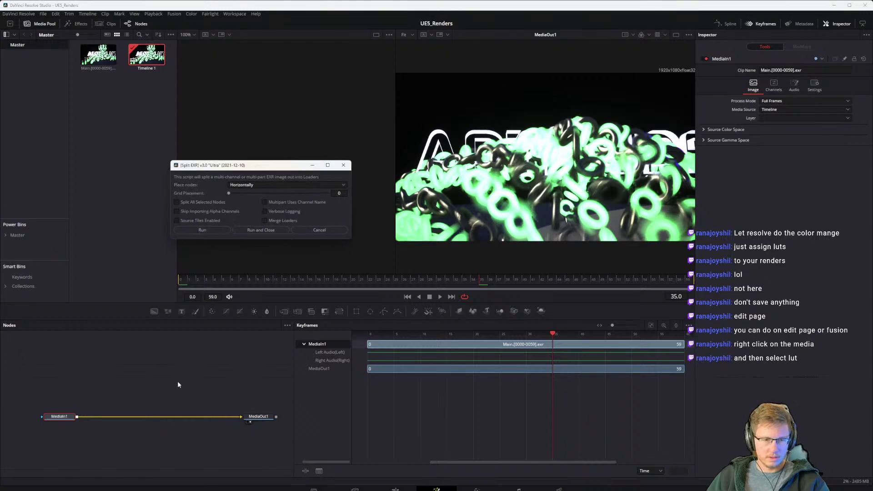
pyautogui.click(261, 230)
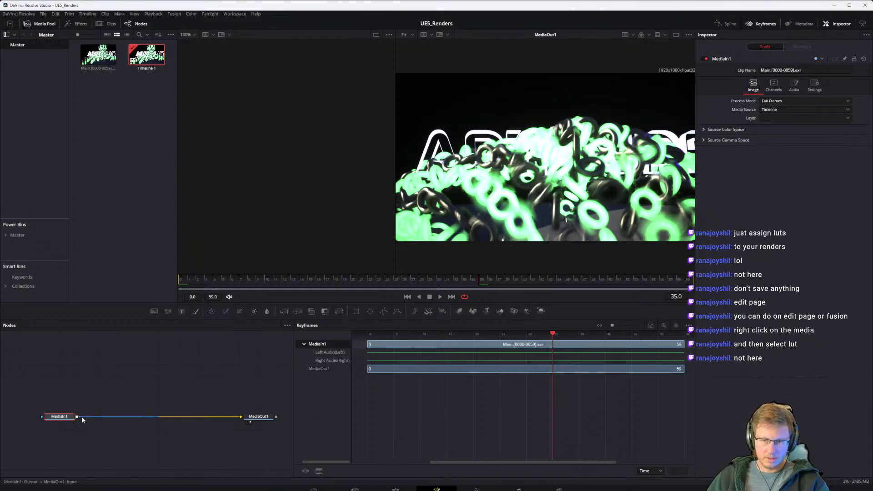
# Step: Look through the MediaIn1 node's commands again for a LUT option
pyautogui.moveTo(84, 406)
pyautogui.mouseDown(button='middle')
pyautogui.moveTo(160, 385)
pyautogui.moveTo(88, 401)
pyautogui.mouseUp(button='middle')
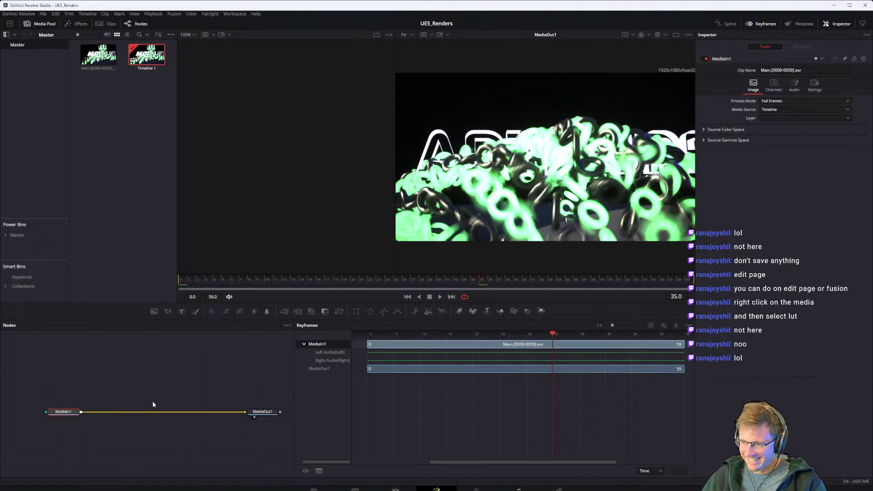
pyautogui.rightClick(71, 412)
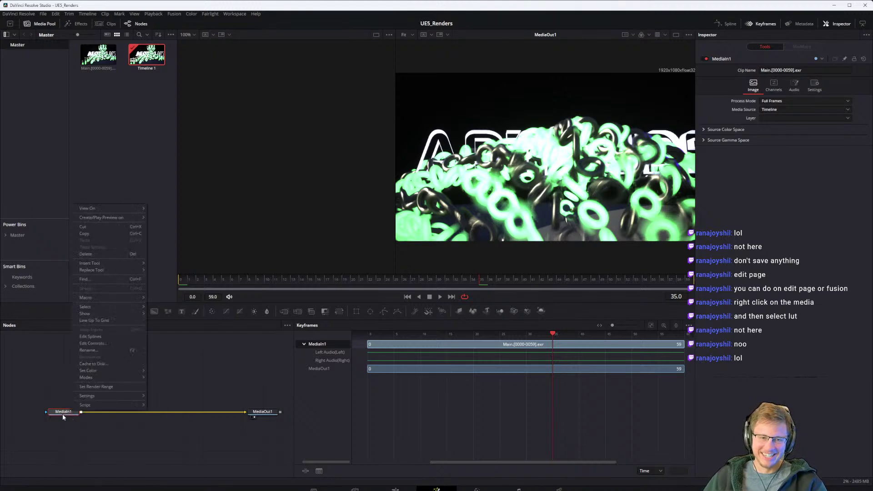
pyautogui.moveTo(90, 411)
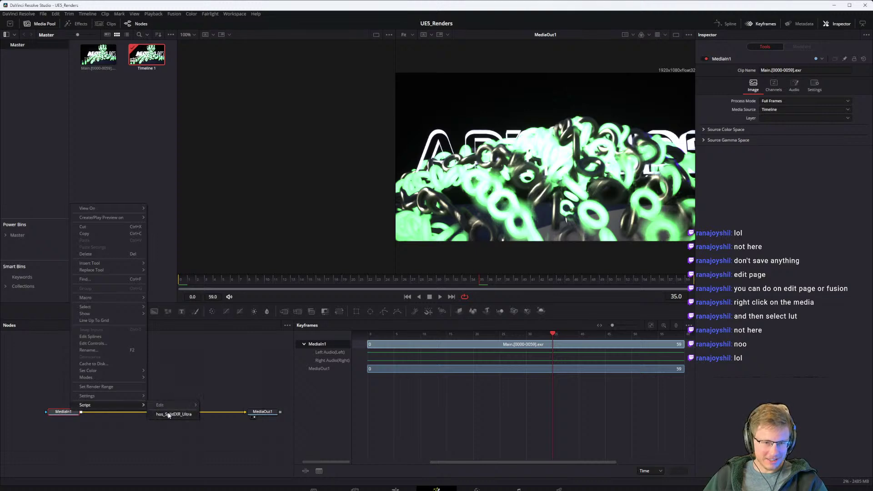
pyautogui.click(144, 435)
pyautogui.click(142, 435)
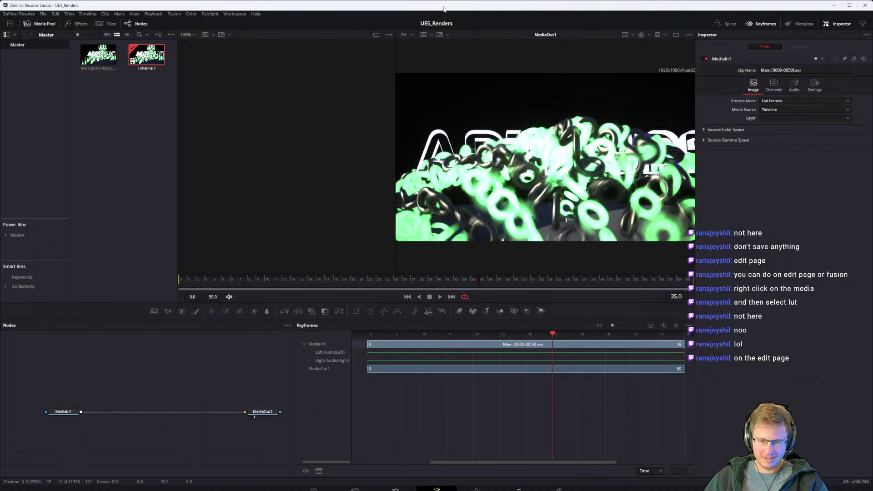
# Step: Switch to the Edit page and check the commands of the timeline's Main EXR clip for a LUT option
pyautogui.doubleClick(440, 6)
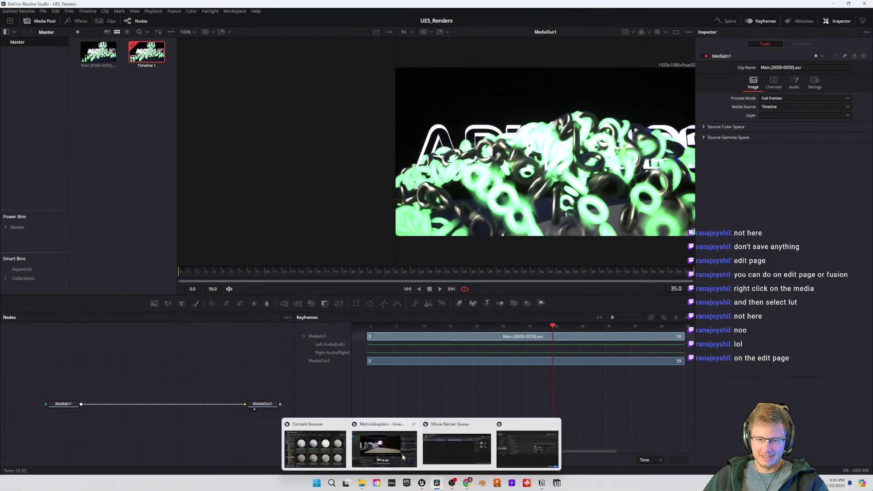
pyautogui.click(395, 482)
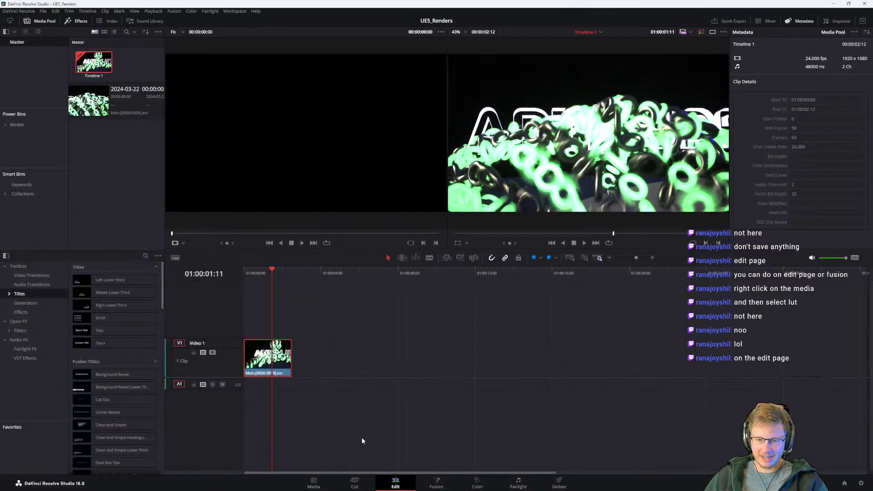
pyautogui.rightClick(282, 361)
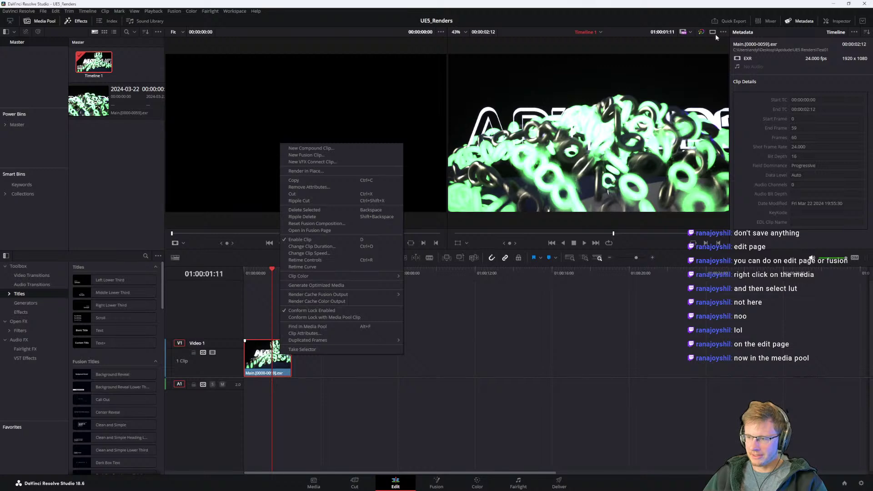
pyautogui.click(365, 379)
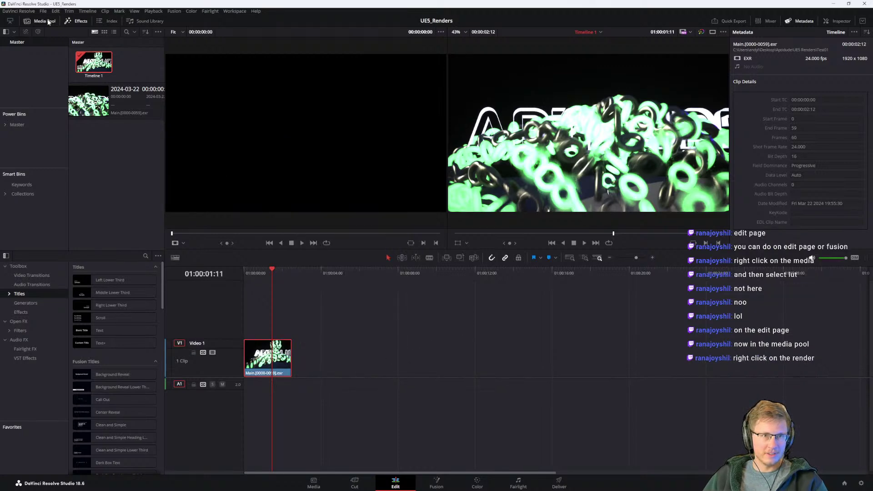
# Step: Assign the sRGB to Linear LUT from the VFX IO group to the Main EXR clip in the media pool
pyautogui.click(93, 101)
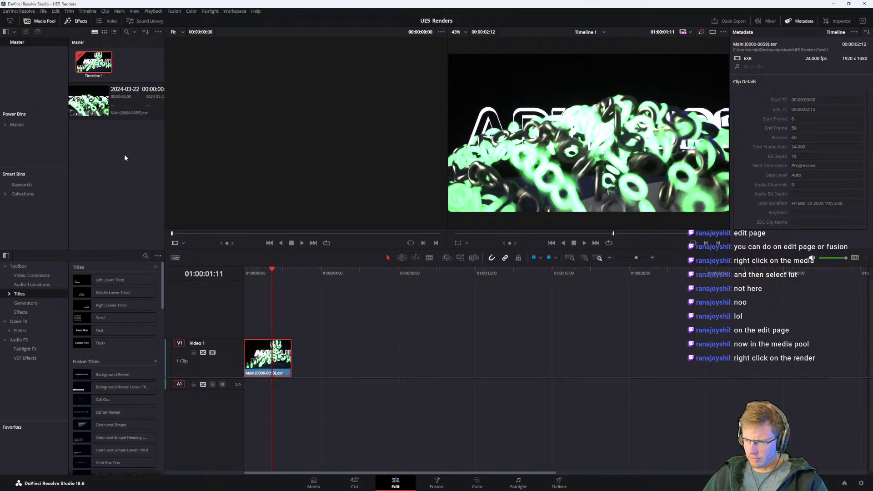
pyautogui.rightClick(95, 107)
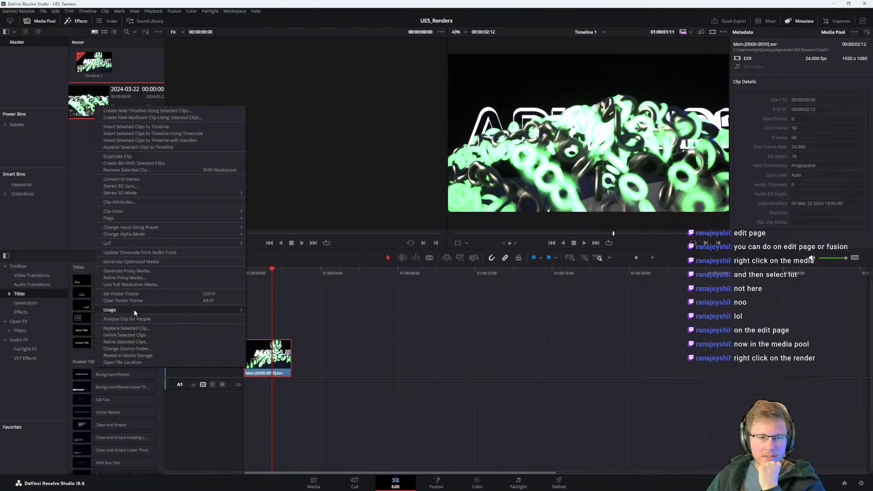
pyautogui.moveTo(121, 245)
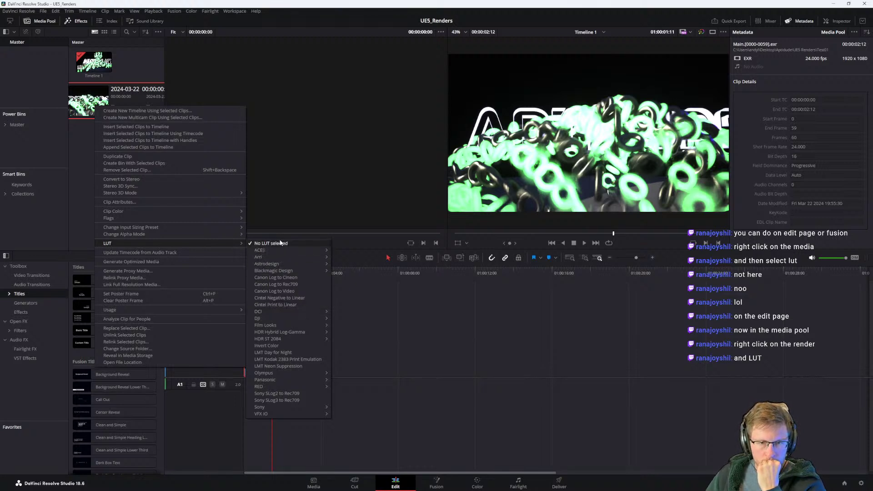
pyautogui.moveTo(278, 250)
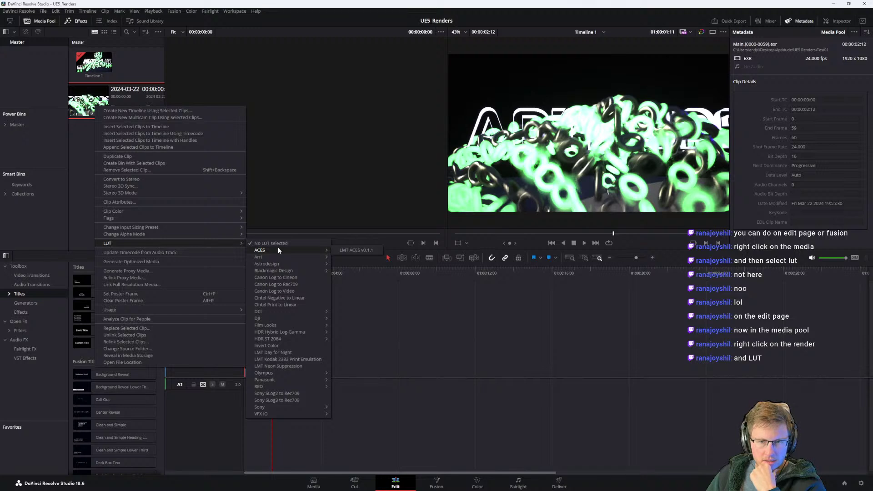
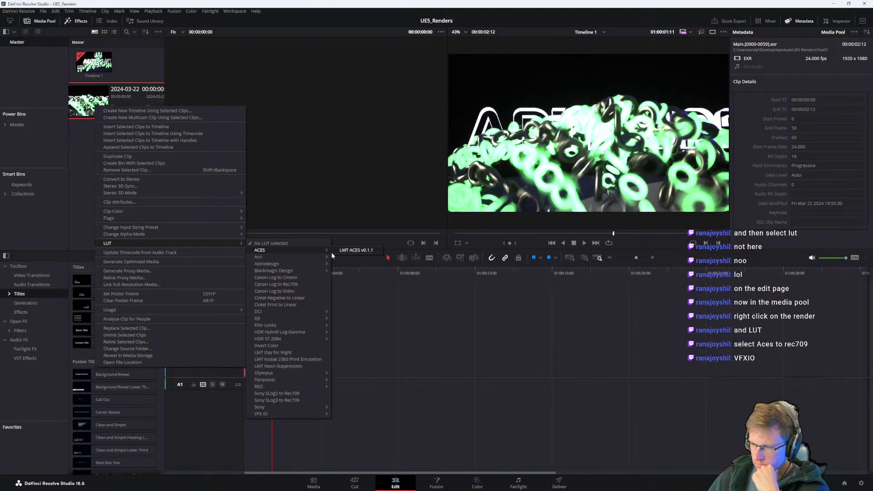
pyautogui.moveTo(275, 414)
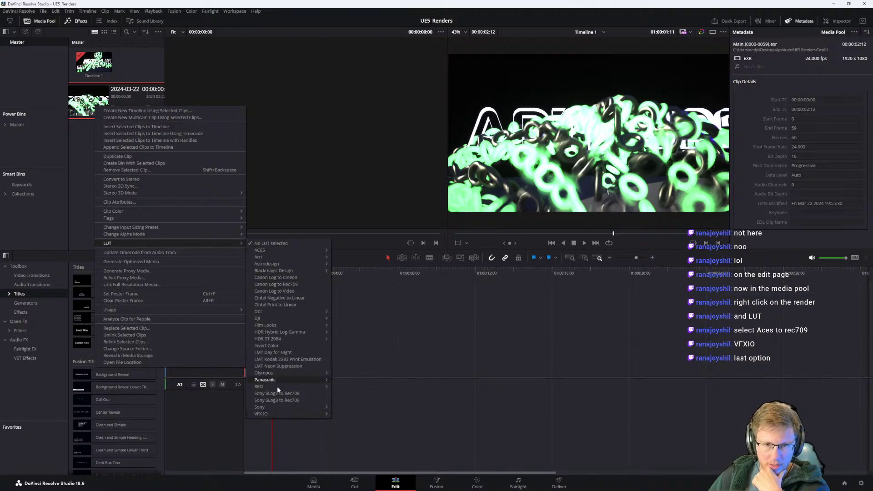
pyautogui.moveTo(273, 413)
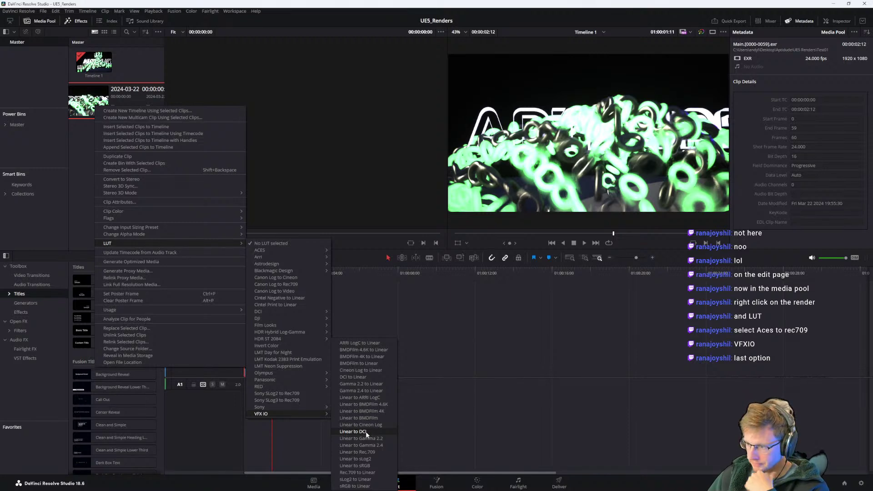
pyautogui.click(356, 486)
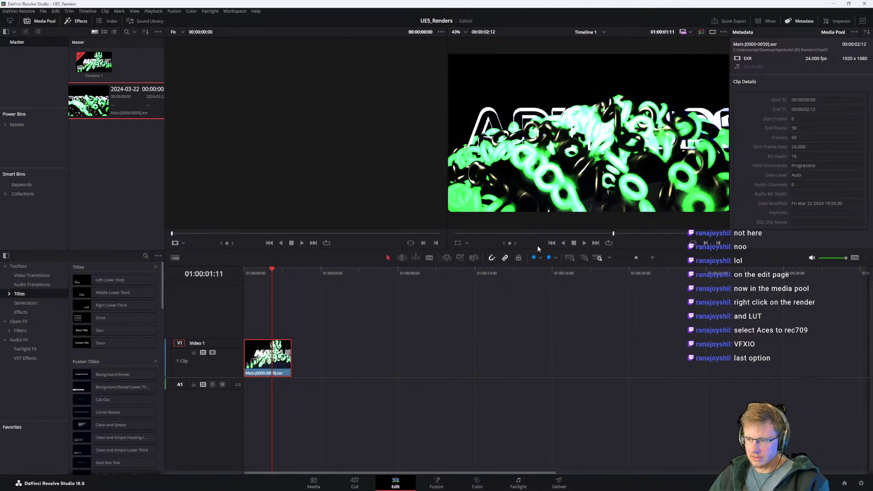
# Step: Play the timeline from its start to review the Main EXR clip with the assigned LUT
pyautogui.click(376, 327)
pyautogui.press('space')
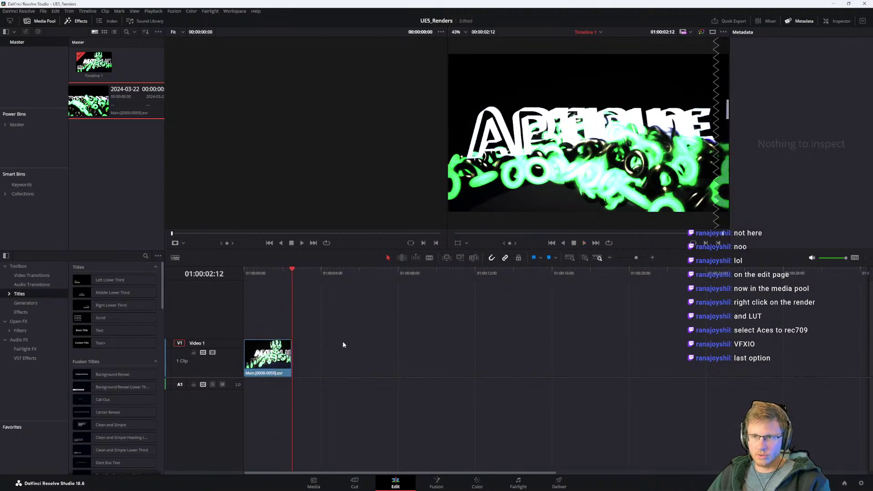
pyautogui.moveTo(292, 273); pyautogui.dragTo(244, 272)
pyautogui.press('space')
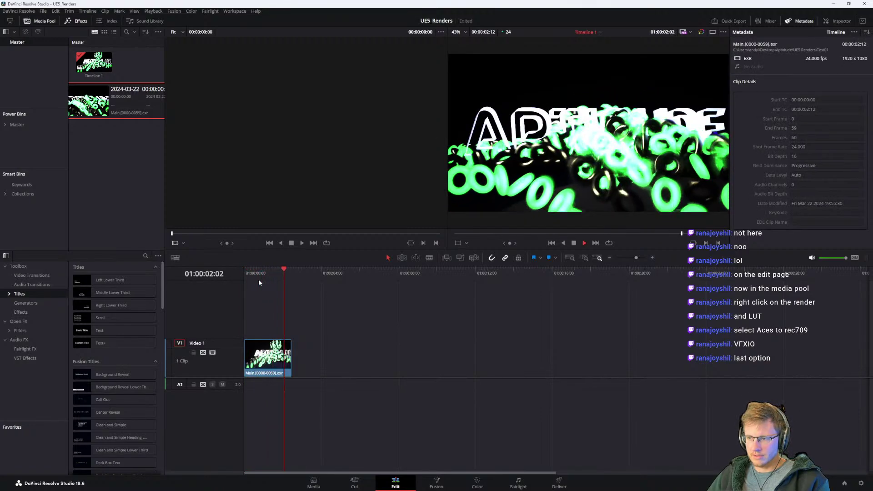
# Step: Replace the media pool clip's LUT with Linear to sRGB from the VFX IO group and place the playhead at 01:00:01:08
pyautogui.click(277, 369)
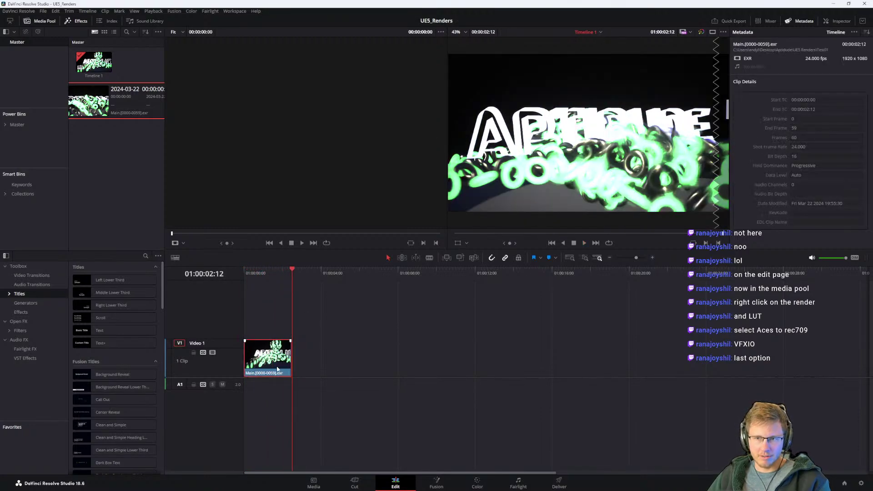
pyautogui.click(264, 274)
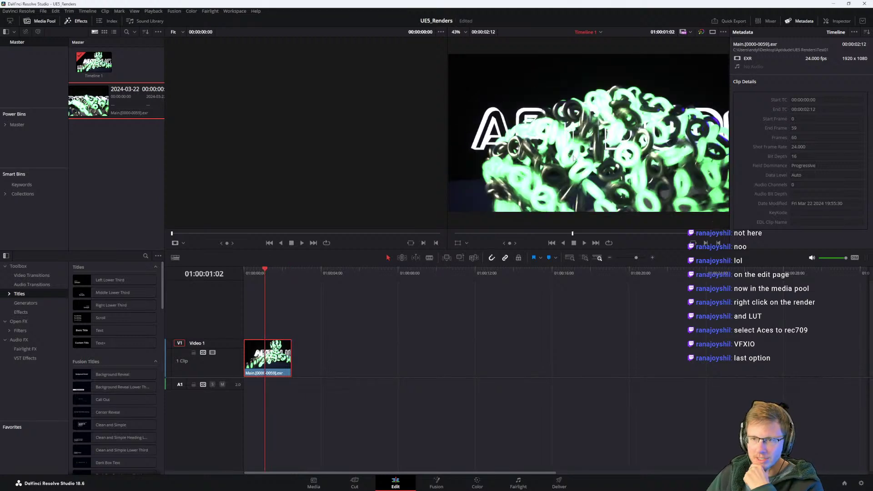
pyautogui.rightClick(120, 120)
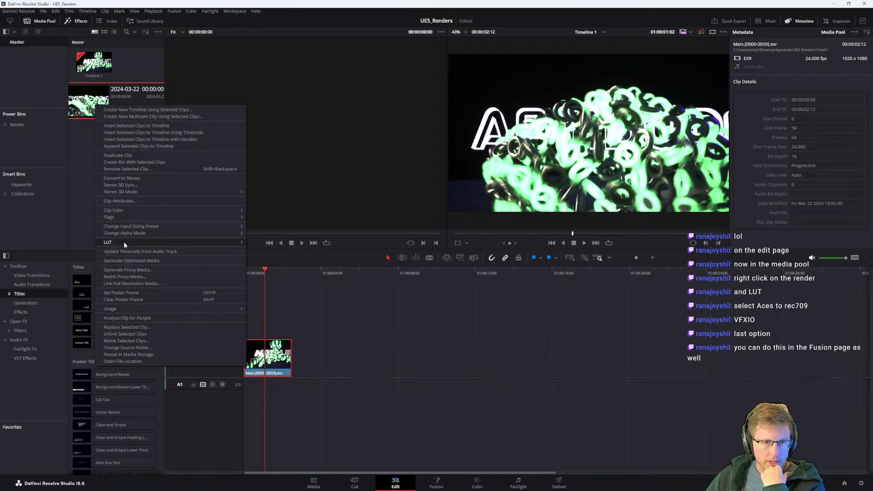
pyautogui.moveTo(123, 242)
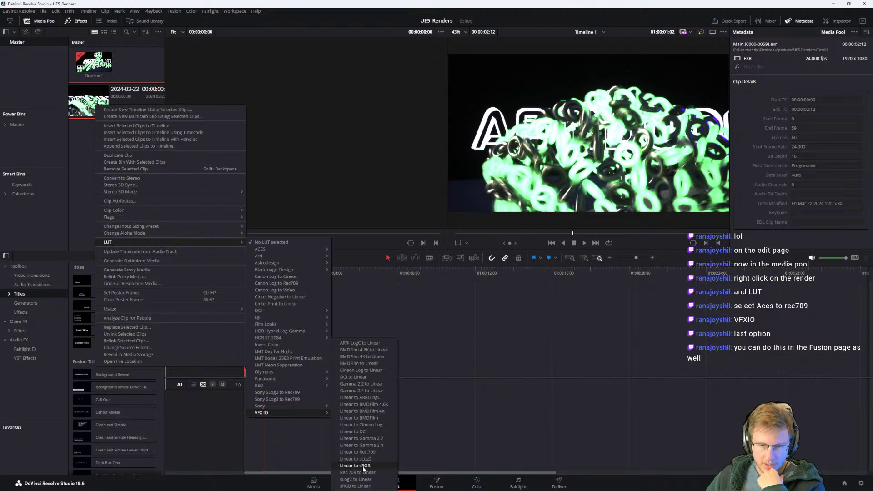
pyautogui.click(361, 466)
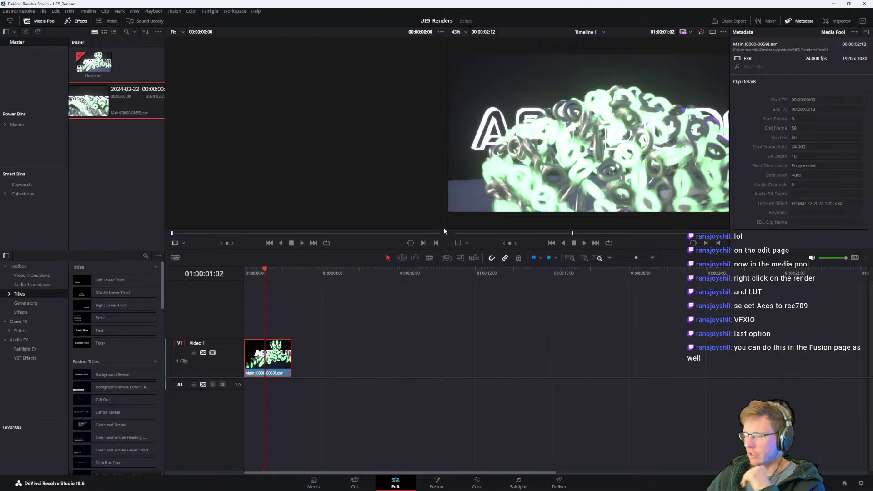
pyautogui.moveTo(573, 233); pyautogui.dragTo(599, 348)
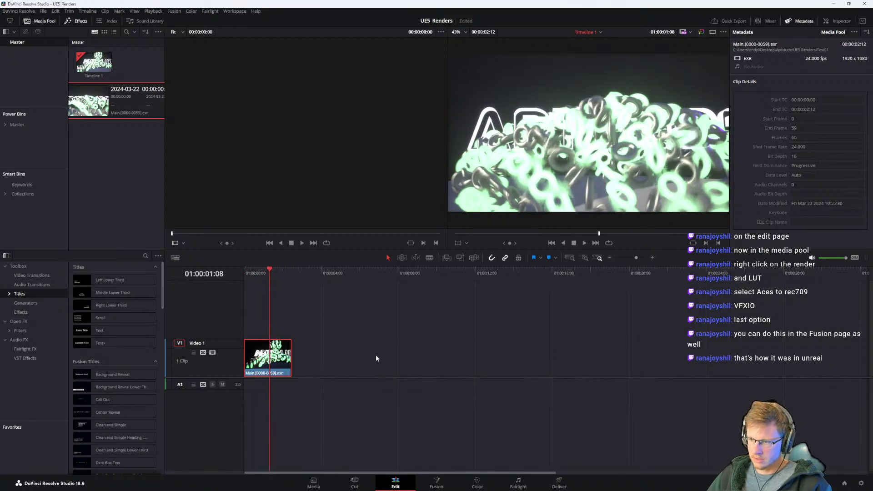
pyautogui.click(263, 355)
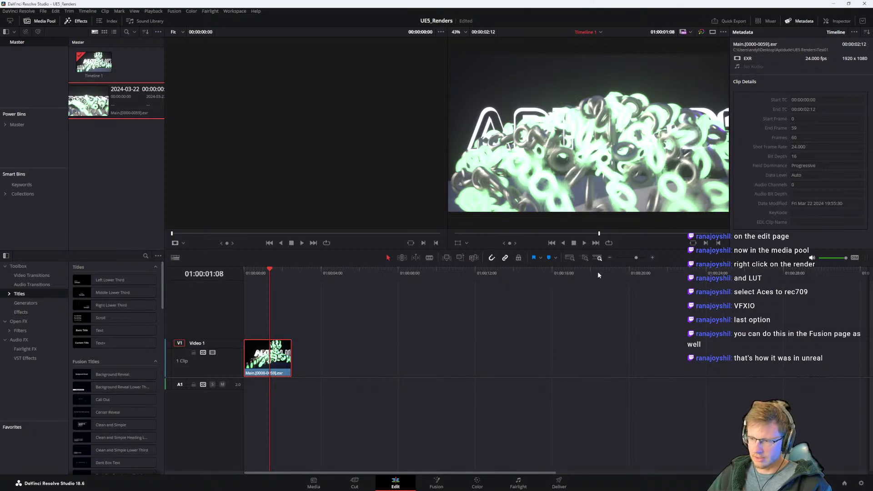
# Step: Open the Main EXR clip on the Color page and add a serial node after node 01
pyautogui.click(443, 482)
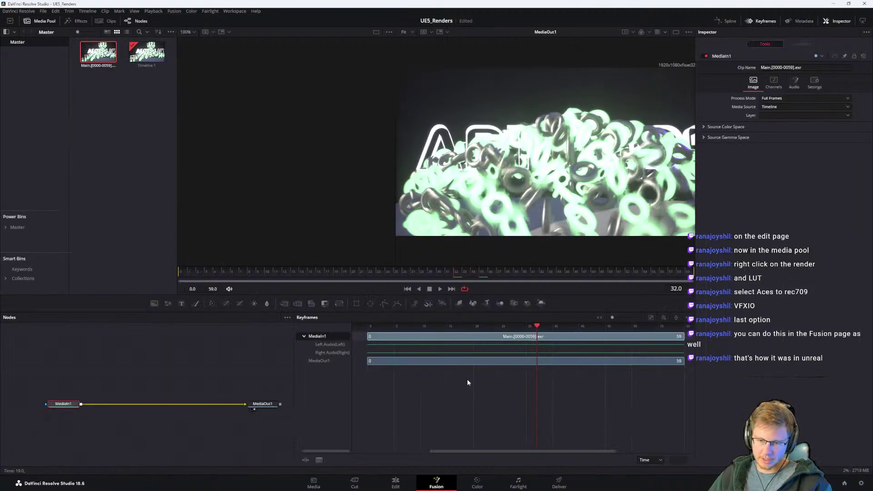
pyautogui.click(483, 484)
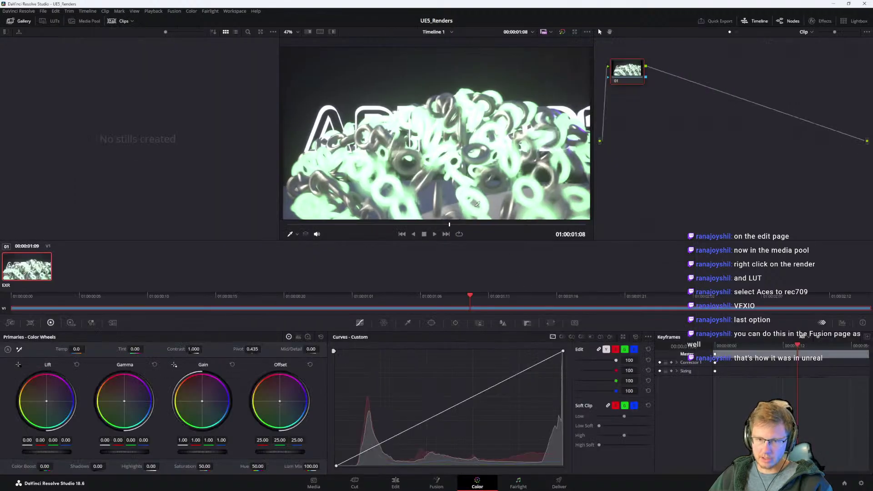
pyautogui.hotkey('alt', 's')
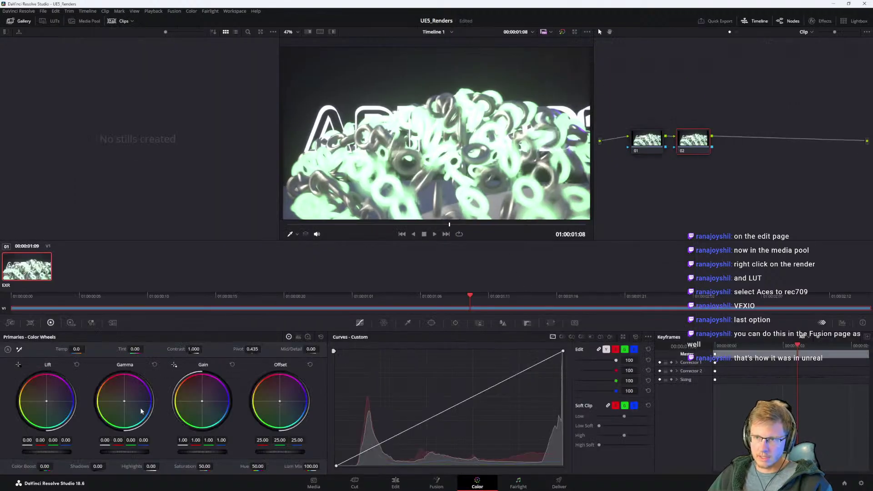
# Step: Try raising the Lift of node 02 to 0.17, undo it, and display the video scopes
pyautogui.moveTo(47, 453); pyautogui.dragTo(58, 454)
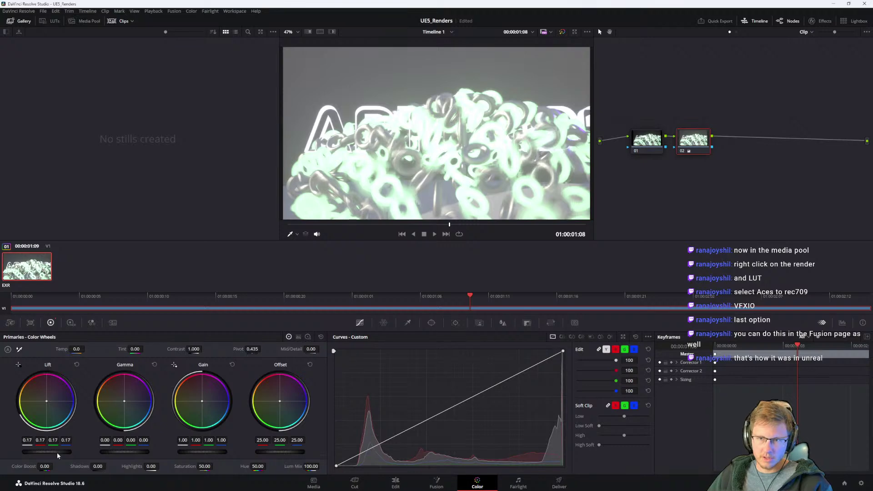
pyautogui.hotkey('ctrl', 'z')
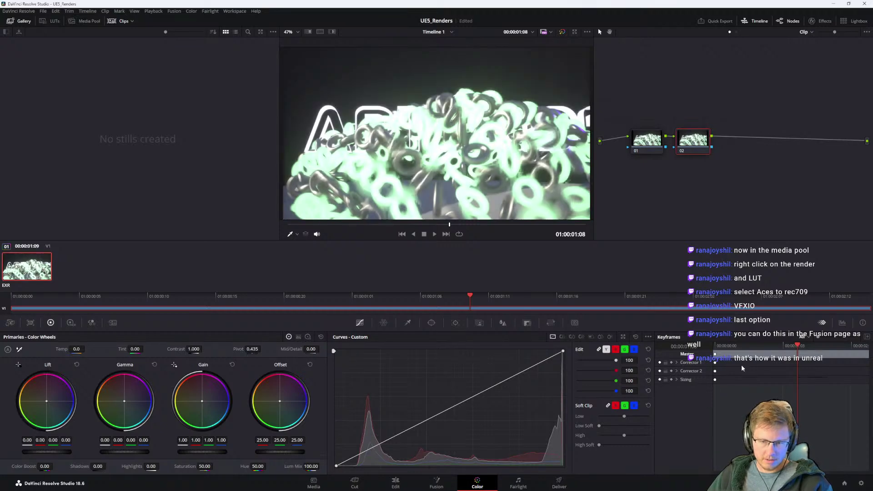
pyautogui.click(842, 323)
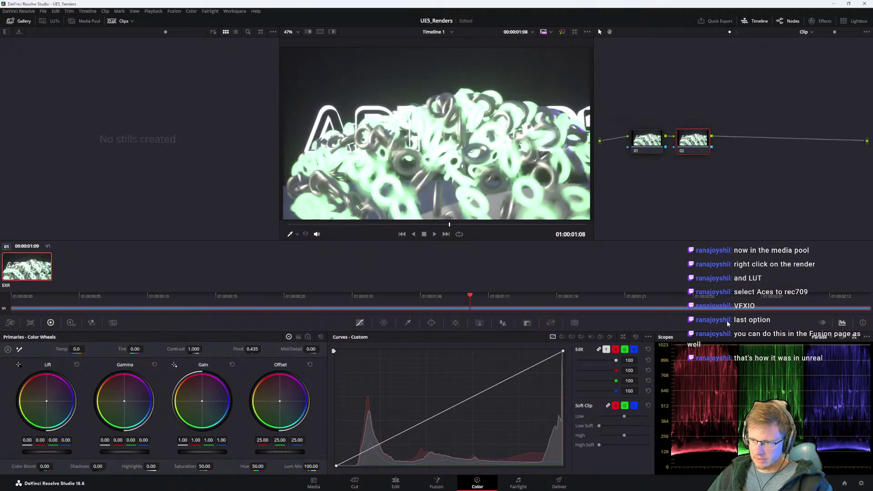
# Step: Float the scopes in a separate window, set node 02's Lift to -0.06, and set its Gamma to -0.08 using color bars
pyautogui.moveTo(808, 281); pyautogui.dragTo(510, 181)
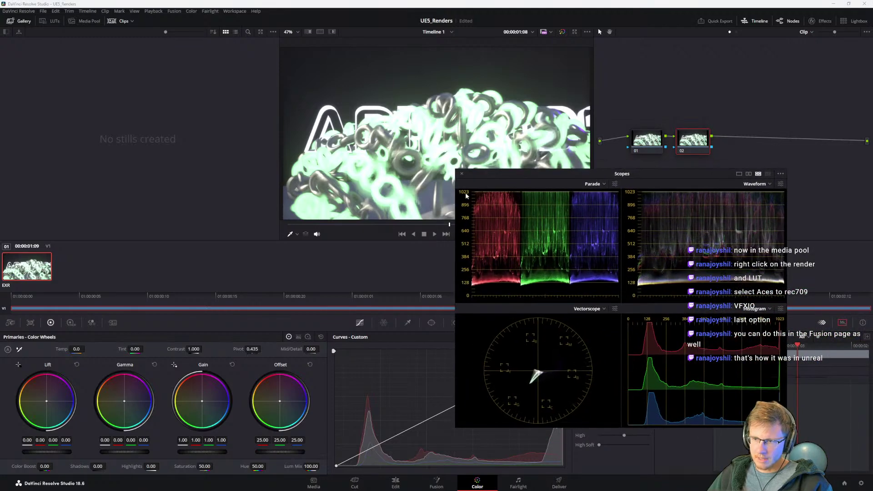
pyautogui.moveTo(57, 444); pyautogui.dragTo(30, 455)
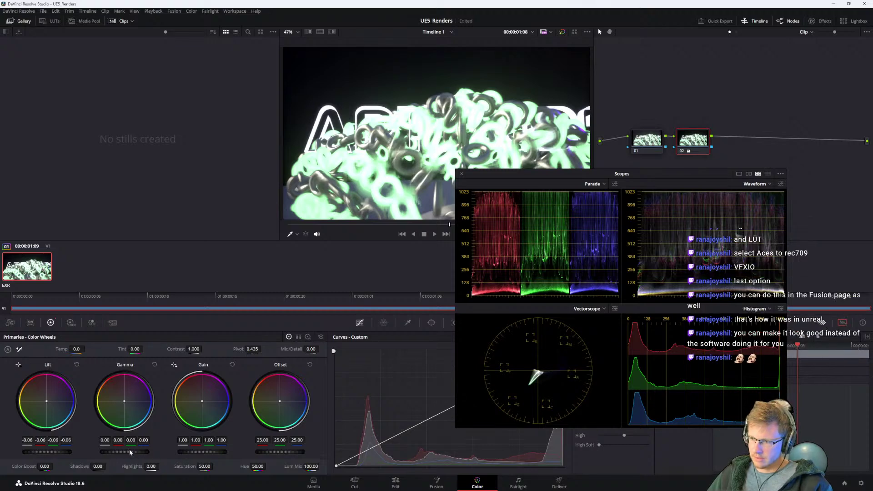
pyautogui.moveTo(544, 172); pyautogui.dragTo(529, 199)
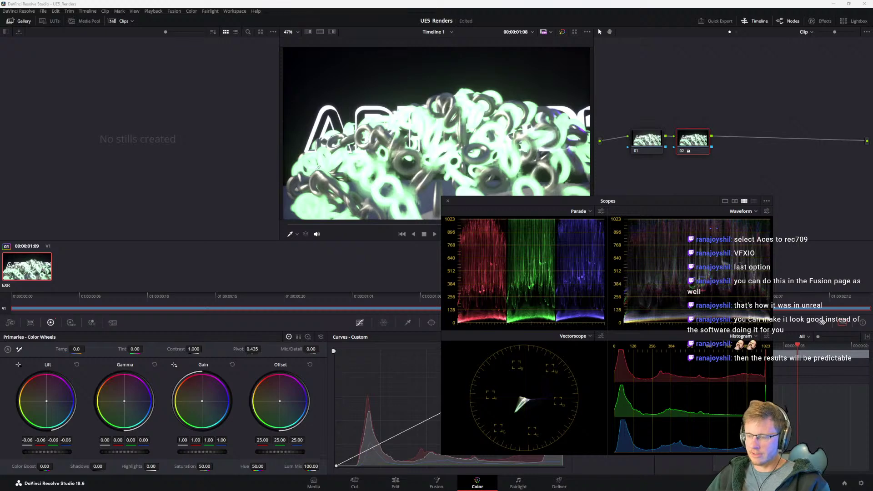
pyautogui.moveTo(540, 200); pyautogui.dragTo(615, 192)
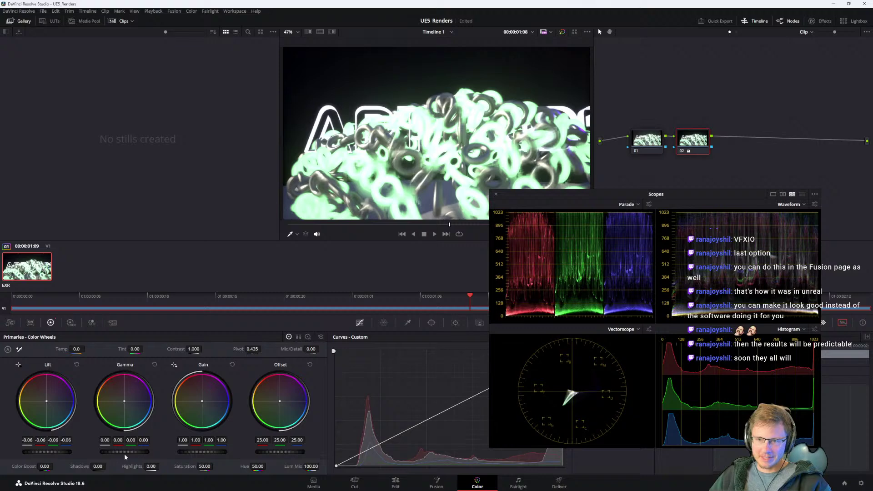
pyautogui.click(299, 337)
pyautogui.moveTo(124, 452); pyautogui.dragTo(114, 452)
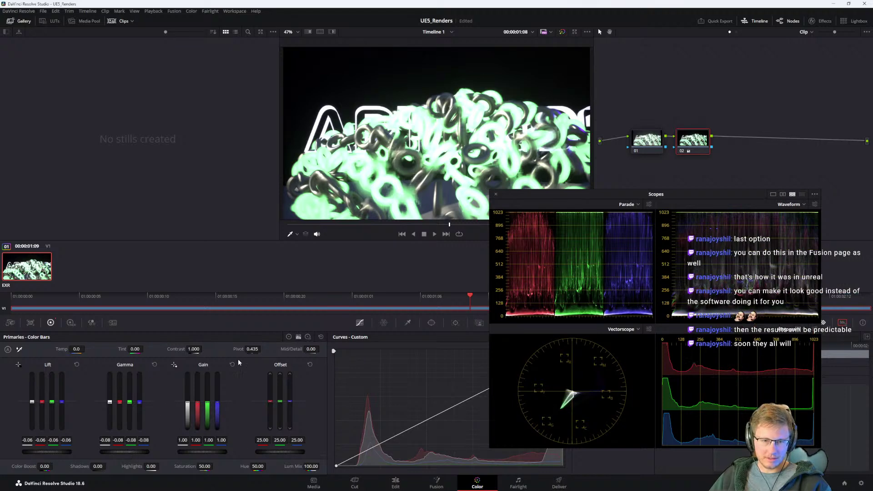
# Step: Try node 02's Tint at -100.00 and set it back to 0
pyautogui.moveTo(135, 349)
pyautogui.mouseDown()
pyautogui.moveTo(145, 349)
pyautogui.moveTo(131, 351)
pyautogui.mouseUp()
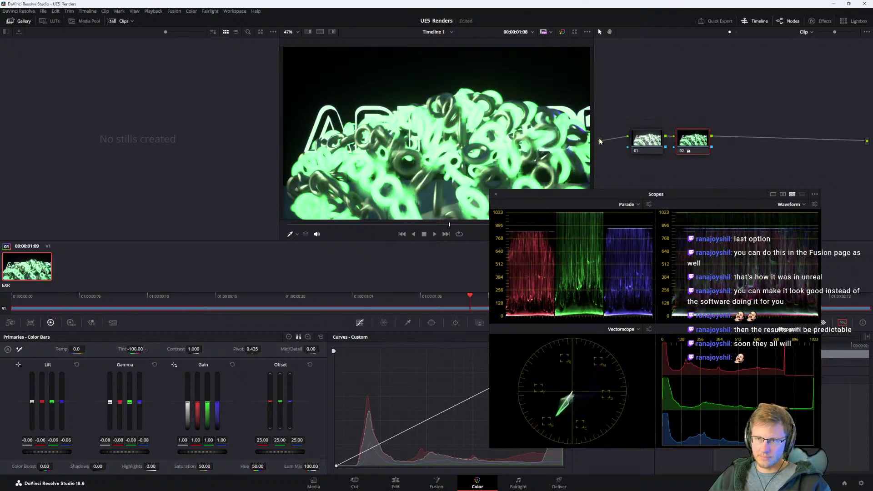
pyautogui.moveTo(600, 142); pyautogui.dragTo(633, 137, button='middle')
pyautogui.moveTo(697, 176); pyautogui.dragTo(670, 167, button='middle')
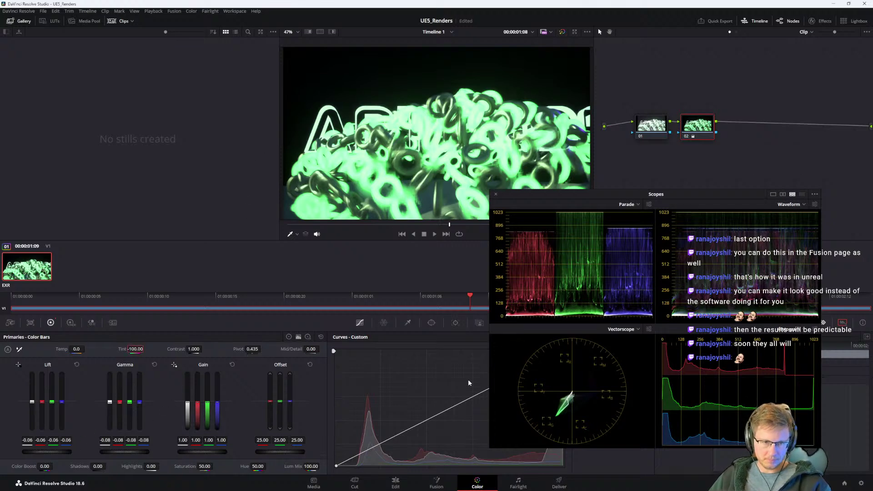
pyautogui.moveTo(136, 349); pyautogui.dragTo(141, 349)
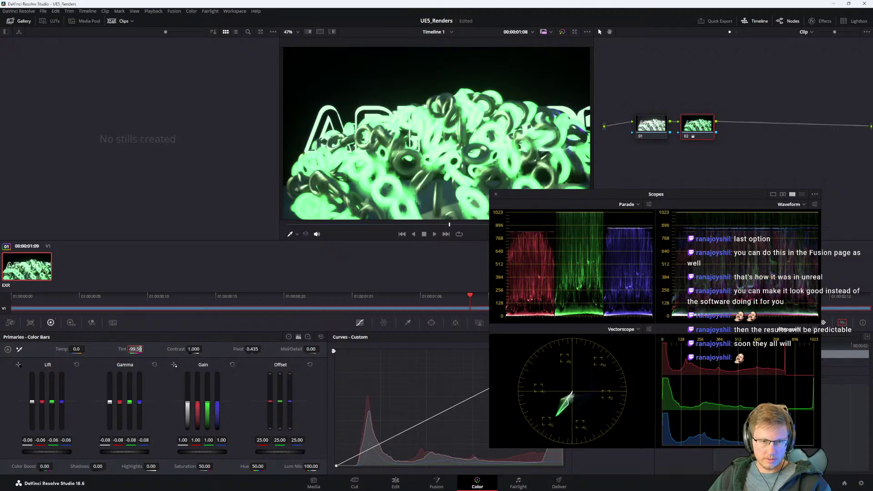
pyautogui.write('0')
pyautogui.press('Return')
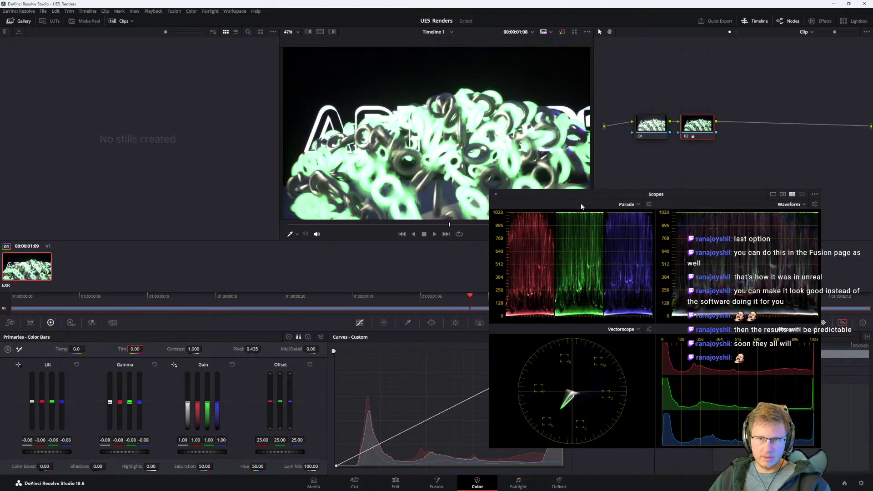
# Step: Close the floating scopes and set node 02's Hue to 74.80
pyautogui.moveTo(578, 194); pyautogui.dragTo(538, 201)
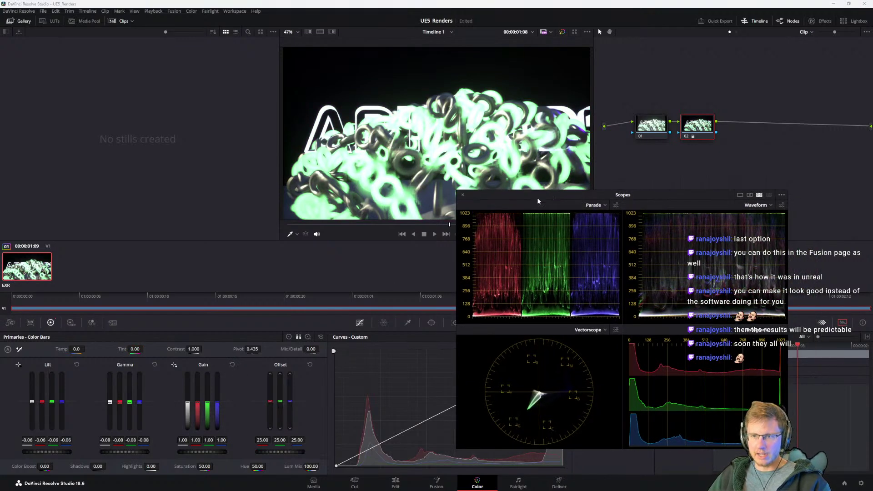
pyautogui.click(464, 195)
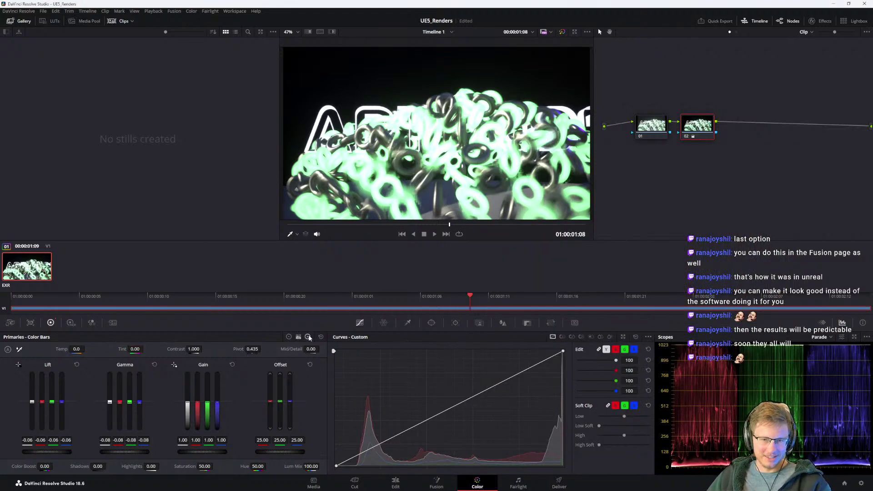
pyautogui.moveTo(238, 466); pyautogui.dragTo(269, 465)
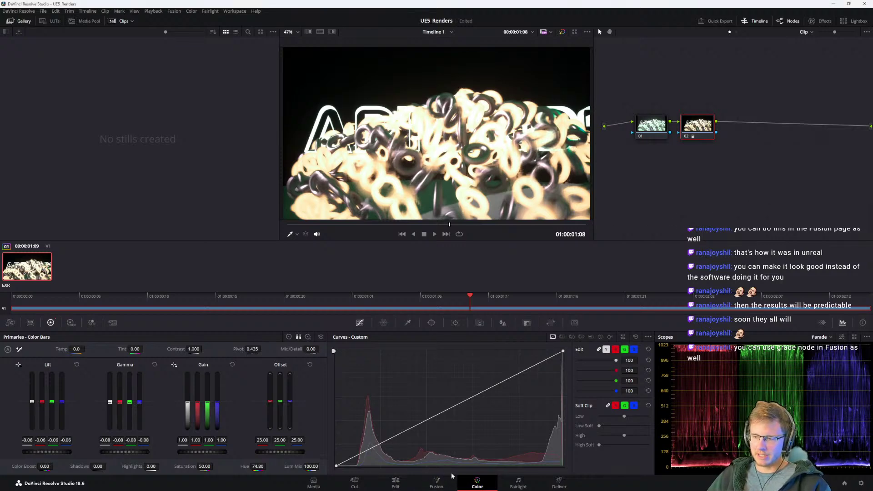
# Step: Open the Main EXR clip's composition on the Fusion page, enlarge the node graph area and select the MediaIn1 node
pyautogui.click(438, 482)
pyautogui.click(149, 353)
pyautogui.moveTo(149, 353); pyautogui.dragTo(141, 354, button='middle')
pyautogui.moveTo(39, 363); pyautogui.dragTo(84, 454)
pyautogui.click(55, 405)
pyautogui.click(81, 370)
pyautogui.moveTo(104, 374); pyautogui.dragTo(112, 377, button='middle')
pyautogui.click(62, 405)
pyautogui.moveTo(294, 322); pyautogui.dragTo(449, 323)
pyautogui.moveTo(188, 371); pyautogui.dragTo(269, 382, button='middle')
pyautogui.moveTo(93, 366); pyautogui.dragTo(150, 446)
pyautogui.rightClick(144, 419)
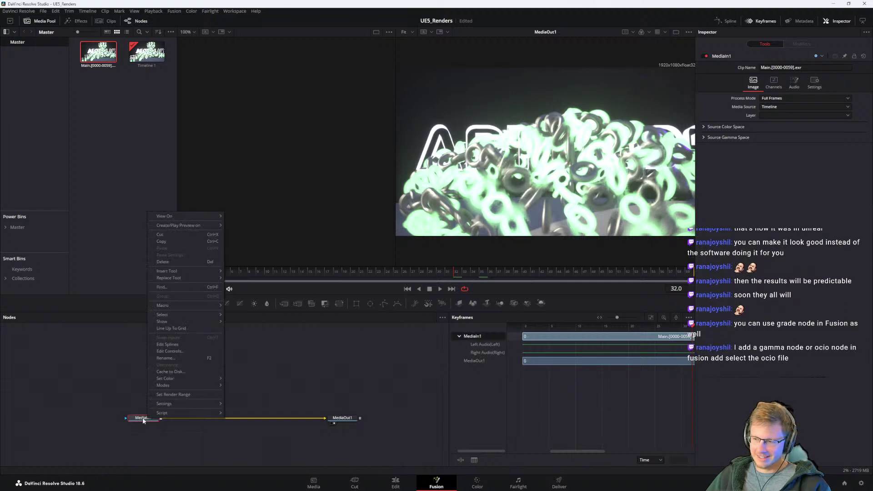
pyautogui.moveTo(143, 389); pyautogui.dragTo(150, 434)
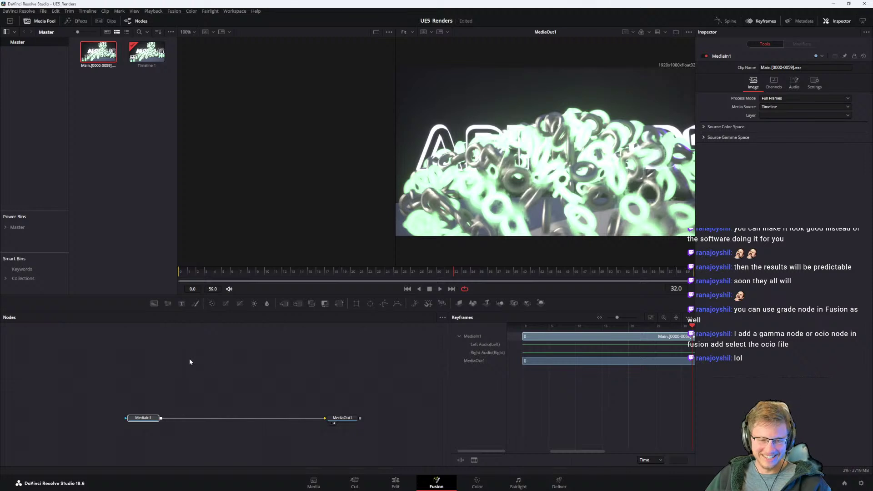
# Step: Insert a Color Corrector node between MediaIn1 and MediaOut1
pyautogui.hotkey('shift', 'space')
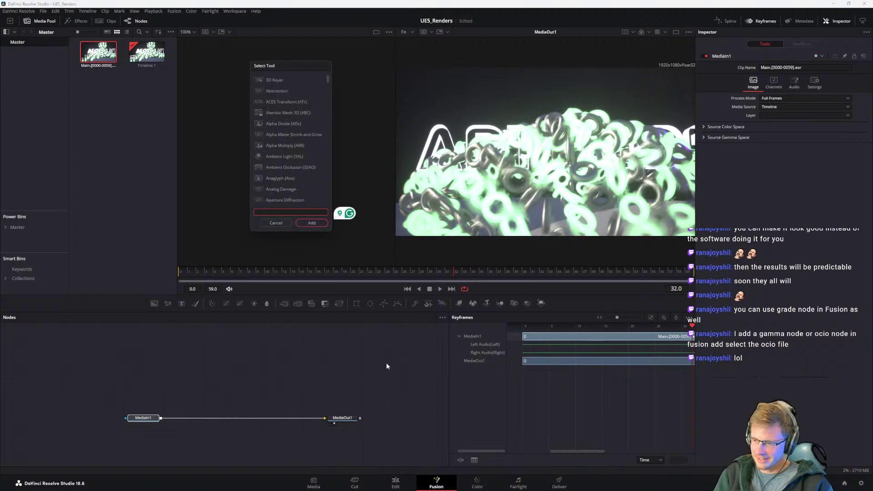
pyautogui.write('col')
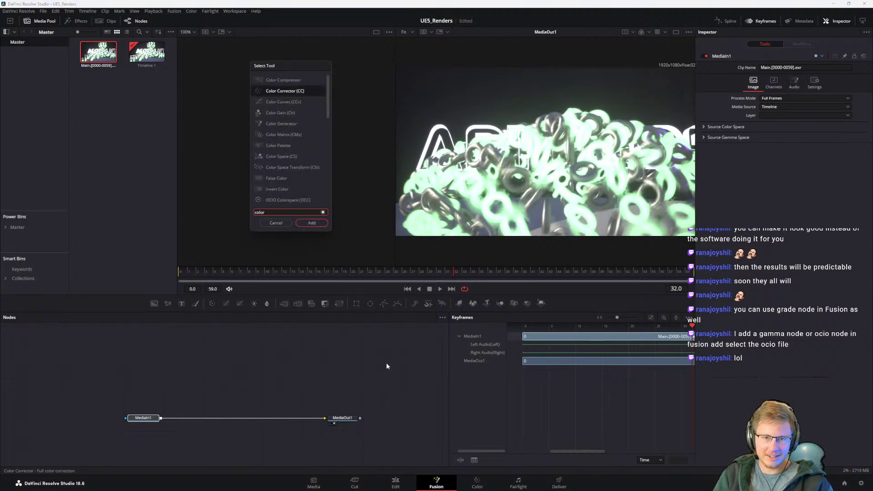
pyautogui.write('or')
pyautogui.press('Return')
pyautogui.moveTo(121, 390); pyautogui.dragTo(232, 417)
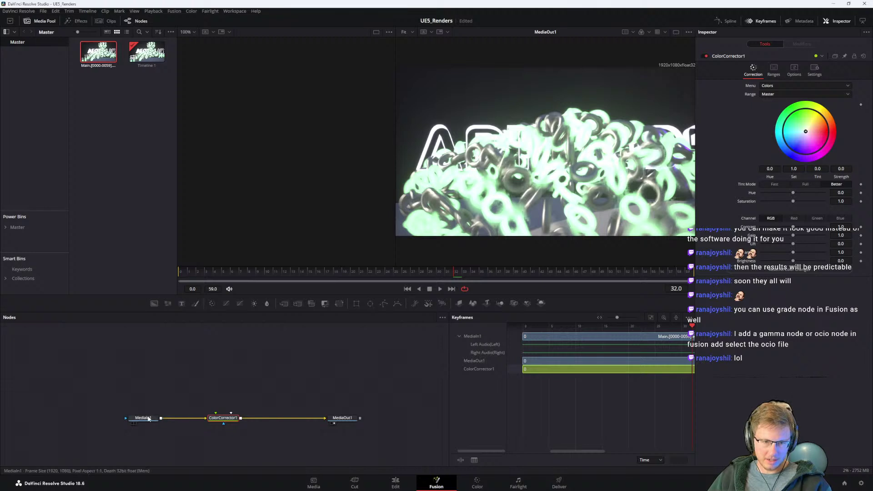
# Step: Add a Transform node above ColorCorrector1 and connect MediaIn1's output to it as a second branch
pyautogui.moveTo(161, 417); pyautogui.dragTo(202, 392)
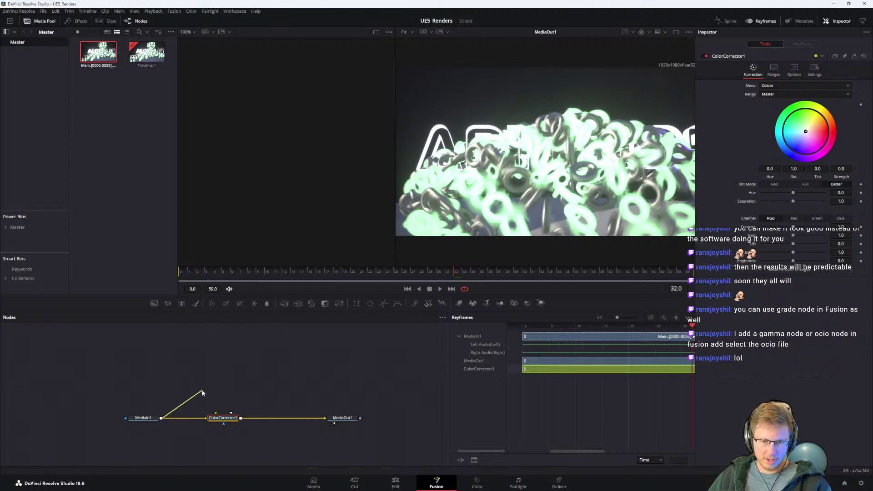
pyautogui.moveTo(340, 303); pyautogui.dragTo(211, 385)
pyautogui.moveTo(161, 417); pyautogui.dragTo(207, 379)
pyautogui.moveTo(161, 417); pyautogui.dragTo(223, 392)
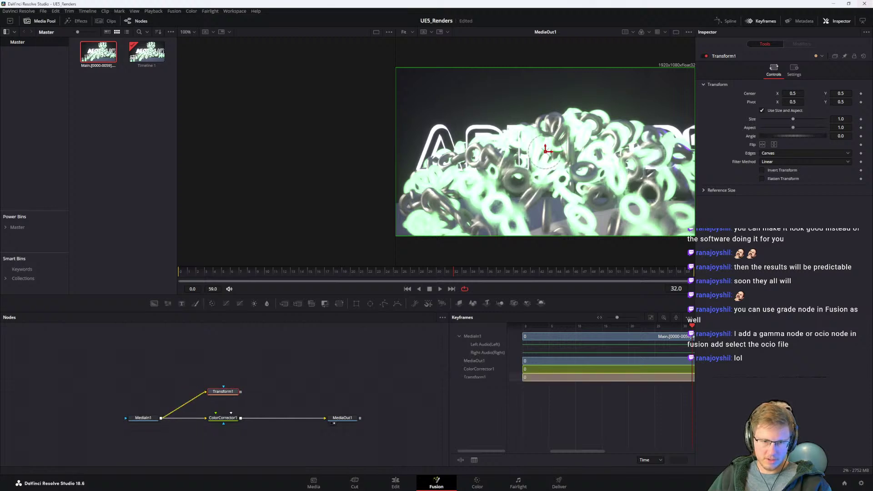
# Step: Disable Use Size and Aspect on Transform1, set its X Size to 1.021, and limit its processing to the red and alpha channels
pyautogui.click(847, 111)
pyautogui.moveTo(846, 119); pyautogui.dragTo(847, 118)
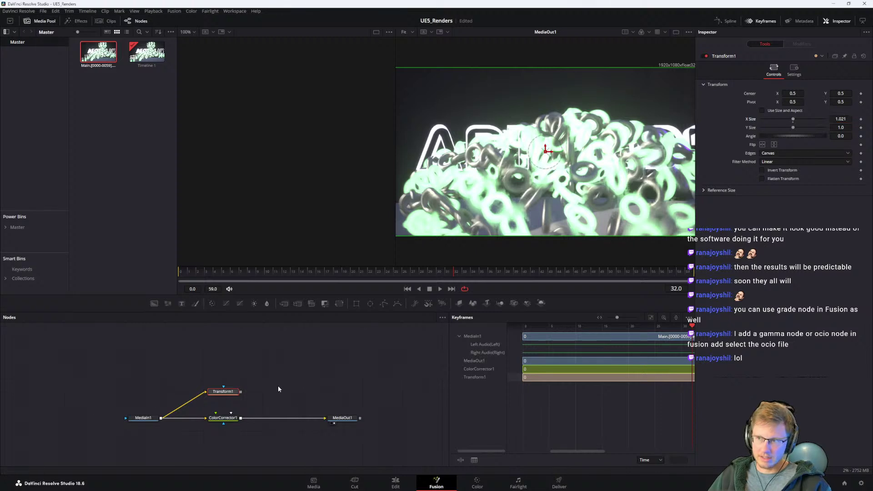
pyautogui.moveTo(285, 387); pyautogui.dragTo(255, 390, button='middle')
pyautogui.click(793, 71)
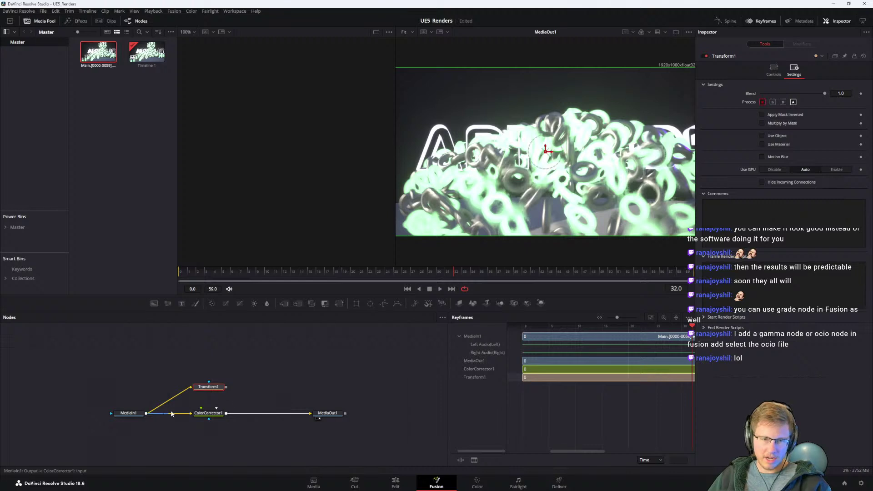
# Step: Paste a copy of Transform1 below ColorCorrector1, connect MediaIn1 to it, and limit its processing to the green and alpha channels
pyautogui.hotkey('ctrl', 'v')
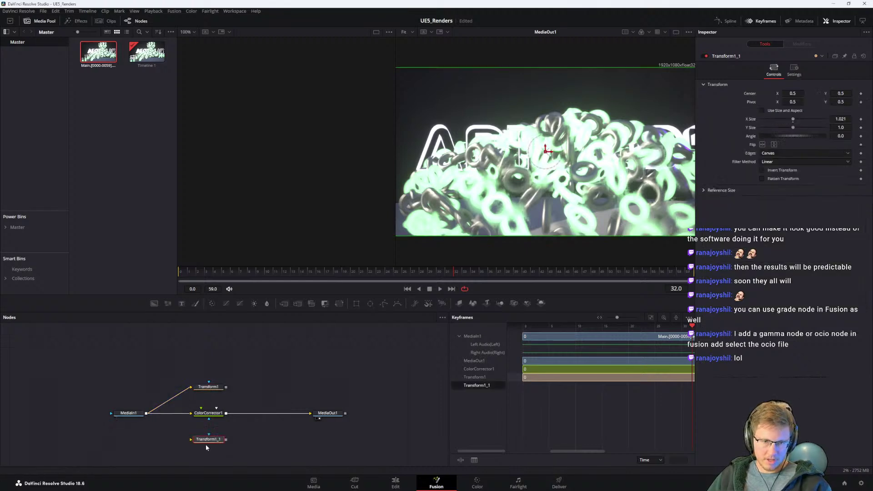
pyautogui.moveTo(148, 415); pyautogui.dragTo(198, 443)
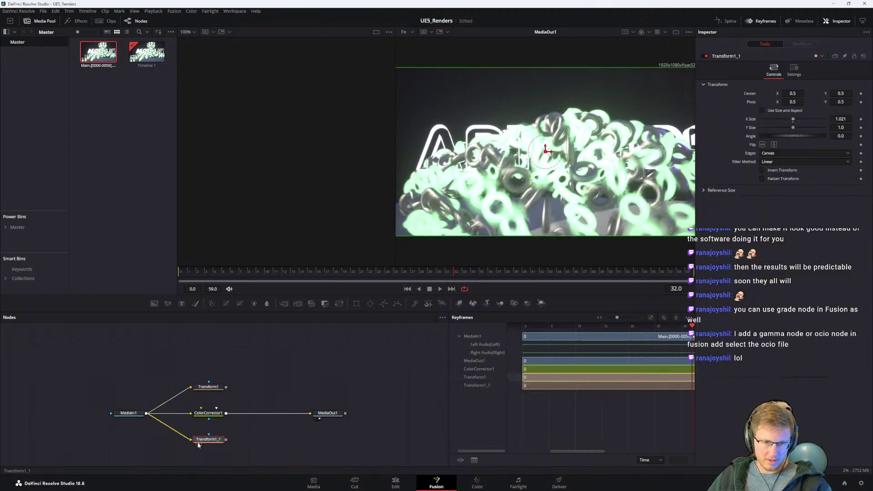
pyautogui.click(793, 70)
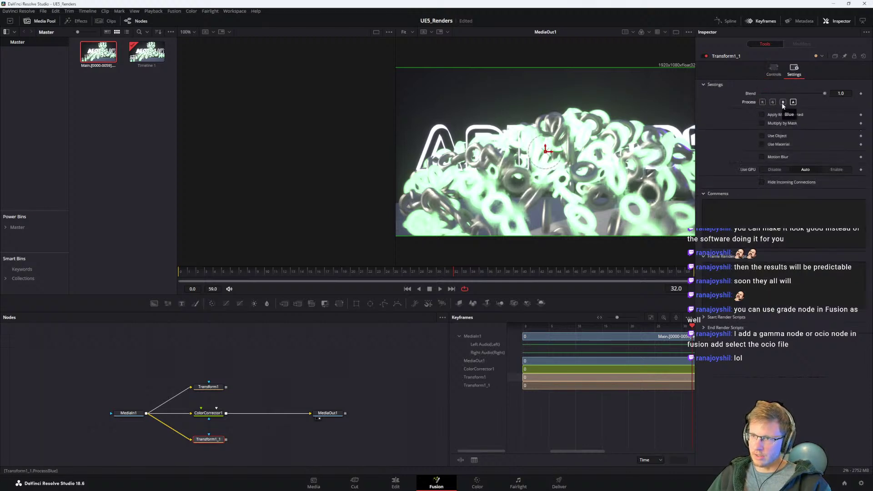
pyautogui.click(772, 102)
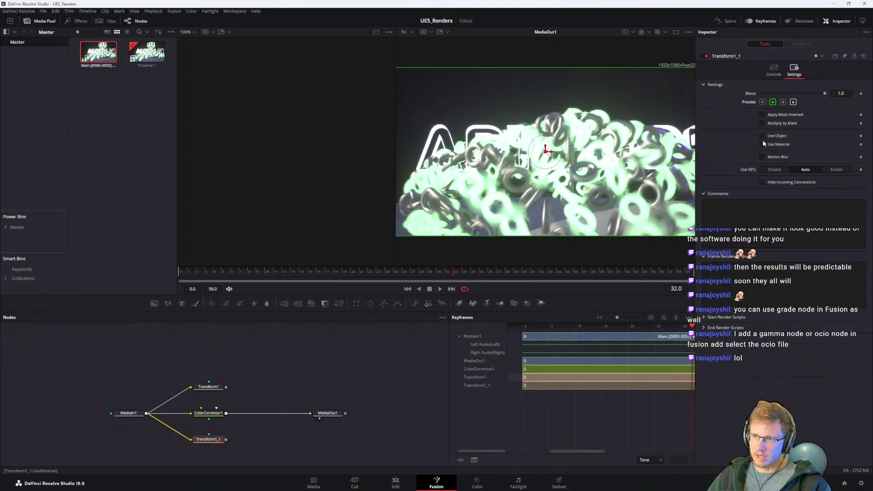
# Step: Insert a MultiMerge node between ColorCorrector1 and MediaOut1 and connect both Transform nodes to it
pyautogui.click(206, 387)
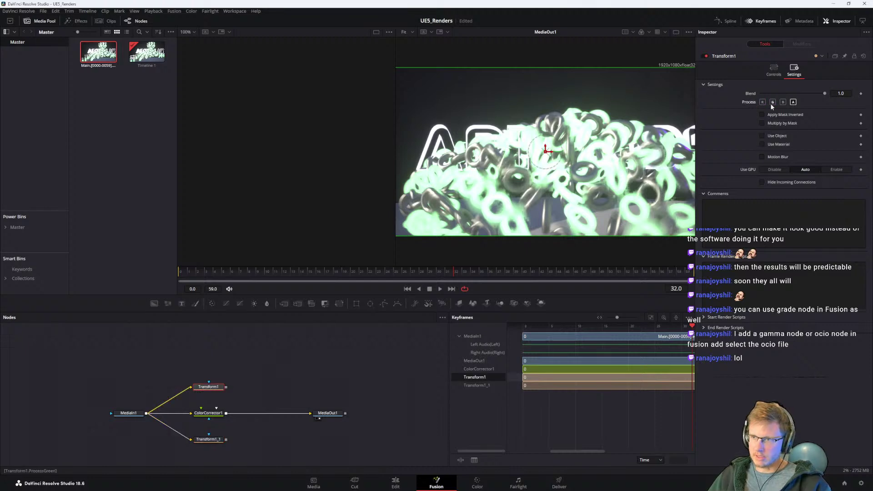
pyautogui.click(773, 69)
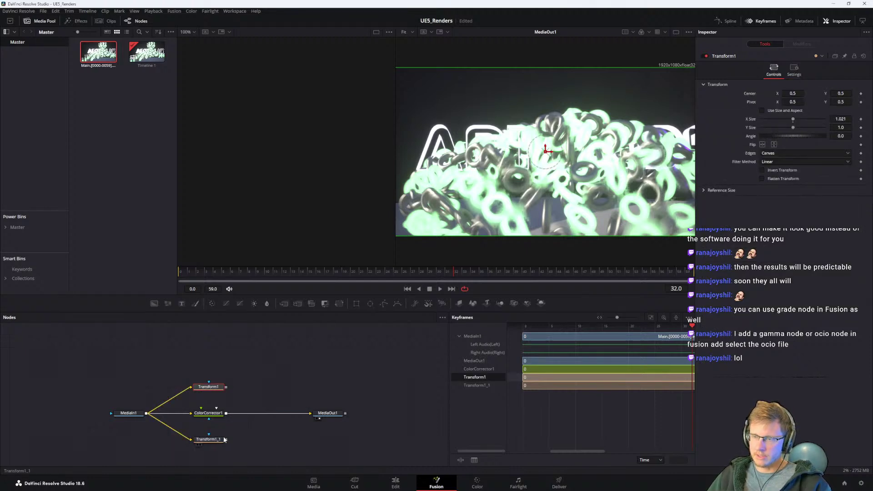
pyautogui.moveTo(226, 439)
pyautogui.mouseDown()
pyautogui.moveTo(227, 416)
pyautogui.moveTo(240, 436)
pyautogui.mouseUp()
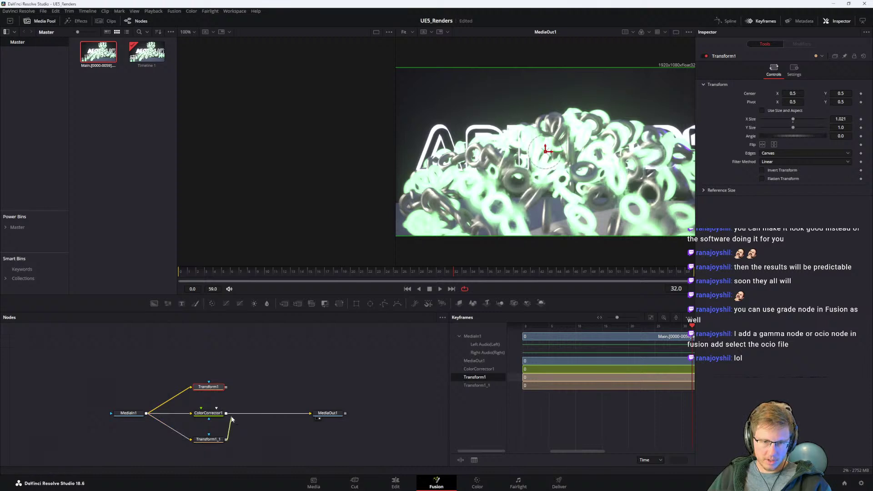
pyautogui.click(272, 410)
pyautogui.hotkey('shift', 'space')
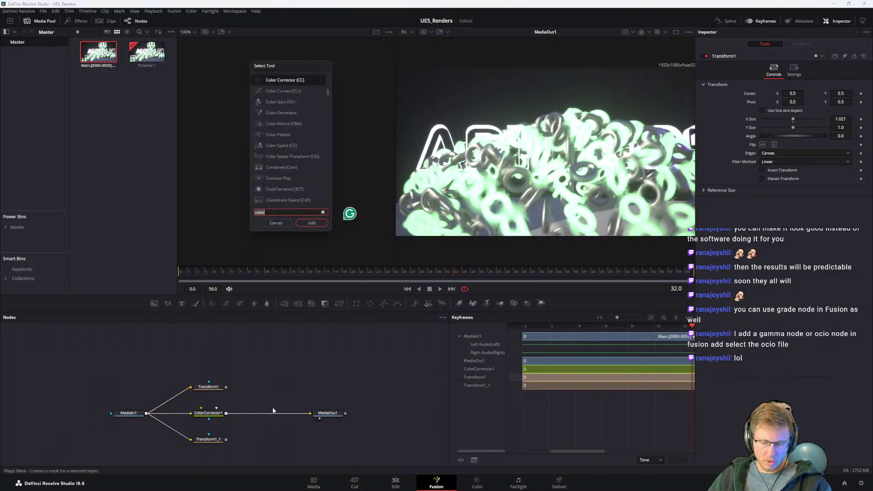
pyautogui.write('multi')
pyautogui.press('Return')
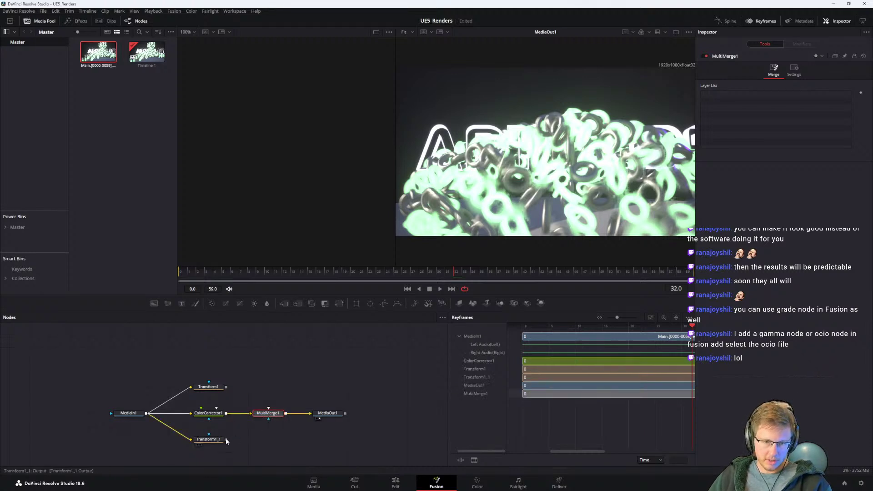
pyautogui.moveTo(226, 439); pyautogui.dragTo(268, 419)
pyautogui.moveTo(226, 387); pyautogui.dragTo(261, 410)
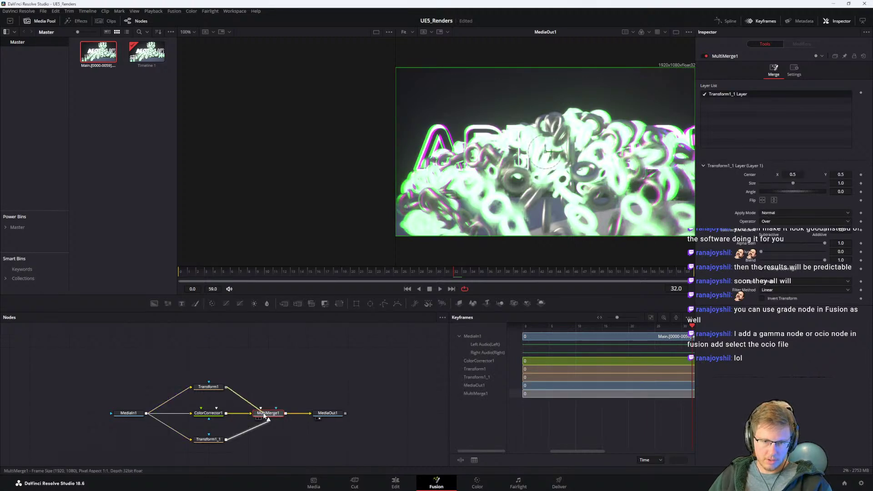
# Step: Set the apply mode of MultiMerge1's Transform1 layer to Lighten
pyautogui.click(210, 386)
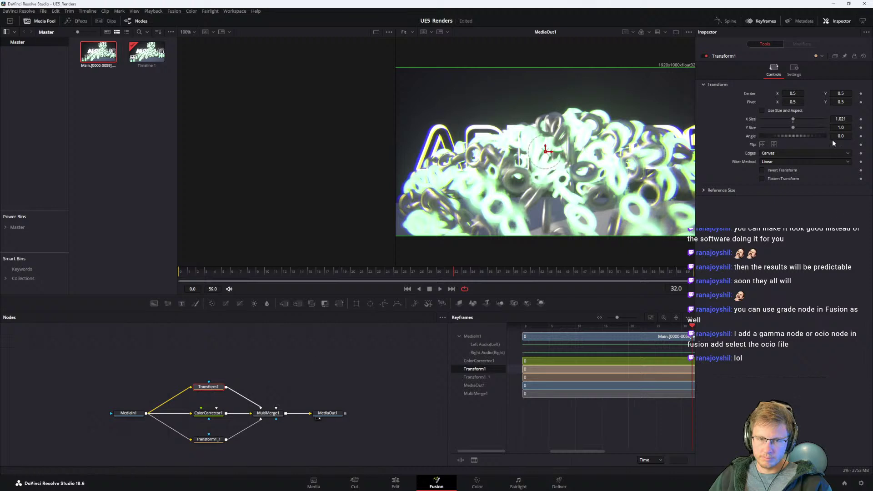
pyautogui.click(267, 413)
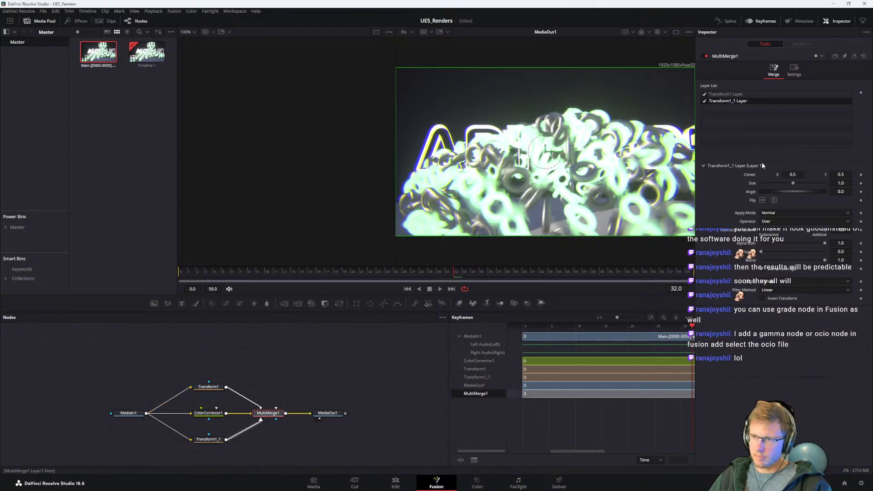
pyautogui.click(732, 94)
pyautogui.click(733, 101)
pyautogui.click(733, 94)
pyautogui.click(777, 212)
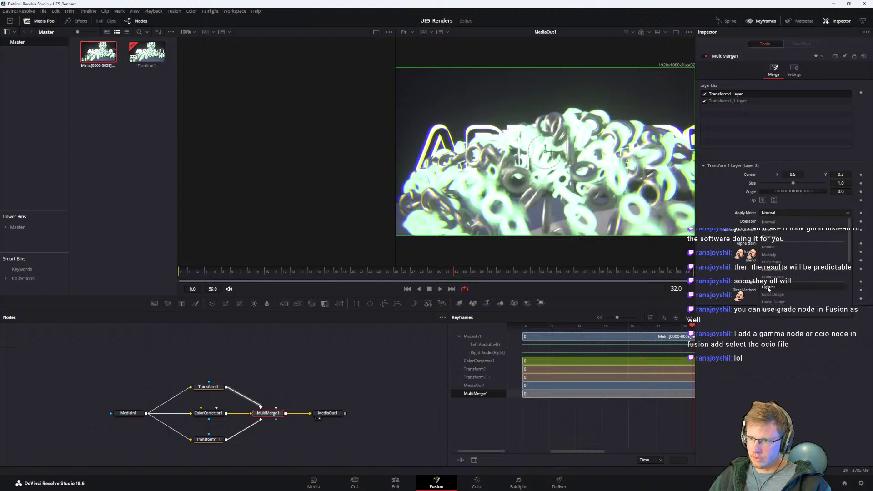
pyautogui.click(768, 287)
# Step: Set the apply mode of MultiMerge1's Transform1_1 layer to Lighten and play back the result
pyautogui.click(208, 439)
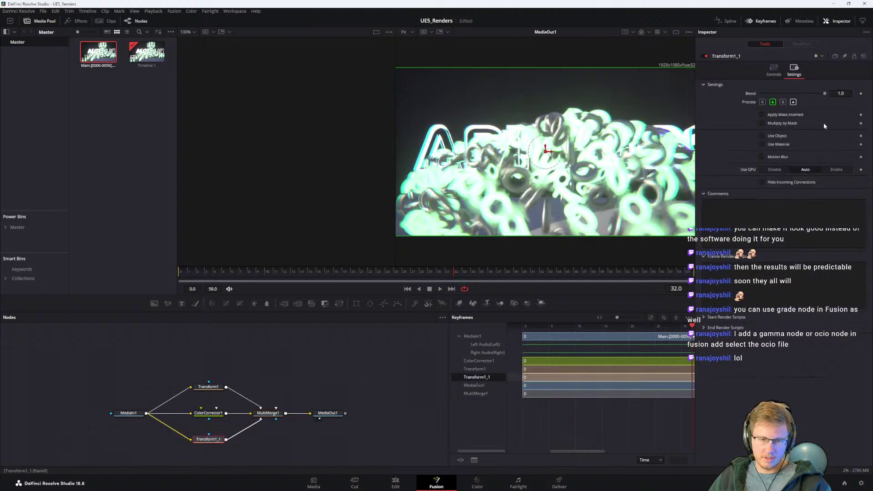
pyautogui.click(268, 413)
pyautogui.click(736, 101)
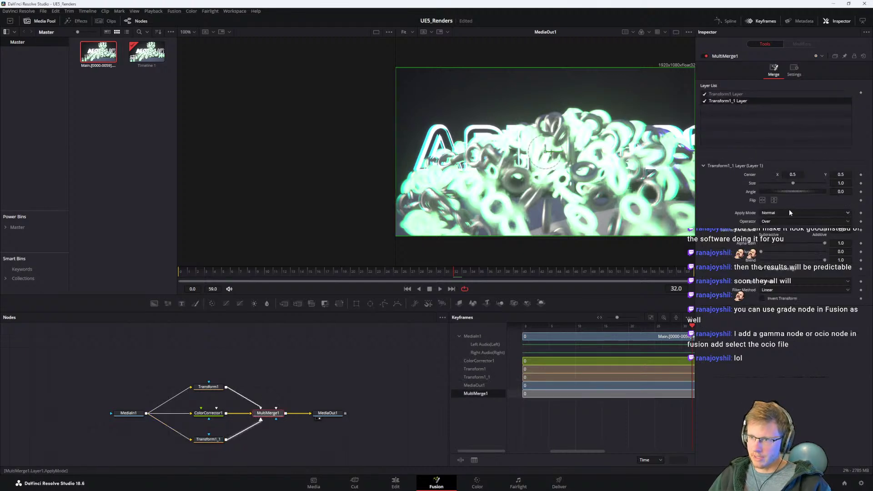
pyautogui.click(802, 213)
pyautogui.click(605, 201)
pyautogui.moveTo(588, 200); pyautogui.dragTo(584, 188, button='middle')
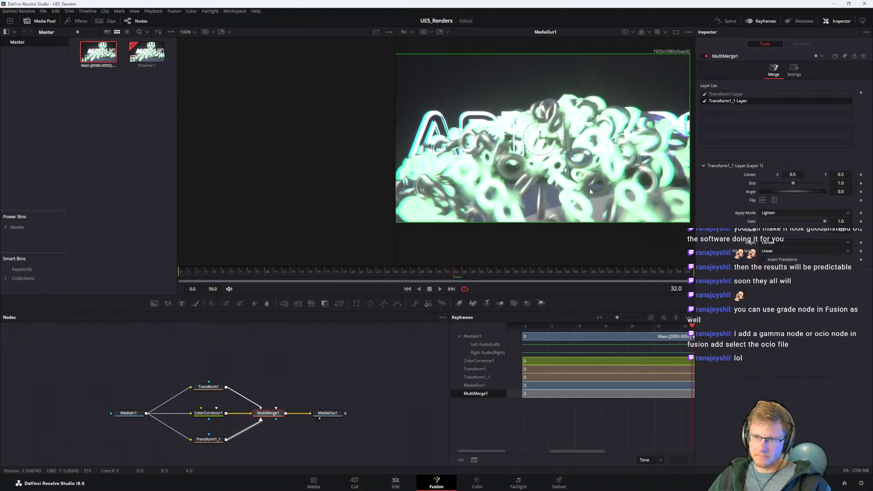
pyautogui.keyDown('ctrl'); pyautogui.scroll(-2, 585, 187); pyautogui.keyUp('ctrl')
pyautogui.press('space')
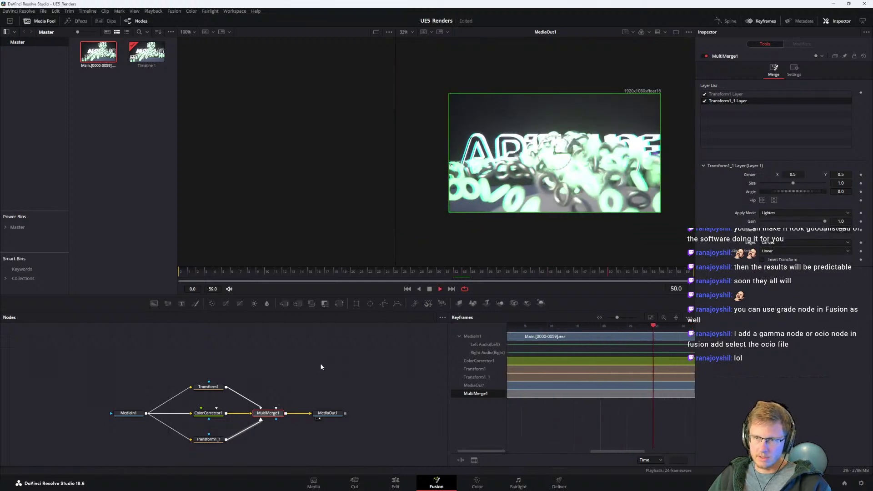
pyautogui.click(302, 391)
pyautogui.press('space')
# Step: Spread the two Transform nodes away from ColorCorrector1 and connect a new Ellipse mask to Transform1
pyautogui.moveTo(215, 440); pyautogui.dragTo(207, 465)
pyautogui.moveTo(215, 387); pyautogui.dragTo(221, 359)
pyautogui.moveTo(289, 366); pyautogui.dragTo(290, 340, button='middle')
pyautogui.moveTo(370, 304); pyautogui.dragTo(234, 341)
pyautogui.moveTo(265, 353); pyautogui.dragTo(283, 409, button='middle')
pyautogui.moveTo(256, 389); pyautogui.dragTo(233, 392)
pyautogui.click(231, 391)
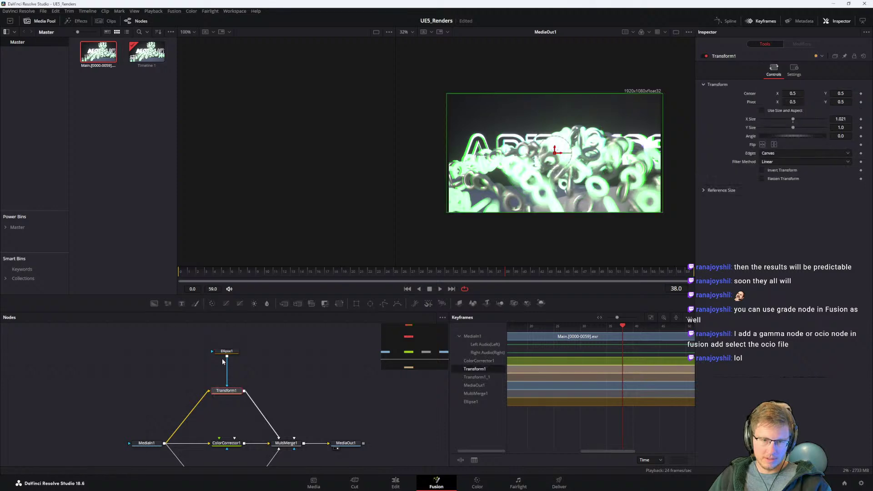
# Step: Rotate the Ellipse1 mask to about -5.77 degrees and set its Soft Edge to 0.0802
pyautogui.click(225, 352)
pyautogui.scroll(-3, 314, 377)
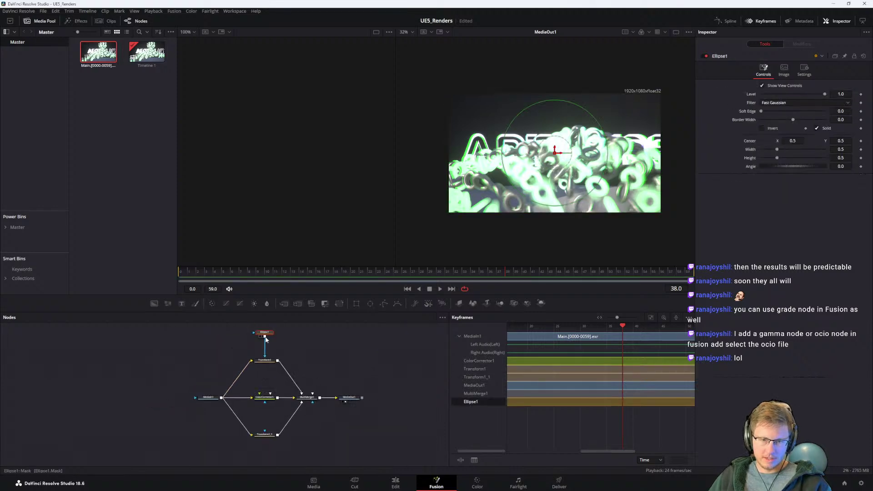
pyautogui.moveTo(568, 143); pyautogui.dragTo(570, 147)
pyautogui.click(786, 113)
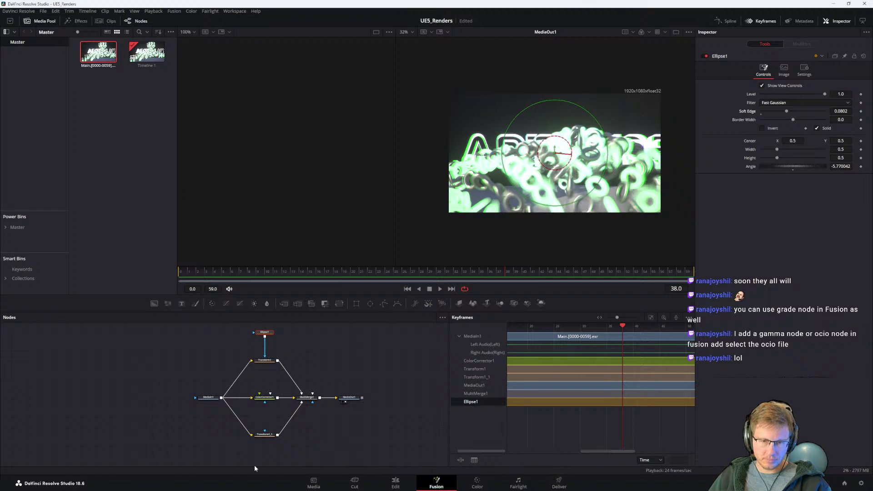
# Step: Paste the copied Transform node below Transform1_1 and connect it to that node's mask input
pyautogui.hotkey('ctrl', 'v')
pyautogui.moveTo(286, 438); pyautogui.dragTo(278, 412)
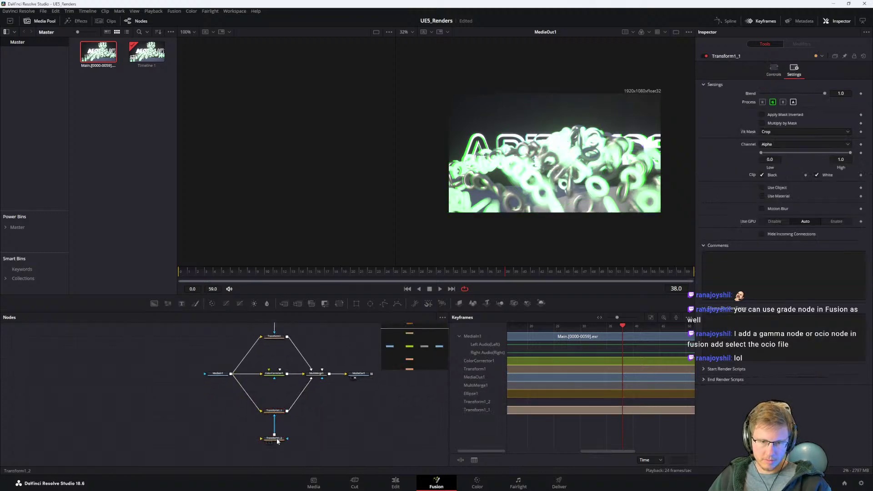
# Step: Load MultiMerge1 in the viewer at frame 20 and invert the Ellipse1 mask
pyautogui.moveTo(320, 393); pyautogui.dragTo(312, 418, button='middle')
pyautogui.moveTo(309, 400); pyautogui.dragTo(563, 184)
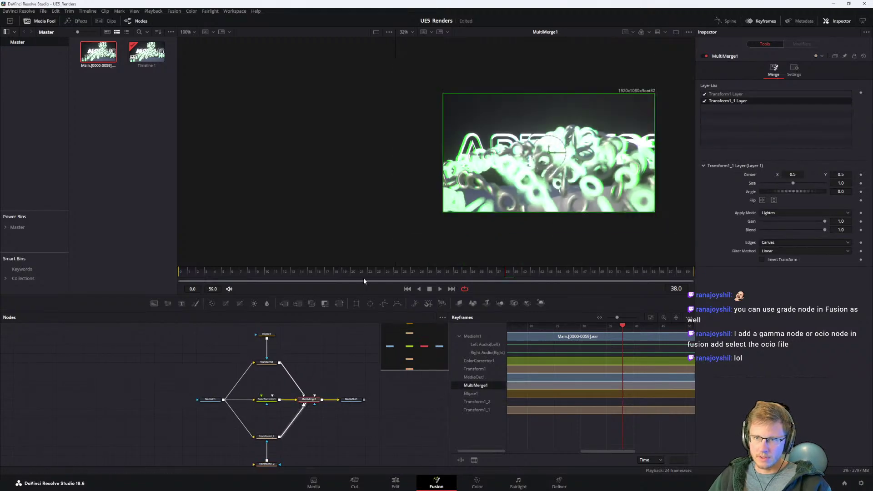
pyautogui.click(278, 269)
pyautogui.moveTo(278, 269); pyautogui.dragTo(359, 272)
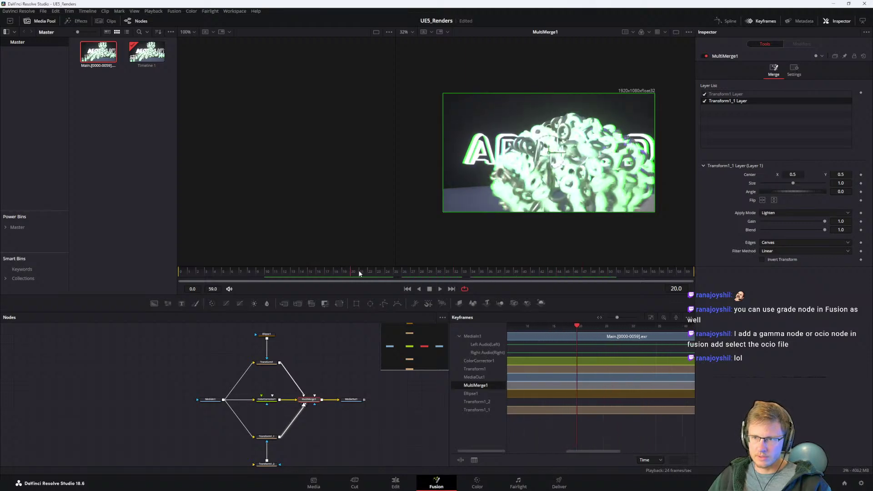
pyautogui.click(267, 335)
pyautogui.click(252, 335)
pyautogui.click(267, 335)
pyautogui.click(763, 128)
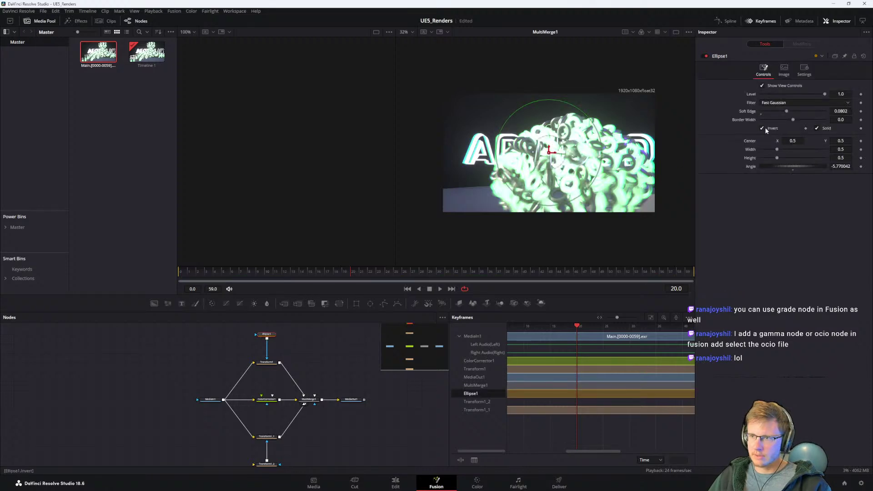
# Step: Delete the pasted Transform1_2 node connected to Transform1_1's mask input
pyautogui.click(265, 464)
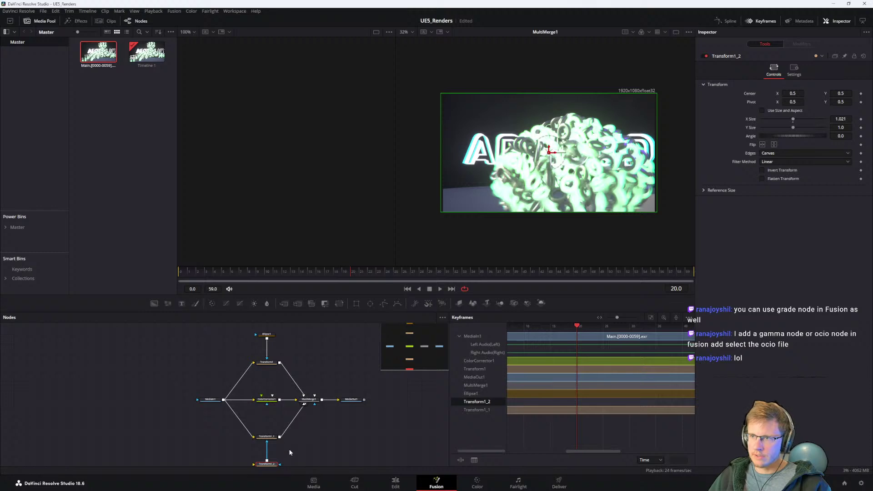
pyautogui.click(295, 454)
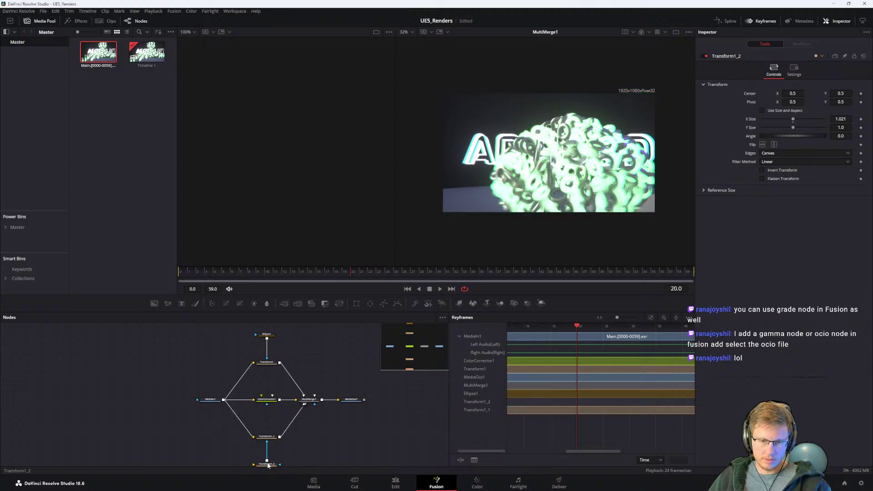
pyautogui.click(269, 464)
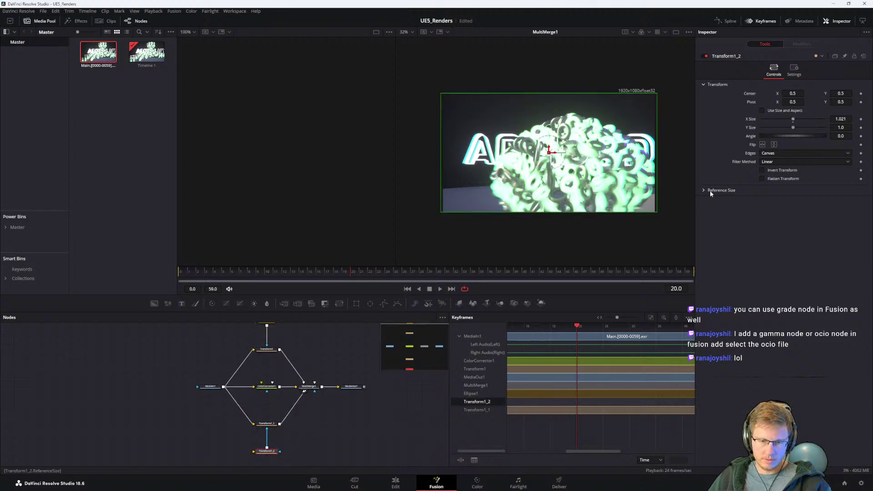
pyautogui.click(794, 70)
pyautogui.click(773, 71)
pyautogui.click(289, 440)
pyautogui.click(266, 455)
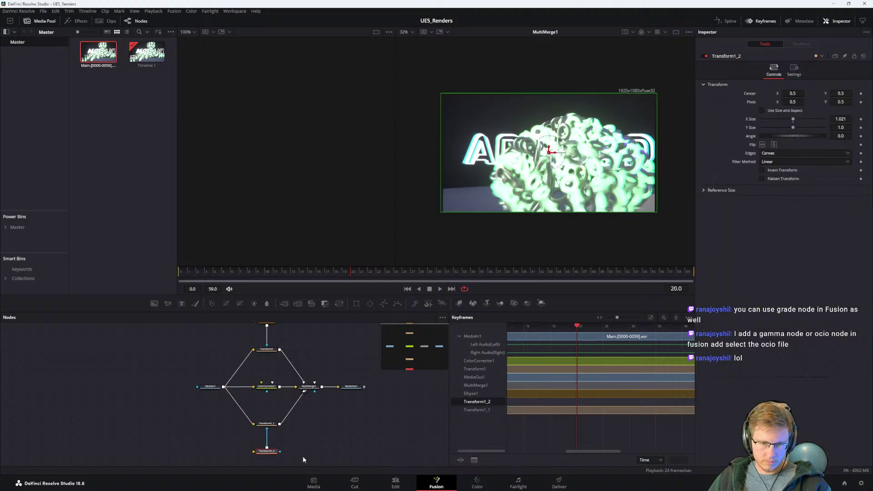
pyautogui.press('Delete')
# Step: Paste a copy of Ellipse1 below Transform1_1 and connect it as that node's mask
pyautogui.scroll(2, 265, 347)
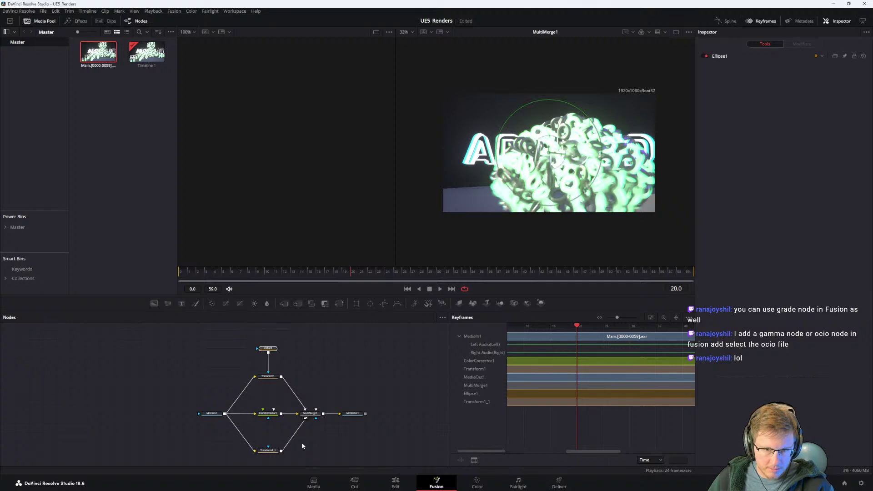
pyautogui.scroll(-2, 280, 421)
pyautogui.hotkey('ctrl', 'v')
pyautogui.moveTo(287, 409); pyautogui.dragTo(252, 431)
pyautogui.click(403, 393)
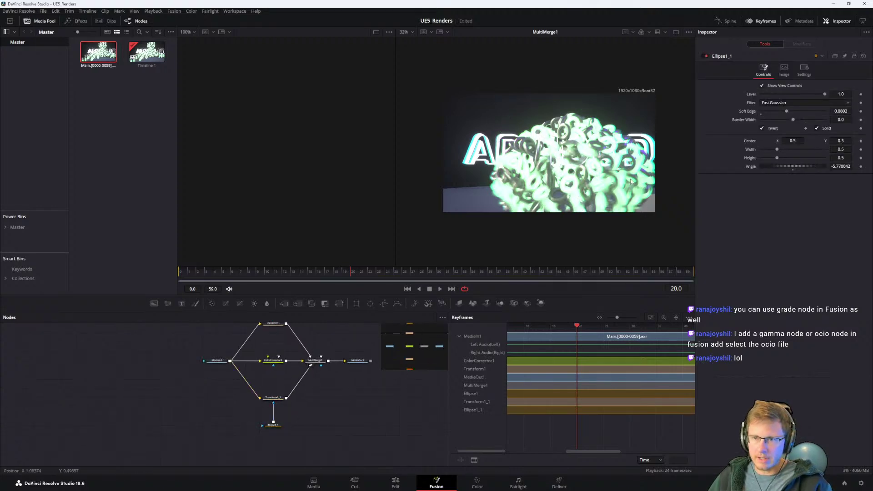
pyautogui.moveTo(349, 401); pyautogui.dragTo(350, 417, button='middle')
pyautogui.moveTo(329, 432); pyautogui.dragTo(239, 452)
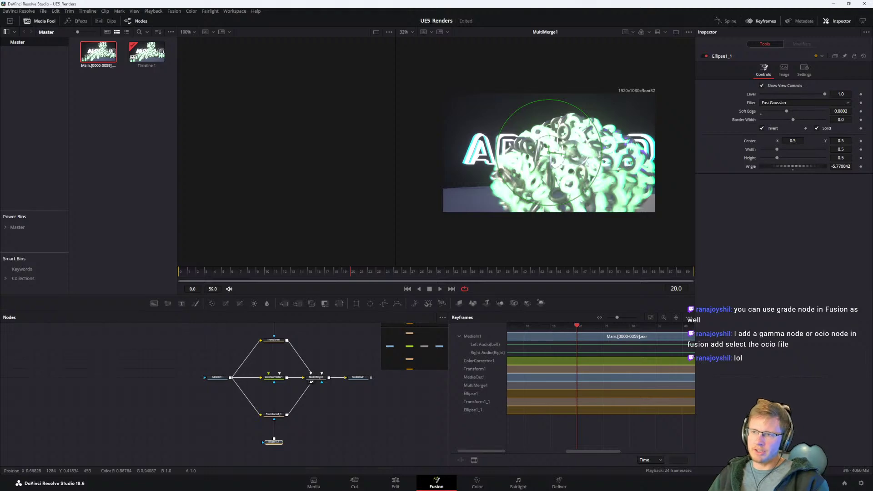
# Step: Try different process channels on Transform1_1, settling on green, blue and alpha
pyautogui.keyDown('ctrl'); pyautogui.scroll(2, 481, 162); pyautogui.keyUp('ctrl')
pyautogui.keyDown('ctrl'); pyautogui.scroll(2, 481, 161); pyautogui.keyUp('ctrl')
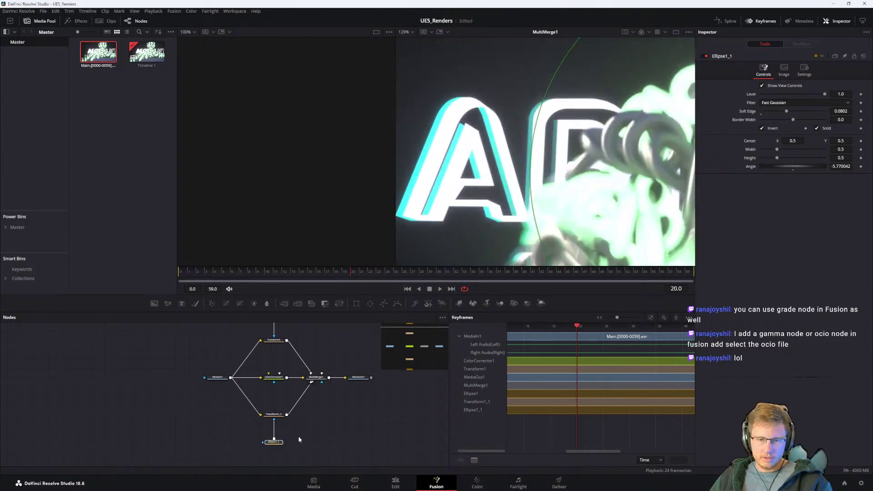
pyautogui.click(273, 414)
pyautogui.click(794, 69)
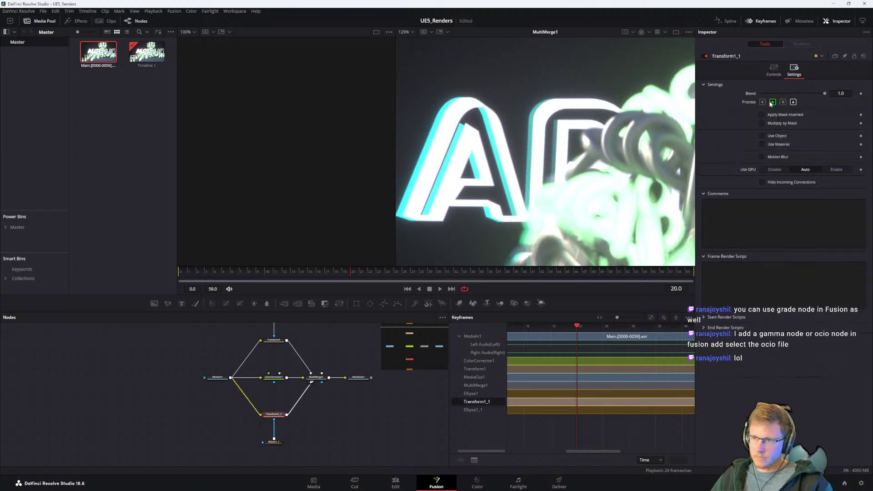
pyautogui.click(773, 102)
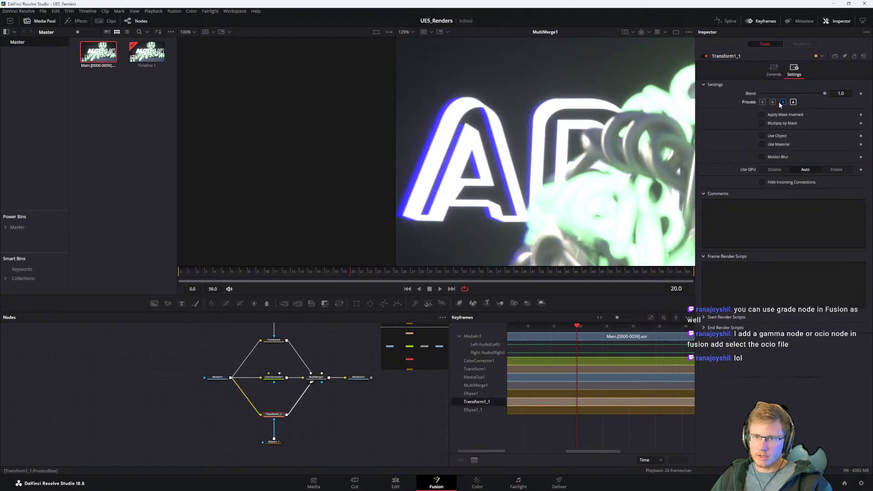
pyautogui.click(772, 102)
pyautogui.click(763, 102)
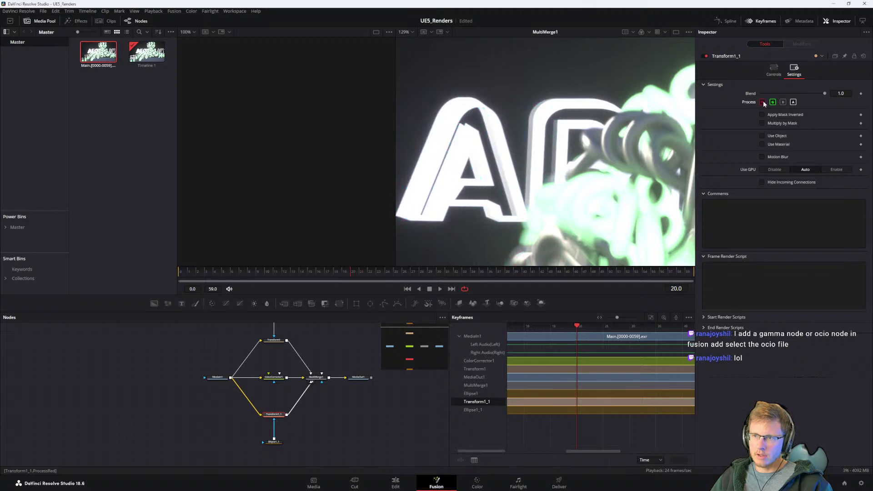
pyautogui.click(764, 102)
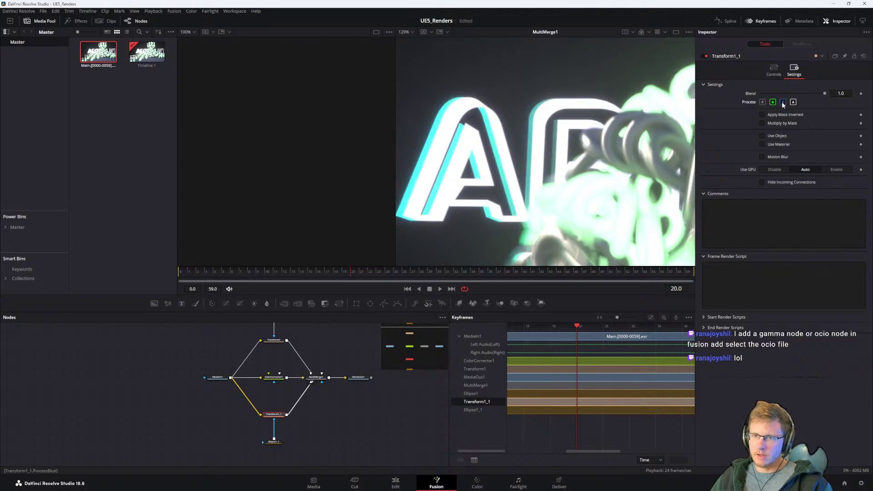
pyautogui.click(277, 415)
pyautogui.click(277, 416)
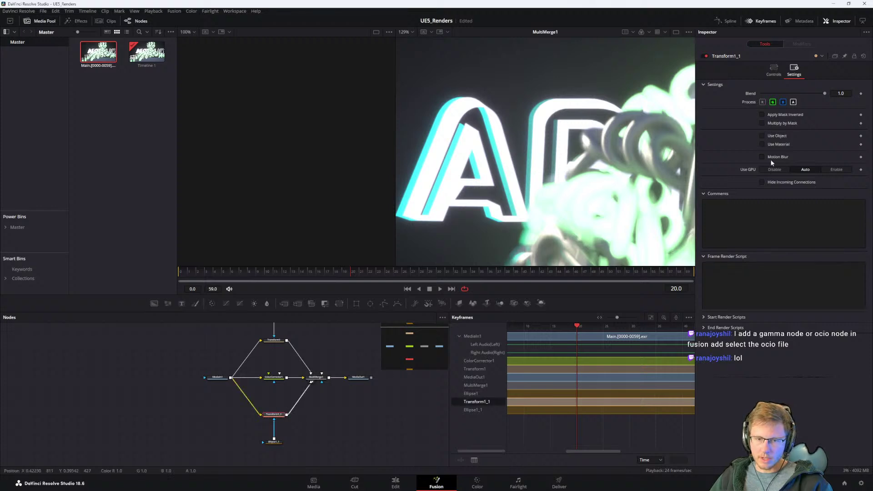
# Step: Enable Use Size and Aspect on Transform1_1 and set its Size to 0.99
pyautogui.click(774, 69)
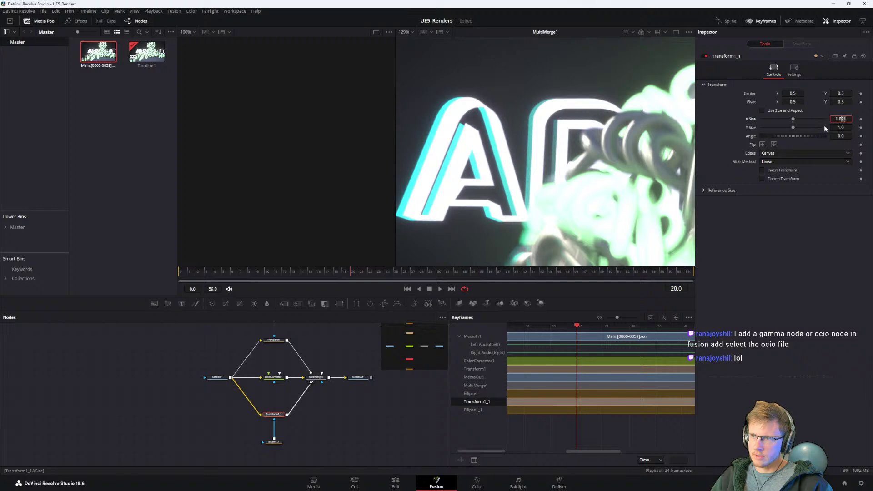
pyautogui.click(761, 110)
pyautogui.click(841, 119)
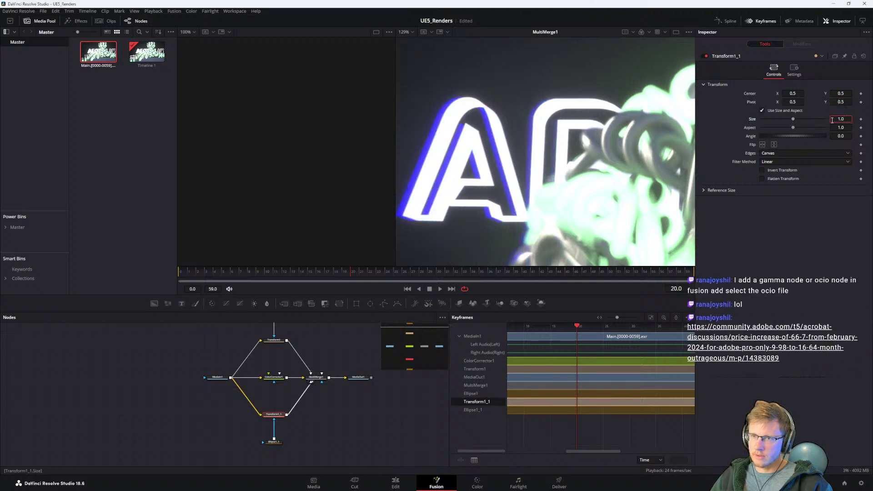
pyautogui.moveTo(793, 119); pyautogui.dragTo(792, 119)
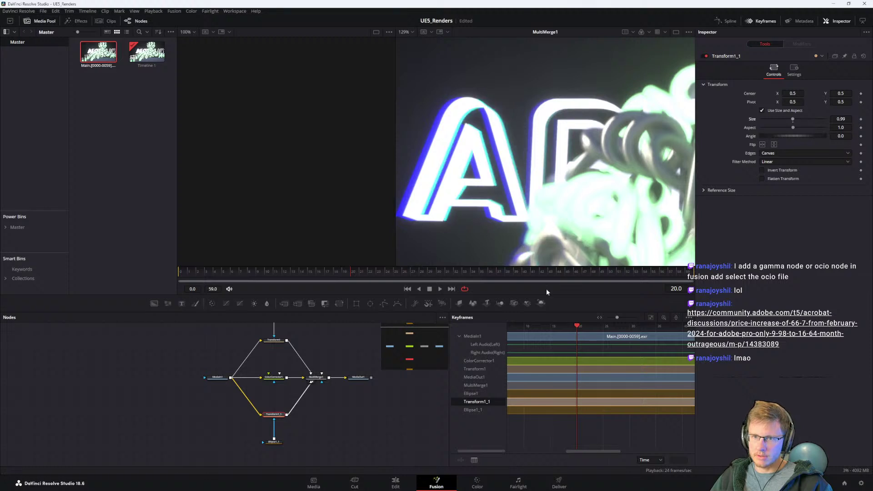
# Step: Set Transform1's X Size to 1.007 and play back the whole composite
pyautogui.scroll(2, 287, 384)
pyautogui.click(277, 365)
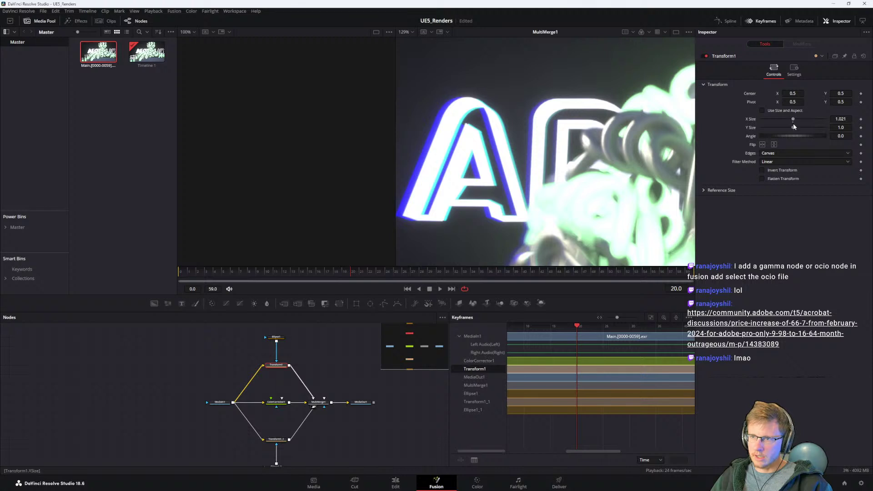
pyautogui.moveTo(793, 121); pyautogui.dragTo(793, 120)
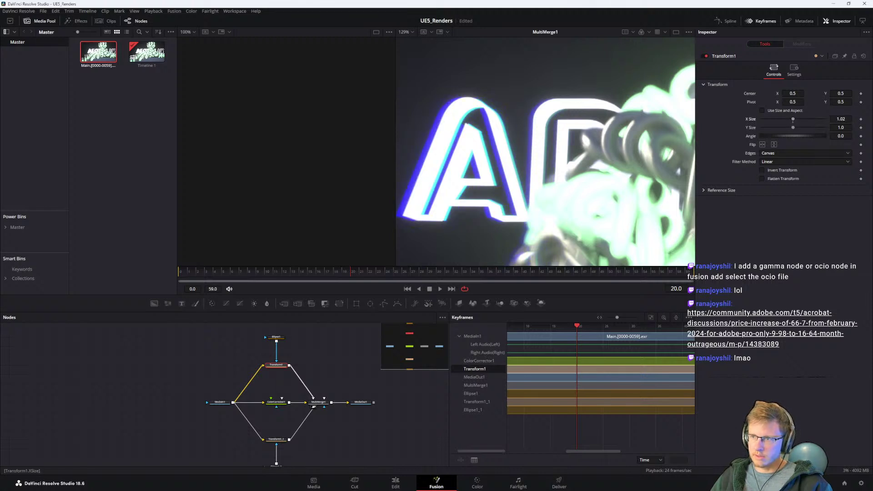
pyautogui.moveTo(840, 119); pyautogui.dragTo(835, 119)
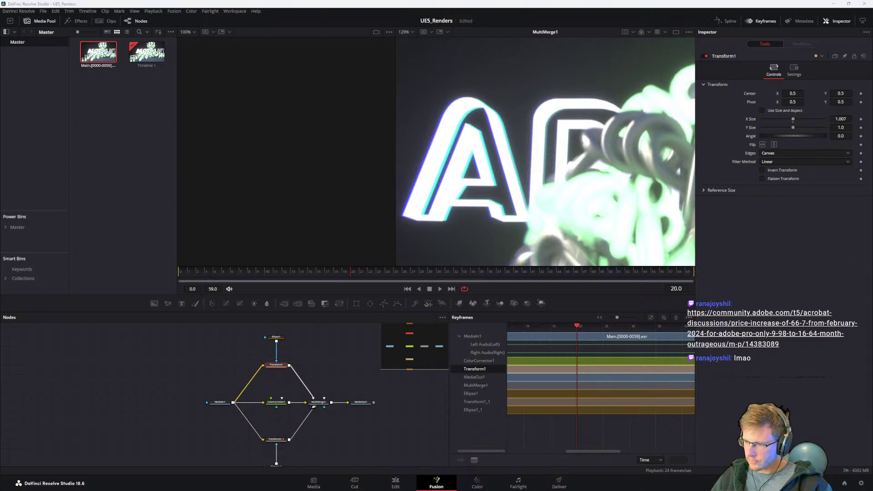
pyautogui.keyDown('ctrl'); pyautogui.scroll(-10, 537, 213); pyautogui.keyUp('ctrl')
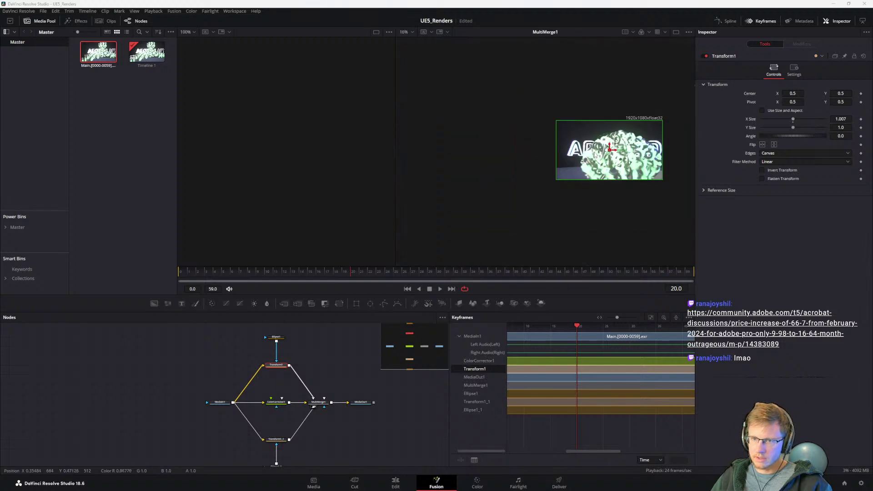
pyautogui.keyDown('ctrl'); pyautogui.scroll(5, 537, 213); pyautogui.keyUp('ctrl')
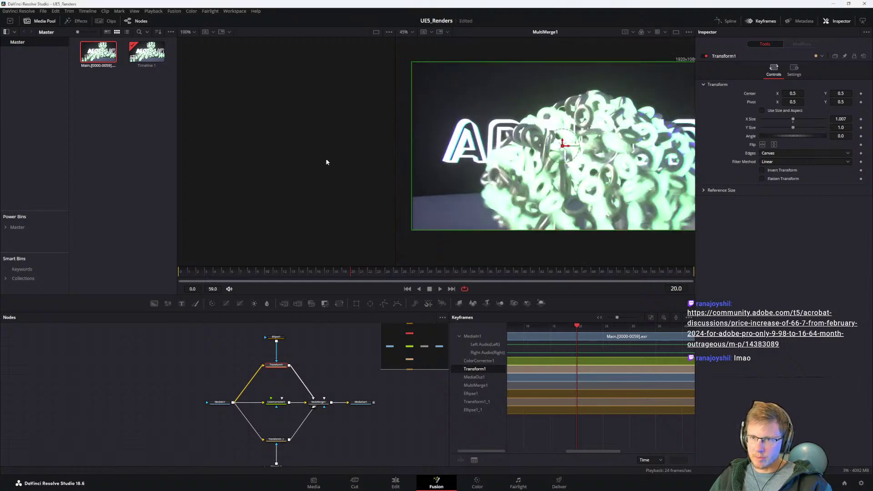
pyautogui.press('space')
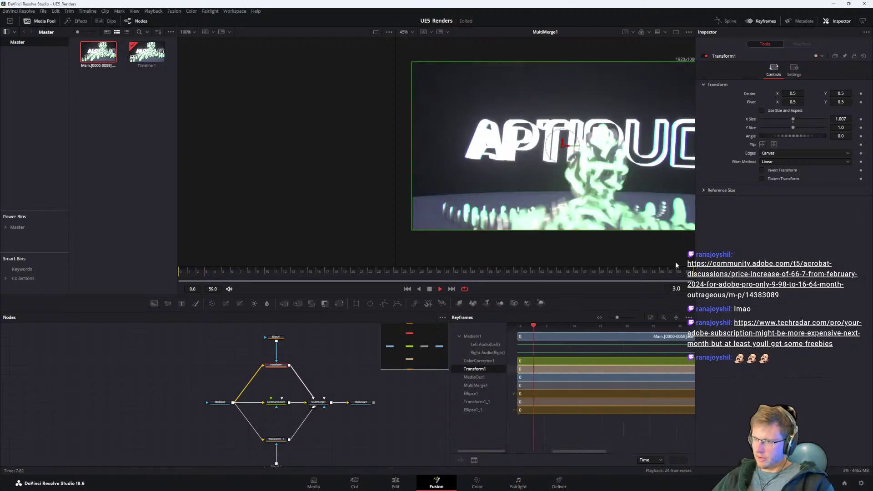
pyautogui.click(328, 378)
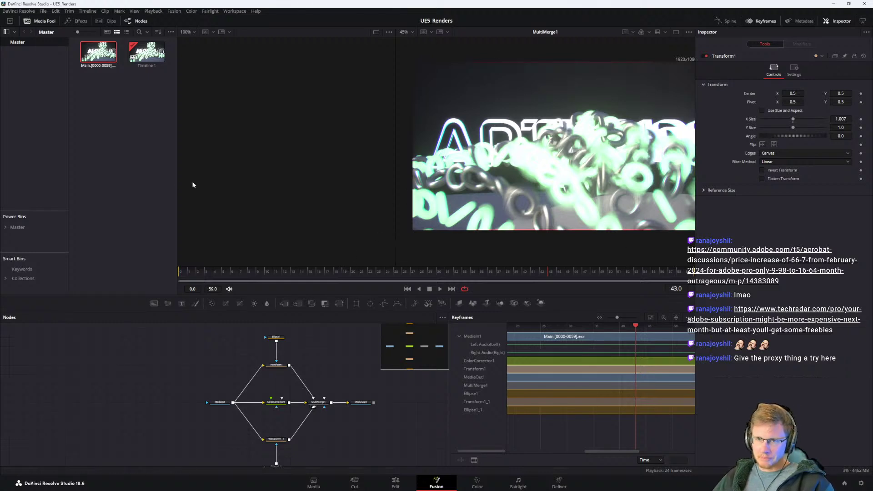
# Step: Enable Proxy and Auto Proxy for Fusion playback
pyautogui.rightClick(182, 273)
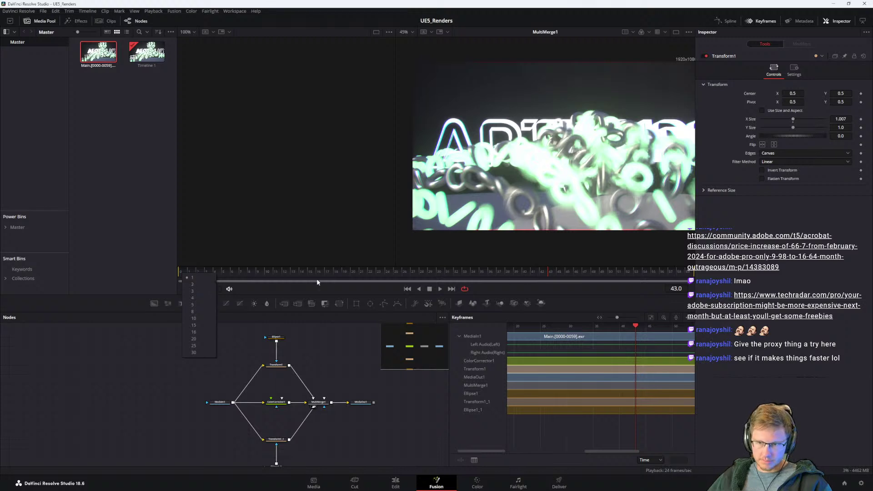
pyautogui.rightClick(525, 287)
pyautogui.click(536, 308)
pyautogui.rightClick(531, 289)
pyautogui.click(543, 313)
pyautogui.rightClick(528, 291)
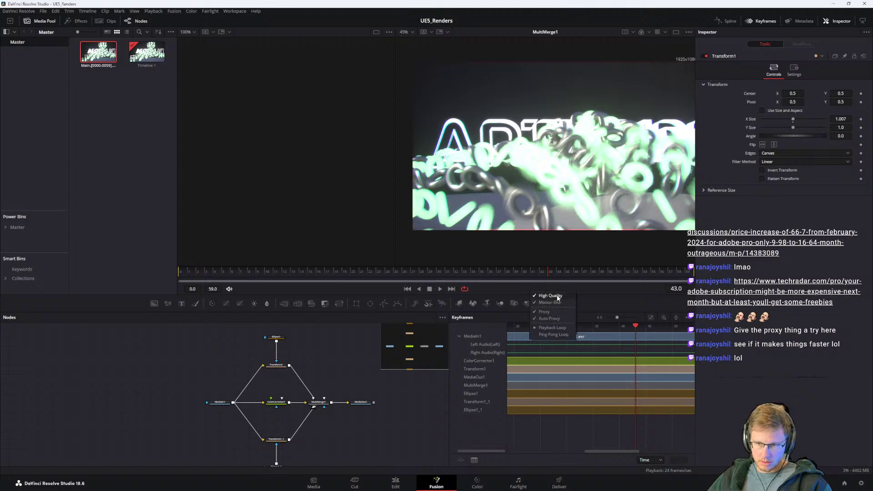
pyautogui.click(511, 281)
# Step: Find the playback caching options and change the Render Cache mode
pyautogui.click(211, 10)
pyautogui.click(227, 10)
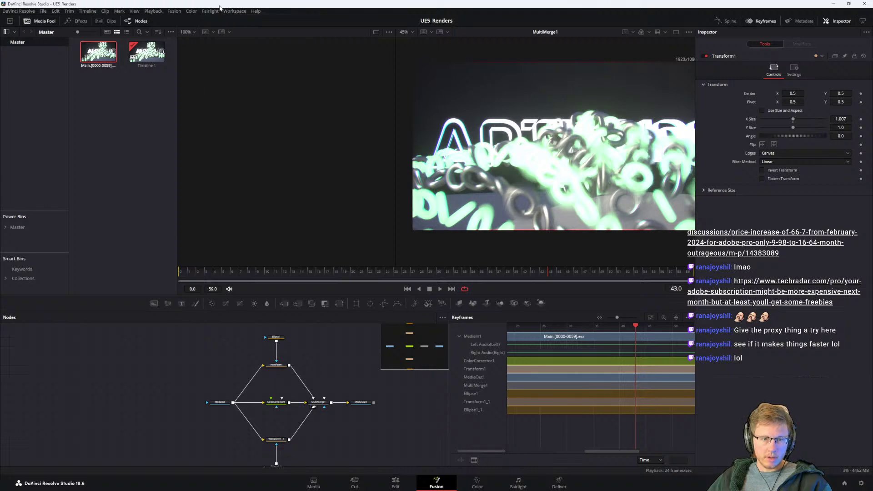
pyautogui.click(174, 11)
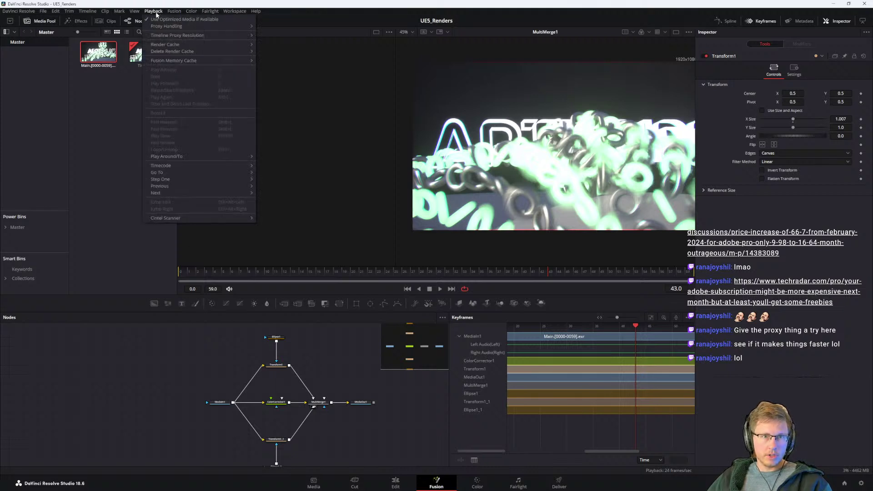
pyautogui.click(156, 13)
pyautogui.click(156, 12)
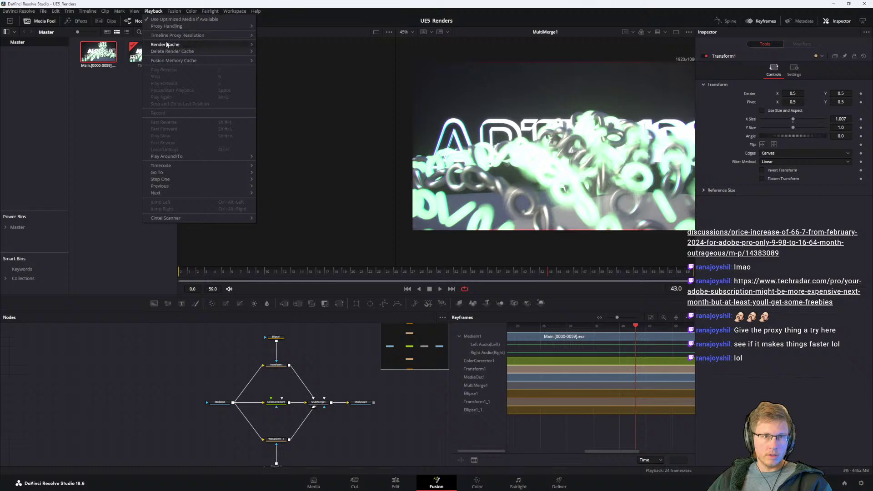
pyautogui.moveTo(167, 46)
pyautogui.click(273, 51)
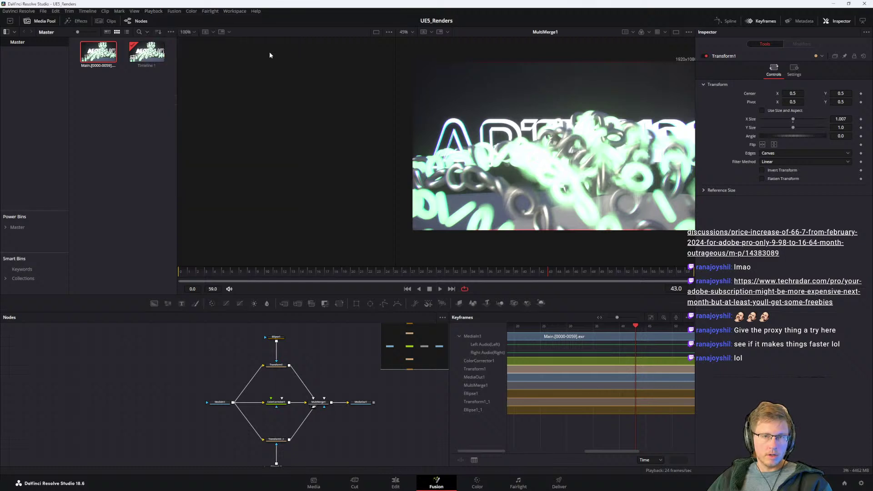
pyautogui.click(159, 10)
pyautogui.click(157, 12)
pyautogui.click(157, 12)
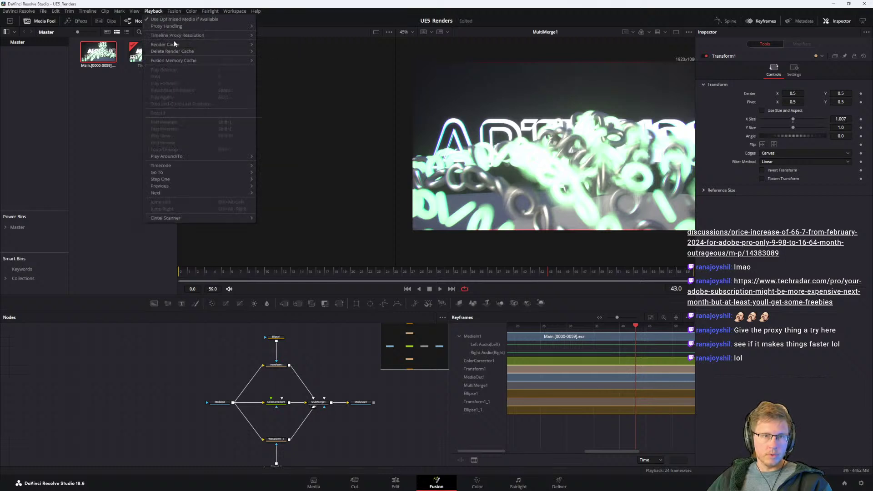
pyautogui.moveTo(176, 47)
pyautogui.click(262, 55)
# Step: Check the available Timeline Proxy Resolution levels and Fusion's proxy playback options
pyautogui.click(153, 11)
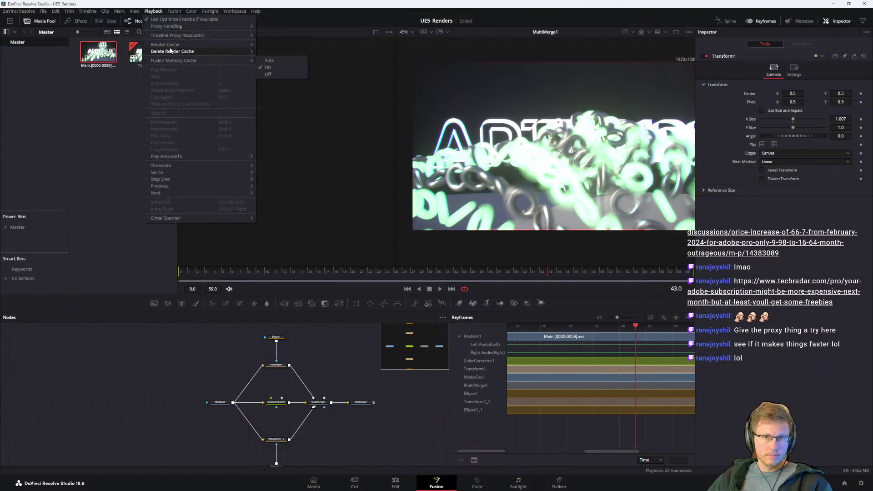
pyautogui.moveTo(171, 35)
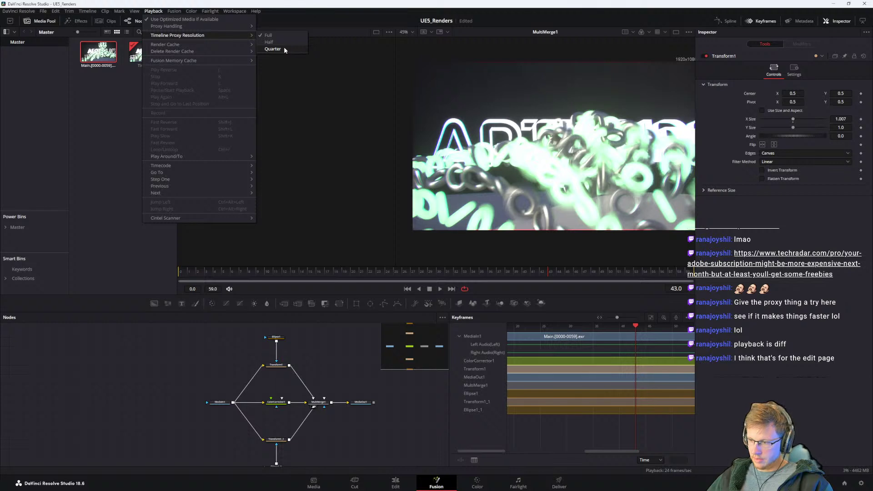
pyautogui.moveTo(171, 13)
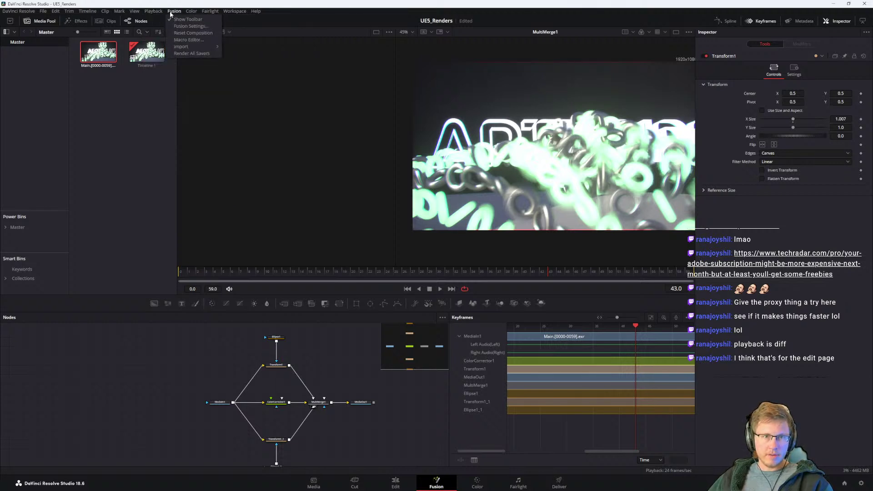
pyautogui.rightClick(568, 293)
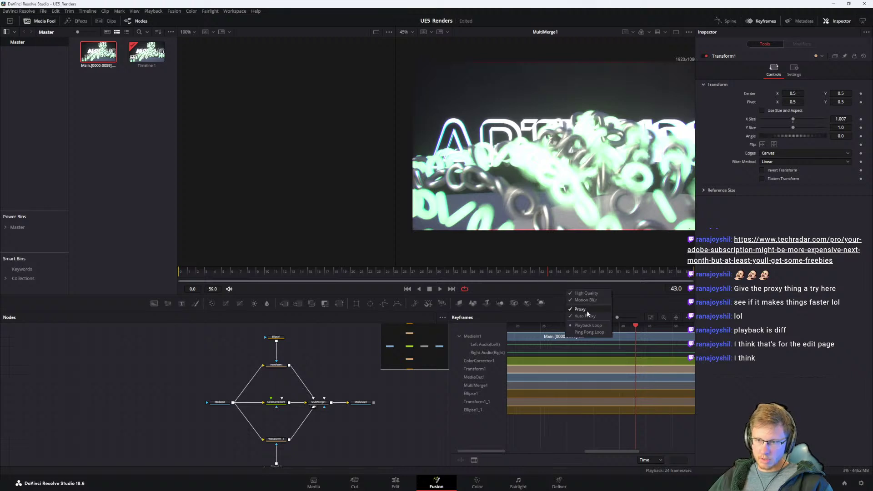
# Step: Try a Fusion proxy scale of 8, settle on 30, and save the project
pyautogui.rightClick(182, 272)
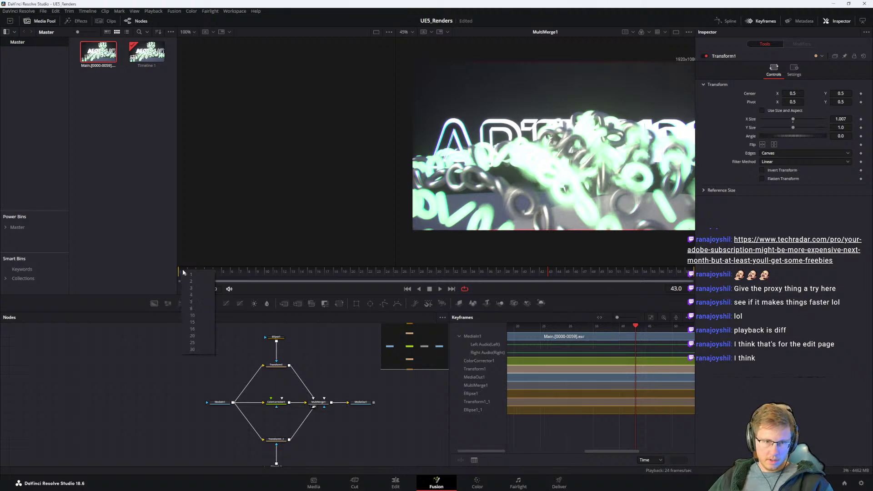
pyautogui.click(191, 309)
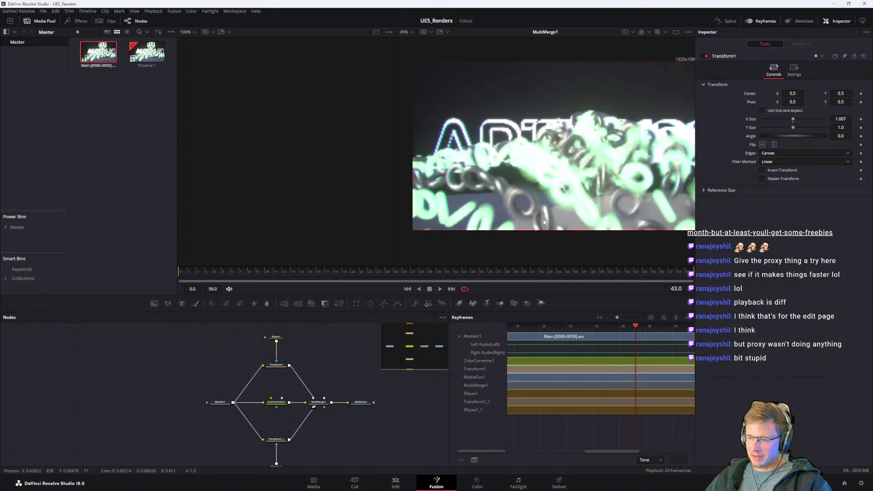
pyautogui.rightClick(182, 269)
pyautogui.click(196, 348)
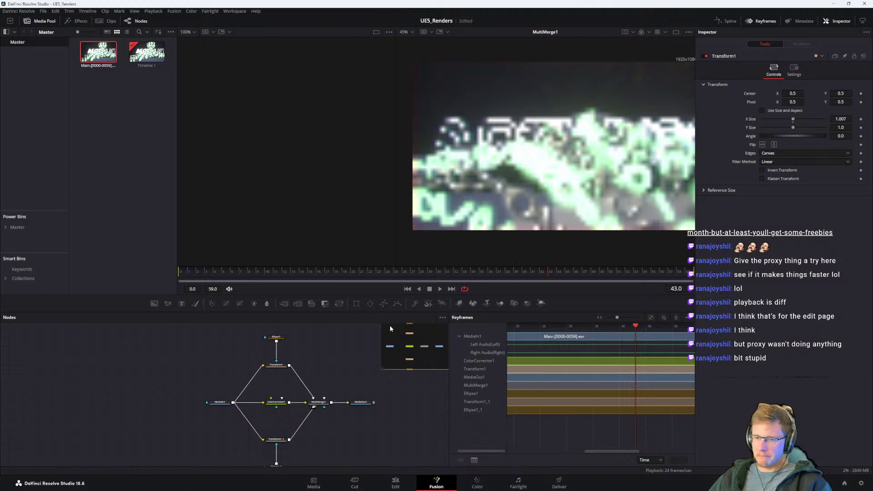
pyautogui.rightClick(182, 273)
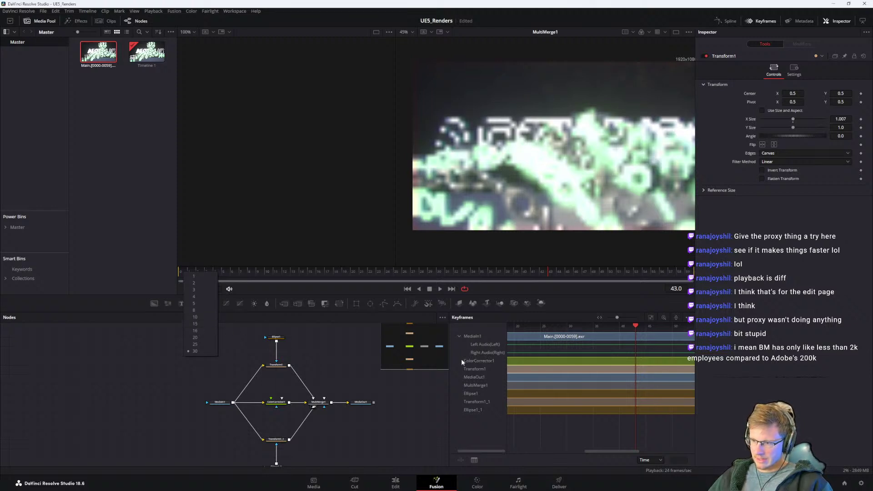
pyautogui.click(194, 317)
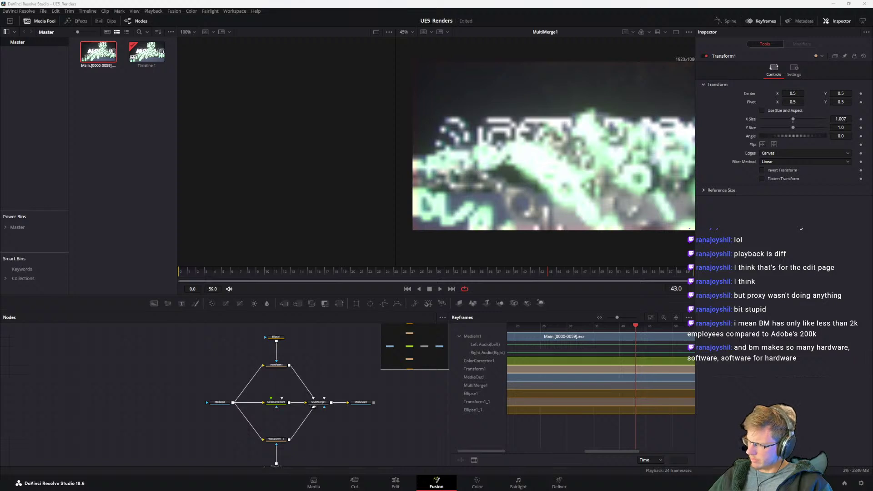
pyautogui.hotkey('ctrl', 's')
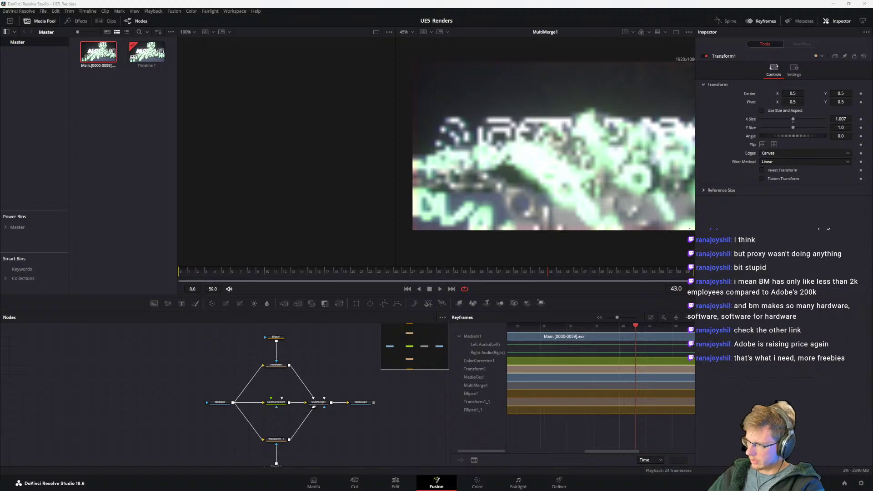
# Step: Bring the browser window with the TechRadar article on Adobe subscription prices into view and read its opening paragraphs
pyautogui.moveTo(787, 251); pyautogui.dragTo(688, 142)
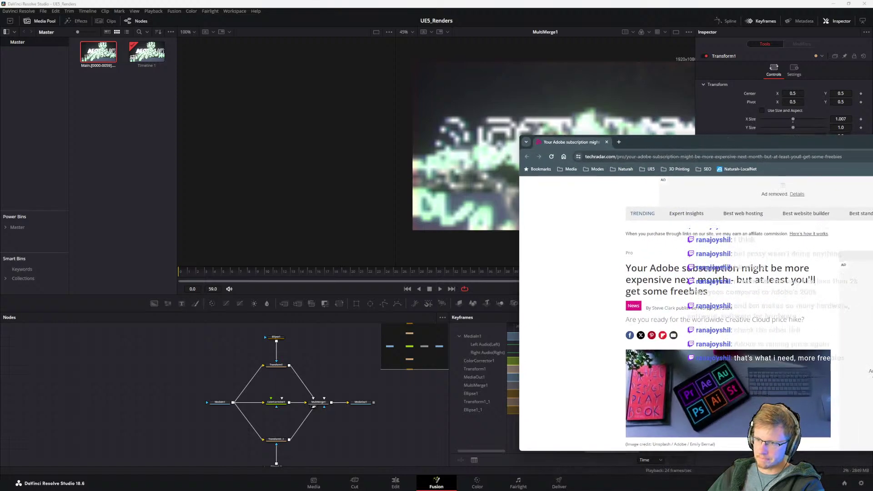
pyautogui.scroll(-3, 749, 256)
pyautogui.scroll(3, 748, 255)
pyautogui.moveTo(751, 147); pyautogui.dragTo(465, 46)
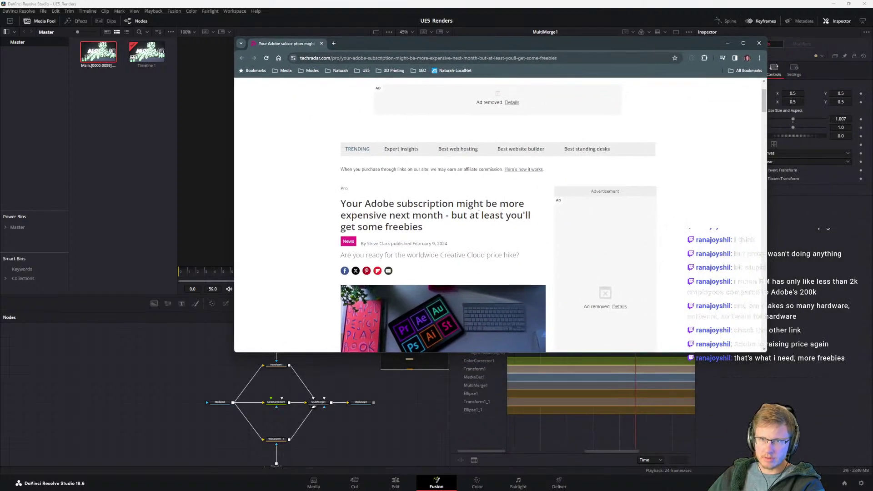
pyautogui.scroll(-2, 478, 207)
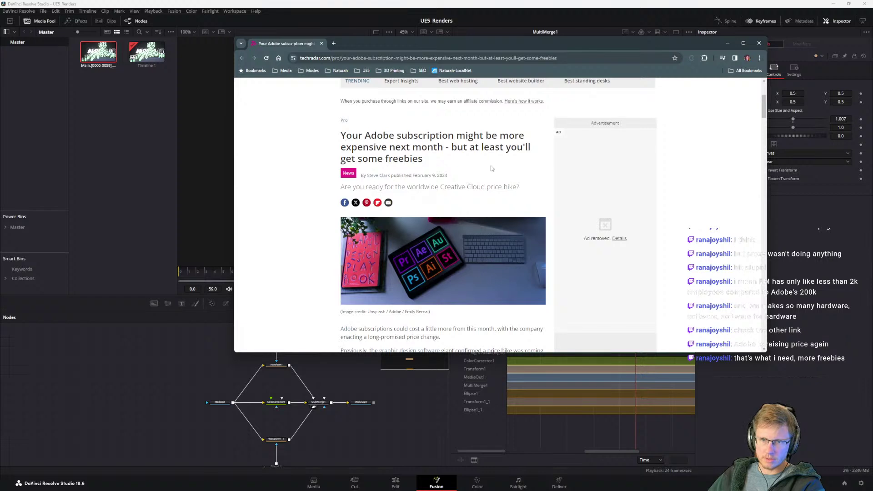
pyautogui.scroll(-5, 475, 172)
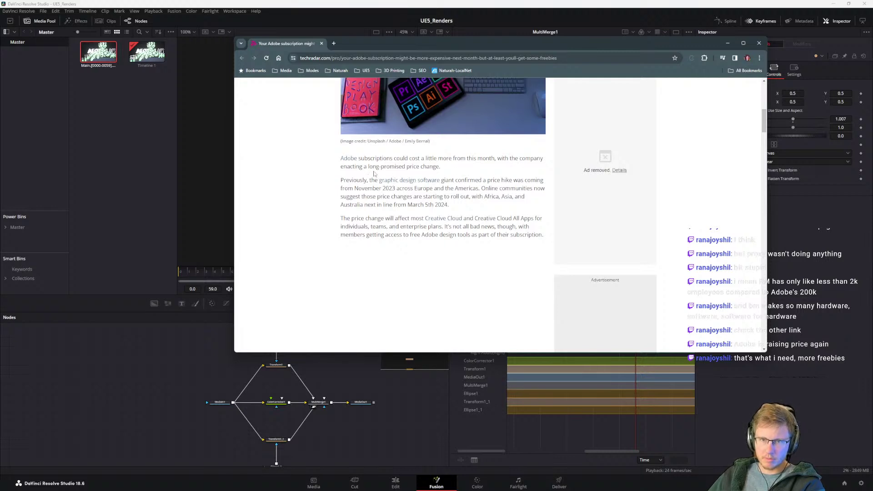
pyautogui.moveTo(407, 167); pyautogui.dragTo(441, 167)
pyautogui.click(354, 187)
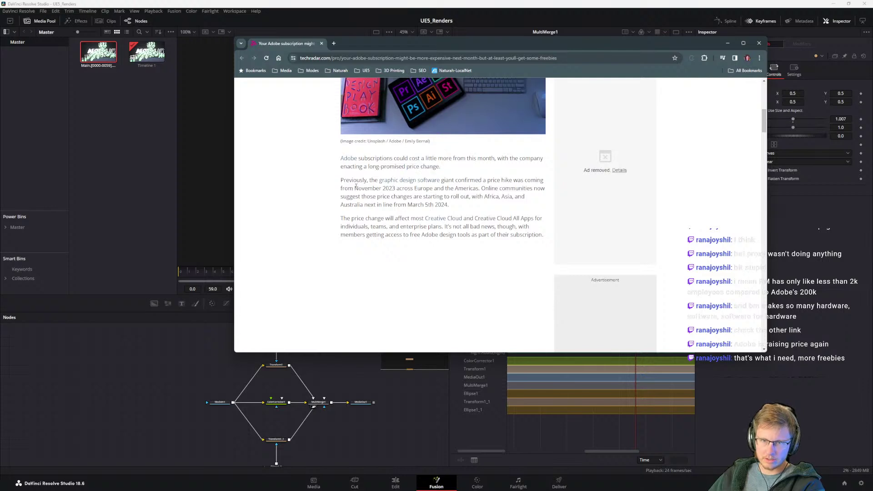
# Step: Read the article's paragraph on which Creative Cloud plans are affected and which free design tools members get
pyautogui.scroll(-2, 392, 224)
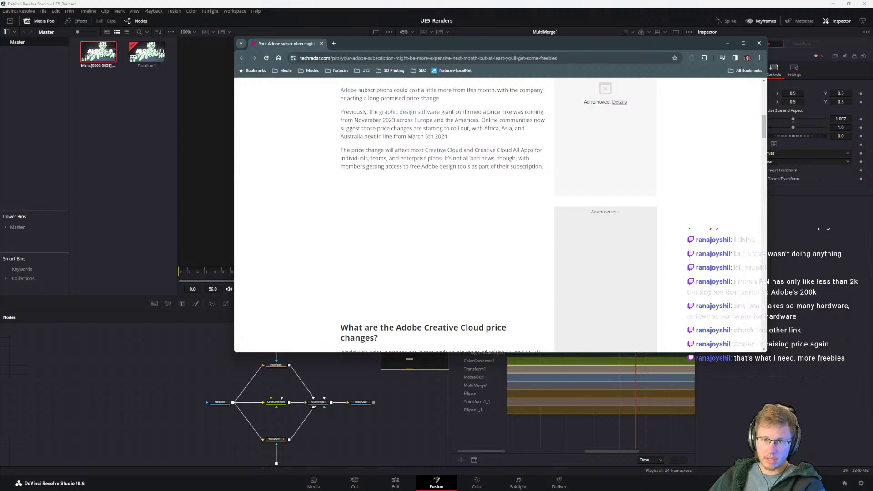
pyautogui.moveTo(371, 158); pyautogui.dragTo(463, 159)
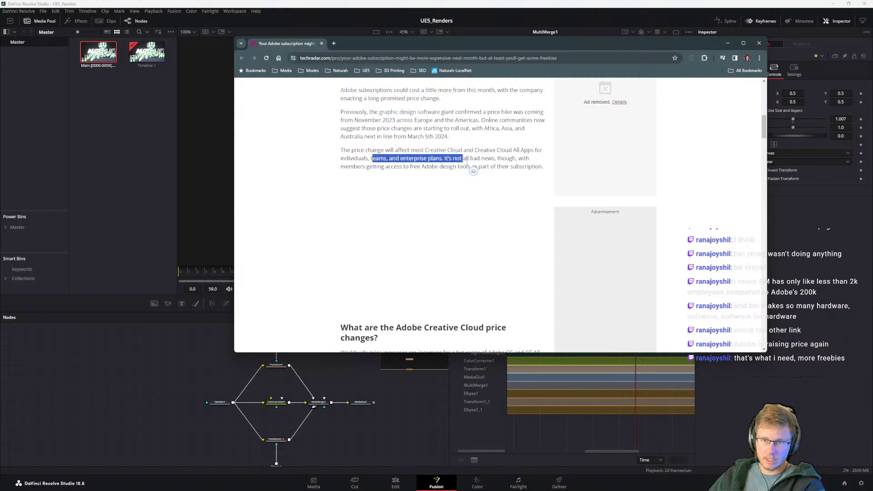
pyautogui.click(463, 159)
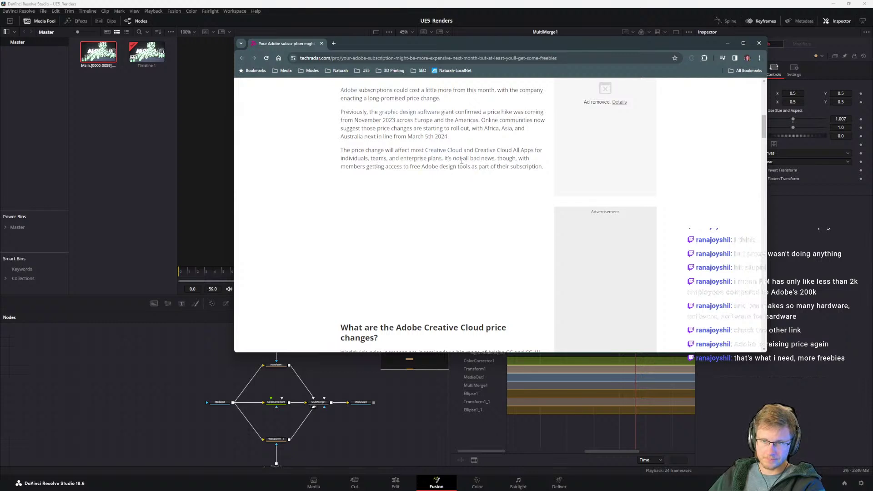
pyautogui.moveTo(445, 157); pyautogui.dragTo(528, 158)
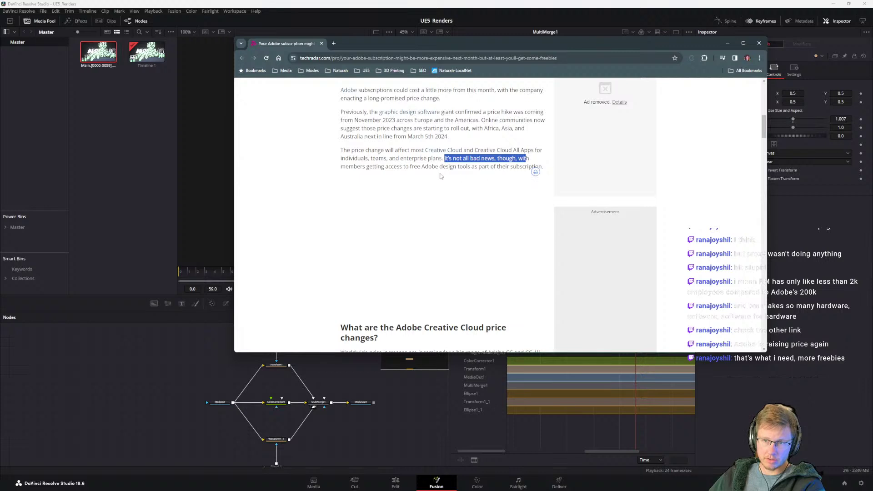
pyautogui.click(373, 164)
pyautogui.moveTo(340, 167); pyautogui.dragTo(463, 167)
pyautogui.click(406, 165)
pyautogui.moveTo(405, 165); pyautogui.dragTo(509, 167)
pyautogui.click(440, 184)
# Step: Read the section "What are the Adobe Creative Cloud price changes?" through the standalone app pricing
pyautogui.scroll(-1, 440, 185)
pyautogui.scroll(-4, 389, 186)
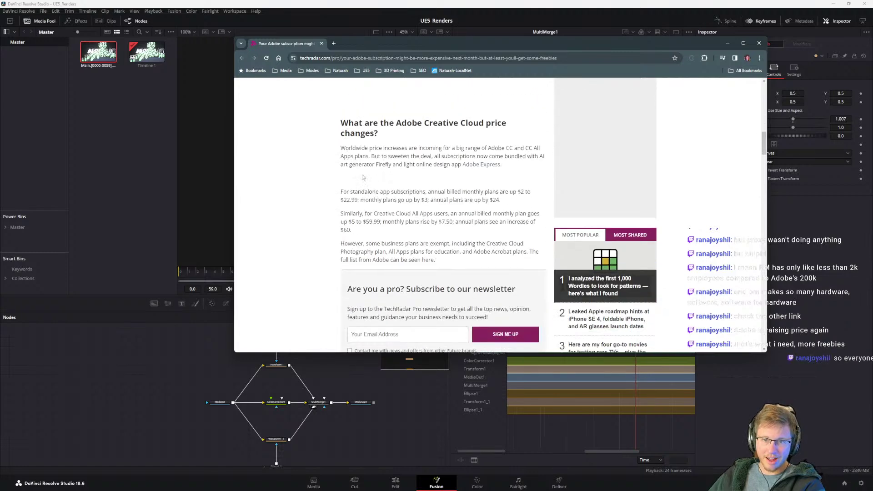
pyautogui.moveTo(344, 122); pyautogui.dragTo(401, 149)
pyautogui.click(404, 155)
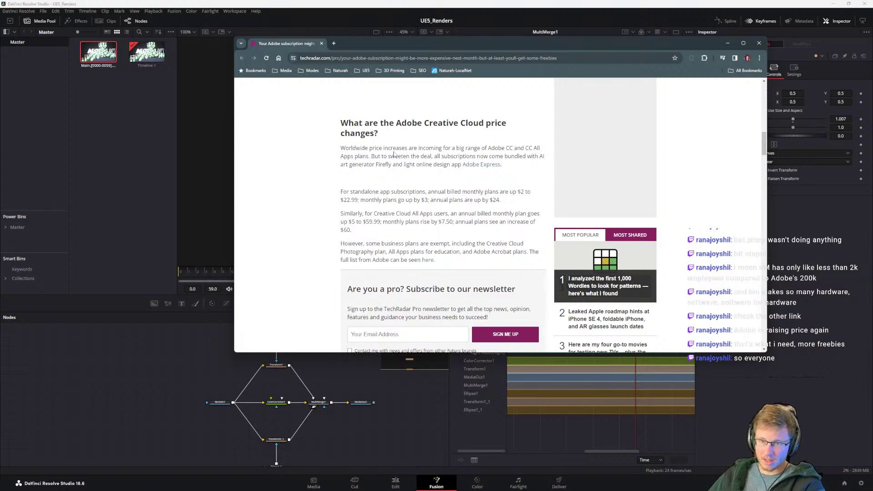
pyautogui.moveTo(343, 165); pyautogui.dragTo(442, 176)
pyautogui.click(442, 175)
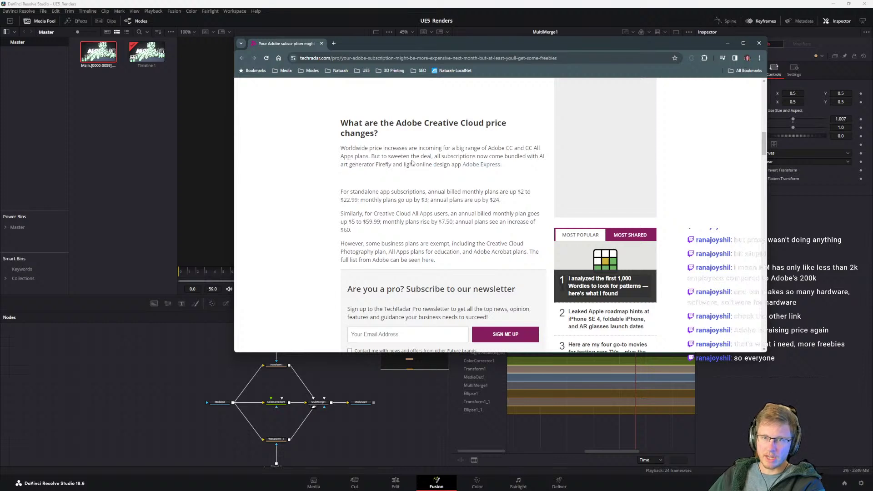
pyautogui.moveTo(343, 192); pyautogui.dragTo(532, 200)
pyautogui.click(359, 200)
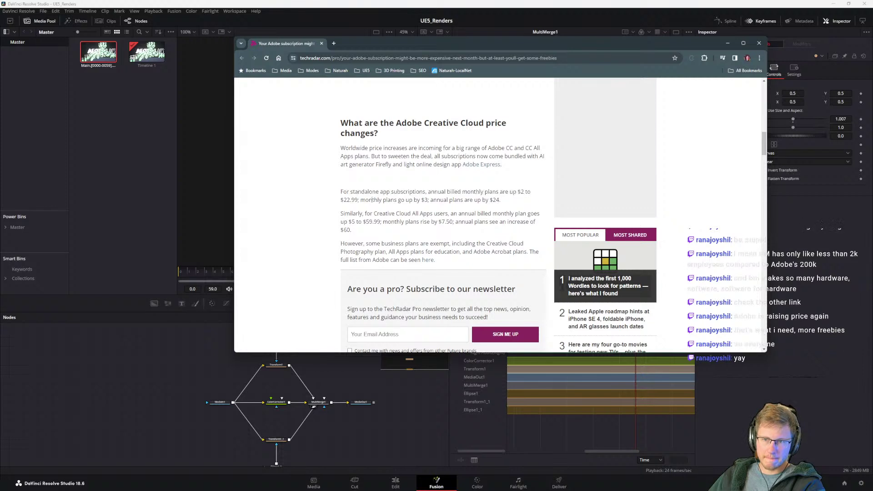
# Step: Review the article's Firefly bundle and standalone plan details, and move the browser away to return to DaVinci Resolve
pyautogui.moveTo(359, 200)
pyautogui.mouseDown()
pyautogui.moveTo(406, 200)
pyautogui.moveTo(362, 200)
pyautogui.mouseUp()
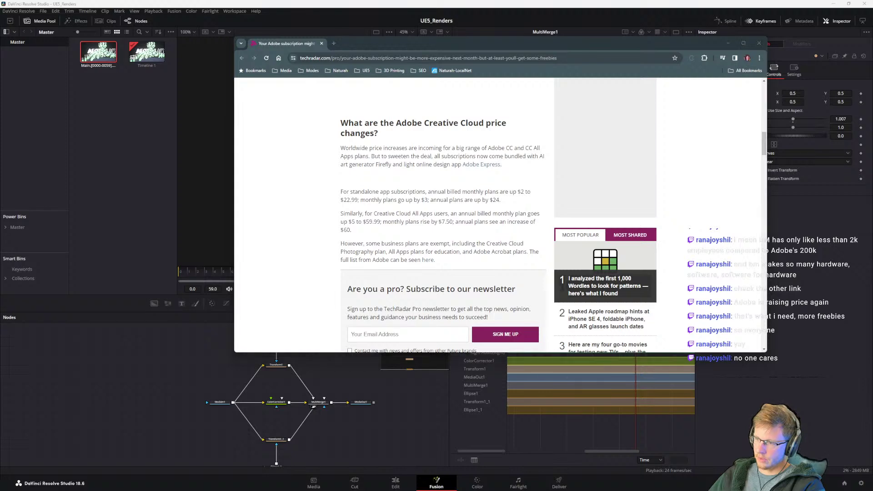
pyautogui.moveTo(376, 165); pyautogui.dragTo(417, 163)
pyautogui.click(415, 163)
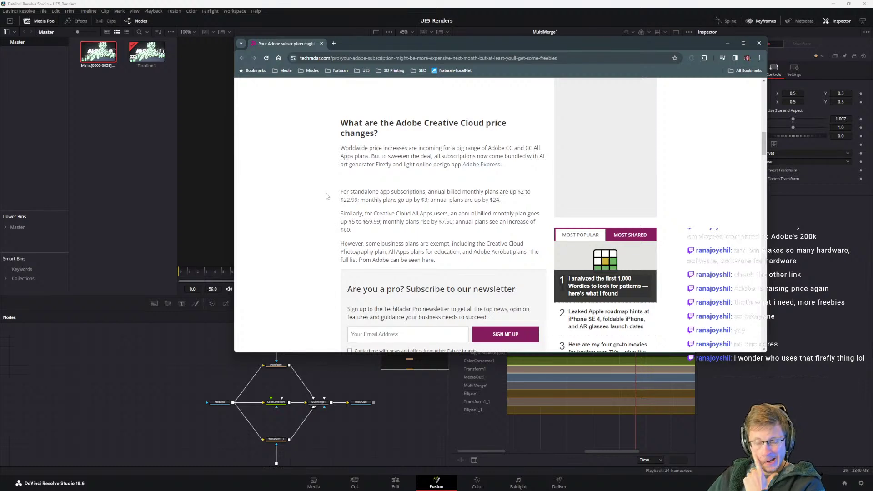
pyautogui.tripleClick(399, 191)
pyautogui.click(409, 200)
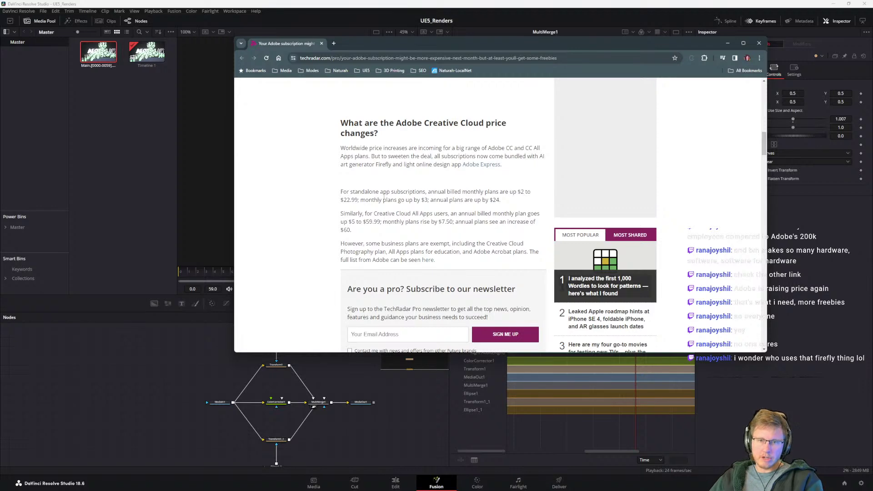
pyautogui.tripleClick(373, 150)
pyautogui.click(372, 150)
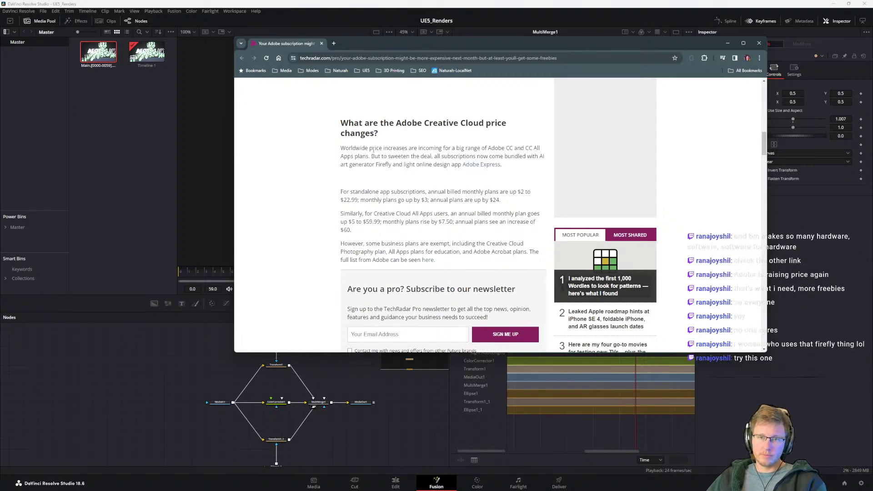
pyautogui.moveTo(426, 49); pyautogui.dragTo(872, 150)
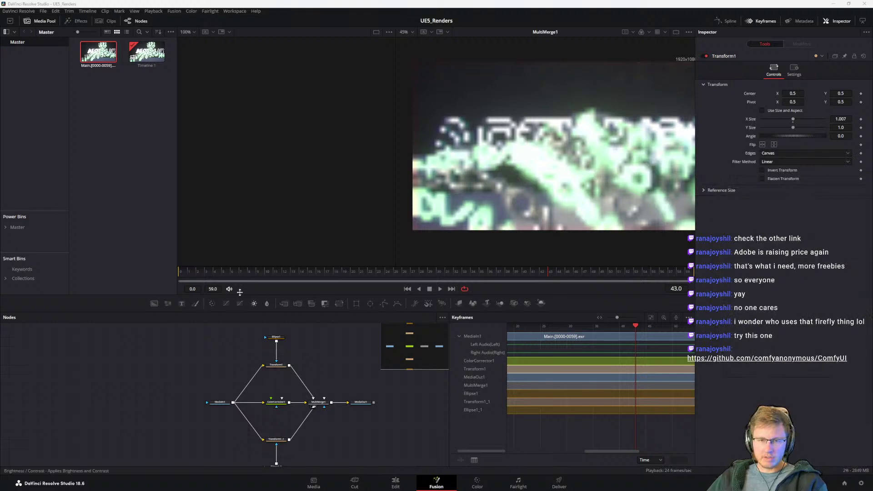
# Step: Set the Fusion composition's proxy level to 2 to sharpen the preview
pyautogui.rightClick(182, 276)
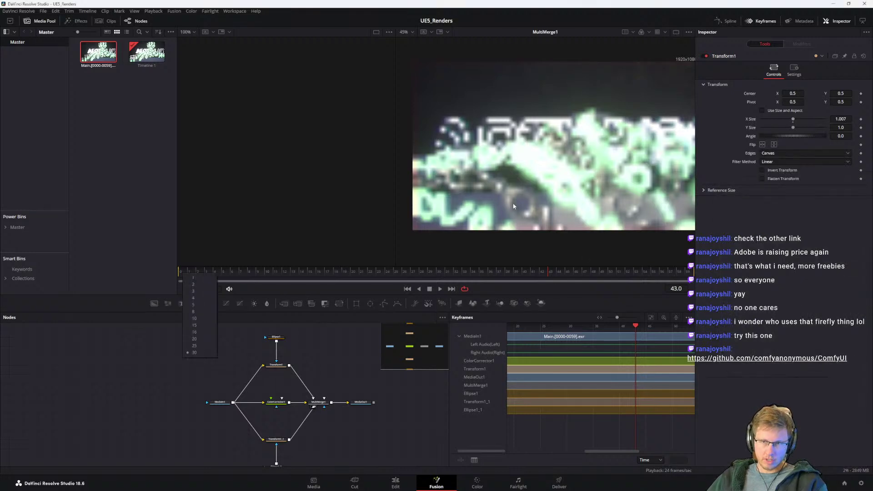
pyautogui.click(333, 366)
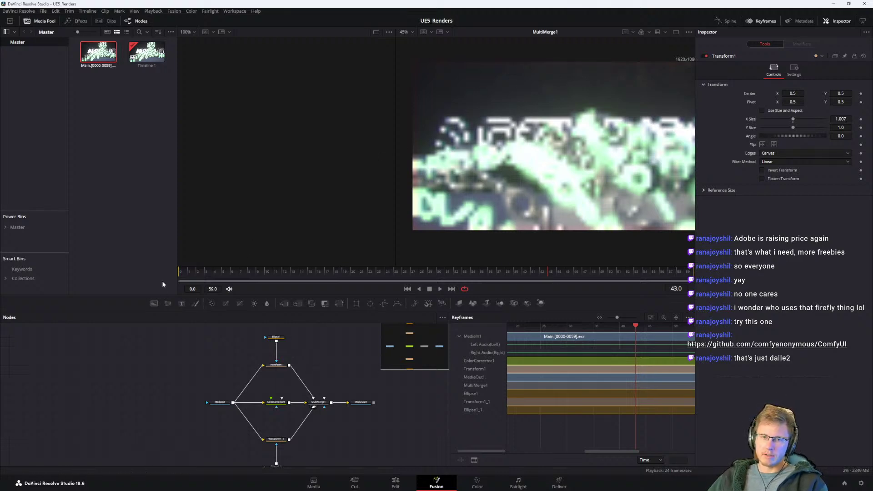
pyautogui.rightClick(183, 273)
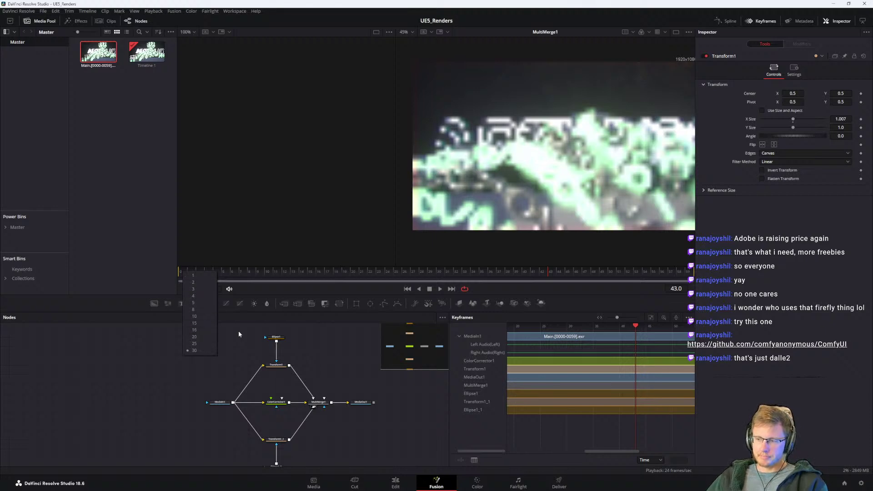
pyautogui.click(195, 281)
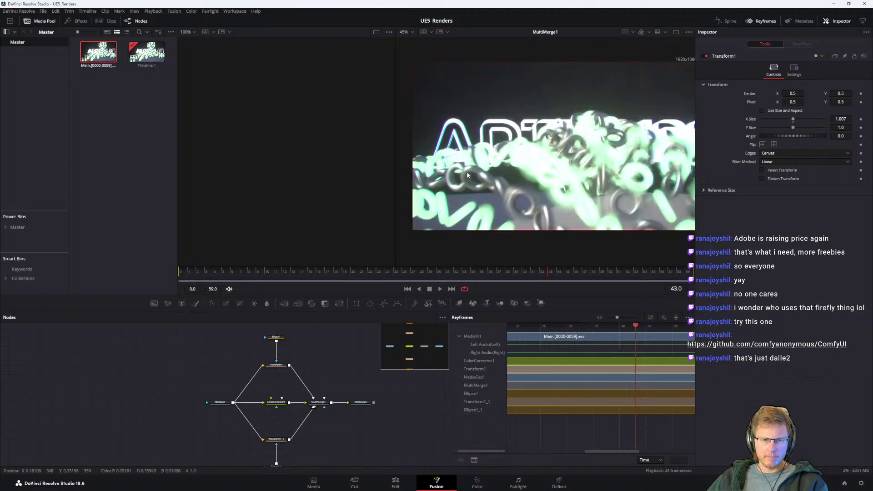
pyautogui.rightClick(184, 273)
pyautogui.click(184, 270)
pyautogui.rightClick(194, 271)
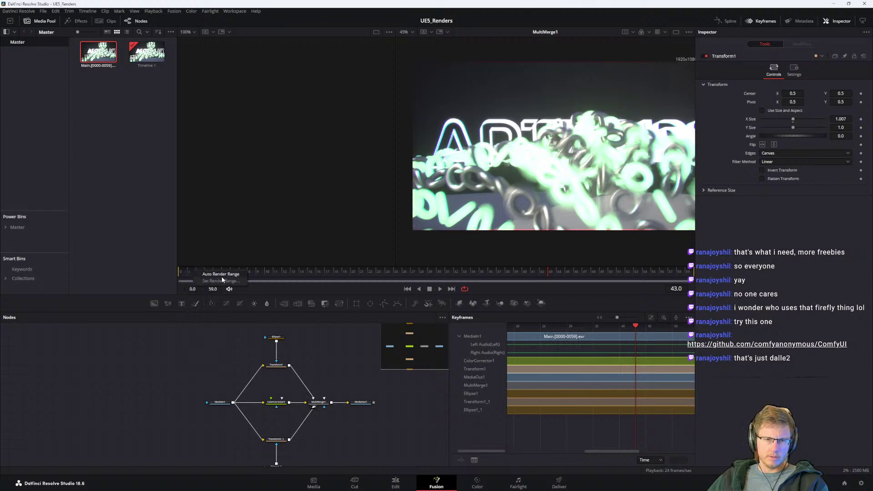
pyautogui.click(182, 271)
pyautogui.click(191, 282)
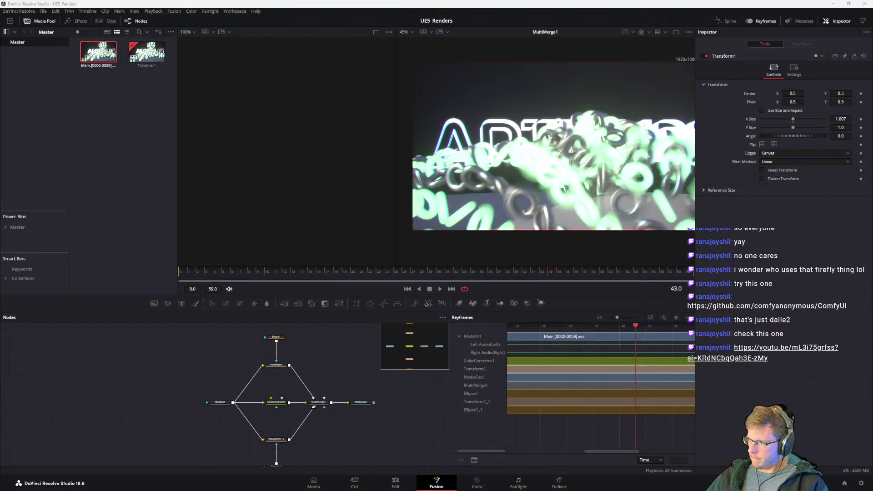
# Step: Bring the browser window with the YouTube video on free generative fill without Photoshop into view and set its playback speed to 2
pyautogui.moveTo(656, 230); pyautogui.dragTo(363, 102)
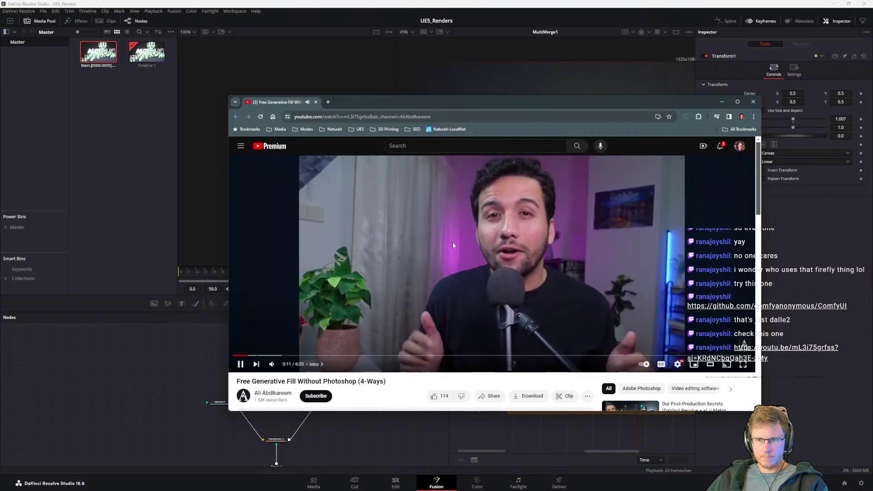
pyautogui.click(677, 364)
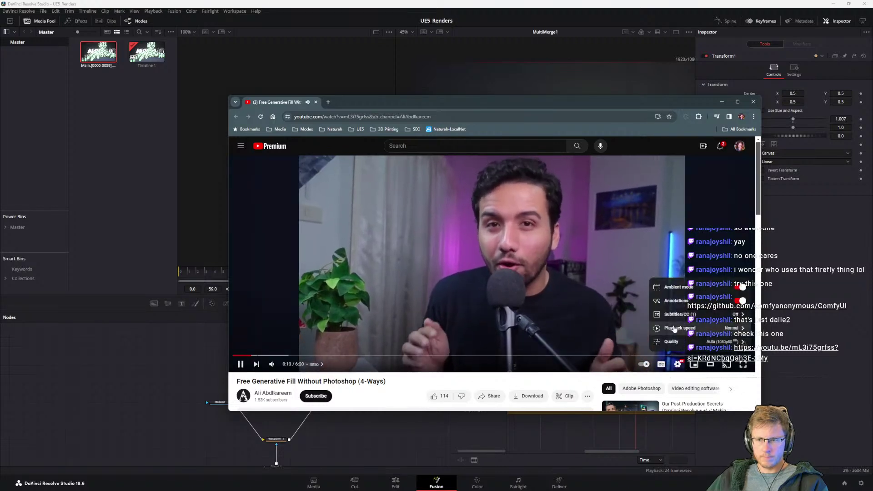
pyautogui.click(680, 330)
pyautogui.click(682, 341)
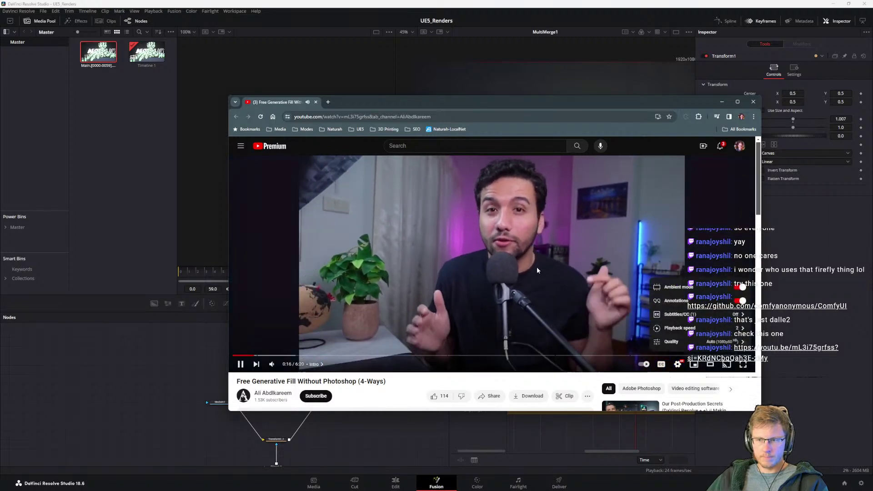
pyautogui.click(502, 280)
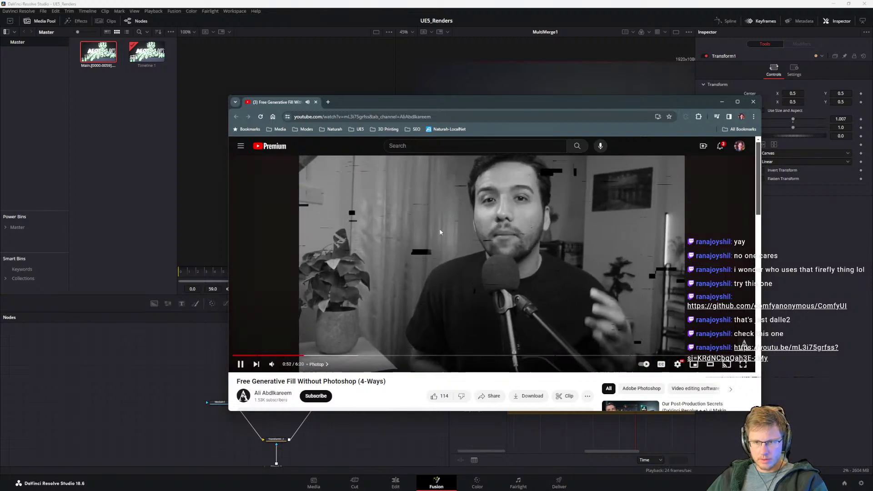
# Step: Skip forward through the video's Photopea section to review its generative fill workflow and premium access conditions
pyautogui.press('l')
pyautogui.press('l')
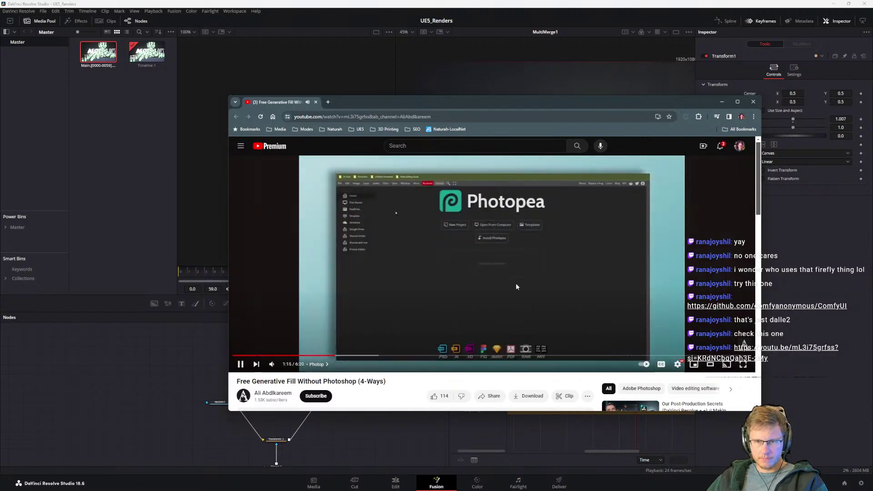
pyautogui.press('l')
pyautogui.press('l')
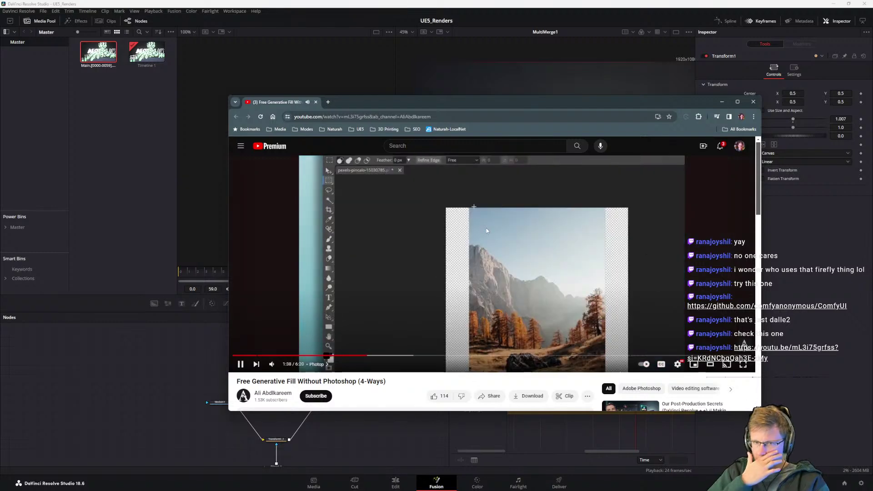
pyautogui.press('l')
pyautogui.press('l')
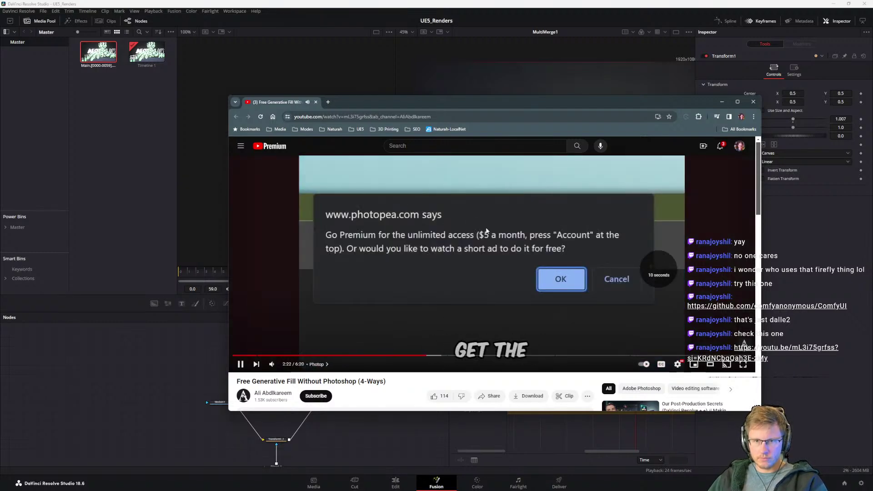
pyautogui.press('l')
pyautogui.press('l')
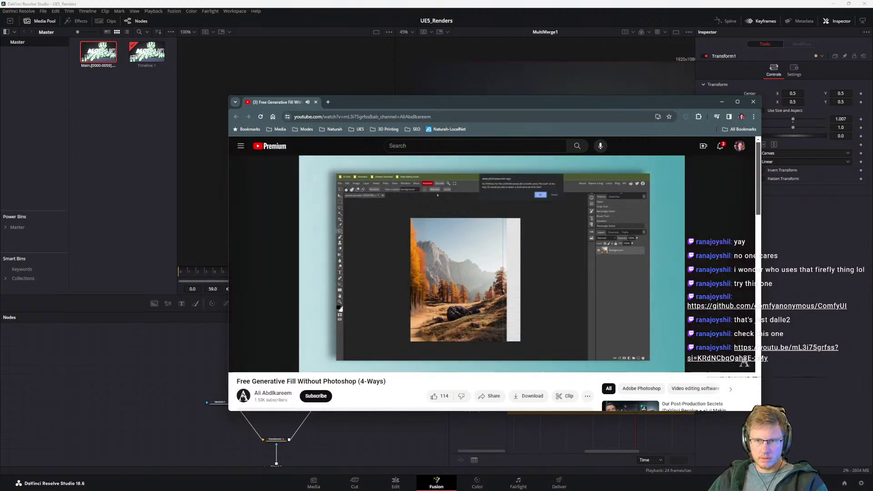
# Step: Skip ahead through the video's Firefly and Leonardo AI sections to review the fill tools and subscription plans
pyautogui.press('l')
pyautogui.press('l')
pyautogui.press('l')
pyautogui.press('l')
pyautogui.press('l')
pyautogui.press('l')
pyautogui.press('l')
pyautogui.press('l')
pyautogui.press('l')
pyautogui.press('l')
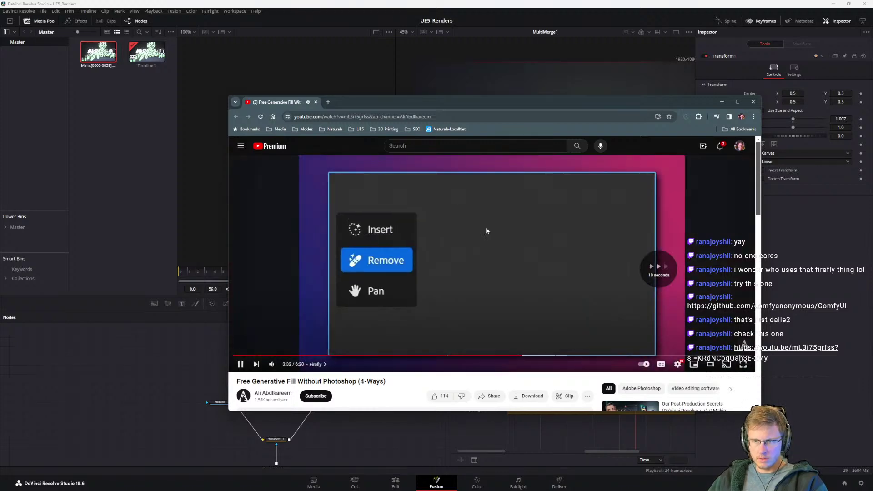
pyautogui.press('l')
pyautogui.press('l')
pyautogui.press('l')
pyautogui.press('l')
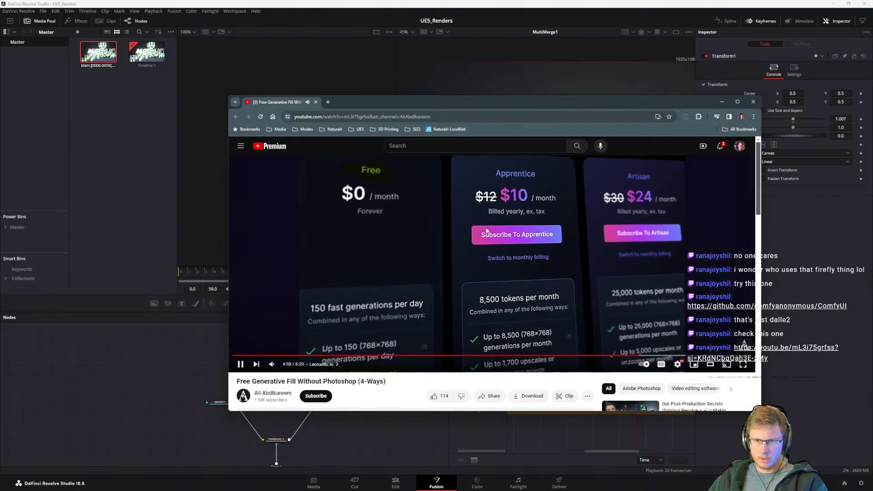
# Step: Skip through the rest of the Generative Fill video to its end and switch back to DaVinci Resolve
pyautogui.press('l')
pyautogui.press('l')
pyautogui.press('l')
pyautogui.press('l')
pyautogui.press('l')
pyautogui.press('l')
pyautogui.press('l')
pyautogui.press('l')
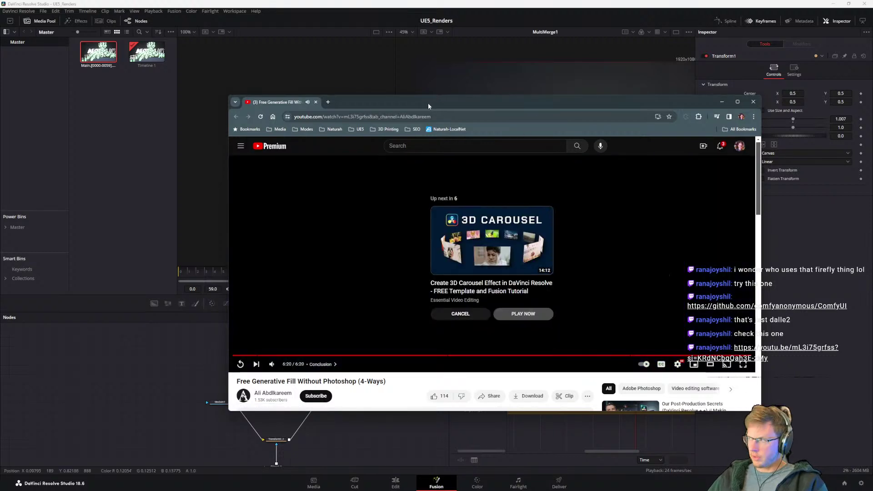
pyautogui.hotkey('alt', 'Tab')
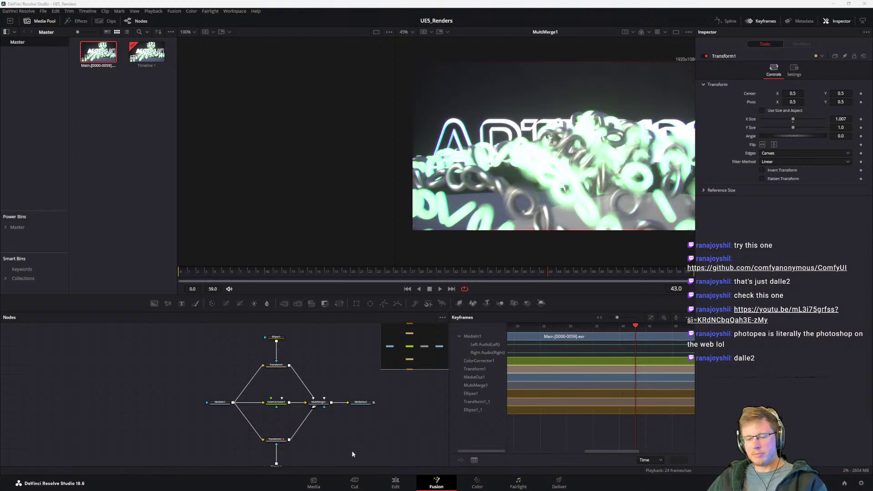
# Step: Move the Transform1_1 and Ellipse1_1 nodes up closer to the ColorCorrector1 row in the node graph, and save the project
pyautogui.moveTo(317, 423); pyautogui.dragTo(320, 408, button='middle')
pyautogui.moveTo(232, 411); pyautogui.dragTo(316, 463)
pyautogui.moveTo(285, 428); pyautogui.dragTo(284, 418)
pyautogui.scroll(3, 273, 403)
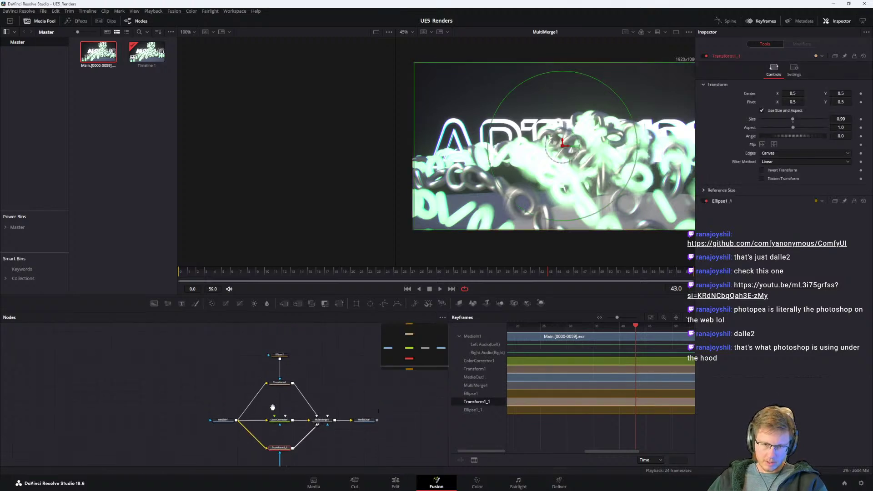
pyautogui.moveTo(243, 349); pyautogui.dragTo(307, 457)
pyautogui.scroll(-1, 272, 409)
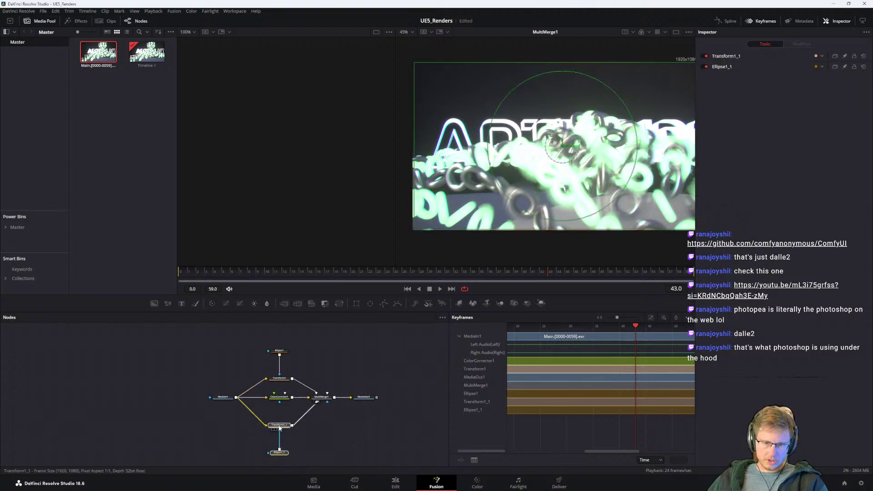
pyautogui.moveTo(283, 425); pyautogui.dragTo(283, 416)
pyautogui.click(311, 416)
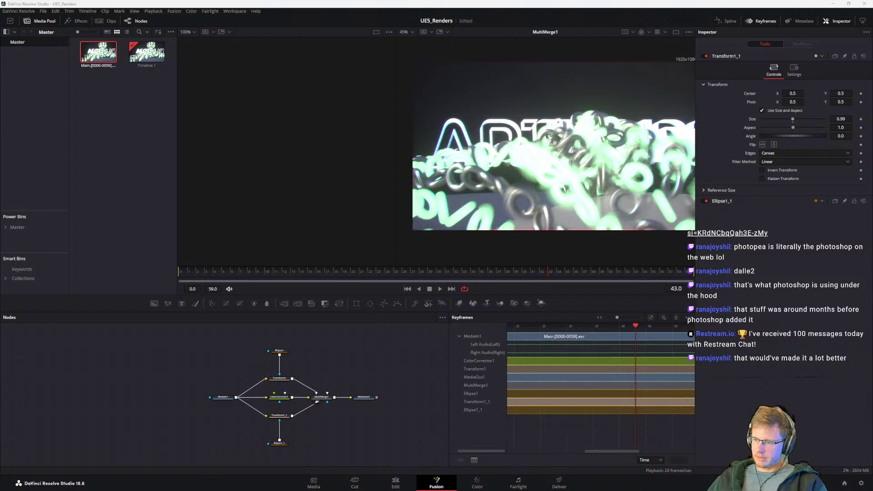
pyautogui.hotkey('ctrl', 's')
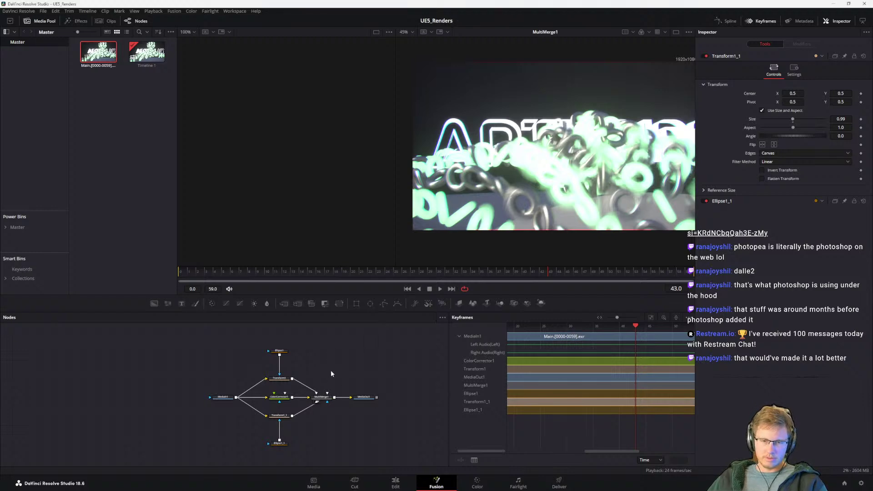
# Step: Scrub the composition to frame 23 and set the preview's proxy level to 10
pyautogui.moveTo(230, 273); pyautogui.dragTo(378, 300)
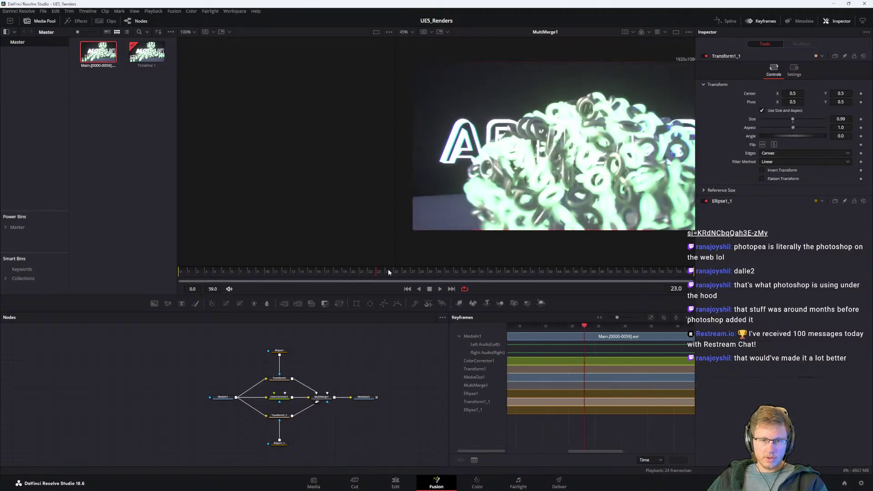
pyautogui.rightClick(190, 273)
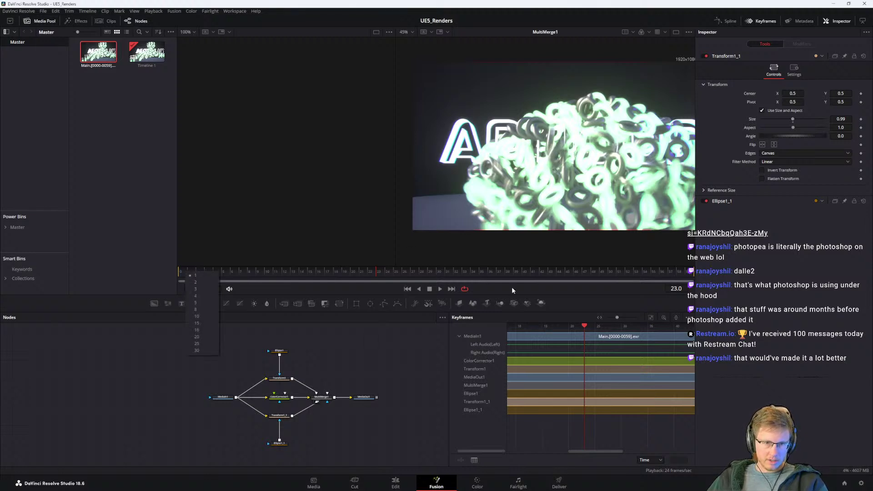
pyautogui.rightClick(561, 291)
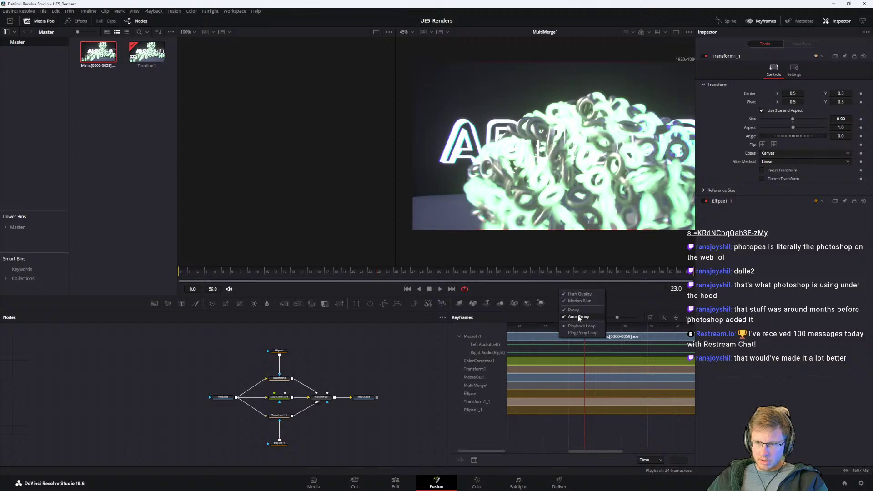
pyautogui.rightClick(181, 270)
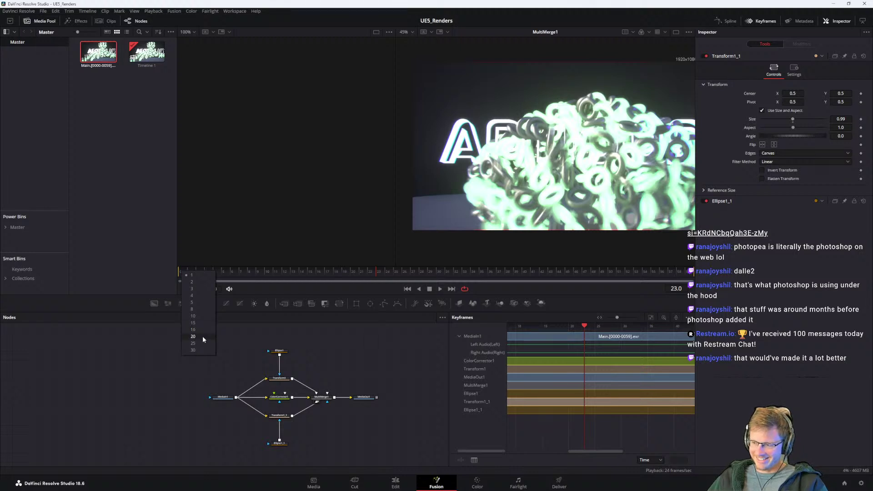
pyautogui.click(195, 316)
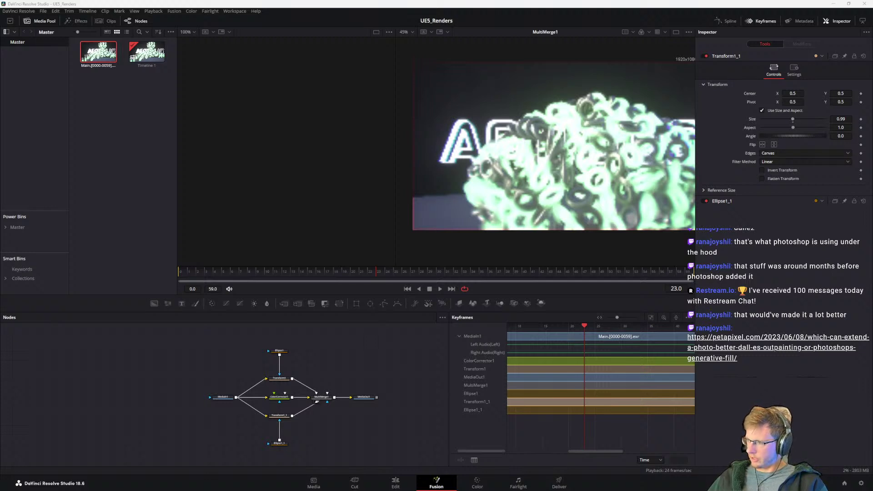
# Step: Bring the PetaPixel article on DALL-E versus Photoshop into view and read its introduction to Outpainting and Generative Fill
pyautogui.moveTo(427, 180); pyautogui.dragTo(367, 79)
pyautogui.scroll(-4, 440, 205)
pyautogui.scroll(-8, 440, 206)
pyautogui.scroll(2, 530, 273)
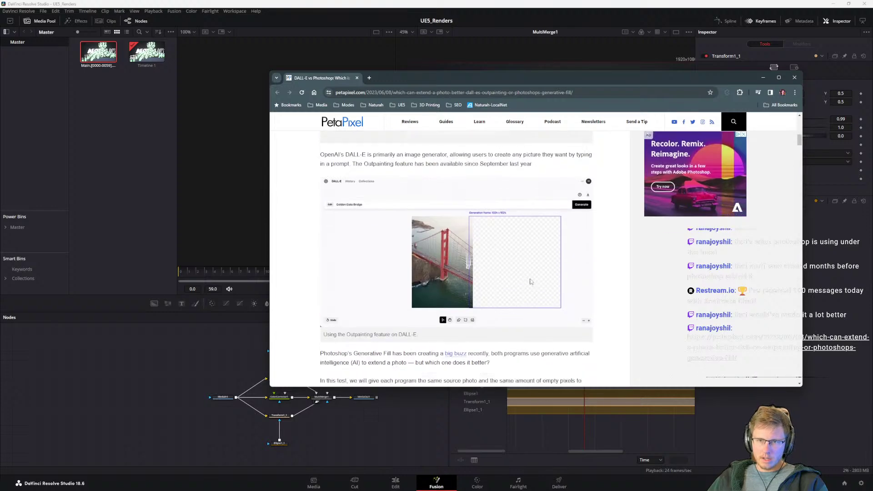
pyautogui.scroll(-6, 536, 281)
pyautogui.scroll(1, 531, 287)
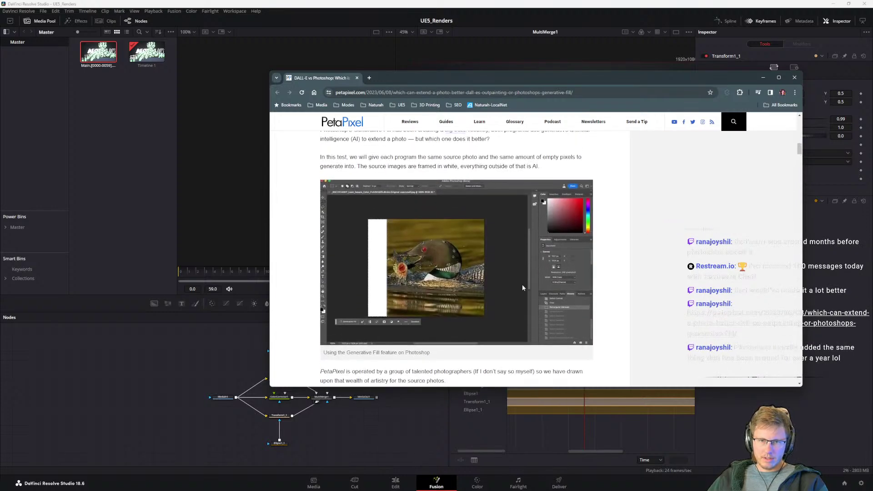
pyautogui.scroll(-8, 468, 269)
pyautogui.scroll(4, 546, 280)
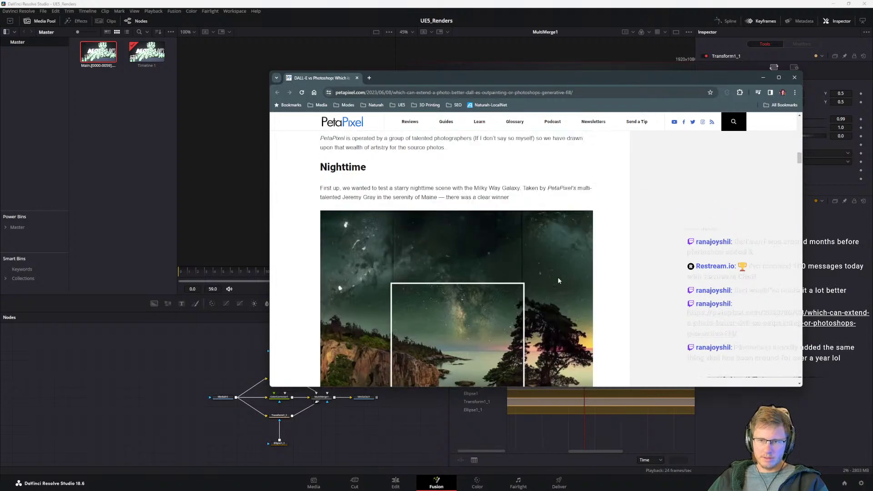
# Step: Compare the Photoshop and DALL-E results in the article's Nighttime section
pyautogui.scroll(-10, 555, 273)
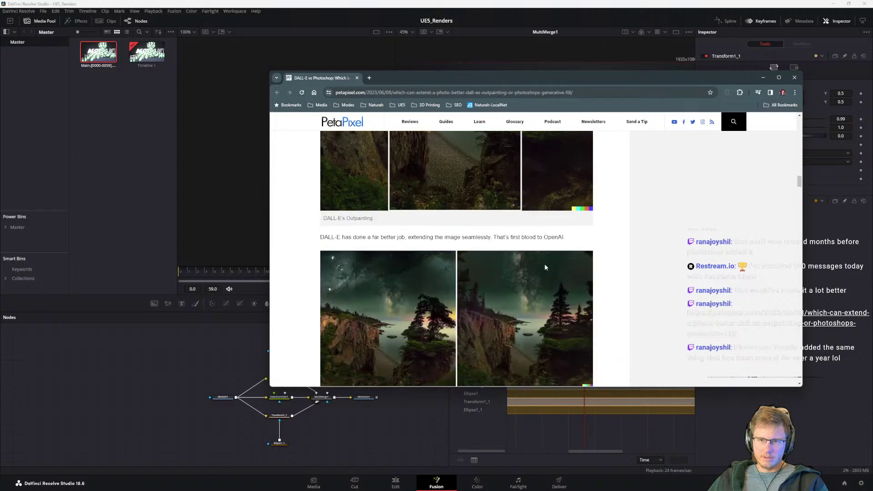
pyautogui.scroll(5, 557, 258)
pyautogui.scroll(-3, 552, 291)
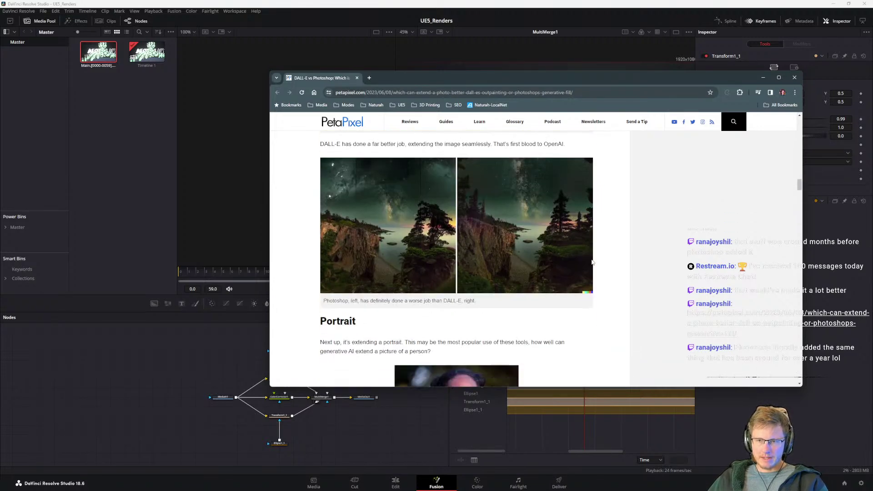
pyautogui.scroll(2, 533, 247)
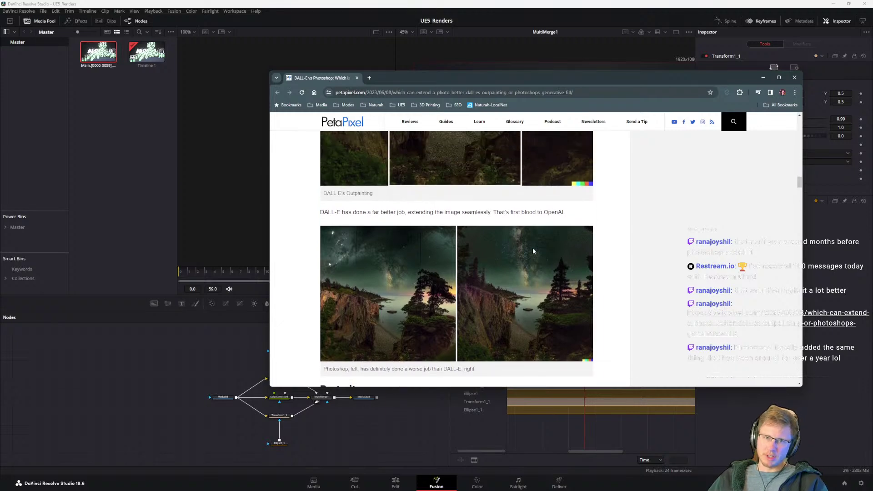
pyautogui.scroll(-6, 527, 241)
pyautogui.scroll(-4, 524, 237)
pyautogui.scroll(6, 543, 253)
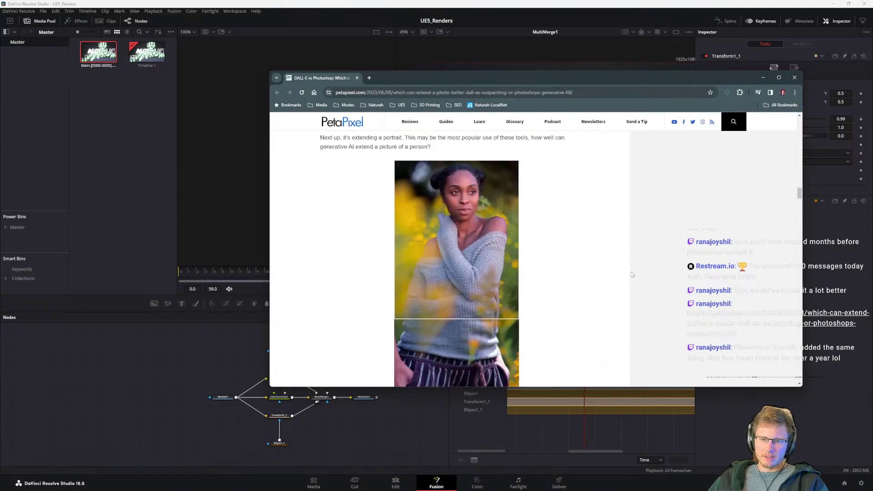
pyautogui.scroll(3, 570, 220)
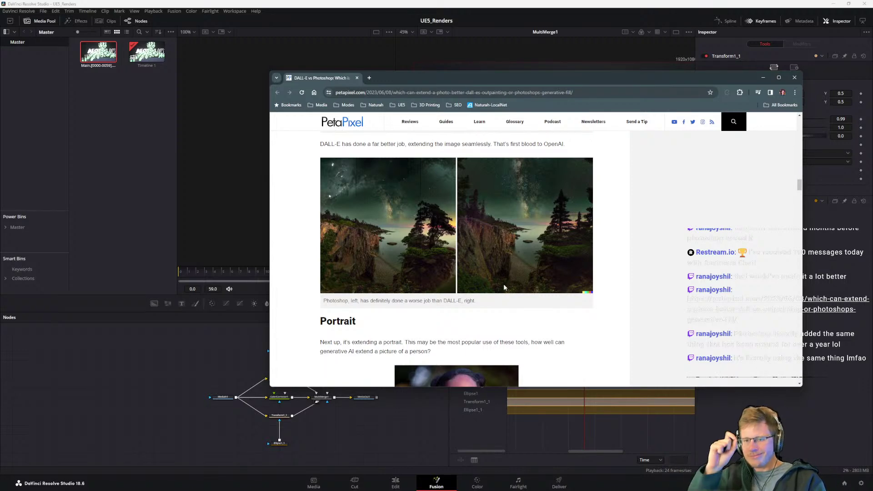
pyautogui.scroll(-3, 597, 277)
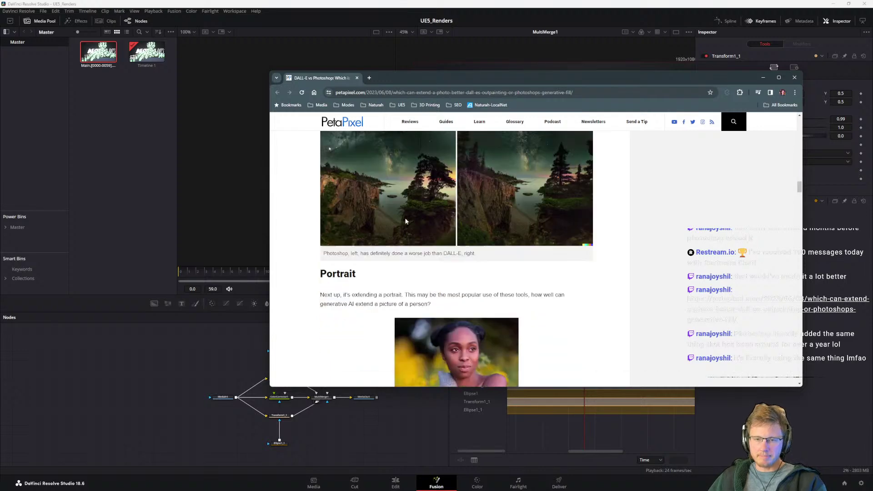
pyautogui.scroll(2, 597, 277)
pyautogui.scroll(3, 544, 326)
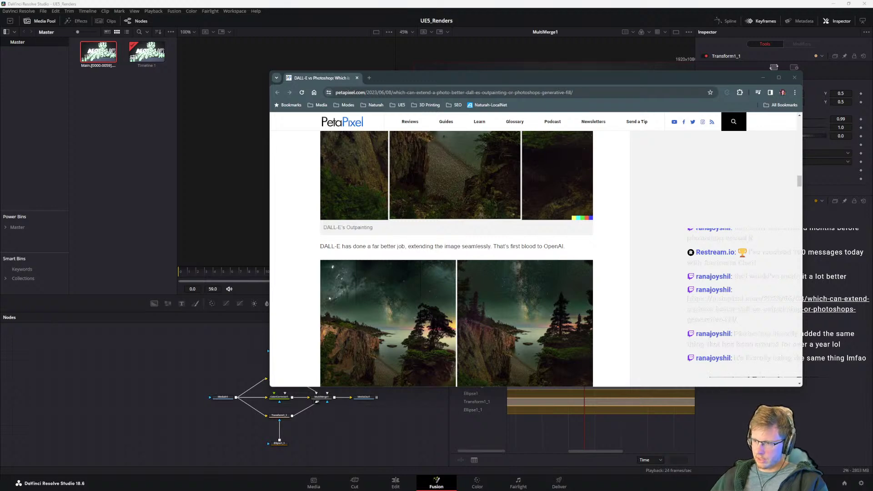
pyautogui.scroll(-2, 526, 254)
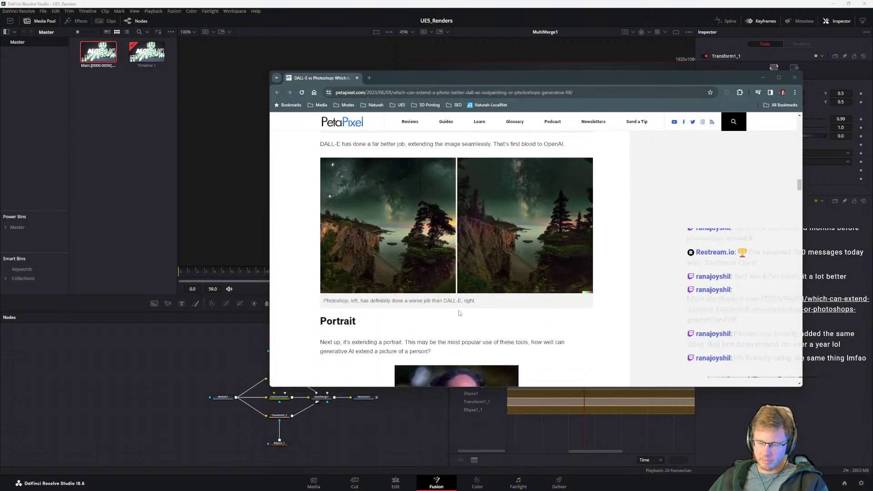
# Step: Examine the extended portrait images from DALL-E and Photoshop and their side-by-side comparison in the Portrait section
pyautogui.scroll(-5, 460, 225)
pyautogui.scroll(-10, 461, 225)
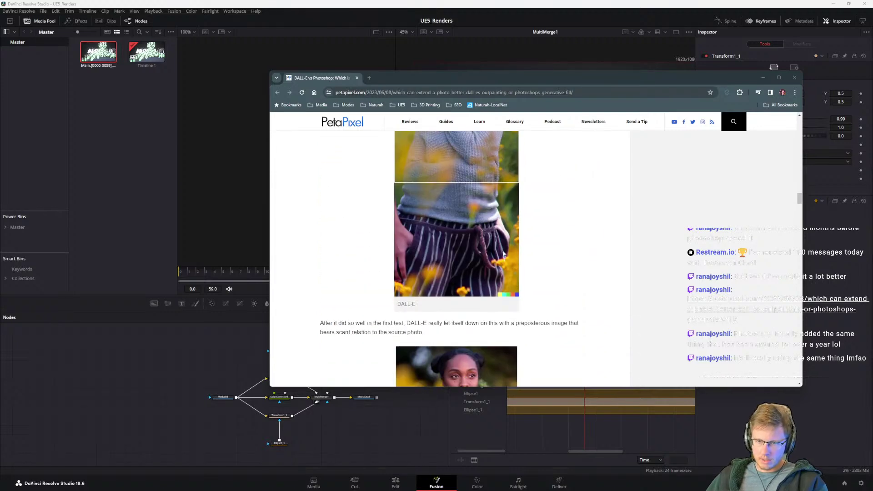
pyautogui.scroll(4, 527, 310)
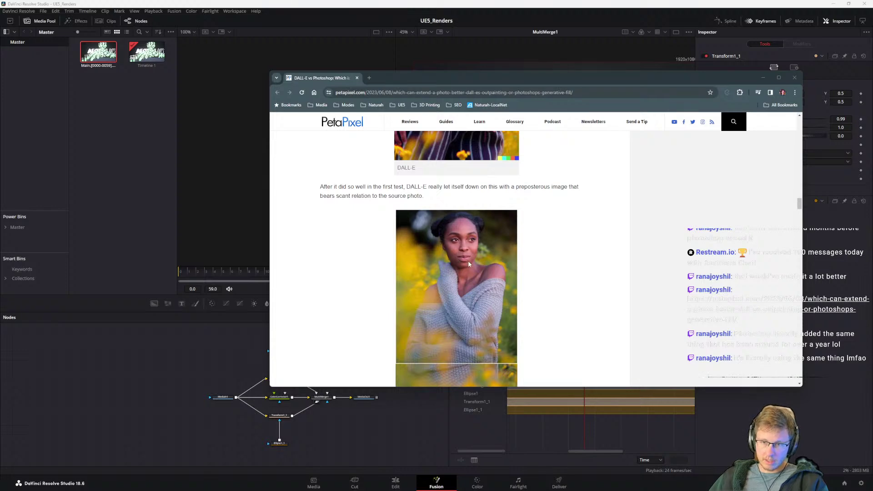
pyautogui.scroll(-3, 549, 296)
pyautogui.scroll(-5, 549, 295)
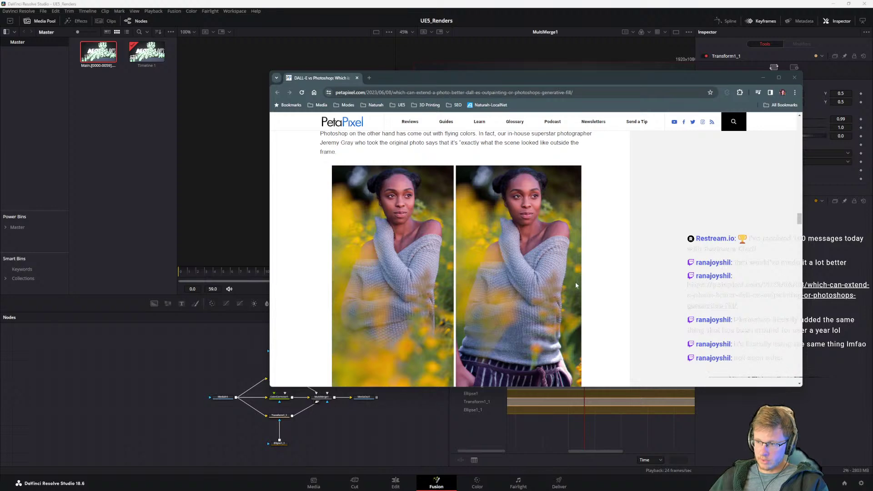
pyautogui.scroll(3, 544, 281)
pyautogui.scroll(-7, 612, 301)
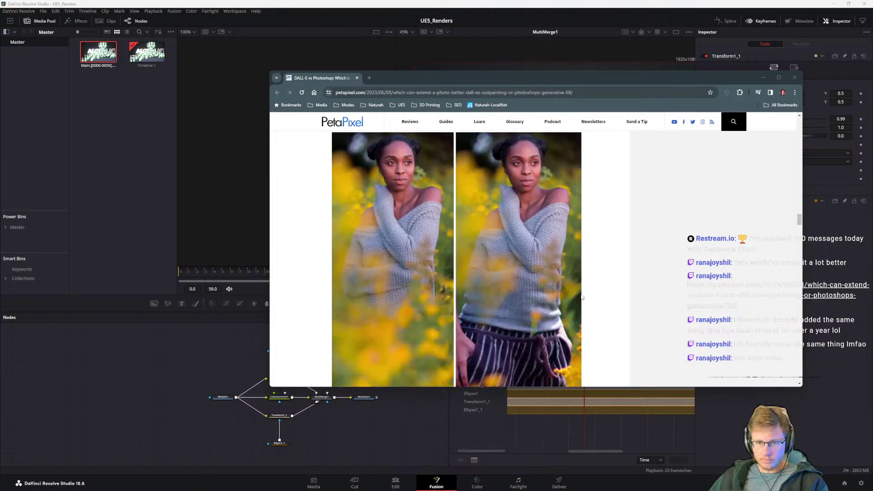
pyautogui.scroll(6, 617, 298)
pyautogui.scroll(-11, 622, 314)
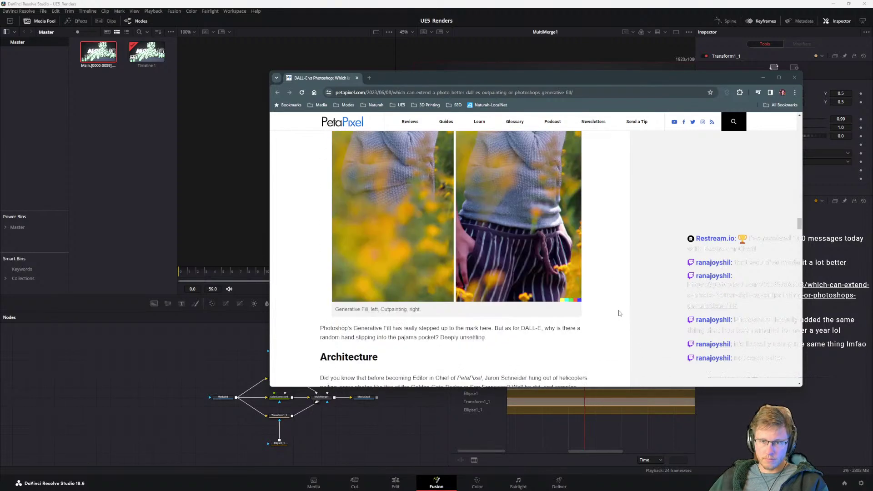
# Step: Compare the Golden Gate Bridge extensions from Photoshop and DALL-E in the Architecture section
pyautogui.scroll(-1, 612, 316)
pyautogui.scroll(1, 612, 321)
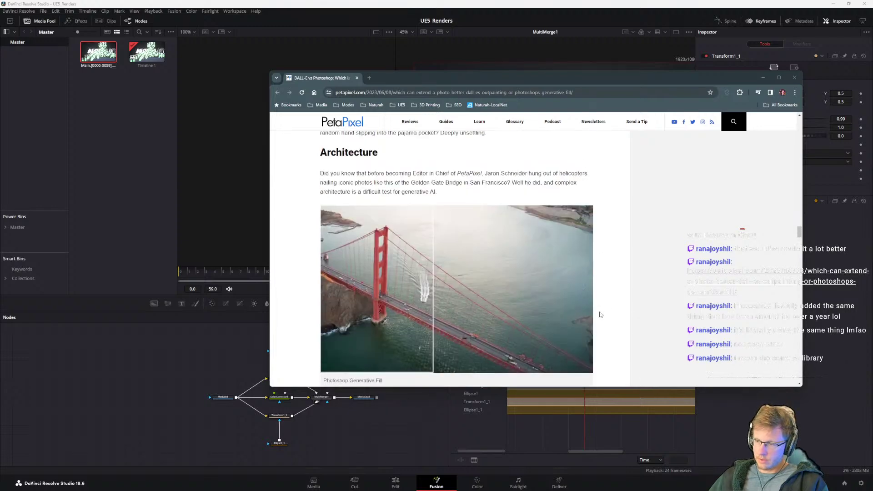
pyautogui.scroll(-6, 601, 297)
pyautogui.scroll(1, 594, 323)
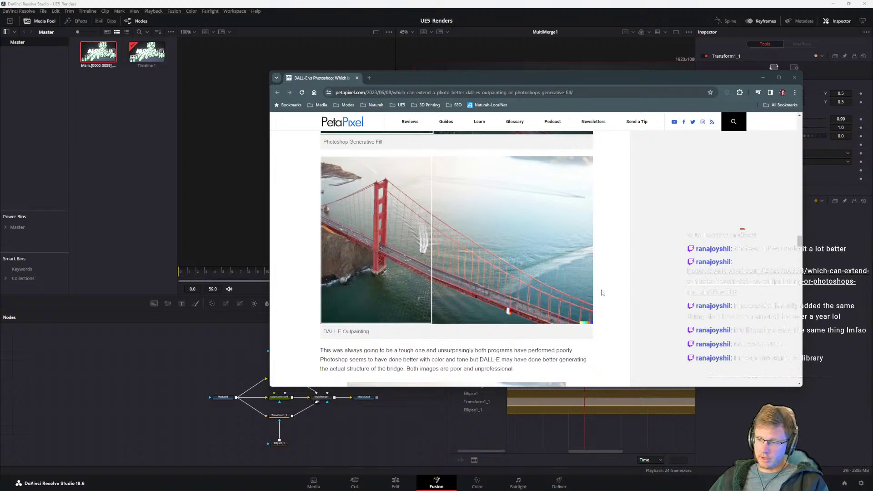
pyautogui.scroll(-2, 536, 265)
pyautogui.scroll(-5, 513, 258)
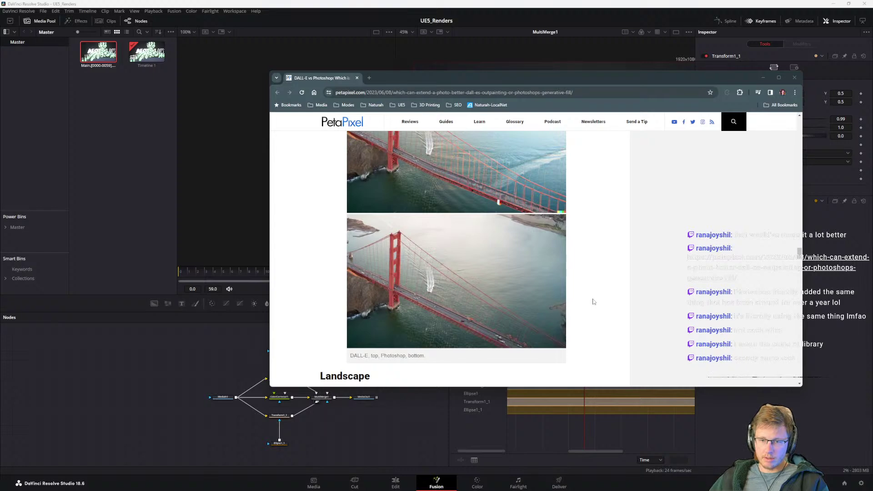
pyautogui.scroll(2, 591, 301)
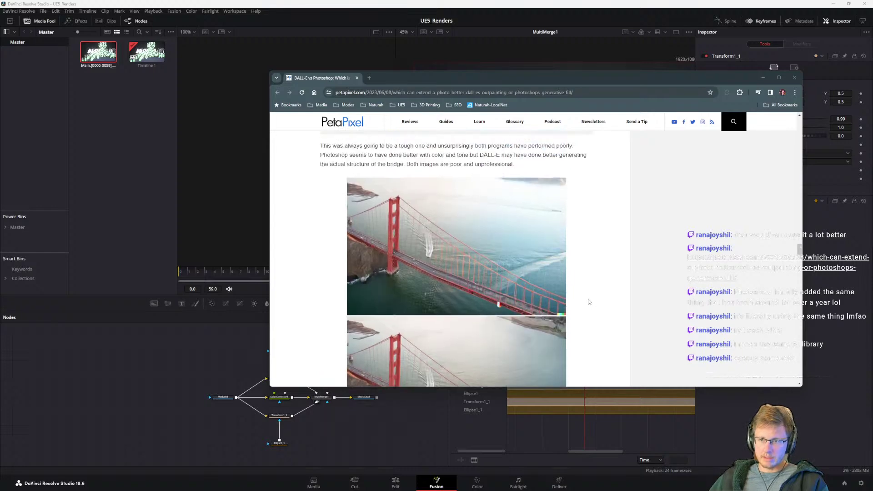
pyautogui.scroll(-8, 586, 289)
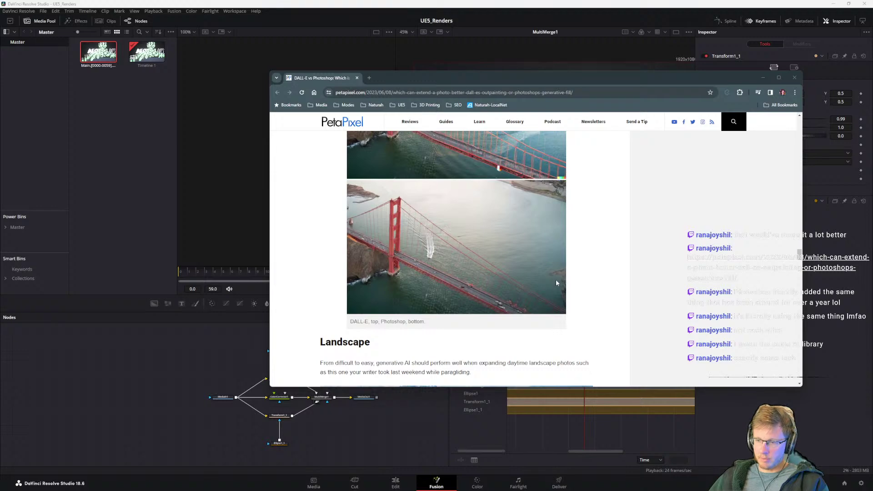
pyautogui.scroll(3, 625, 254)
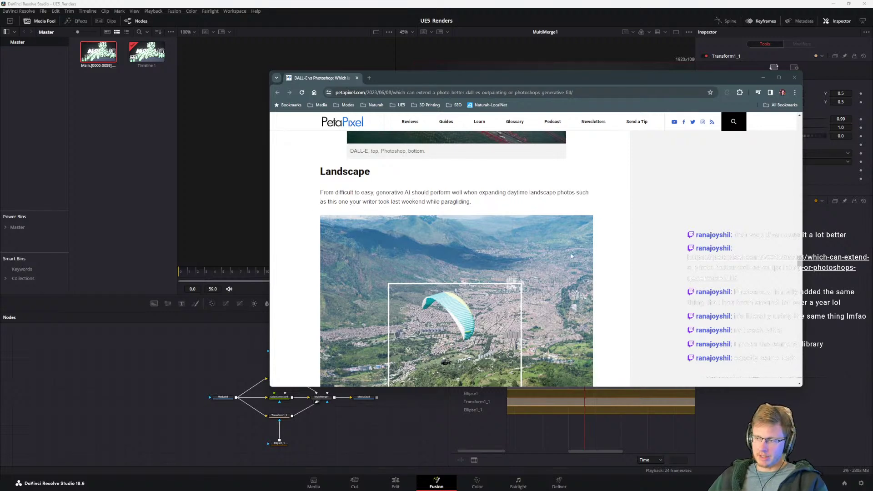
# Step: Read the Landscape section and examine its extended paragliding photos
pyautogui.moveTo(475, 202); pyautogui.dragTo(328, 191)
pyautogui.click(328, 190)
pyautogui.scroll(-10, 559, 320)
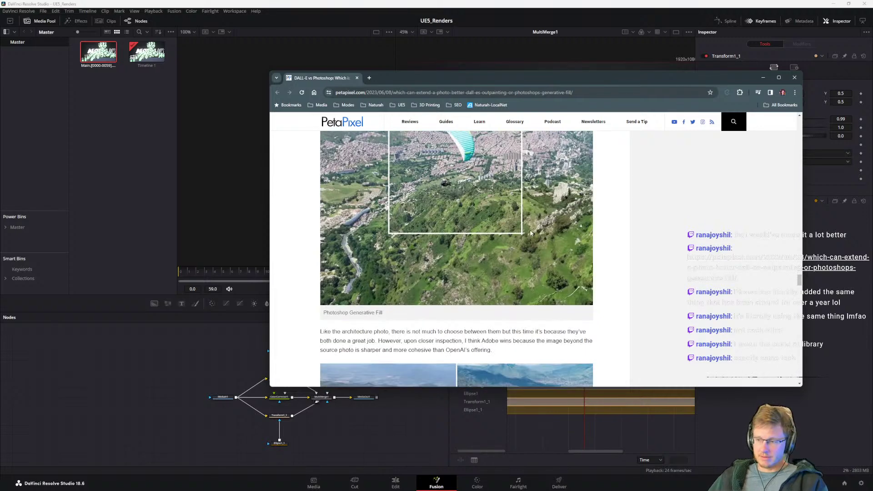
pyautogui.scroll(-3, 509, 273)
pyautogui.scroll(5, 505, 212)
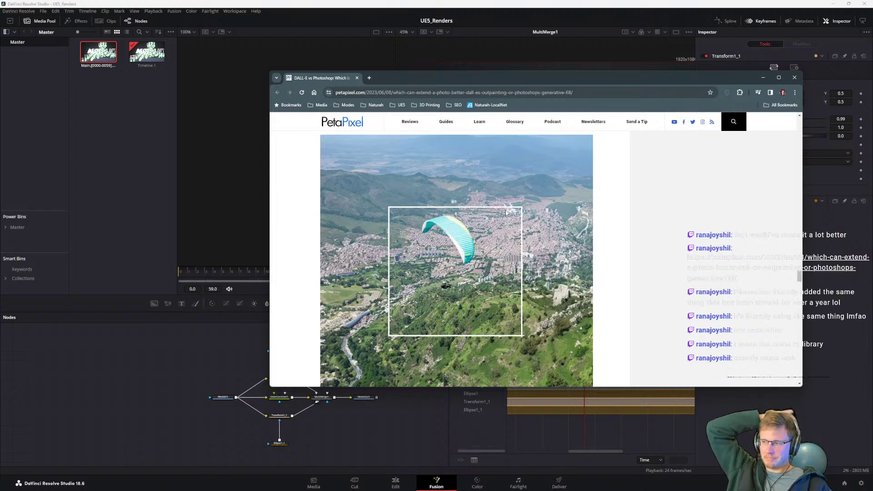
# Step: Compare the side-by-side paragliding extensions in the Landscape section and the loon extensions from DALL-E and Photoshop in the Wildlife section
pyautogui.scroll(-3, 495, 176)
pyautogui.scroll(-3, 495, 176)
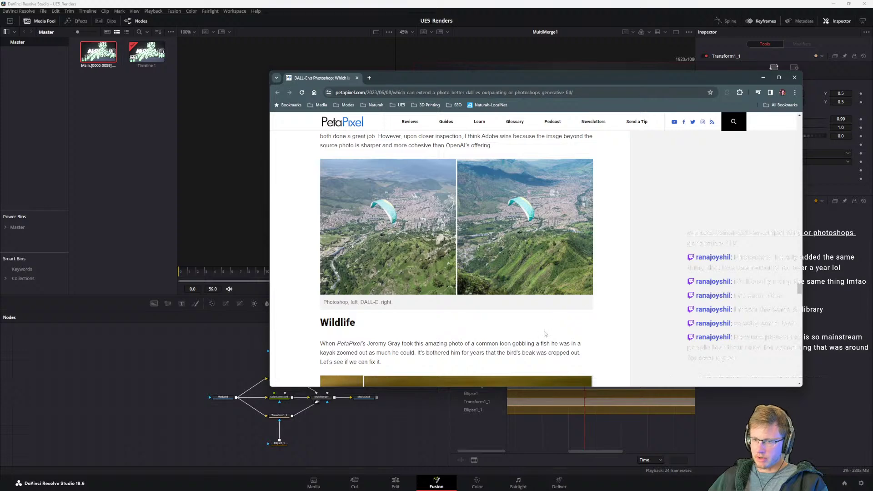
pyautogui.scroll(-5, 547, 330)
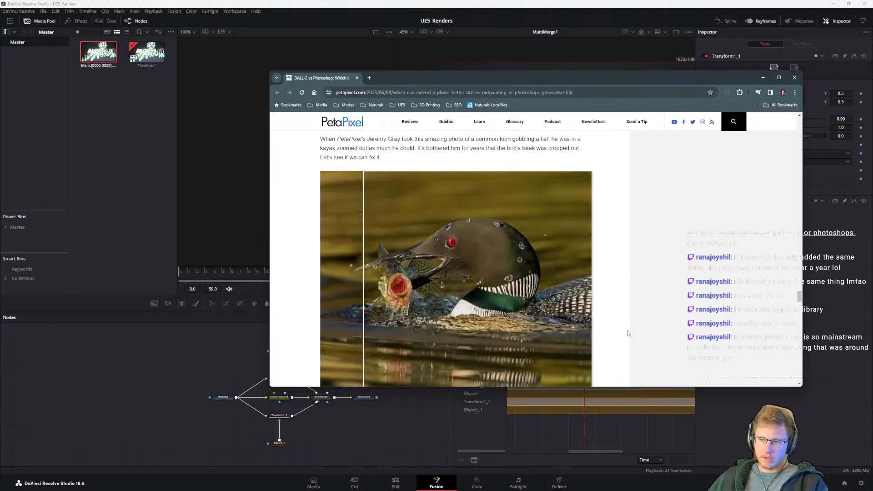
pyautogui.scroll(-4, 580, 273)
pyautogui.scroll(4, 545, 272)
pyautogui.scroll(-5, 511, 273)
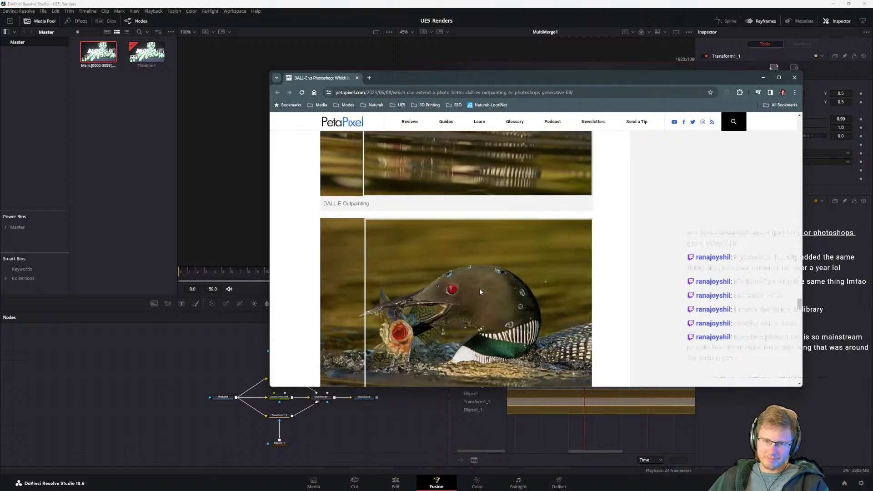
pyautogui.scroll(-3, 487, 303)
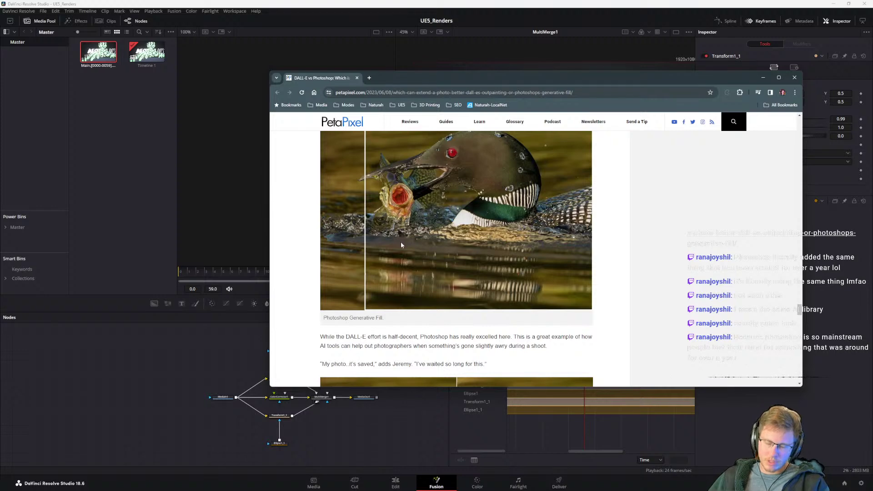
pyautogui.scroll(2, 395, 275)
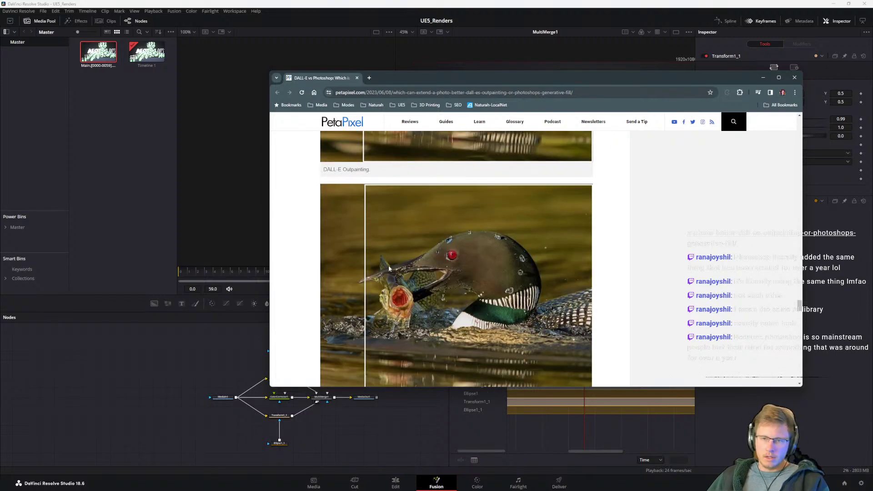
pyautogui.scroll(-5, 371, 299)
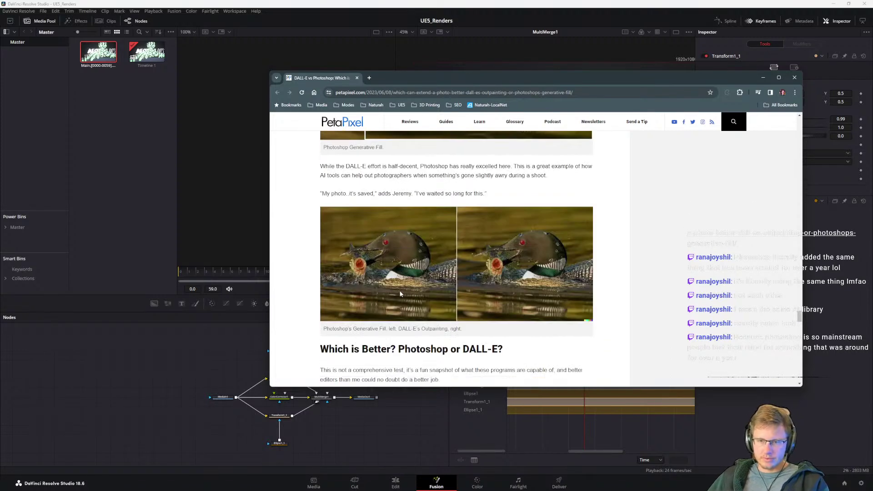
# Step: Skim the article's conclusion on whether Photoshop or DALL-E is better, and clear the browser window off the Fusion workspace
pyautogui.scroll(-6, 514, 220)
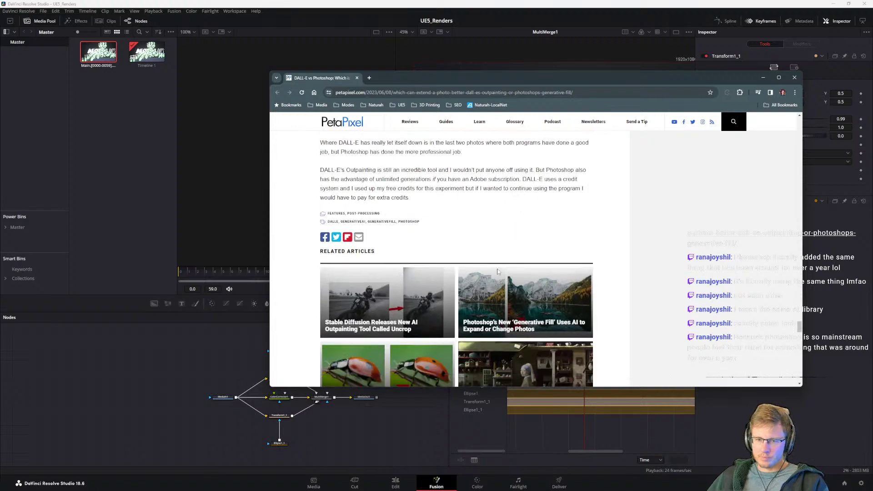
pyautogui.scroll(8, 477, 344)
pyautogui.scroll(5, 477, 345)
pyautogui.moveTo(392, 76); pyautogui.dragTo(343, 96)
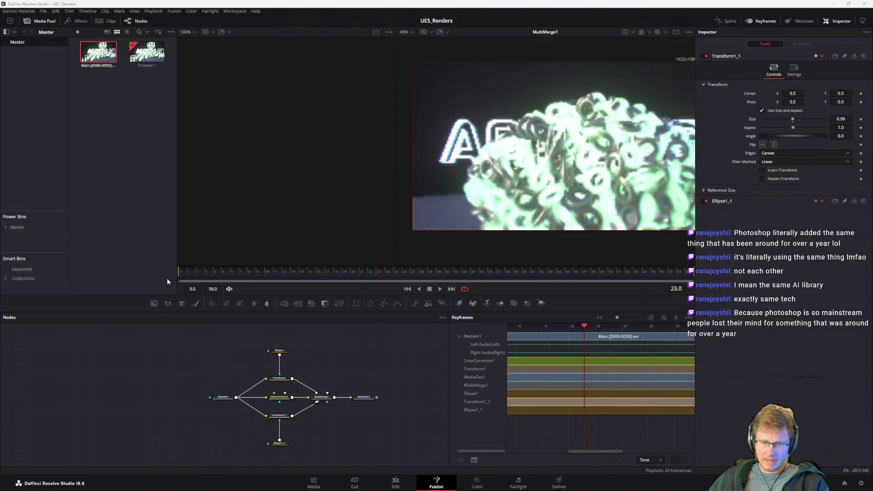
# Step: Adjust the preview options for the Fusion time ruler and select the Ellipse1 mask node above Transform1
pyautogui.rightClick(180, 273)
pyautogui.click(204, 278)
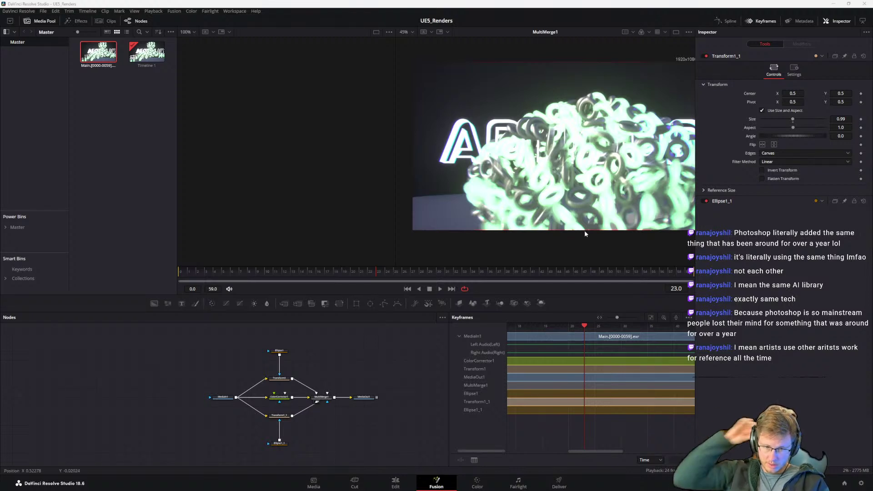
pyautogui.moveTo(312, 341); pyautogui.dragTo(258, 368)
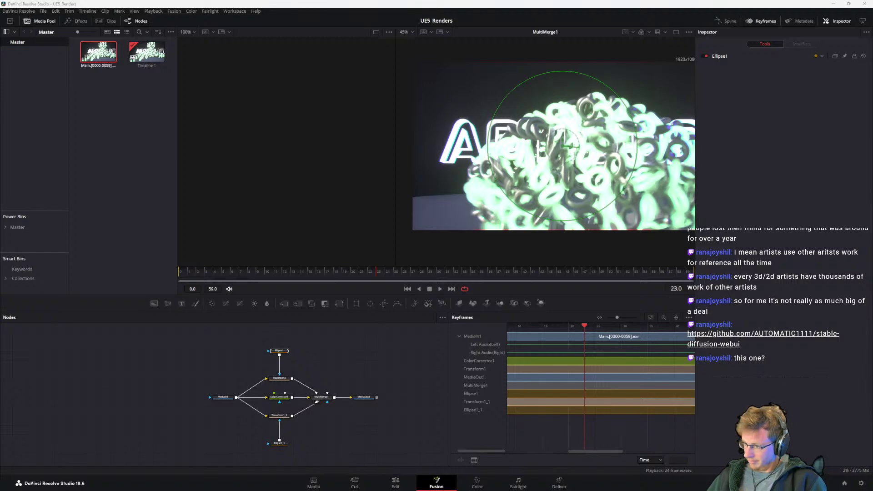
# Step: Bring the stable-diffusion-webui GitHub page over the Fusion workspace and look through the repository's file list
pyautogui.moveTo(374, 112); pyautogui.dragTo(464, 83)
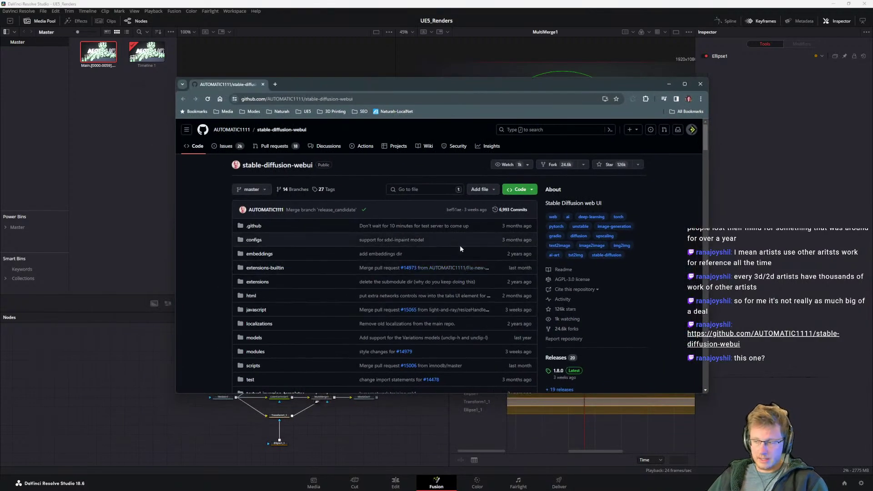
pyautogui.scroll(-5, 436, 264)
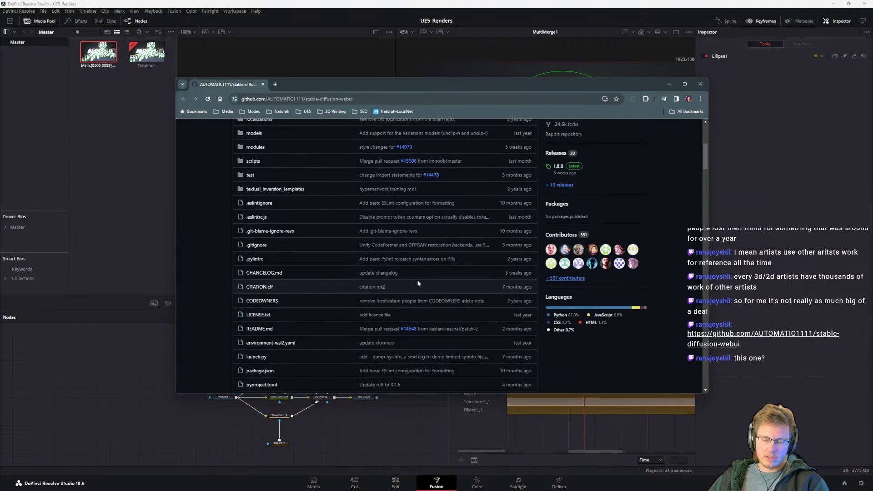
pyautogui.scroll(5, 418, 283)
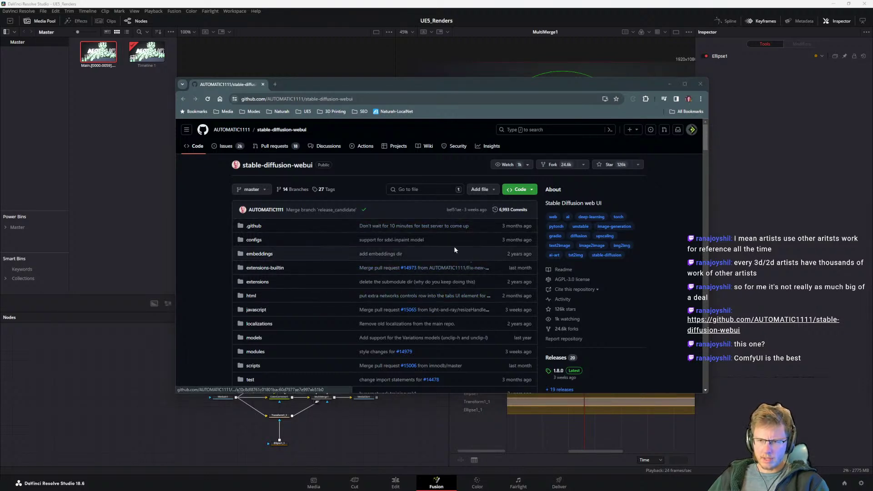
pyautogui.scroll(-8, 275, 250)
pyautogui.scroll(-3, 350, 270)
pyautogui.scroll(12, 353, 321)
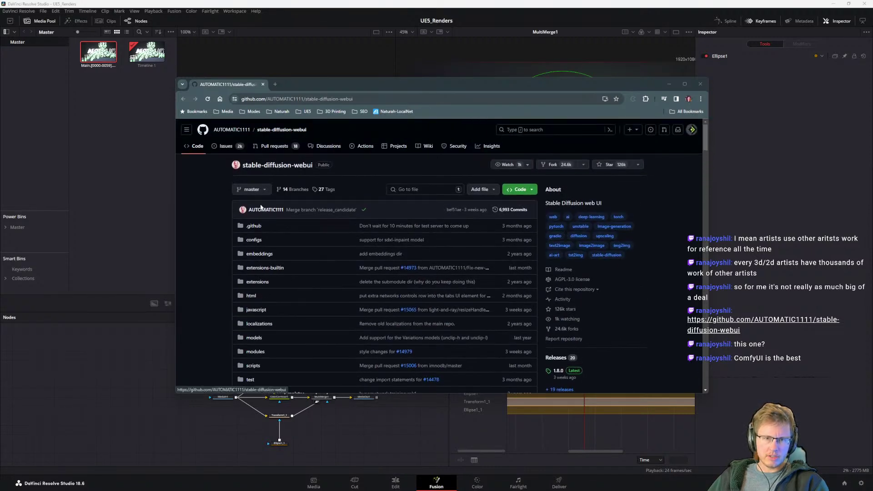
# Step: Examine the Stable Diffusion web UI screenshot in the README and read through its feature list
pyautogui.scroll(-10, 264, 249)
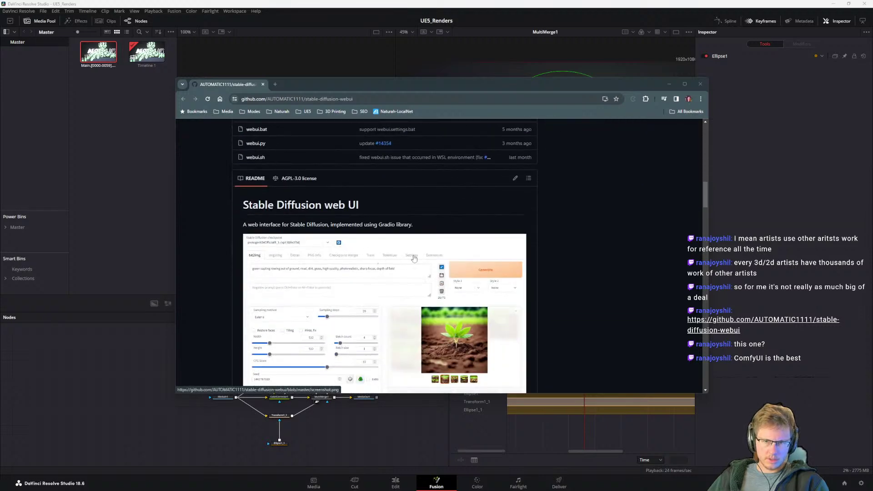
pyautogui.scroll(-5, 298, 255)
pyautogui.scroll(4, 262, 196)
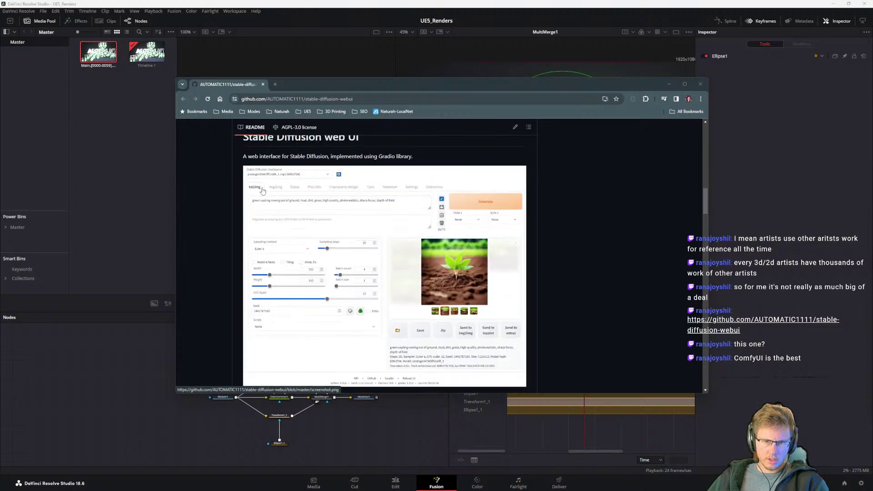
pyautogui.scroll(-12, 309, 211)
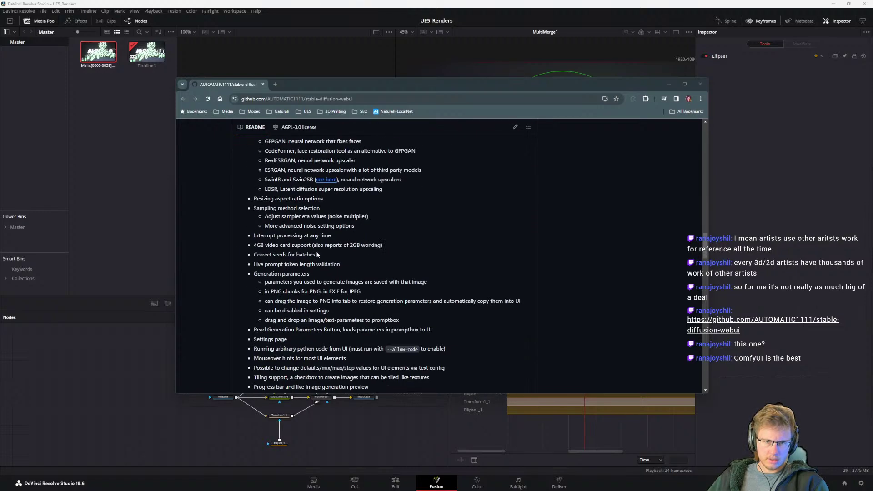
pyautogui.scroll(-6, 325, 246)
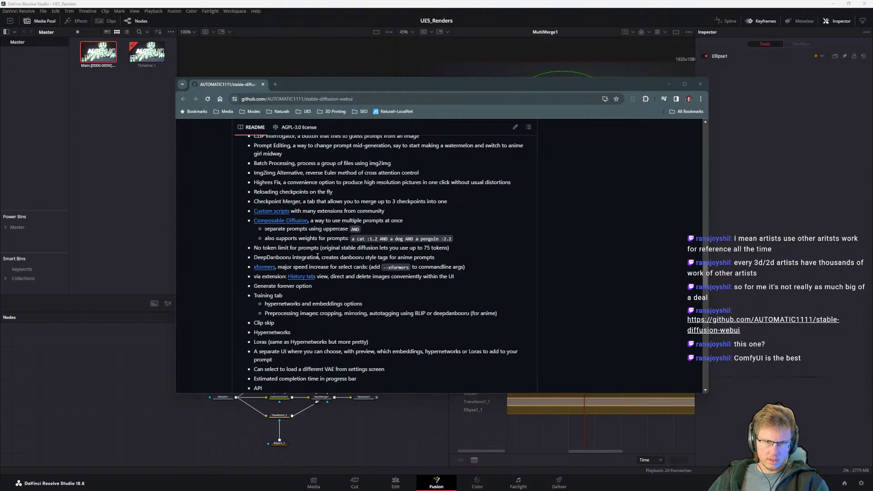
pyautogui.scroll(-4, 317, 256)
pyautogui.scroll(2, 316, 263)
pyautogui.scroll(-4, 315, 274)
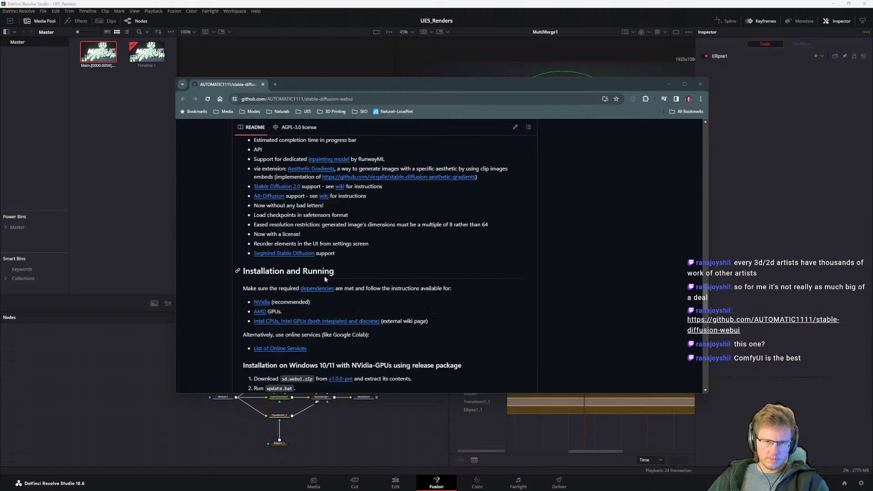
# Step: Skim the README's installation instructions for Windows, Linux and Apple Silicon, and its Credits section
pyautogui.scroll(-3, 359, 263)
pyautogui.scroll(-10, 371, 270)
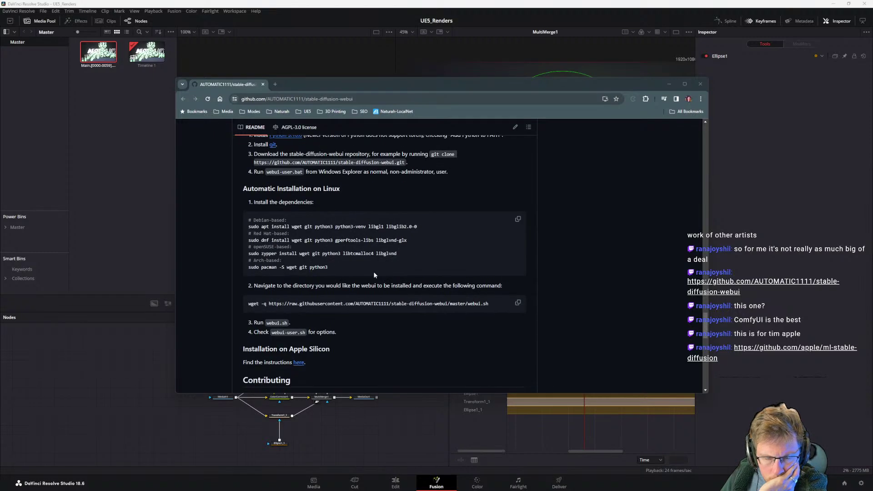
pyautogui.scroll(-2, 377, 278)
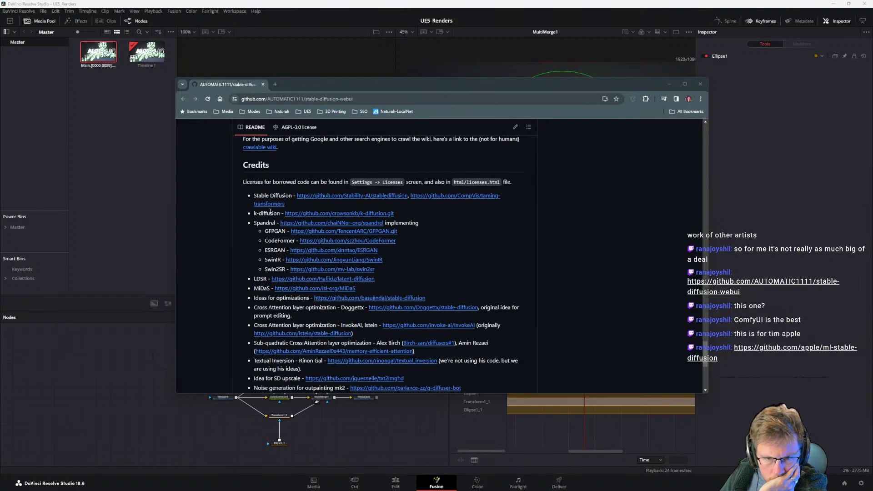
pyautogui.scroll(-3, 262, 275)
pyautogui.scroll(-3, 268, 278)
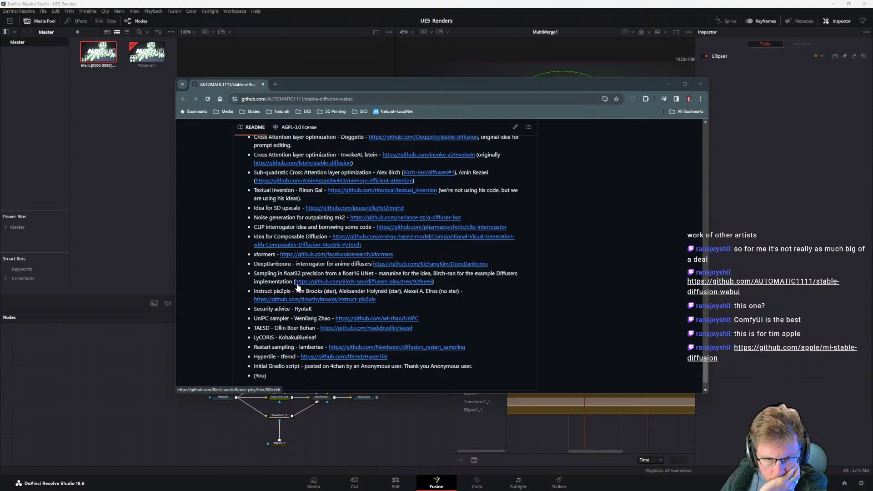
pyautogui.scroll(-2, 295, 287)
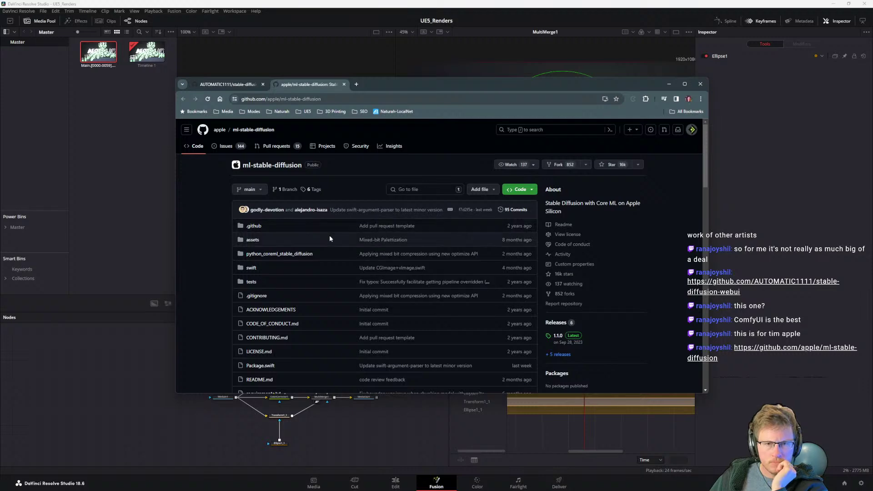
# Step: Look through Apple's ml-stable-diffusion repository, including the Core ML Stable Diffusion README introduction, sample images and section headings
pyautogui.scroll(-3, 307, 233)
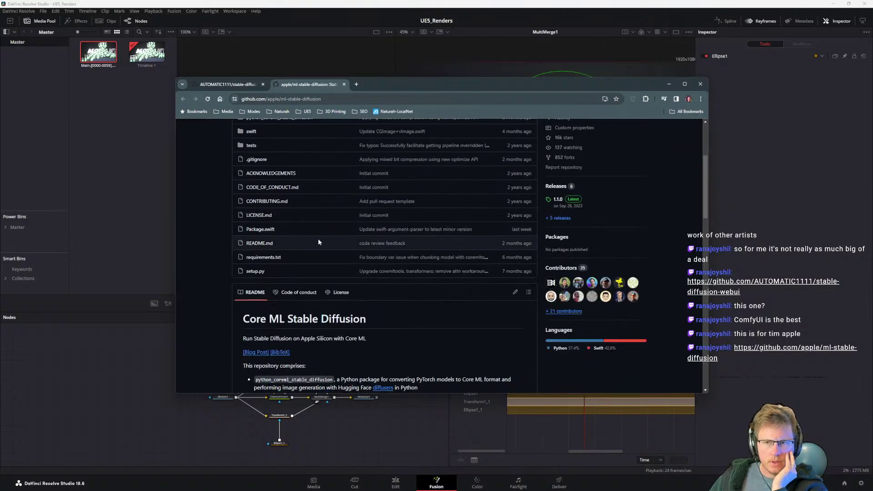
pyautogui.scroll(2, 318, 239)
pyautogui.scroll(-1, 315, 241)
pyautogui.scroll(-6, 315, 242)
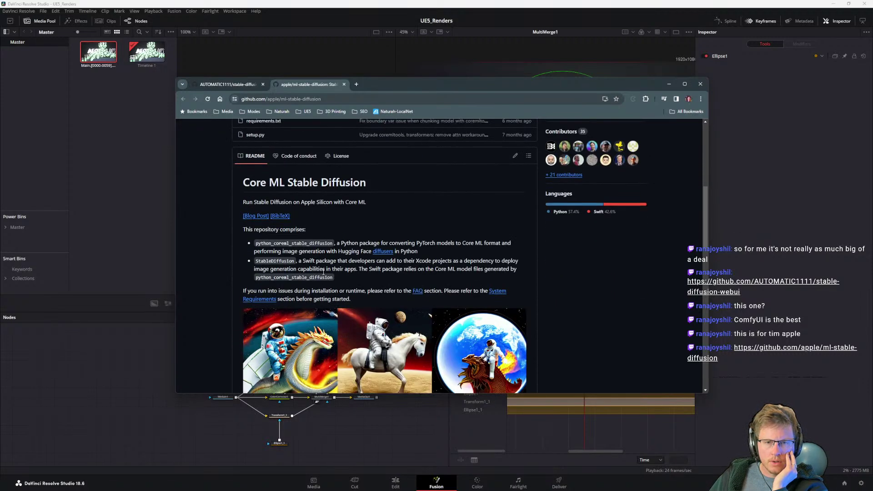
pyautogui.scroll(-6, 325, 254)
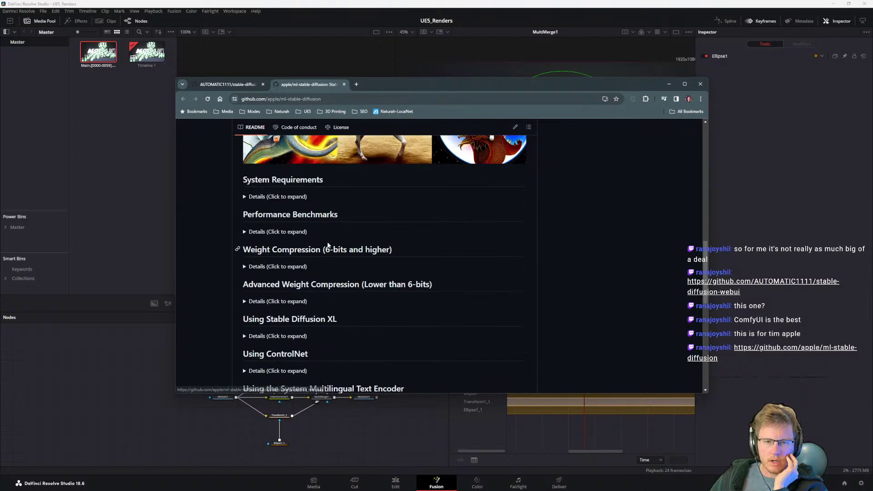
pyautogui.scroll(-4, 336, 223)
pyautogui.scroll(12, 318, 250)
pyautogui.scroll(10, 337, 159)
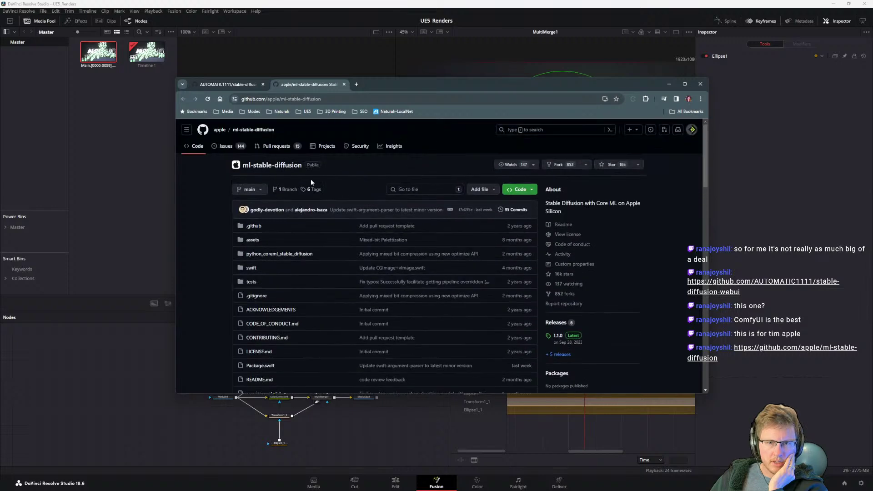
# Step: Return to the stable-diffusion-webui page and review the projects linked in its Credits section
pyautogui.click(227, 85)
pyautogui.scroll(2, 319, 277)
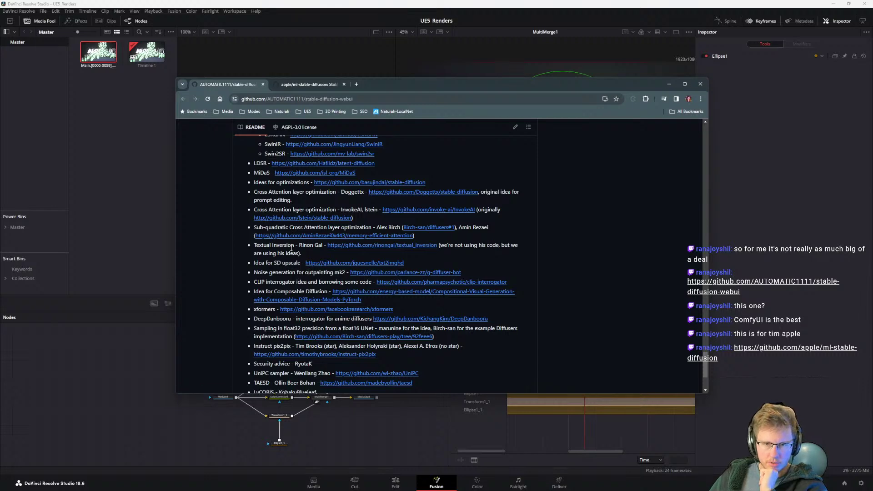
pyautogui.scroll(3, 286, 304)
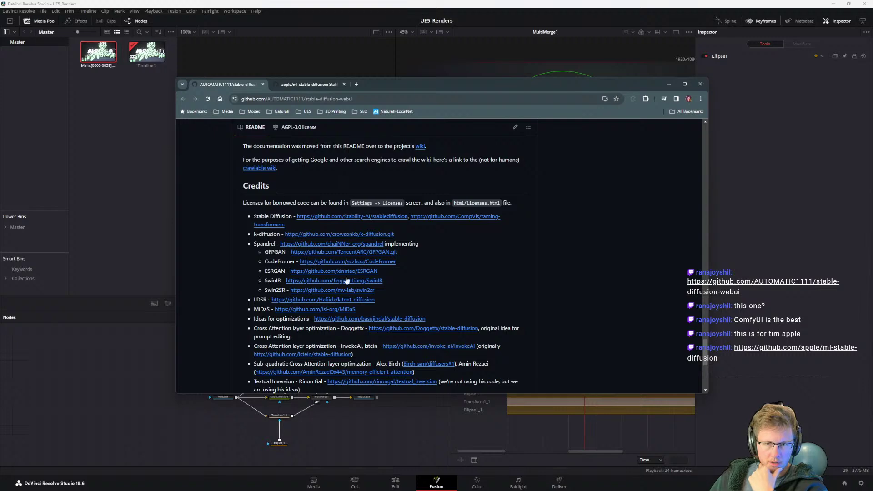
pyautogui.scroll(-3, 340, 279)
pyautogui.scroll(-2, 328, 280)
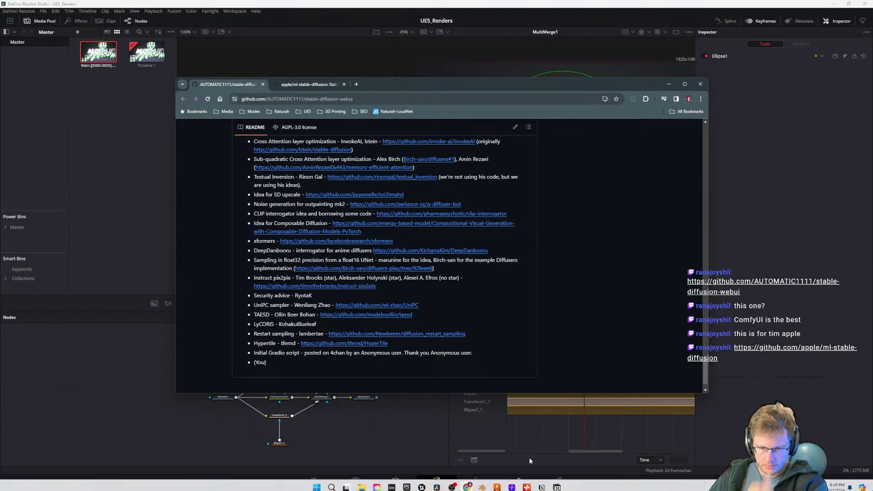
# Step: Launch Discord, shift the browser window upward, and move the Discord window off the shared screen
pyautogui.press('super')
pyautogui.write('disc')
pyautogui.press('Return')
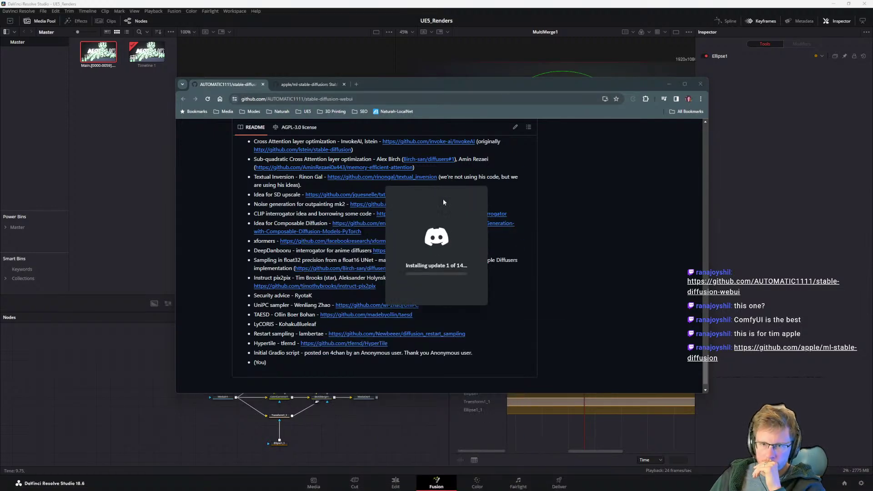
pyautogui.moveTo(431, 89); pyautogui.dragTo(439, 67)
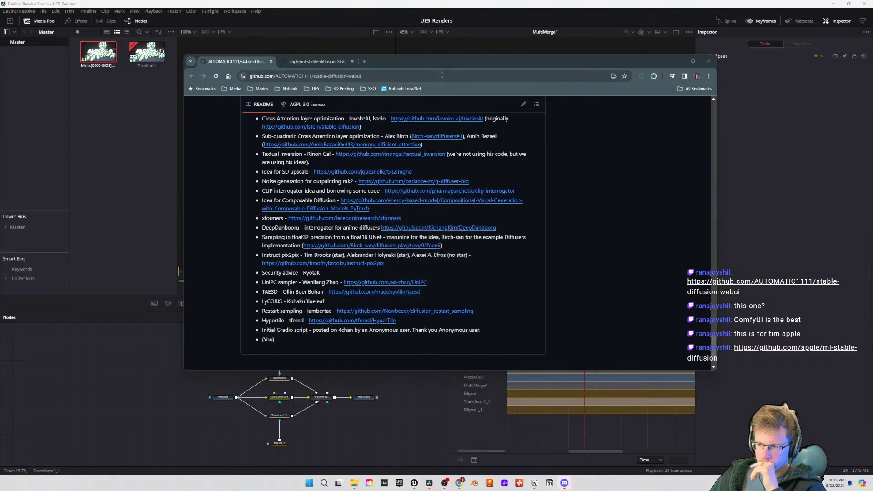
pyautogui.click(564, 483)
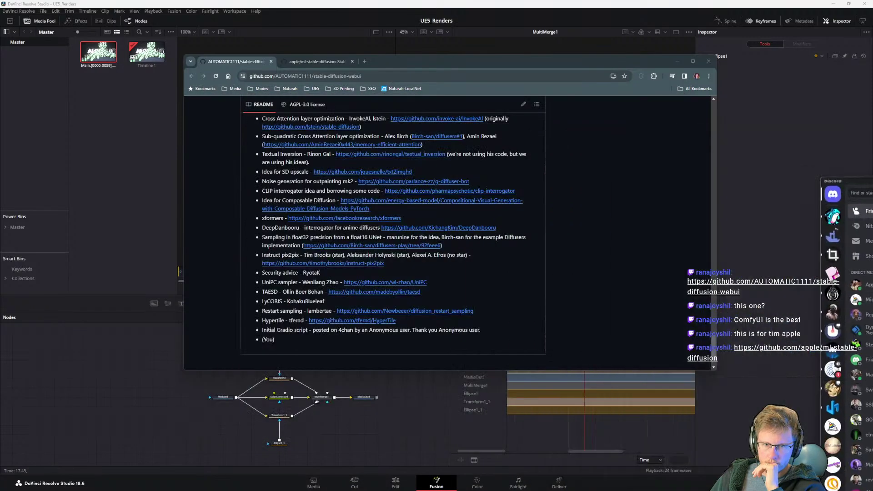
pyautogui.moveTo(854, 181); pyautogui.dragTo(872, 181)
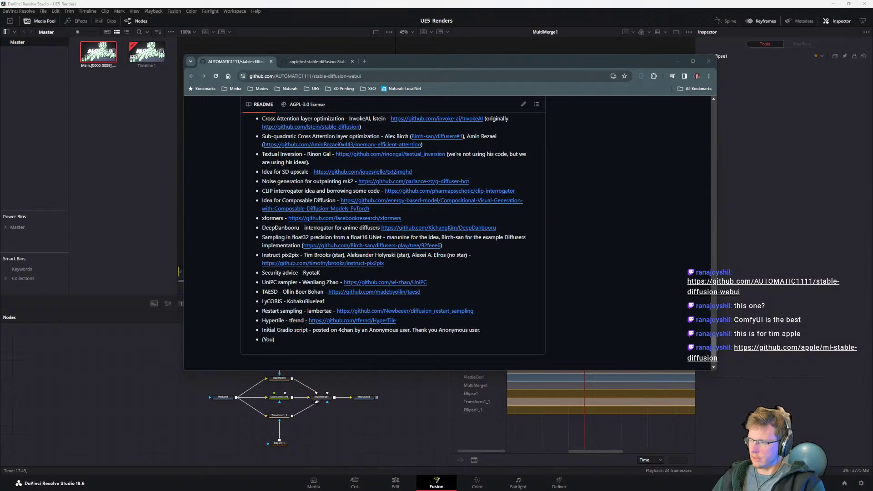
# Step: Search Google for "deforum stable diffusion" in a new browser tab
pyautogui.click(364, 61)
pyautogui.write('deforum')
pyautogui.press('Return')
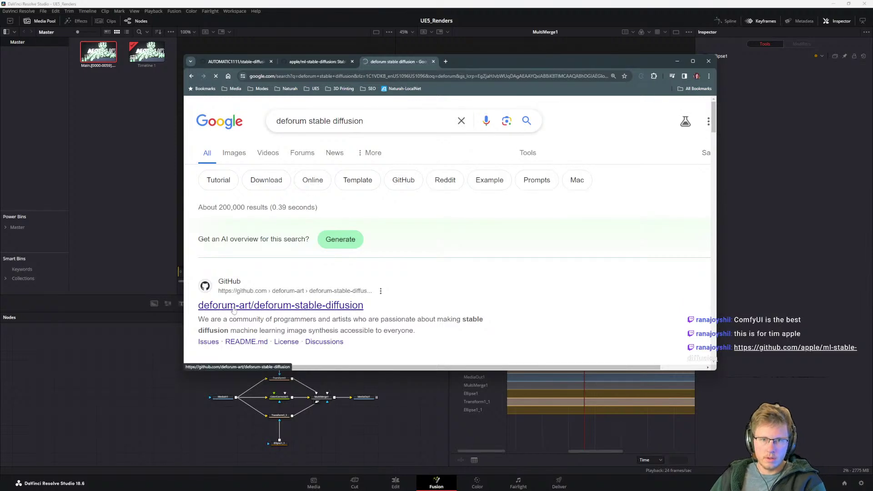
# Step: Skim the Deforum search results, and scrub through the rendered frames on DaVinci Resolve's Fusion page
pyautogui.scroll(-5, 272, 261)
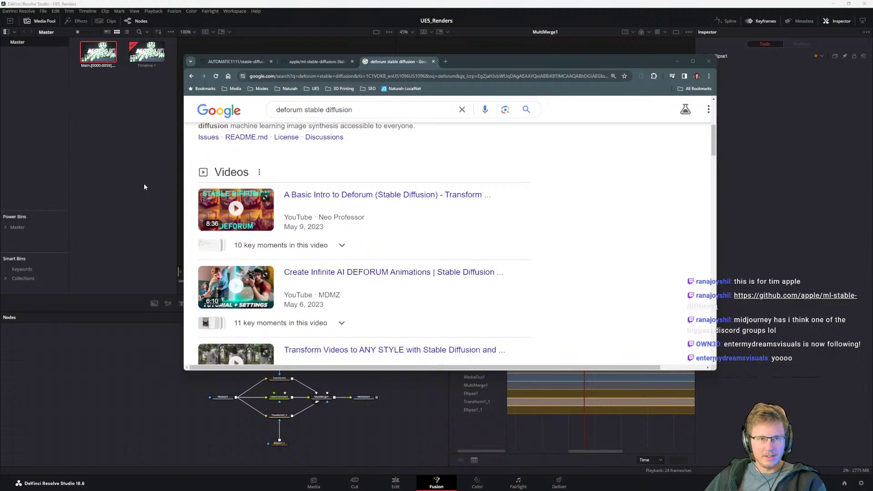
pyautogui.click(105, 172)
pyautogui.moveTo(259, 272); pyautogui.dragTo(348, 281)
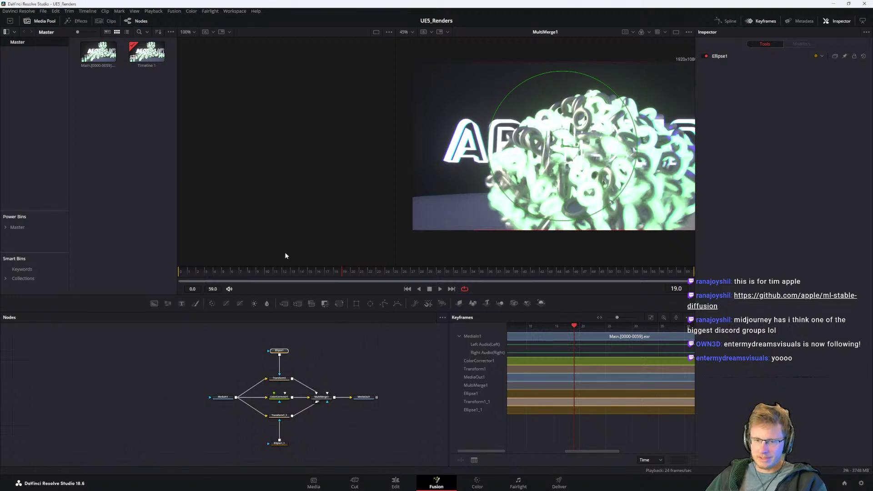
pyautogui.moveTo(257, 272); pyautogui.dragTo(338, 285)
# Step: Switch back to the browser and look over the Deforum video results
pyautogui.hotkey('alt', 'Tab')
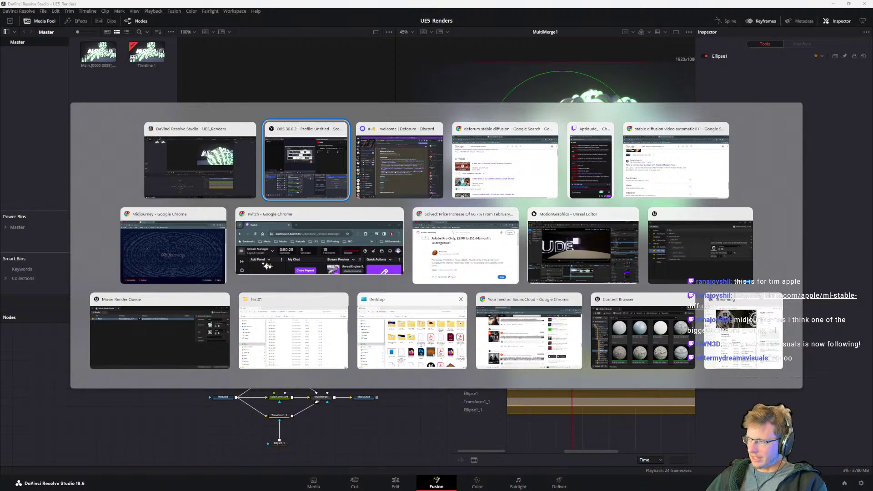
pyautogui.click(456, 181)
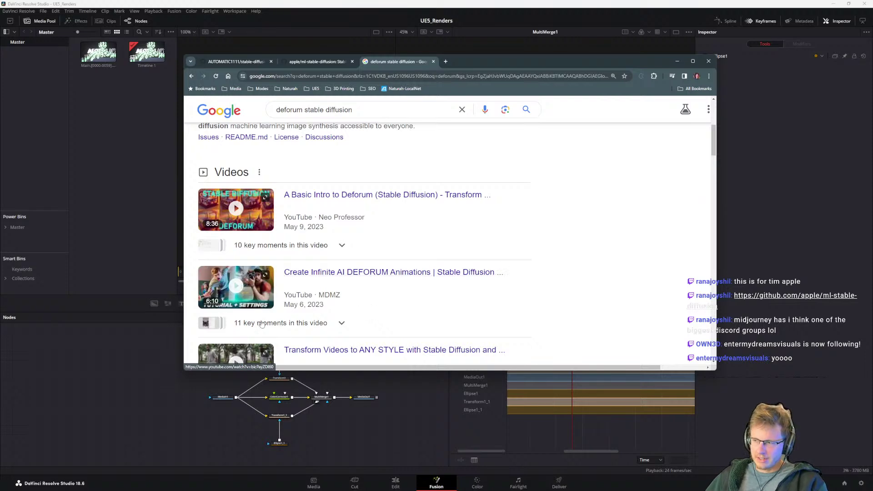
pyautogui.scroll(-2, 355, 291)
pyautogui.scroll(3, 352, 279)
# Step: Switch to the MotionGraphics project in Unreal Editor and close the render settings and Movie Render Queue windows
pyautogui.hotkey('alt', 'Tab')
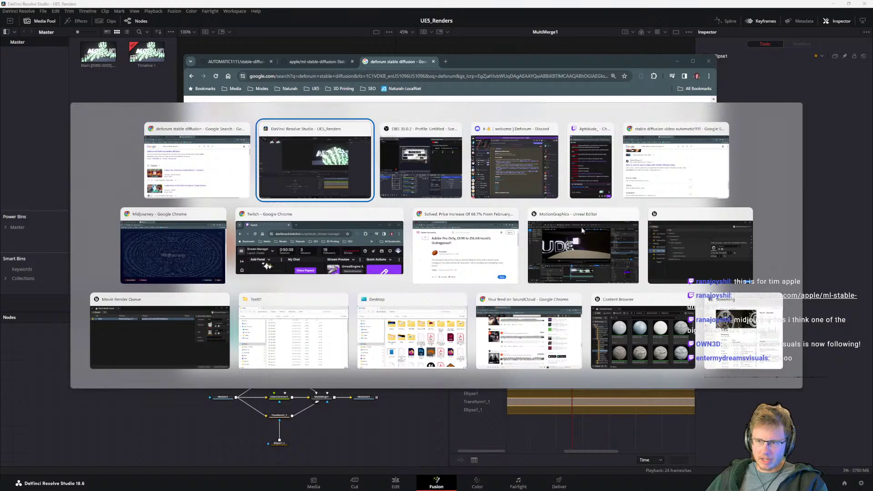
pyautogui.click(574, 246)
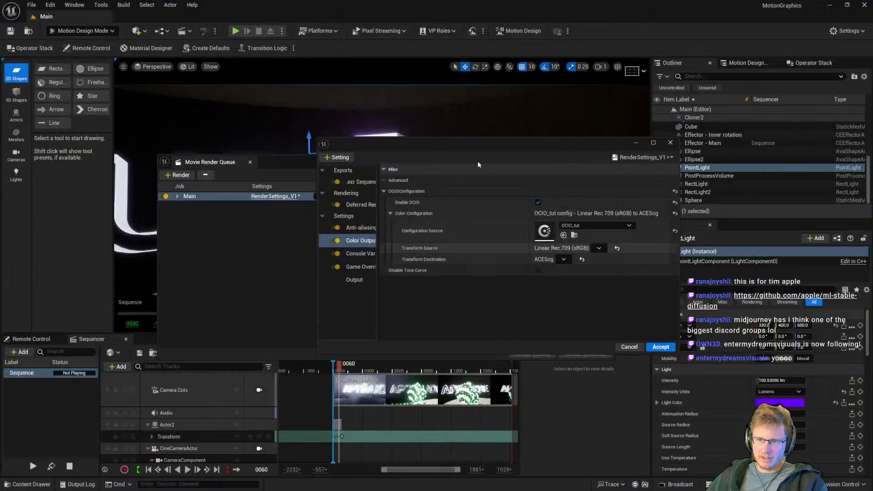
pyautogui.click(670, 142)
pyautogui.click(605, 161)
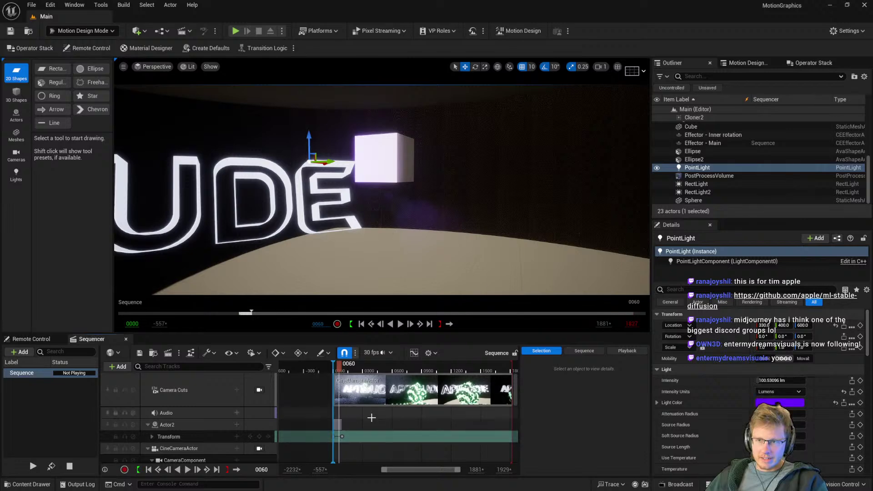
# Step: Preview the sequence with the viewport locked to the Camera Cuts track, and move the playhead back to frame 215
pyautogui.press('space')
pyautogui.press('space')
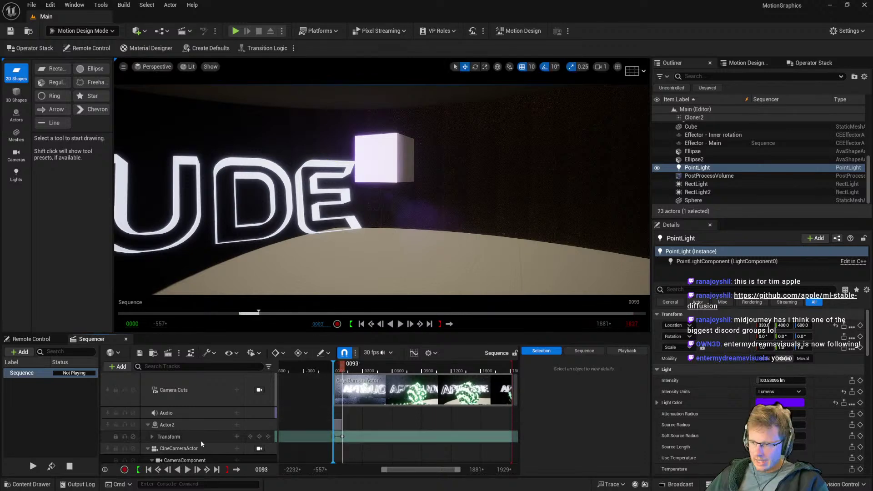
pyautogui.click(259, 390)
pyautogui.press('space')
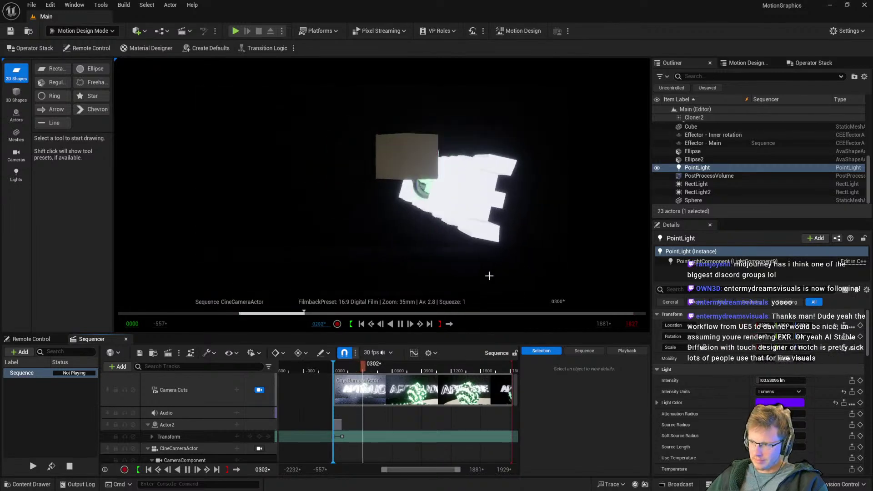
pyautogui.press('space')
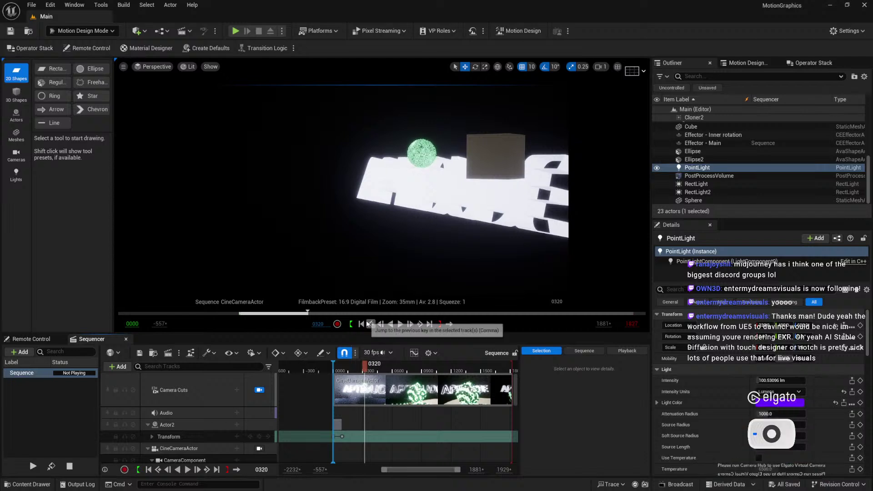
pyautogui.click(348, 392)
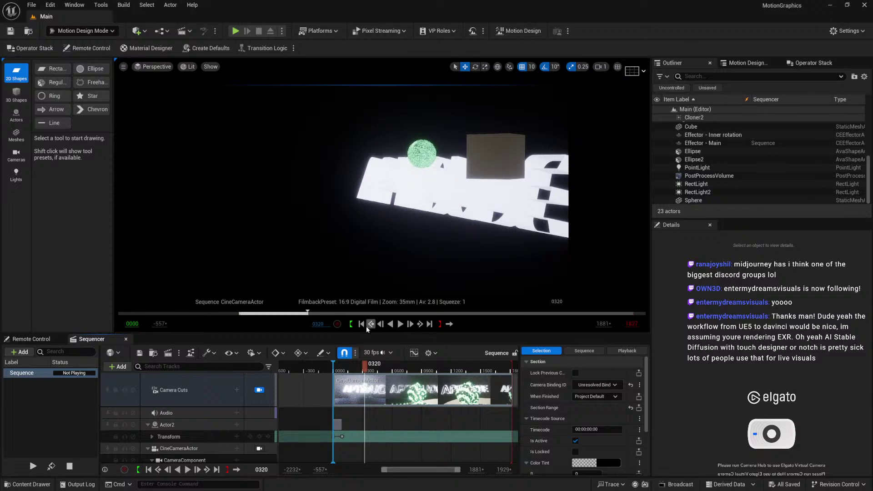
pyautogui.moveTo(364, 367); pyautogui.dragTo(349, 396)
# Step: Bring DaVinci Resolve to the front and close it
pyautogui.press('super')
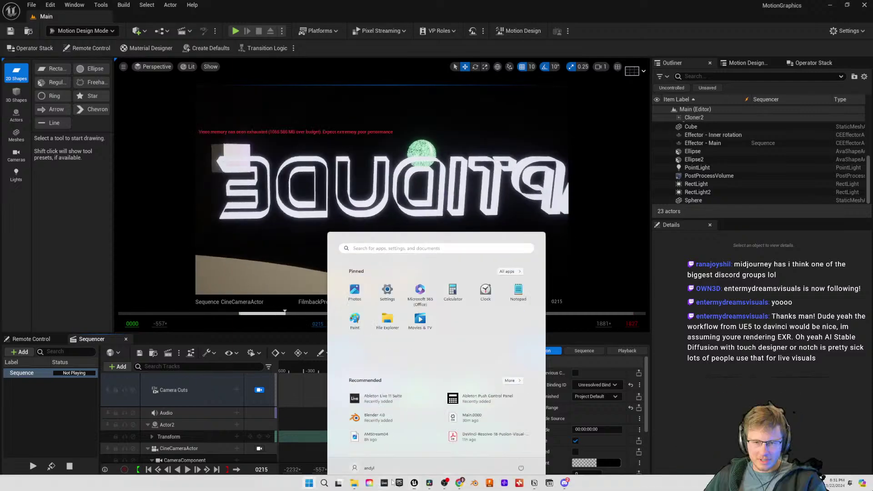
pyautogui.click(429, 483)
pyautogui.click(866, 4)
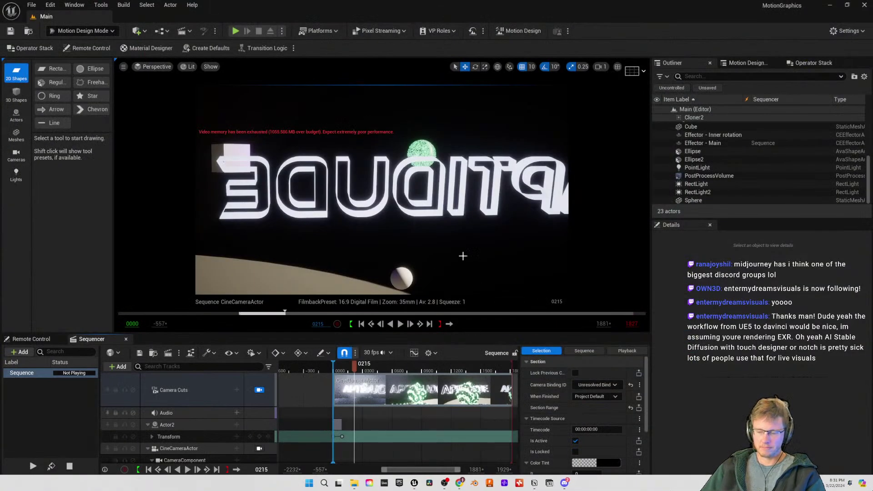
# Step: Set the texture streaming pool size with the console command r.streaming.poolsize 10000
pyautogui.click(212, 243)
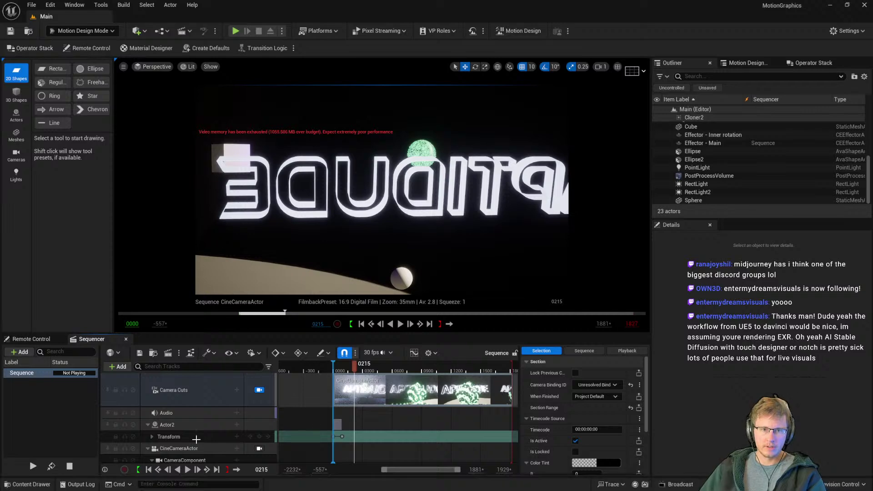
pyautogui.click(148, 483)
pyautogui.write('r.')
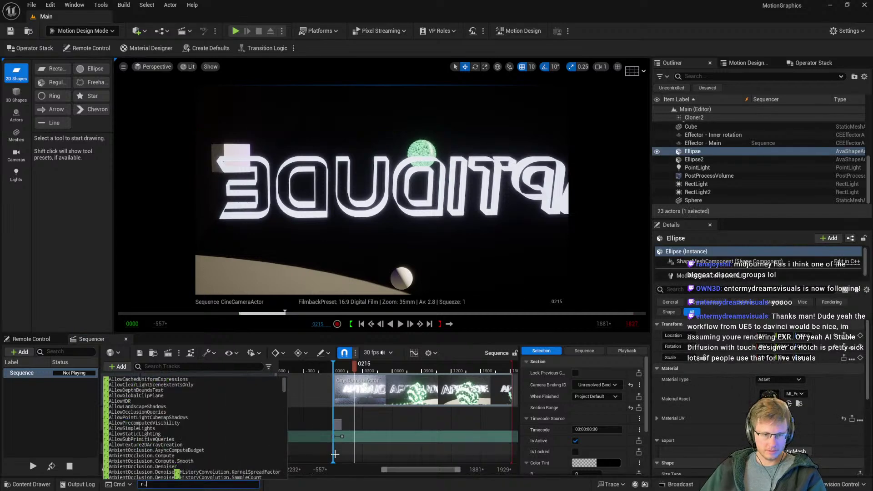
pyautogui.write('streaming')
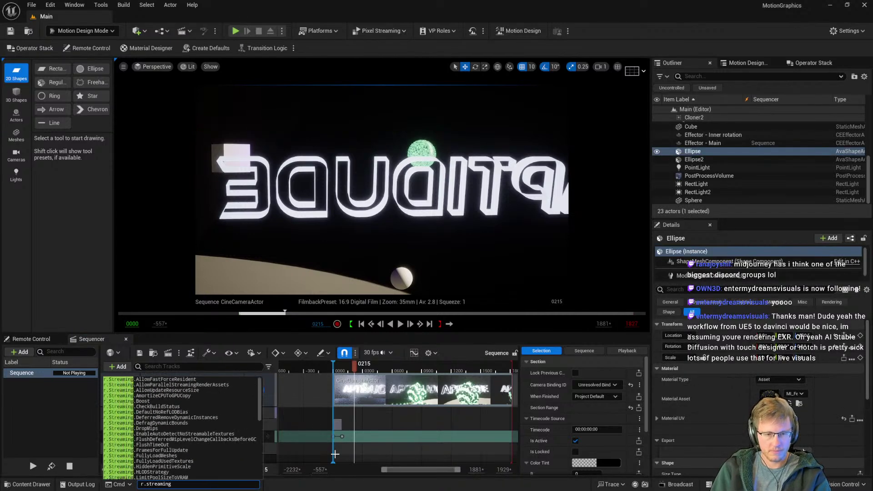
pyautogui.write('.poolsiz')
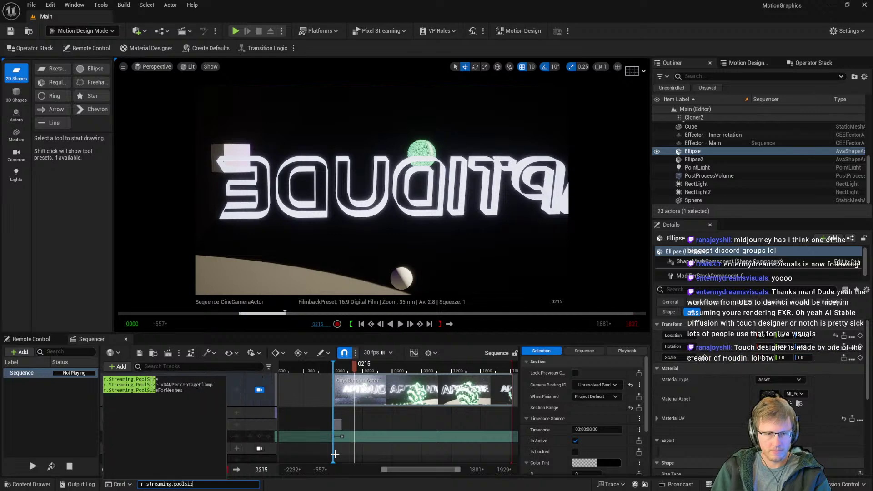
pyautogui.write('e 10000')
pyautogui.press('Return')
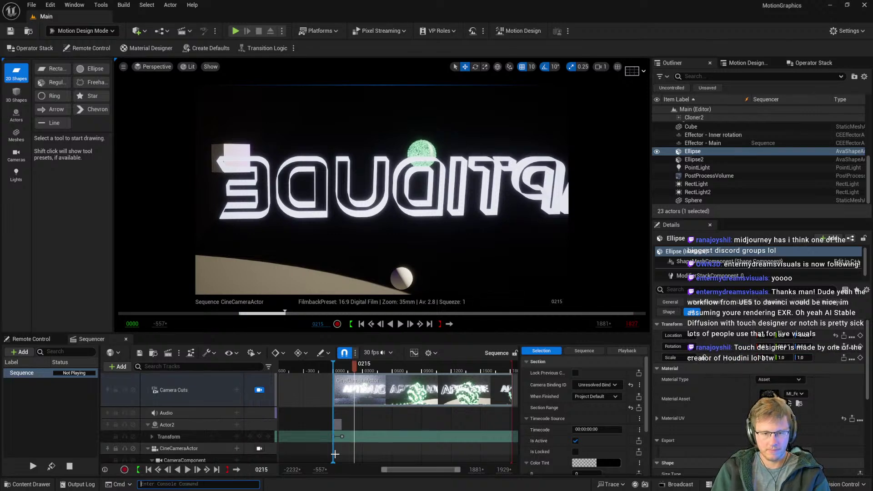
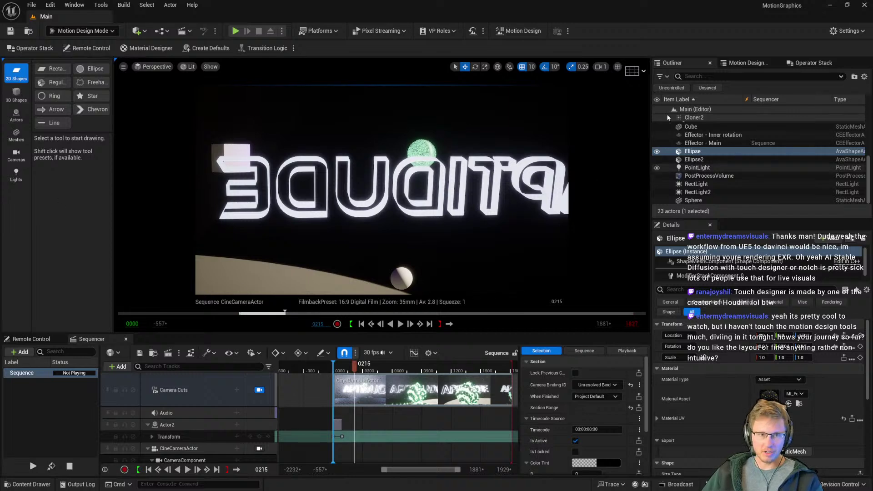
# Step: Select the sequence in the sequence list and look through the scene's items in the Motion Design outliner
pyautogui.click(27, 372)
pyautogui.press('F2')
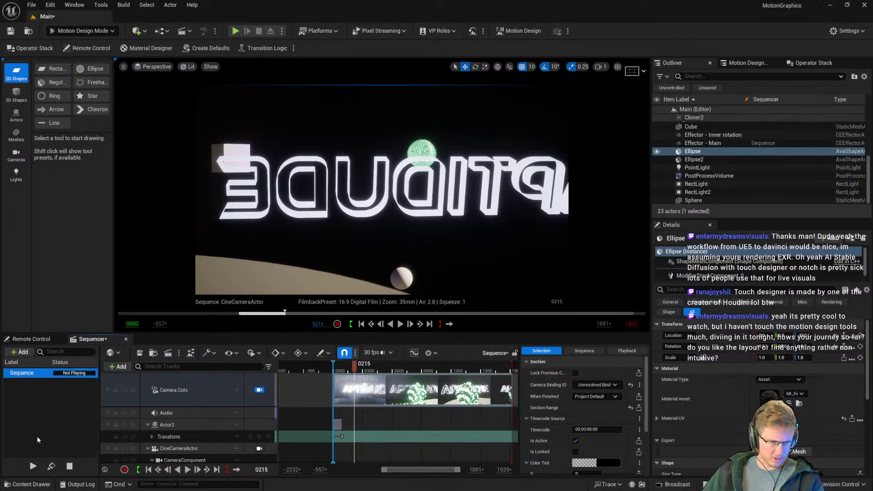
pyautogui.click(746, 63)
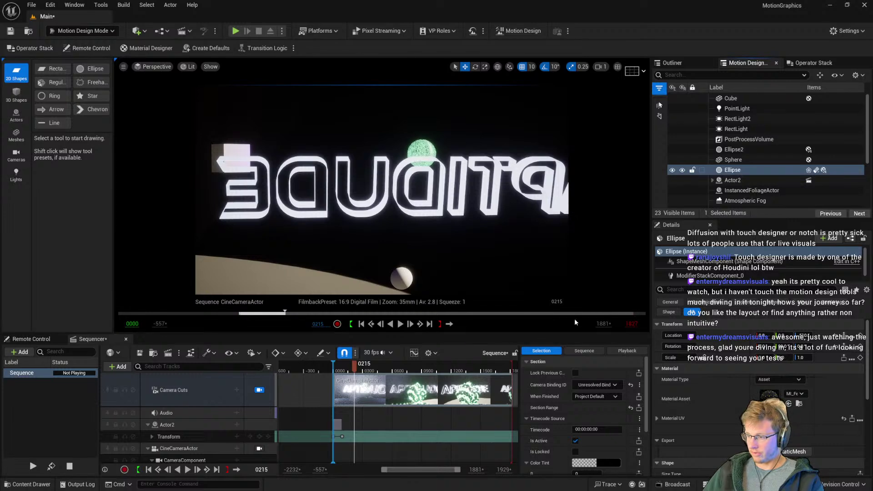
pyautogui.scroll(-2, 754, 182)
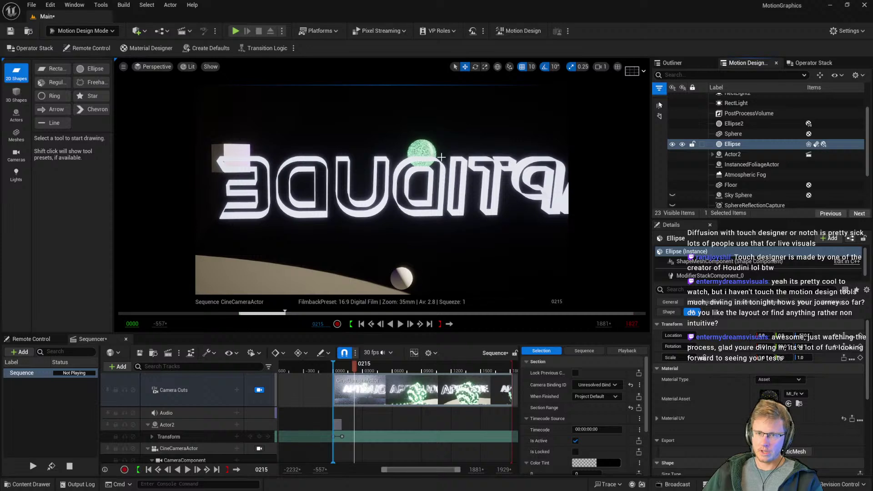
# Step: Play the sequence and slightly lower the Bloom intensity of the PostProcessVolume during playback
pyautogui.click(187, 469)
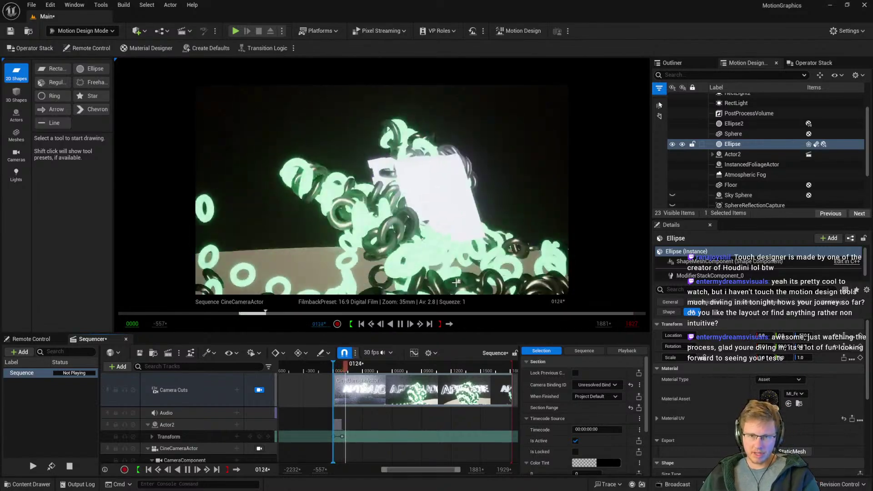
pyautogui.scroll(-2, 761, 148)
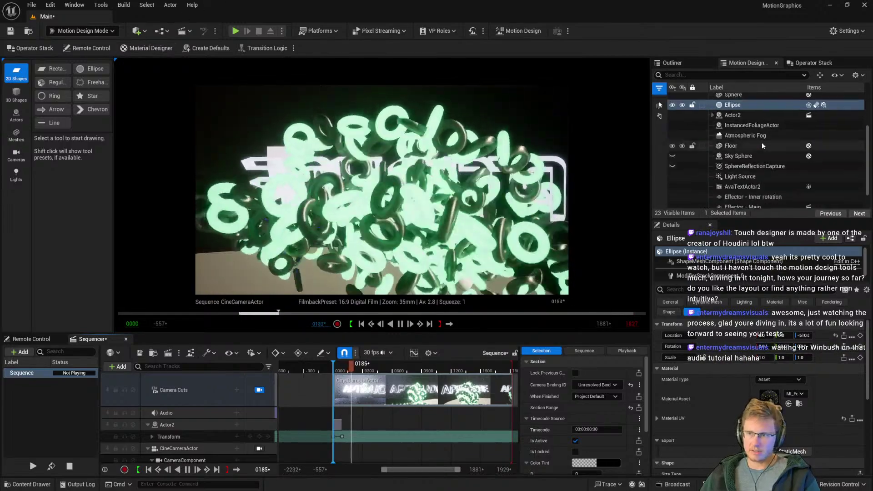
pyautogui.scroll(3, 762, 147)
pyautogui.click(755, 139)
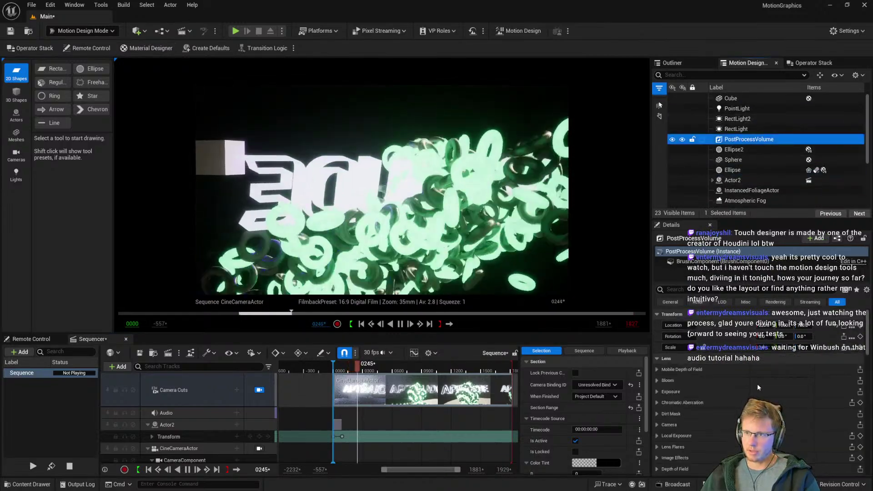
pyautogui.click(657, 380)
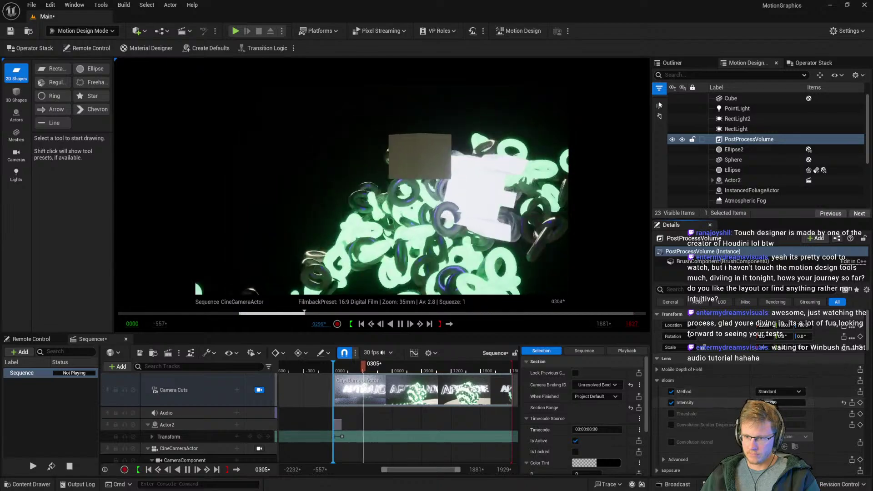
pyautogui.moveTo(775, 402); pyautogui.dragTo(764, 402)
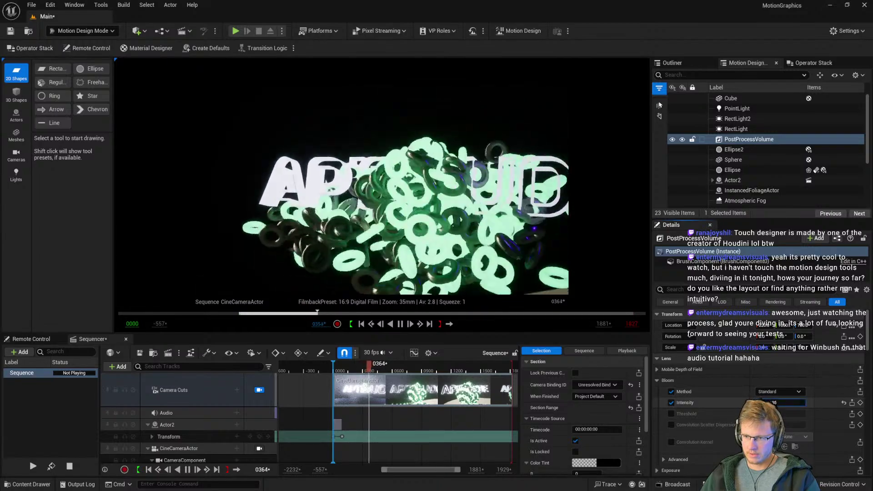
pyautogui.click(657, 381)
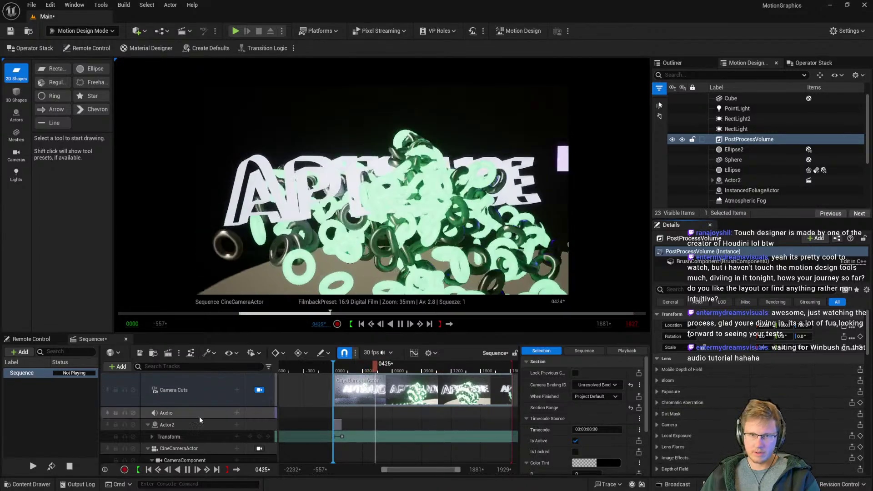
# Step: Select the Camera Cuts track and stop the sequence playback at frame 523
pyautogui.click(28, 372)
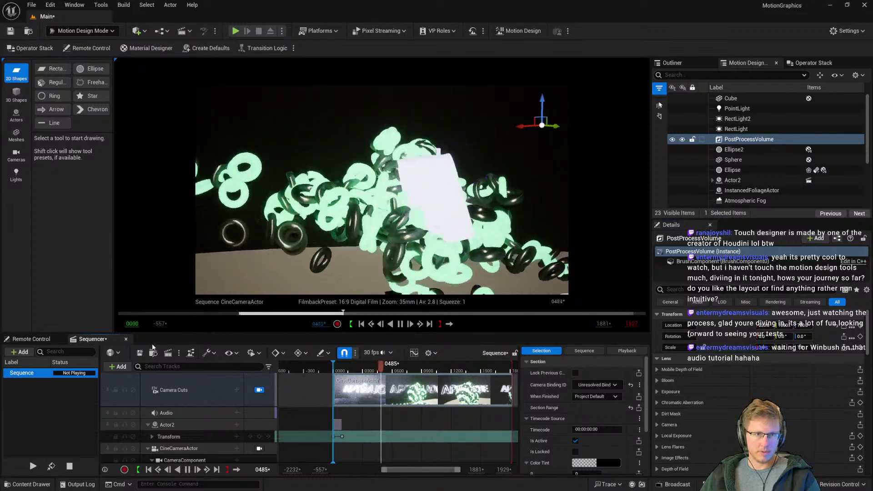
pyautogui.click(200, 392)
pyautogui.click(391, 325)
pyautogui.click(400, 326)
pyautogui.click(400, 325)
# Step: Change the viewport type from Cinematic Viewport to Default Viewport
pyautogui.click(210, 66)
pyautogui.click(154, 67)
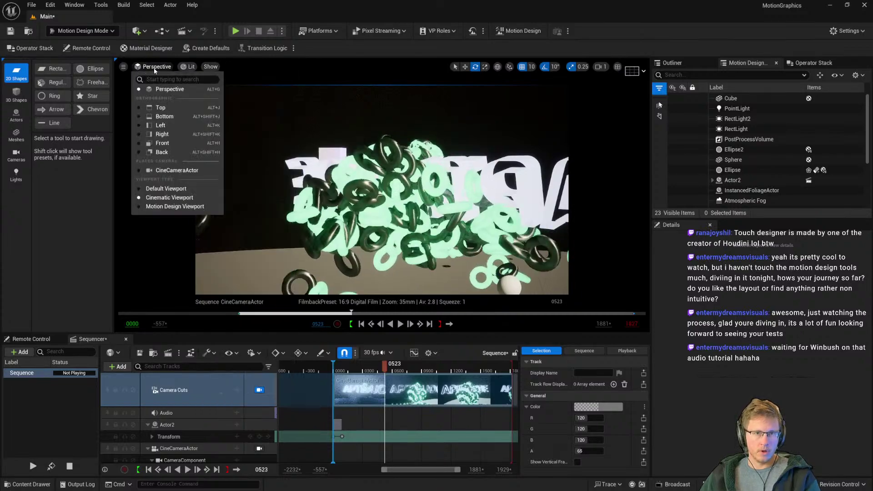
pyautogui.click(164, 189)
# Step: Frame the glowing 3D text from the front of the stage and select its actor, AvaTextActor2
pyautogui.moveTo(382, 195); pyautogui.dragTo(489, 218, button='right')
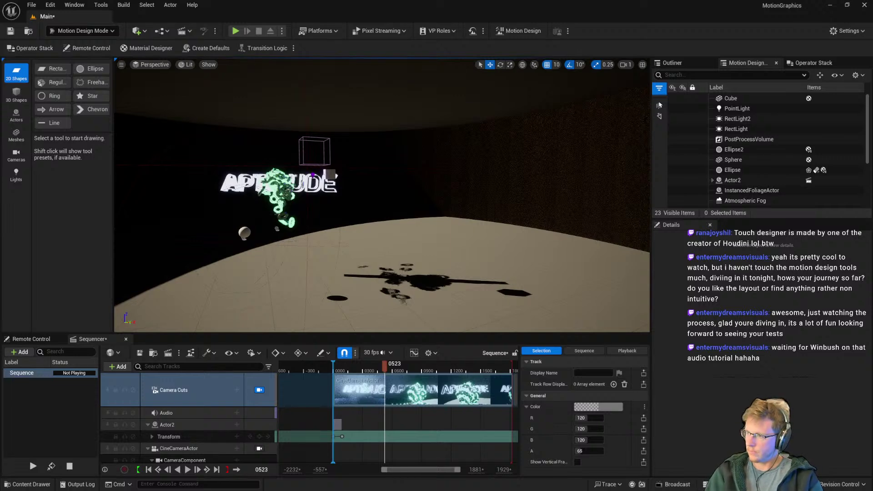
pyautogui.moveTo(387, 246); pyautogui.dragTo(353, 241, button='right')
pyautogui.press('w')
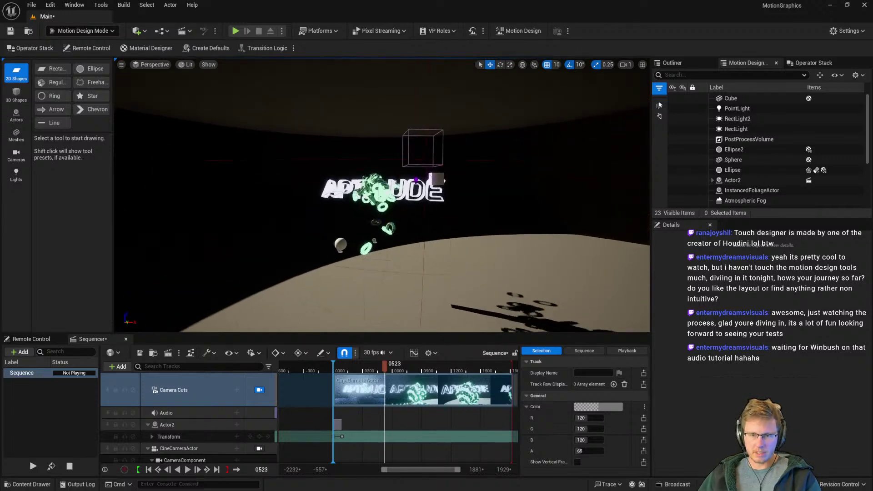
pyautogui.scroll(4, 375, 222)
pyautogui.moveTo(399, 205); pyautogui.dragTo(399, 208, button='right')
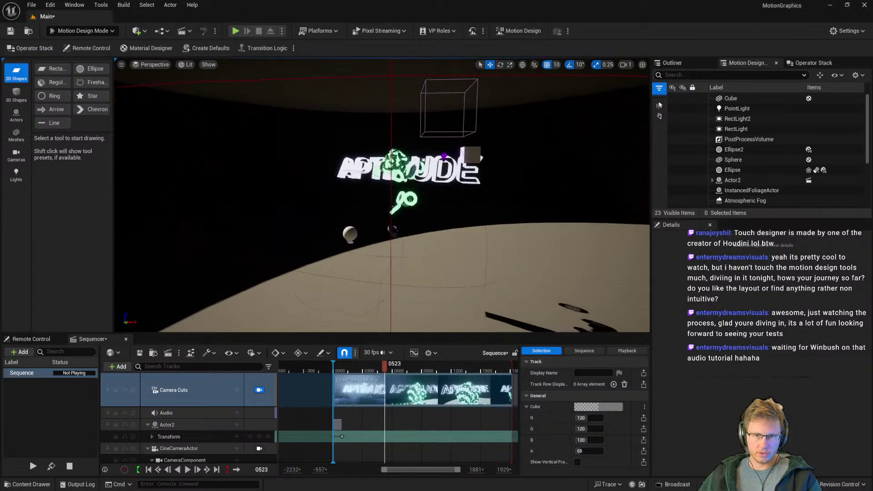
pyautogui.moveTo(320, 260); pyautogui.dragTo(361, 266, button='right')
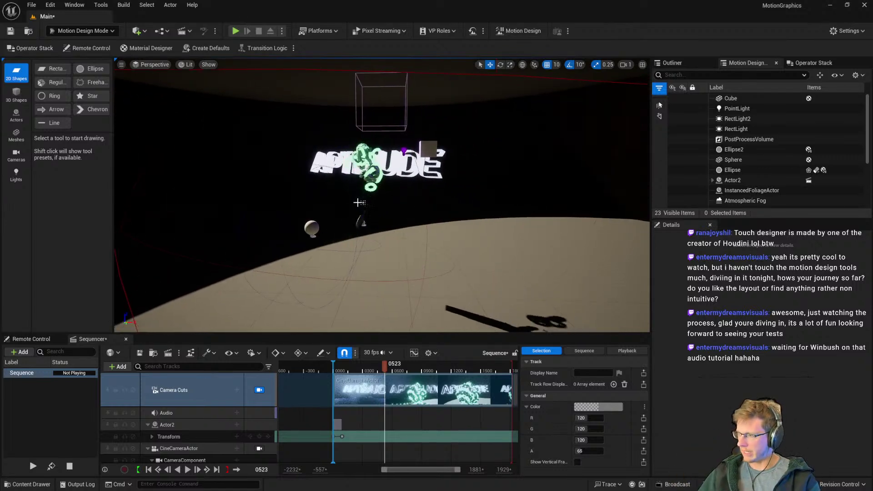
pyautogui.click(366, 175)
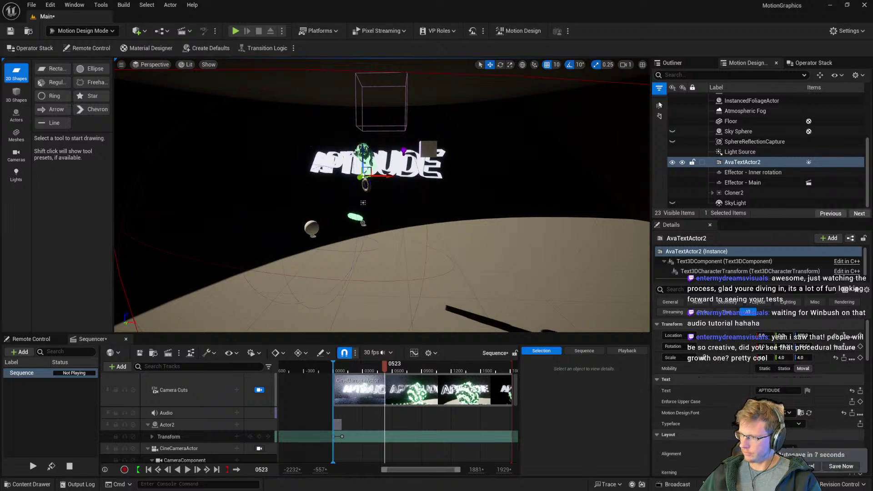
# Step: Show the YouTube page "Curved Orbiting Text in Unreal 5.4 Motion Design" and select its web address
pyautogui.moveTo(872, 182); pyautogui.dragTo(457, 92)
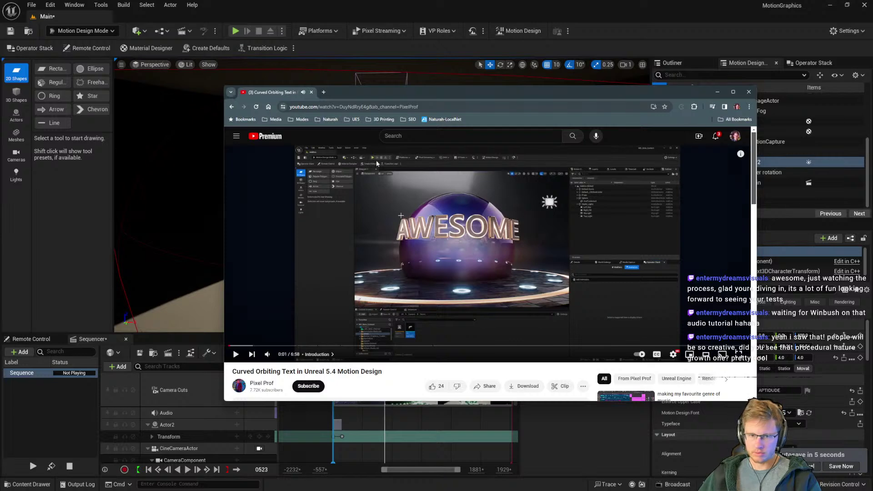
pyautogui.click(343, 108)
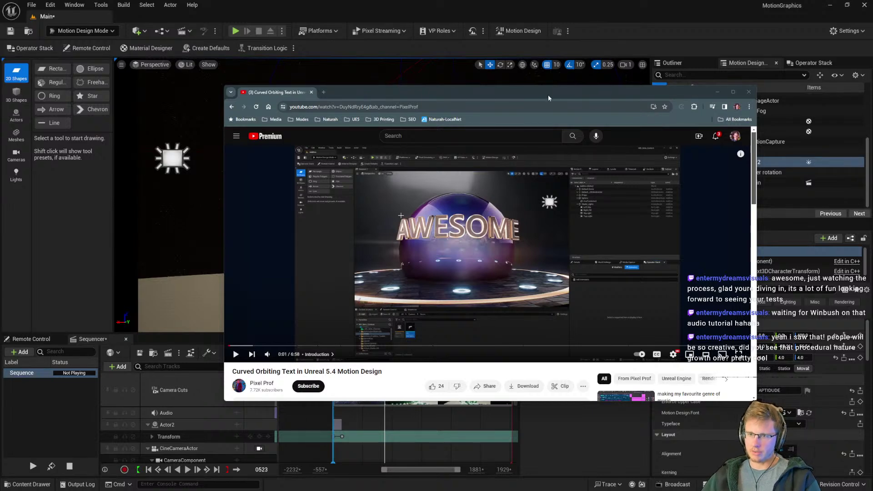
pyautogui.moveTo(579, 98); pyautogui.dragTo(872, 157)
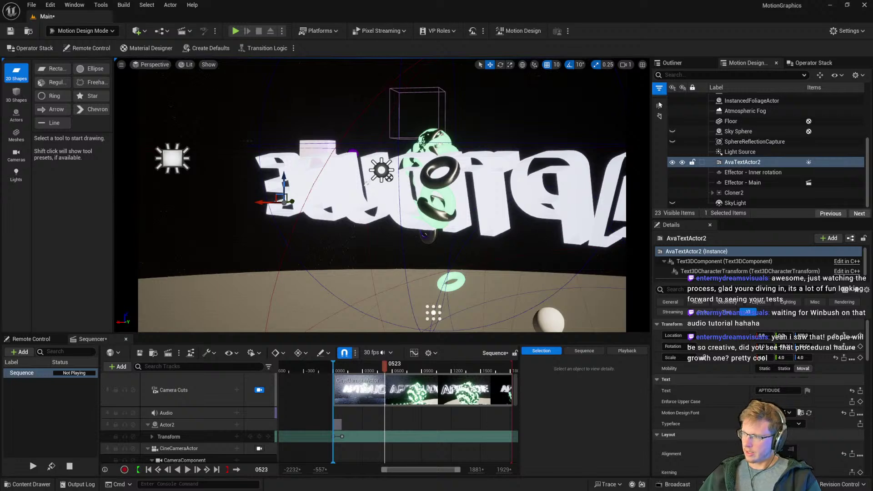
pyautogui.hotkey('alt', 'Tab')
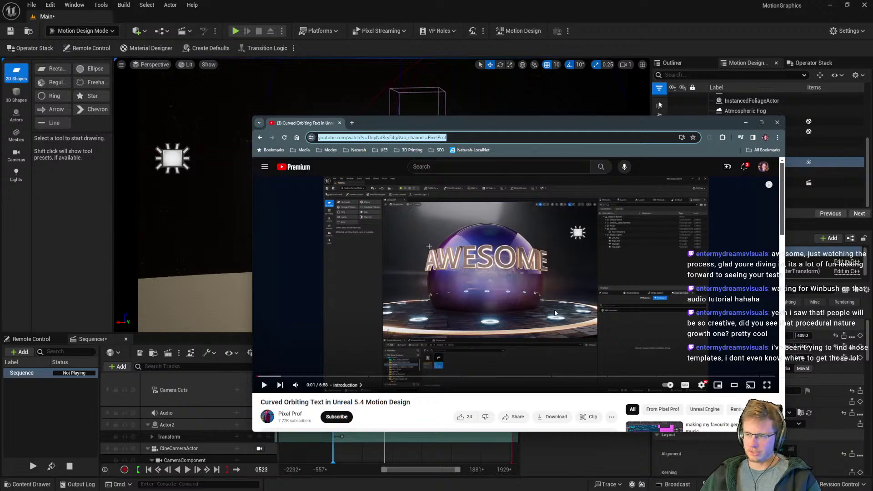
pyautogui.moveTo(472, 126); pyautogui.dragTo(872, 157)
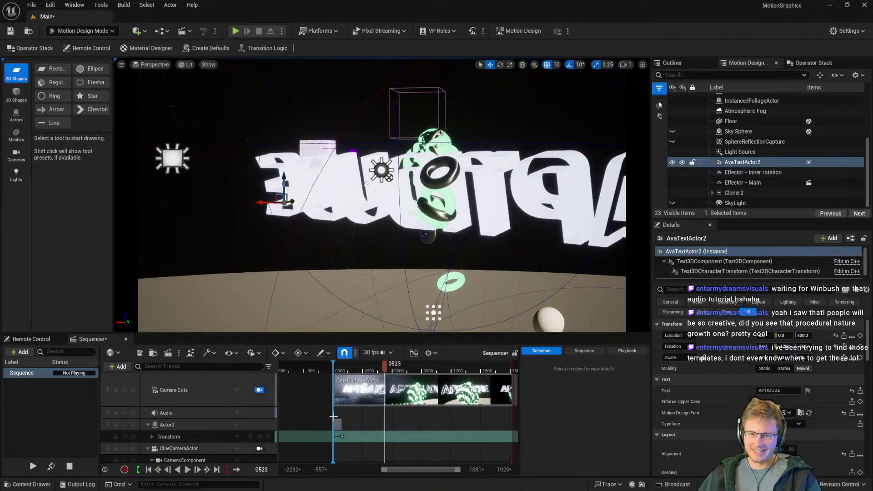
# Step: Save the current level and open the recent level DONUT
pyautogui.hotkey('ctrl', 's')
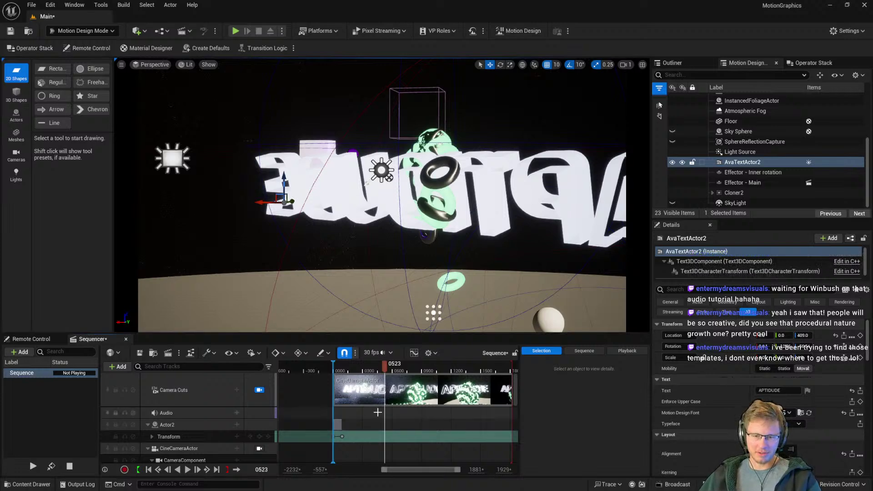
pyautogui.click(32, 5)
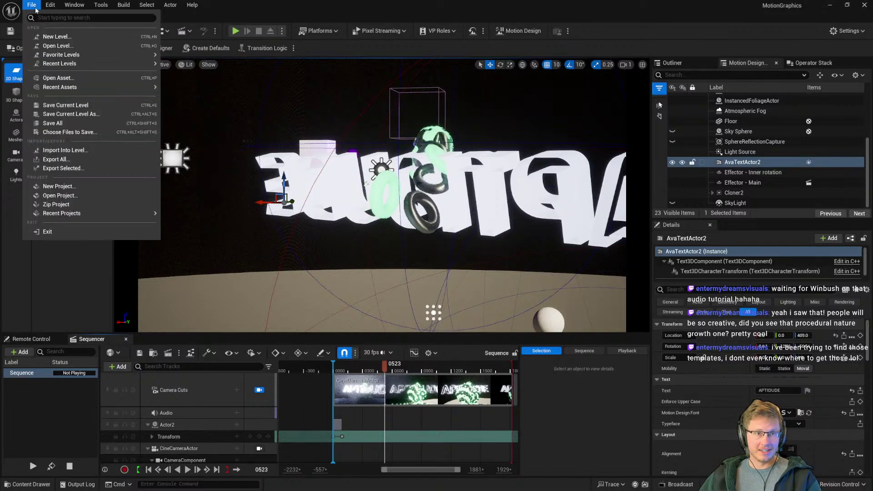
pyautogui.moveTo(74, 64)
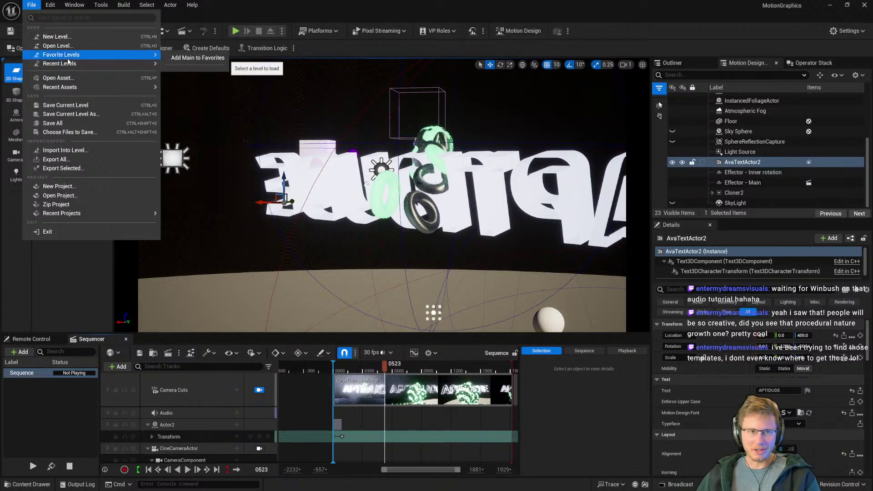
pyautogui.moveTo(138, 65)
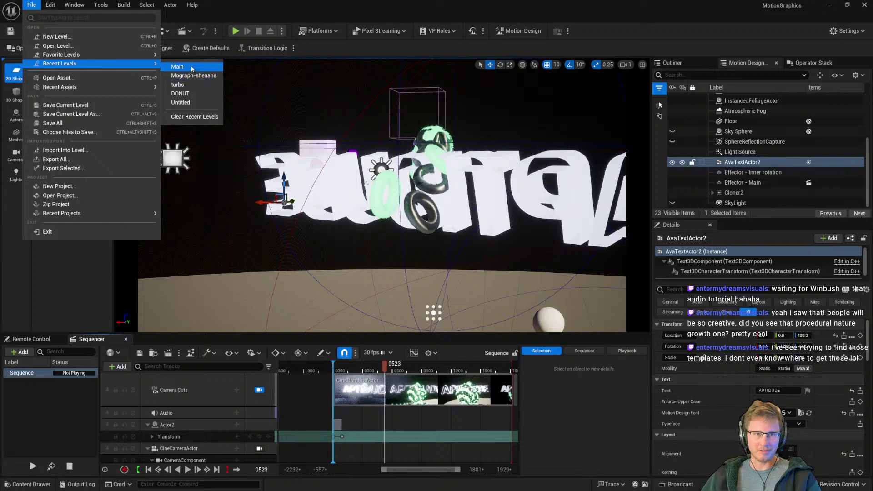
pyautogui.click(182, 93)
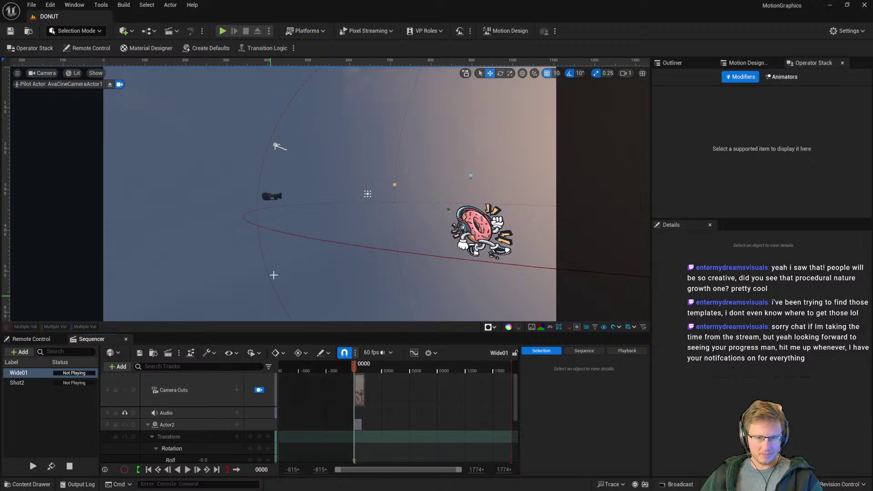
# Step: Stop piloting AvaCineCameraActor1 and frame the disc of cloned donuts from a distance
pyautogui.click(259, 390)
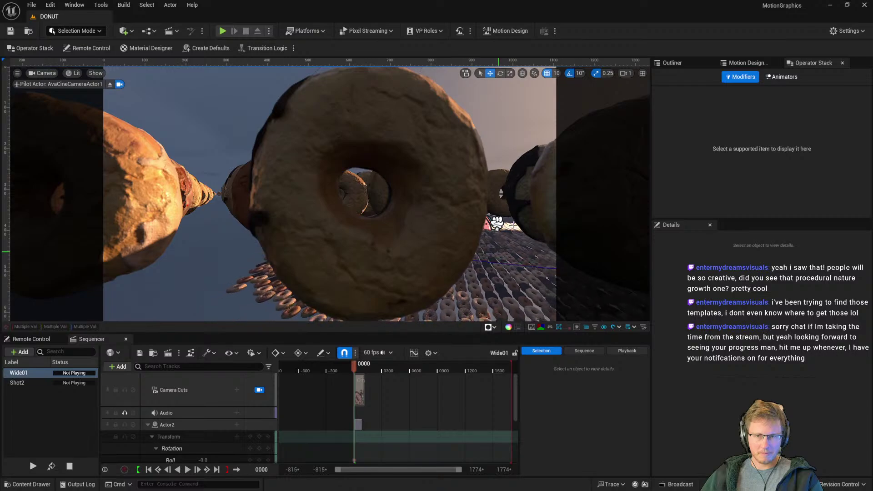
pyautogui.click(110, 84)
pyautogui.press('s')
pyautogui.moveTo(438, 216); pyautogui.dragTo(440, 185, button='right')
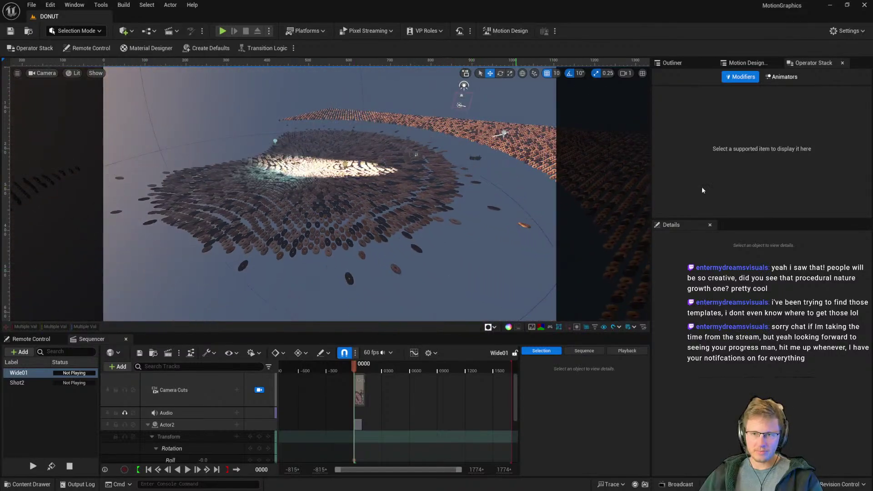
# Step: Examine the level's actors in the Outliner and Motion Design Outliner, along with the Operator Stack's modifiers and animators
pyautogui.click(679, 65)
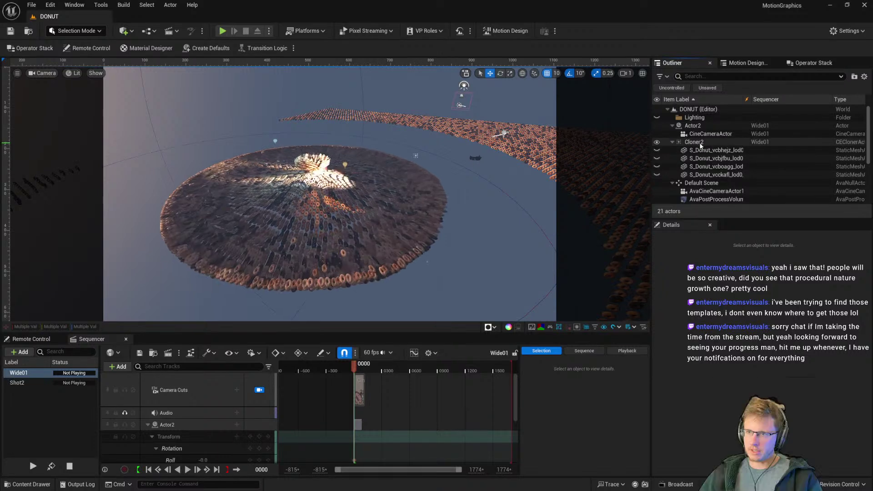
pyautogui.scroll(-4, 703, 144)
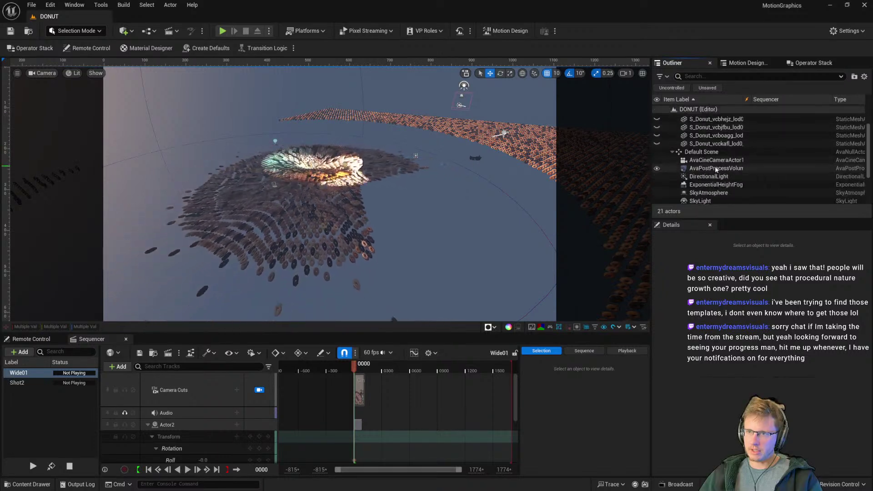
pyautogui.scroll(4, 715, 169)
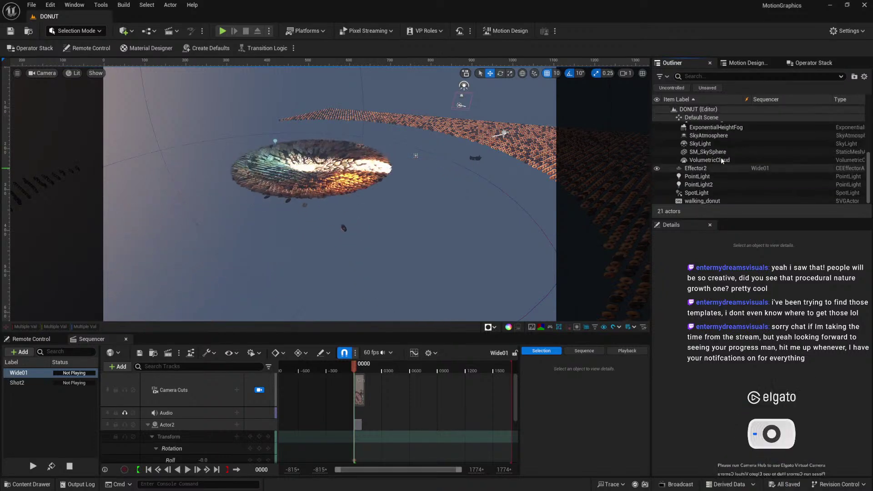
pyautogui.click(746, 65)
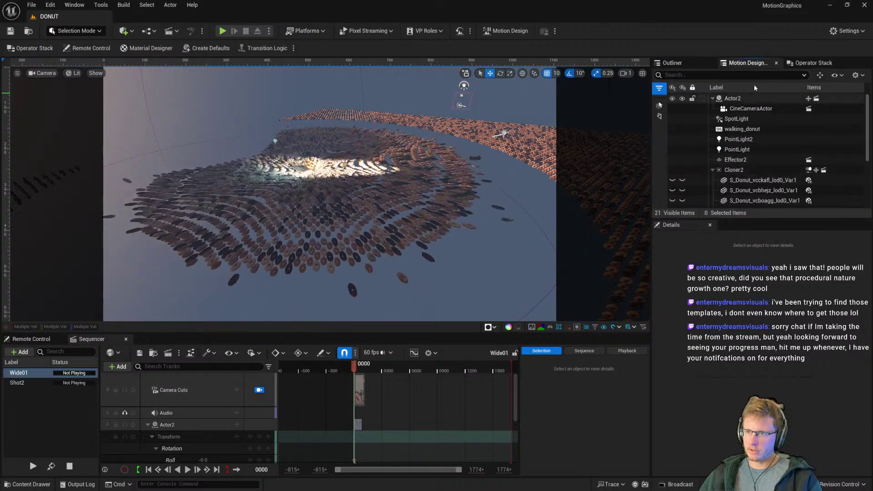
pyautogui.click(813, 63)
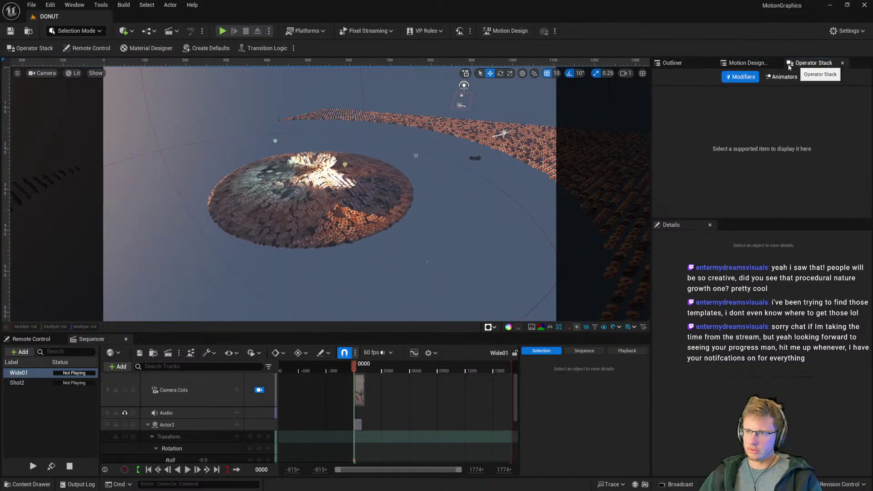
pyautogui.click(755, 67)
pyautogui.click(813, 63)
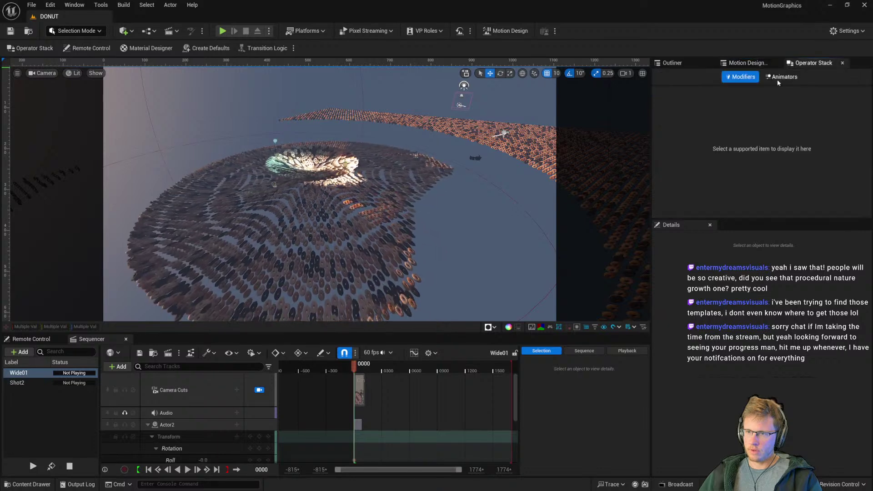
pyautogui.click(765, 80)
pyautogui.click(746, 63)
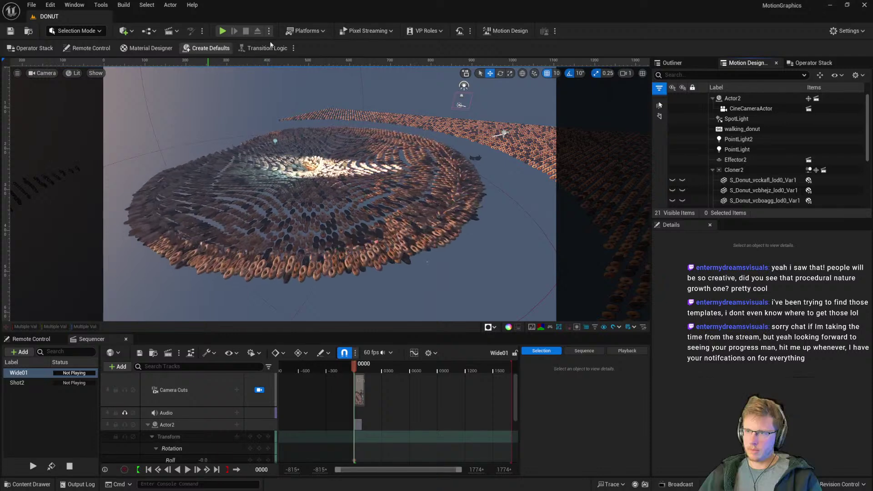
# Step: Examine the settings of Cloner2 and the animator and modifier options offered for SkyLight
pyautogui.scroll(-2, 737, 154)
pyautogui.click(735, 134)
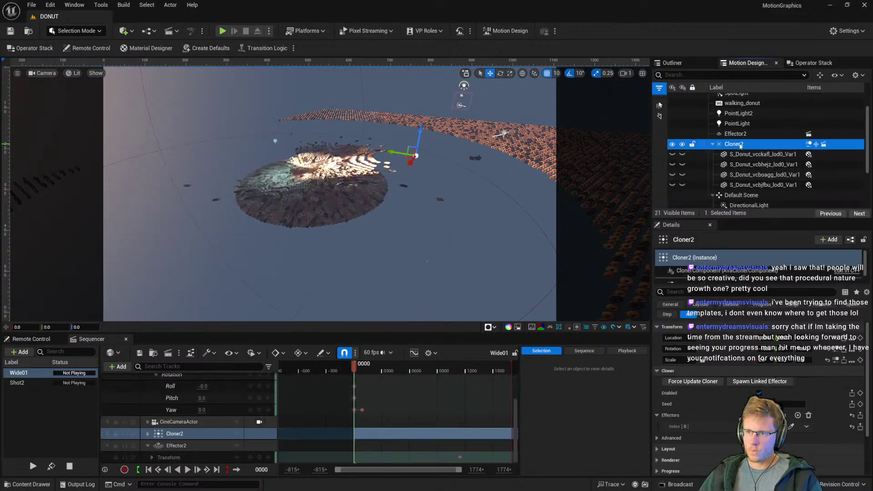
pyautogui.scroll(-3, 773, 163)
pyautogui.rightClick(750, 153)
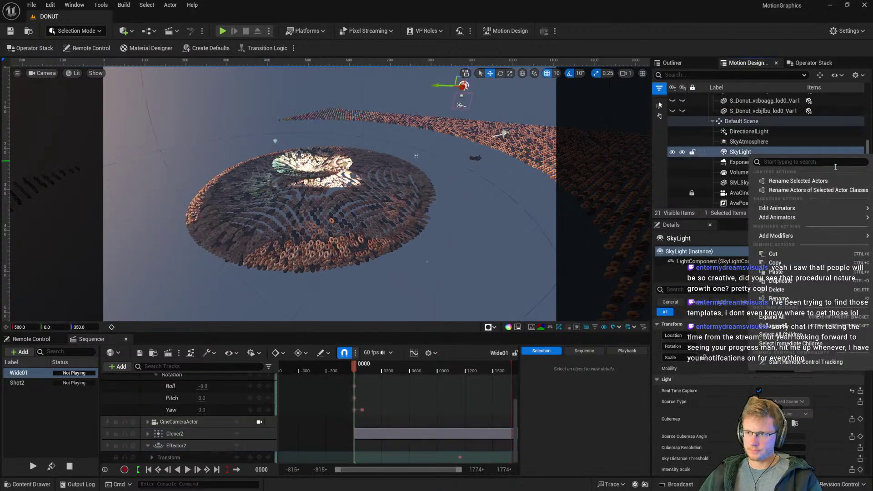
pyautogui.moveTo(803, 221)
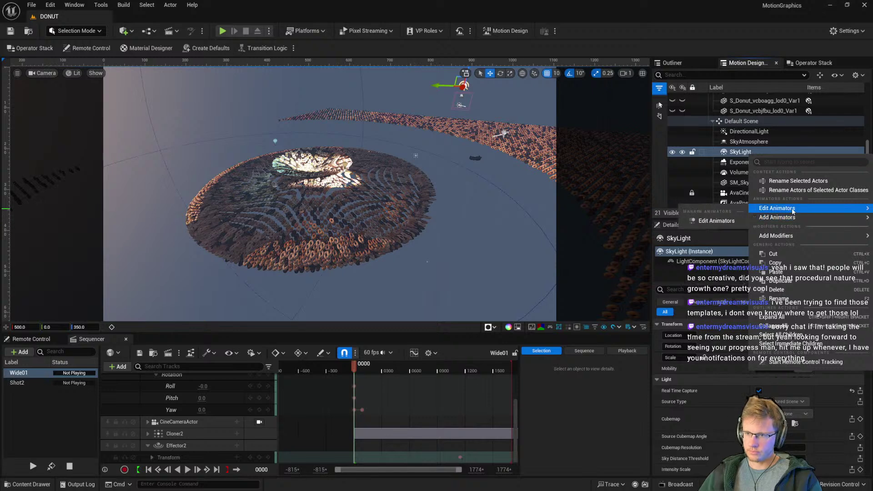
pyautogui.moveTo(791, 236)
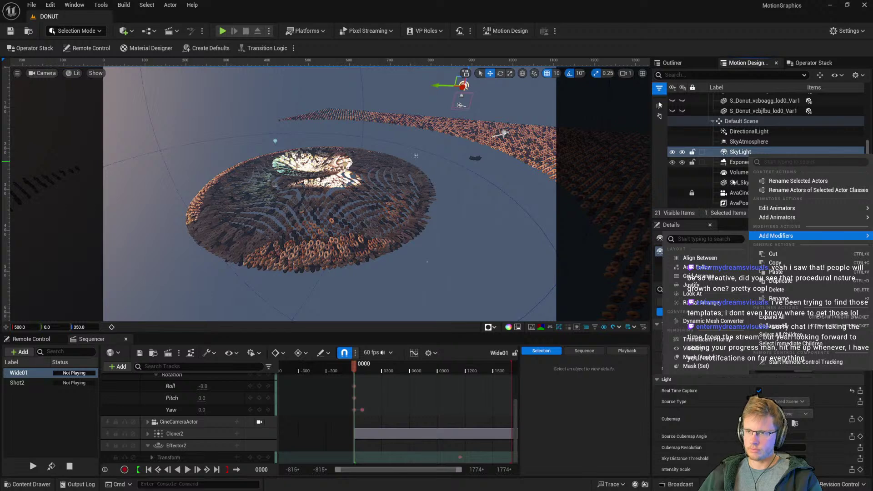
pyautogui.click(749, 141)
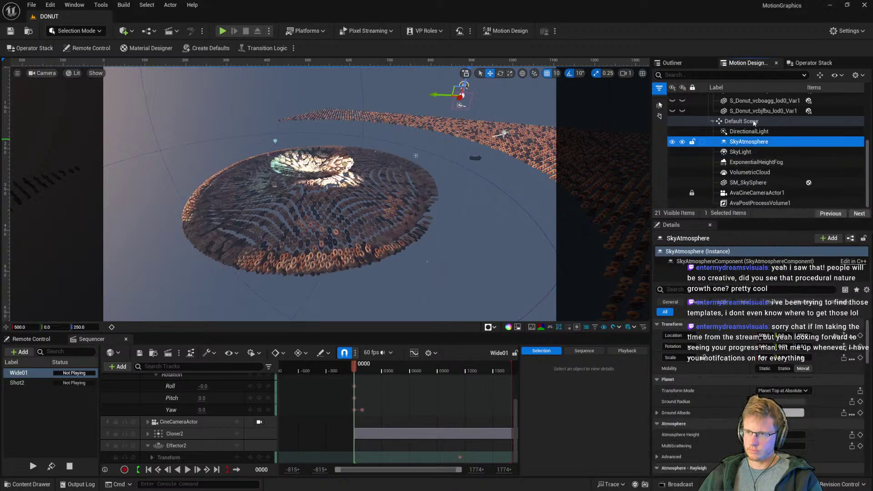
pyautogui.scroll(2, 754, 150)
# Step: Switch to Motion Design Mode and add a new effector actor to the donut scene
pyautogui.click(31, 48)
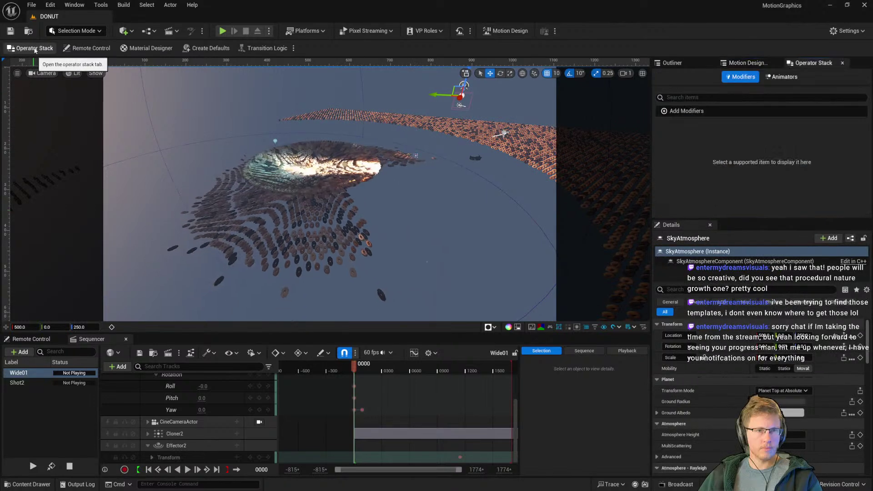
pyautogui.click(95, 31)
pyautogui.click(84, 117)
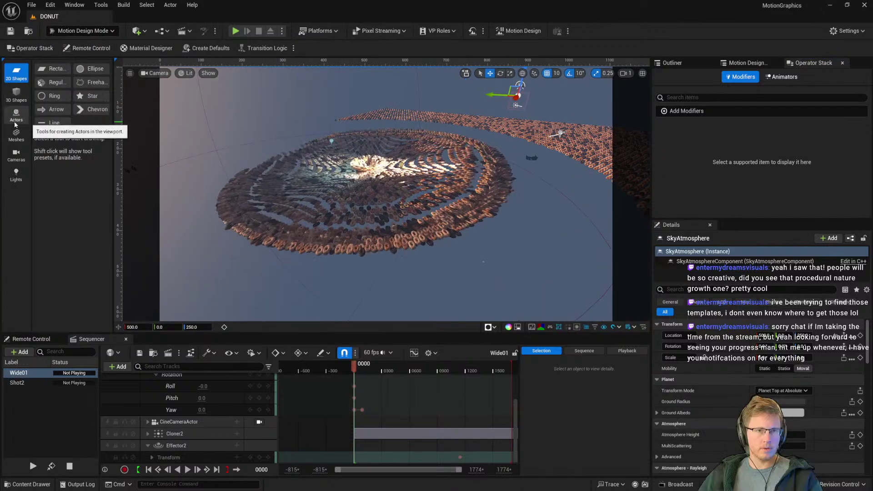
pyautogui.click(16, 115)
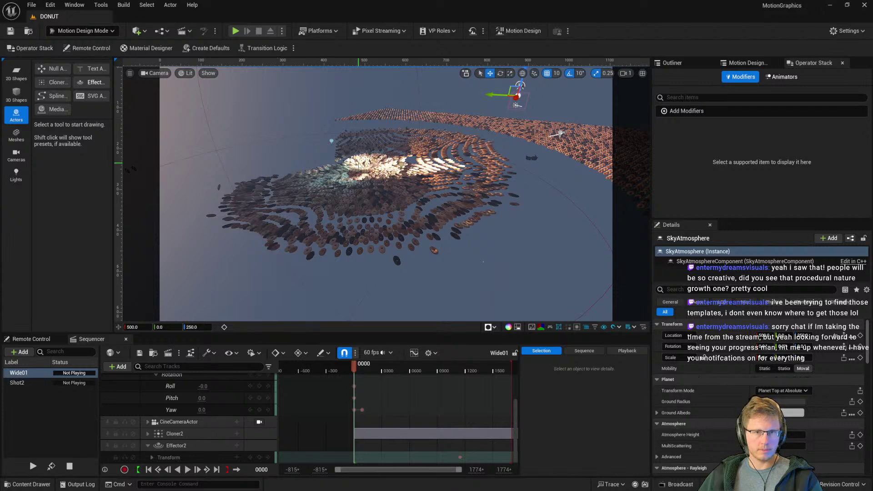
pyautogui.click(95, 84)
pyautogui.moveTo(414, 193); pyautogui.dragTo(290, 193, button='right')
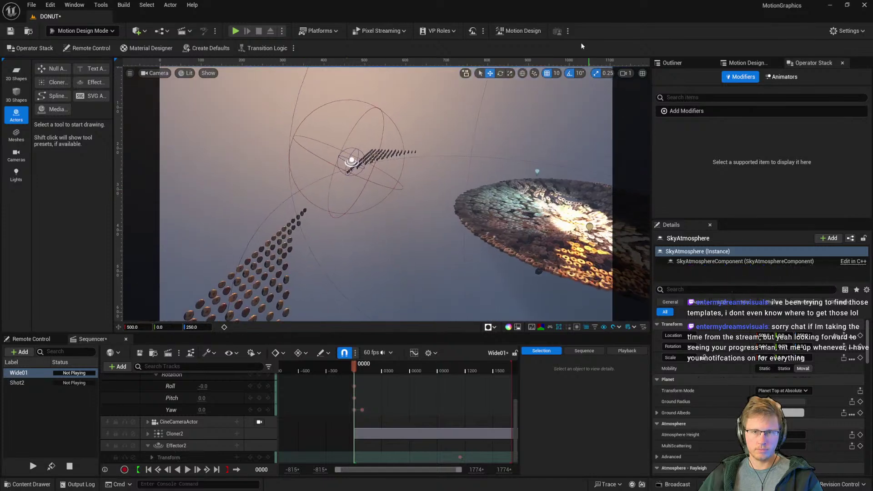
# Step: Show the scene in four viewports and move SkyAtmosphere onto the donut disc in the top view
pyautogui.click(642, 73)
pyautogui.scroll(-10, 580, 241)
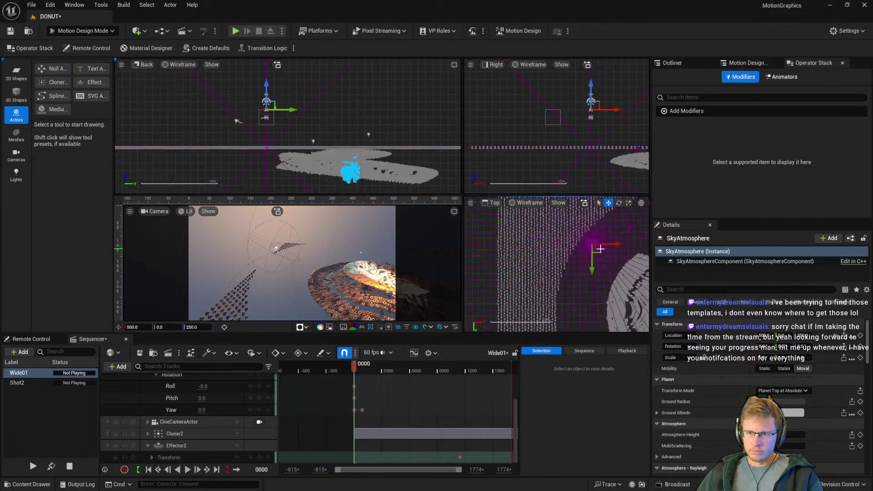
pyautogui.scroll(-3, 602, 253)
pyautogui.moveTo(620, 278); pyautogui.dragTo(516, 249, button='right')
pyautogui.moveTo(494, 227); pyautogui.dragTo(566, 278)
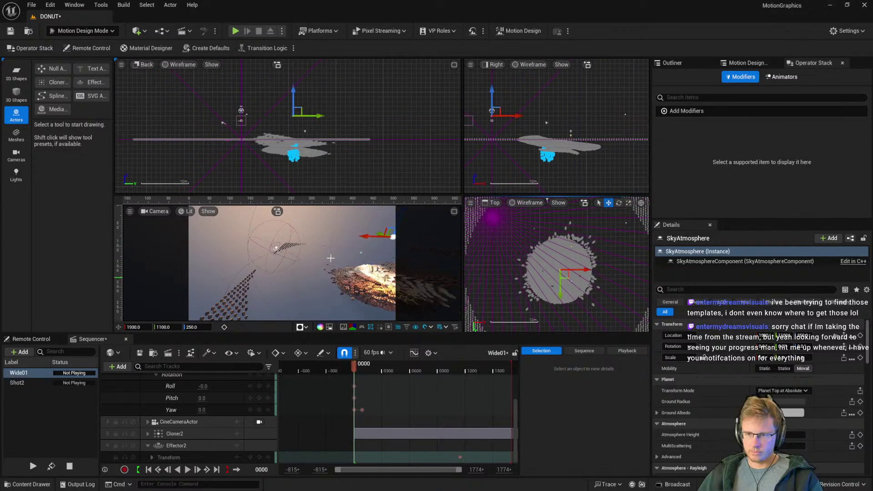
# Step: Move the new effector above the donut disc, to about X 1371, Y 1116, Z 527
pyautogui.click(275, 248)
pyautogui.moveTo(637, 232); pyautogui.dragTo(615, 243)
pyautogui.moveTo(568, 277); pyautogui.dragTo(565, 279)
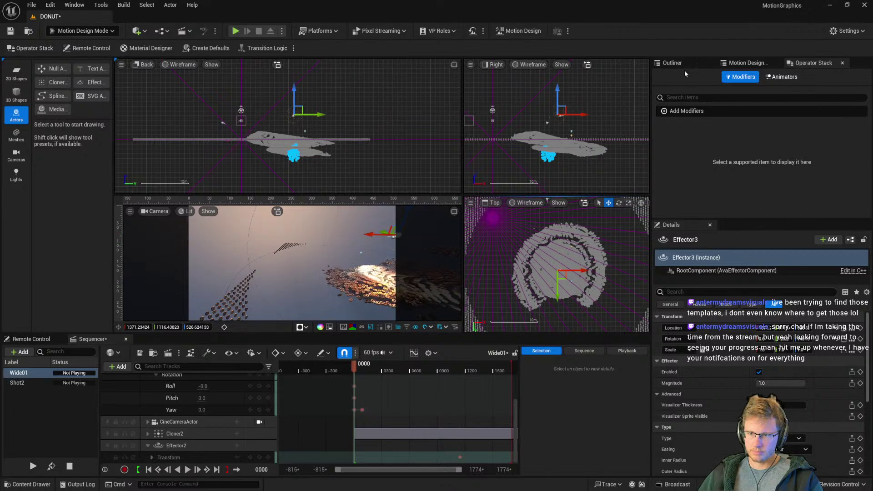
# Step: Parent Effector3 to Effector2, then select Effector3 and bring up its mode and force settings
pyautogui.click(672, 63)
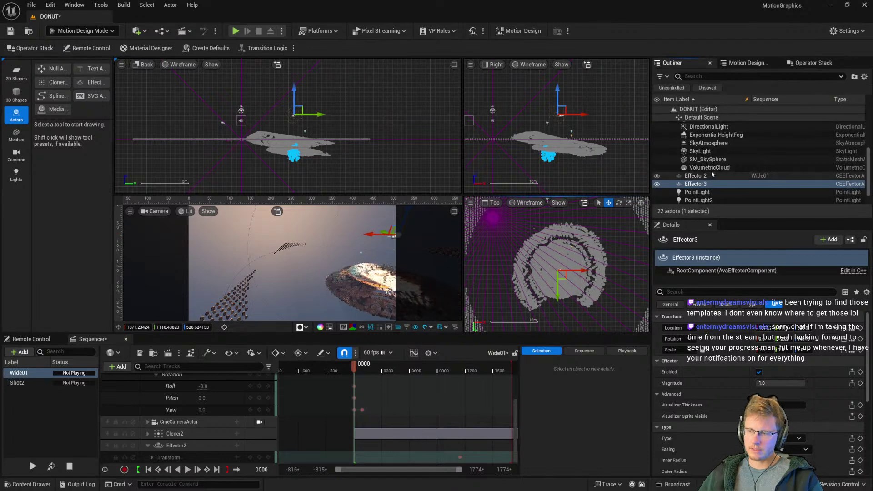
pyautogui.moveTo(701, 183); pyautogui.dragTo(701, 178)
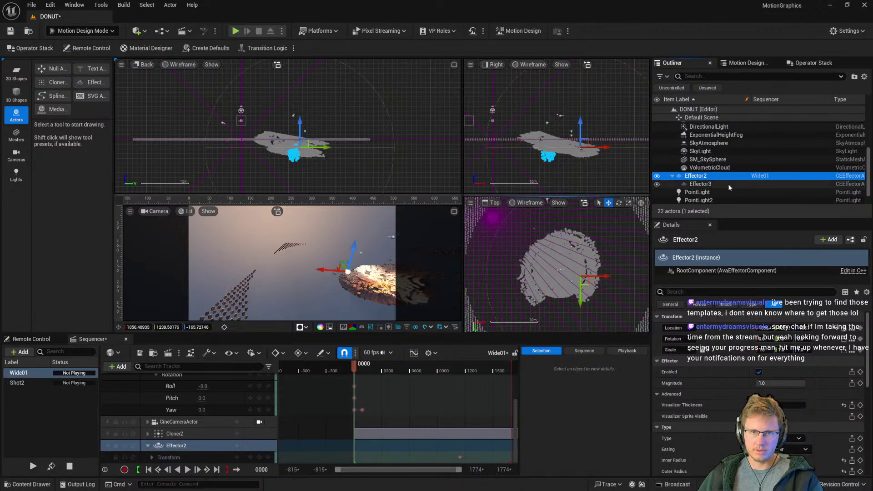
pyautogui.click(709, 184)
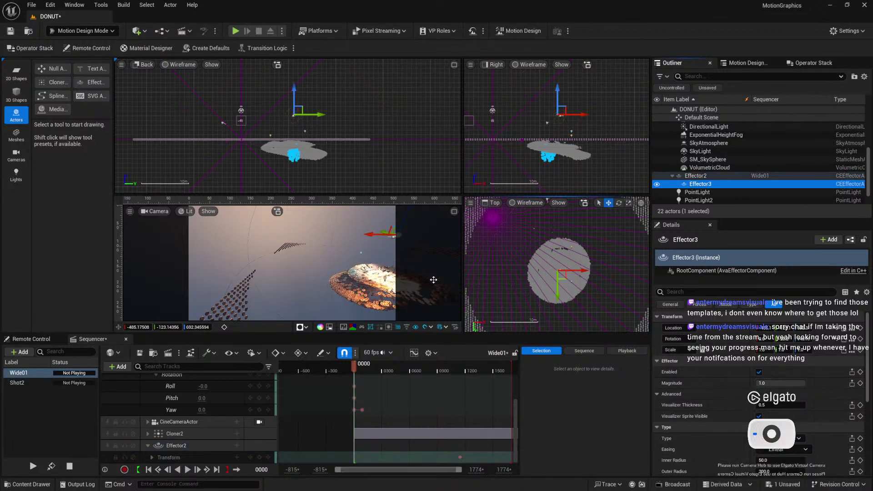
pyautogui.scroll(-6, 705, 407)
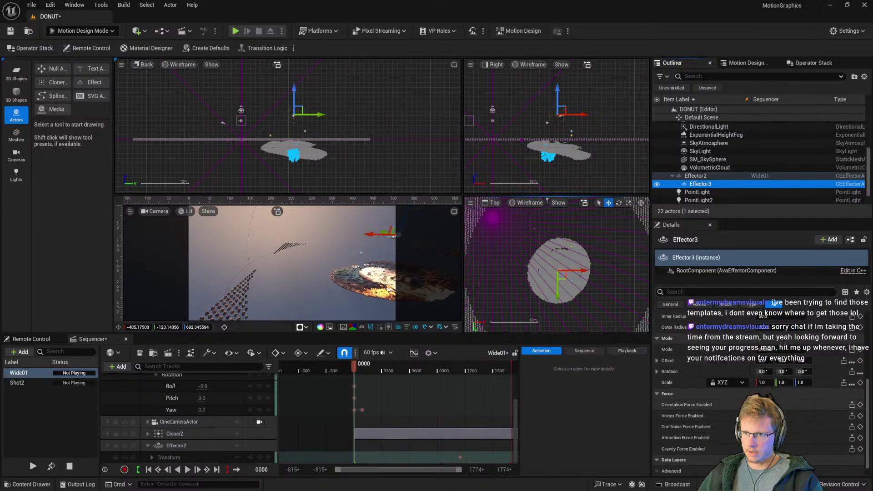
# Step: Enable the orientation force on Effector3 and view the donut disc up close in the maximized camera viewport
pyautogui.click(737, 404)
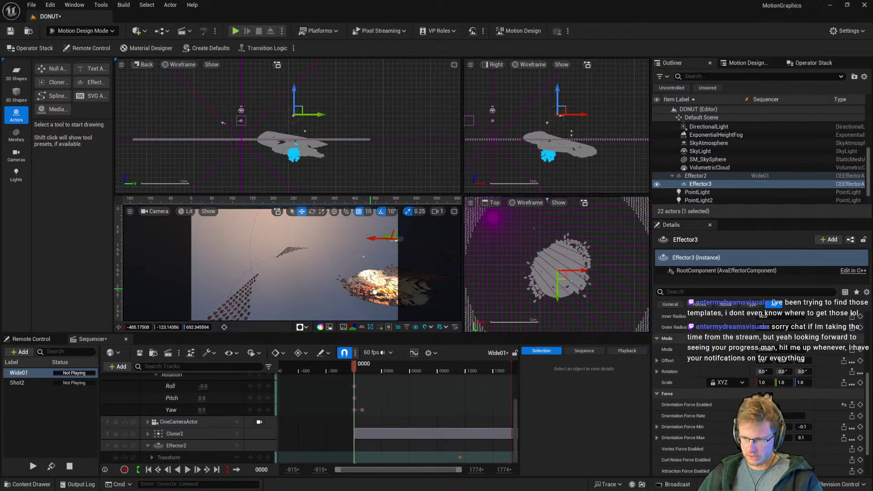
pyautogui.click(454, 212)
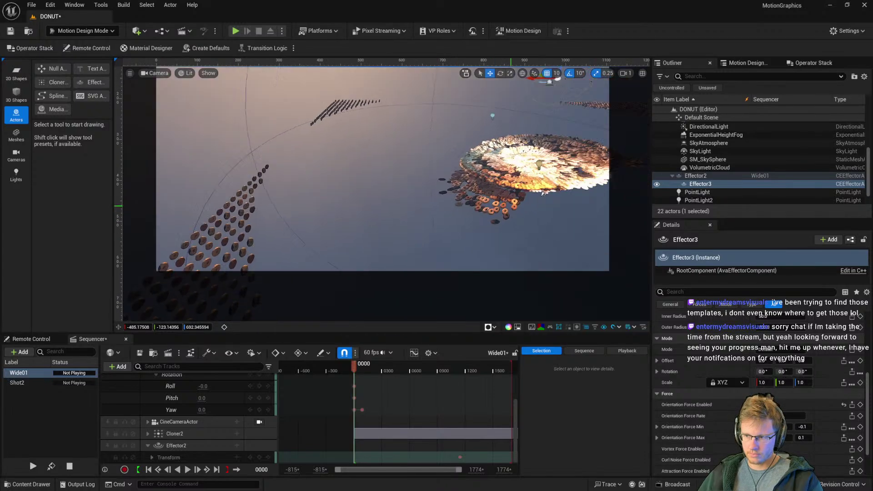
pyautogui.press('w')
pyautogui.moveTo(527, 205); pyautogui.dragTo(509, 225, button='right')
pyautogui.press('s')
pyautogui.press('d')
pyautogui.press('a')
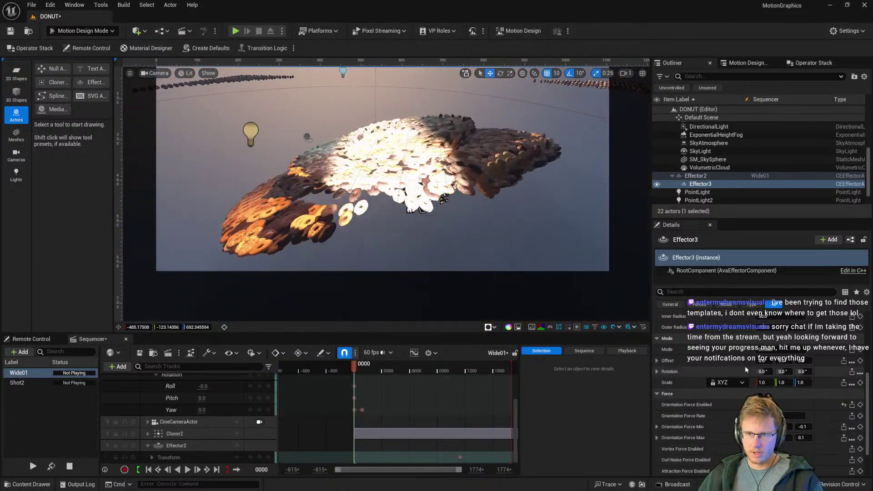
# Step: Set the second and third components of Effector3's Orientation Force Max to 4.0
pyautogui.scroll(-2, 730, 407)
pyautogui.click(778, 377)
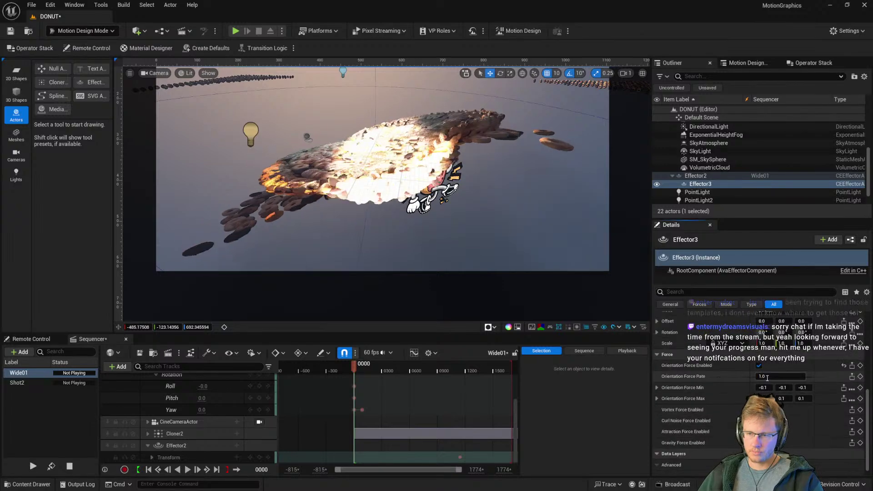
pyautogui.click(802, 398)
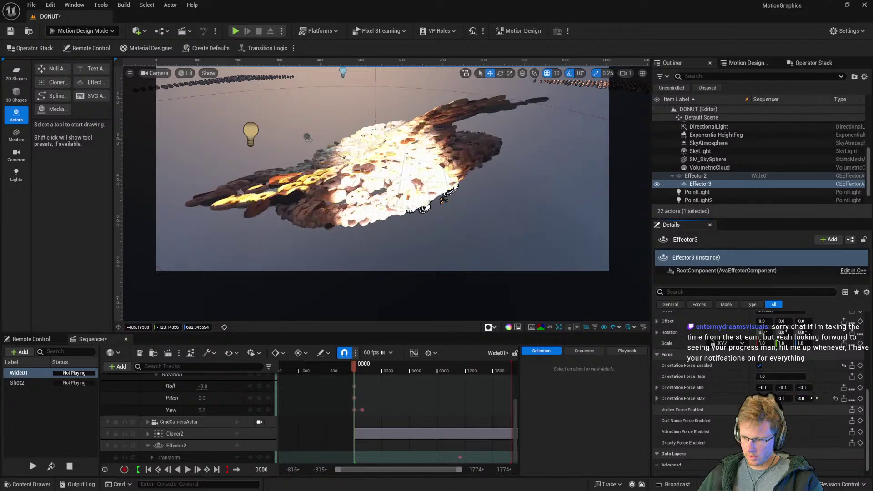
pyautogui.press('Return')
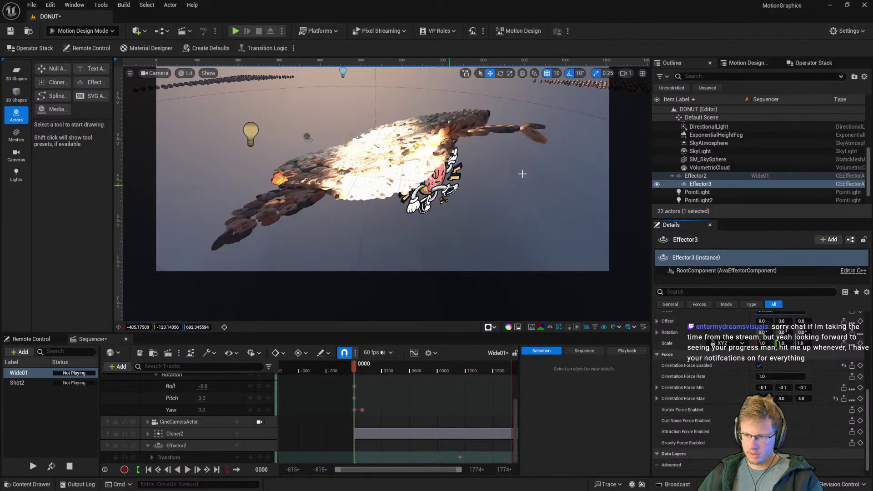
# Step: Play the Wide01 sequence to preview the swirling donuts and save the DONUT level
pyautogui.keyDown('alt'); pyautogui.moveTo(393, 179); pyautogui.dragTo(491, 182); pyautogui.keyUp('alt')
pyautogui.moveTo(393, 179); pyautogui.dragTo(413, 210, button='middle')
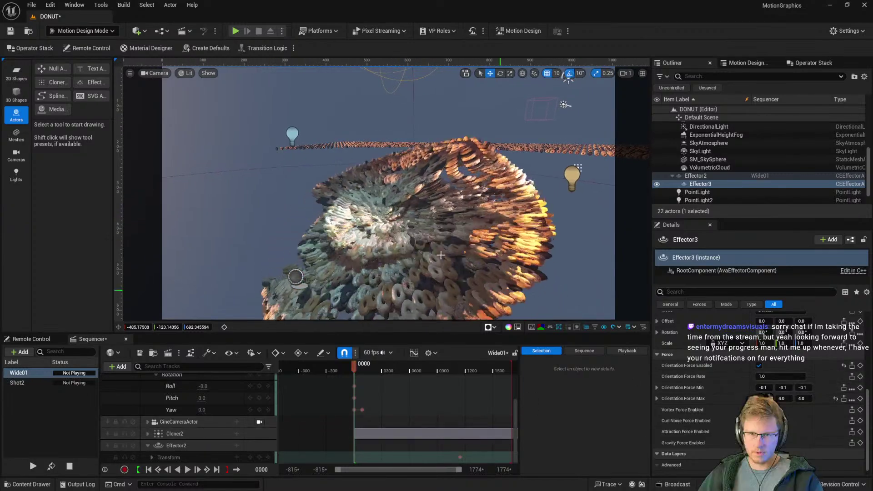
pyautogui.scroll(3, 240, 436)
pyautogui.scroll(2, 228, 409)
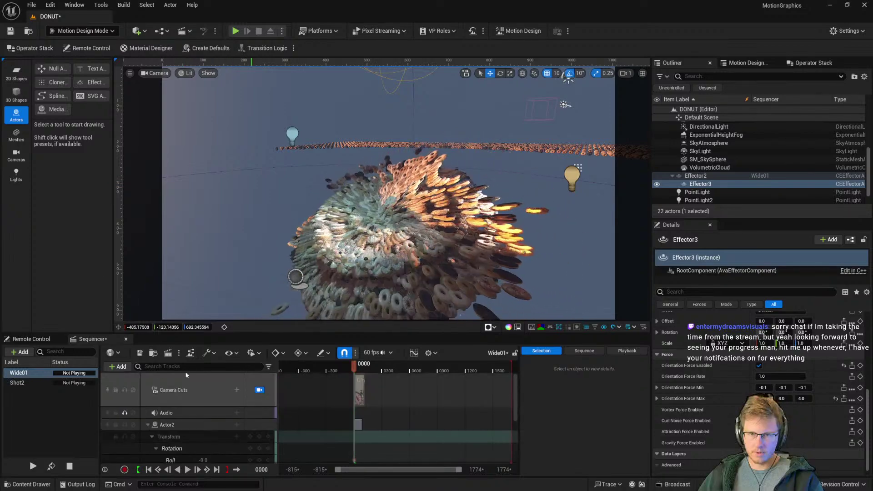
pyautogui.click(187, 469)
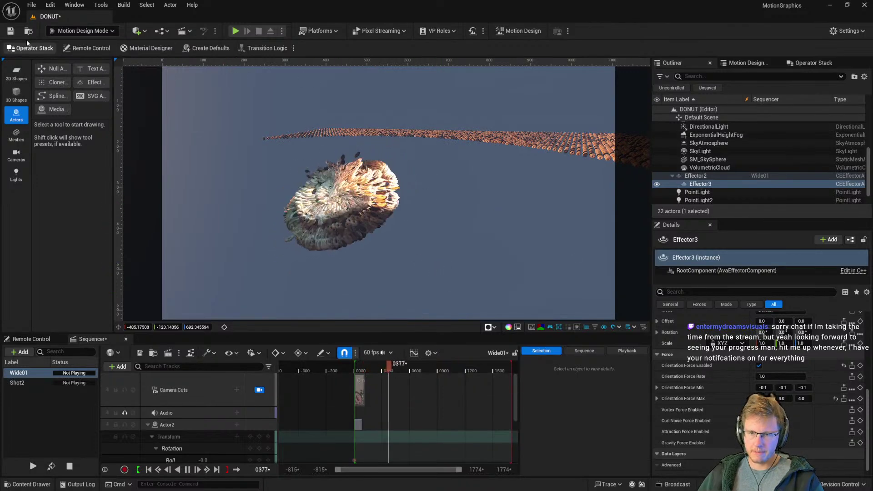
pyautogui.click(10, 31)
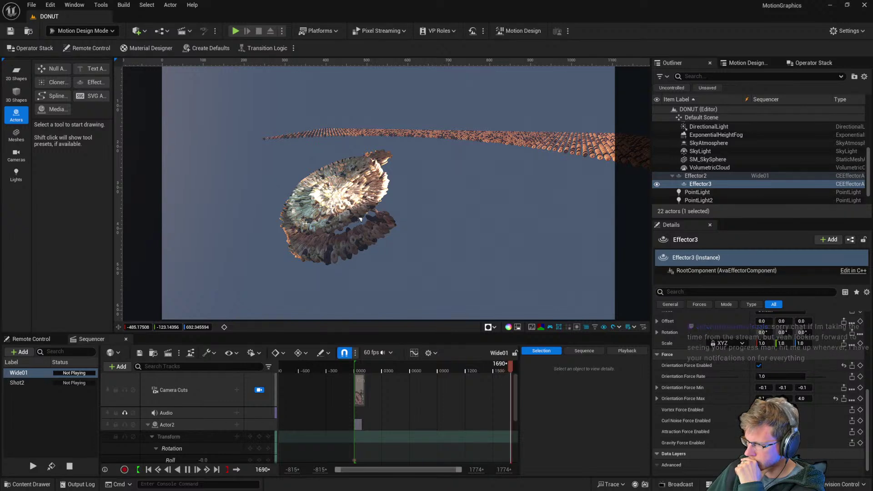
pyautogui.press('space')
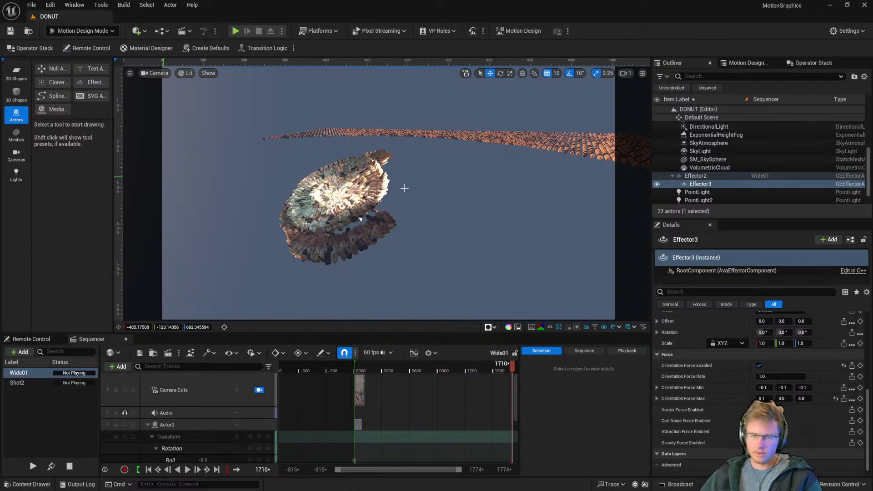
# Step: Show the actor icons in the viewport again and select Cloner2
pyautogui.click(477, 189)
pyautogui.press('g')
pyautogui.moveTo(434, 222); pyautogui.dragTo(480, 314, button='right')
pyautogui.scroll(-1, 711, 166)
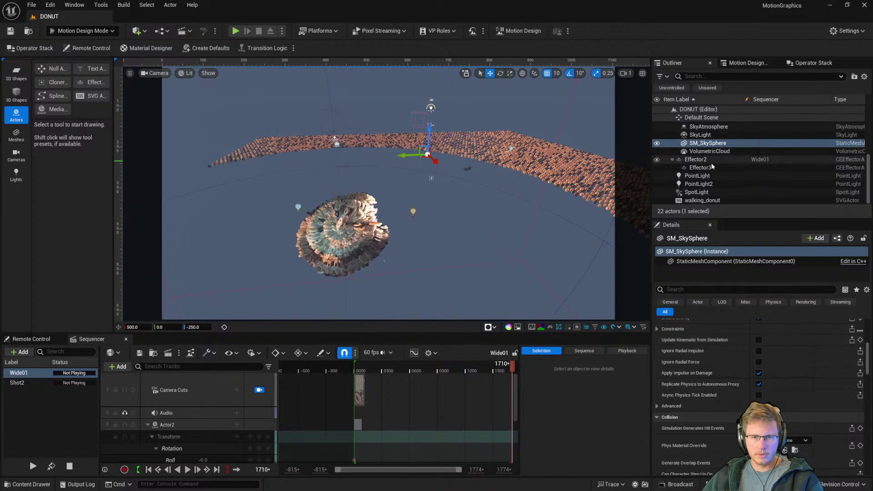
pyautogui.scroll(3, 709, 159)
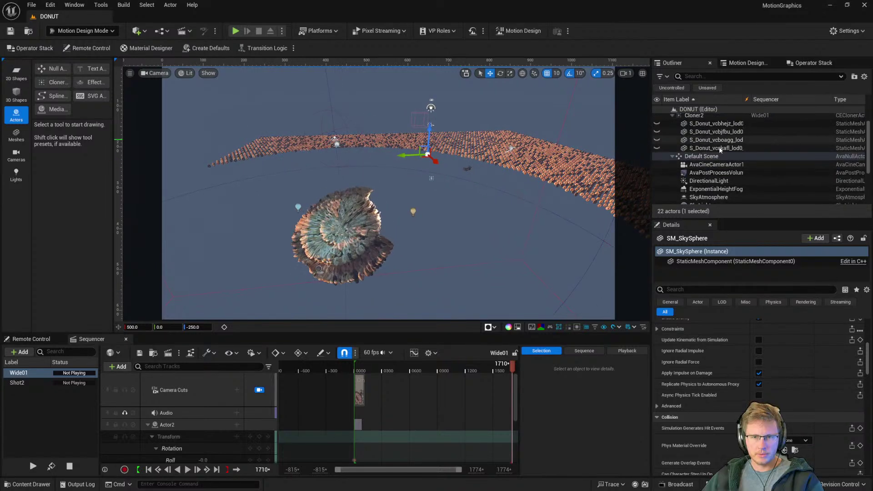
pyautogui.click(699, 141)
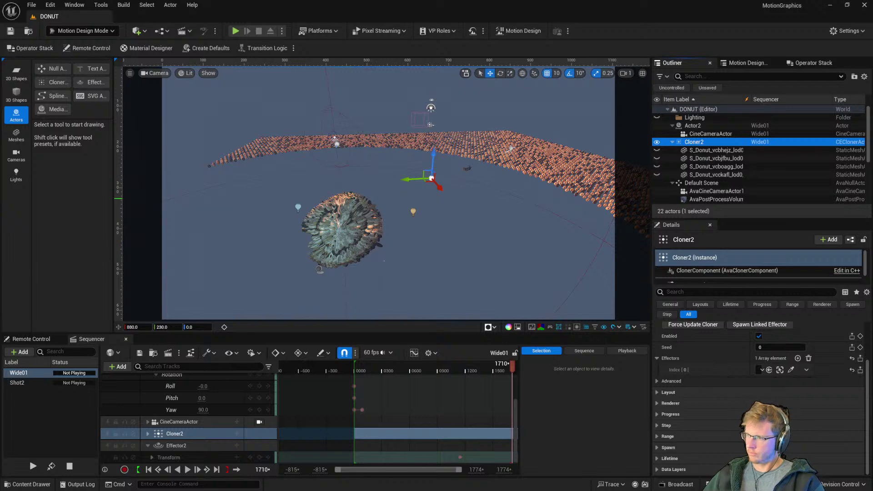
# Step: Examine the animated donut cluster from closer and from several angles
pyautogui.click(388, 230)
pyautogui.moveTo(404, 237)
pyautogui.mouseDown(button='right')
pyautogui.moveTo(359, 251)
pyautogui.moveTo(381, 254)
pyautogui.moveTo(357, 291)
pyautogui.mouseUp(button='right')
pyautogui.press('w')
pyautogui.press('w')
pyautogui.press('s')
pyautogui.press('s')
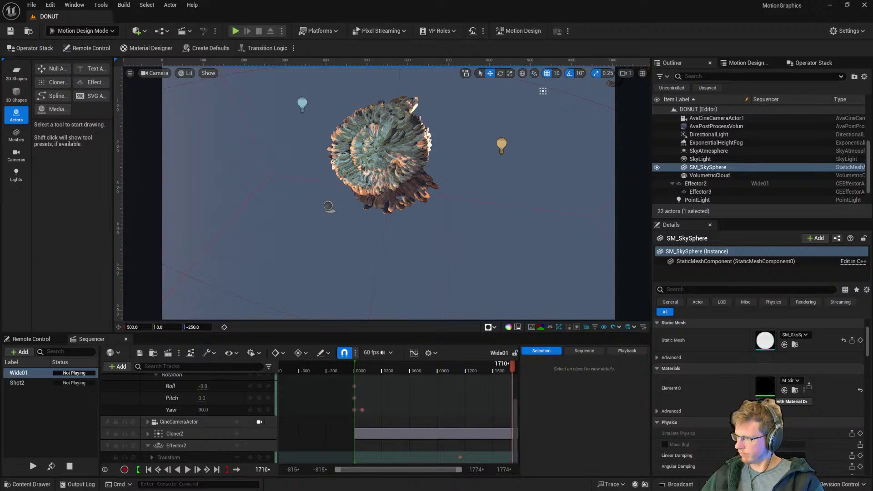
pyautogui.click(543, 92)
pyautogui.moveTo(442, 177); pyautogui.dragTo(493, 152, button='right')
# Step: Reselect Cloner2 and limit its details to the General settings with the Cloner section expanded
pyautogui.click(687, 141)
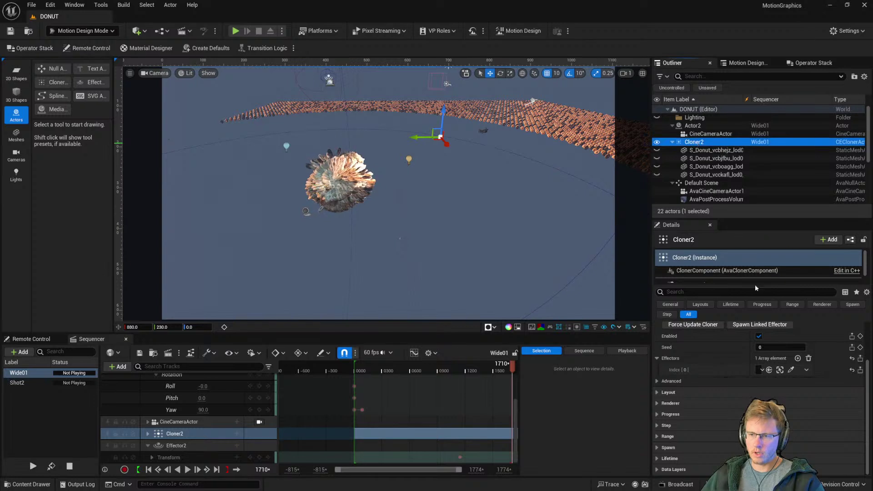
pyautogui.scroll(3, 660, 412)
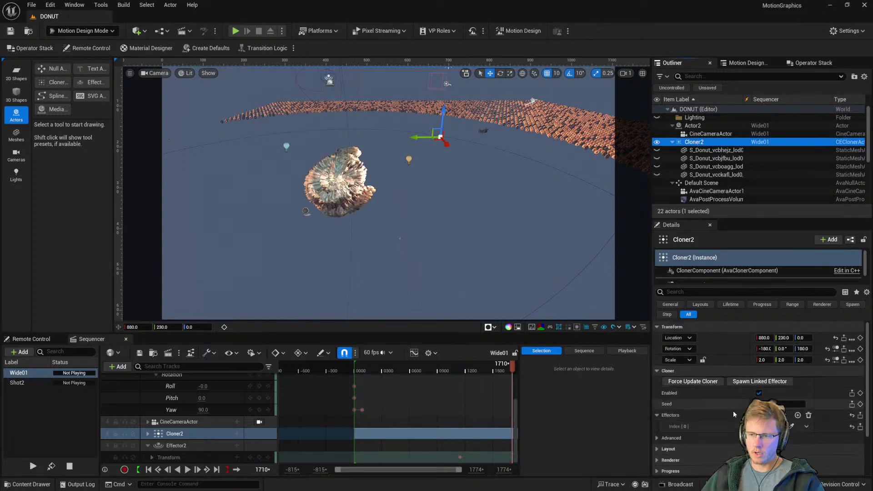
pyautogui.click(657, 371)
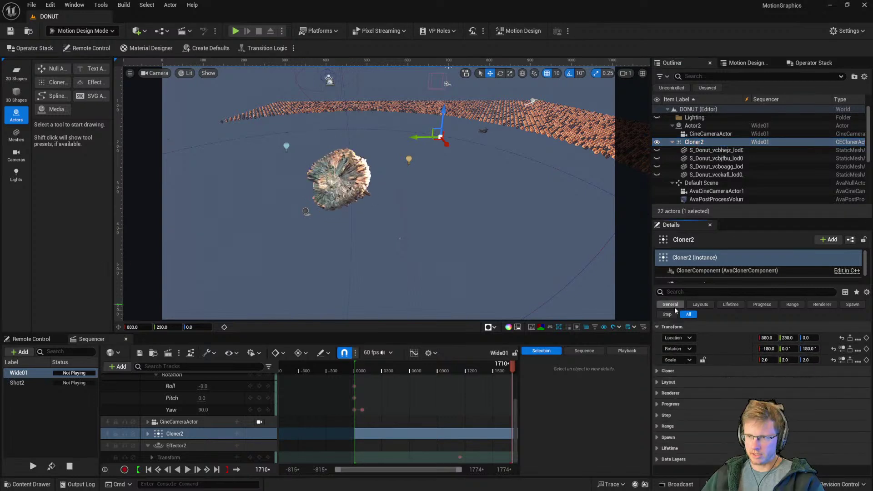
pyautogui.click(670, 304)
pyautogui.moveTo(652, 372); pyautogui.dragTo(657, 372)
pyautogui.click(661, 372)
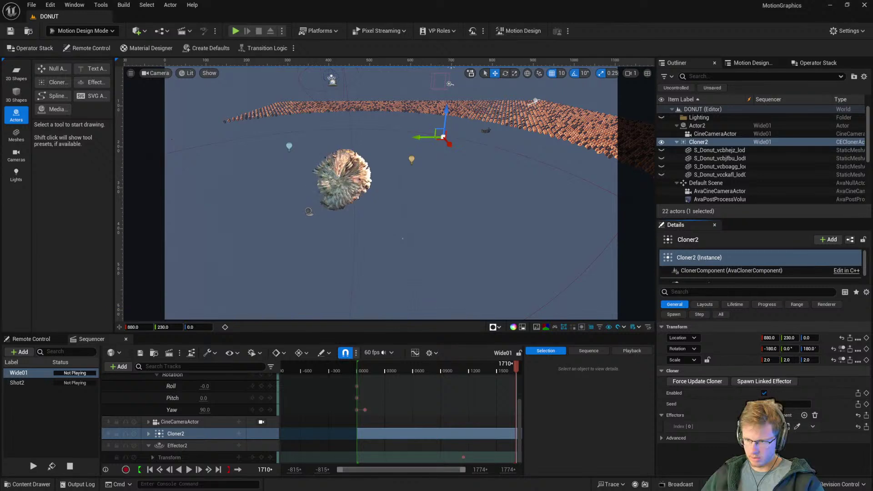
pyautogui.press('super')
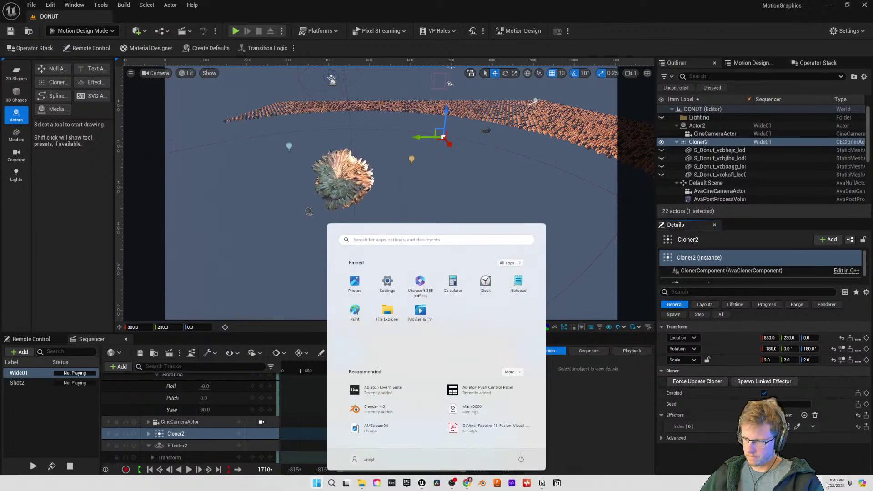
pyautogui.click(675, 12)
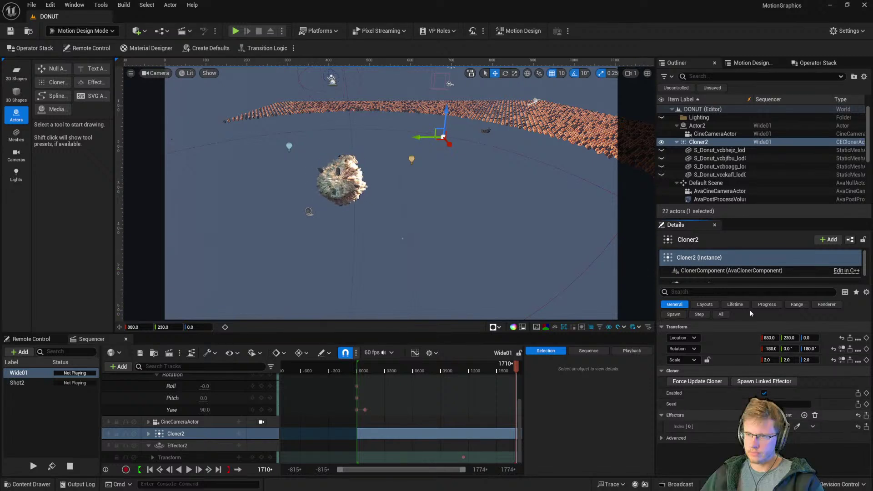
# Step: Show all of Cloner2's settings again and look through its Spawn options
pyautogui.click(720, 314)
pyautogui.scroll(-2, 750, 372)
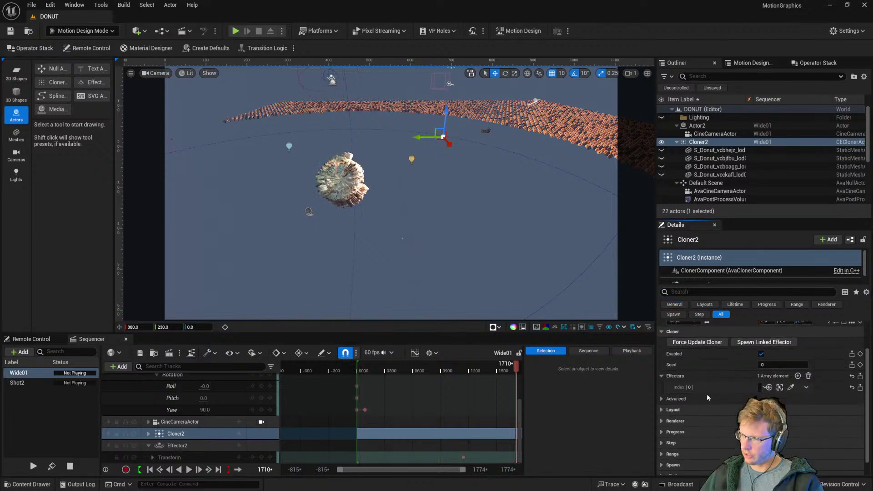
pyautogui.scroll(-1, 709, 394)
pyautogui.click(661, 447)
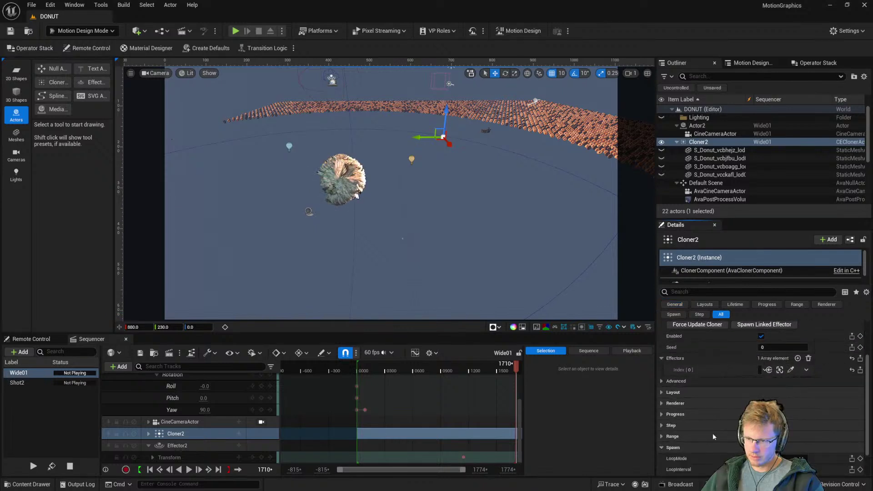
pyautogui.scroll(-2, 694, 440)
pyautogui.click(702, 142)
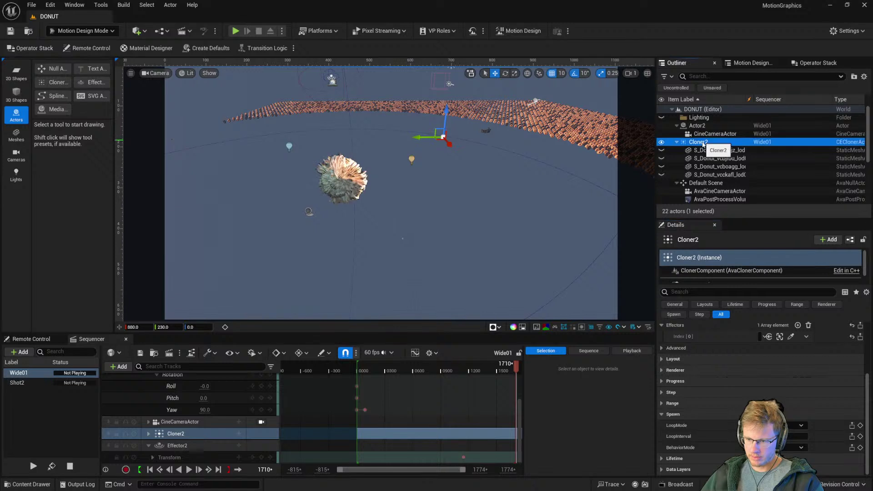
pyautogui.scroll(-1, 712, 182)
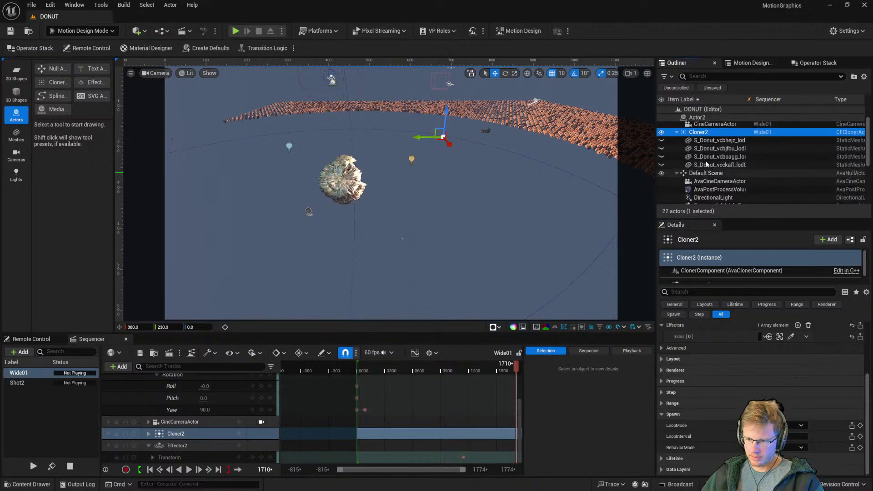
pyautogui.scroll(4, 707, 372)
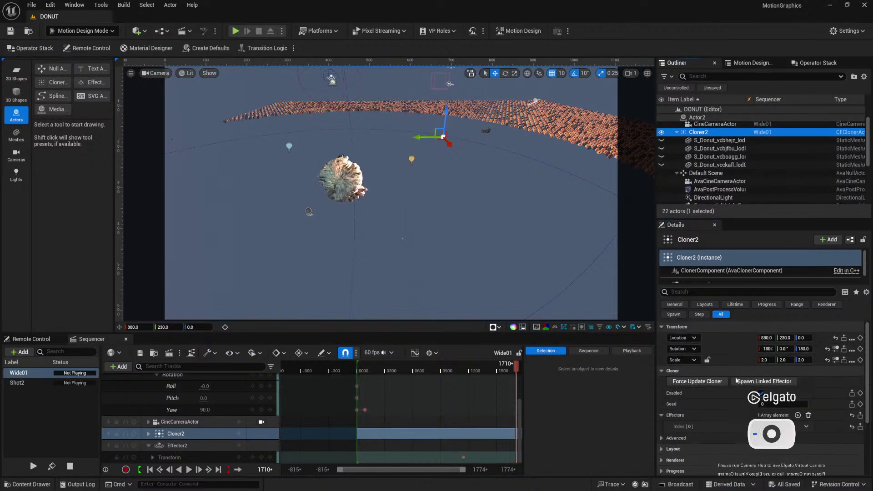
# Step: Expand Cloner2's Layout settings and set width count 50, height count 25 and width offset -0.053333
pyautogui.click(662, 437)
pyautogui.scroll(-3, 710, 406)
pyautogui.click(661, 376)
pyautogui.click(661, 387)
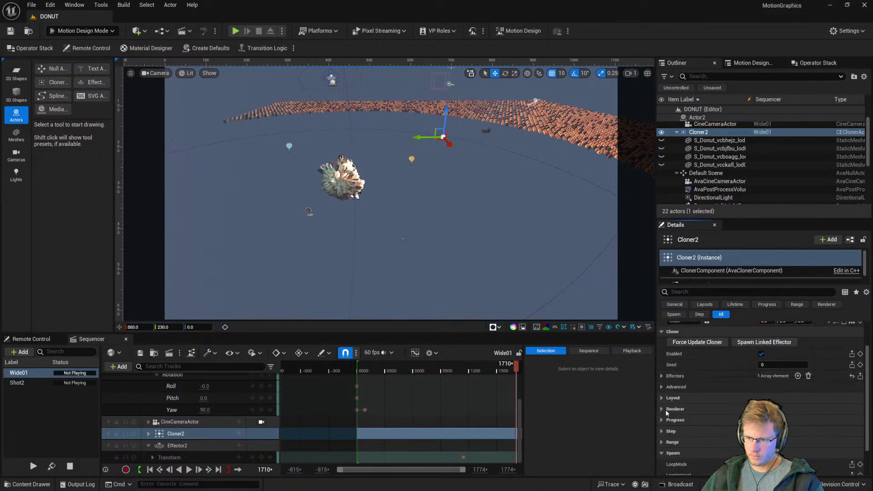
pyautogui.click(662, 398)
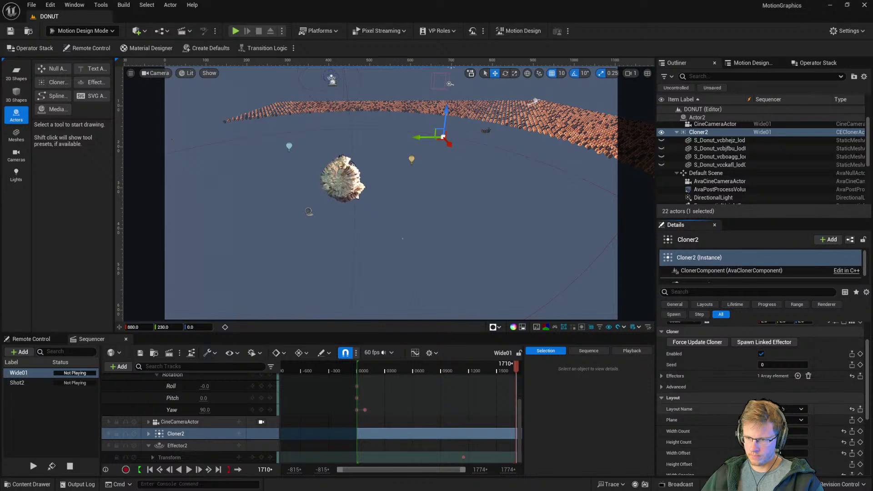
pyautogui.press('Tab')
pyautogui.press('Tab')
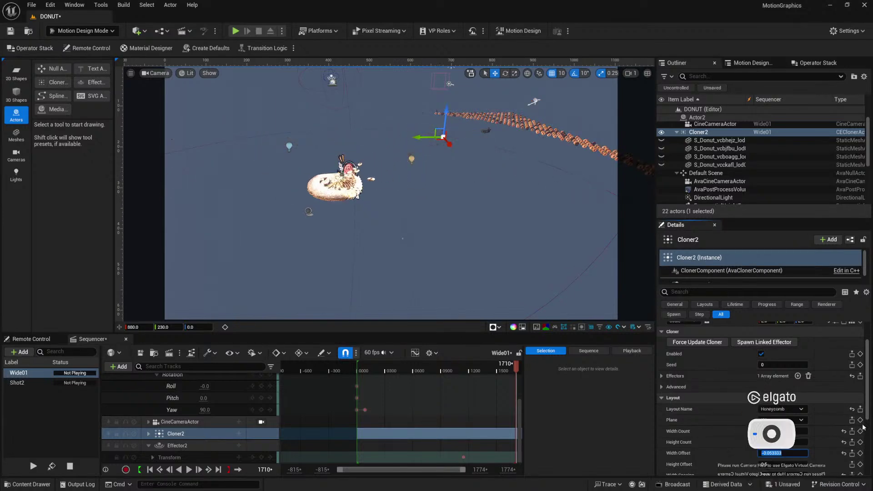
pyautogui.click(787, 442)
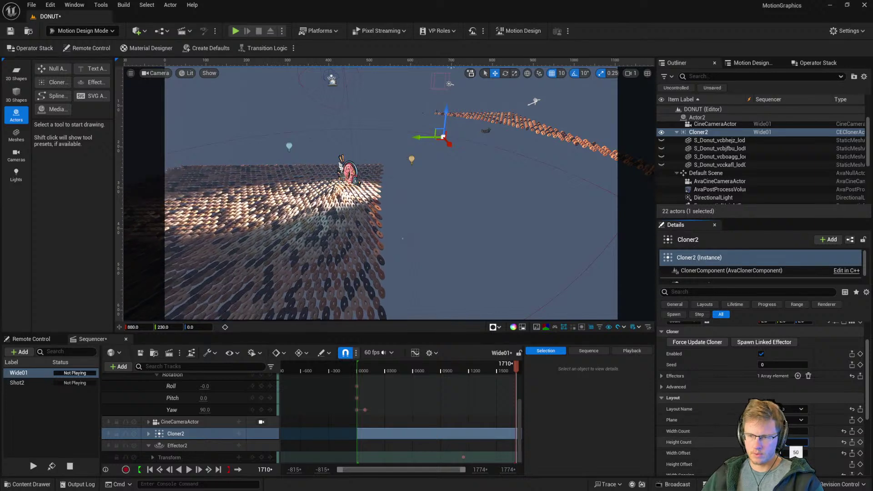
pyautogui.press('Tab')
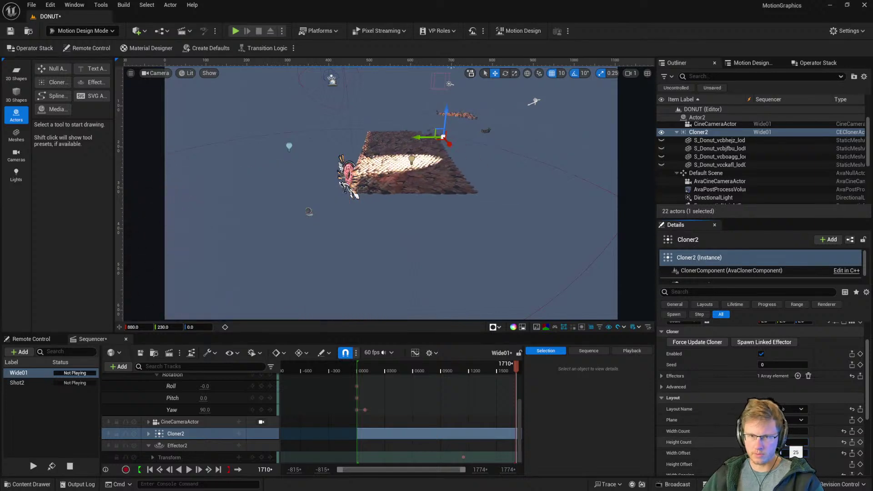
# Step: Move Cloner2 next to the walking donut, to X 1580, Y 1040, Z 0
pyautogui.moveTo(444, 212)
pyautogui.mouseDown(button='middle')
pyautogui.moveTo(380, 216)
pyautogui.moveTo(469, 201)
pyautogui.moveTo(437, 226)
pyautogui.mouseUp(button='middle')
pyautogui.moveTo(437, 226)
pyautogui.keyDown('alt'); pyautogui.mouseDown()
pyautogui.moveTo(254, 218)
pyautogui.moveTo(359, 210)
pyautogui.moveTo(416, 190)
pyautogui.moveTo(400, 162)
pyautogui.moveTo(309, 203)
pyautogui.mouseUp(); pyautogui.keyUp('alt')
pyautogui.scroll(-5, 411, 180)
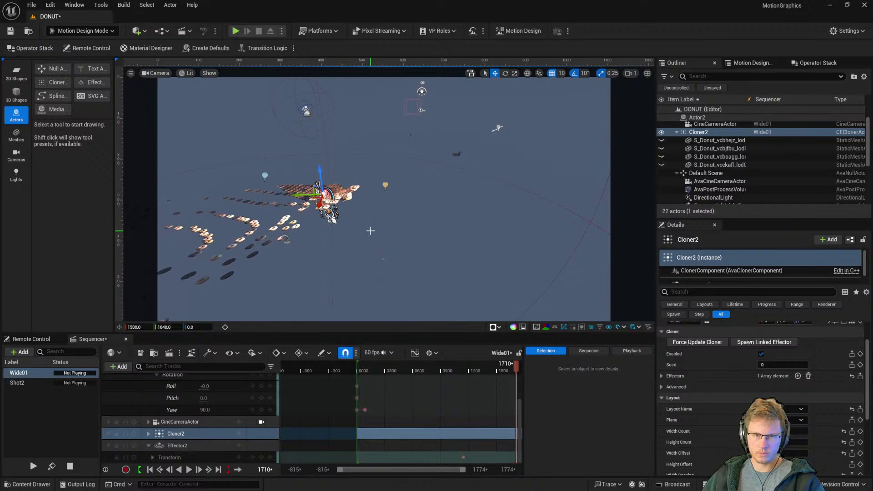
pyautogui.keyDown('alt'); pyautogui.moveTo(324, 260); pyautogui.dragTo(380, 257); pyautogui.keyUp('alt')
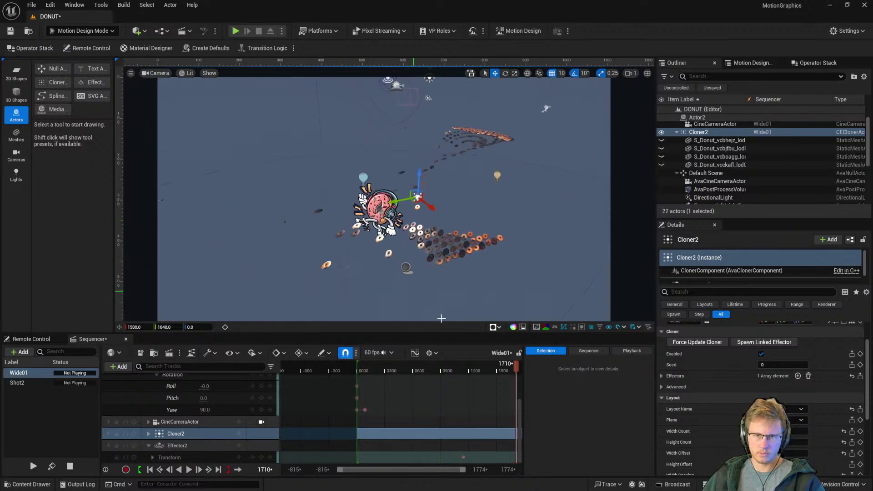
# Step: Try the Mesh layout on Cloner2
pyautogui.scroll(-1, 738, 395)
pyautogui.scroll(-3, 736, 391)
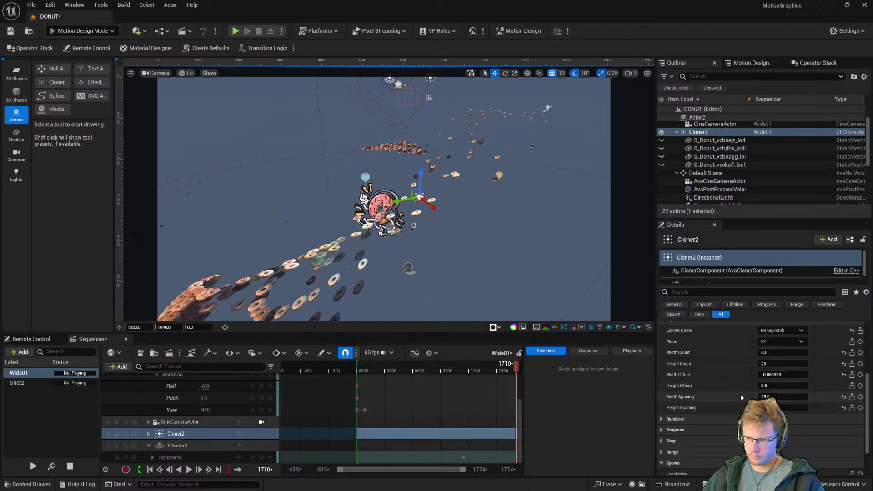
pyautogui.scroll(1, 771, 379)
pyautogui.click(788, 357)
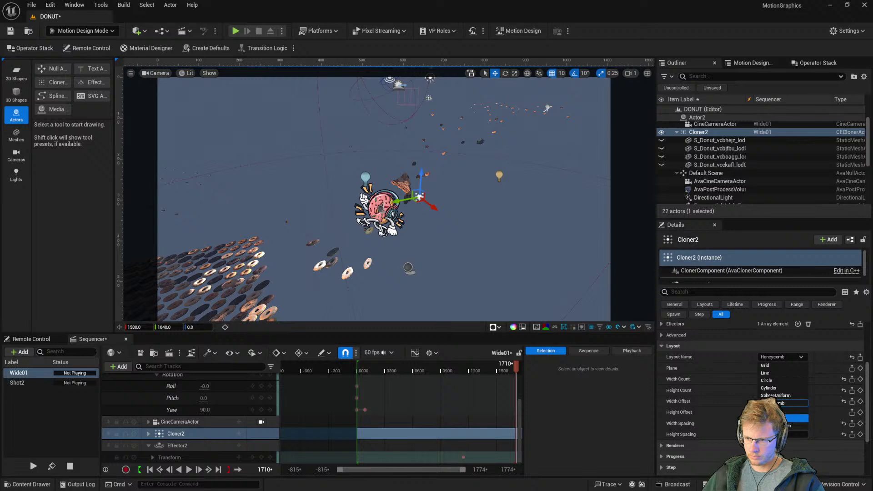
pyautogui.click(795, 410)
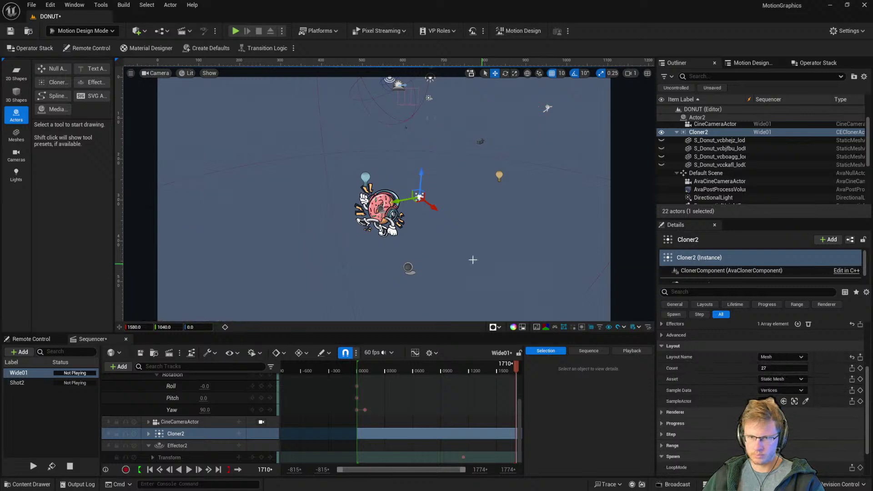
pyautogui.moveTo(277, 200); pyautogui.dragTo(586, 205, button='right')
# Step: Return Cloner2's layout to Honeycomb and increase its width spacing
pyautogui.click(786, 357)
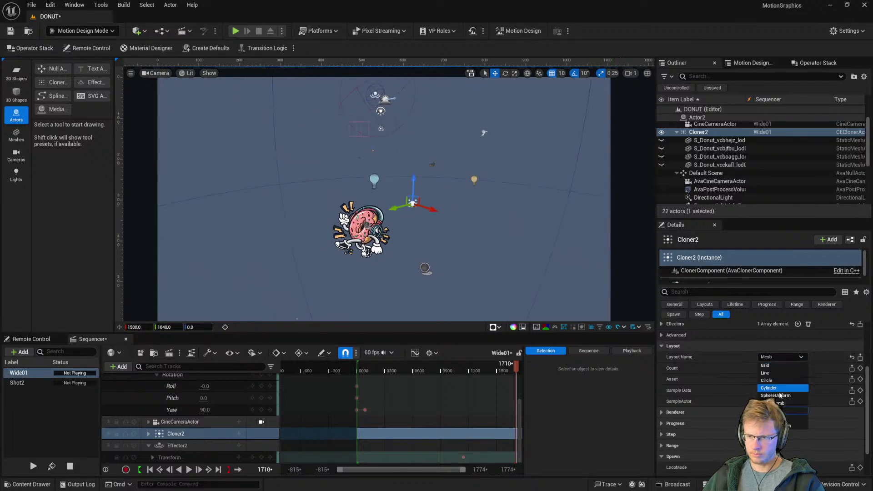
pyautogui.click(791, 403)
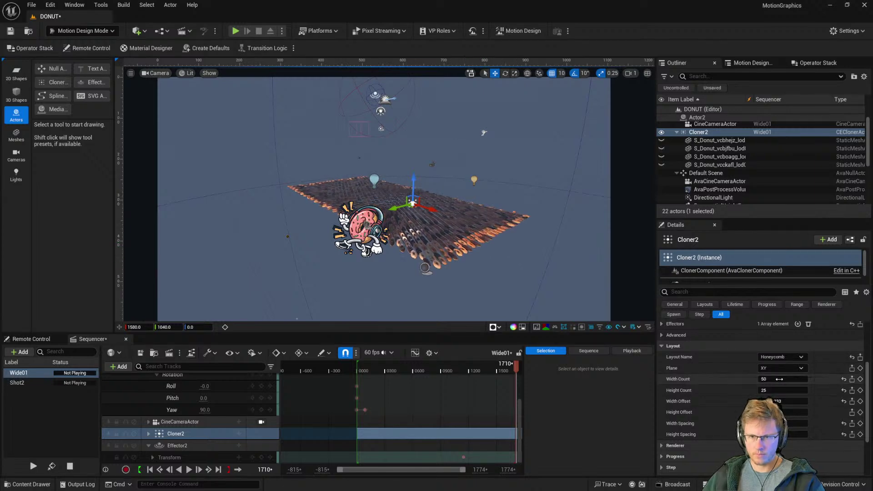
pyautogui.moveTo(808, 424); pyautogui.dragTo(854, 424)
pyautogui.keyDown('alt'); pyautogui.moveTo(521, 289); pyautogui.dragTo(366, 184); pyautogui.keyUp('alt')
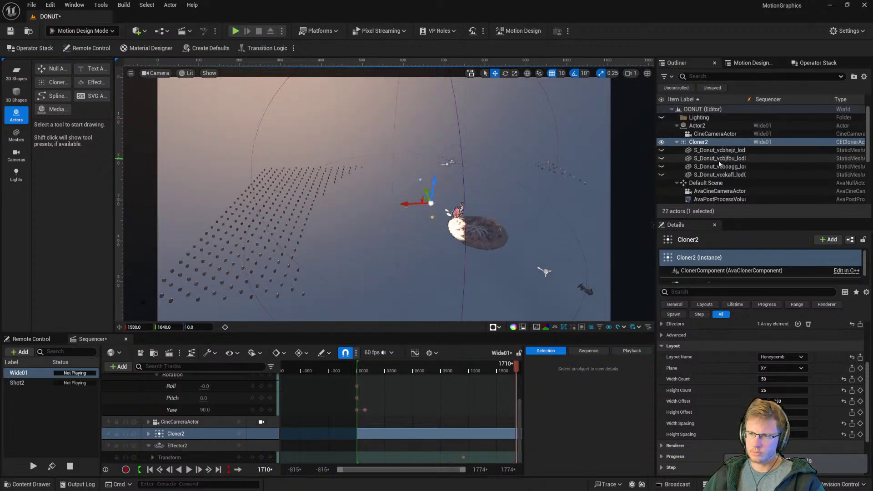
# Step: Collapse the Actor2, Cloner2 and Default Scene groups in the Outliner
pyautogui.click(677, 125)
pyautogui.click(676, 134)
pyautogui.click(677, 142)
# Step: Move Effector2 along the X axis through the cloned donuts, to about X -334
pyautogui.click(700, 150)
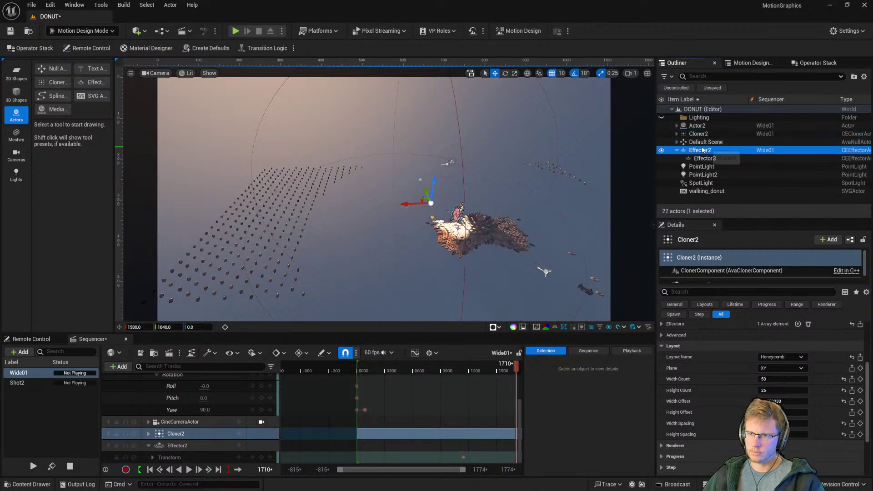
pyautogui.moveTo(387, 206)
pyautogui.mouseDown()
pyautogui.moveTo(289, 209)
pyautogui.moveTo(348, 207)
pyautogui.mouseUp()
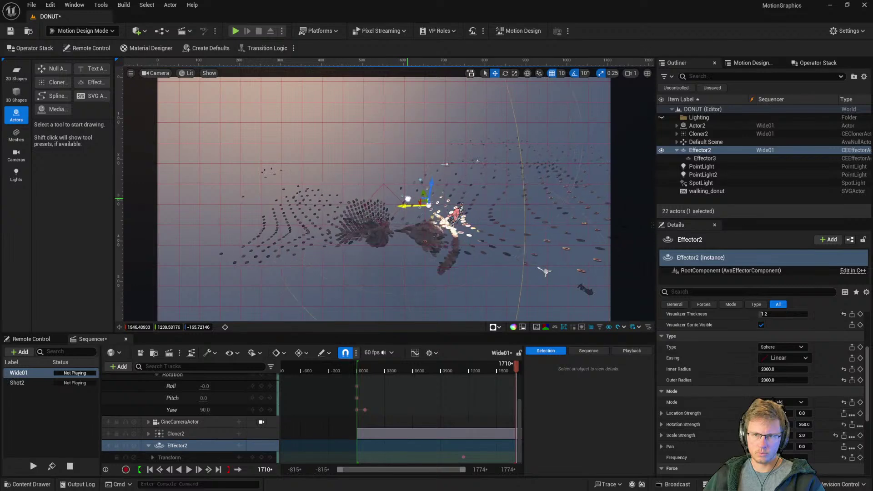
pyautogui.moveTo(435, 200); pyautogui.dragTo(398, 201)
pyautogui.moveTo(402, 222); pyautogui.dragTo(476, 221, button='right')
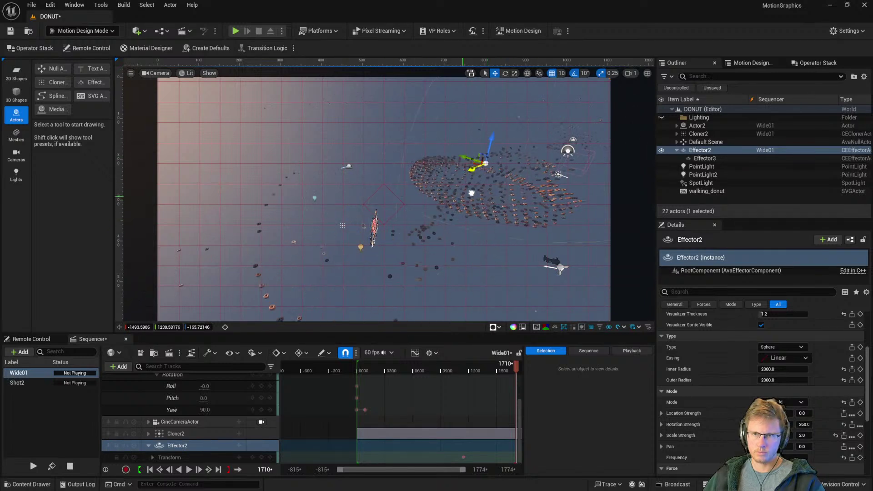
pyautogui.moveTo(409, 211)
pyautogui.mouseDown(button='right')
pyautogui.moveTo(459, 209)
pyautogui.moveTo(400, 193)
pyautogui.moveTo(350, 226)
pyautogui.moveTo(261, 209)
pyautogui.moveTo(193, 220)
pyautogui.moveTo(119, 263)
pyautogui.moveTo(120, 198)
pyautogui.moveTo(148, 195)
pyautogui.moveTo(184, 250)
pyautogui.moveTo(181, 234)
pyautogui.mouseUp(button='right')
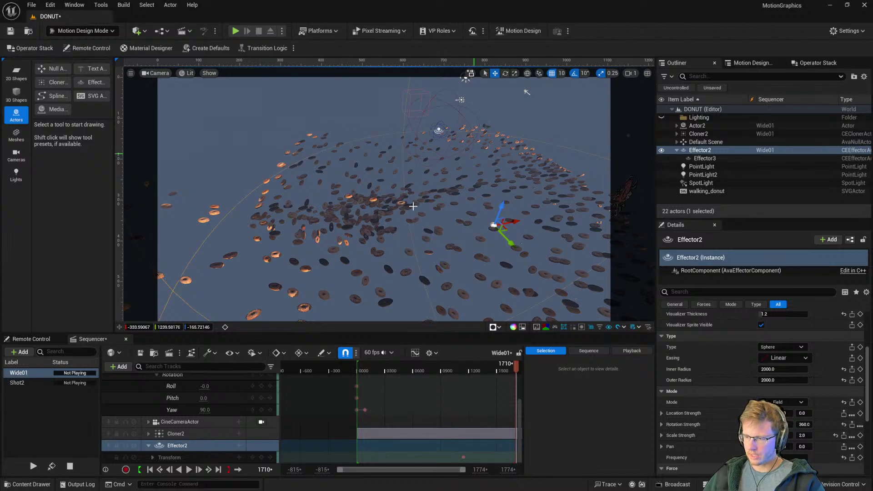
pyautogui.press('w')
pyautogui.moveTo(457, 210); pyautogui.dragTo(416, 231, button='right')
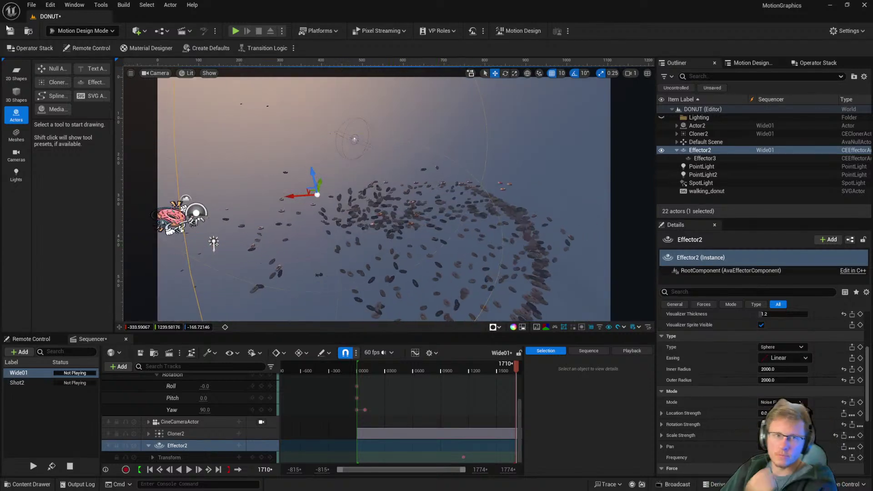
# Step: Open the recently used Main level and enlarge its viewport in width and height
pyautogui.click(32, 5)
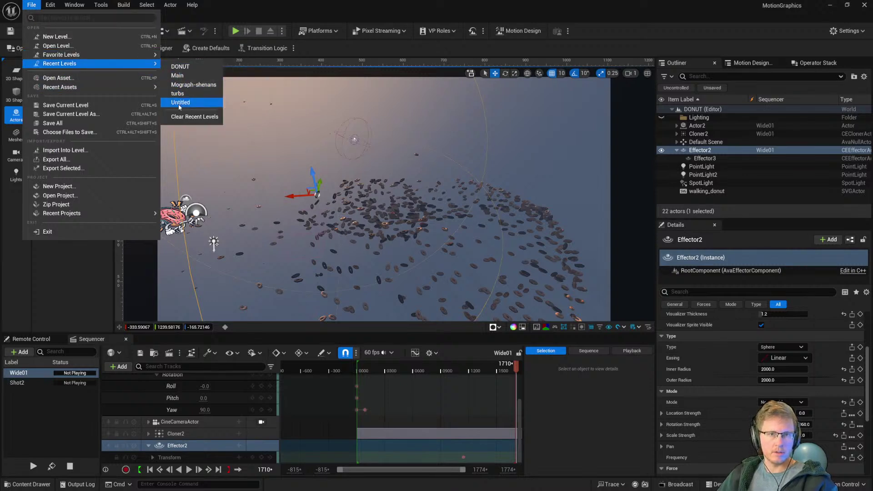
pyautogui.click(184, 75)
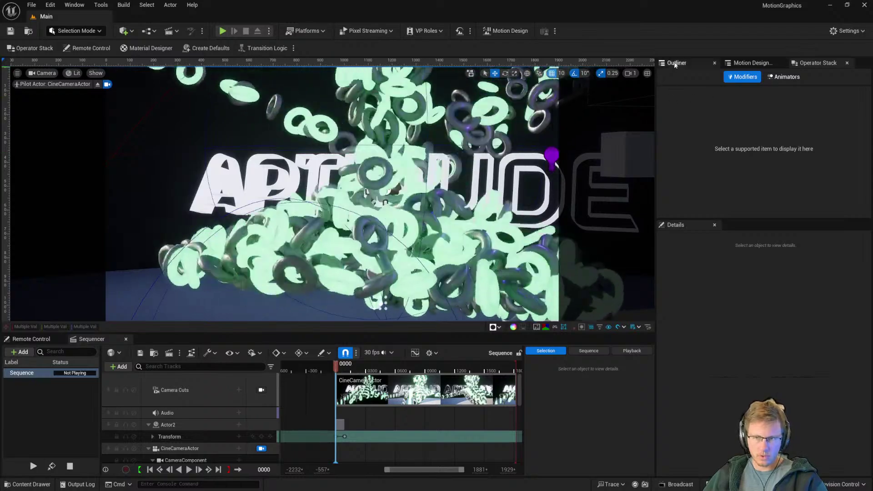
pyautogui.moveTo(656, 81); pyautogui.dragTo(723, 81)
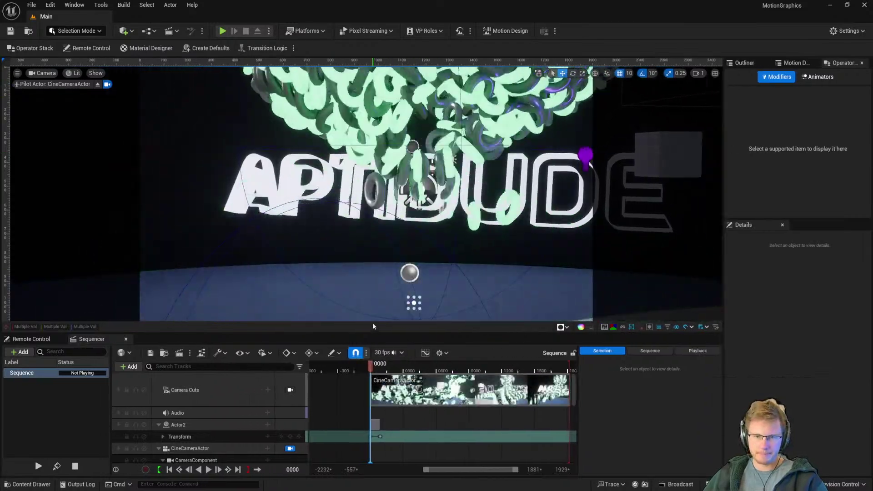
pyautogui.moveTo(372, 333); pyautogui.dragTo(372, 363)
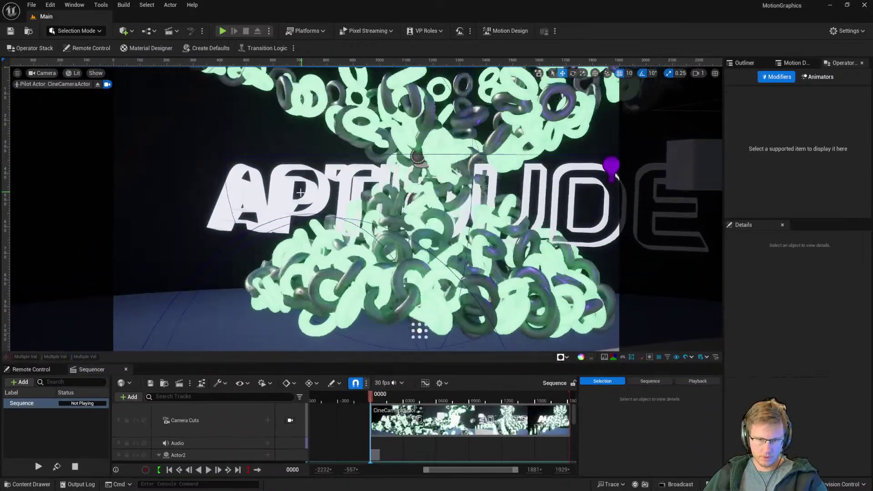
# Step: Add a point light to the level and move it along the Y axis to Y 210
pyautogui.click(123, 31)
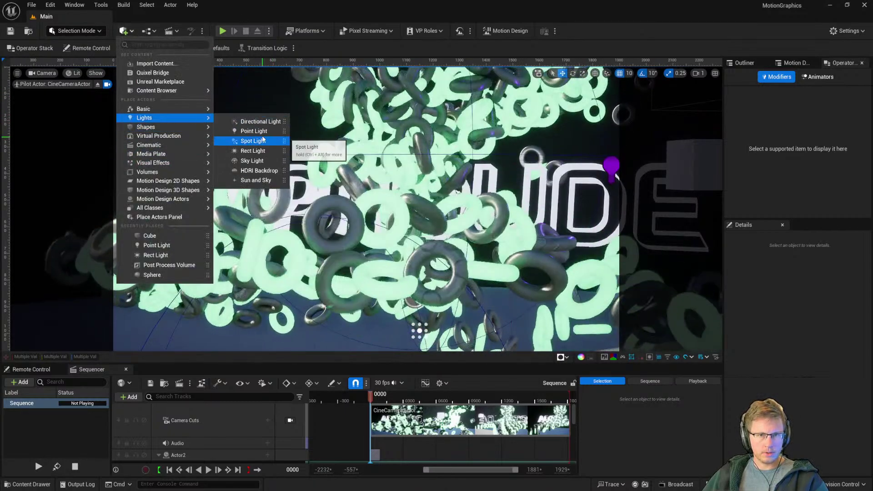
pyautogui.click(253, 131)
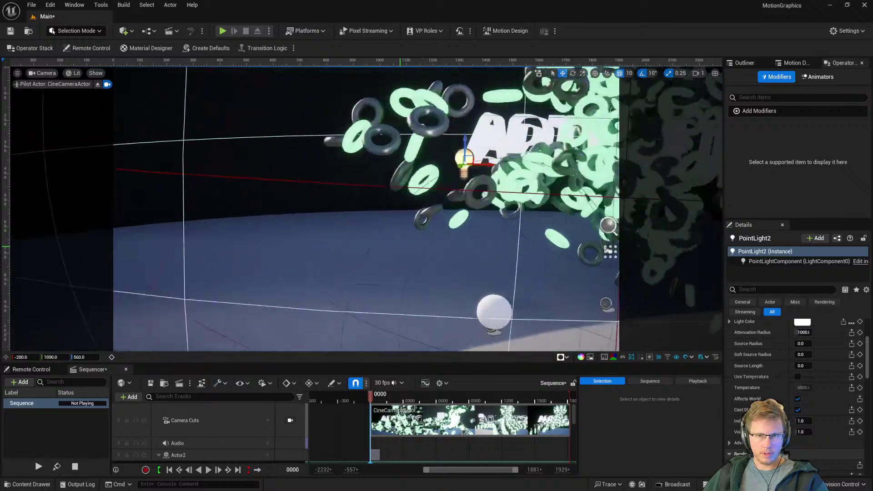
pyautogui.press('s')
pyautogui.moveTo(368, 247); pyautogui.dragTo(468, 246, button='right')
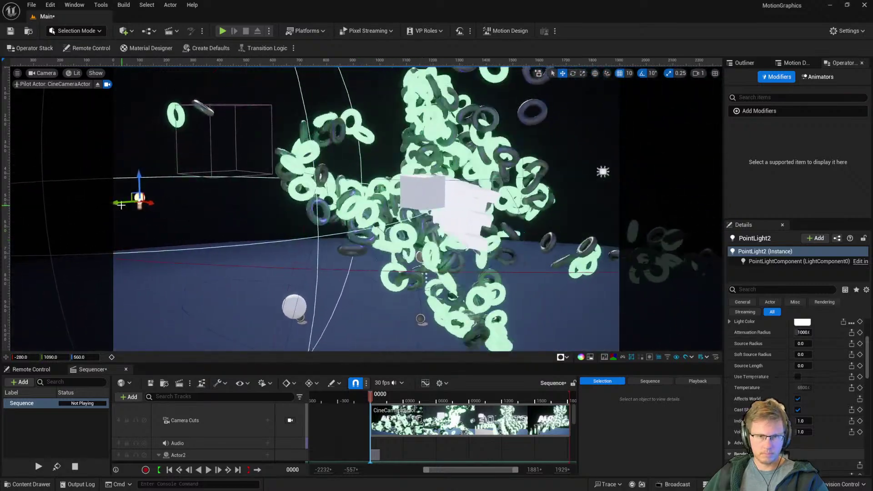
pyautogui.moveTo(122, 205); pyautogui.dragTo(578, 271)
pyautogui.moveTo(578, 272); pyautogui.dragTo(686, 271, button='right')
pyautogui.press('a')
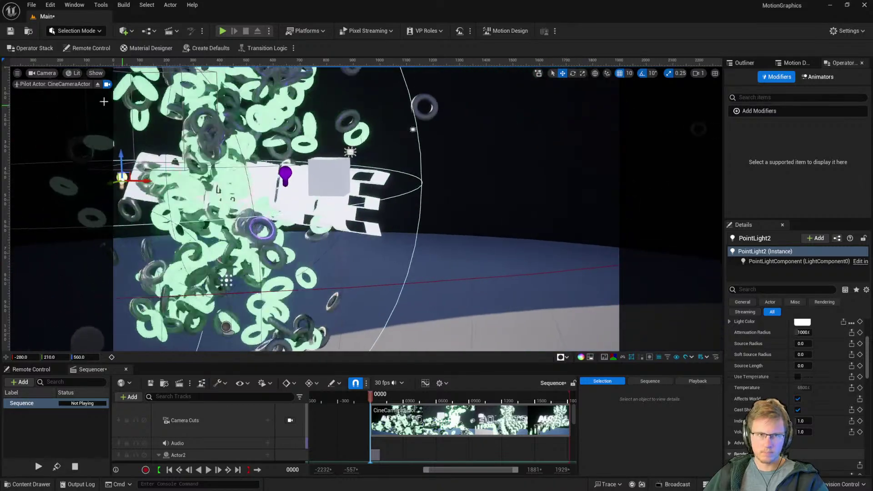
# Step: Stop piloting the CineCameraActor and select the APTIDUDE 3D text
pyautogui.click(98, 85)
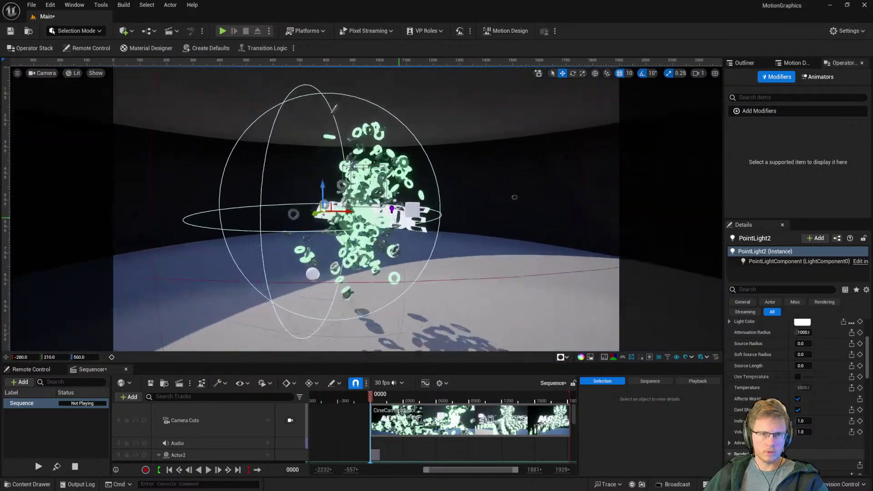
pyautogui.moveTo(441, 221); pyautogui.dragTo(400, 211, button='right')
pyautogui.press('s')
pyautogui.press('w')
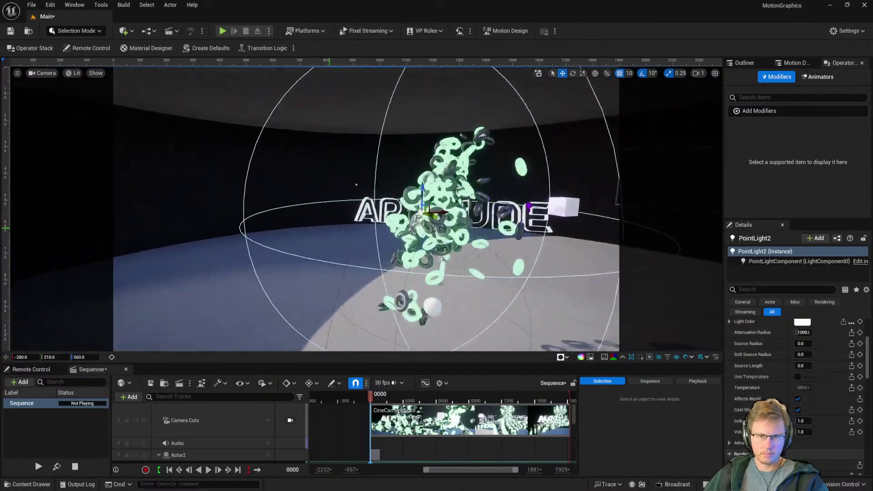
pyautogui.press('w')
pyautogui.moveTo(323, 233); pyautogui.dragTo(399, 161, button='right')
pyautogui.press('s')
pyautogui.click(398, 161)
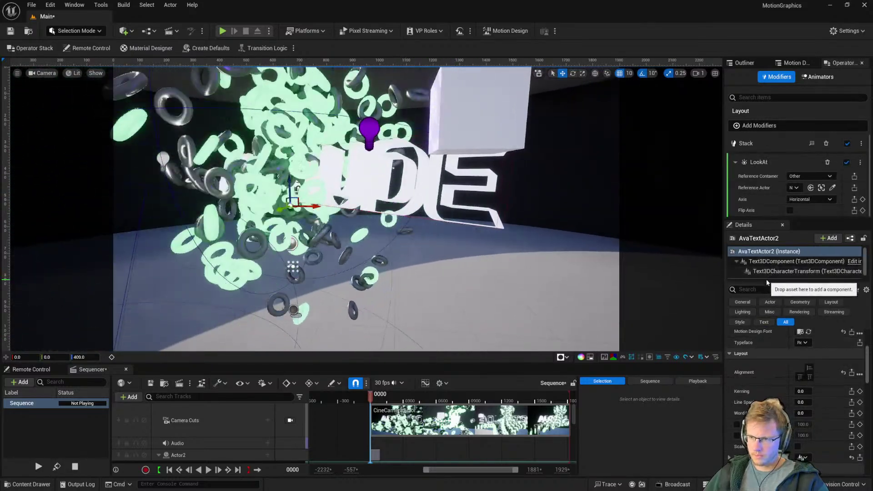
# Step: Enlarge the details area and look through the APTIDUDE text's settings, including Text, Layout, Geometry and Physics
pyautogui.moveTo(736, 220); pyautogui.dragTo(738, 150)
pyautogui.scroll(-5, 754, 365)
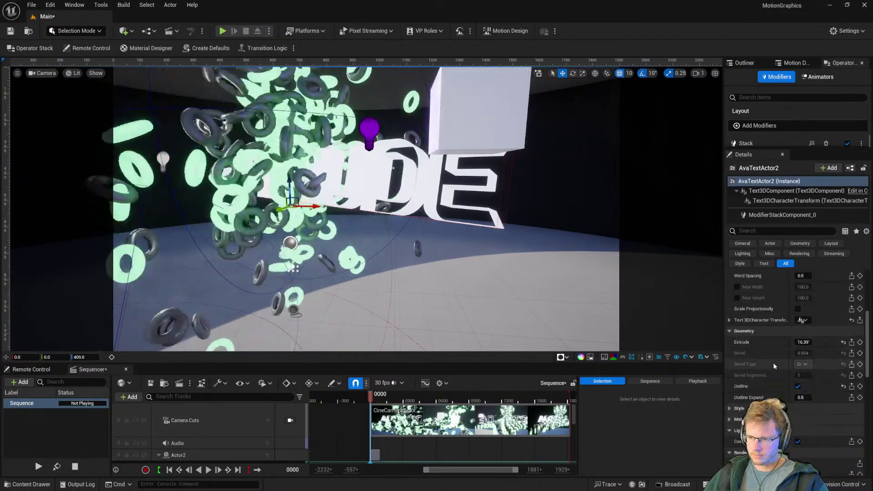
pyautogui.scroll(-5, 773, 361)
pyautogui.scroll(6, 778, 370)
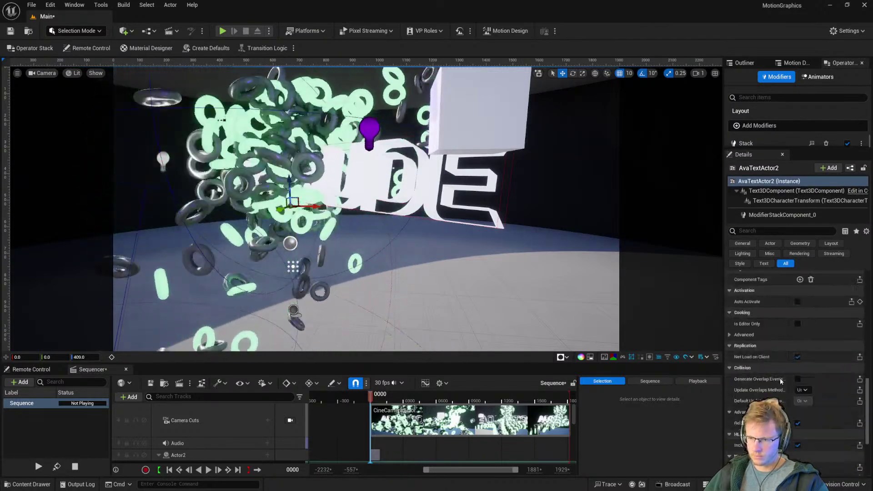
pyautogui.scroll(3, 767, 364)
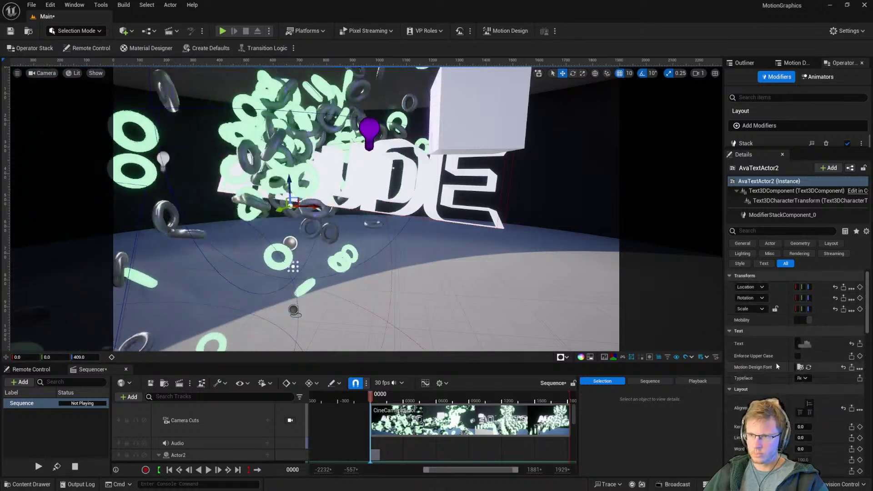
pyautogui.moveTo(723, 336); pyautogui.dragTo(666, 337)
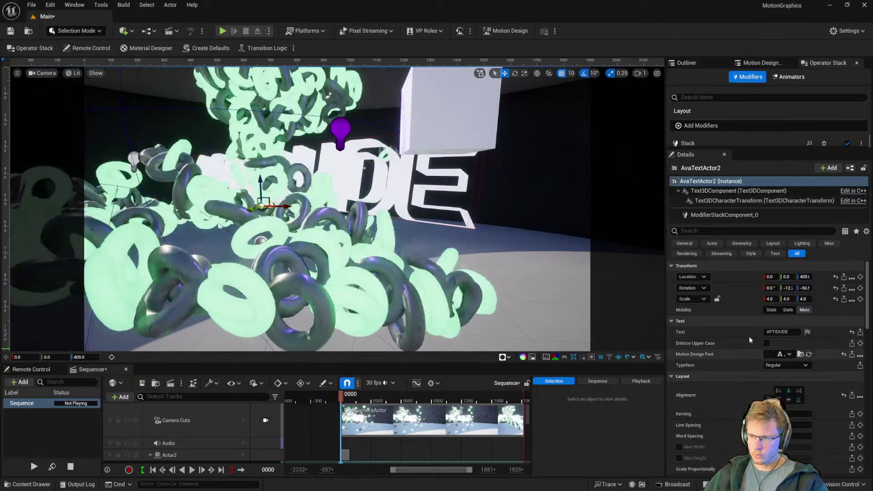
pyautogui.scroll(-3, 774, 370)
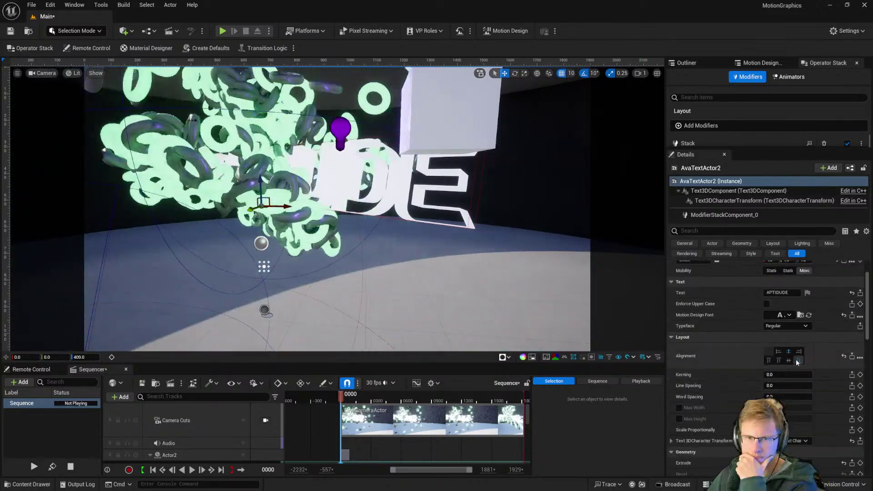
pyautogui.scroll(-2, 698, 381)
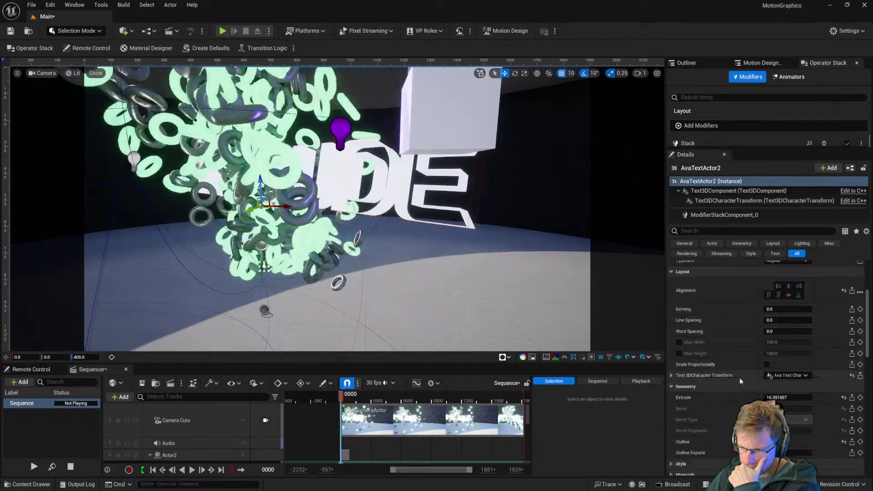
pyautogui.scroll(5, 757, 384)
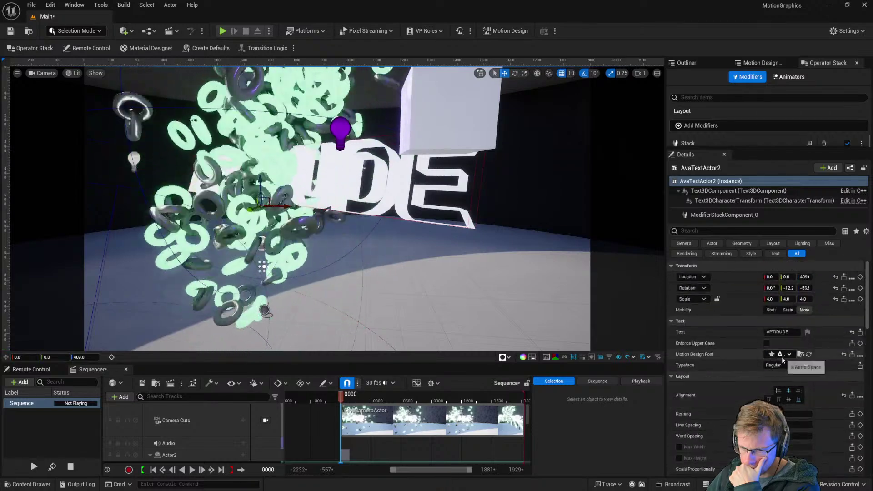
pyautogui.scroll(-10, 782, 353)
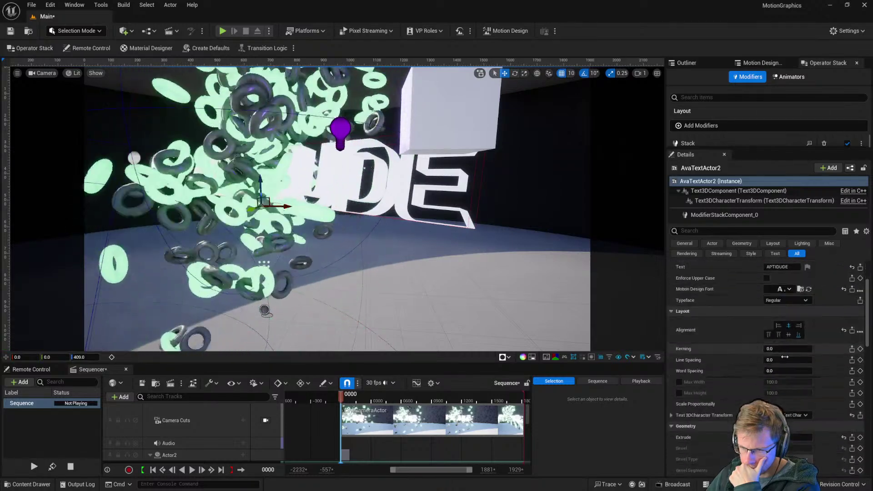
pyautogui.scroll(-9, 793, 377)
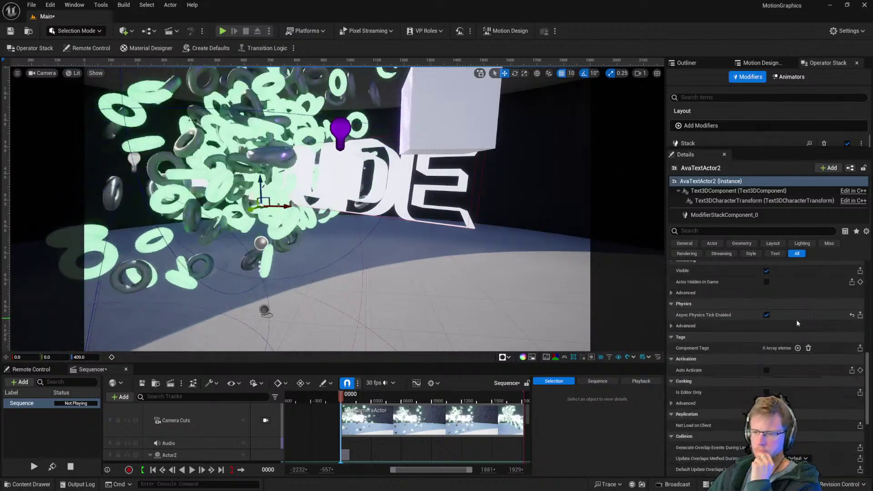
# Step: Check the text actor's General and full settings, then examine its Text3DComponent and Text3DCharacterTransform components
pyautogui.click(690, 246)
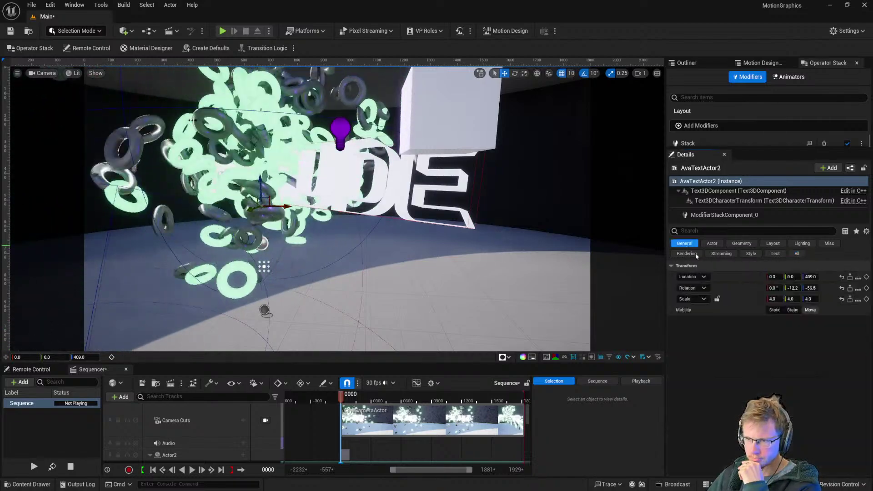
pyautogui.click(798, 254)
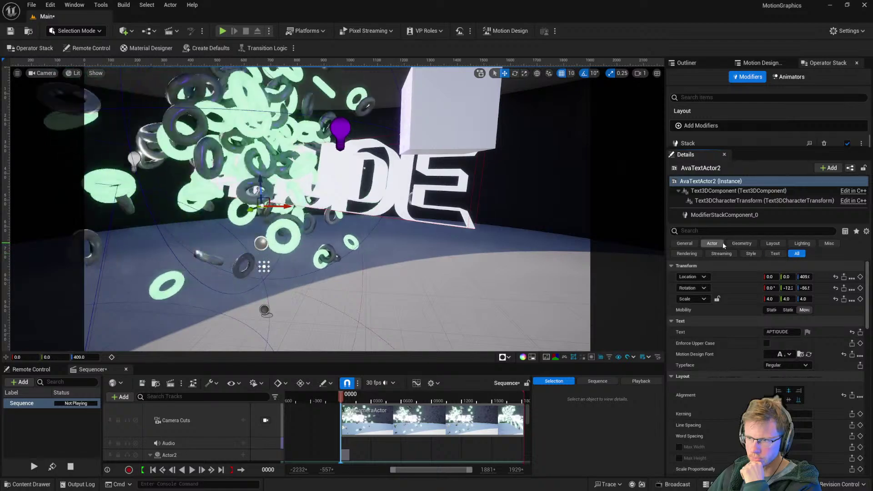
pyautogui.click(712, 191)
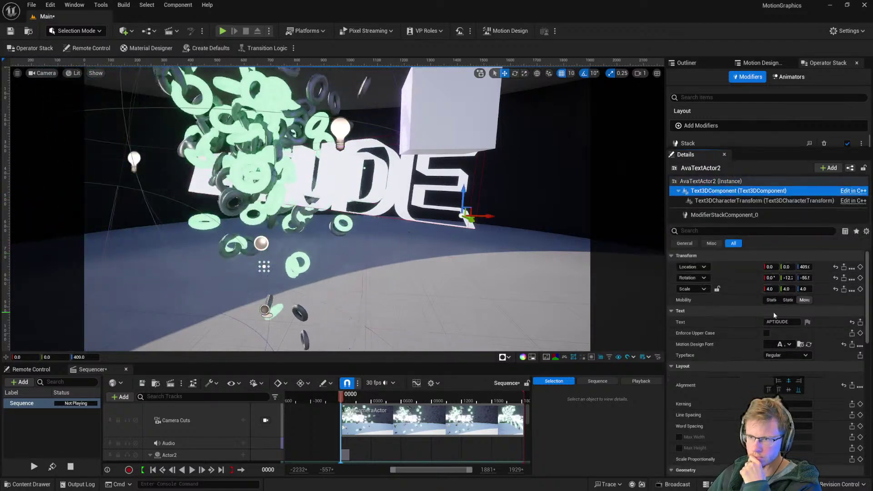
pyautogui.click(712, 201)
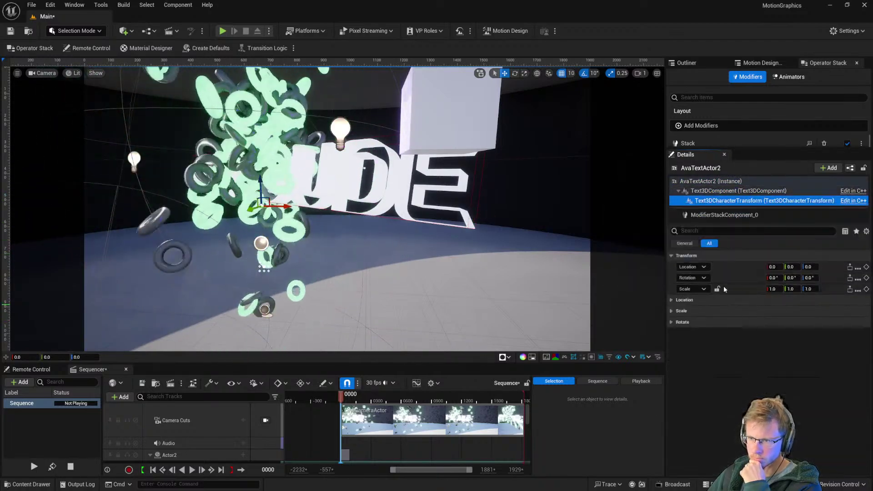
# Step: Select the APTIDUDE text actor's root and look through its Layout and Geometry settings down to the expanded Materials section
pyautogui.click(695, 181)
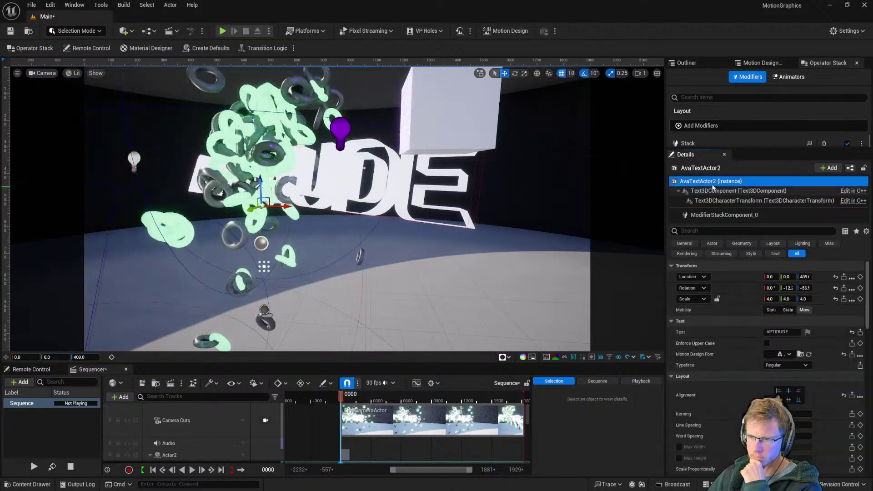
pyautogui.scroll(-2, 759, 339)
pyautogui.scroll(-3, 812, 377)
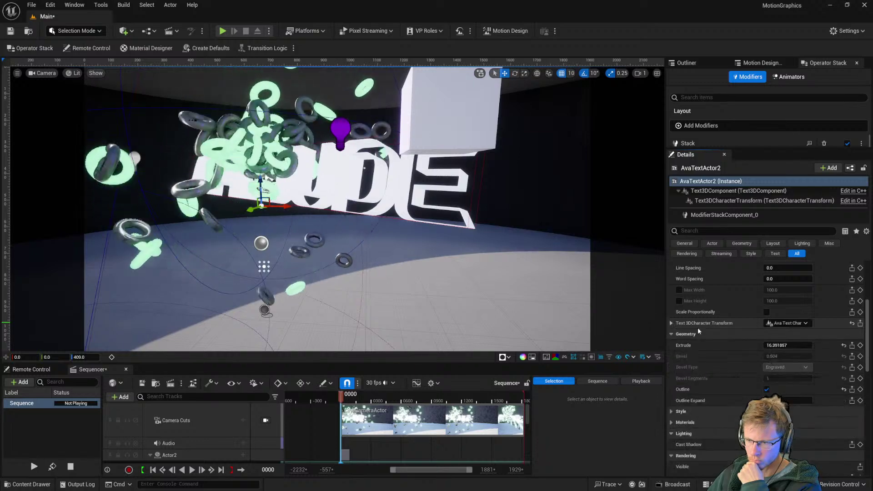
pyautogui.scroll(-2, 751, 341)
pyautogui.scroll(-1, 731, 350)
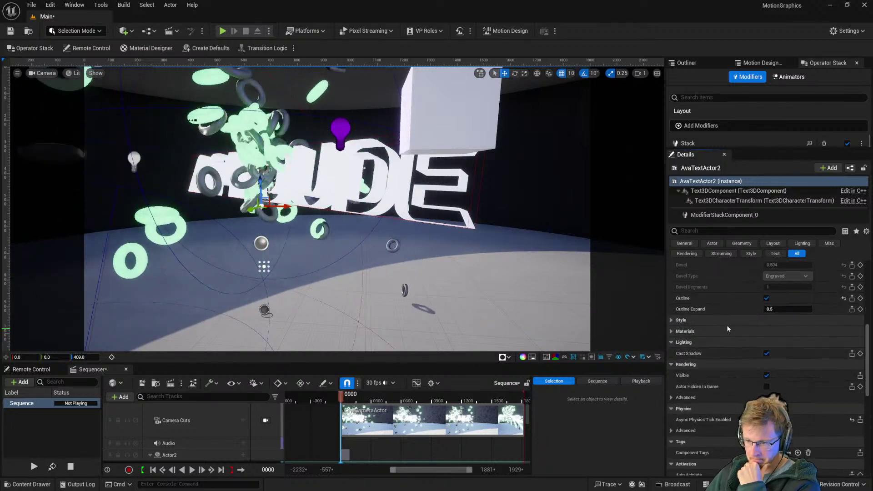
pyautogui.click(673, 330)
pyautogui.scroll(-3, 727, 350)
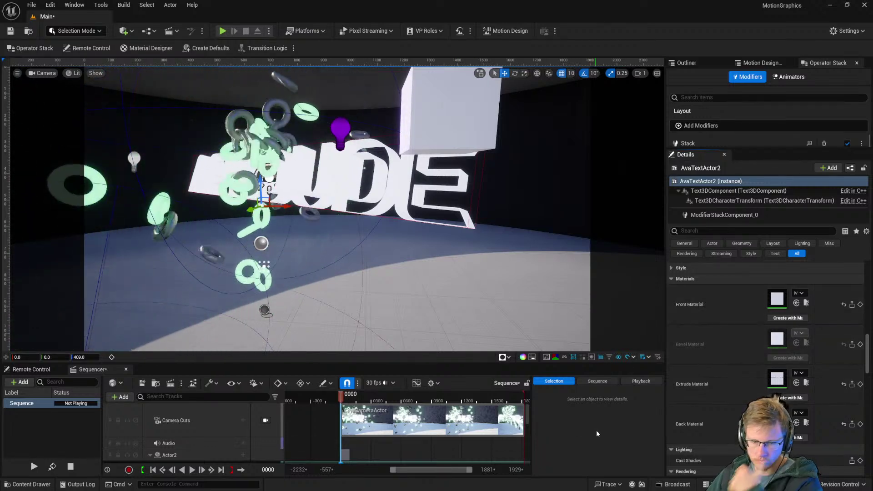
# Step: Browse the project content to the AutomotiveMaterials/Materials/Interior/Metal folder
pyautogui.hotkey('ctrl', 'space')
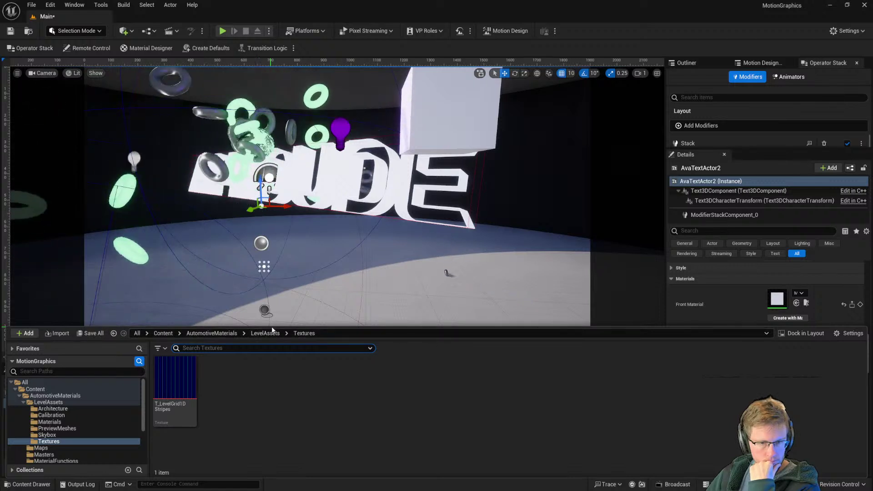
pyautogui.click(227, 334)
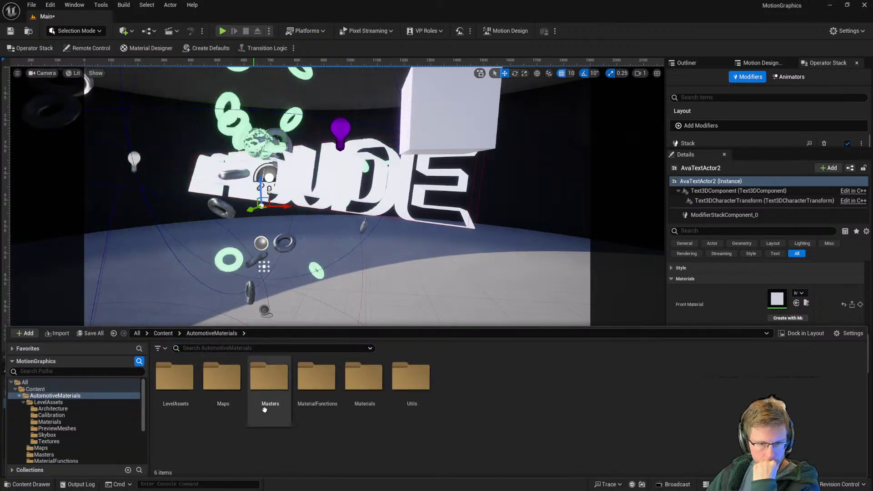
pyautogui.click(356, 391)
pyautogui.doubleClick(356, 391)
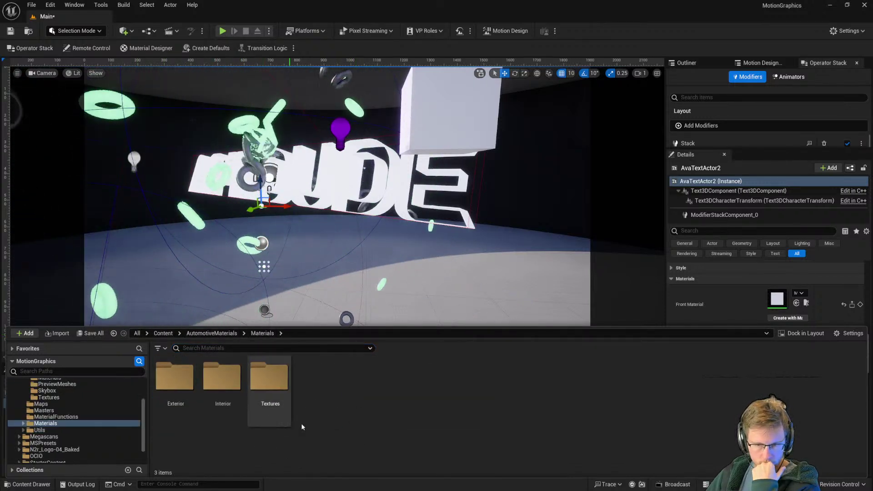
pyautogui.doubleClick(221, 377)
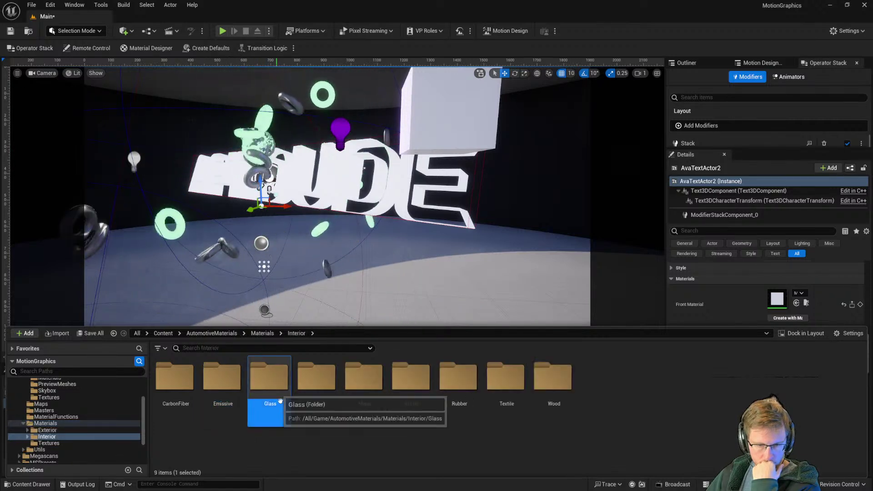
pyautogui.doubleClick(363, 377)
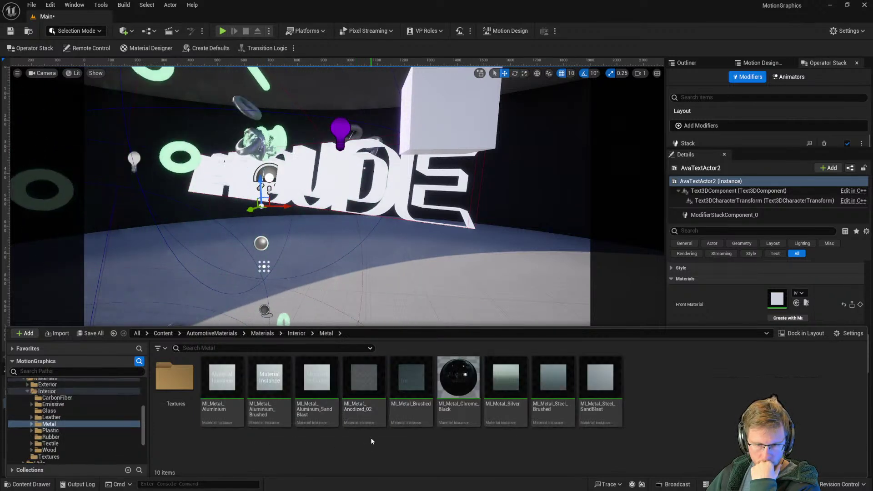
# Step: Turn off the APTIDUDE text's outline and give it a Concave bevel with 7 bevel segments
pyautogui.moveTo(697, 325); pyautogui.dragTo(698, 403)
pyautogui.scroll(-3, 754, 334)
pyautogui.scroll(2, 737, 347)
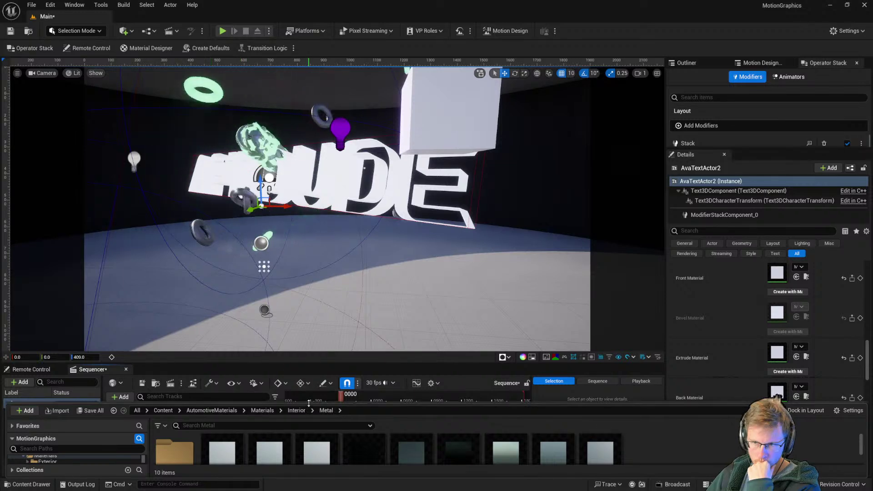
pyautogui.moveTo(308, 403); pyautogui.dragTo(309, 368)
pyautogui.scroll(-5, 706, 318)
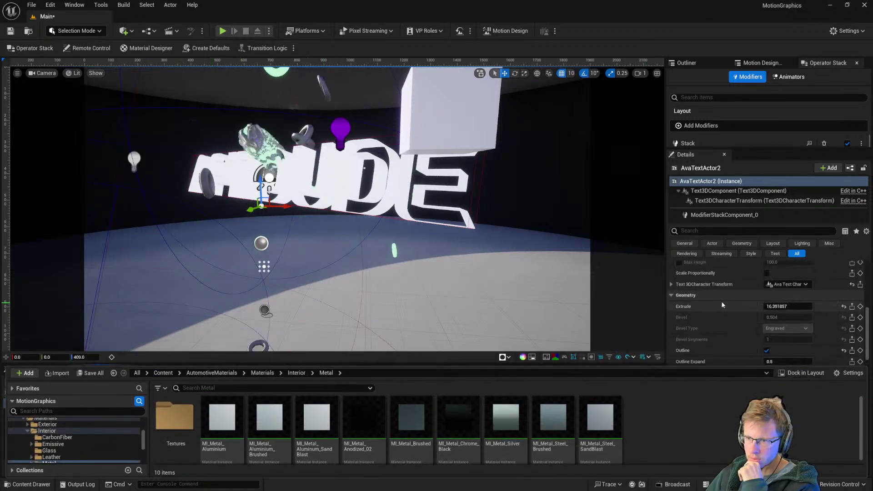
pyautogui.scroll(2, 716, 318)
pyautogui.scroll(-4, 723, 322)
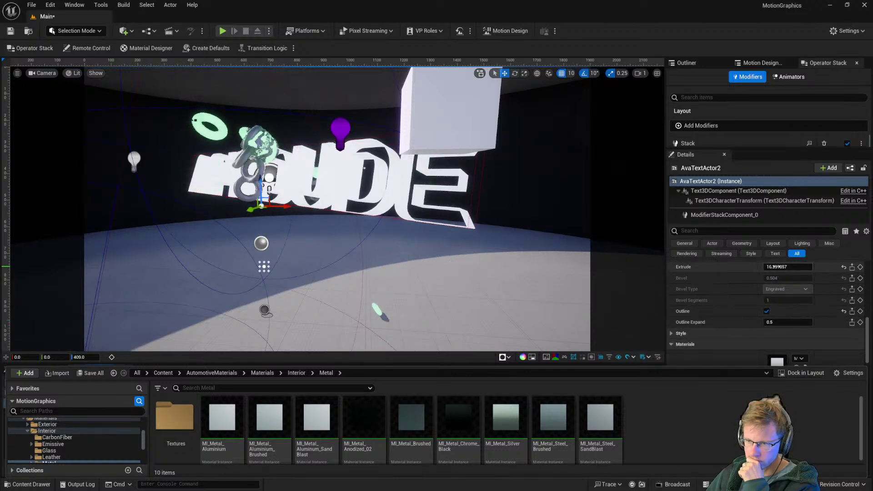
pyautogui.scroll(2, 750, 291)
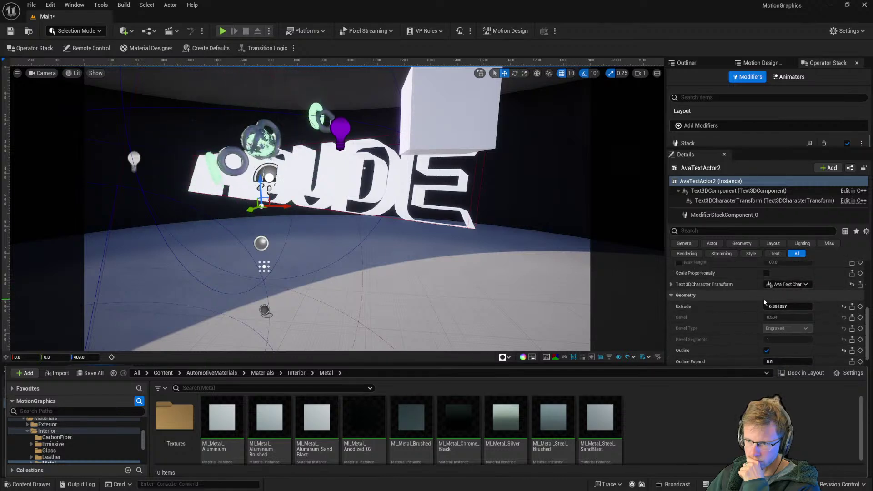
pyautogui.scroll(-2, 767, 307)
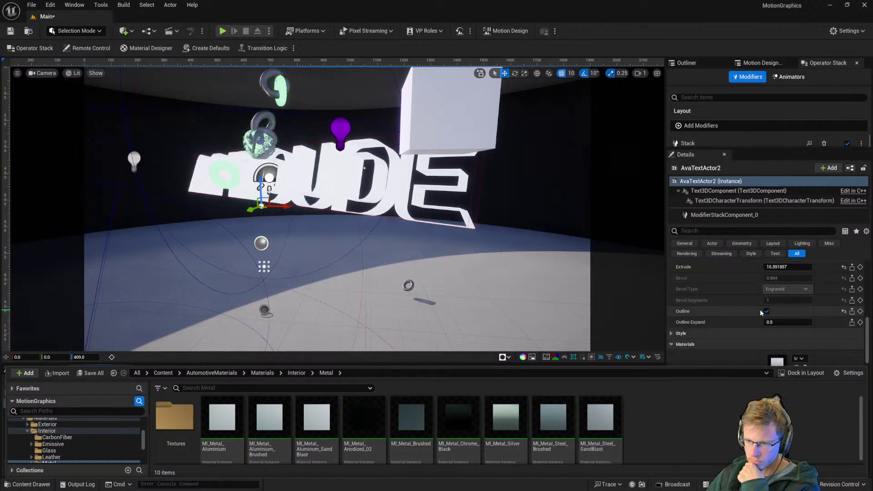
pyautogui.click(766, 311)
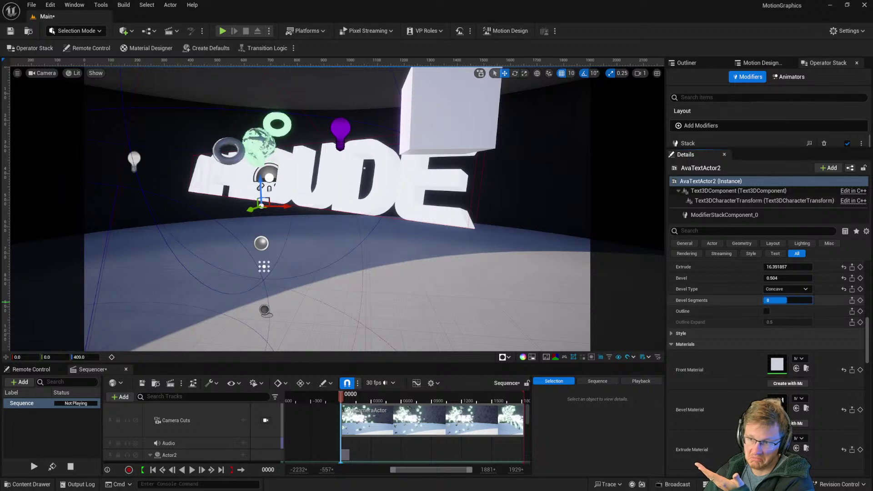
# Step: Assign MI_LED_Blue from the Interior/Emissive folder as the text's Bevel Material
pyautogui.scroll(-3, 743, 322)
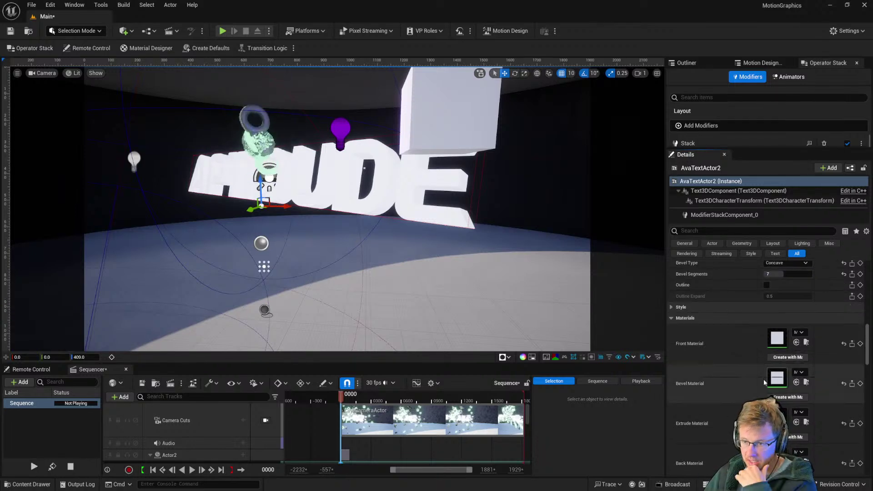
pyautogui.hotkey('ctrl', 'space')
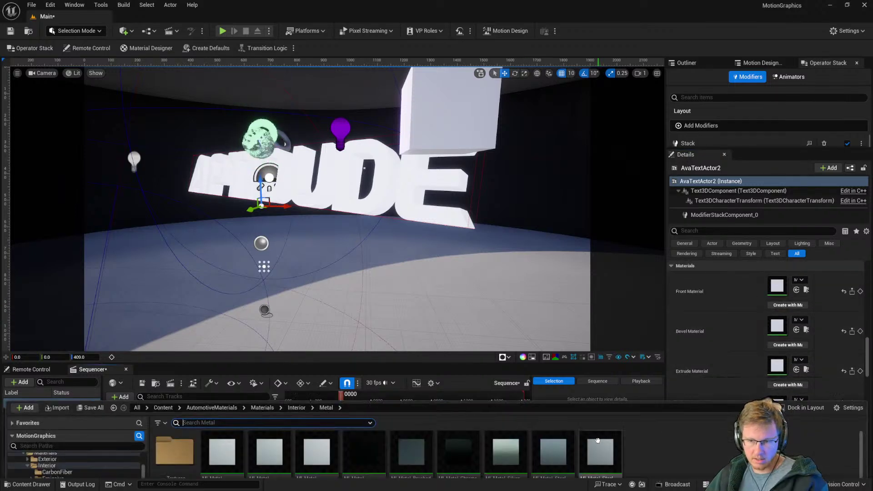
pyautogui.click(296, 373)
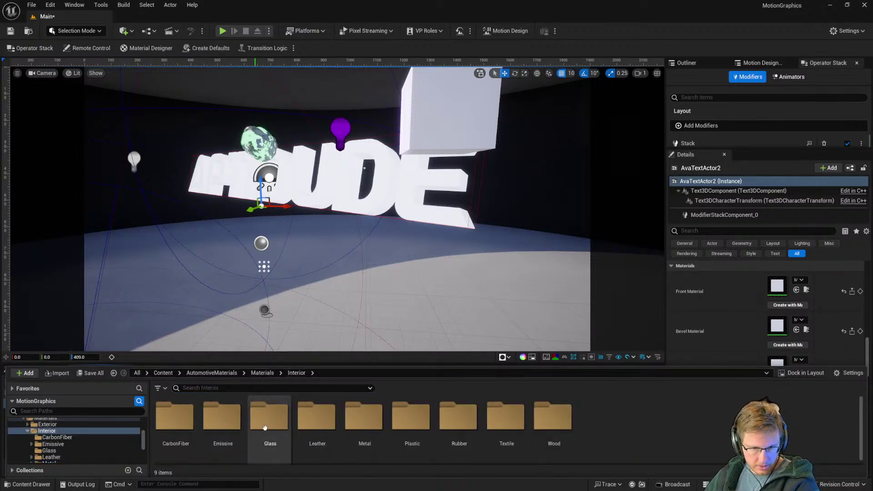
pyautogui.doubleClick(225, 425)
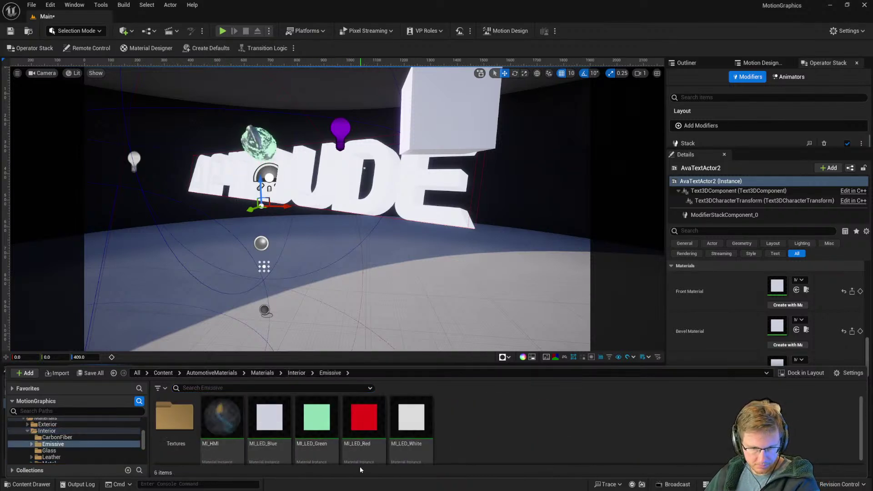
pyautogui.moveTo(269, 420); pyautogui.dragTo(777, 327)
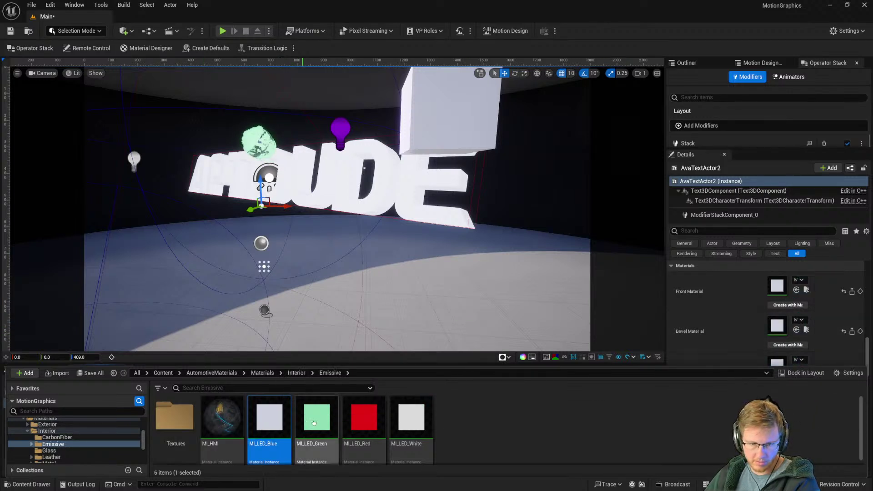
# Step: From the Interior/Metal folder, assign MI_Metal_Silver as the text's Front Material and apply MI_Metal_Chrome_Black to its extruded sides
pyautogui.click(297, 374)
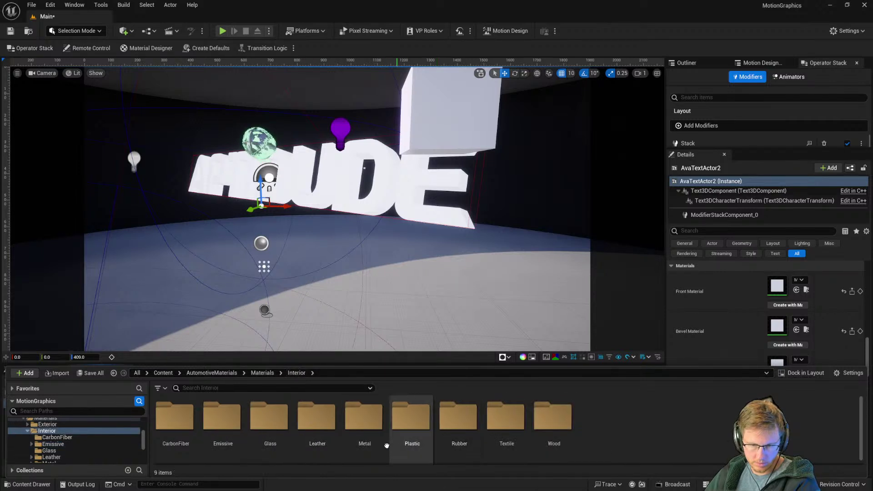
pyautogui.doubleClick(364, 416)
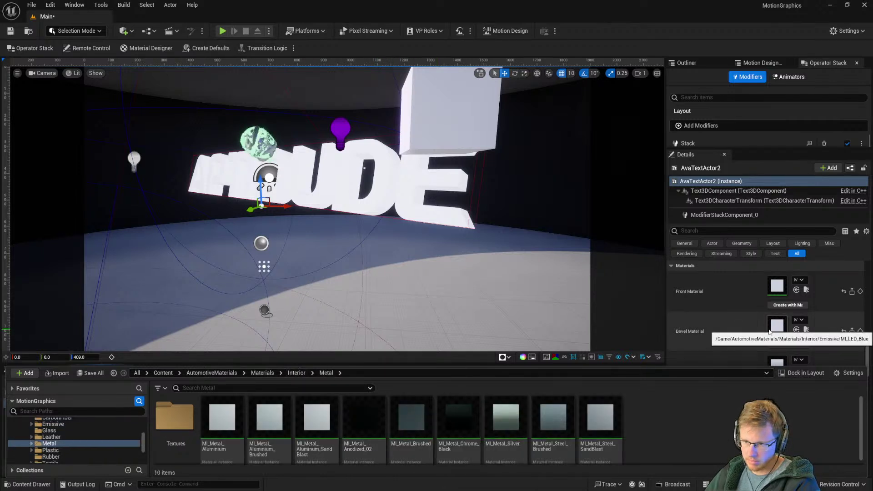
pyautogui.scroll(2, 769, 331)
pyautogui.moveTo(505, 429); pyautogui.dragTo(777, 331)
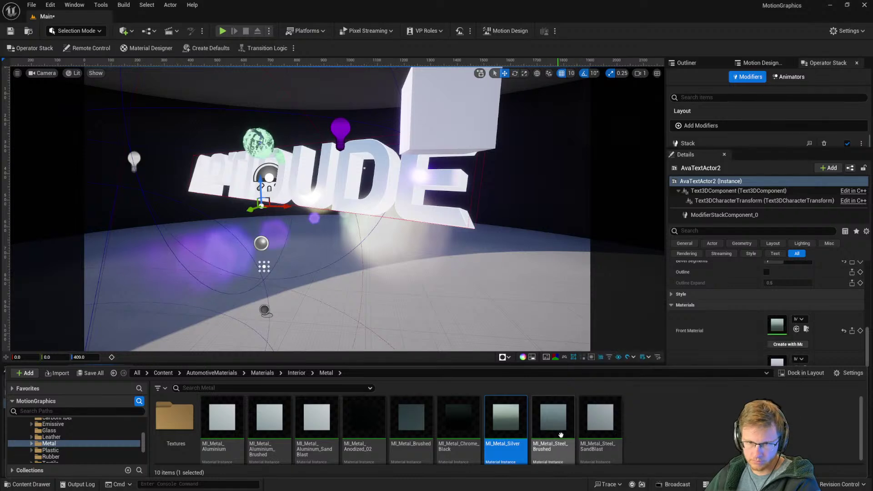
pyautogui.moveTo(468, 425); pyautogui.dragTo(463, 179)
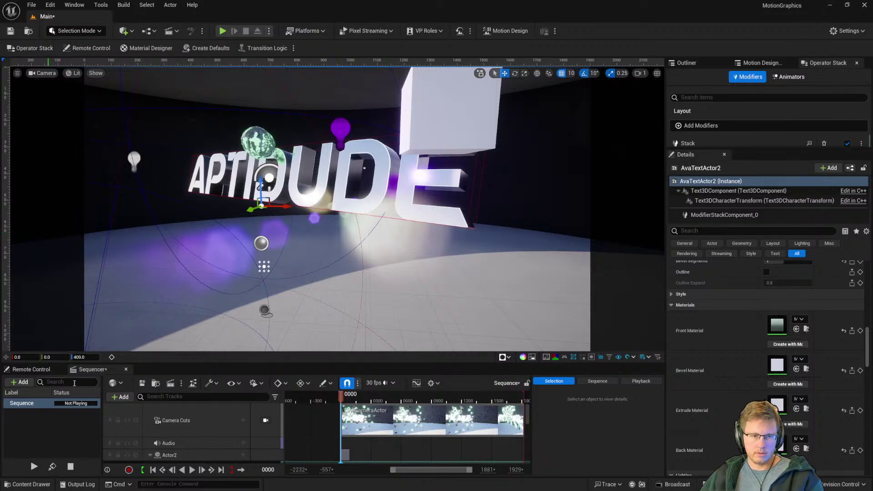
# Step: Apply MI_Metal_Anodized_02 to the back faces of the APTIDUDE letters and save the level
pyautogui.click(142, 384)
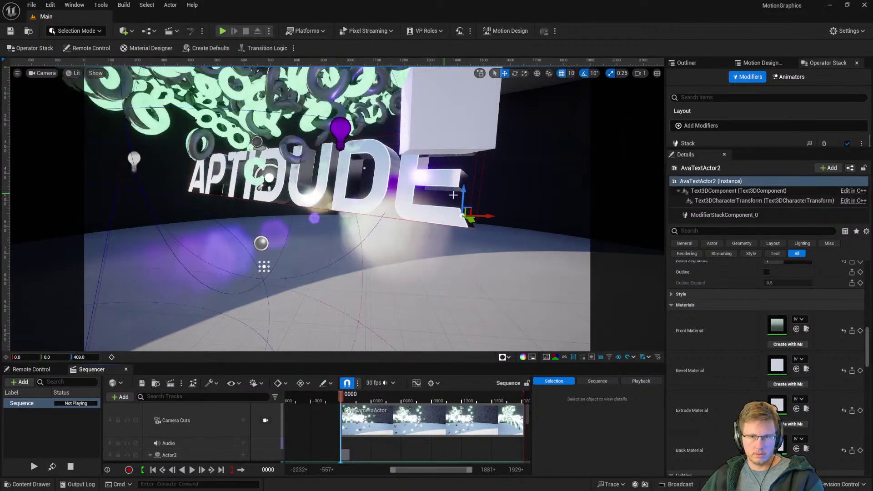
pyautogui.moveTo(518, 203); pyautogui.dragTo(498, 222, button='right')
pyautogui.hotkey('ctrl', 'space')
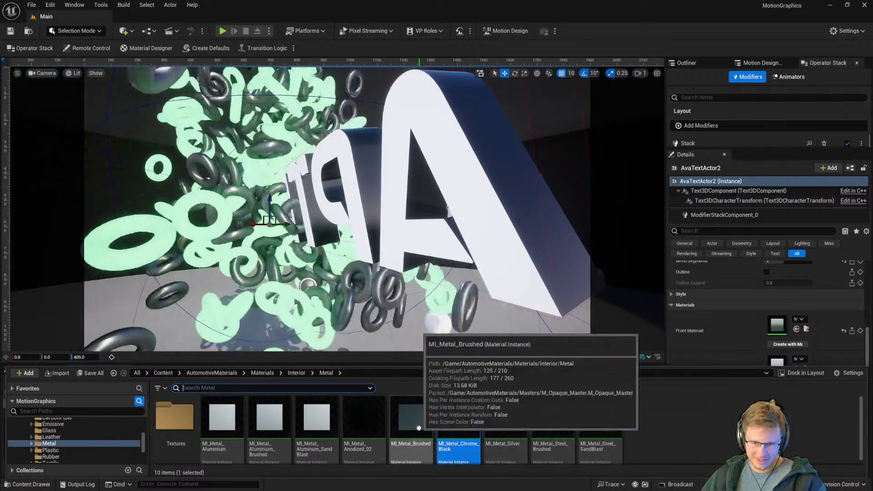
pyautogui.click(348, 440)
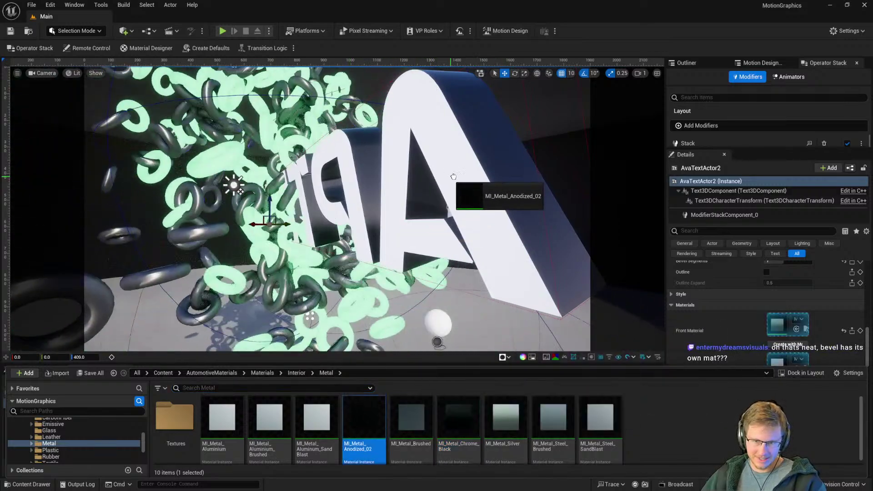
pyautogui.moveTo(449, 176); pyautogui.dragTo(457, 176)
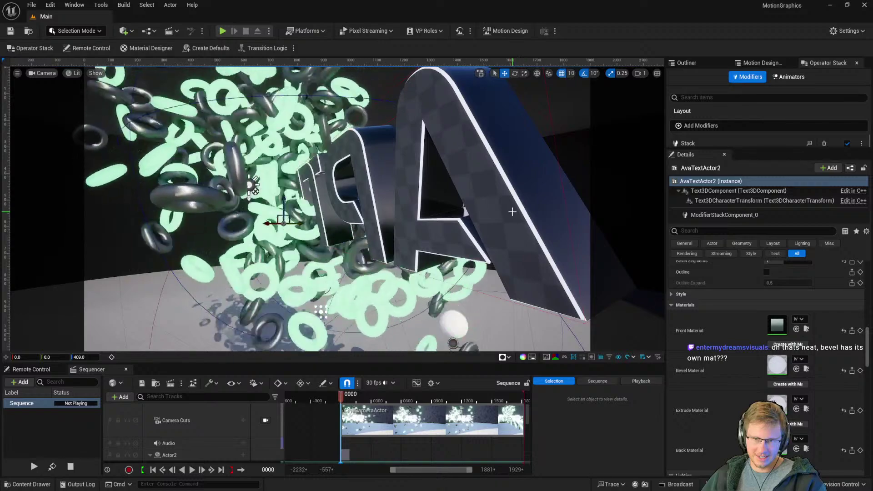
pyautogui.keyDown('alt'); pyautogui.moveTo(512, 212); pyautogui.dragTo(349, 209); pyautogui.keyUp('alt')
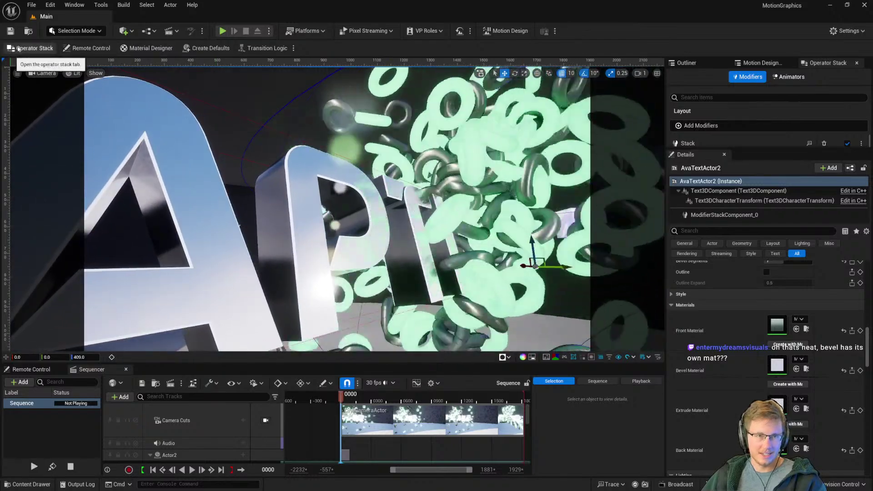
pyautogui.hotkey('ctrl', 's')
# Step: Examine the text's new materials from near and far among the flying donuts and check its material slots
pyautogui.moveTo(528, 310); pyautogui.dragTo(454, 290, button='right')
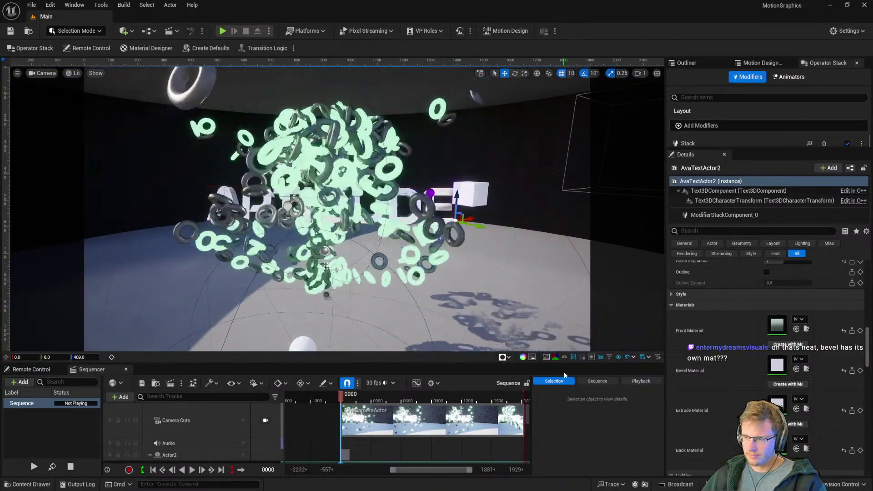
pyautogui.scroll(-2, 750, 400)
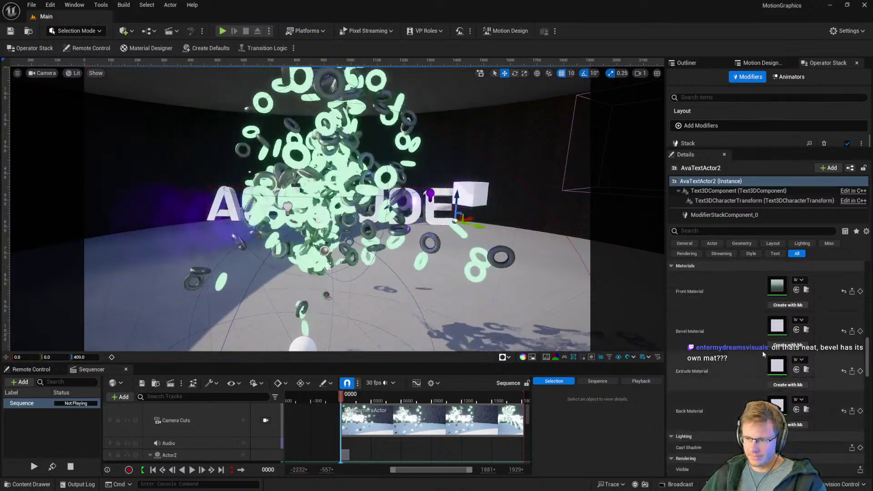
pyautogui.scroll(1, 764, 343)
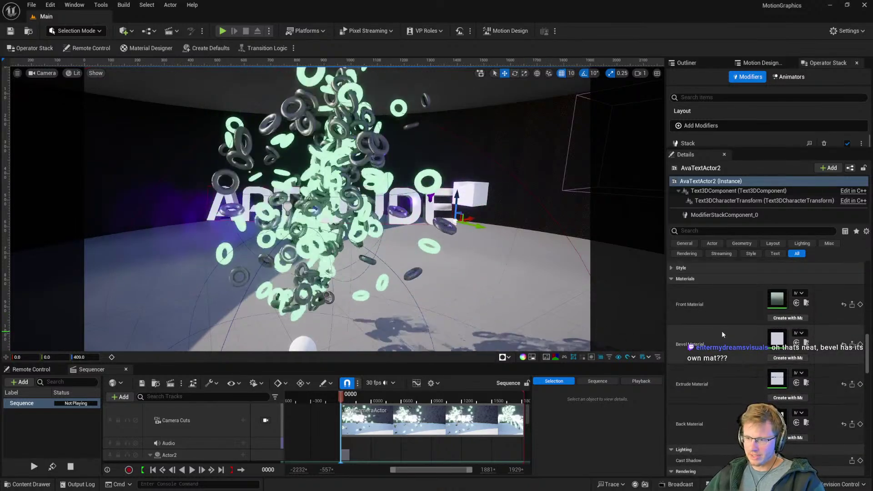
pyautogui.press('w')
pyautogui.moveTo(435, 243)
pyautogui.mouseDown(button='right')
pyautogui.moveTo(400, 243)
pyautogui.moveTo(429, 243)
pyautogui.mouseUp(button='right')
pyautogui.press('s')
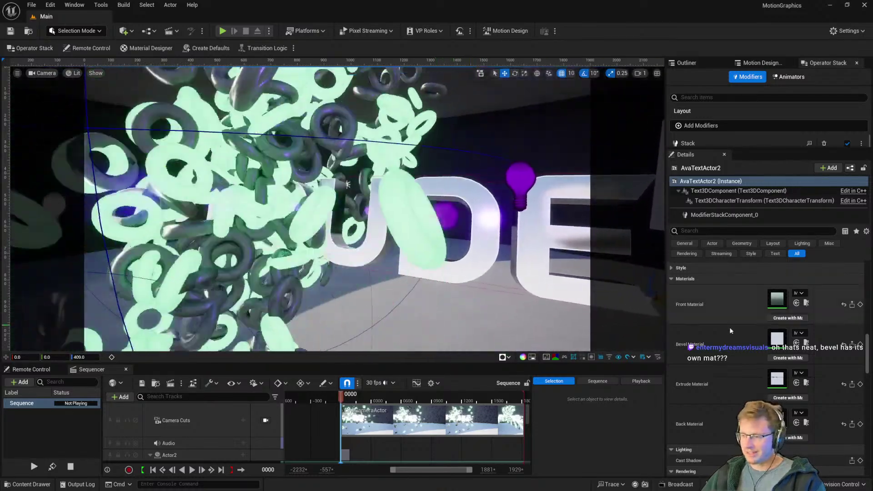
pyautogui.moveTo(495, 276)
pyautogui.mouseDown(button='right')
pyautogui.moveTo(466, 268)
pyautogui.moveTo(490, 276)
pyautogui.moveTo(482, 274)
pyautogui.mouseUp(button='right')
pyautogui.press('w')
pyautogui.press('s')
pyautogui.moveTo(606, 308); pyautogui.dragTo(582, 304, button='right')
pyautogui.moveTo(448, 250); pyautogui.dragTo(473, 256, button='right')
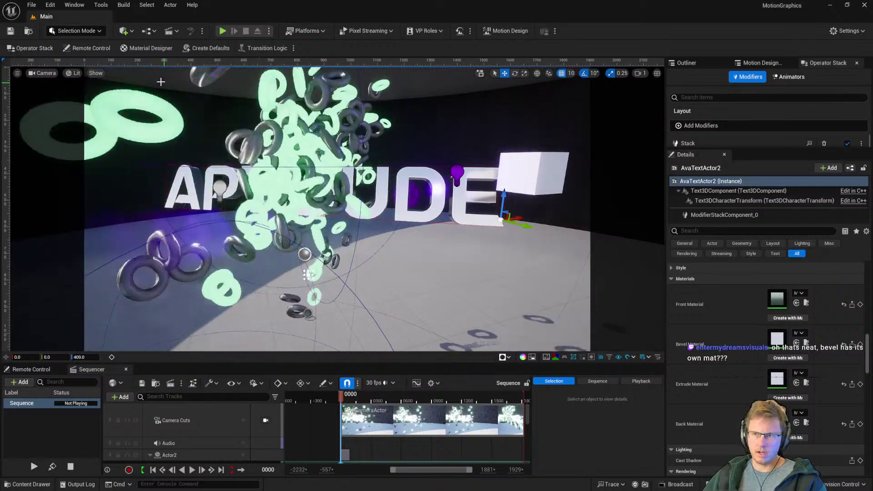
pyautogui.click(97, 73)
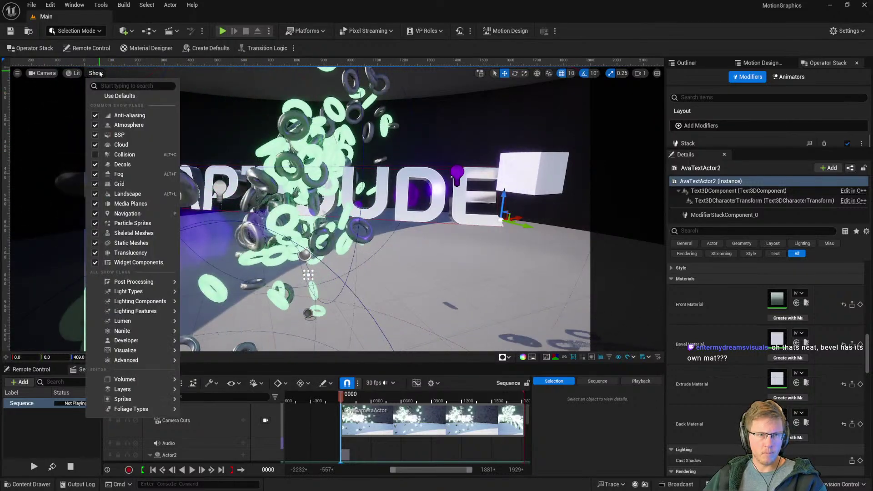
pyautogui.click(72, 74)
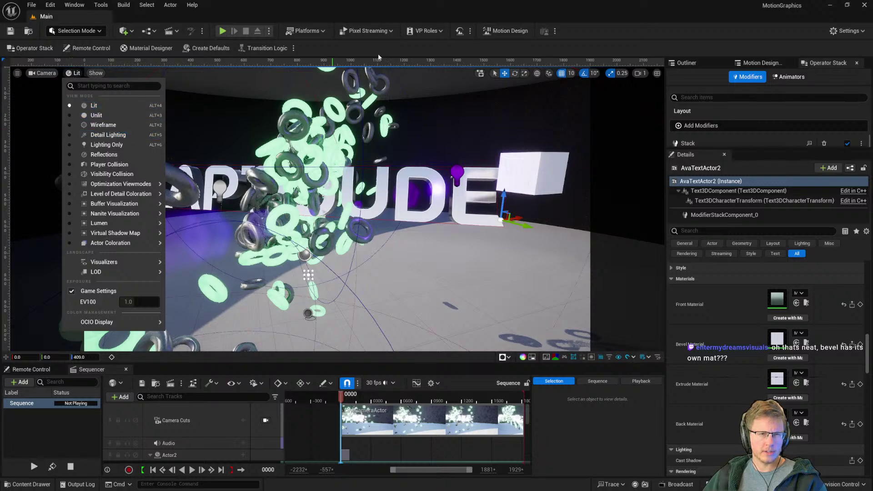
pyautogui.click(666, 6)
pyautogui.press('s')
pyautogui.moveTo(359, 233); pyautogui.dragTo(341, 228, button='right')
pyautogui.press('w')
pyautogui.click(125, 5)
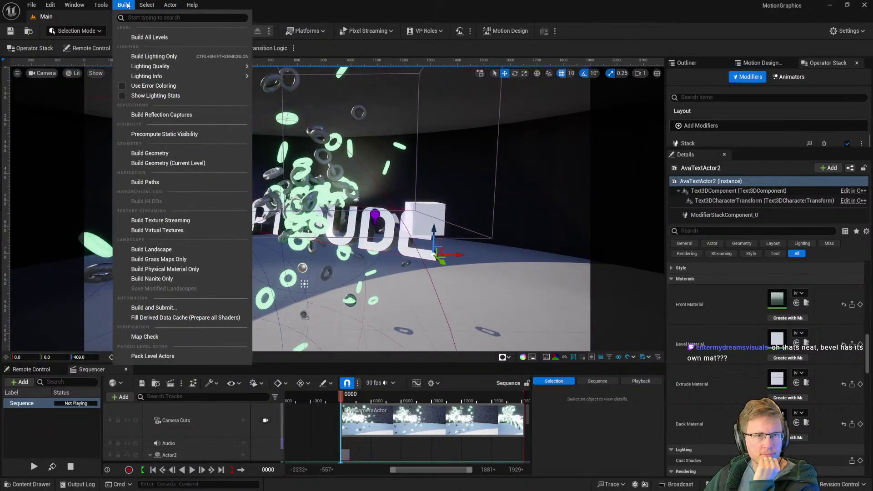
pyautogui.moveTo(97, 9)
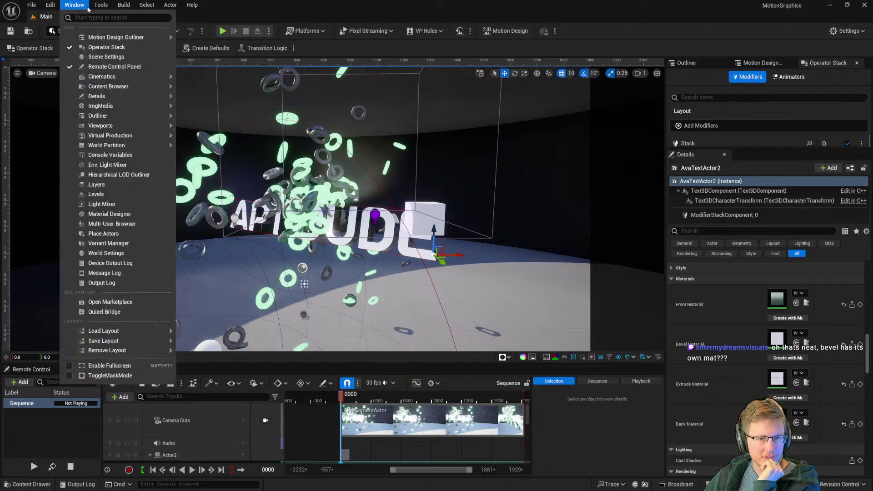
pyautogui.moveTo(57, 7)
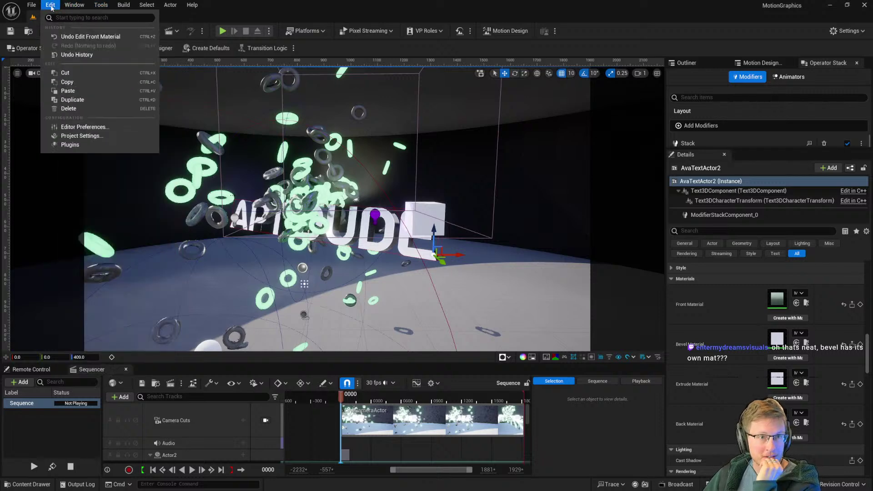
pyautogui.moveTo(149, 3)
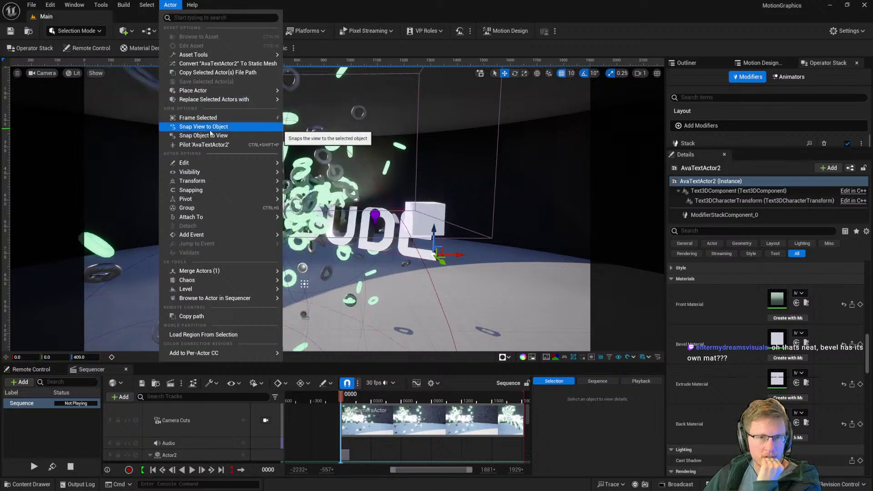
pyautogui.moveTo(209, 268)
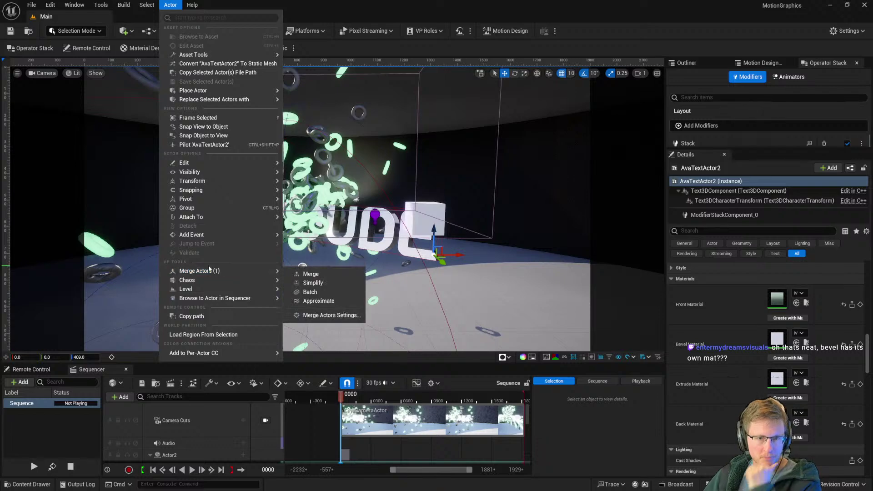
pyautogui.click(423, 3)
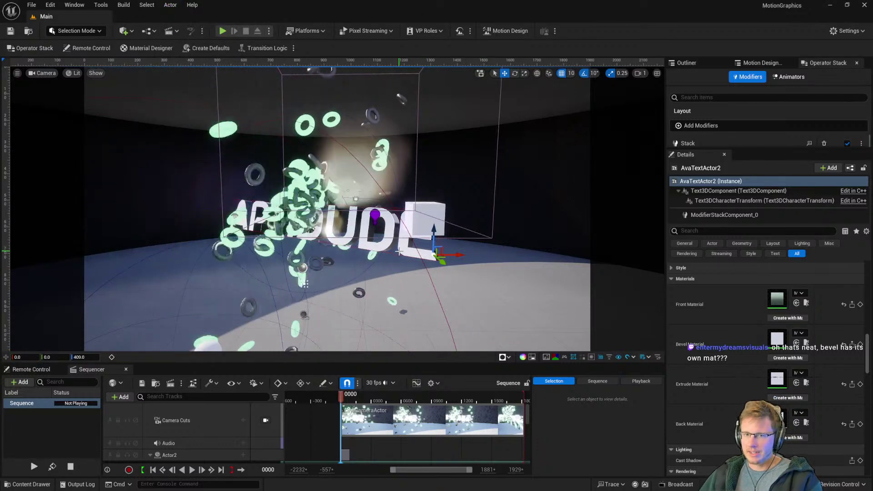
# Step: Rotate RectLight2 beside the dark curved wall to -120° around Z
pyautogui.moveTo(420, 240); pyautogui.dragTo(458, 290, button='right')
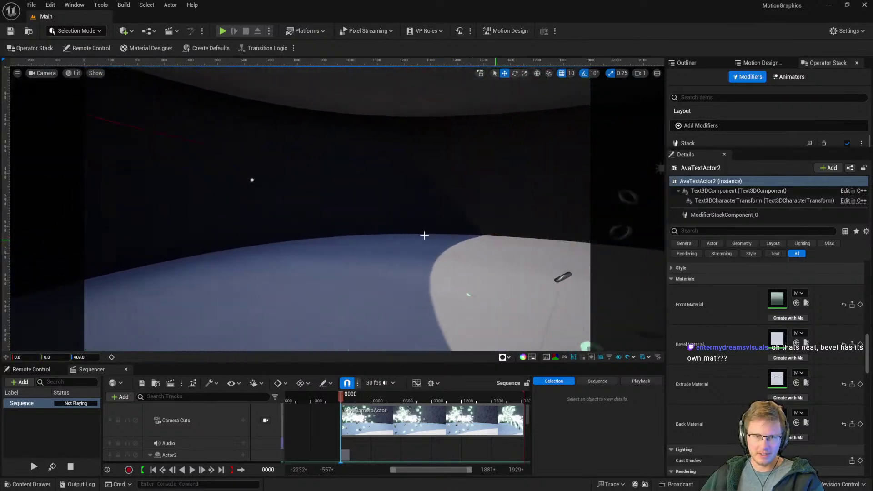
pyautogui.click(256, 179)
pyautogui.press('f')
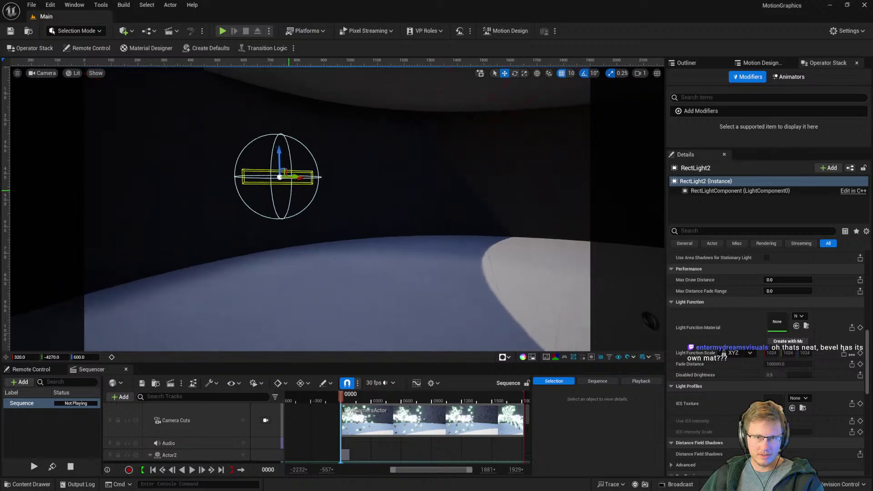
pyautogui.press('e')
pyautogui.moveTo(318, 180); pyautogui.dragTo(345, 170)
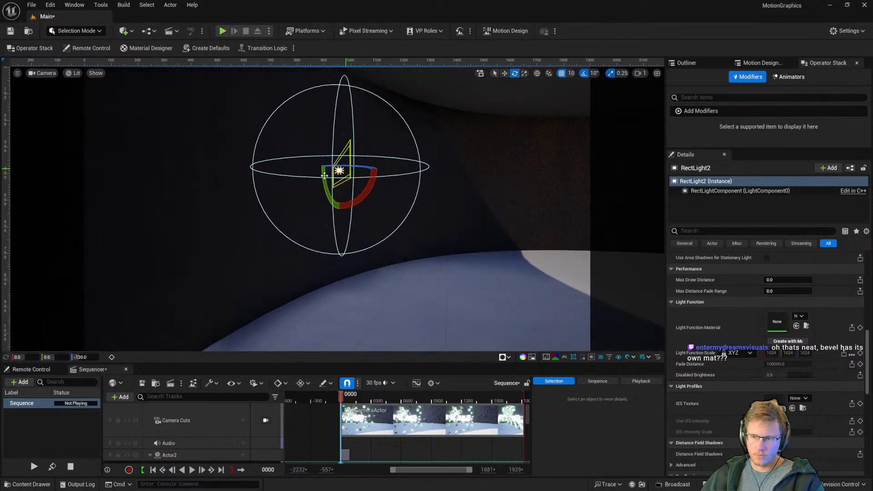
# Step: Filter the Ellipse's properties by "lighting" and review its shadow and indirect lighting options
pyautogui.click(164, 219)
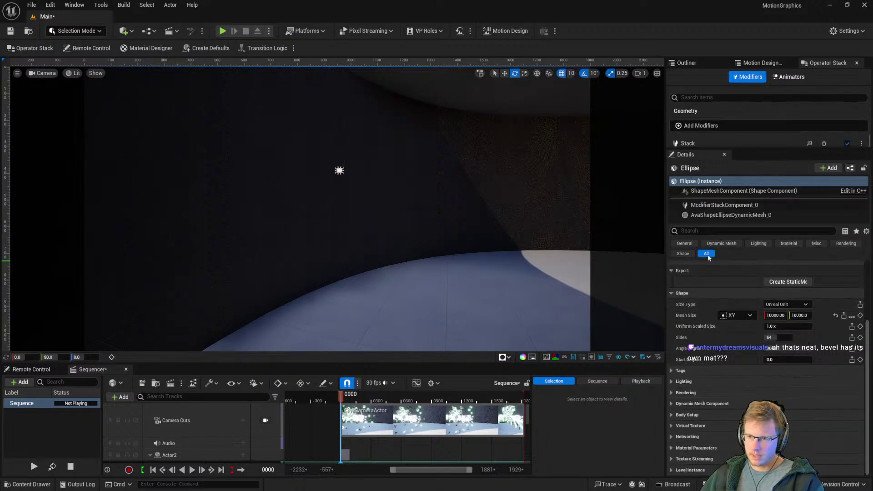
pyautogui.write('lighting')
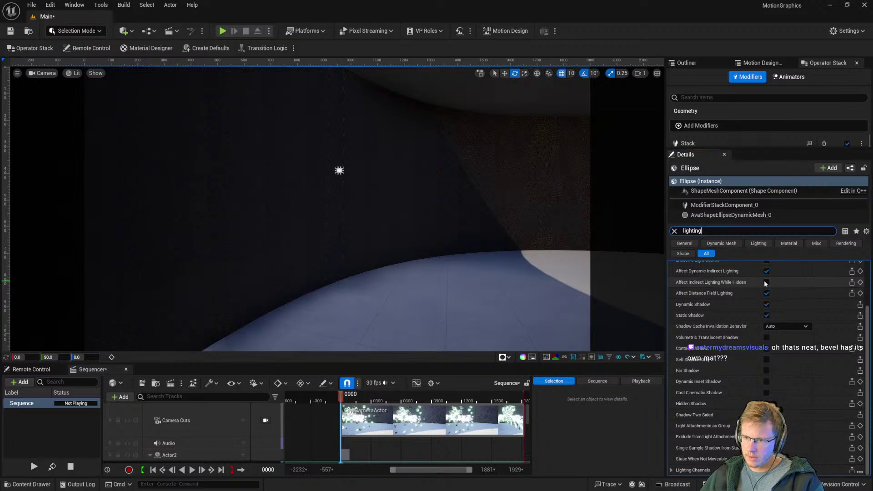
pyautogui.scroll(3, 768, 291)
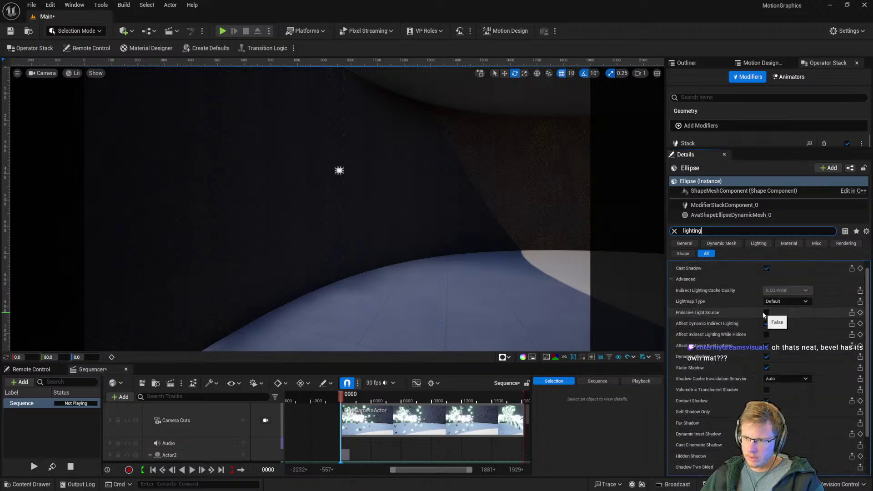
pyautogui.scroll(1, 763, 312)
pyautogui.scroll(-3, 773, 314)
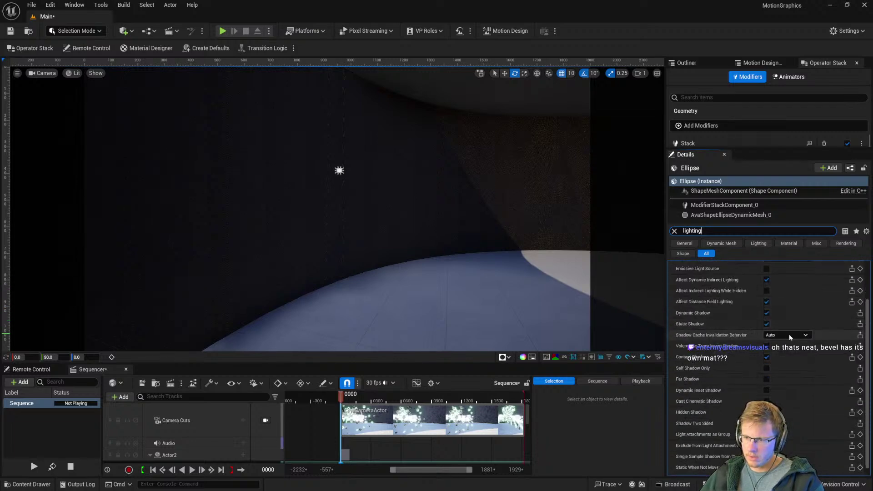
pyautogui.scroll(-1, 805, 362)
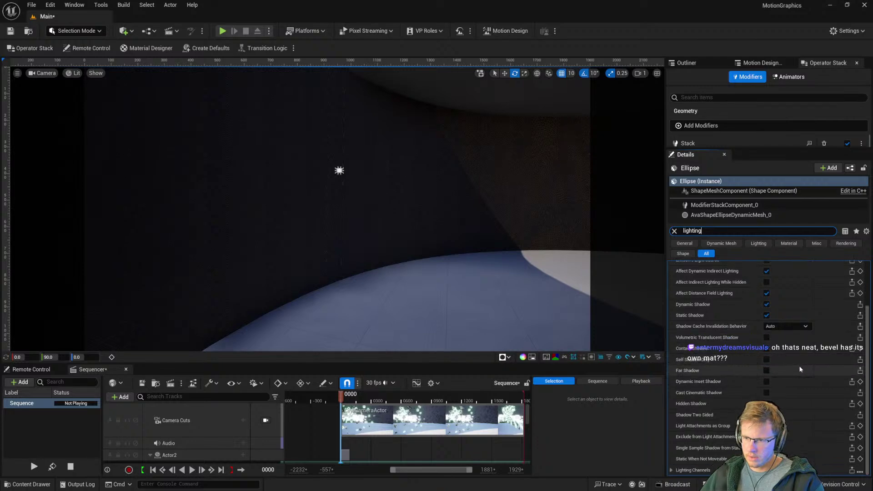
# Step: Set RectLight2's Indirect Lighting Intensity to about 3.98 and its Intensity to about 28,000
pyautogui.click(338, 170)
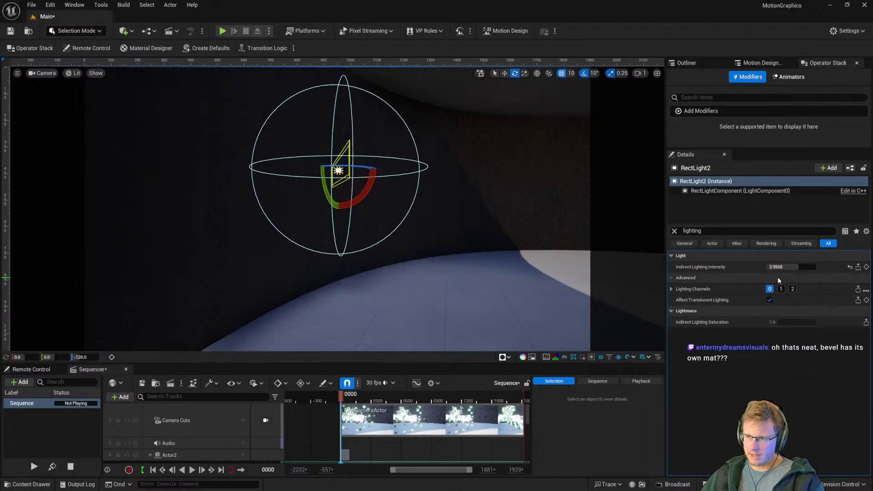
pyautogui.moveTo(805, 266); pyautogui.dragTo(798, 267)
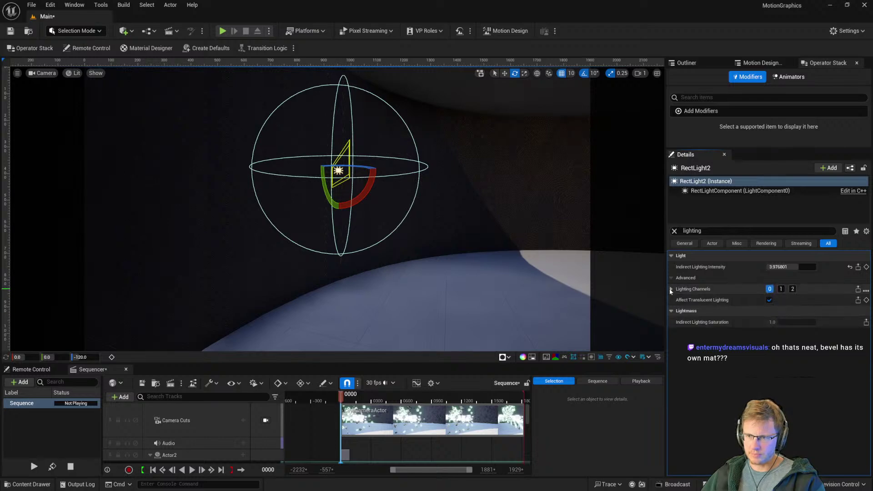
pyautogui.click(698, 60)
pyautogui.click(769, 62)
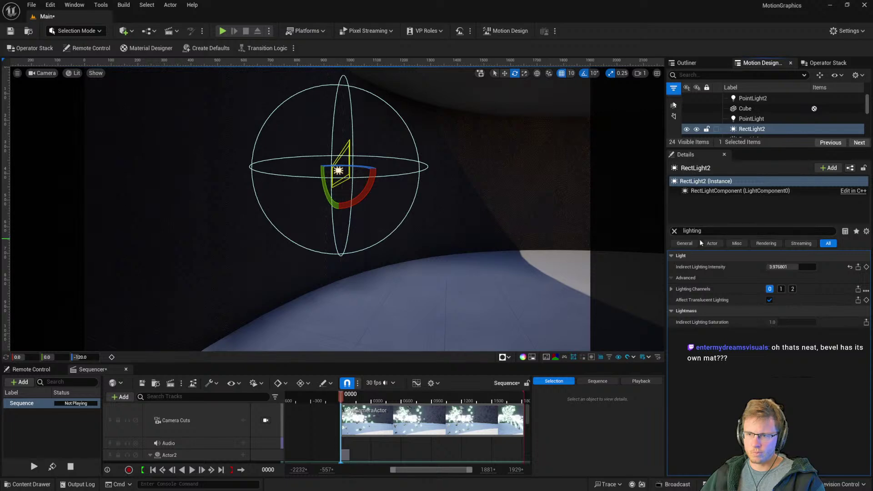
pyautogui.click(674, 231)
pyautogui.moveTo(782, 321); pyautogui.dragTo(818, 321)
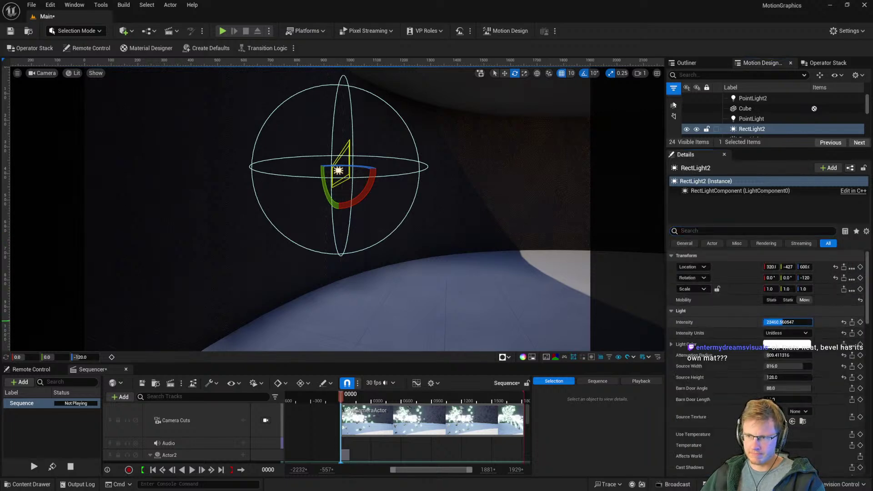
pyautogui.moveTo(786, 321); pyautogui.dragTo(781, 322)
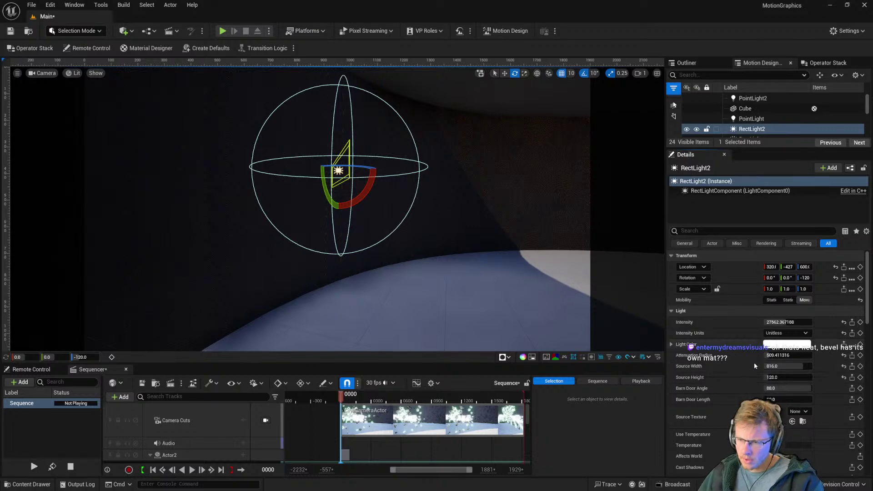
# Step: Search RectLight2's properties for "lumen" and save the level
pyautogui.click(717, 231)
pyautogui.write('lumen')
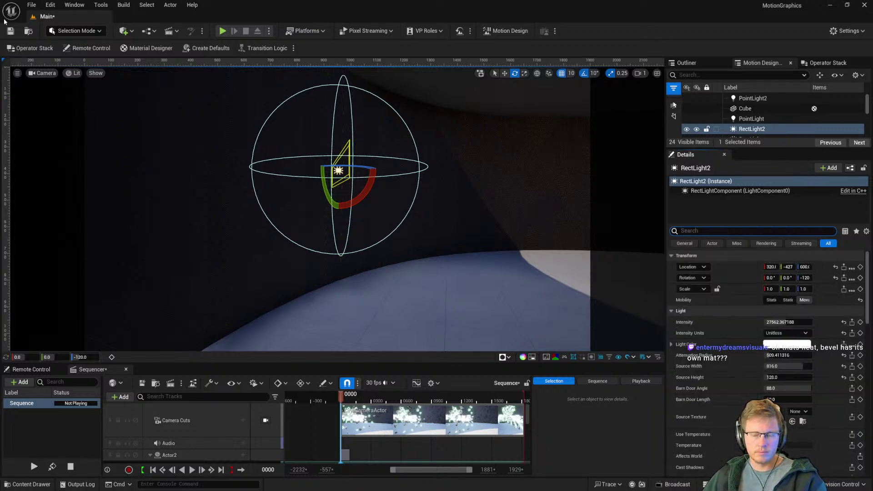
pyautogui.click(11, 31)
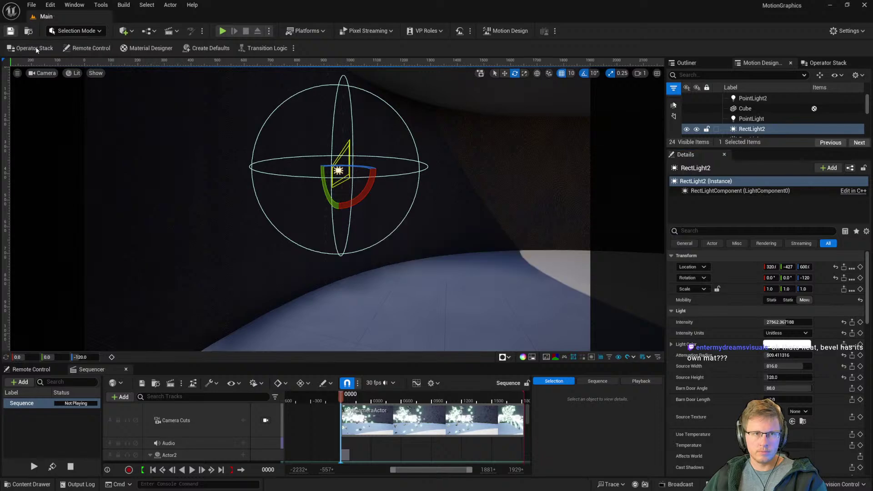
# Step: Examine how the rotated rect light affects the room, the text and the flying donuts
pyautogui.press('s')
pyautogui.moveTo(428, 293)
pyautogui.mouseDown(button='right')
pyautogui.moveTo(446, 295)
pyautogui.moveTo(426, 305)
pyautogui.moveTo(437, 295)
pyautogui.mouseUp(button='right')
pyautogui.press('w')
pyautogui.press('s')
pyautogui.press('w')
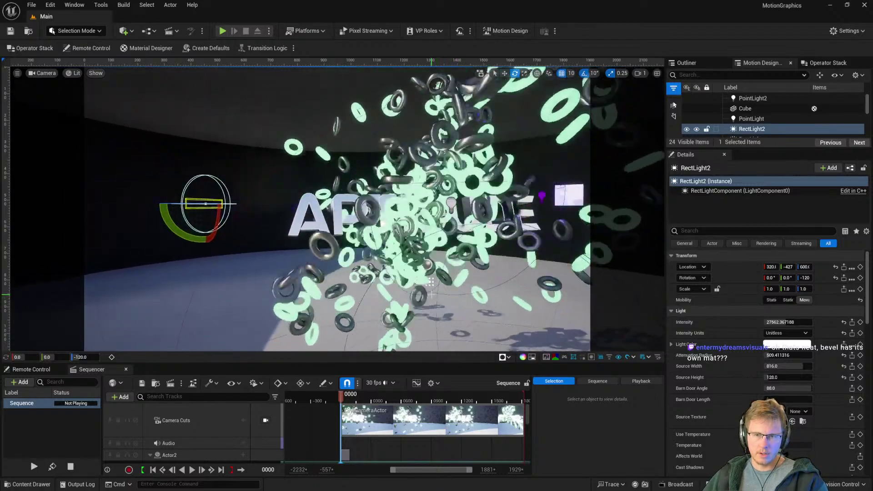
pyautogui.moveTo(436, 295); pyautogui.dragTo(395, 332, button='right')
pyautogui.press('s')
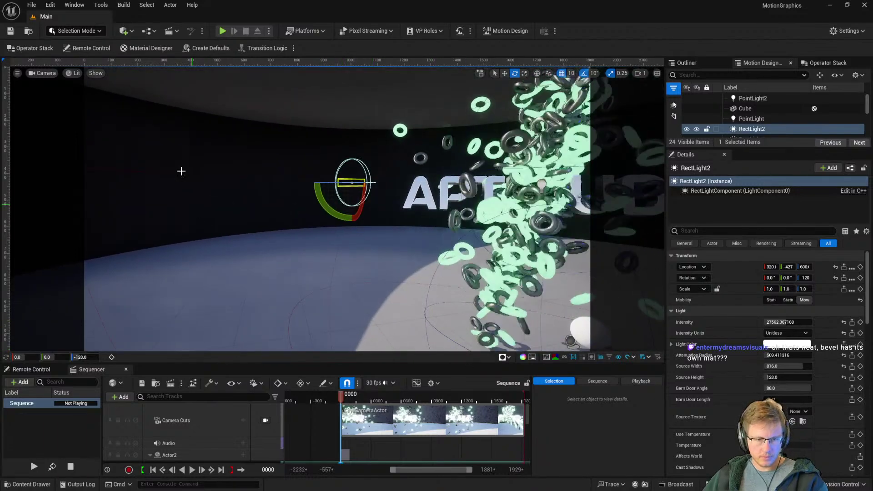
# Step: Add a directional light to the room and move it to X -2850, Y 220, Z 490
pyautogui.click(124, 31)
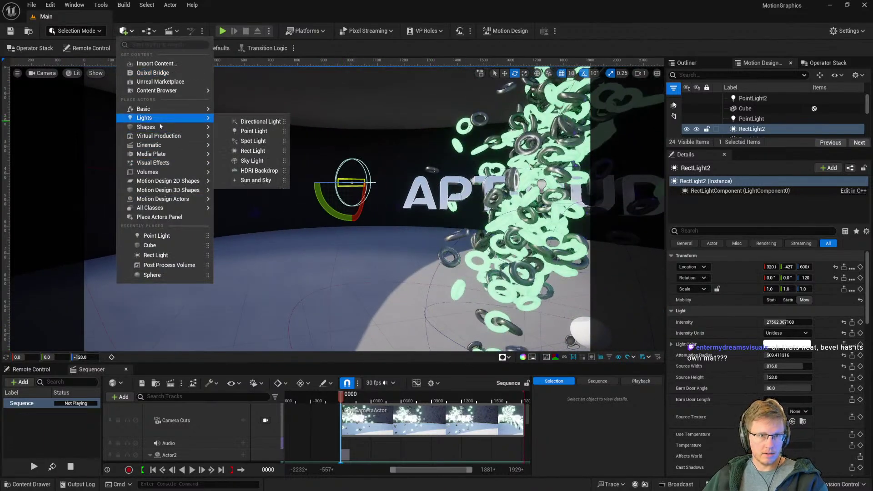
pyautogui.moveTo(158, 118)
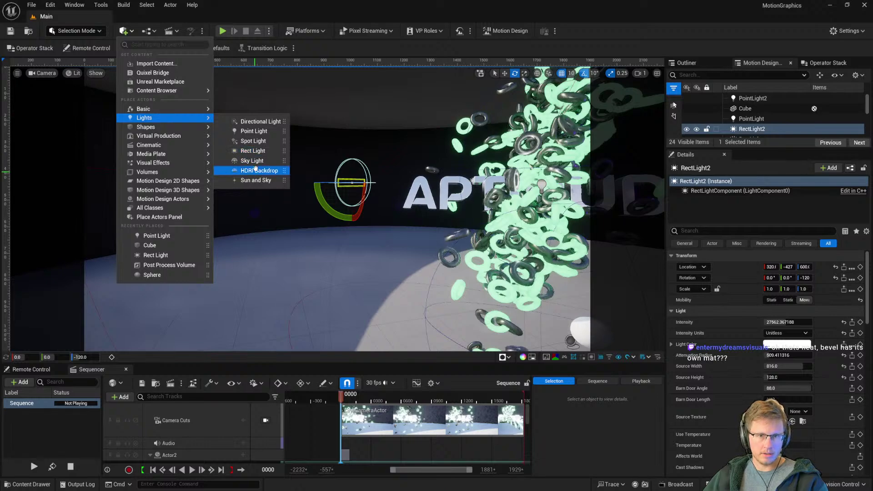
pyautogui.click(250, 122)
pyautogui.scroll(-6, 225, 203)
pyautogui.moveTo(401, 232); pyautogui.dragTo(319, 204, button='right')
pyautogui.press('w')
pyautogui.moveTo(316, 203); pyautogui.dragTo(214, 200)
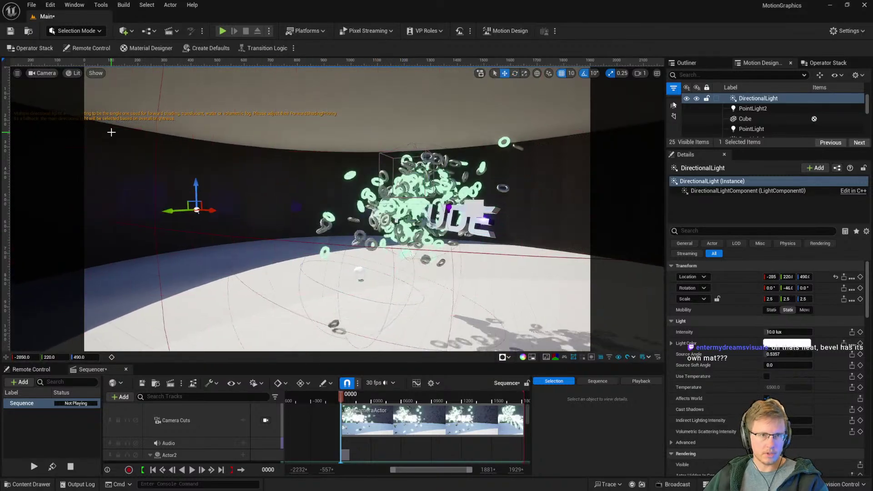
# Step: Select the Ellipse floor and switch the viewport type to Default Viewport to see the whole room
pyautogui.click(106, 157)
pyautogui.moveTo(100, 150); pyautogui.dragTo(191, 173, button='right')
pyautogui.press('w')
pyautogui.click(32, 74)
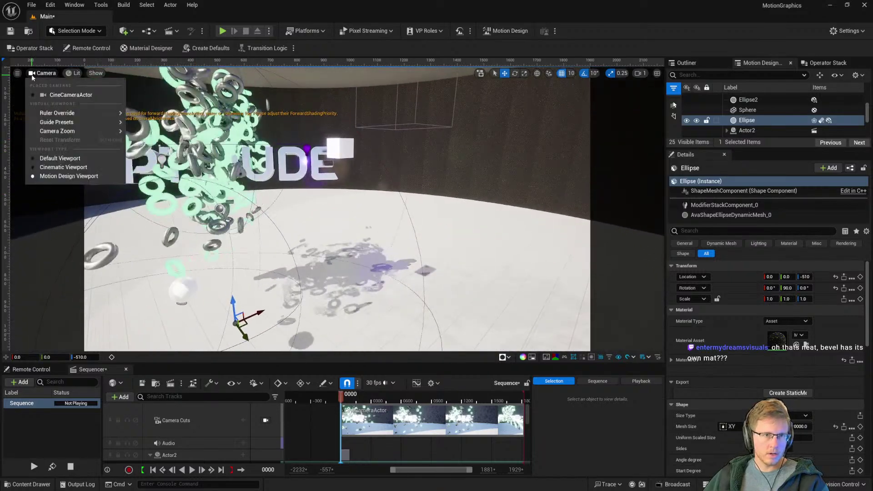
pyautogui.click(43, 158)
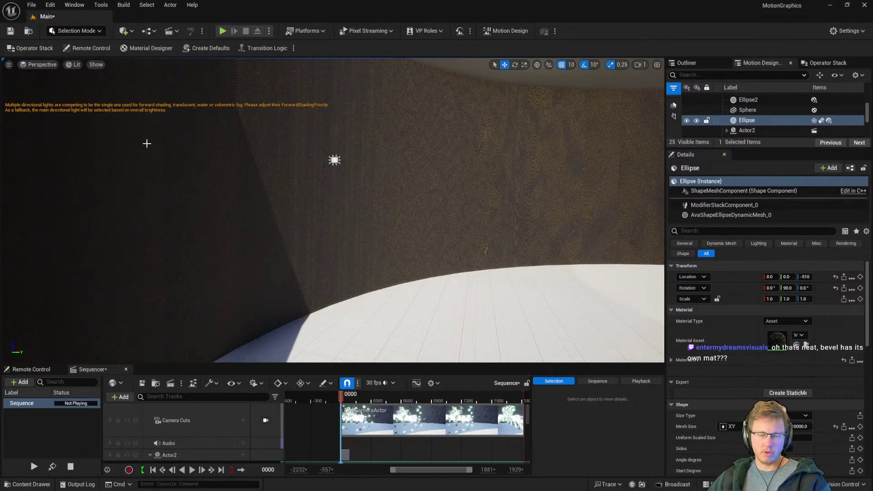
pyautogui.moveTo(474, 217); pyautogui.dragTo(510, 216, button='right')
pyautogui.press('s')
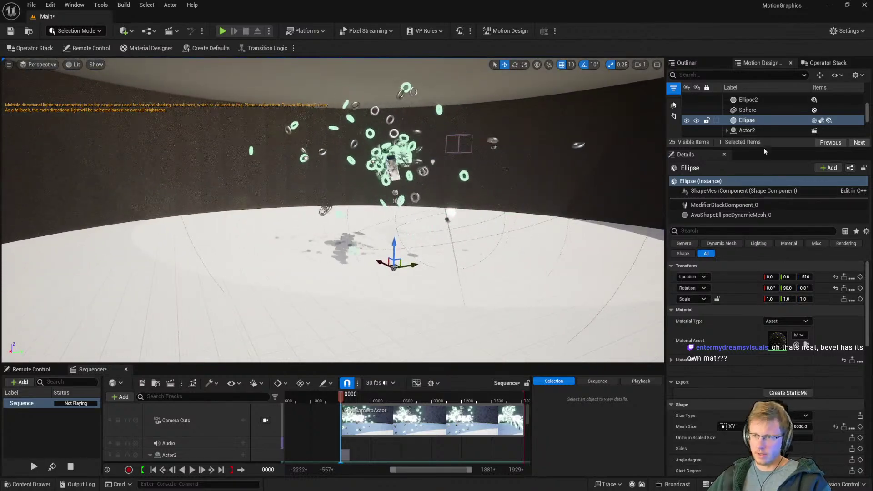
# Step: Try to raise the Ellipse floor vertically and undo the move
pyautogui.moveTo(396, 245); pyautogui.dragTo(397, 164)
pyautogui.hotkey('ctrl', 'z')
pyautogui.press('w')
pyautogui.moveTo(396, 163)
pyautogui.mouseDown(button='right')
pyautogui.moveTo(282, 164)
pyautogui.moveTo(393, 165)
pyautogui.mouseUp(button='right')
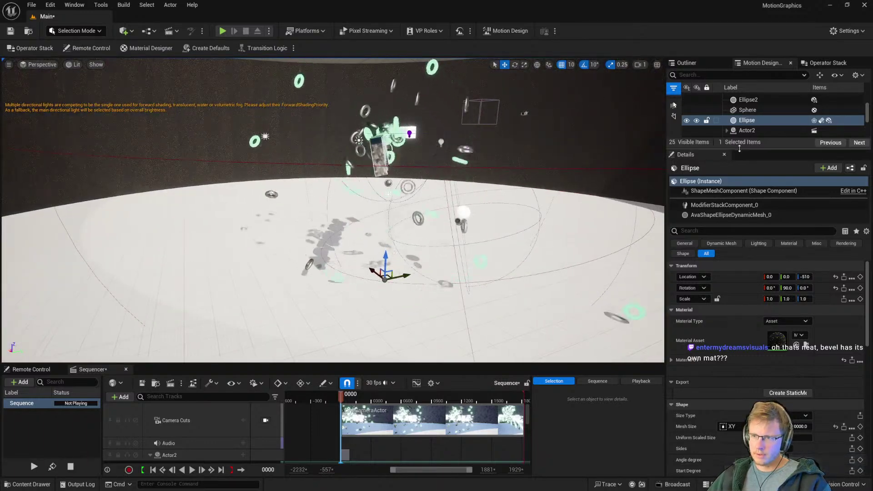
# Step: Enlarge the scene object list, select DirectionalLight and toggle its visibility off and on to compare the lighting
pyautogui.moveTo(738, 148); pyautogui.dragTo(746, 310)
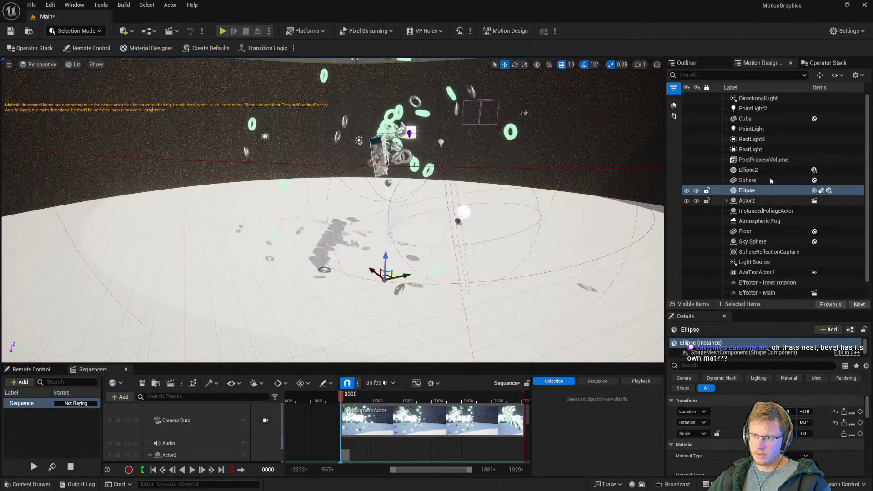
pyautogui.click(750, 139)
pyautogui.click(707, 100)
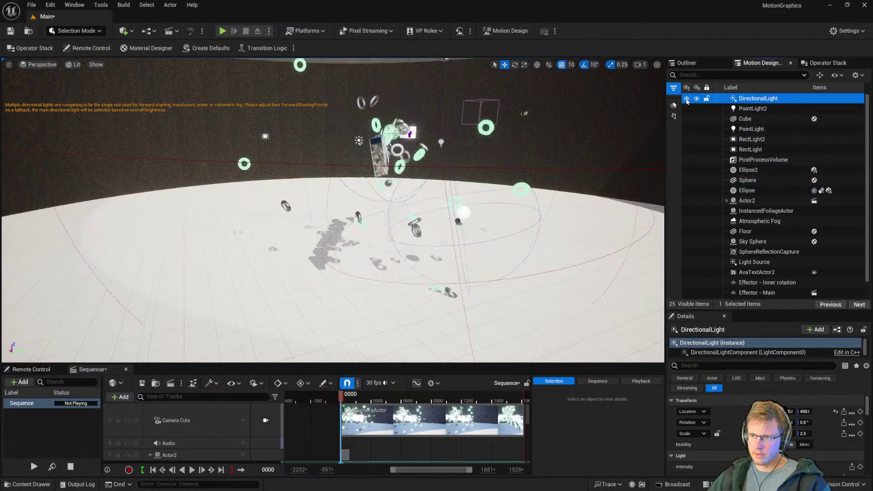
pyautogui.click(687, 100)
pyautogui.click(687, 101)
pyautogui.click(688, 102)
pyautogui.click(689, 103)
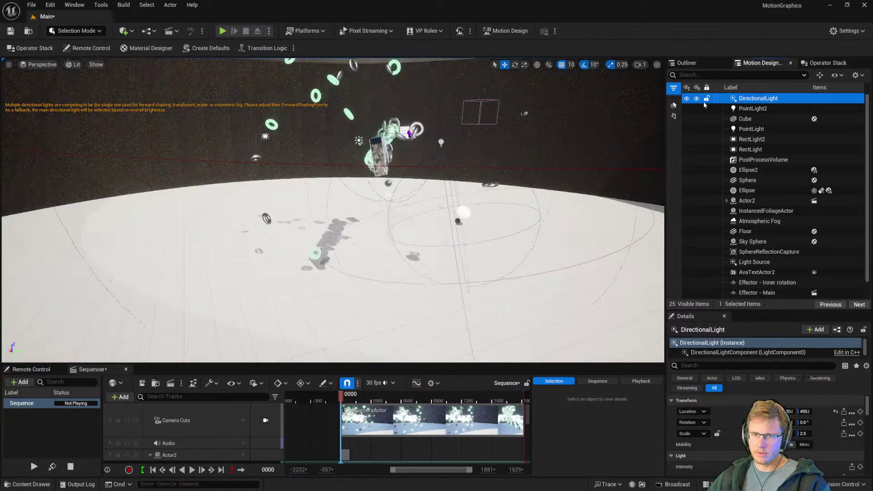
# Step: Delete the DirectionalLight and add a spot light to the scene
pyautogui.press('Delete')
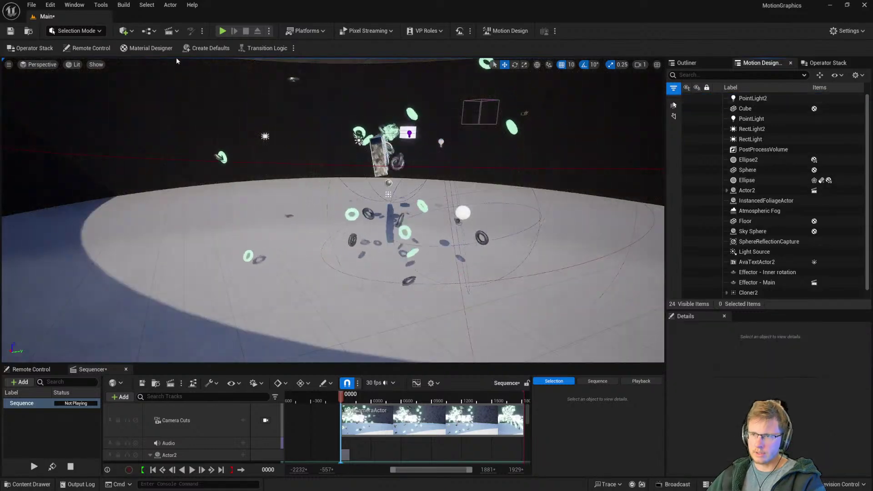
pyautogui.click(124, 30)
pyautogui.moveTo(148, 121)
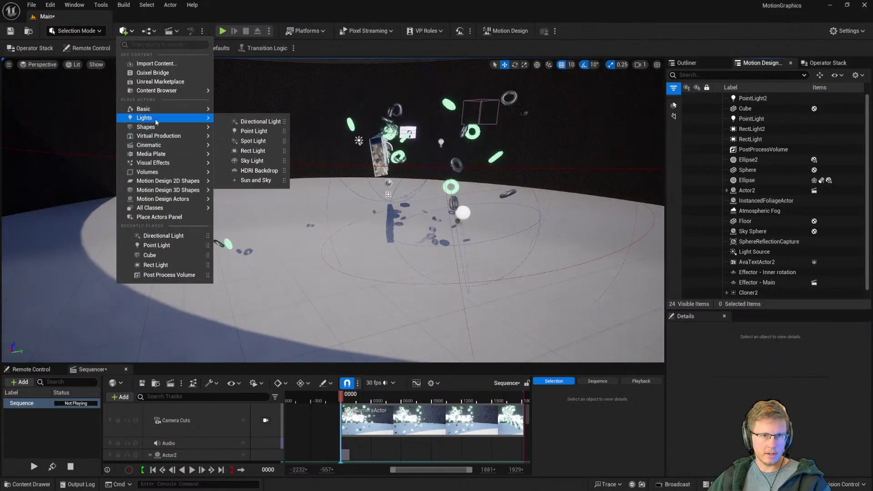
pyautogui.click(256, 142)
pyautogui.moveTo(431, 225); pyautogui.dragTo(431, 224, button='right')
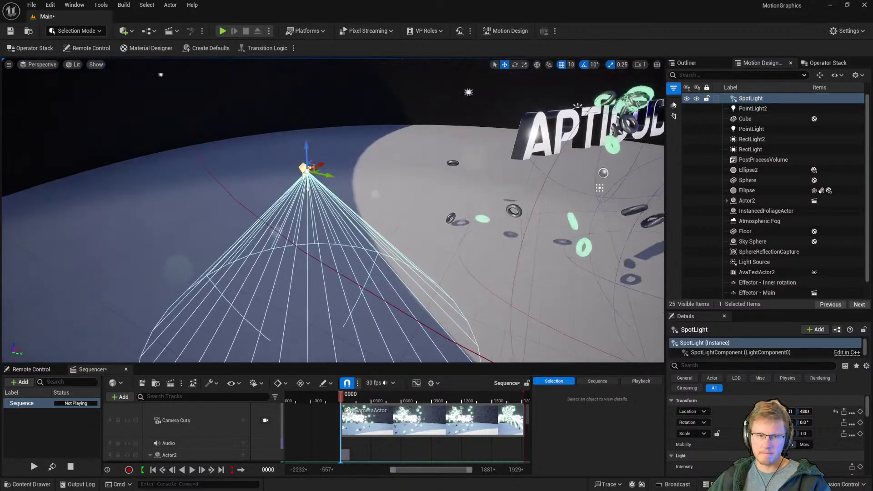
# Step: Switch the spot light's intensity units to Lumens and raise its intensity to about 1845 lm
pyautogui.moveTo(756, 311); pyautogui.dragTo(771, 183)
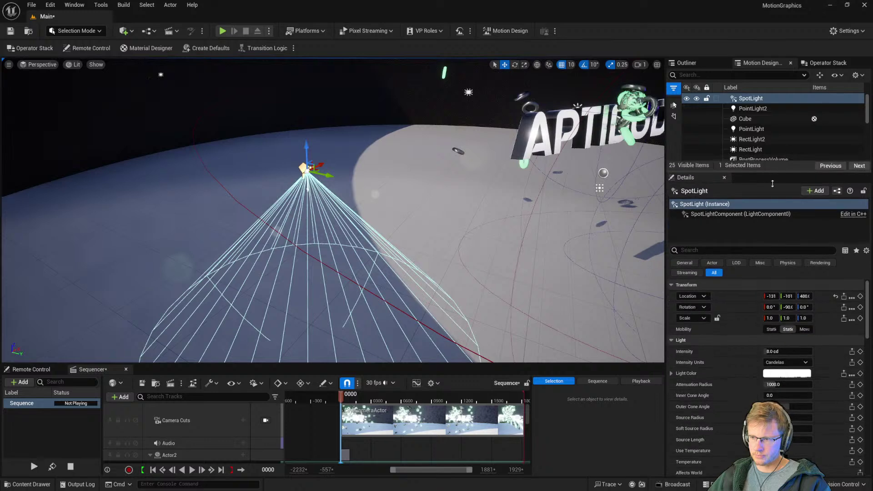
pyautogui.click(777, 362)
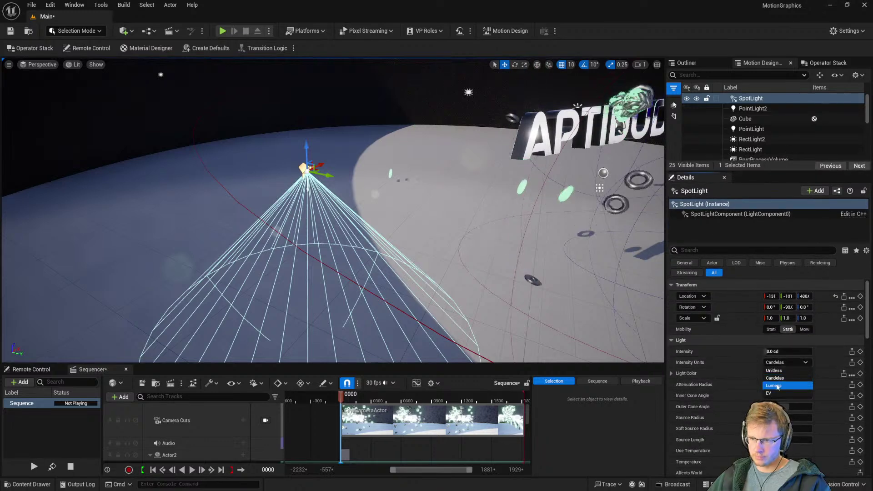
pyautogui.click(775, 386)
pyautogui.click(783, 352)
pyautogui.moveTo(785, 352); pyautogui.dragTo(811, 352)
pyautogui.moveTo(421, 343); pyautogui.dragTo(399, 375, button='right')
pyautogui.press('w')
pyautogui.press('w')
pyautogui.moveTo(480, 337); pyautogui.dragTo(480, 324, button='right')
pyautogui.press('s')
# Step: Set the spot light's attenuation radius to about 1669, inner cone angle to about 36.4 and outer cone angle to about 57.9
pyautogui.moveTo(782, 385)
pyautogui.mouseDown()
pyautogui.moveTo(804, 385)
pyautogui.moveTo(772, 385)
pyautogui.moveTo(800, 385)
pyautogui.mouseUp()
pyautogui.moveTo(517, 283); pyautogui.dragTo(517, 277, button='right')
pyautogui.press('s')
pyautogui.moveTo(777, 396)
pyautogui.mouseDown()
pyautogui.moveTo(804, 397)
pyautogui.moveTo(785, 395)
pyautogui.mouseUp()
pyautogui.press('s')
pyautogui.moveTo(444, 252); pyautogui.dragTo(459, 205, button='right')
# Step: Rotate the spot light to -20° on Y and 40° on Z toward the text, and move it farther away from the lettering
pyautogui.press('e')
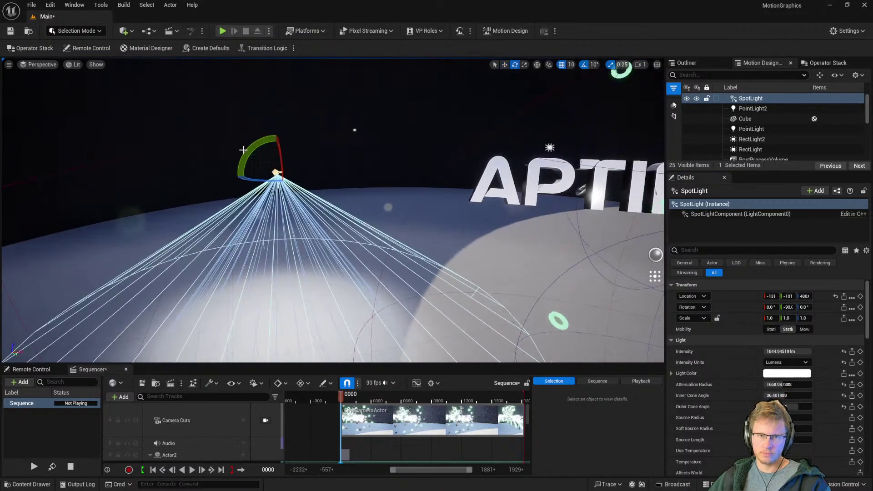
pyautogui.moveTo(254, 152); pyautogui.dragTo(272, 148)
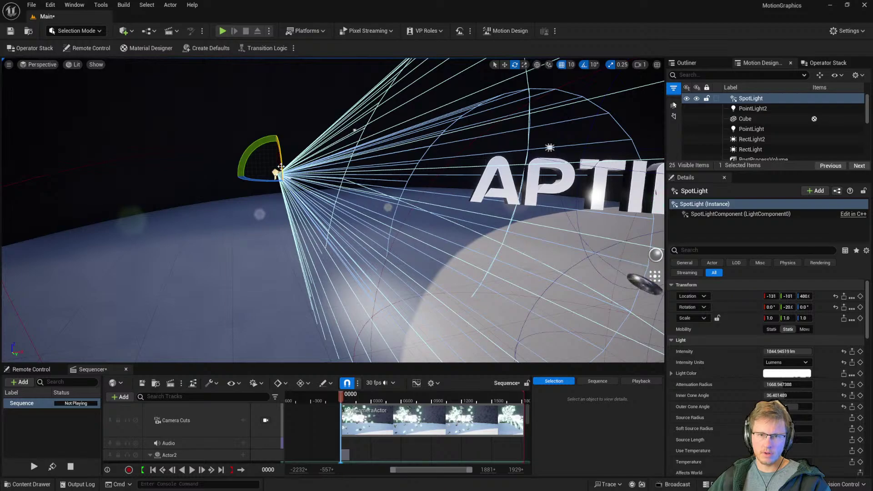
pyautogui.moveTo(269, 180); pyautogui.dragTo(300, 182)
pyautogui.press('a')
pyautogui.moveTo(300, 183); pyautogui.dragTo(400, 181, button='right')
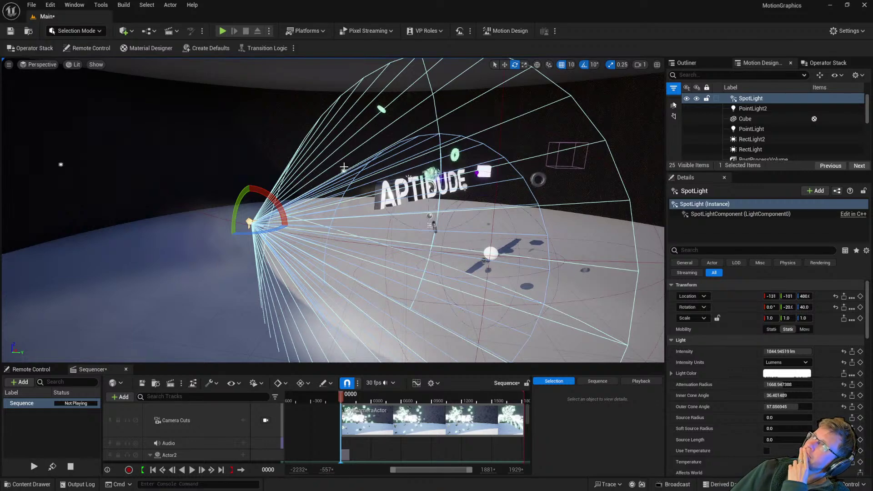
pyautogui.moveTo(484, 213); pyautogui.dragTo(432, 209, button='right')
pyautogui.press('w')
pyautogui.moveTo(269, 214); pyautogui.dragTo(40, 172)
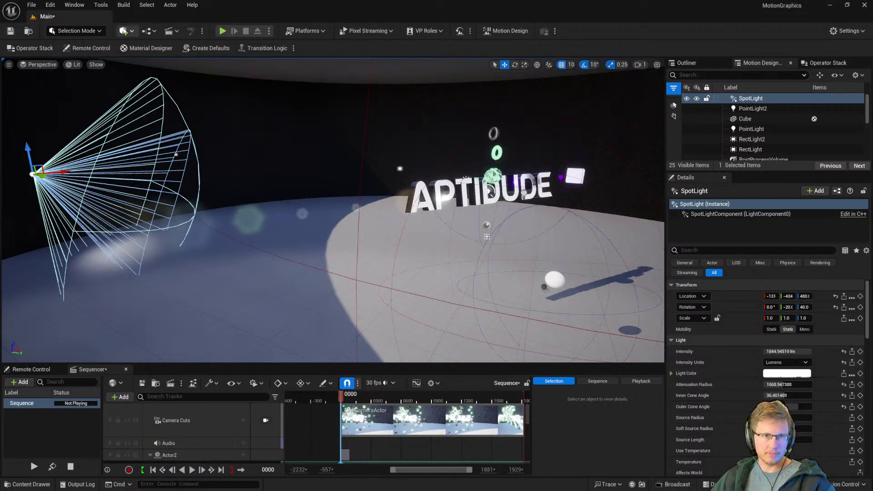
# Step: Add a cylinder shape to the scene and rotate it to -90° on Y so it lies horizontally
pyautogui.click(124, 30)
pyautogui.moveTo(167, 127)
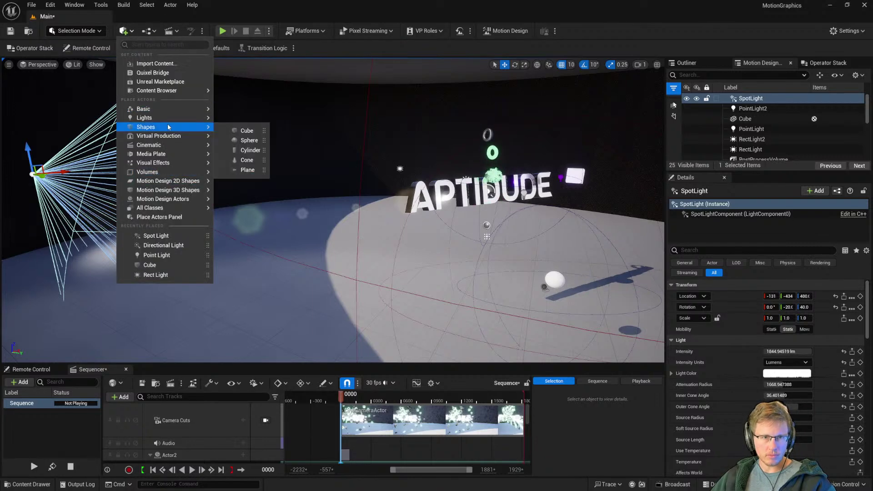
pyautogui.click(250, 150)
pyautogui.press('d')
pyautogui.moveTo(355, 240); pyautogui.dragTo(353, 239, button='right')
pyautogui.press('e')
pyautogui.moveTo(220, 183)
pyautogui.mouseDown()
pyautogui.moveTo(253, 160)
pyautogui.moveTo(229, 184)
pyautogui.mouseUp()
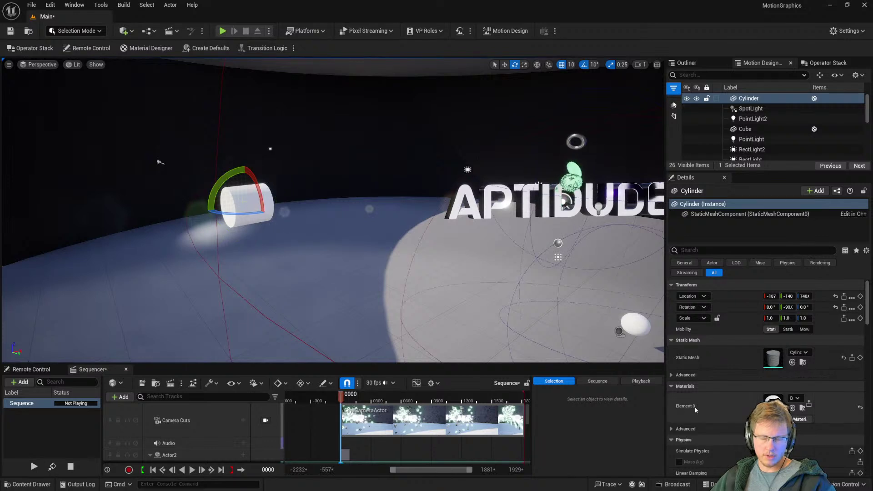
# Step: Apply the MI_LED_Red material from the Interior Emissive folder to the cylinder
pyautogui.scroll(-1, 746, 364)
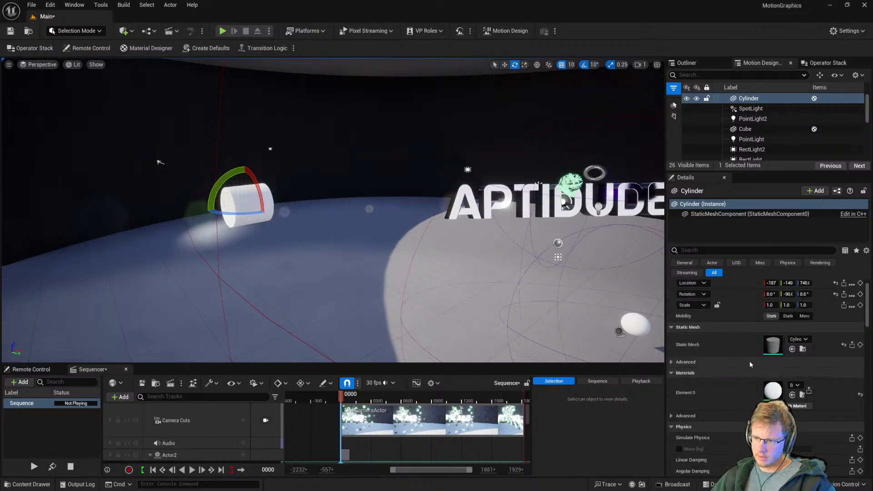
pyautogui.hotkey('ctrl', 'space')
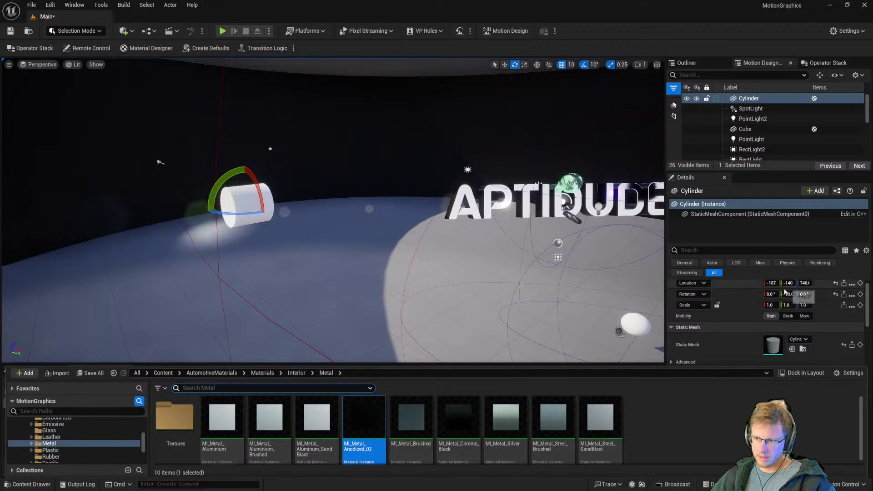
pyautogui.click(299, 372)
pyautogui.doubleClick(222, 416)
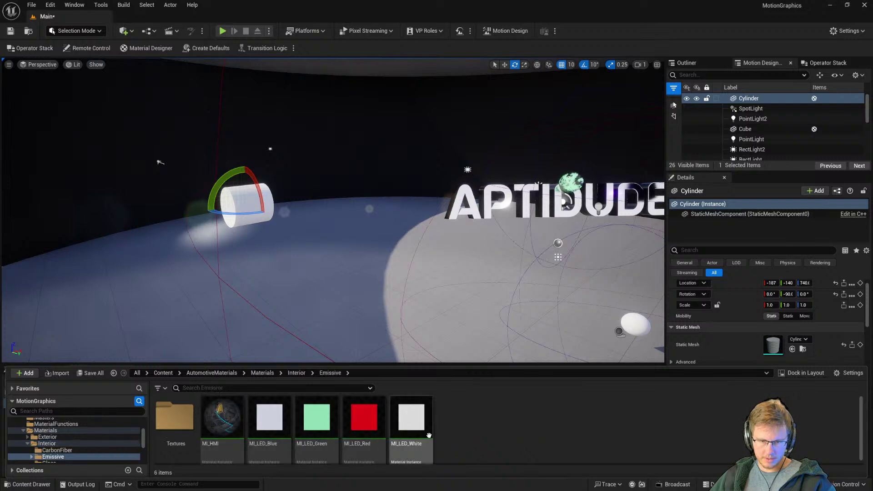
pyautogui.click(363, 423)
pyautogui.moveTo(364, 422); pyautogui.dragTo(242, 201)
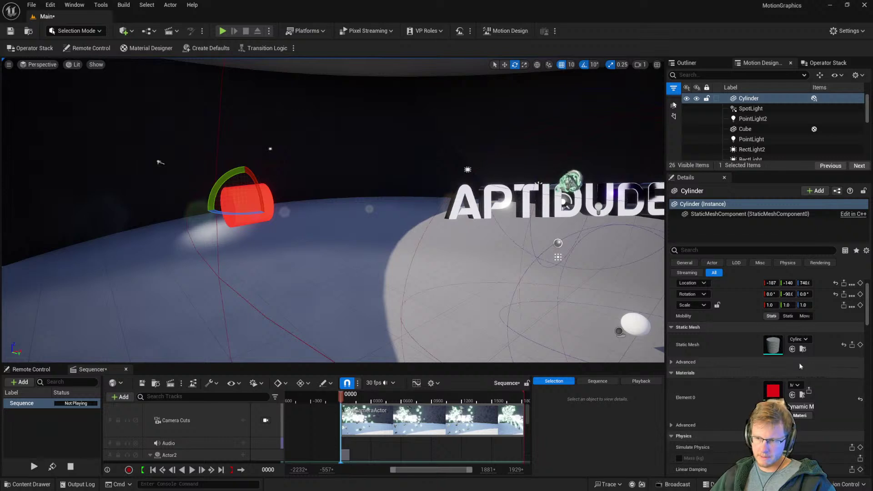
# Step: Stretch the cylinder into a long bar with a Z scale of about 77.5, undoing the extra scaling attempt
pyautogui.moveTo(772, 282)
pyautogui.mouseDown()
pyautogui.moveTo(808, 282)
pyautogui.moveTo(770, 282)
pyautogui.mouseUp()
pyautogui.moveTo(264, 201); pyautogui.dragTo(386, 187)
pyautogui.moveTo(319, 218); pyautogui.dragTo(328, 239, button='right')
pyautogui.moveTo(293, 226); pyautogui.dragTo(262, 217)
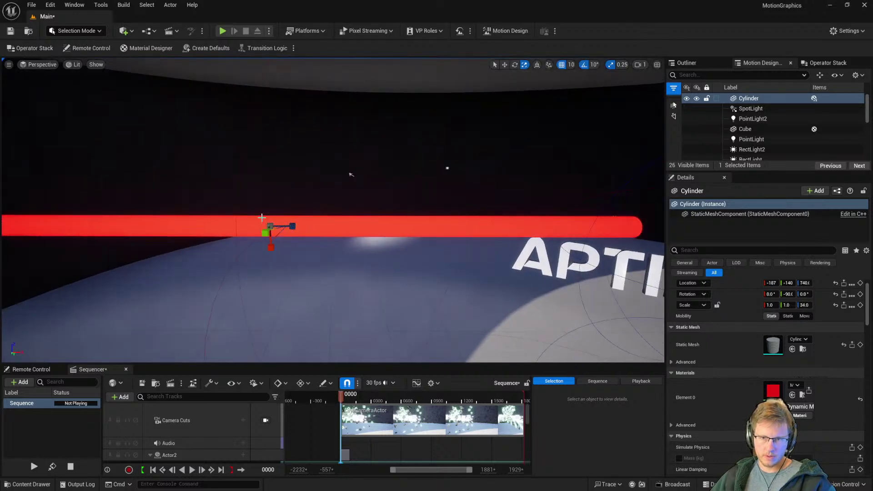
pyautogui.moveTo(291, 218); pyautogui.dragTo(250, 207, button='right')
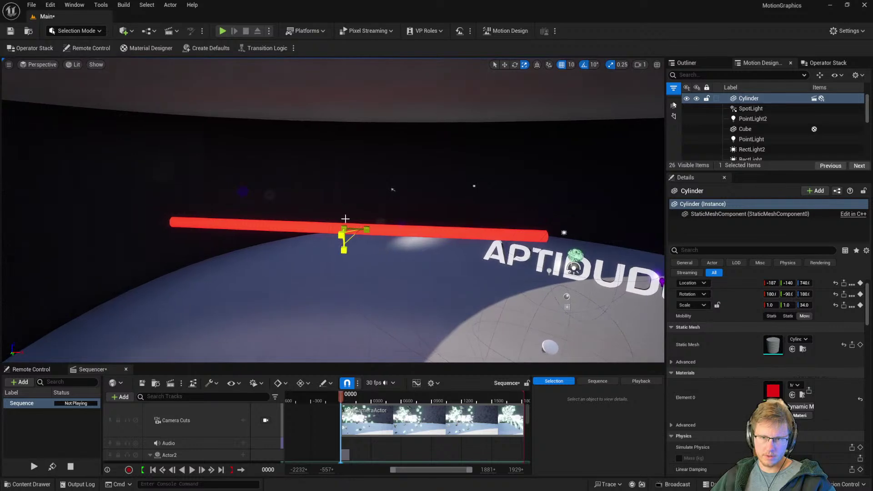
pyautogui.moveTo(367, 228); pyautogui.dragTo(386, 227)
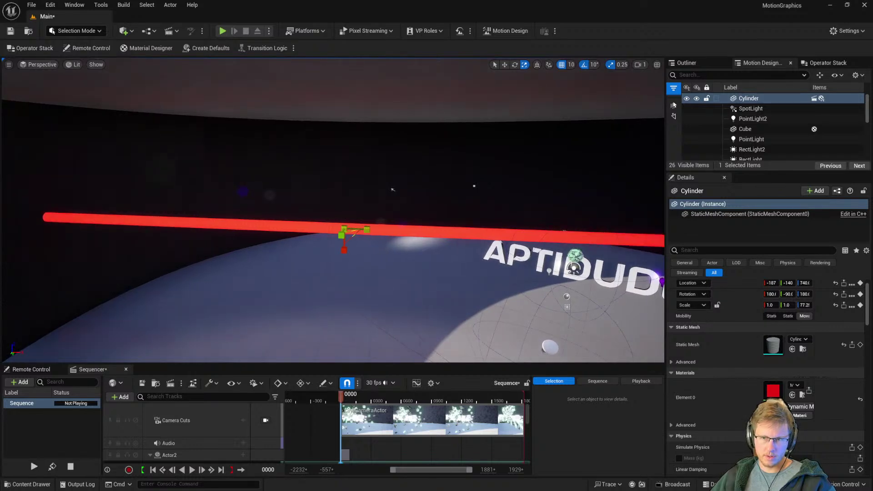
pyautogui.moveTo(342, 235); pyautogui.dragTo(278, 257)
pyautogui.hotkey('ctrl', 'z')
# Step: Thin the red cylinder to 0.25 scale on X and Y, and shorten its Z scale to about 49.2
pyautogui.press('w')
pyautogui.moveTo(393, 189); pyautogui.dragTo(259, 211, button='right')
pyautogui.press('r')
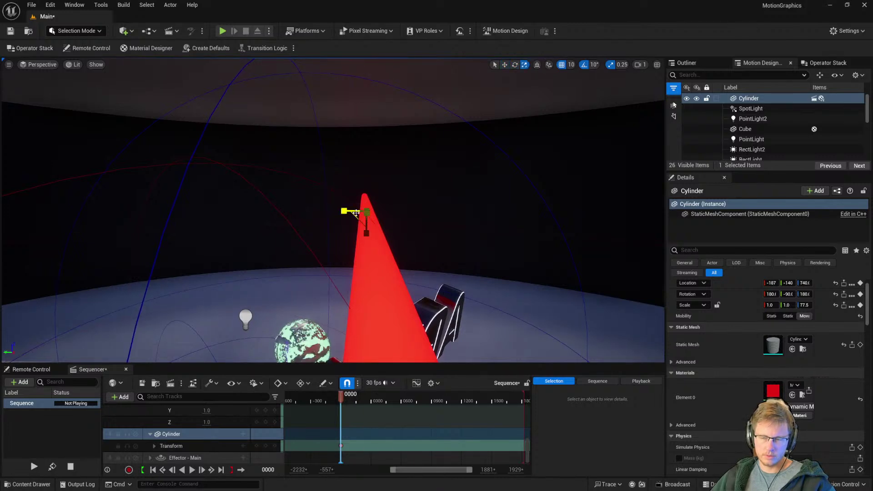
pyautogui.moveTo(359, 219); pyautogui.dragTo(347, 226)
pyautogui.moveTo(348, 226); pyautogui.dragTo(518, 230, button='right')
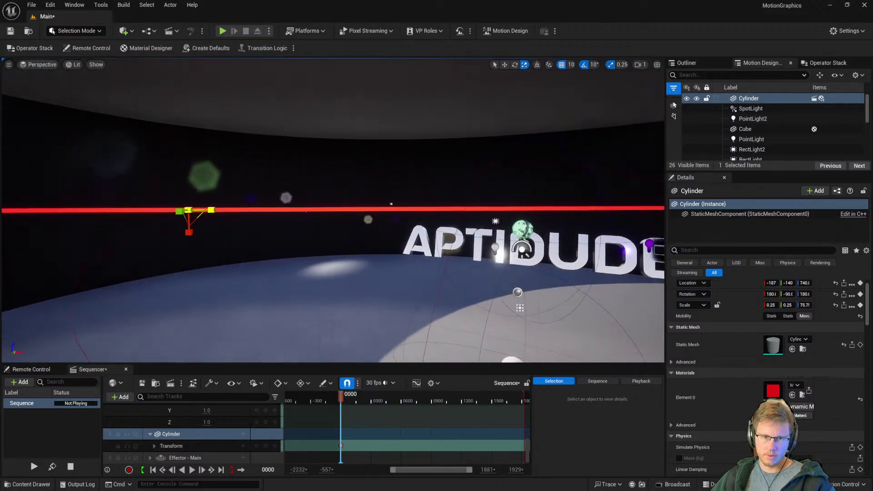
pyautogui.moveTo(212, 210); pyautogui.dragTo(170, 206, button='right')
pyautogui.moveTo(450, 223); pyautogui.dragTo(334, 215, button='right')
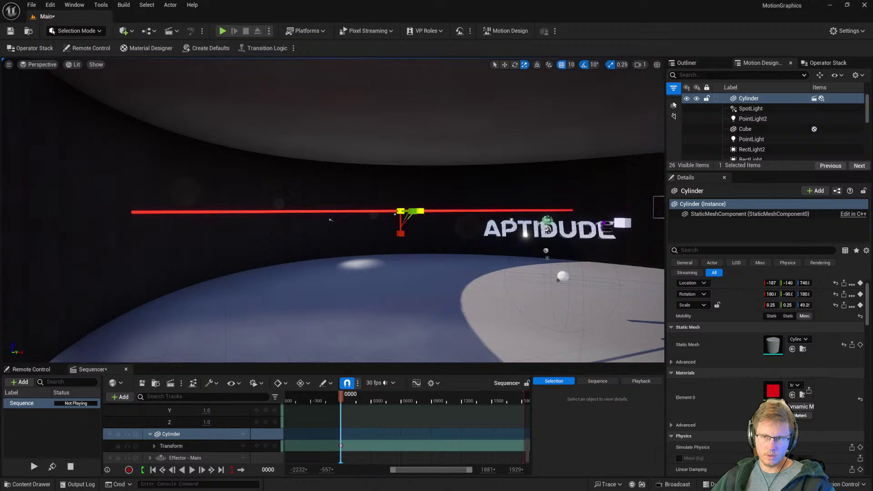
pyautogui.press('w')
pyautogui.moveTo(334, 218); pyautogui.dragTo(464, 191, button='right')
pyautogui.scroll(-5, 719, 396)
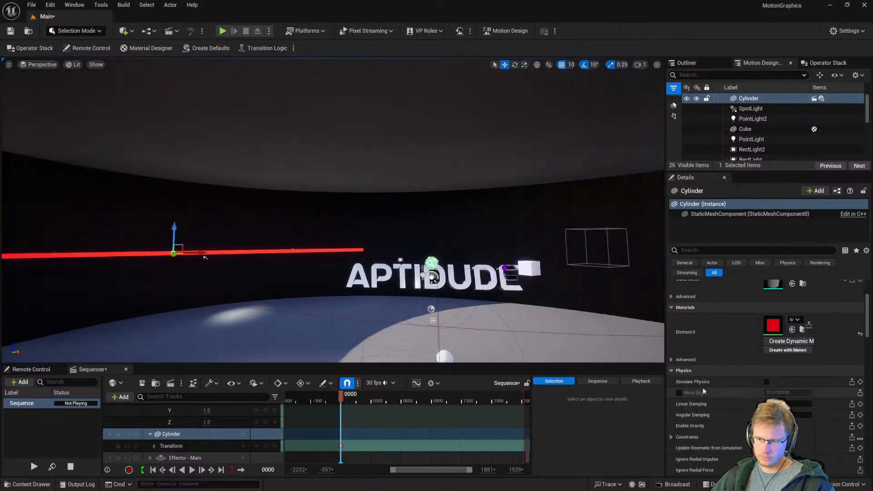
pyautogui.moveTo(318, 218); pyautogui.dragTo(254, 218, button='right')
pyautogui.moveTo(305, 291); pyautogui.dragTo(261, 302, button='right')
pyautogui.press('w')
pyautogui.rightClick(168, 244)
pyautogui.rightClick(124, 252)
pyautogui.write('a')
pyautogui.click(90, 252)
pyautogui.moveTo(197, 246); pyautogui.dragTo(309, 252, button='right')
pyautogui.press('a')
pyautogui.rightClick(198, 247)
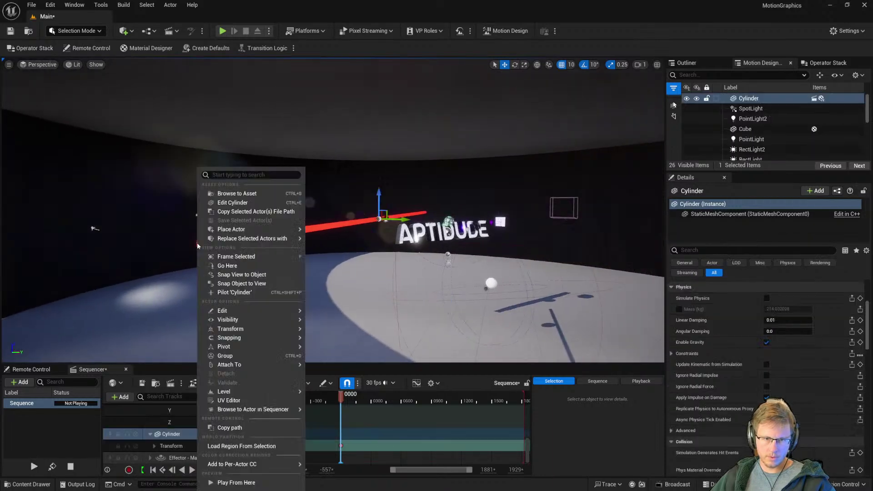
pyautogui.click(184, 291)
# Step: Shift the red cylinder slightly along the Y axis
pyautogui.moveTo(184, 290); pyautogui.dragTo(249, 235, button='right')
pyautogui.press('d')
pyautogui.click(244, 217)
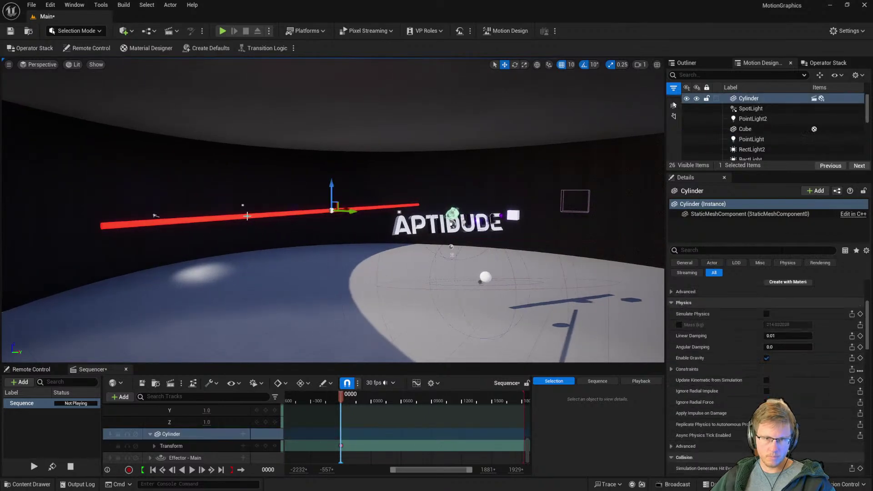
pyautogui.moveTo(356, 210); pyautogui.dragTo(282, 247)
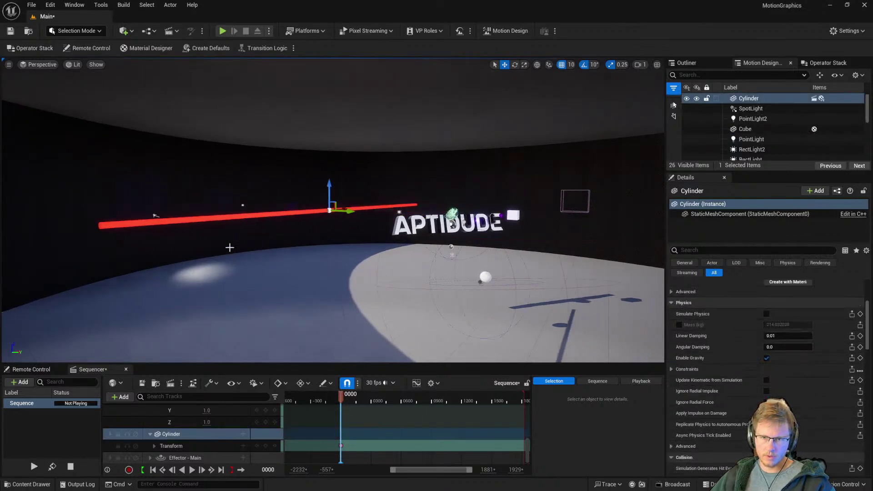
# Step: Try Set as Pivot Offset on the cylinder, and place its pivot offset at the end farthest from the text
pyautogui.rightClick(101, 227)
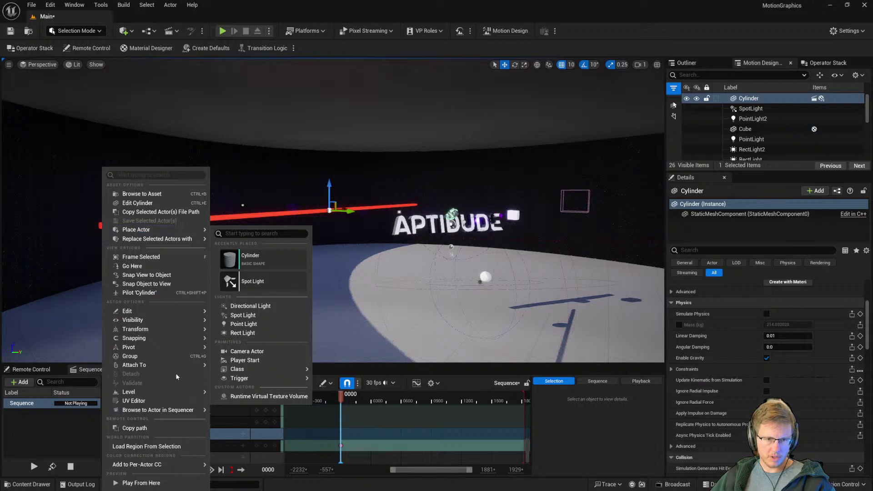
pyautogui.moveTo(139, 348)
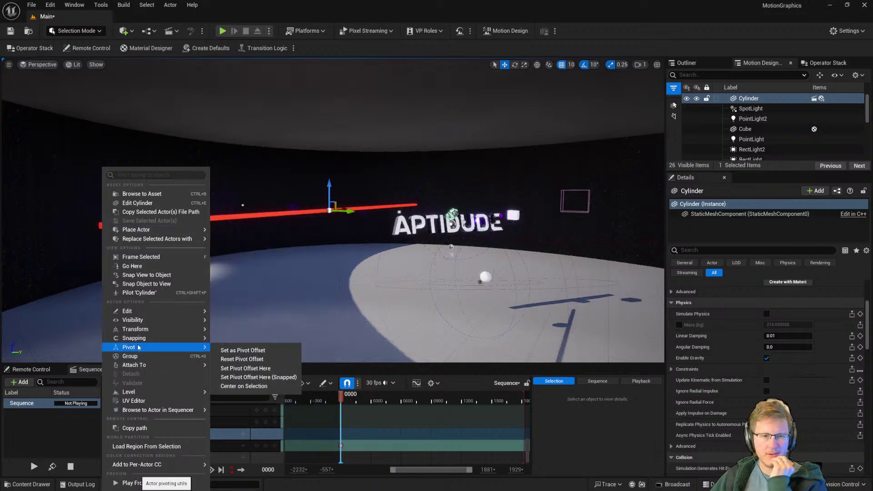
pyautogui.click(234, 350)
pyautogui.rightClick(101, 225)
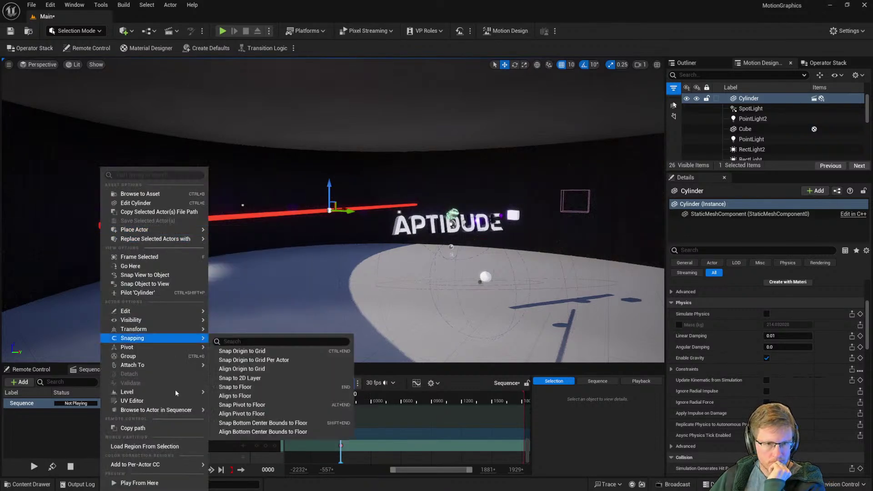
pyautogui.moveTo(157, 348)
pyautogui.click(229, 369)
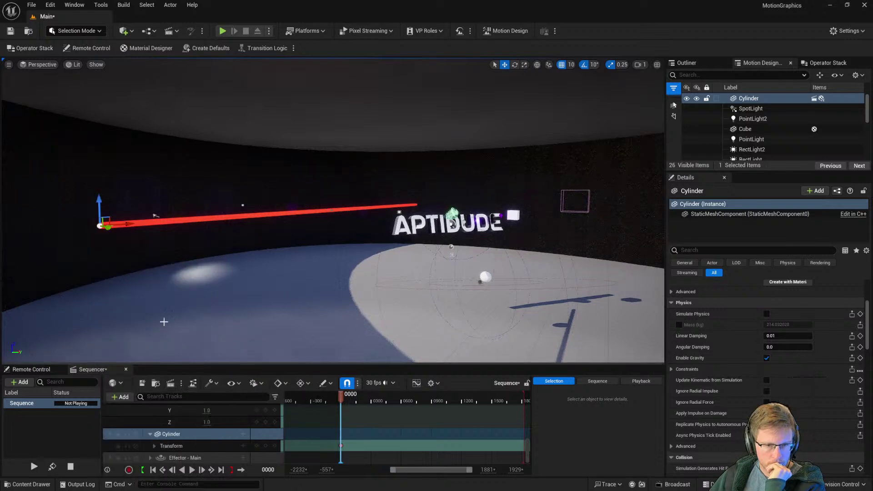
# Step: Reset the cylinder's pivot offset
pyautogui.rightClick(104, 226)
pyautogui.moveTo(131, 347)
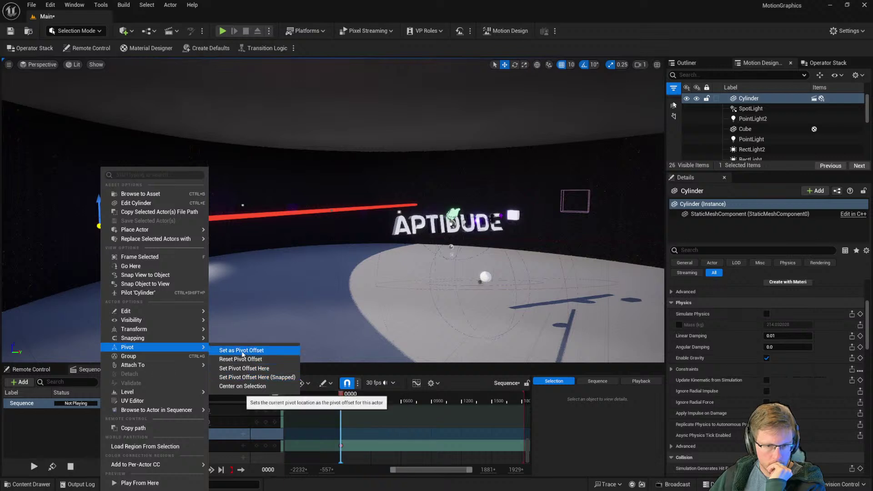
pyautogui.click(240, 359)
# Step: Place the pivot offset at the cylinder's outer end again and apply Set as Pivot Offset
pyautogui.rightClick(101, 225)
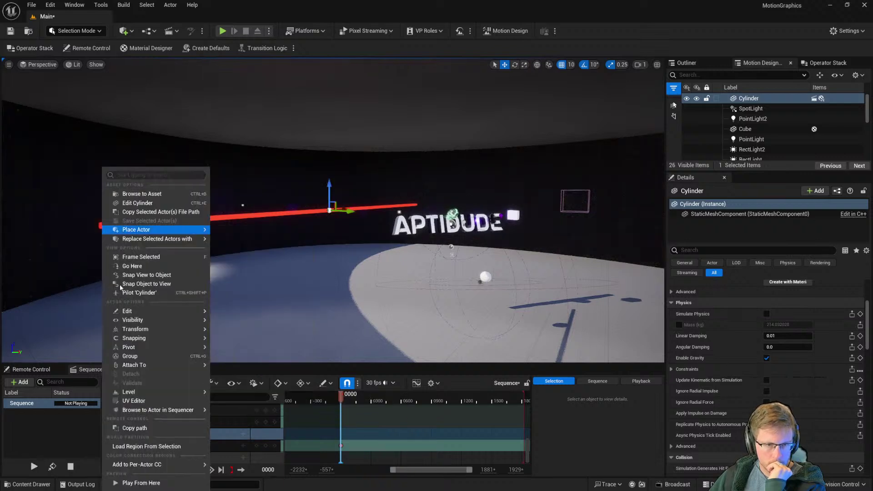
pyautogui.moveTo(146, 349)
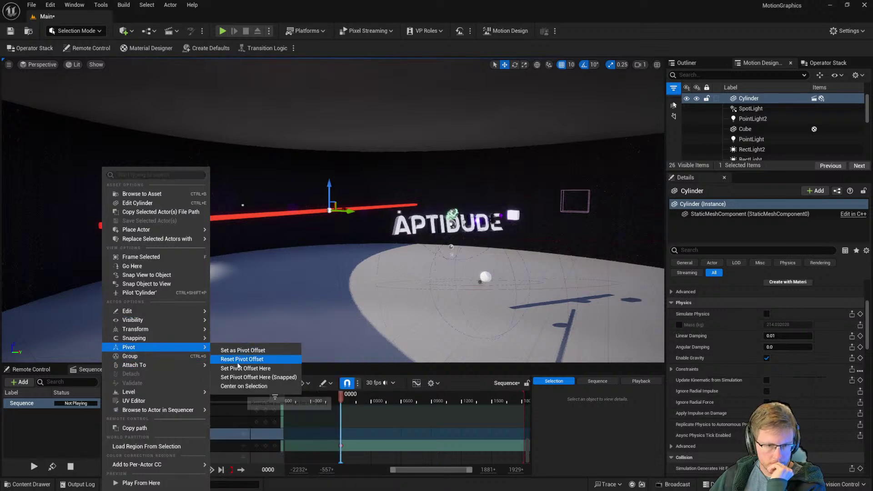
pyautogui.click(239, 368)
pyautogui.rightClick(104, 226)
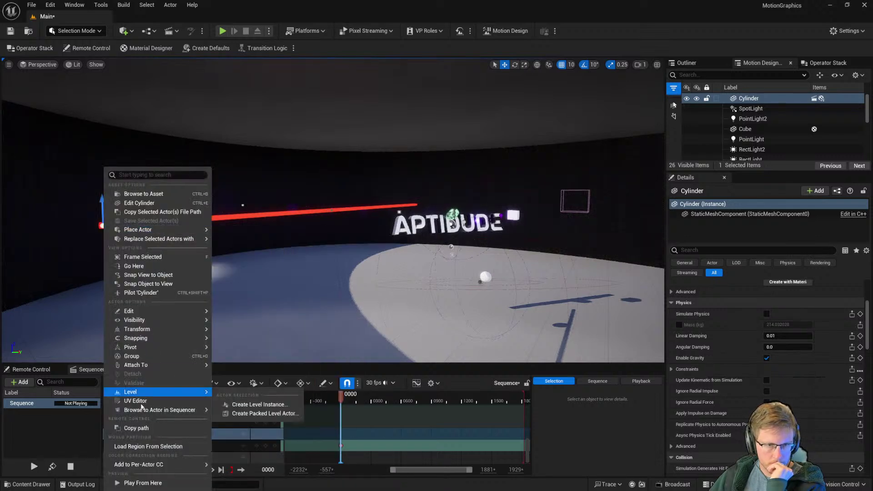
pyautogui.moveTo(150, 347)
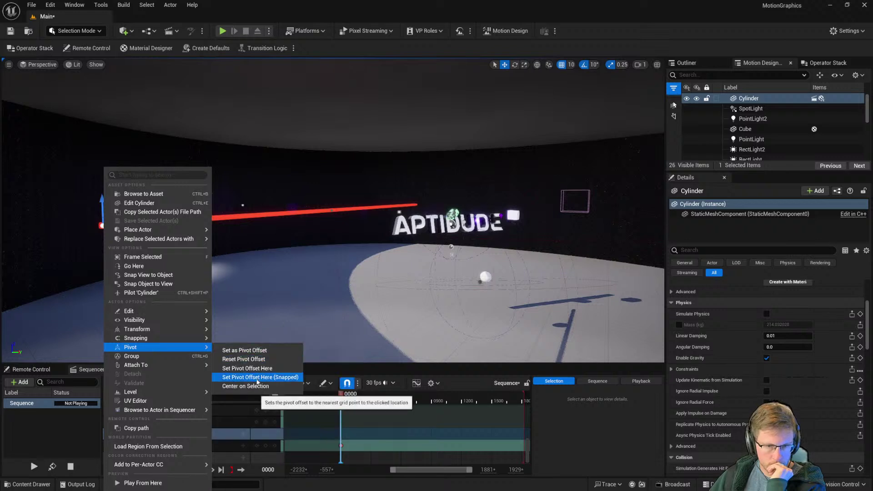
pyautogui.click(249, 351)
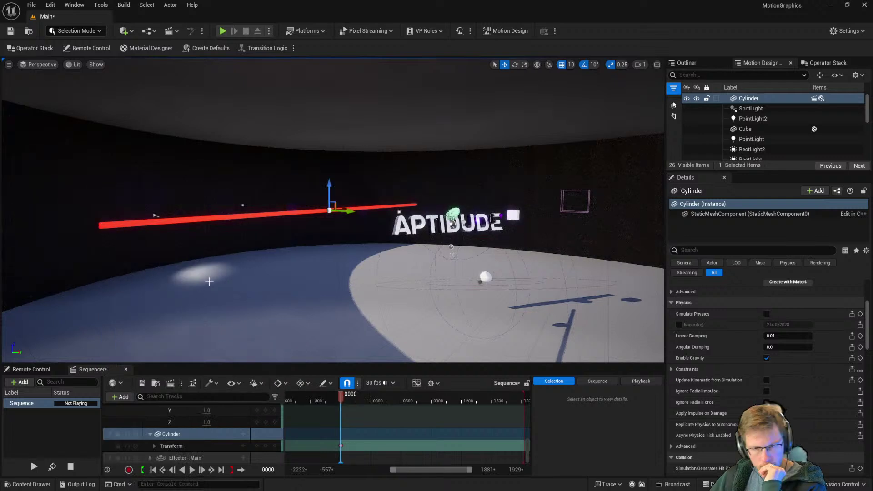
# Step: Try placing the cylinder's pivot offset at its end farthest from the text with Set Pivot Offset Here
pyautogui.moveTo(99, 232); pyautogui.dragTo(94, 236, button='right')
pyautogui.rightClick(105, 221)
pyautogui.click(102, 221)
pyautogui.click(106, 220)
pyautogui.click(162, 210)
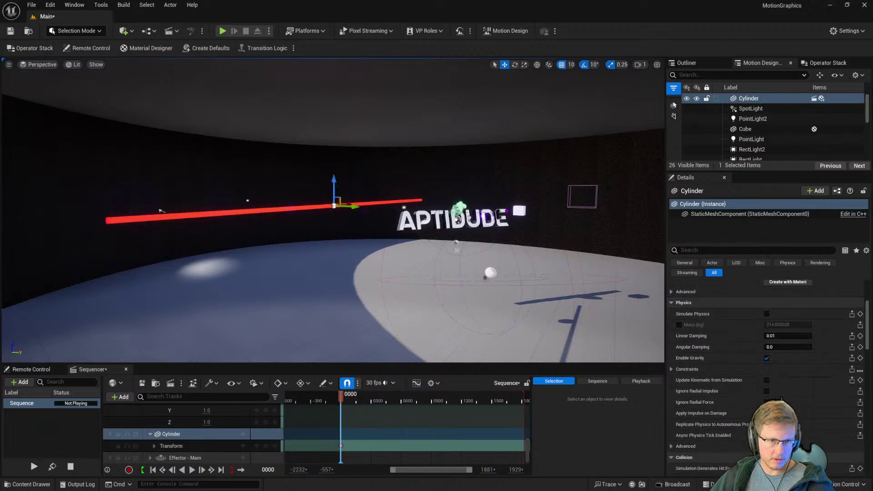
pyautogui.rightClick(108, 221)
pyautogui.moveTo(155, 348)
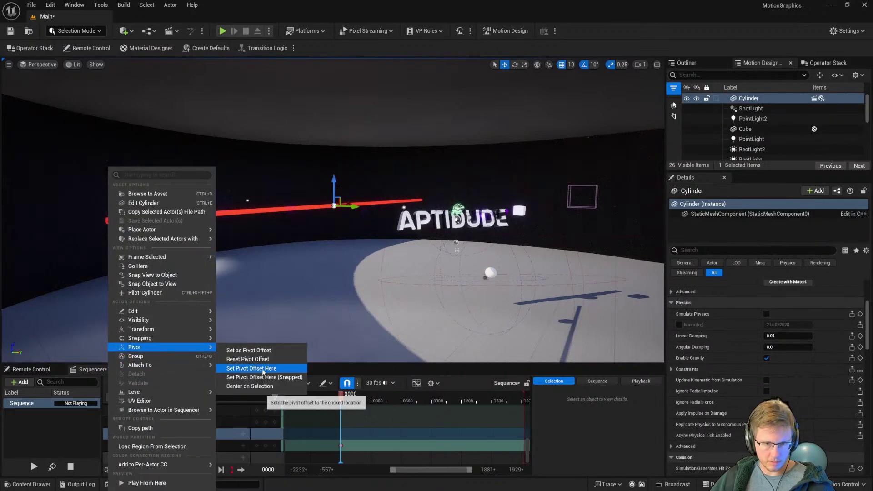
pyautogui.click(251, 368)
pyautogui.rightClick(107, 221)
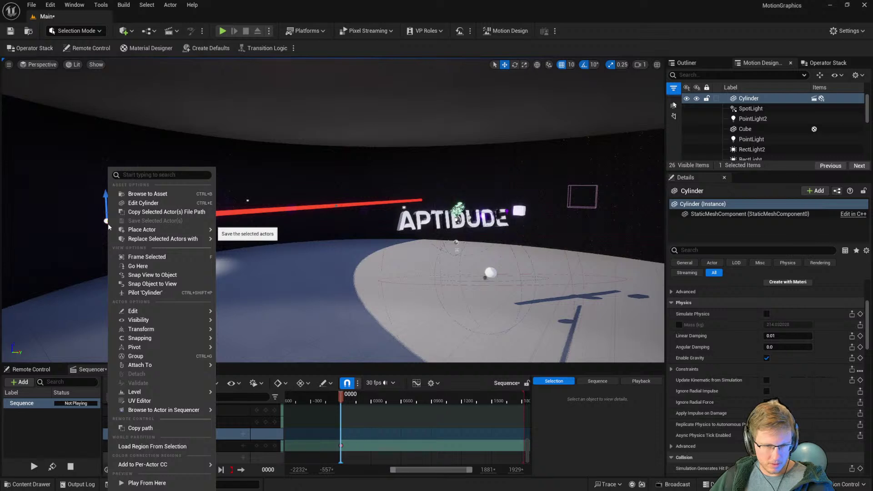
pyautogui.moveTo(148, 349)
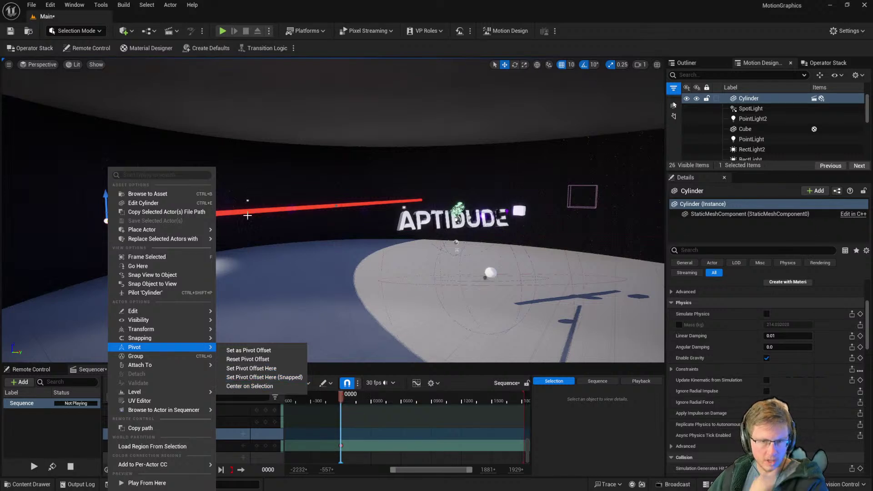
pyautogui.click(252, 202)
# Step: Try rotating the cylinder about its current pivot, and undo the rotation
pyautogui.press('e')
pyautogui.moveTo(355, 160); pyautogui.dragTo(334, 160, button='right')
pyautogui.moveTo(377, 174)
pyautogui.mouseDown()
pyautogui.moveTo(354, 186)
pyautogui.moveTo(367, 179)
pyautogui.mouseUp()
pyautogui.hotkey('ctrl', 'z')
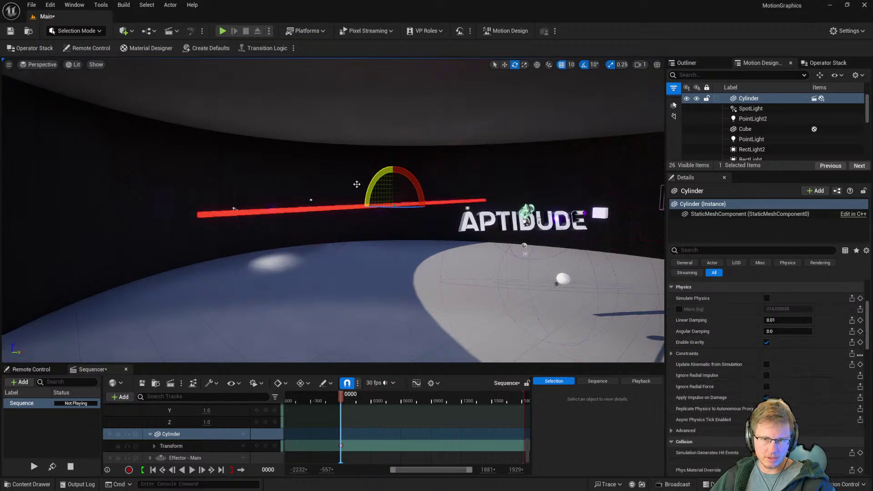
# Step: Place the cylinder's pivot offset at its outer end, and try Center on Selection from that point
pyautogui.rightClick(199, 214)
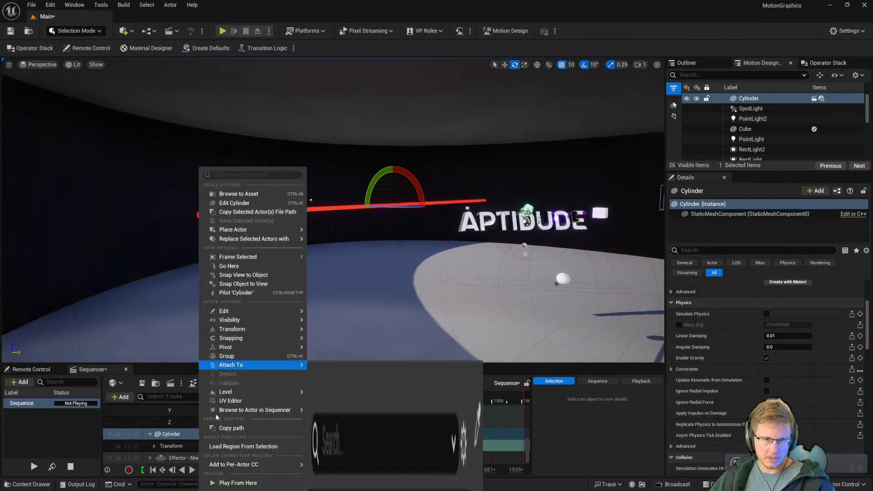
pyautogui.moveTo(297, 352)
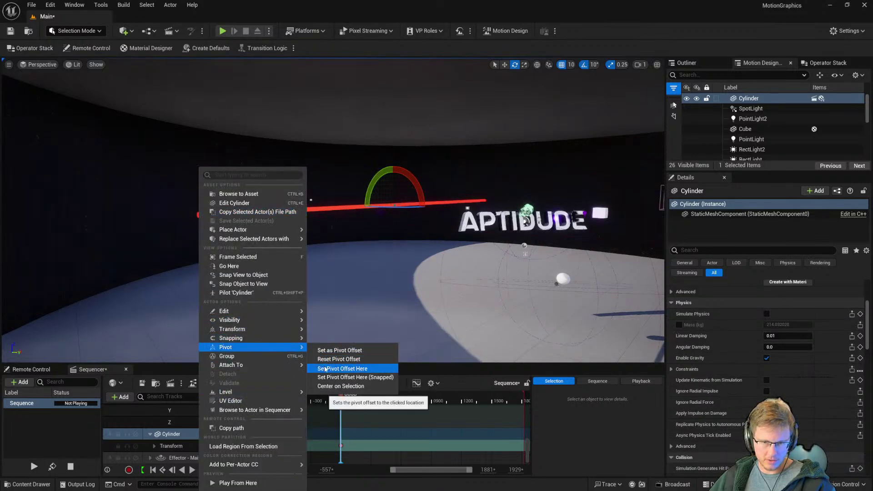
pyautogui.click(342, 368)
pyautogui.rightClick(201, 215)
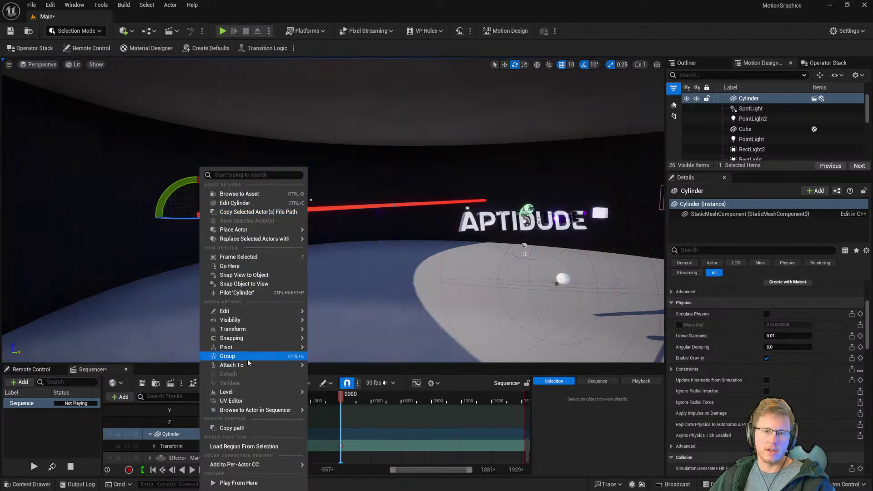
pyautogui.moveTo(248, 349)
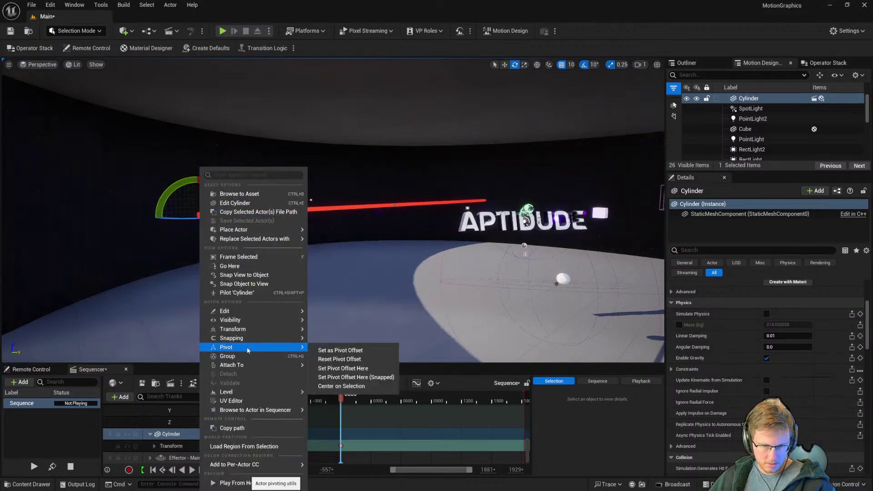
pyautogui.click(341, 386)
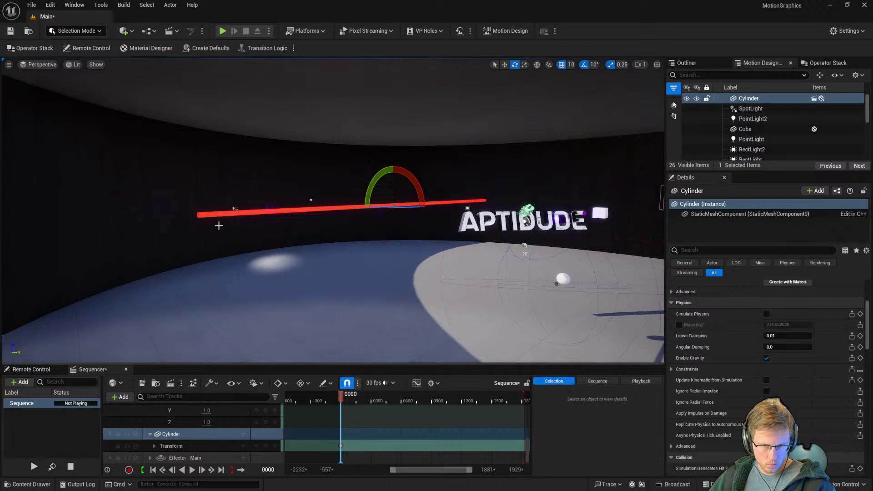
# Step: Place the pivot offset at the cylinder's outer end once more, leaving the other pivot commands unapplied
pyautogui.rightClick(198, 213)
pyautogui.moveTo(248, 346)
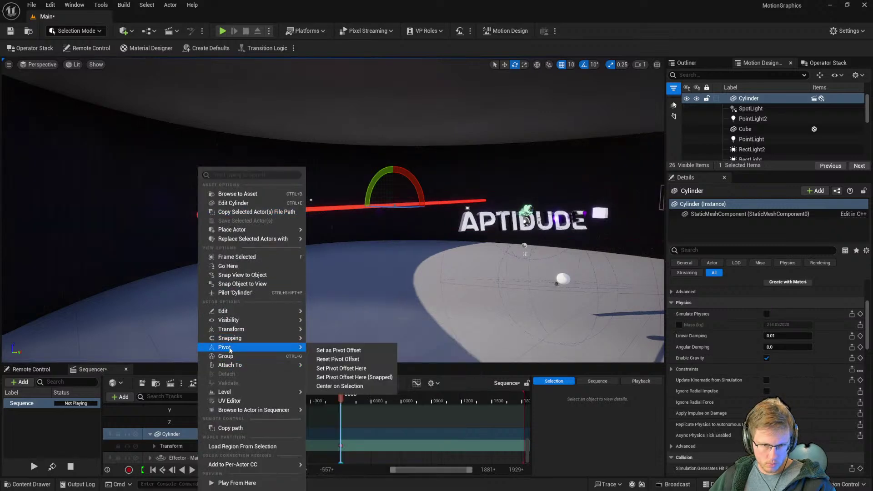
pyautogui.click(340, 369)
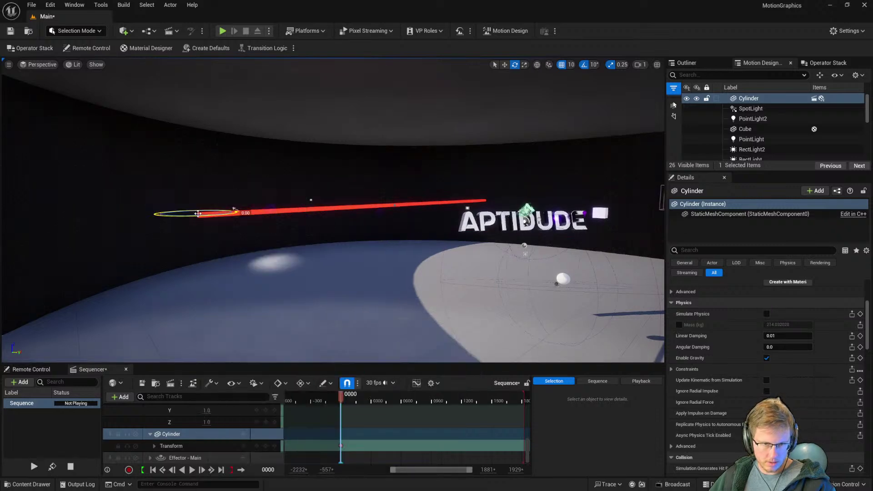
pyautogui.rightClick(198, 213)
pyautogui.click(419, 248)
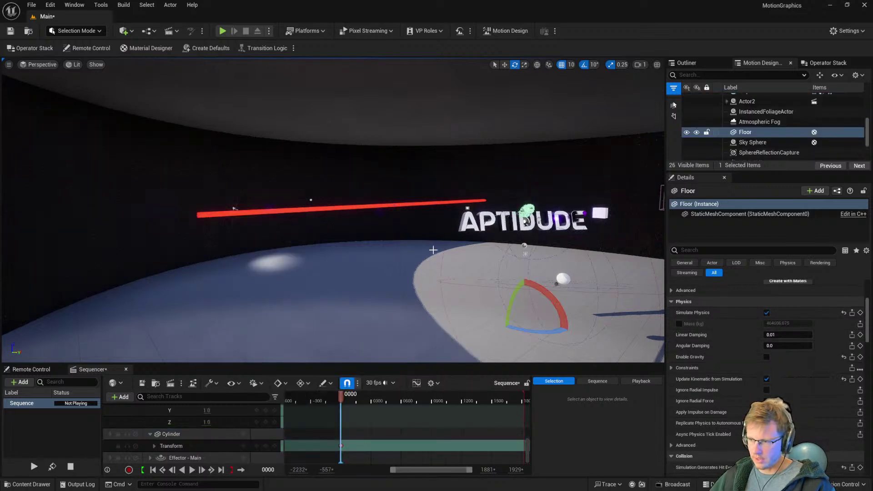
# Step: Place the pivot offset on the cylinder's outer end face, try Set Pivot Offset Here (Snapped), and undo the last change
pyautogui.moveTo(353, 222); pyautogui.dragTo(307, 236, button='right')
pyautogui.rightClick(307, 236)
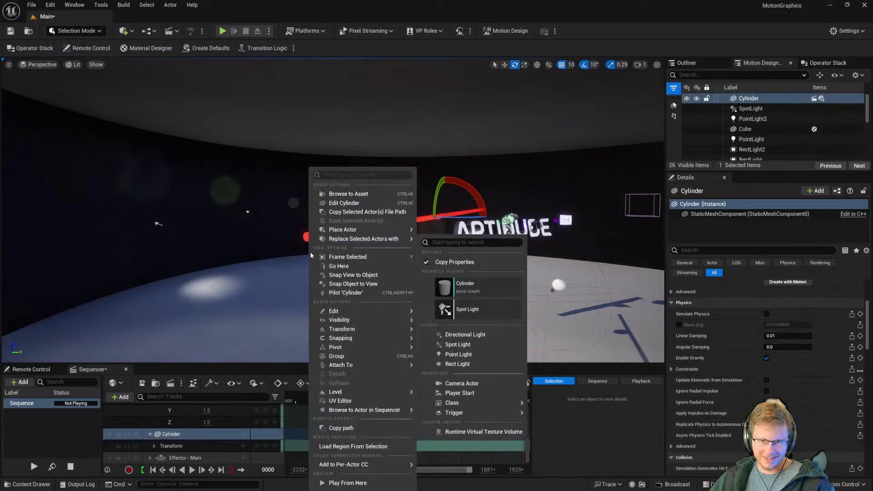
pyautogui.moveTo(362, 349)
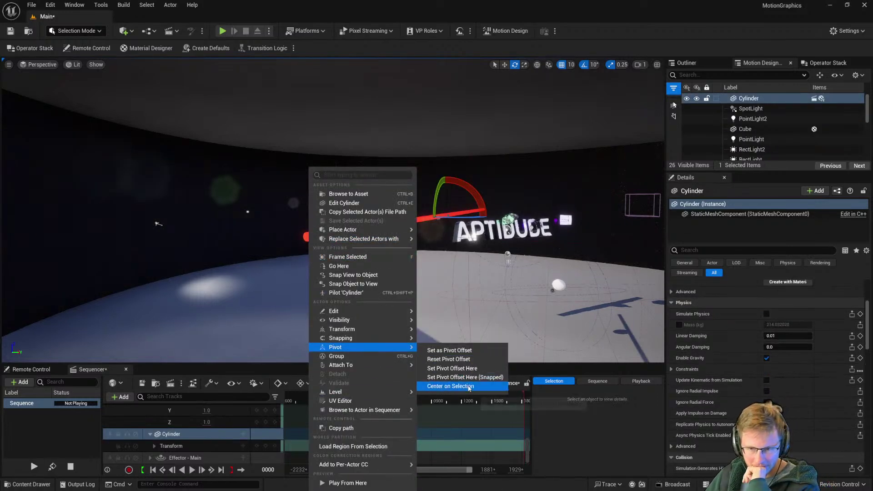
pyautogui.click(462, 368)
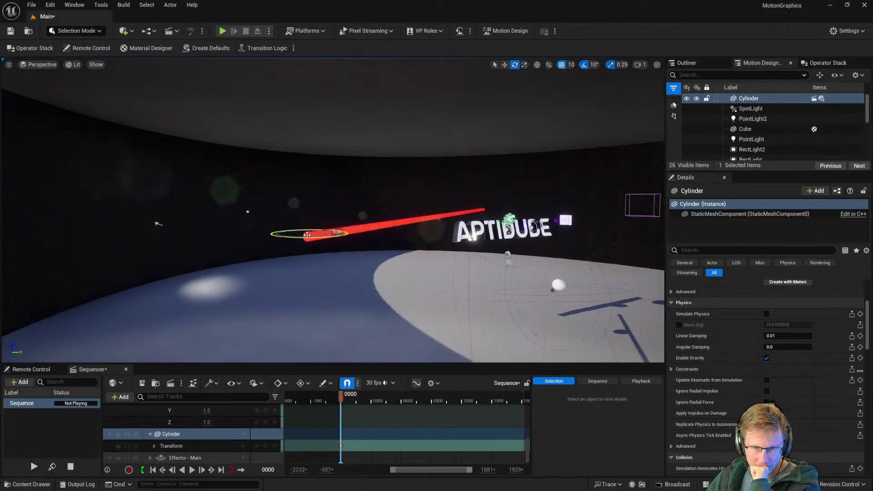
pyautogui.rightClick(306, 235)
pyautogui.moveTo(348, 347)
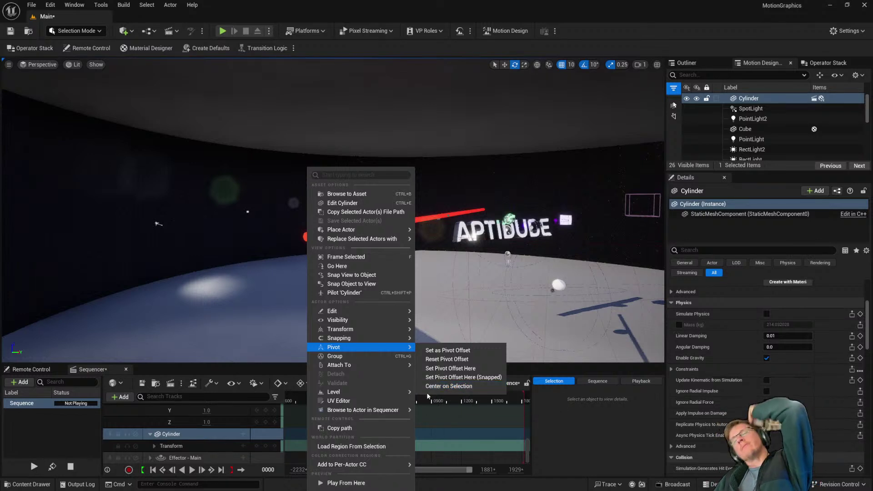
pyautogui.click(448, 376)
pyautogui.hotkey('ctrl', 'z')
# Step: Try to shift the cylinder's pivot along its length directly from the rotation gizmo
pyautogui.rightClick(307, 236)
pyautogui.moveTo(384, 227); pyautogui.dragTo(391, 221, button='right')
pyautogui.moveTo(456, 207); pyautogui.dragTo(450, 206)
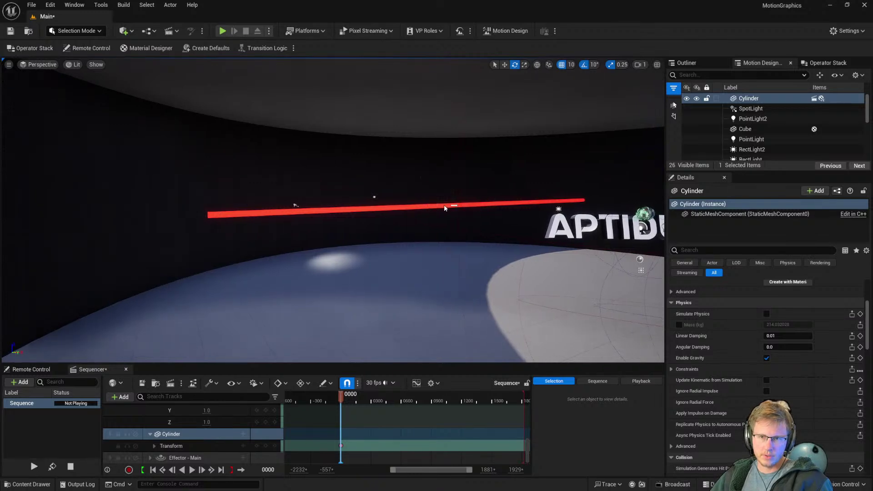
pyautogui.moveTo(394, 209); pyautogui.dragTo(450, 204)
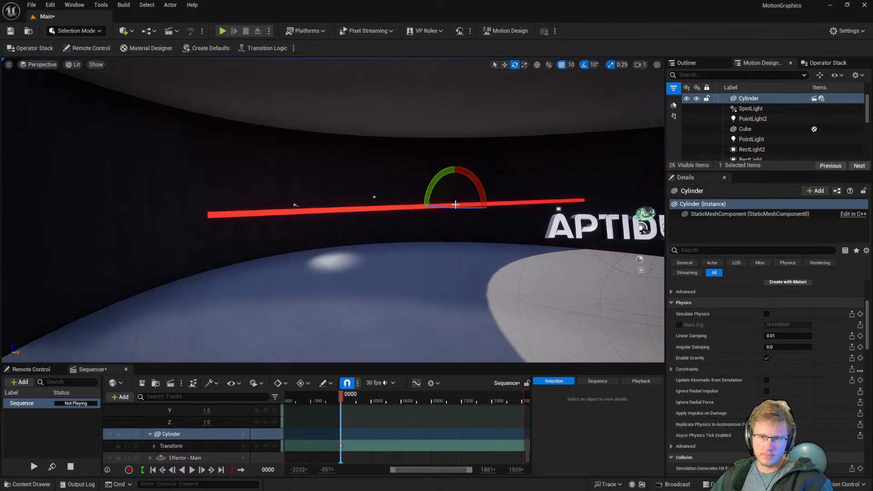
pyautogui.moveTo(458, 208); pyautogui.dragTo(448, 208, button='right')
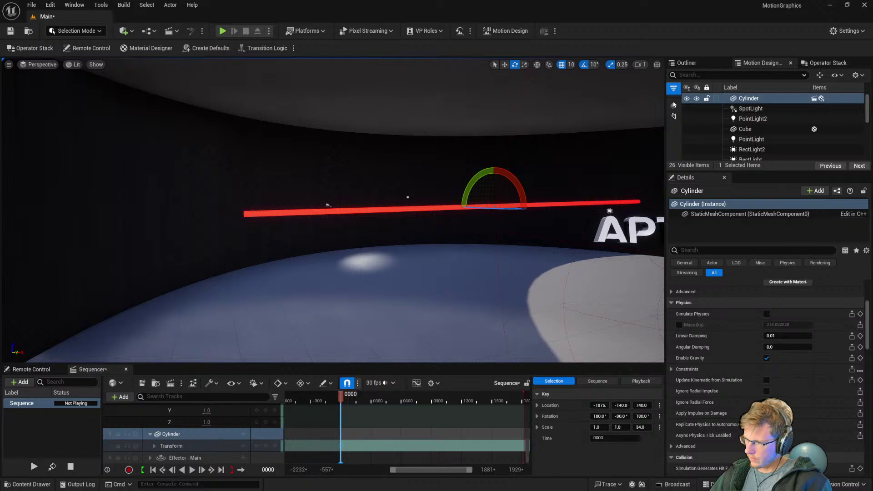
# Step: Switch to the browser and watch the YouTube tutorial on permanently changing an actor's pivot point in Unreal Engine 5
pyautogui.moveTo(872, 339); pyautogui.dragTo(515, 96)
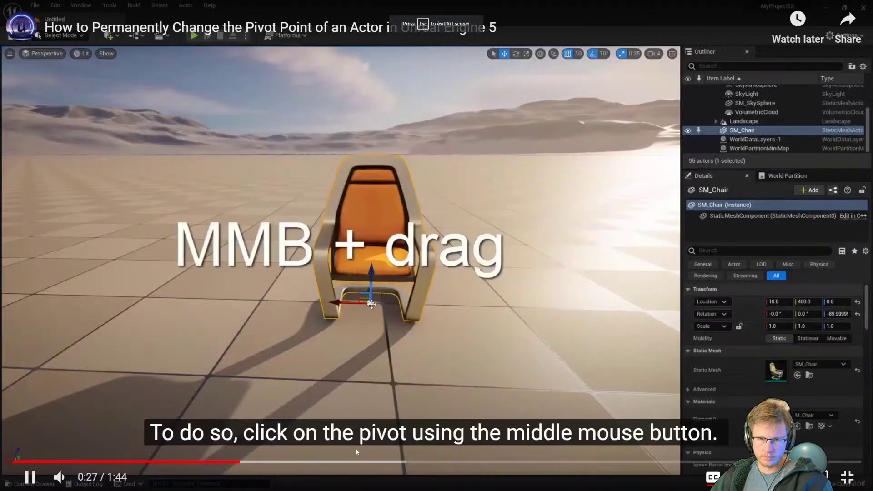
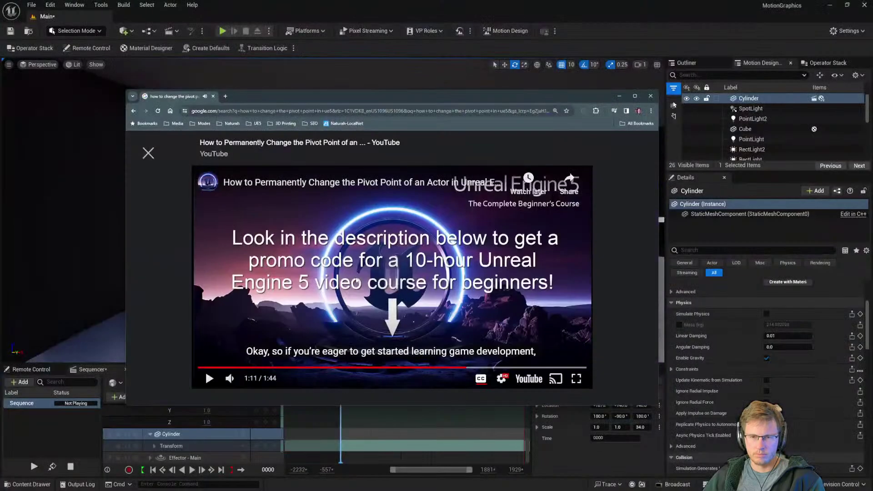
pyautogui.moveTo(425, 96); pyautogui.dragTo(428, 0)
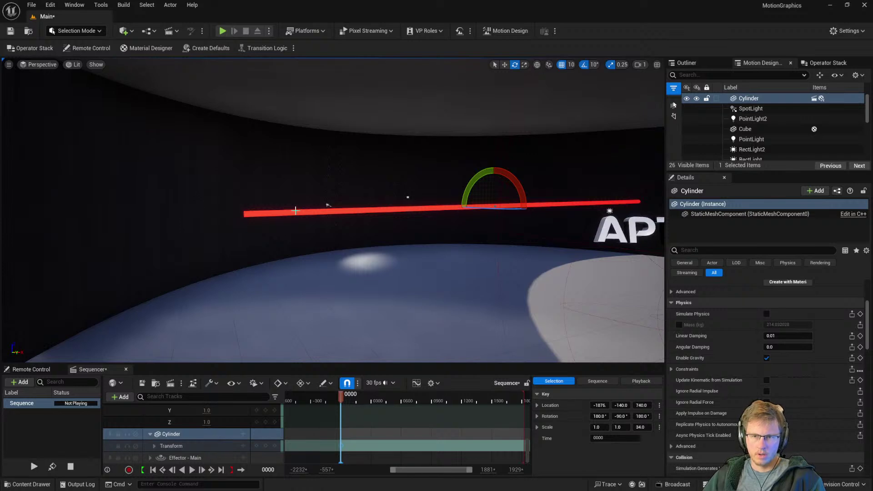
# Step: Set the pivot offset at the cylinder's outer end and try to store it with Set as Pivot Offset
pyautogui.rightClick(244, 215)
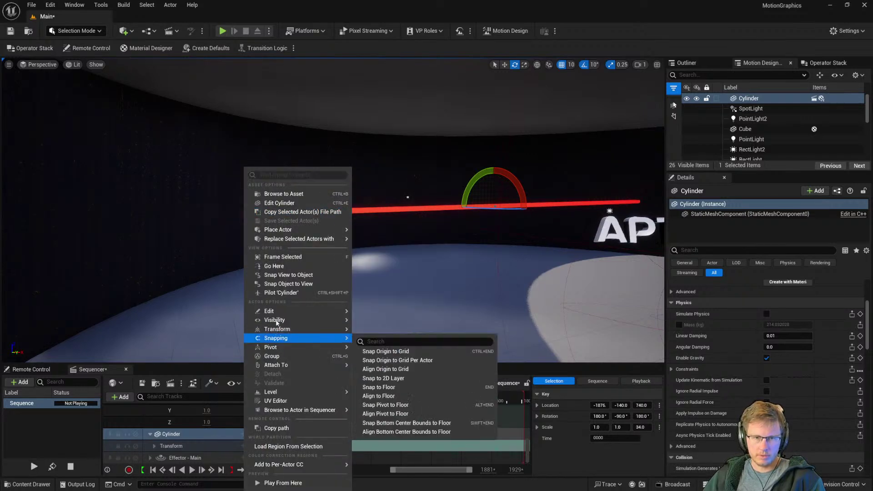
pyautogui.moveTo(285, 348)
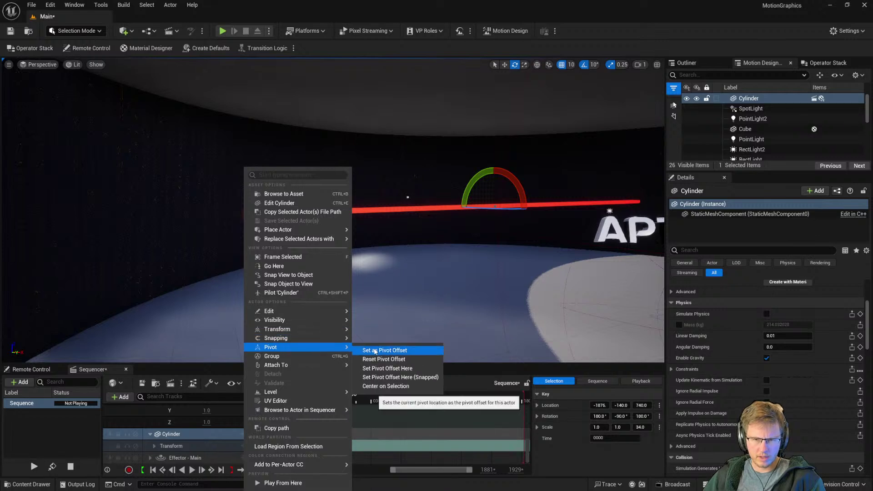
pyautogui.click(387, 368)
pyautogui.rightClick(247, 214)
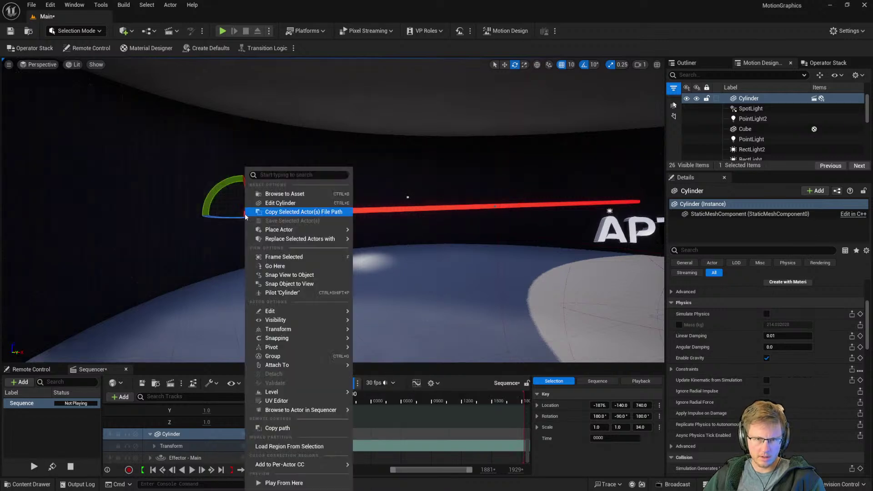
pyautogui.moveTo(276, 348)
pyautogui.click(386, 351)
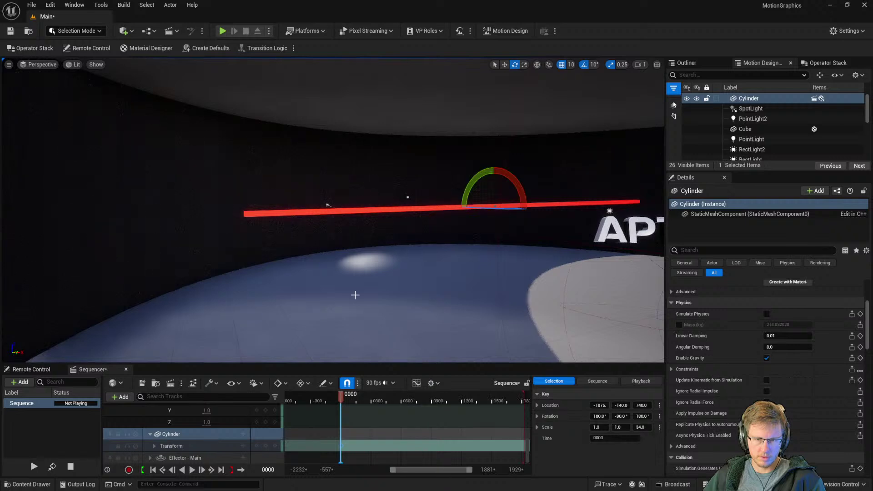
# Step: In move mode, slide the pivot from the cylinder's middle to its outer end and try Set as Pivot Offset
pyautogui.moveTo(494, 205); pyautogui.dragTo(520, 225, button='middle')
pyautogui.press('w')
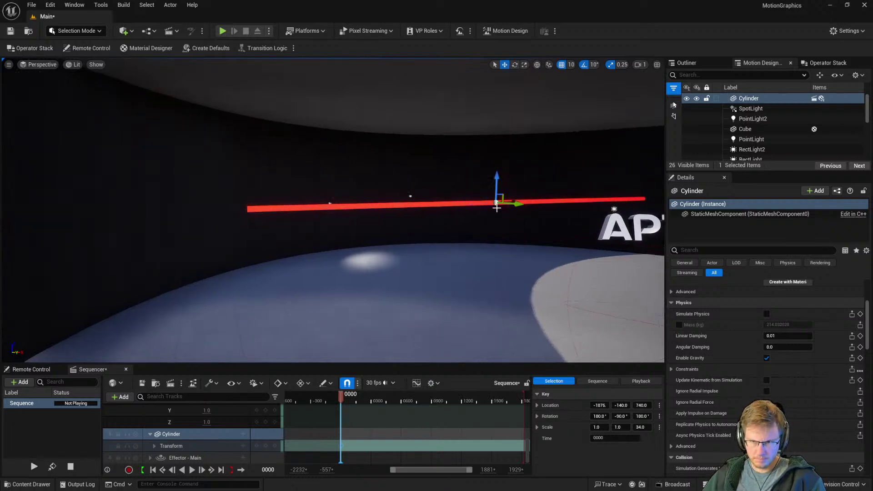
pyautogui.moveTo(483, 204); pyautogui.dragTo(283, 208, button='middle')
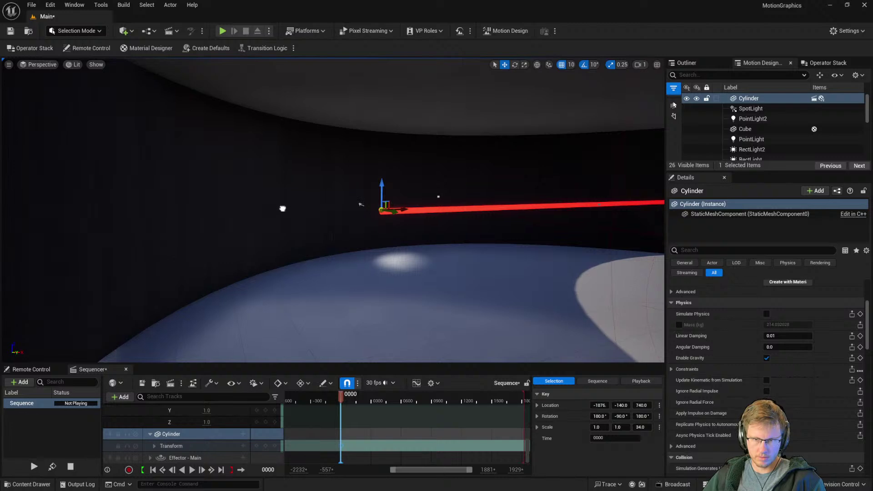
pyautogui.rightClick(382, 210)
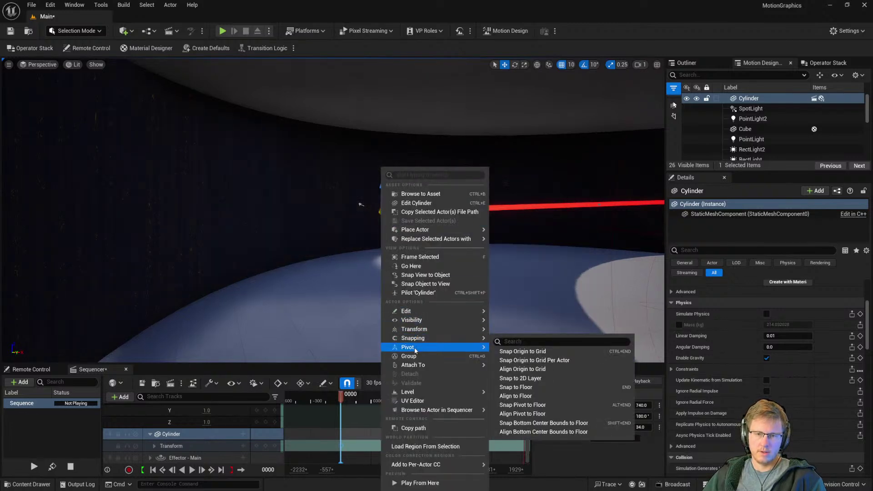
pyautogui.moveTo(414, 347)
pyautogui.click(521, 350)
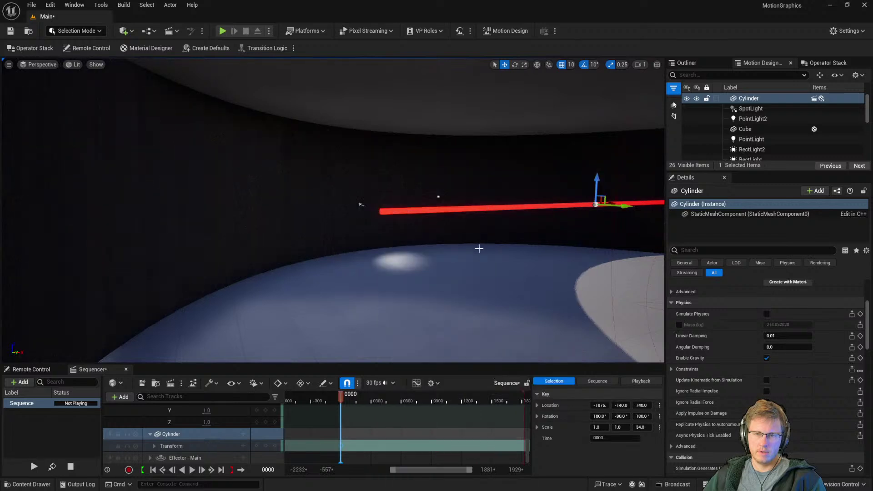
# Step: Try moving only the cylinder's pivot to the outer end again, and undo the last change
pyautogui.moveTo(607, 213); pyautogui.dragTo(636, 214, button='middle')
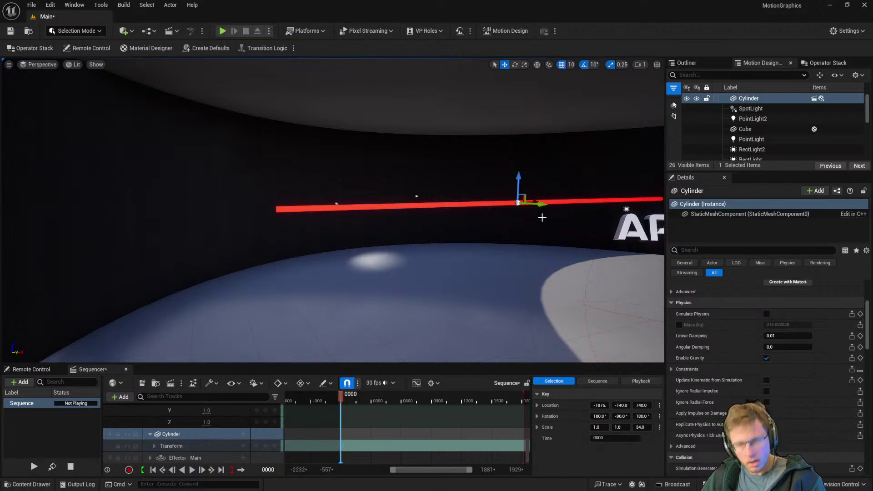
pyautogui.moveTo(582, 207); pyautogui.dragTo(510, 216, button='right')
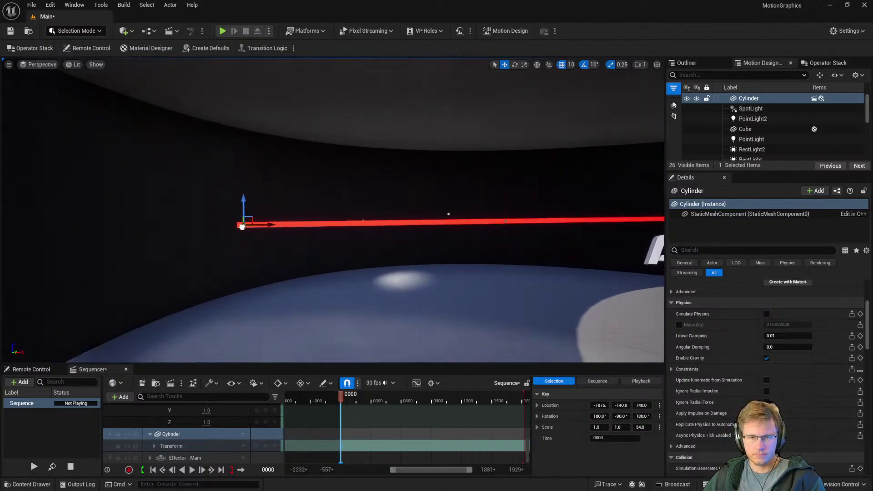
pyautogui.moveTo(238, 225); pyautogui.dragTo(332, 222, button='right')
pyautogui.moveTo(256, 237); pyautogui.dragTo(332, 243, button='middle')
pyautogui.moveTo(330, 241); pyautogui.dragTo(351, 246, button='right')
pyautogui.hotkey('ctrl', 'z')
# Step: Move the cylinder's pivot freely from its middle toward the outer end without moving the mesh
pyautogui.moveTo(475, 206)
pyautogui.mouseDown(button='right')
pyautogui.moveTo(448, 205)
pyautogui.moveTo(475, 206)
pyautogui.mouseUp(button='right')
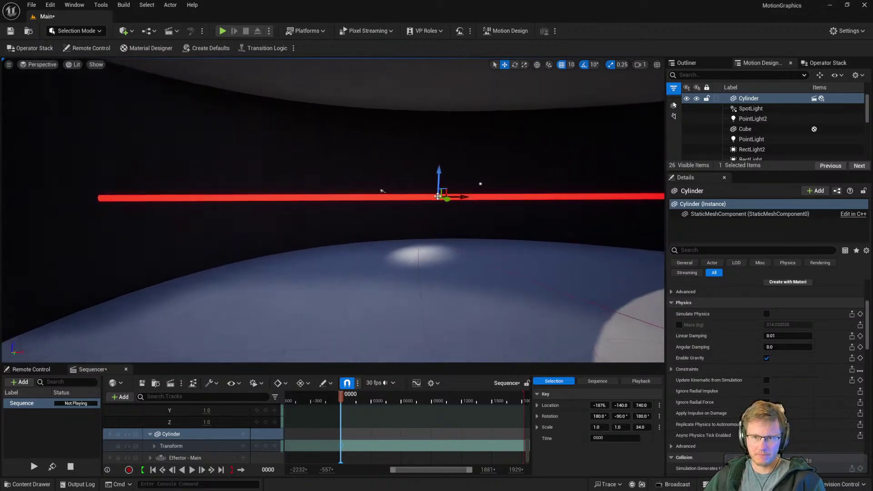
pyautogui.keyDown('alt'); pyautogui.moveTo(352, 196); pyautogui.dragTo(100, 199, button='middle'); pyautogui.keyUp('alt')
pyautogui.moveTo(101, 198); pyautogui.dragTo(86, 199, button='right')
pyautogui.moveTo(201, 220)
pyautogui.mouseDown(button='right')
pyautogui.moveTo(232, 220)
pyautogui.moveTo(202, 220)
pyautogui.mouseUp(button='right')
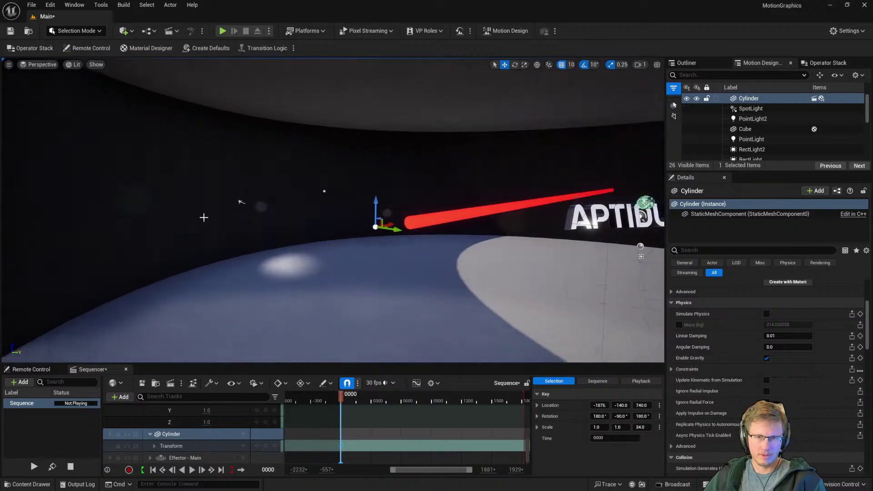
# Step: Try changing the red cylinder's stored pivot once more, then play the sequence and try to rotate the cylinder about its pivot
pyautogui.moveTo(362, 225); pyautogui.dragTo(385, 223, button='right')
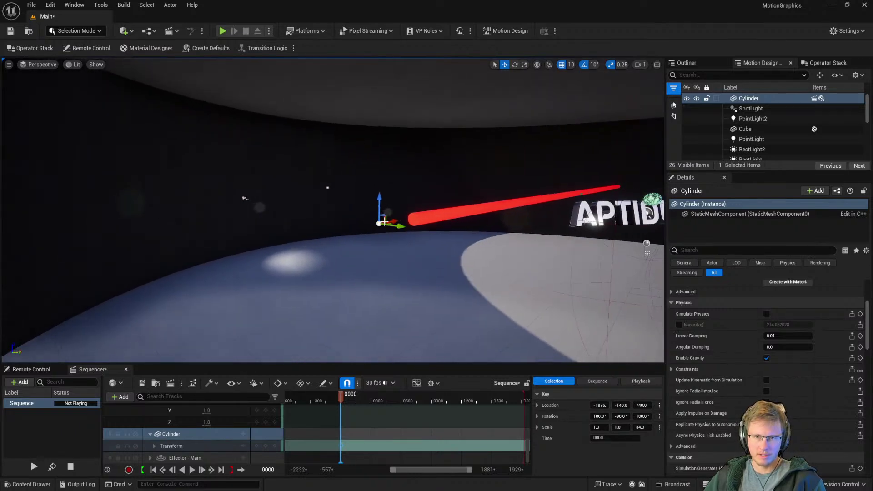
pyautogui.rightClick(382, 224)
pyautogui.moveTo(423, 238)
pyautogui.click(501, 201)
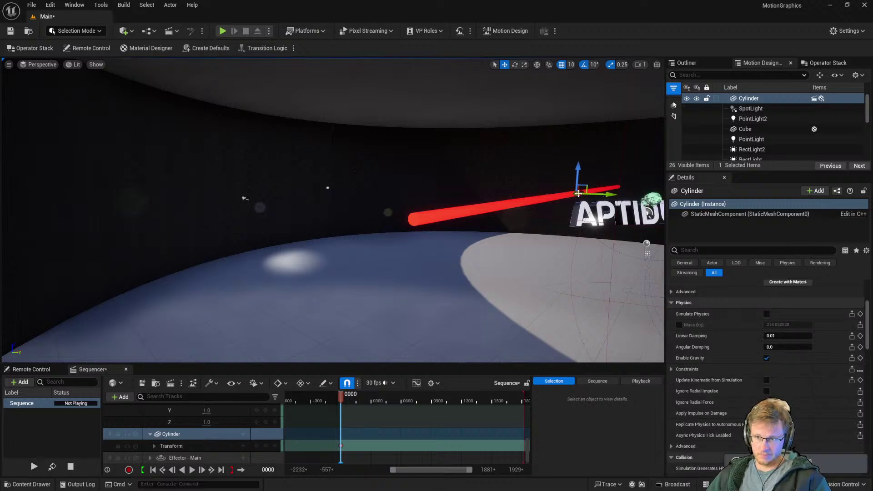
pyautogui.moveTo(475, 241); pyautogui.dragTo(590, 247, button='right')
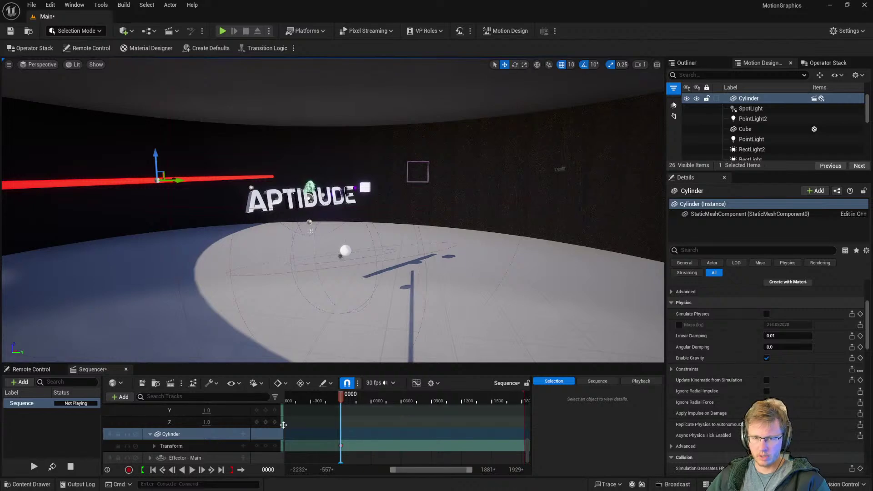
pyautogui.click(196, 473)
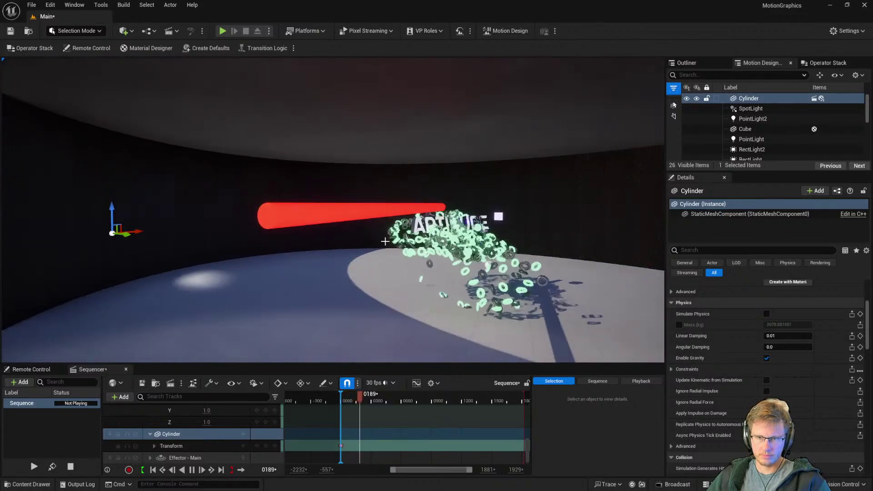
pyautogui.press('e')
pyautogui.moveTo(98, 201); pyautogui.dragTo(98, 201)
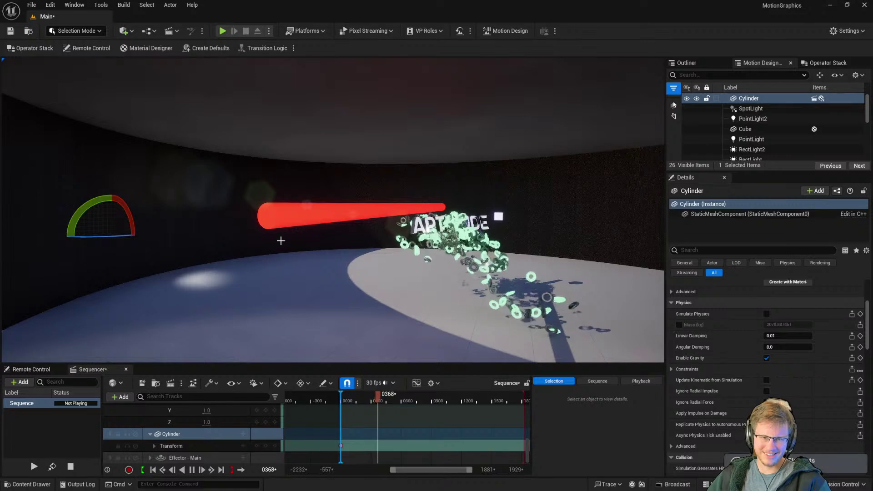
# Step: Delete the red cylinder despite its sequence reference, and delete the white cube beside the APTIDUDE text
pyautogui.press('Delete')
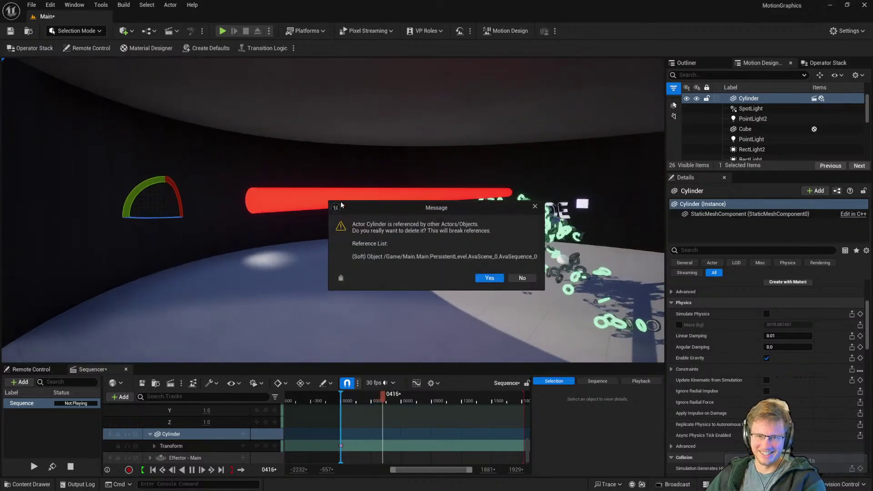
pyautogui.click(489, 278)
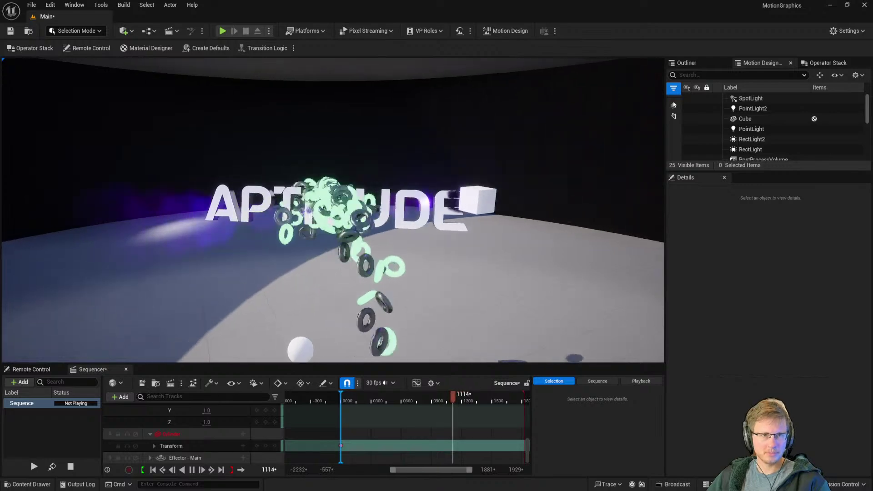
pyautogui.moveTo(539, 200); pyautogui.dragTo(546, 200, button='right')
pyautogui.click(549, 193)
pyautogui.press('Delete')
# Step: Enlarge the Motion Design outliner and add a new Spot Light to the stage
pyautogui.moveTo(528, 241); pyautogui.dragTo(551, 238, button='right')
pyautogui.moveTo(117, 177); pyautogui.dragTo(291, 204, button='right')
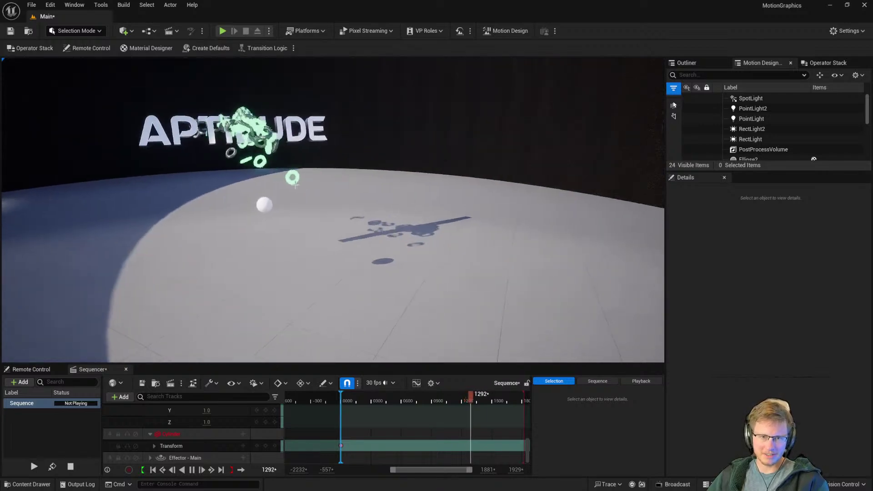
pyautogui.moveTo(756, 171); pyautogui.dragTo(785, 330)
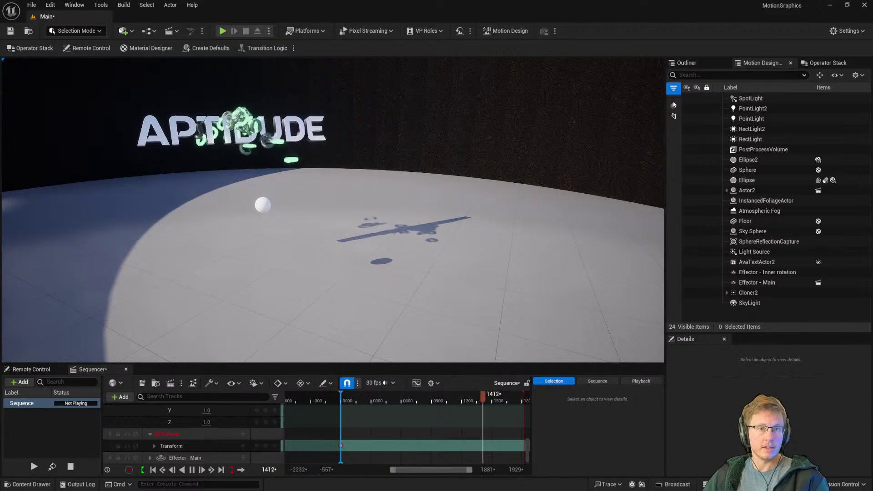
pyautogui.click(125, 31)
pyautogui.moveTo(153, 111)
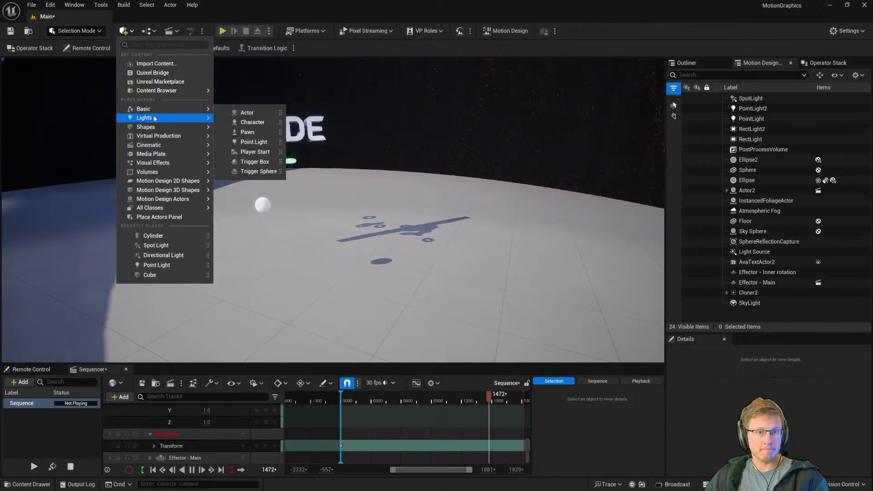
pyautogui.moveTo(198, 120)
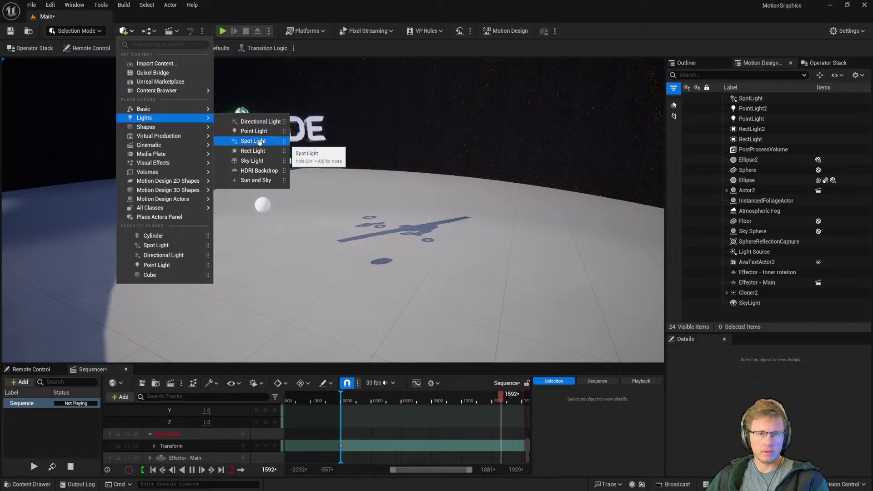
pyautogui.click(259, 141)
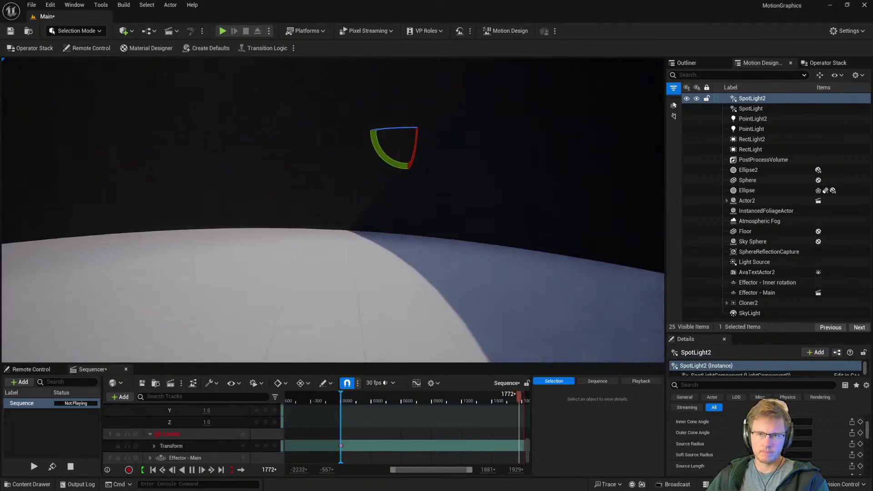
# Step: Stop sequence playback and rotate the new spot light so its cone aims at the APTIDUDE text
pyautogui.press('space')
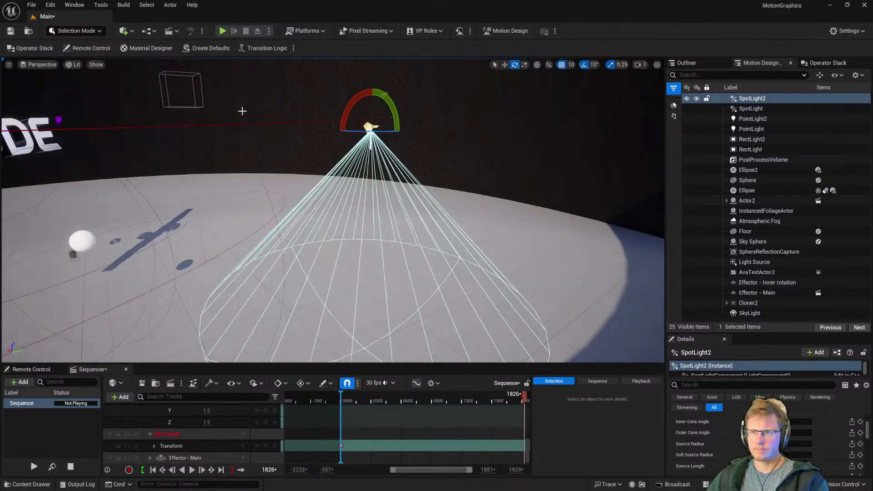
pyautogui.moveTo(348, 114); pyautogui.dragTo(359, 90)
pyautogui.press('s')
pyautogui.moveTo(462, 207); pyautogui.dragTo(362, 200, button='right')
pyautogui.moveTo(463, 207); pyautogui.dragTo(491, 202)
pyautogui.moveTo(471, 163); pyautogui.dragTo(477, 167)
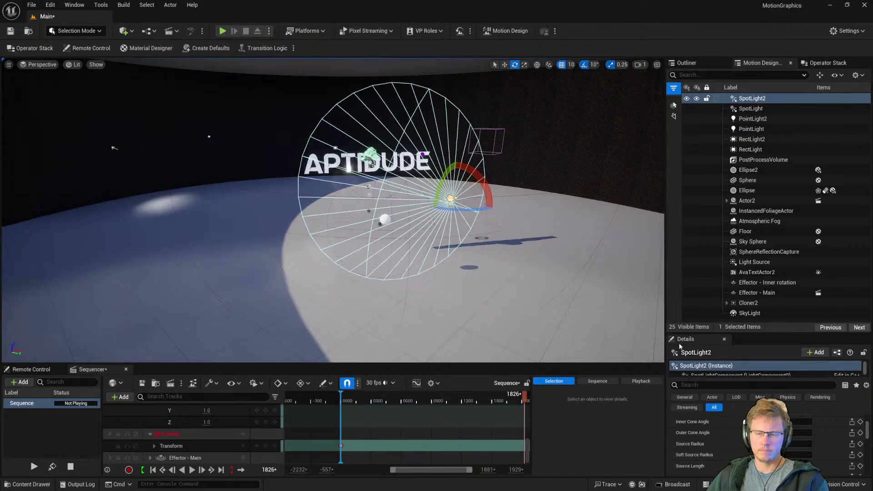
# Step: Adjust the new spot light's inner and outer cone angles to form a narrower inner cone
pyautogui.moveTo(760, 422)
pyautogui.mouseDown()
pyautogui.moveTo(804, 422)
pyautogui.moveTo(773, 422)
pyautogui.moveTo(791, 432)
pyautogui.moveTo(772, 433)
pyautogui.mouseUp()
pyautogui.moveTo(509, 344); pyautogui.dragTo(541, 291, button='right')
pyautogui.press('w')
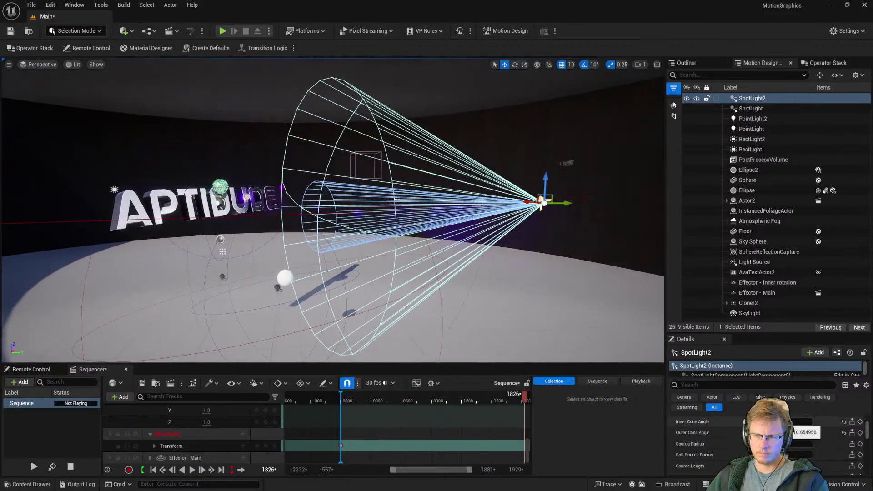
pyautogui.moveTo(801, 433)
pyautogui.mouseDown()
pyautogui.moveTo(780, 432)
pyautogui.moveTo(818, 444)
pyautogui.moveTo(806, 442)
pyautogui.mouseUp()
pyautogui.scroll(3, 768, 446)
# Step: Toggle the transform coordinate space and fine-tune the new spot light's rotation toward the text
pyautogui.moveTo(478, 252); pyautogui.dragTo(381, 253, button='right')
pyautogui.press('d')
pyautogui.press('a')
pyautogui.press('w')
pyautogui.press('e')
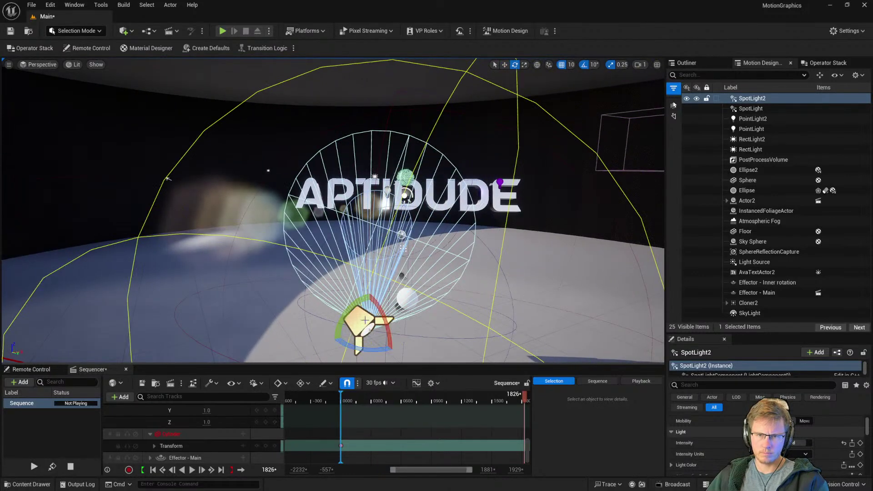
pyautogui.hotkey('ctrl', '`')
pyautogui.moveTo(380, 309); pyautogui.dragTo(380, 308)
pyautogui.press('a')
pyautogui.moveTo(380, 307); pyautogui.dragTo(543, 305, button='right')
# Step: Increase the new spot light's attenuation radius so it reaches the text, and readjust its outer cone angle
pyautogui.scroll(-3, 742, 450)
pyautogui.scroll(2, 742, 450)
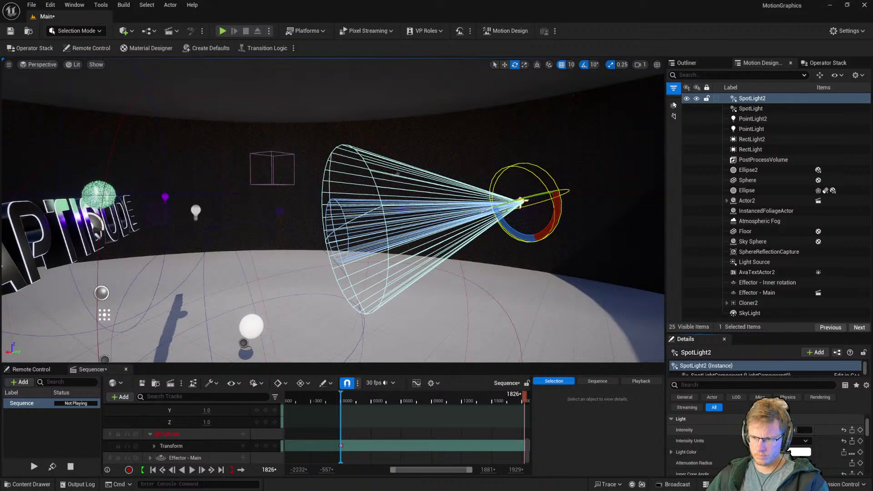
pyautogui.scroll(-2, 741, 450)
pyautogui.moveTo(773, 437); pyautogui.dragTo(800, 437)
pyautogui.press('s')
pyautogui.moveTo(472, 341); pyautogui.dragTo(447, 343, button='right')
pyautogui.moveTo(783, 459)
pyautogui.mouseDown()
pyautogui.moveTo(793, 459)
pyautogui.moveTo(782, 459)
pyautogui.moveTo(776, 448)
pyautogui.moveTo(785, 448)
pyautogui.mouseUp()
# Step: Examine the text's lighting, including in the Cinematic Viewport with the whole APTIDUDE word framed from the front
pyautogui.moveTo(506, 337); pyautogui.dragTo(418, 340, button='right')
pyautogui.press('w')
pyautogui.press('d')
pyautogui.moveTo(140, 125)
pyautogui.mouseDown(button='right')
pyautogui.moveTo(109, 126)
pyautogui.moveTo(140, 125)
pyautogui.mouseUp(button='right')
pyautogui.press('a')
pyautogui.press('s')
pyautogui.press('w')
pyautogui.click(40, 64)
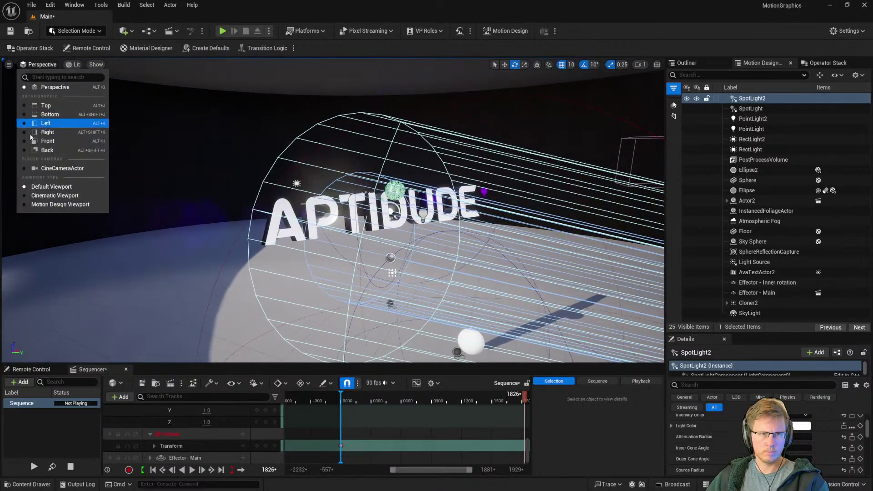
pyautogui.click(41, 195)
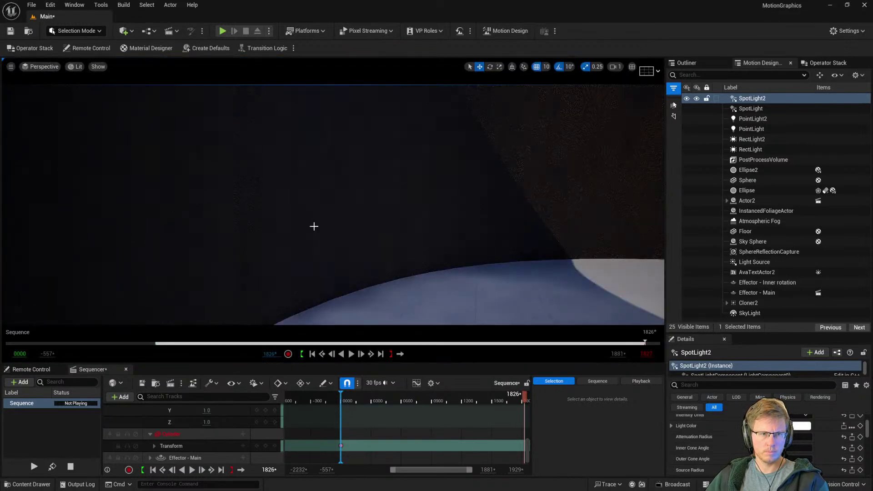
pyautogui.press('d')
pyautogui.moveTo(331, 205); pyautogui.dragTo(150, 205, button='right')
pyautogui.press('w')
pyautogui.press('d')
pyautogui.press('s')
# Step: Delete the deleted cylinder's broken track from the sequence and save the changes
pyautogui.click(172, 434)
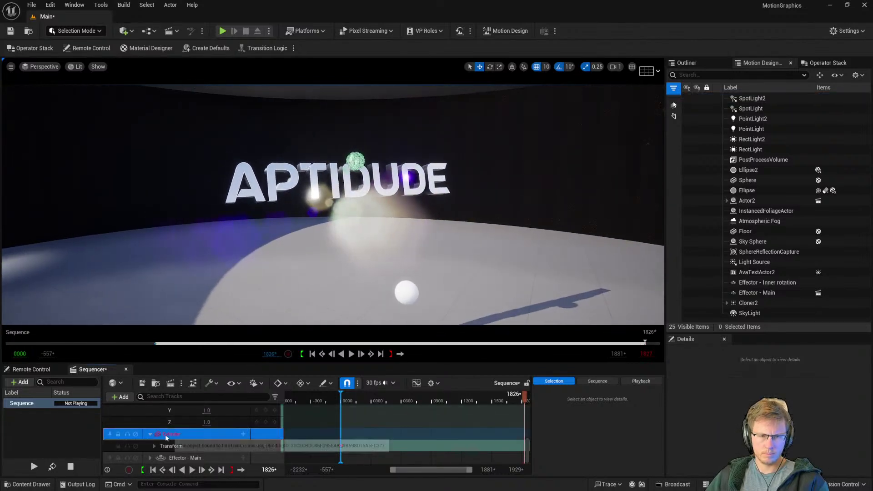
pyautogui.press('Delete')
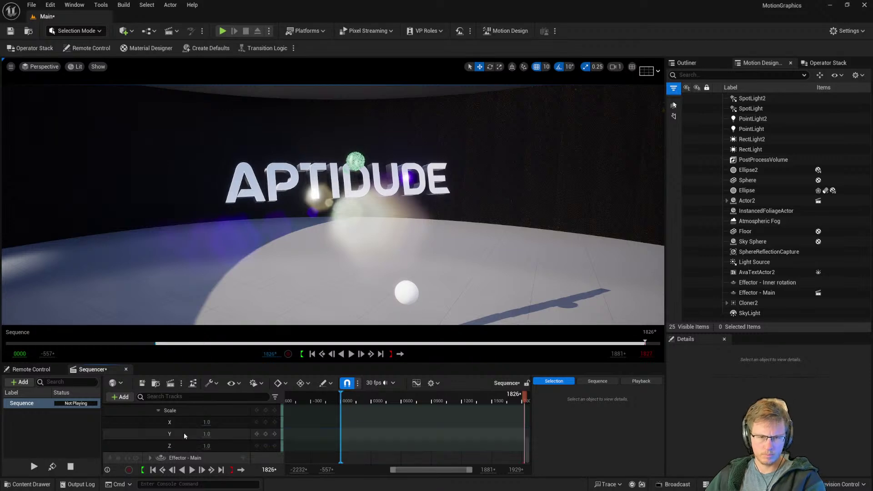
pyautogui.click(141, 384)
# Step: Return to the Motion Design Viewport and select the CineCameraActor track in the sequence
pyautogui.click(38, 66)
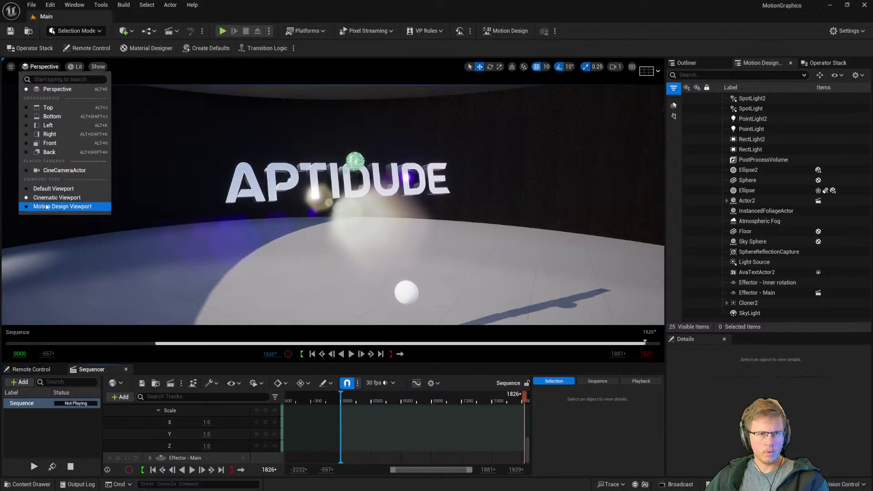
pyautogui.click(69, 208)
pyautogui.moveTo(410, 227)
pyautogui.mouseDown(button='right')
pyautogui.moveTo(446, 223)
pyautogui.moveTo(423, 222)
pyautogui.mouseUp(button='right')
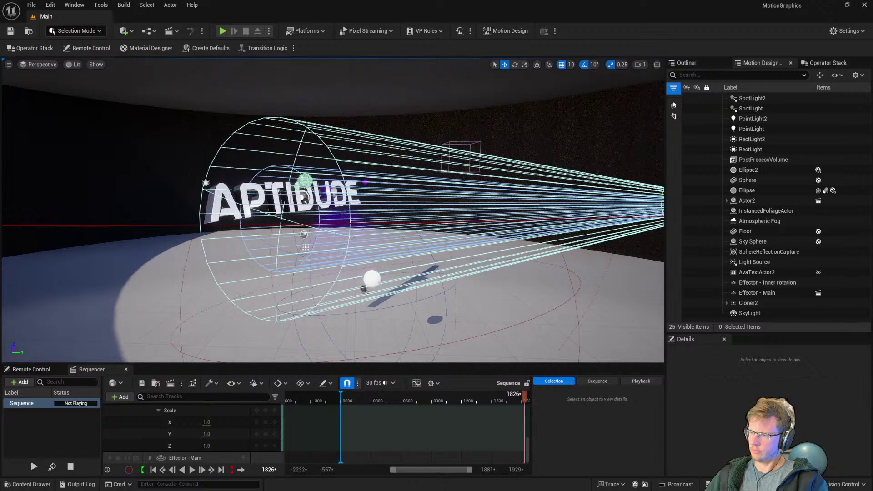
pyautogui.moveTo(333, 209); pyautogui.dragTo(318, 182, button='right')
pyautogui.scroll(8, 197, 434)
pyautogui.scroll(6, 196, 433)
pyautogui.click(155, 440)
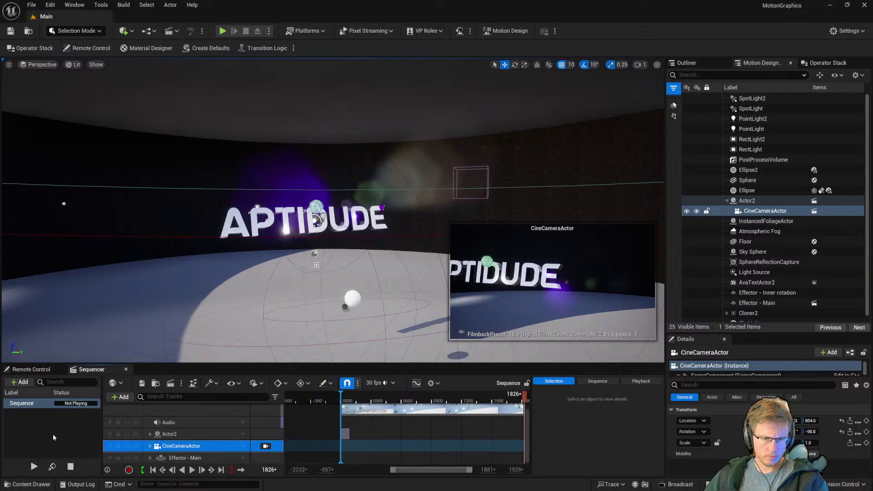
# Step: Open the Content Drawer, enlarge it, and collapse the Materials and LevelAssets folders in the folder tree
pyautogui.hotkey('ctrl', 'space')
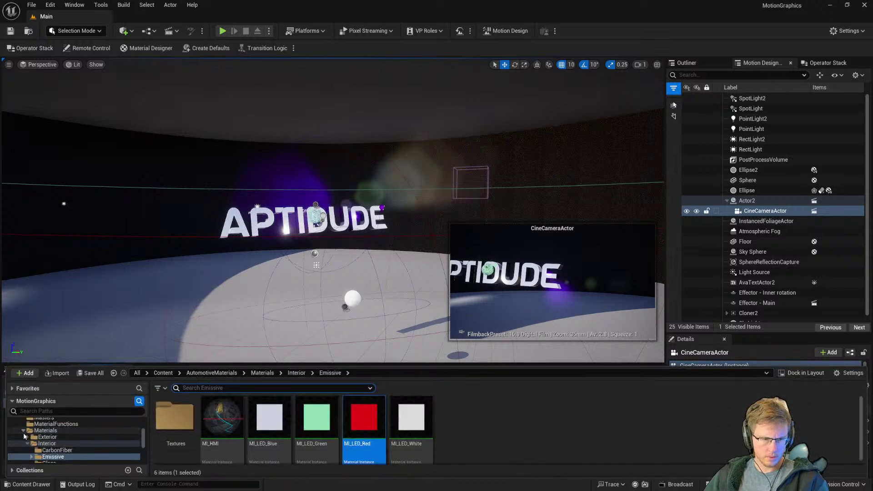
pyautogui.click(23, 430)
pyautogui.moveTo(130, 367); pyautogui.dragTo(119, 305)
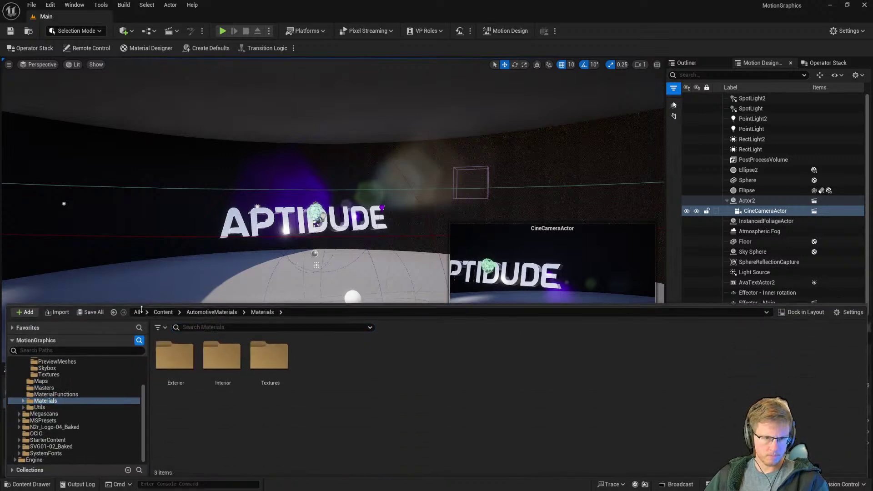
pyautogui.scroll(4, 48, 395)
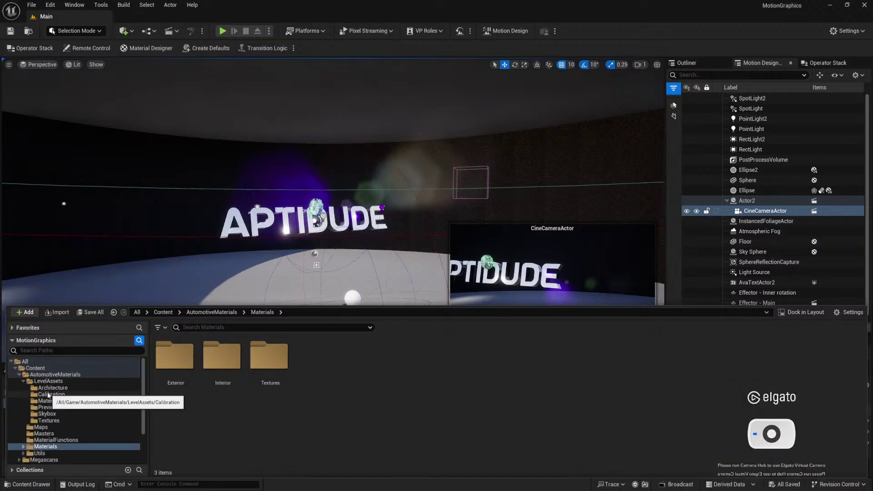
pyautogui.click(24, 382)
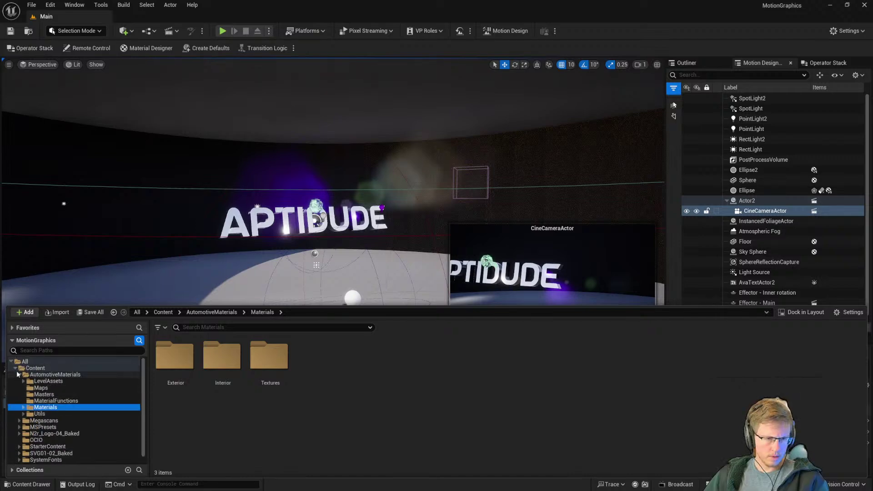
pyautogui.scroll(-1, 56, 419)
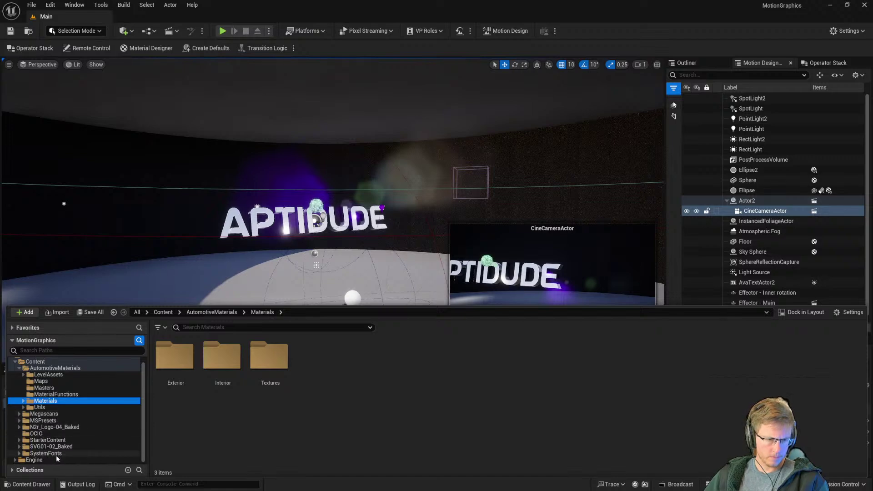
pyautogui.scroll(1, 39, 424)
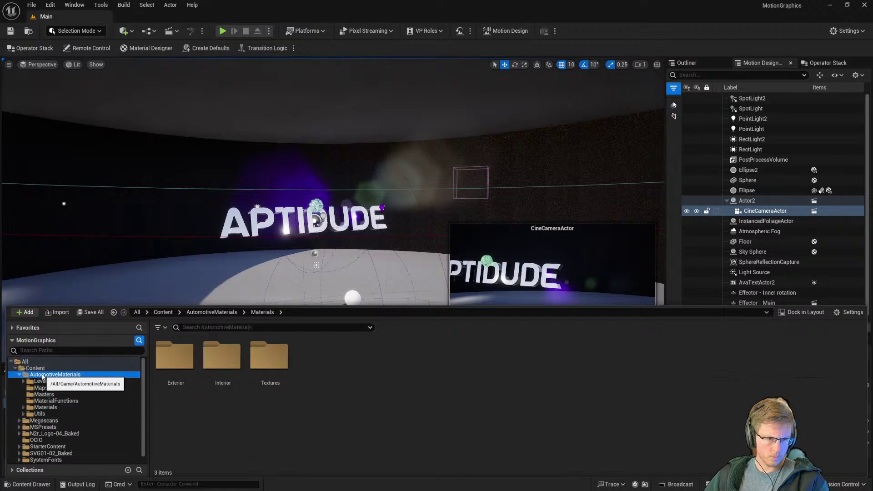
# Step: Examine the Utils and AngleConvertUtility folders inside AutomotiveMaterials and return to the AutomotiveMaterials folder
pyautogui.click(54, 374)
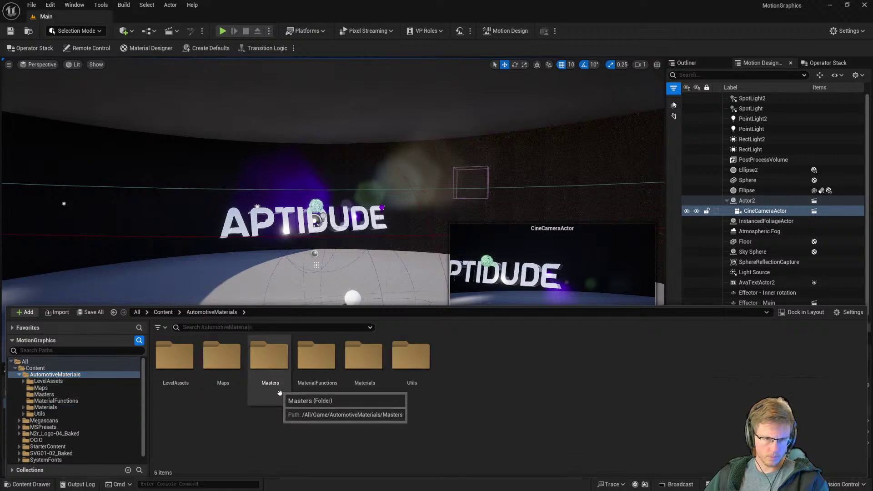
pyautogui.doubleClick(410, 359)
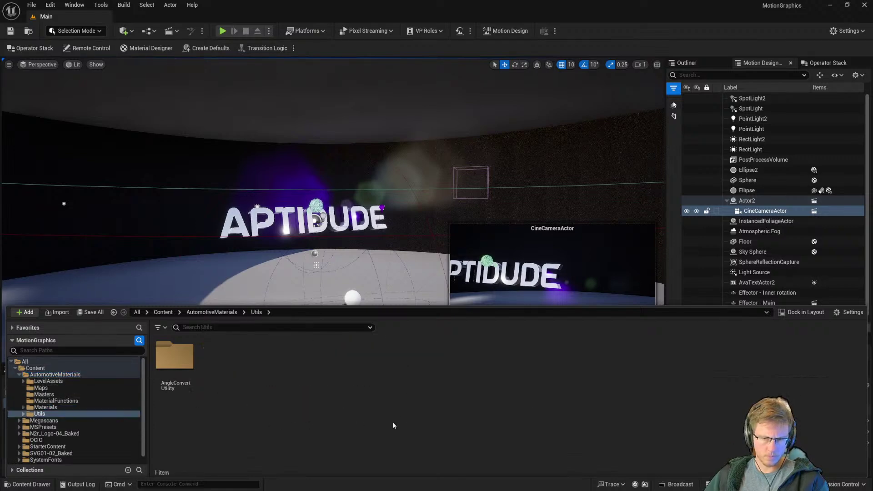
pyautogui.click(175, 364)
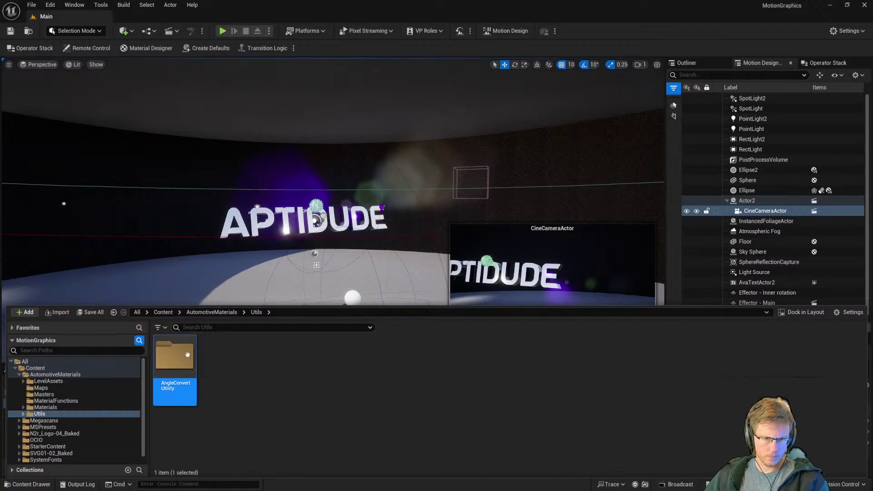
pyautogui.doubleClick(175, 373)
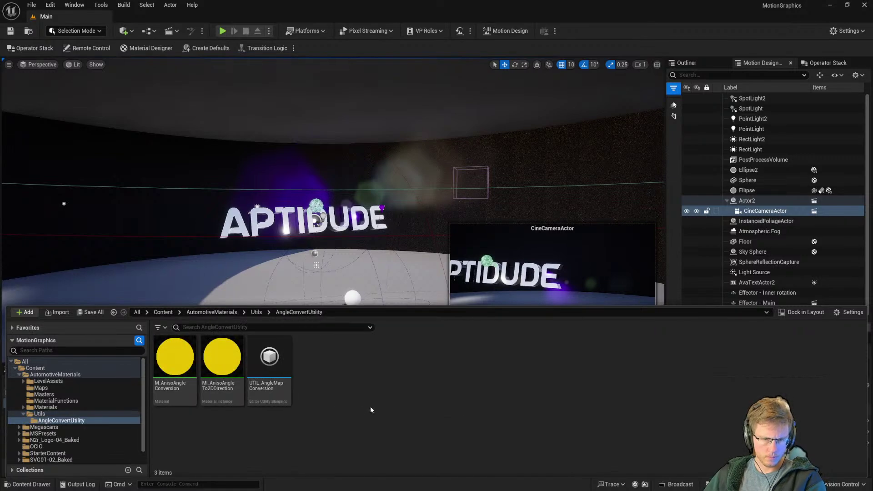
pyautogui.click(257, 314)
pyautogui.click(213, 313)
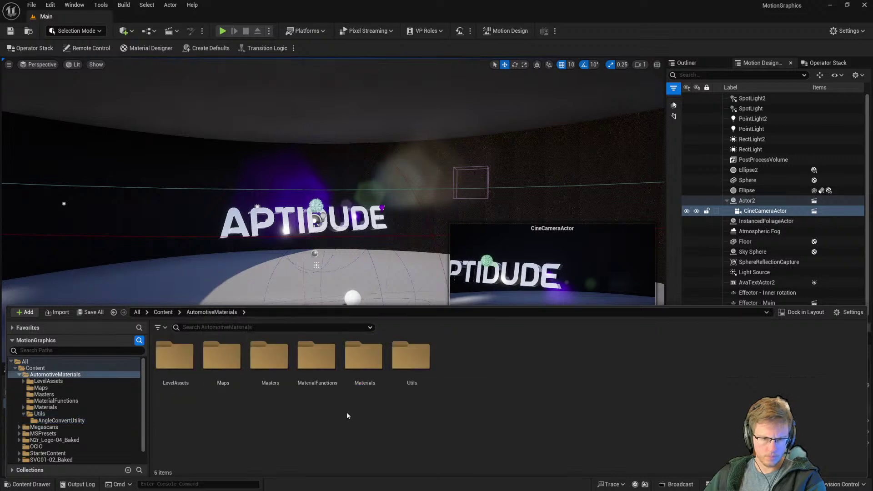
# Step: Place the SM_SkyFloor mesh from the LevelAssets Architecture folder into the level
pyautogui.doubleClick(186, 358)
pyautogui.doubleClick(180, 360)
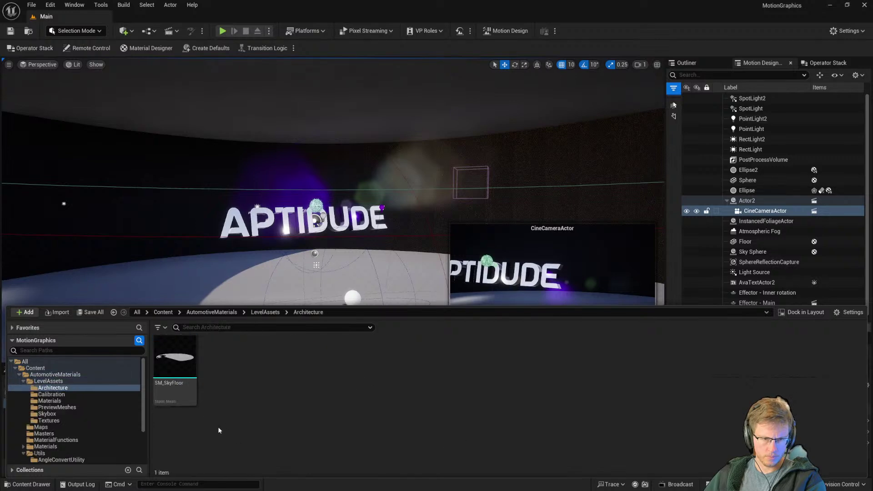
pyautogui.click(172, 360)
pyautogui.moveTo(180, 367); pyautogui.dragTo(264, 299)
# Step: Try raising the placed SM_SkyFloor mesh vertically, and undo the move
pyautogui.moveTo(314, 254); pyautogui.dragTo(158, 269, button='right')
pyautogui.press('e')
pyautogui.press('w')
pyautogui.moveTo(389, 251); pyautogui.dragTo(391, 167)
pyautogui.hotkey('ctrl', 'z')
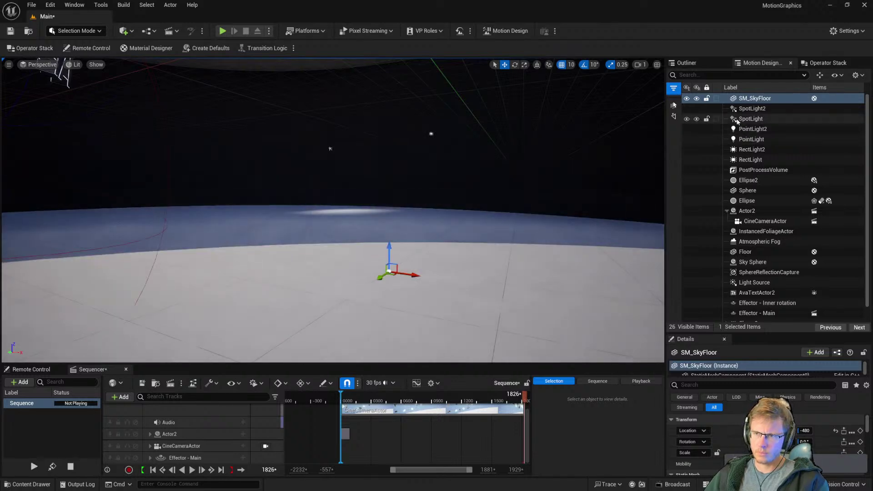
pyautogui.moveTo(523, 216); pyautogui.dragTo(126, 135, button='right')
# Step: Reopen the Content Drawer, check the Architecture folder again, and return to the LevelAssets folder
pyautogui.hotkey('ctrl', 'space')
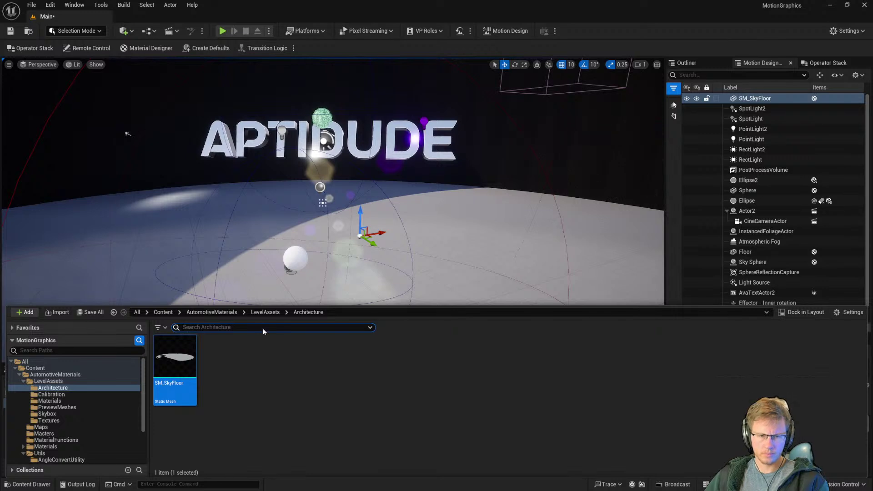
pyautogui.click(268, 313)
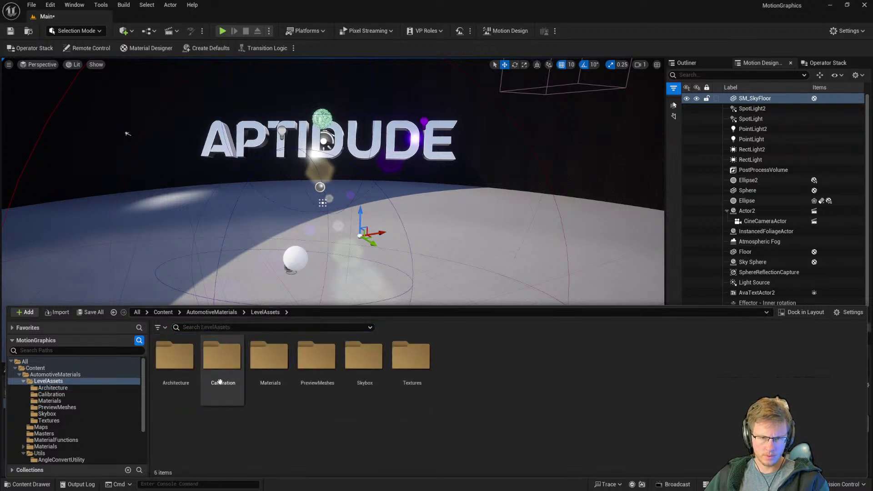
pyautogui.doubleClick(175, 369)
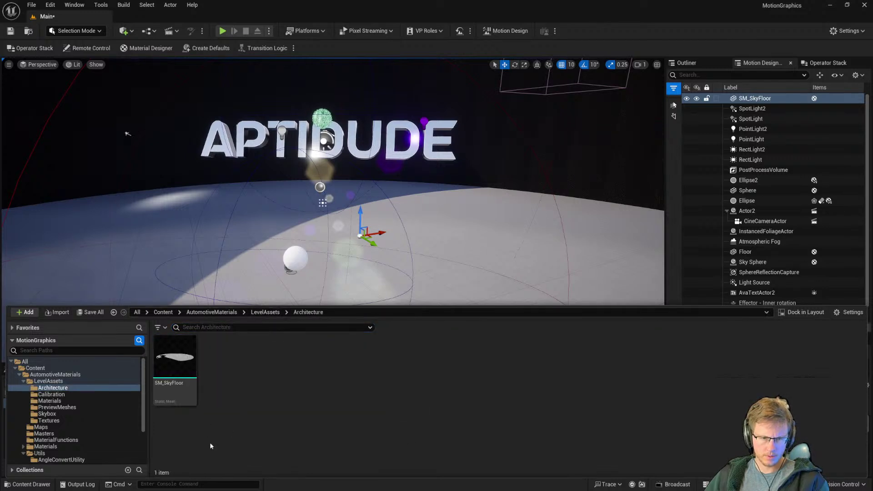
pyautogui.click(49, 382)
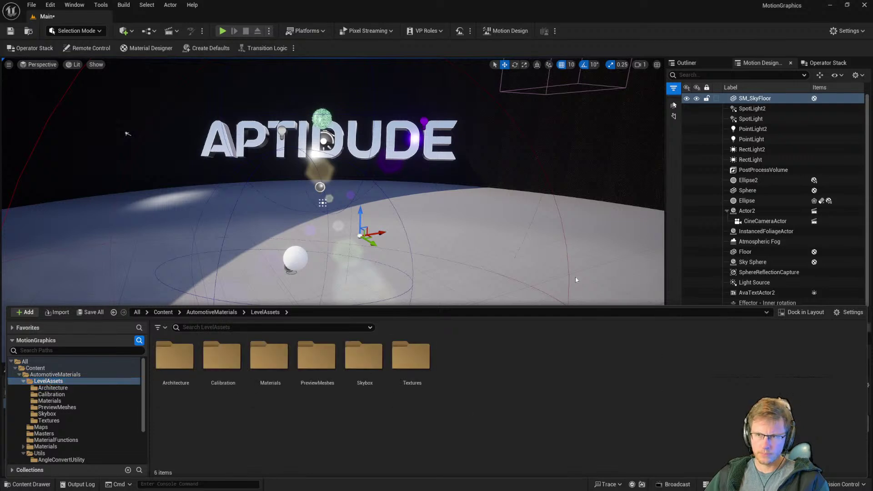
# Step: Save the current level and open Quixel Bridge
pyautogui.click(11, 31)
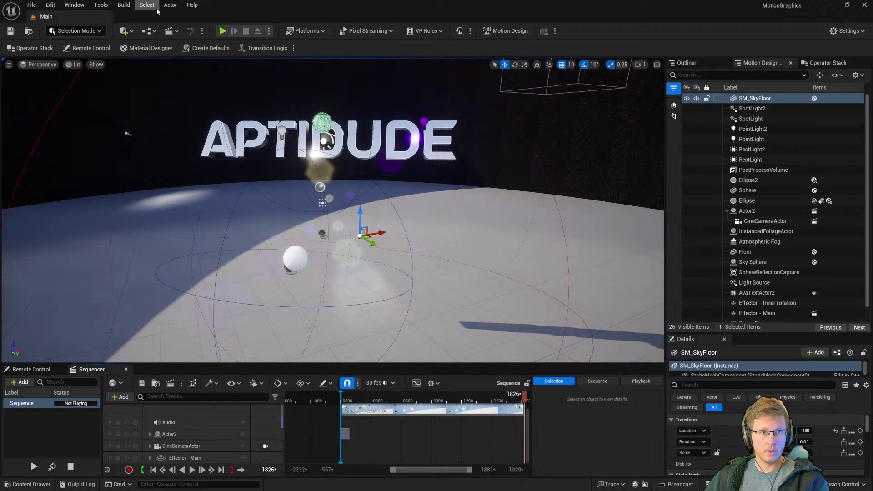
pyautogui.click(123, 5)
pyautogui.moveTo(101, 6)
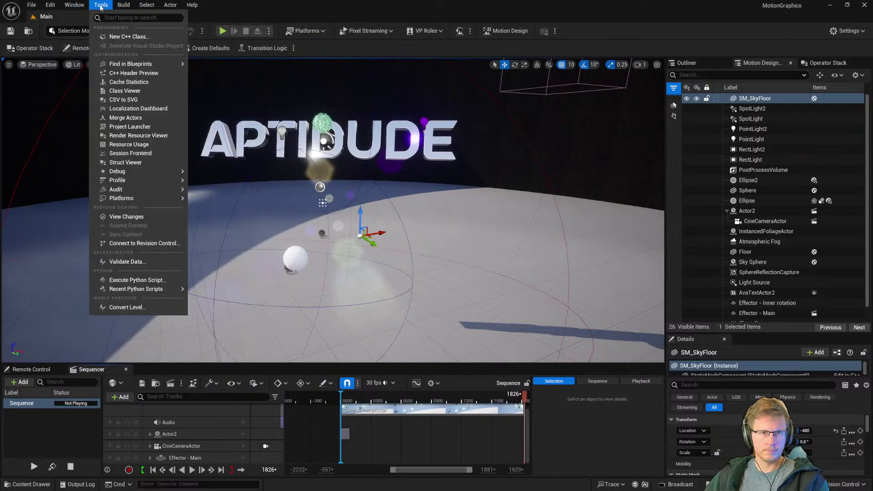
pyautogui.moveTo(50, 5)
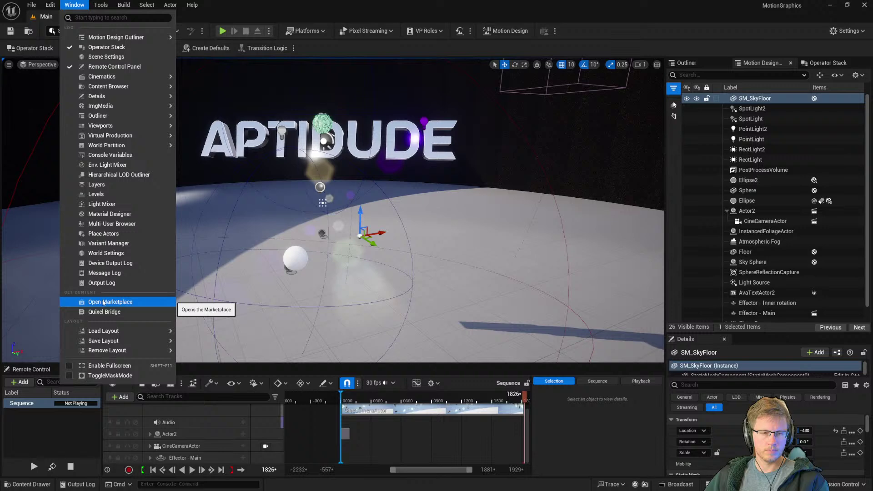
pyautogui.click(108, 313)
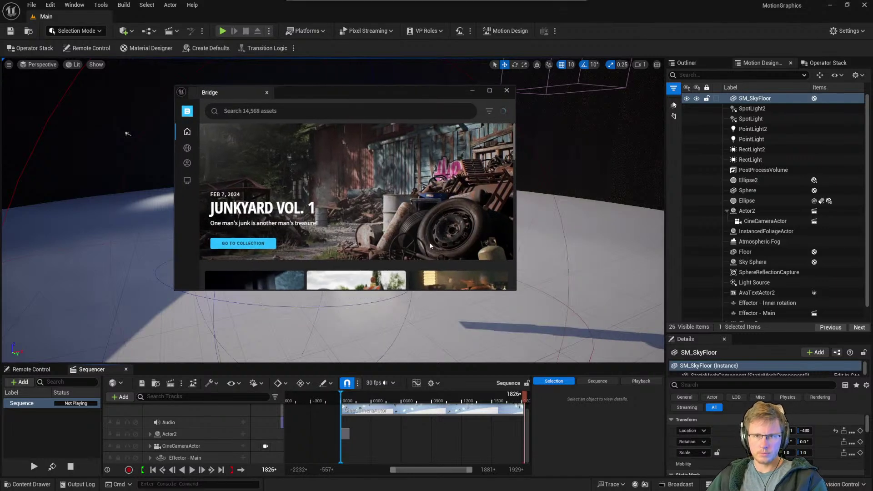
# Step: Reposition and enlarge the Bridge window, and look through the 3D Assets category
pyautogui.moveTo(440, 92); pyautogui.dragTo(595, 160)
pyautogui.moveTo(330, 154); pyautogui.dragTo(80, 61)
pyautogui.click(107, 127)
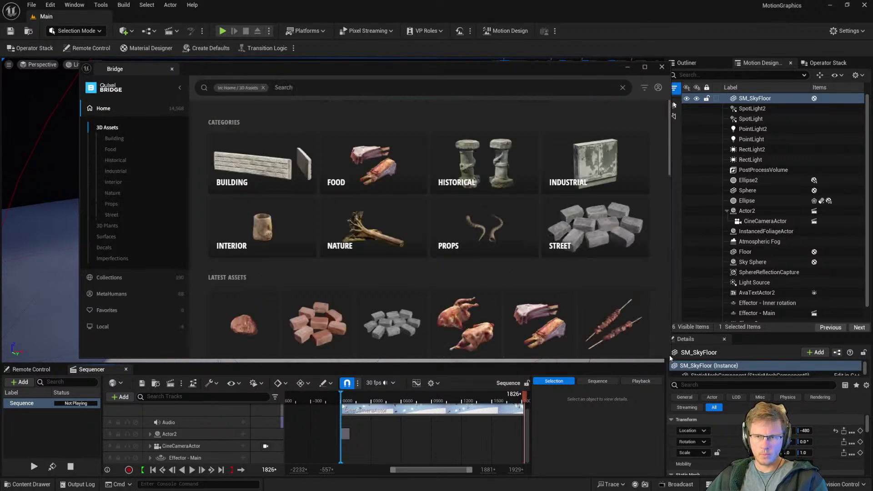
pyautogui.scroll(-6, 359, 249)
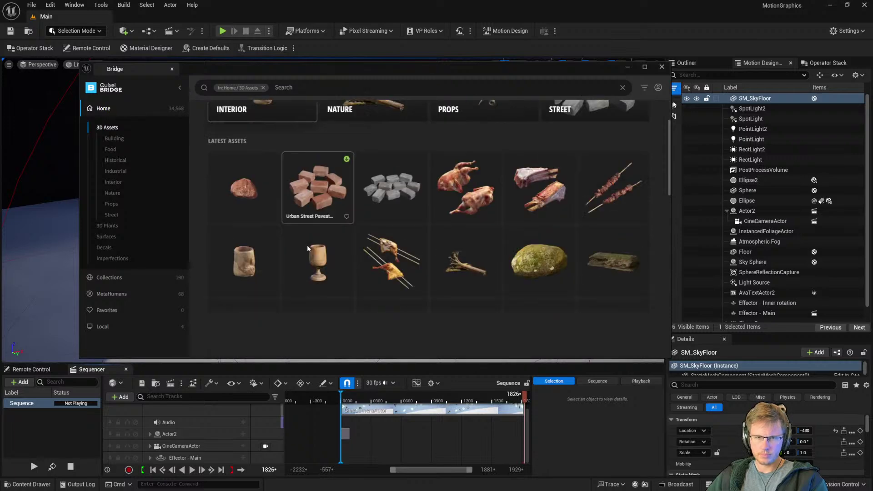
pyautogui.scroll(-3, 391, 254)
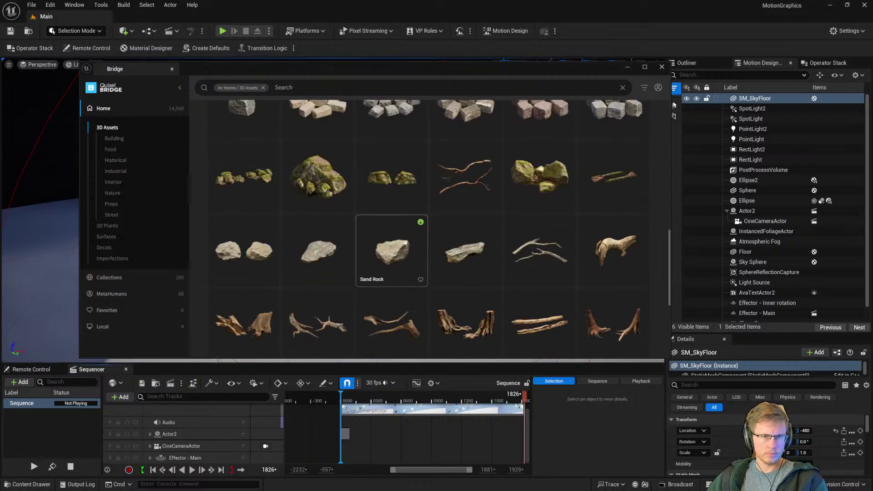
pyautogui.scroll(-10, 509, 282)
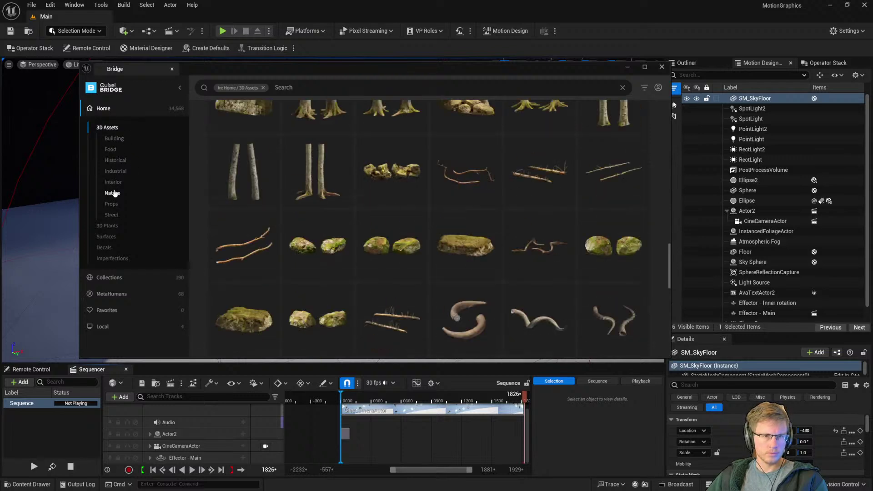
# Step: Look through the Props category of the 3D assets for a suitable scene object
pyautogui.click(112, 205)
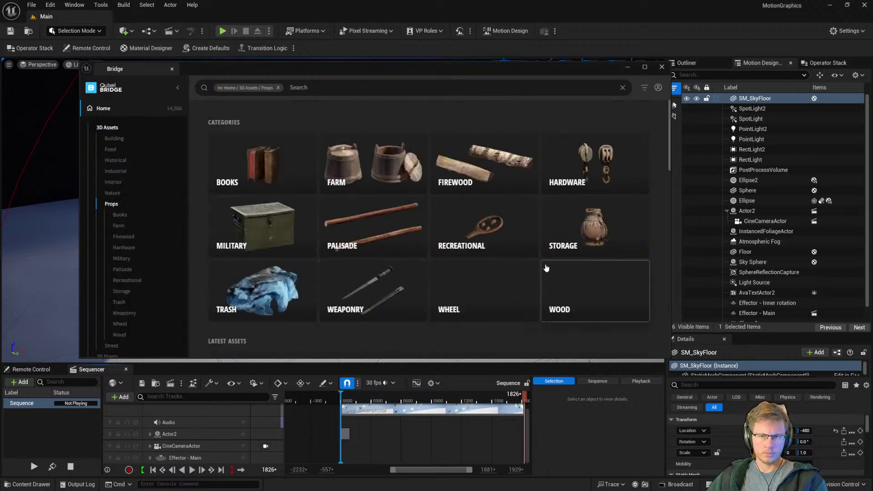
pyautogui.scroll(-5, 583, 268)
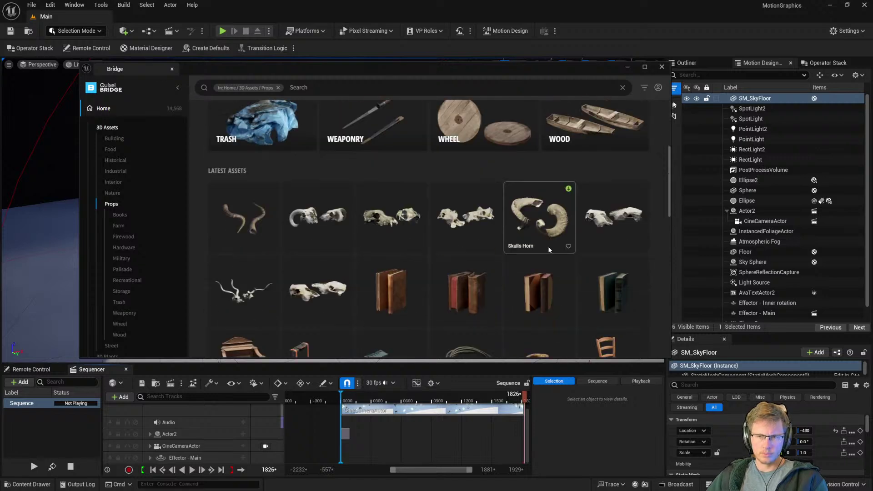
pyautogui.scroll(-10, 610, 264)
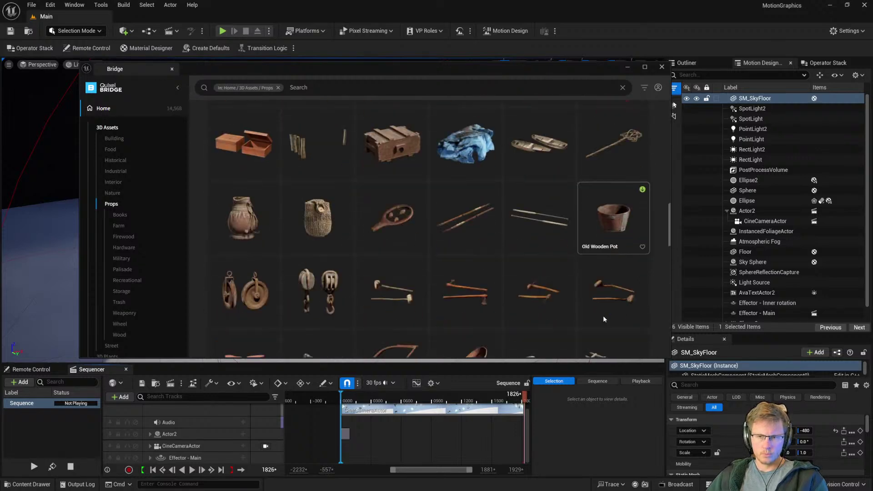
pyautogui.scroll(-10, 577, 262)
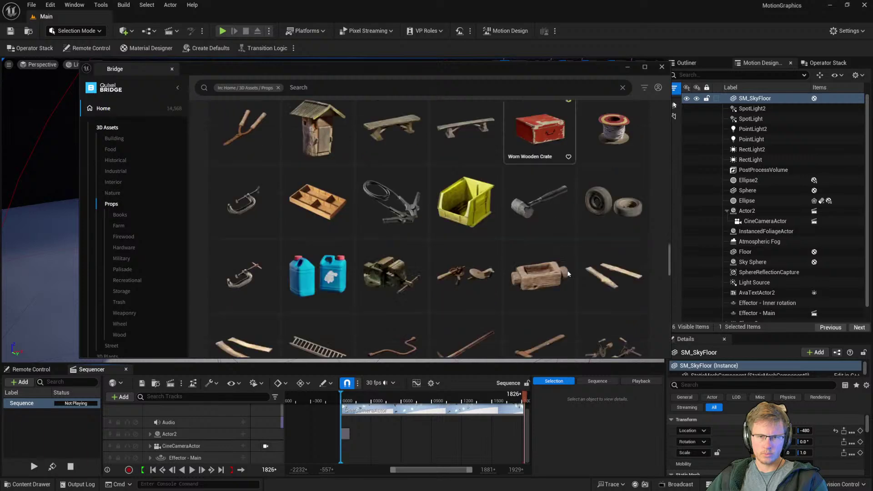
pyautogui.scroll(-5, 557, 252)
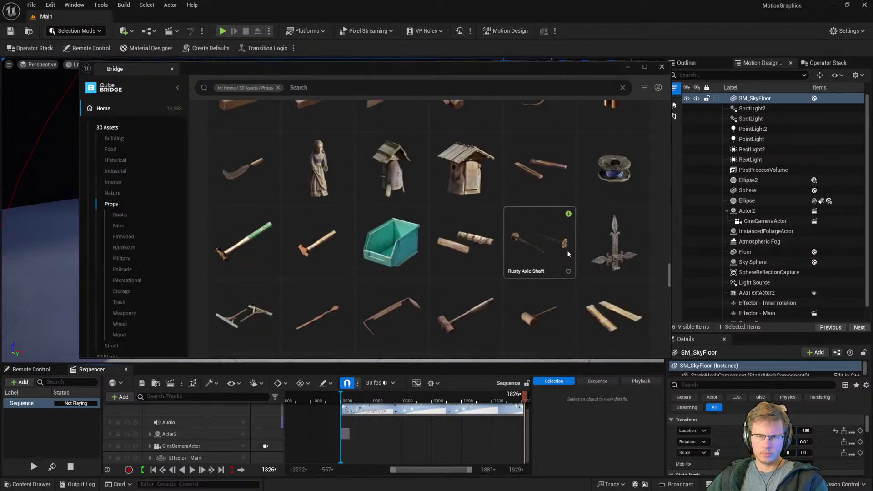
pyautogui.scroll(-5, 566, 250)
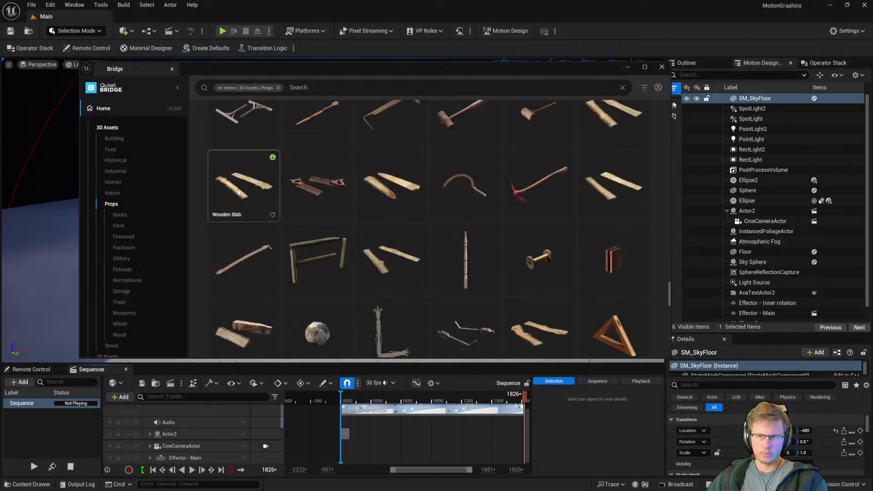
# Step: Look through the Industrial category of the 3D assets
pyautogui.click(115, 171)
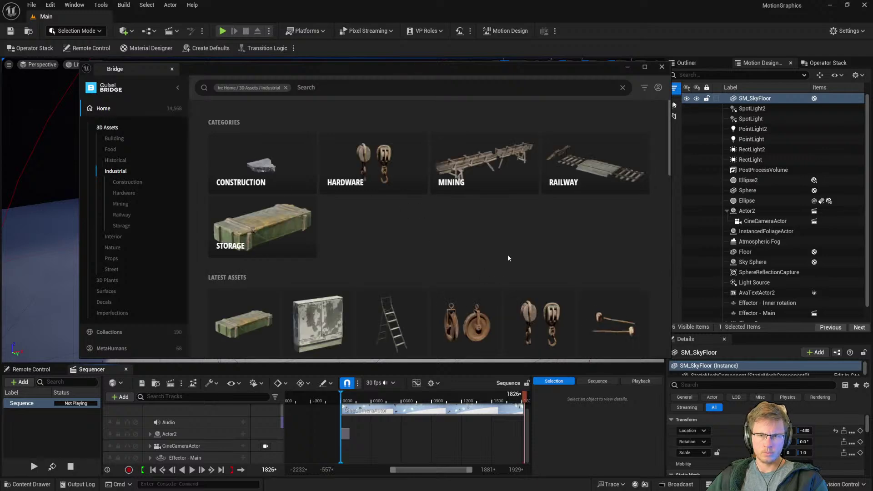
pyautogui.scroll(-15, 545, 259)
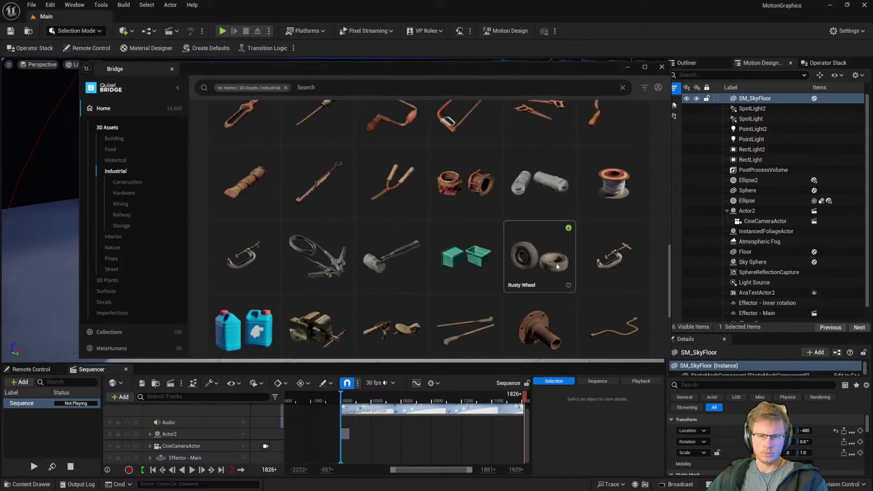
pyautogui.scroll(-10, 560, 268)
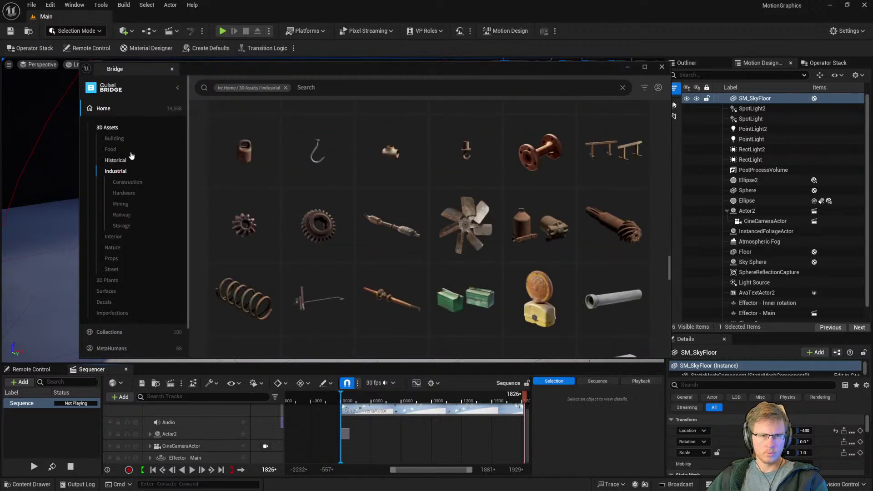
# Step: Look through the Building category of the 3D assets and close Bridge
pyautogui.click(113, 138)
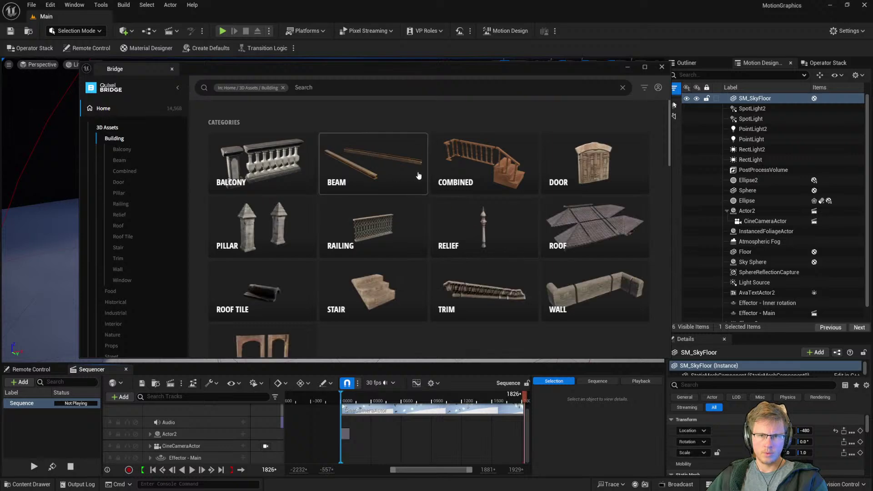
pyautogui.scroll(-7, 465, 203)
pyautogui.scroll(-10, 485, 216)
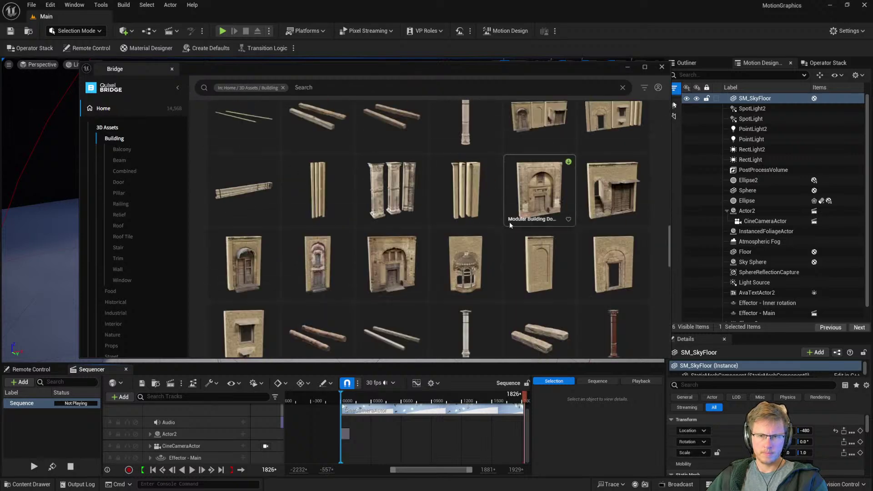
pyautogui.scroll(-5, 550, 226)
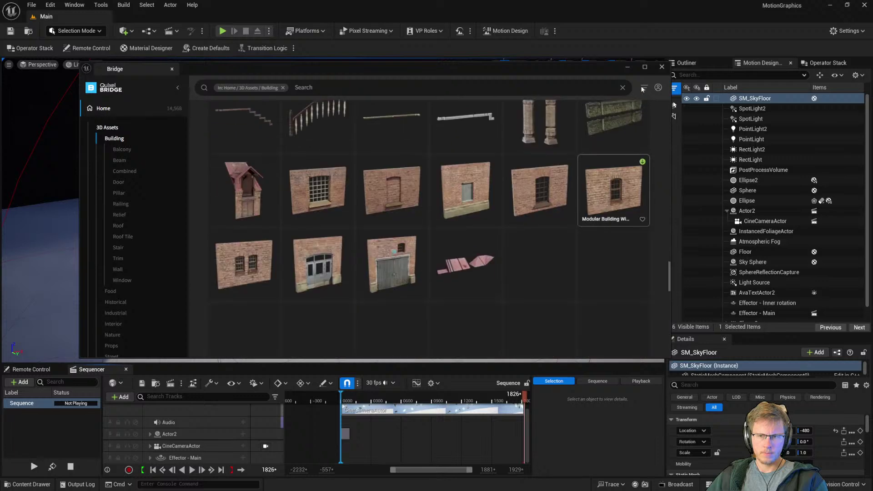
pyautogui.click(661, 68)
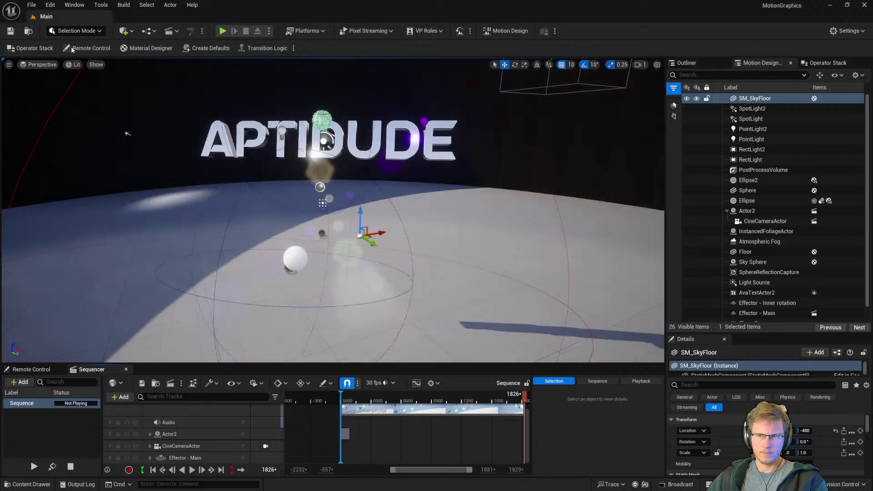
pyautogui.click(50, 5)
pyautogui.moveTo(74, 5)
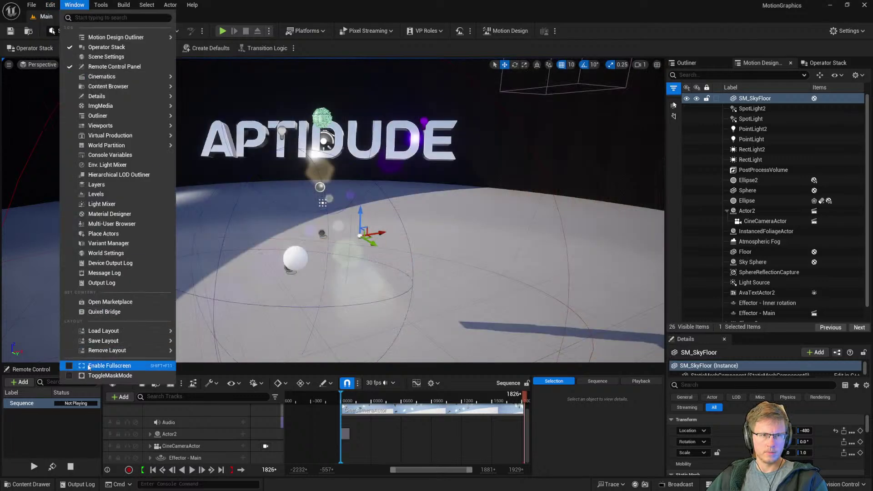
pyautogui.click(110, 311)
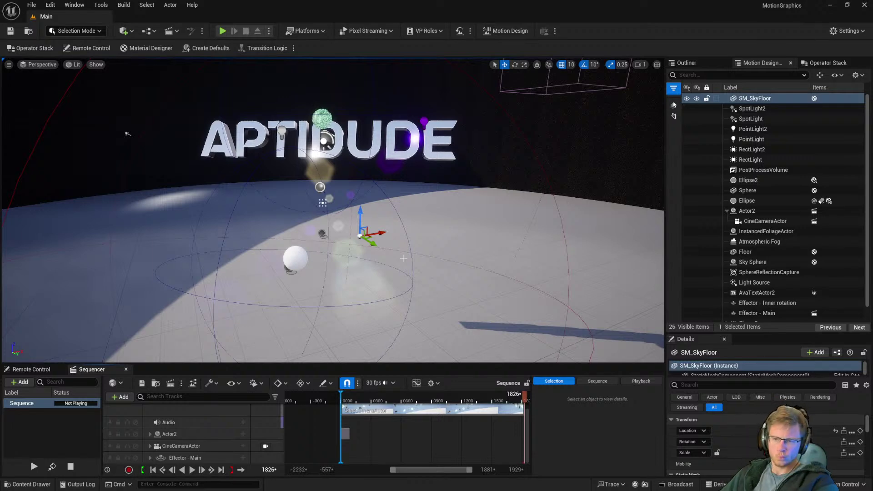
pyautogui.hotkey('alt', 'Tab')
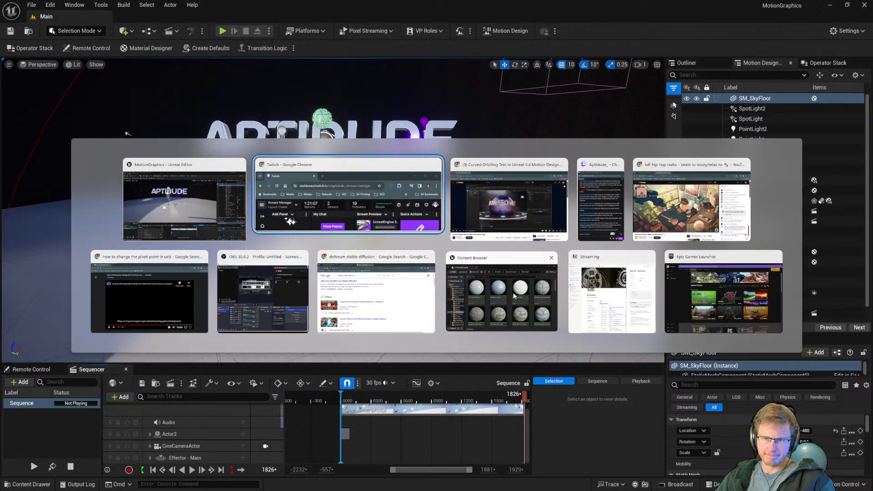
pyautogui.click(530, 293)
pyautogui.hotkey('alt', 'Tab')
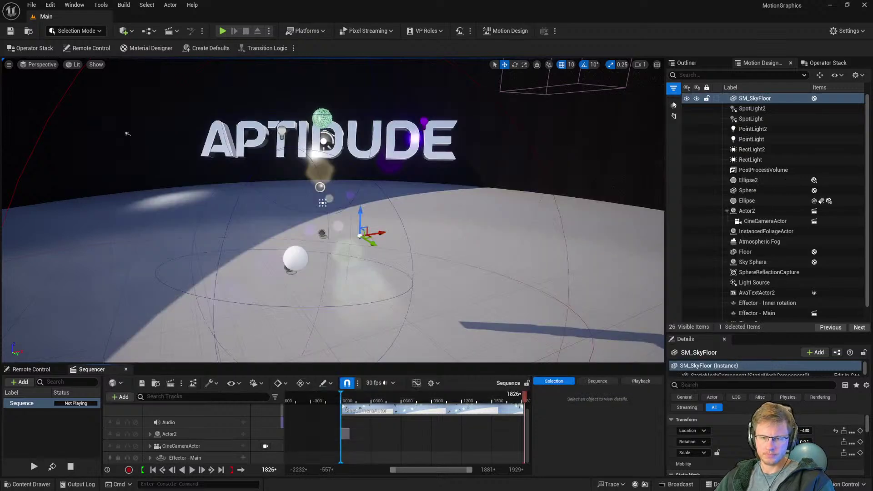
# Step: Switch to the Epic Games Launcher and show the Unreal Engine library
pyautogui.press('super')
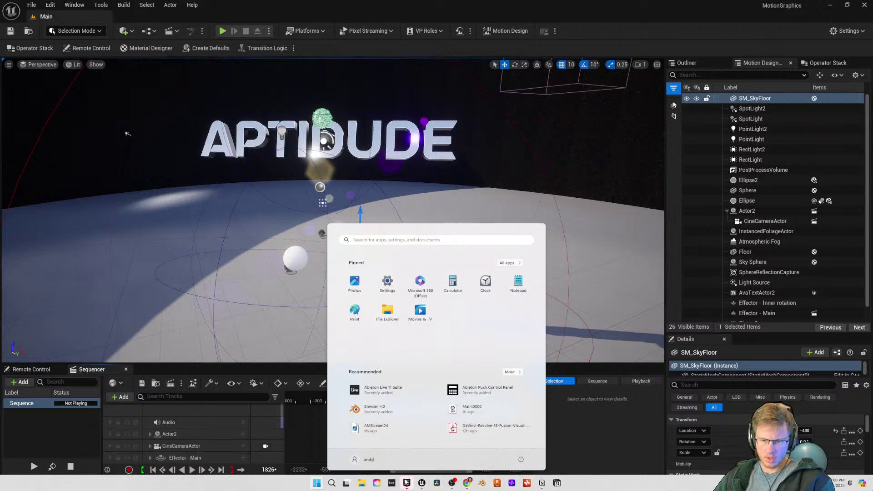
pyautogui.click(406, 482)
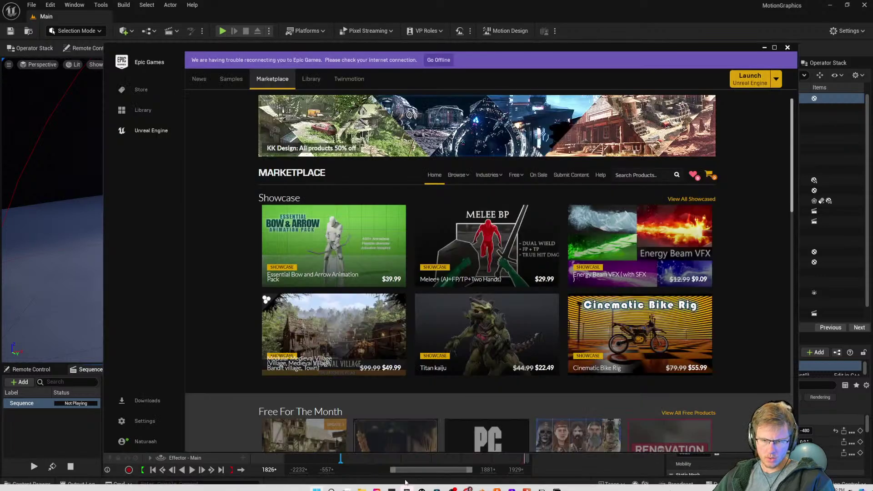
pyautogui.click(307, 81)
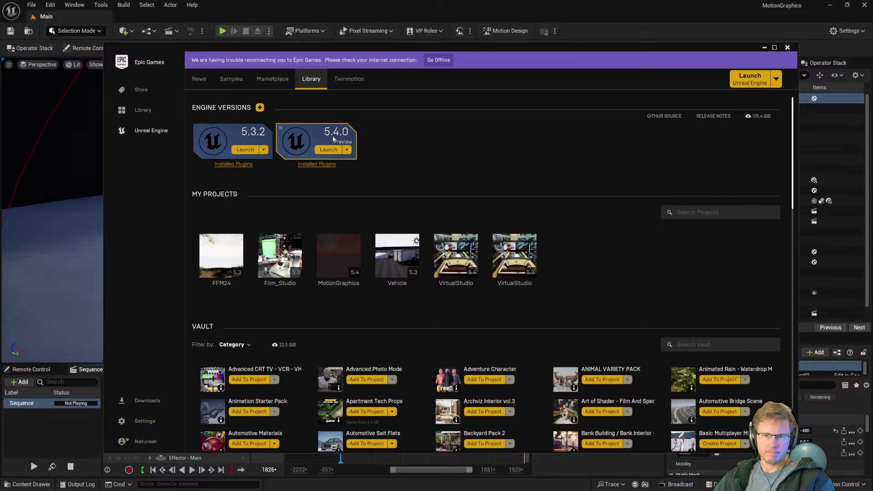
# Step: Look through the vault's asset packs for content suited to the motion graphics scene
pyautogui.scroll(-3, 505, 307)
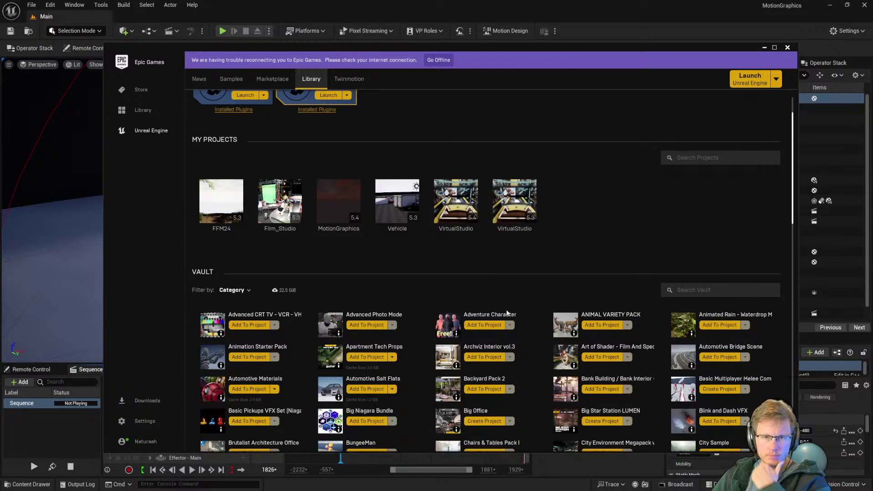
pyautogui.scroll(2, 434, 329)
pyautogui.scroll(-1, 421, 334)
pyautogui.scroll(-1, 259, 344)
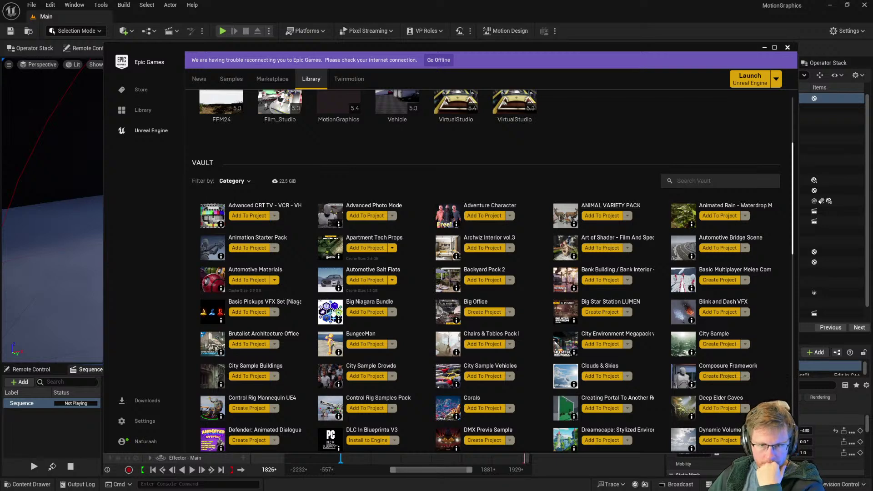
pyautogui.scroll(-3, 535, 297)
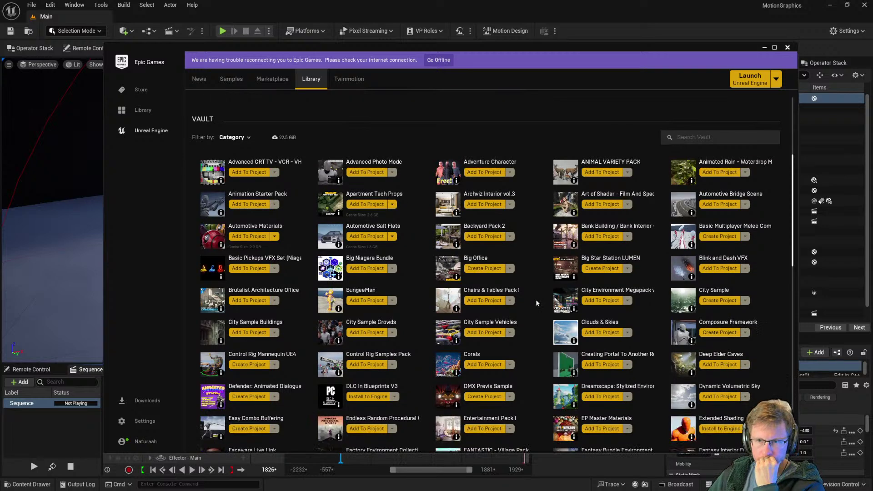
pyautogui.scroll(-1, 645, 265)
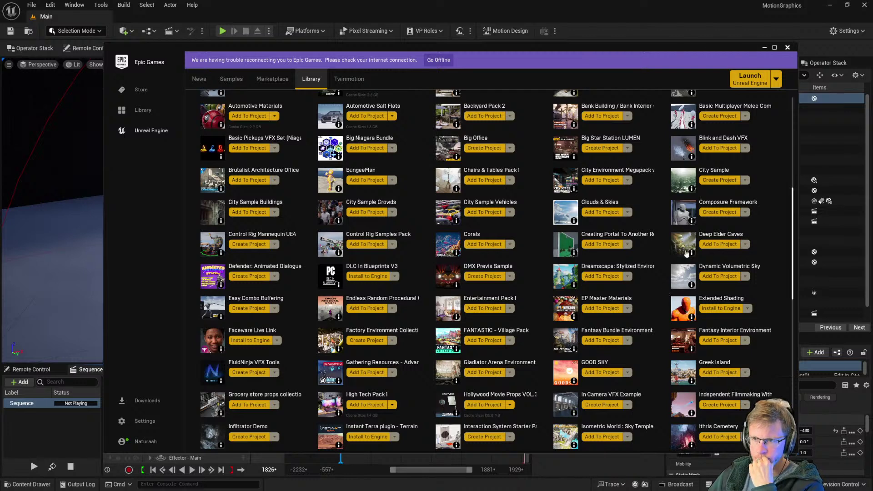
pyautogui.scroll(2, 729, 244)
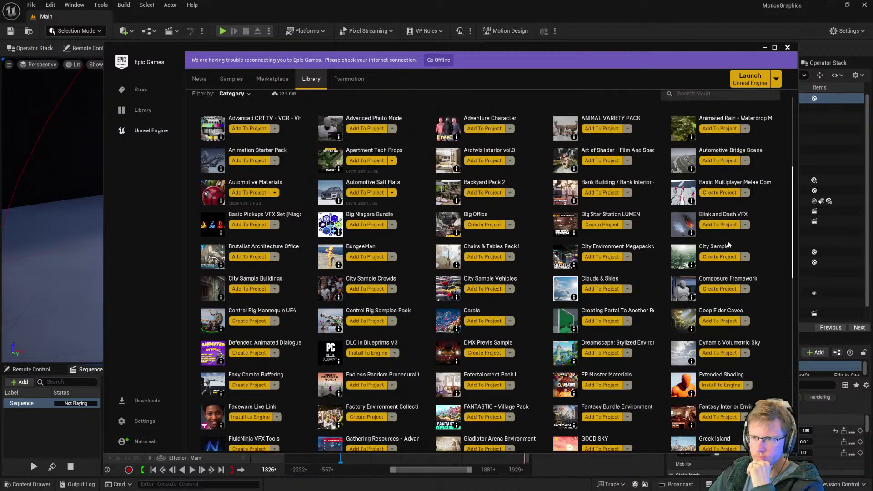
pyautogui.scroll(-6, 725, 244)
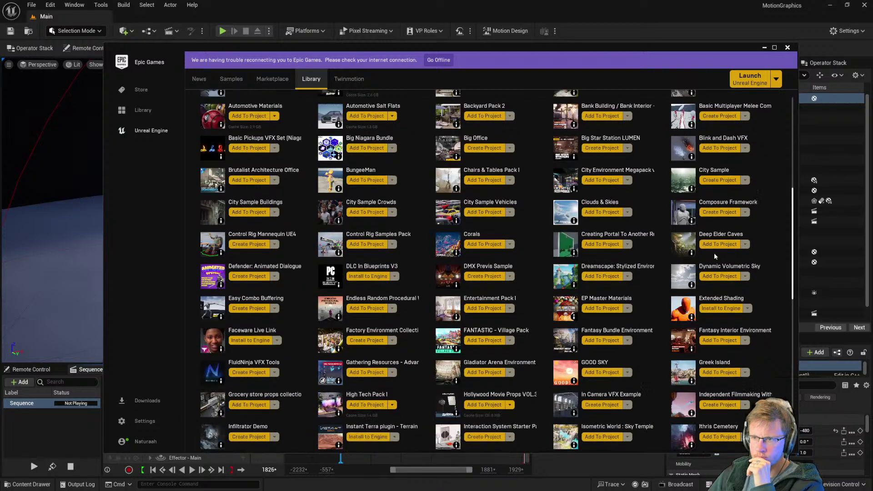
pyautogui.scroll(-5, 568, 345)
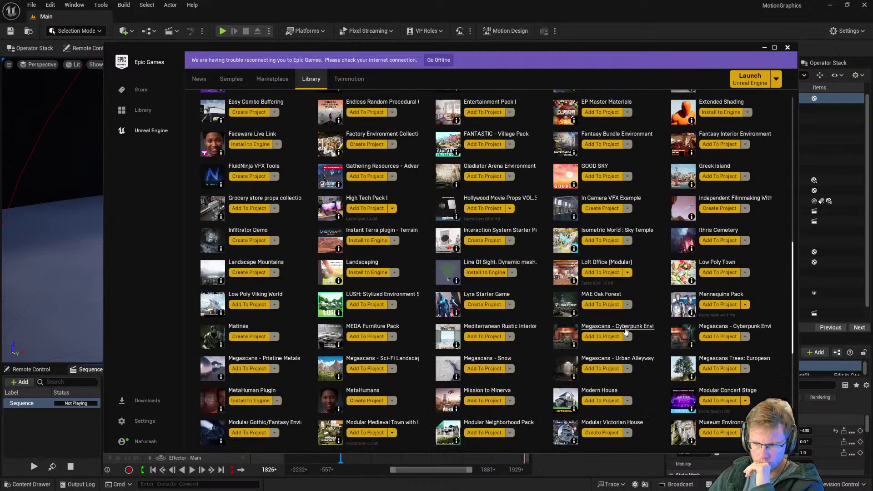
pyautogui.scroll(5, 509, 318)
pyautogui.scroll(12, 491, 278)
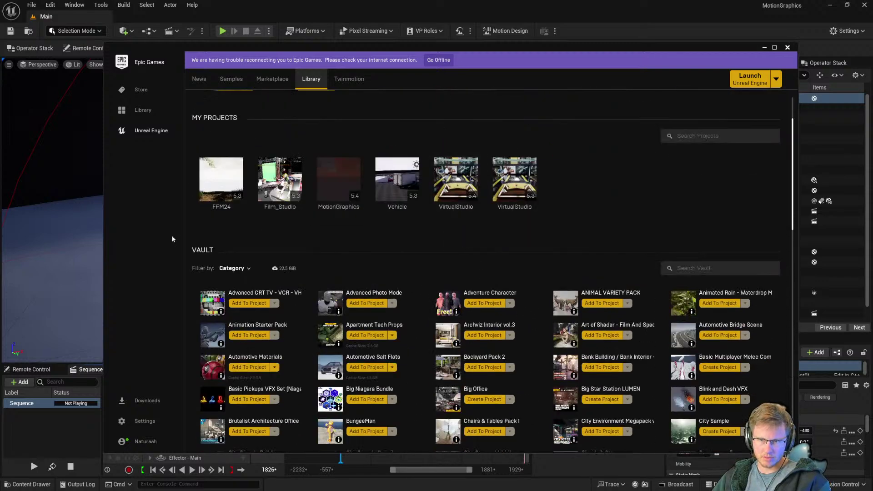
# Step: Return to the Unreal editor and bring up File Explorer
pyautogui.click(323, 7)
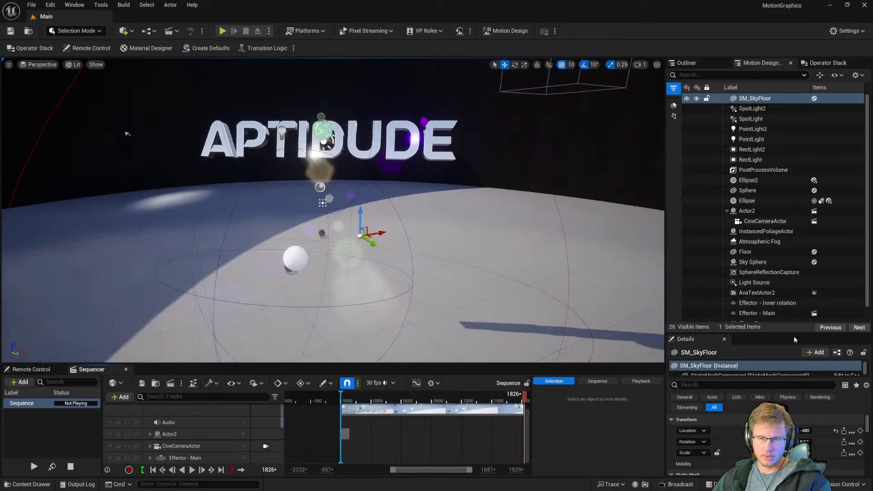
pyautogui.press('super')
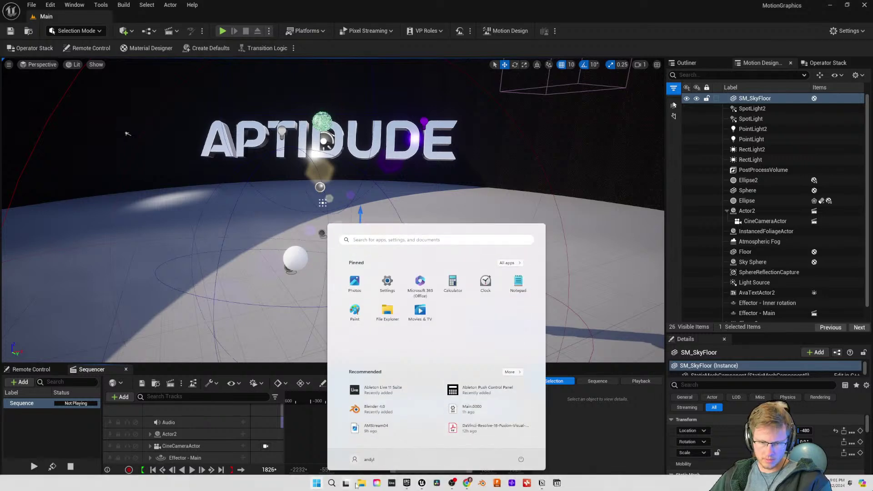
pyautogui.click(360, 483)
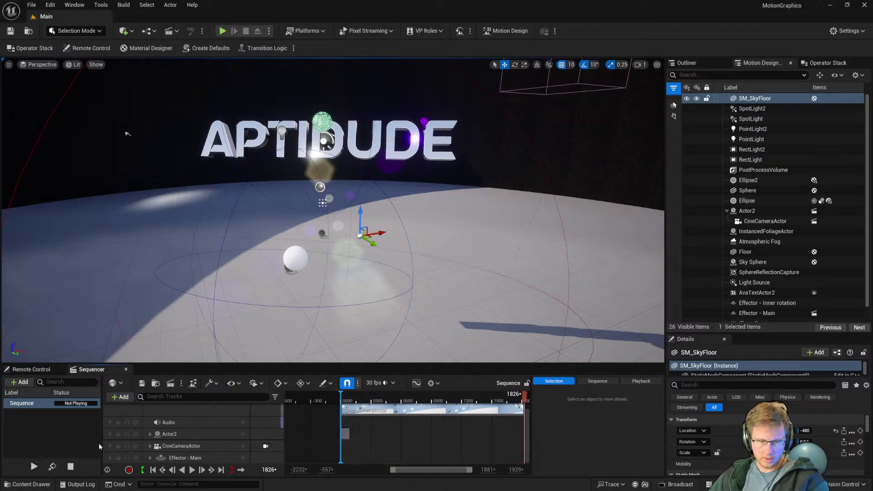
# Step: Reveal the AutomotiveMaterials Utils folder of the project content in File Explorer
pyautogui.hotkey('ctrl', 'space')
pyautogui.rightClick(249, 412)
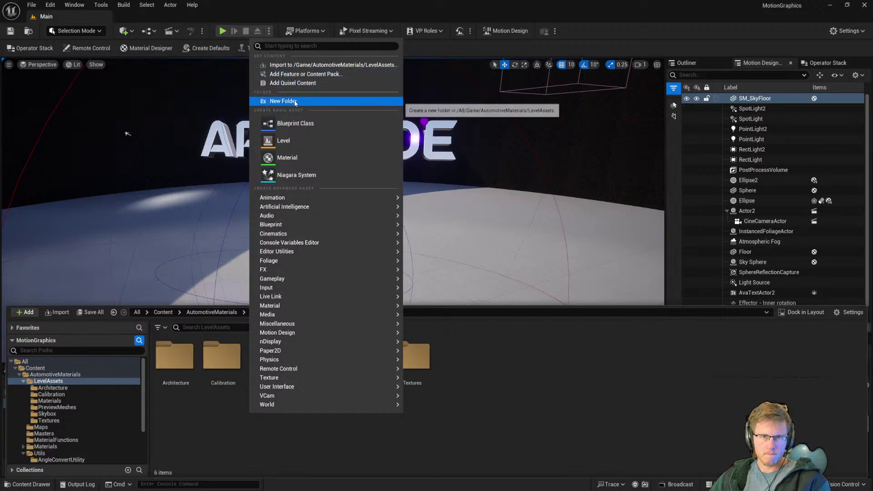
pyautogui.click(194, 426)
pyautogui.click(55, 375)
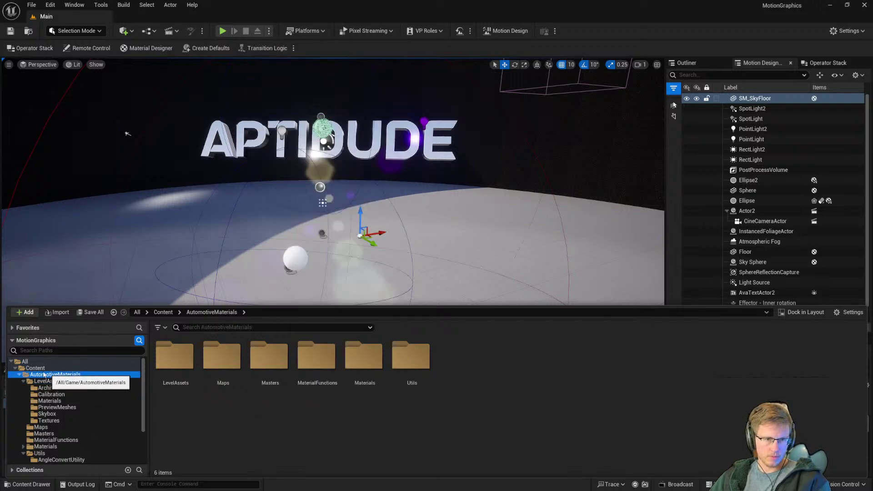
pyautogui.rightClick(406, 359)
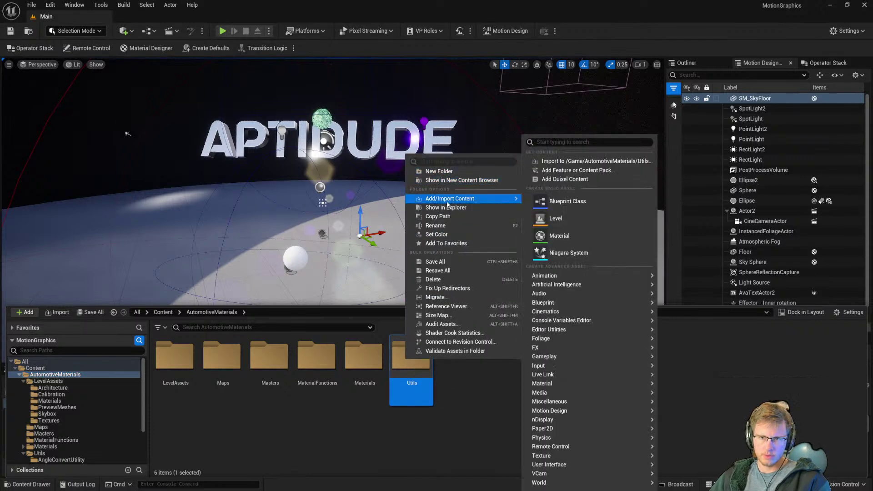
pyautogui.click(448, 208)
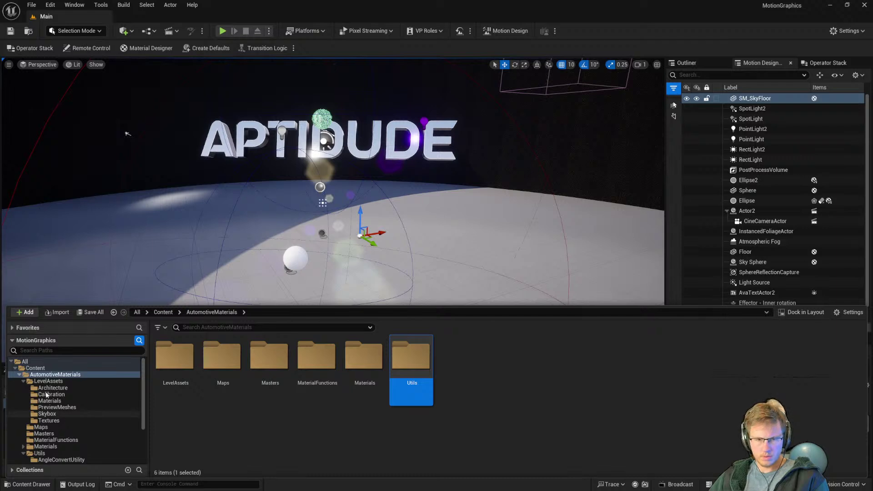
# Step: Collapse AutomotiveMaterials and check the Materials and Meshes folders of the VirtualProductionKit content
pyautogui.click(19, 374)
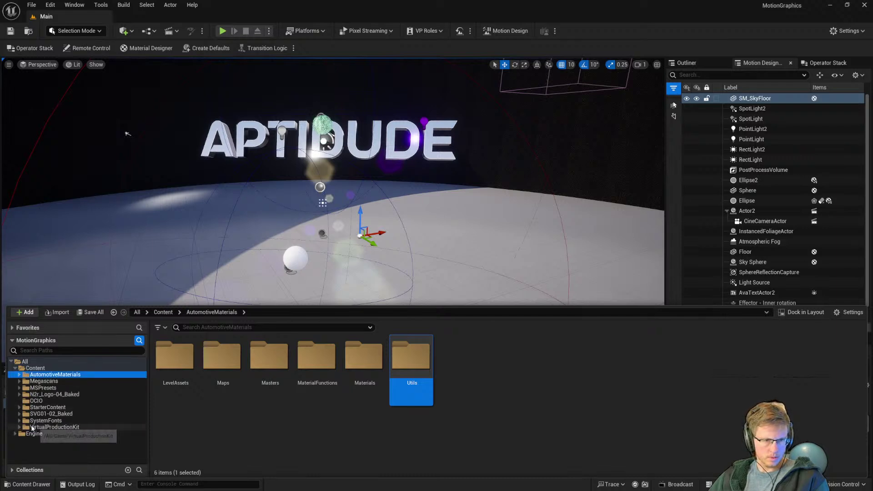
pyautogui.click(36, 427)
pyautogui.click(205, 381)
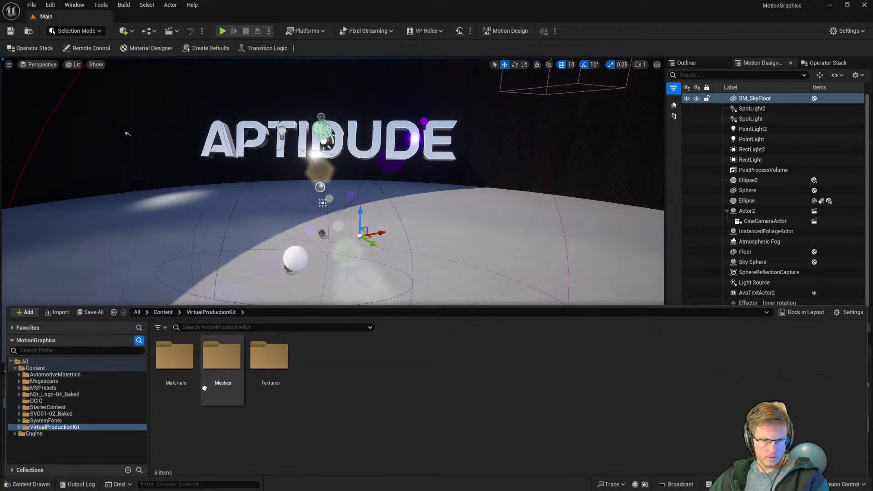
pyautogui.doubleClick(175, 357)
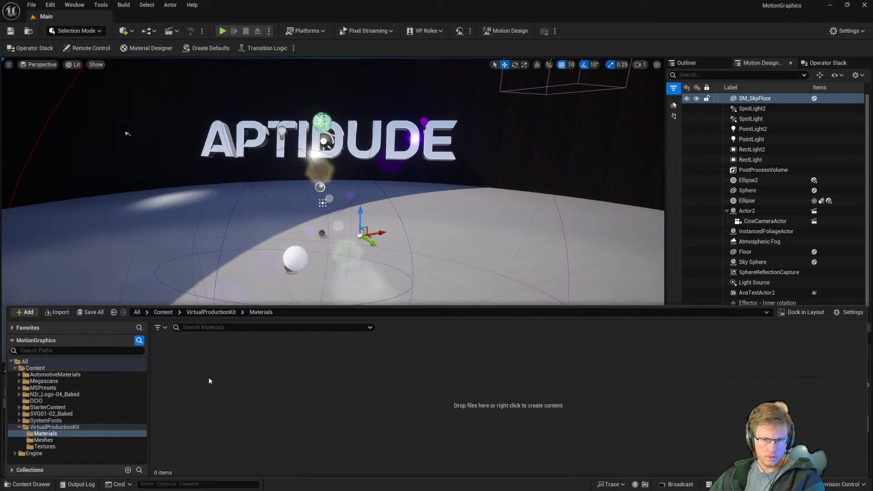
pyautogui.click(43, 439)
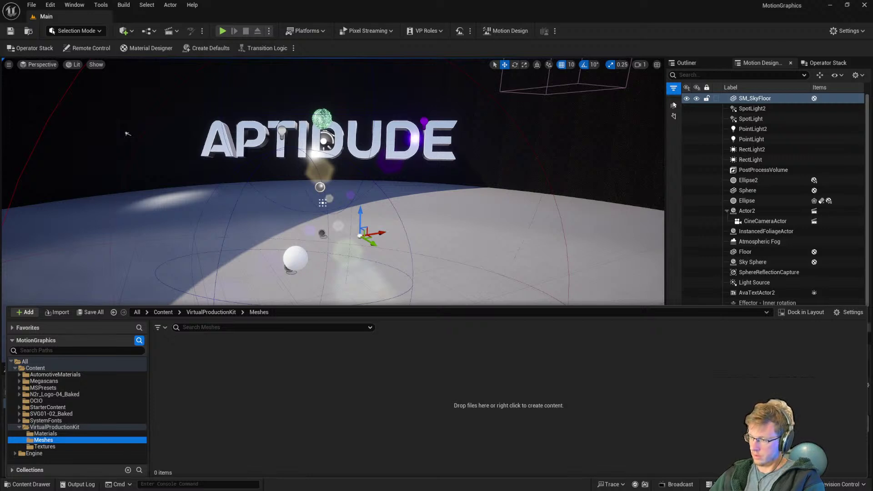
pyautogui.click(381, 399)
pyautogui.hotkey('ctrl', 'l')
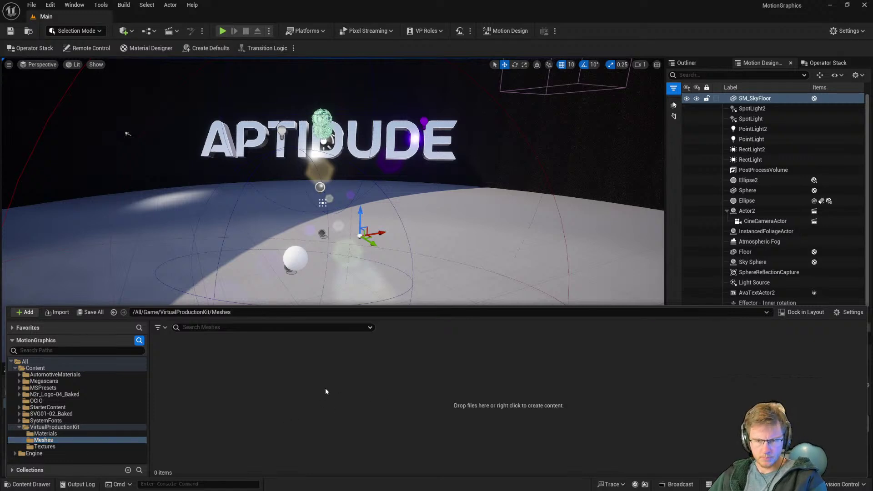
# Step: Recheck the VirtualProductionKit Meshes and Materials folders, and look over the content browser's view options
pyautogui.click(225, 395)
pyautogui.click(54, 427)
pyautogui.click(222, 359)
pyautogui.doubleClick(220, 367)
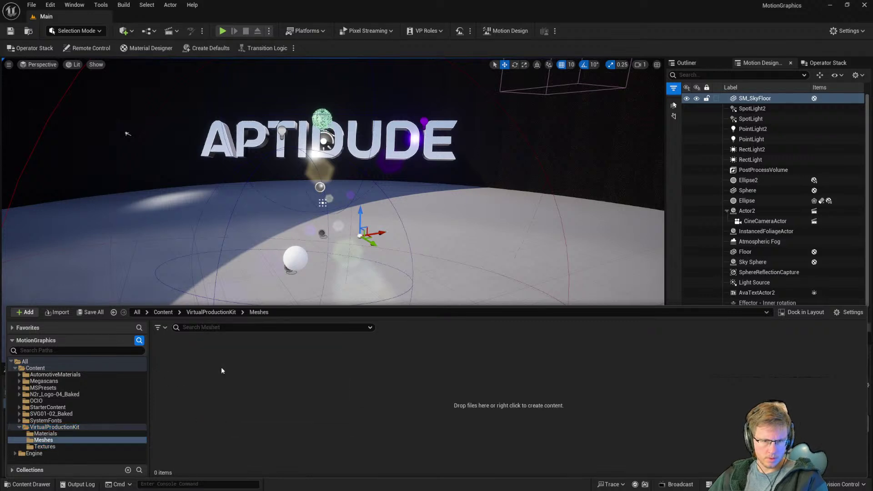
pyautogui.click(200, 312)
pyautogui.click(173, 361)
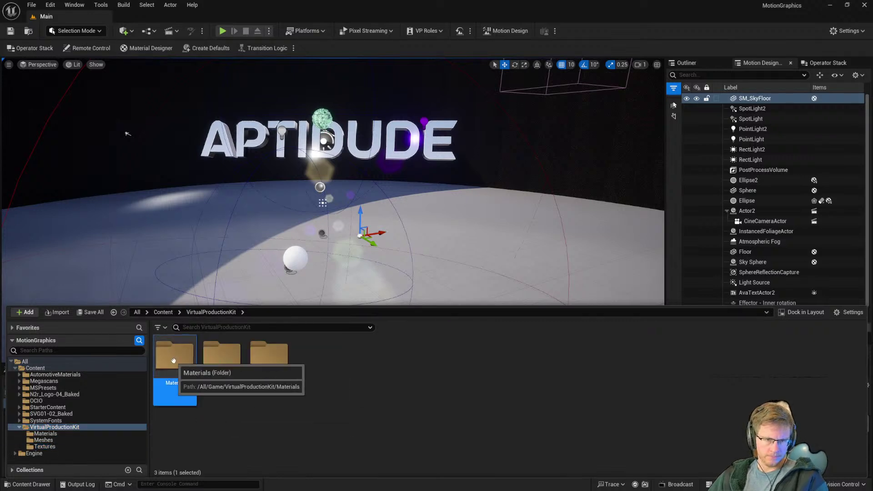
pyautogui.doubleClick(173, 360)
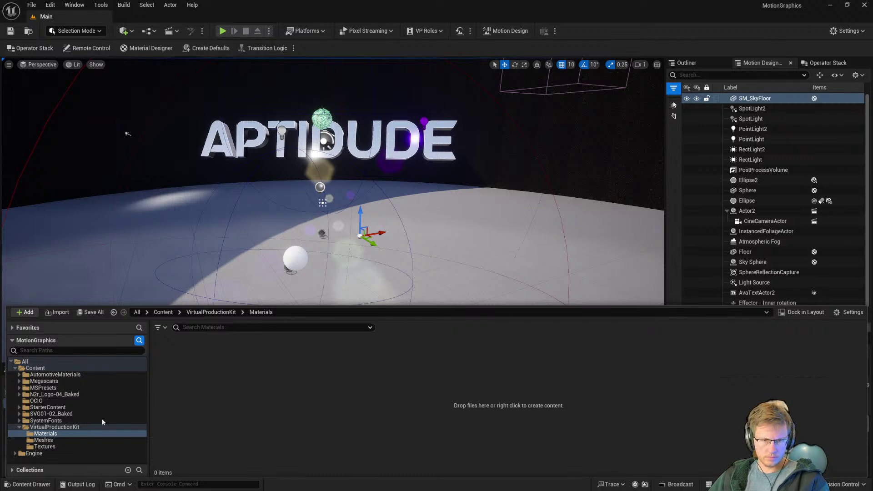
pyautogui.click(43, 440)
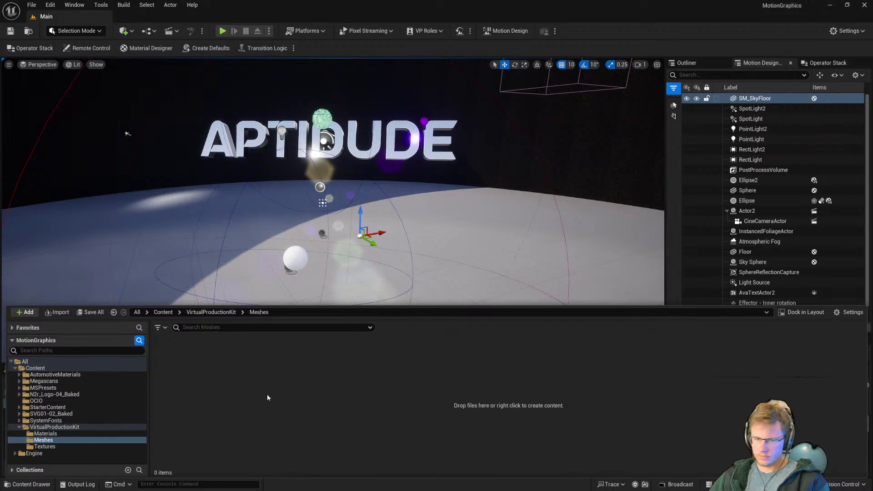
pyautogui.click(853, 312)
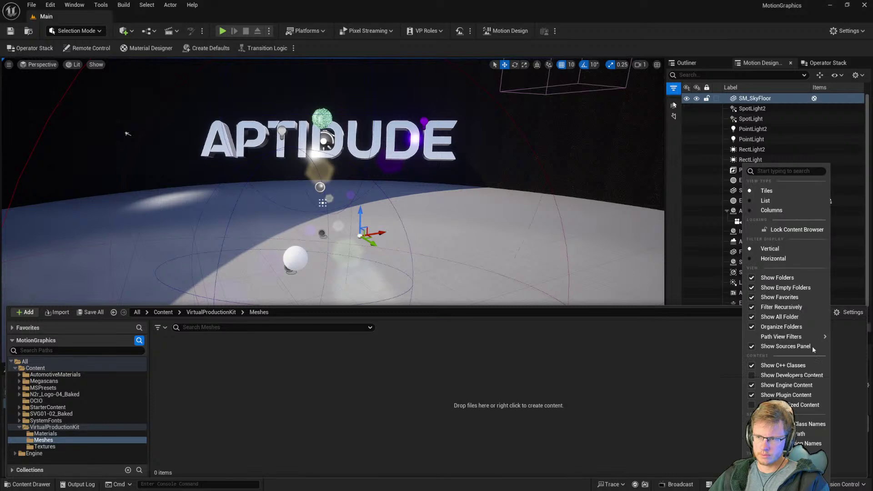
pyautogui.click(361, 402)
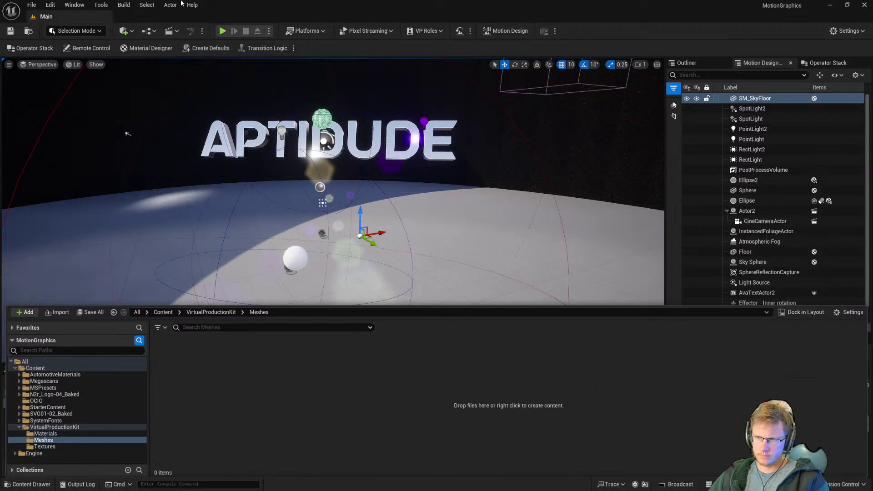
# Step: Close the editor, relaunch Unreal Engine 5.4.0 and reopen the MotionGraphics project
pyautogui.hotkey('ctrl', 'space')
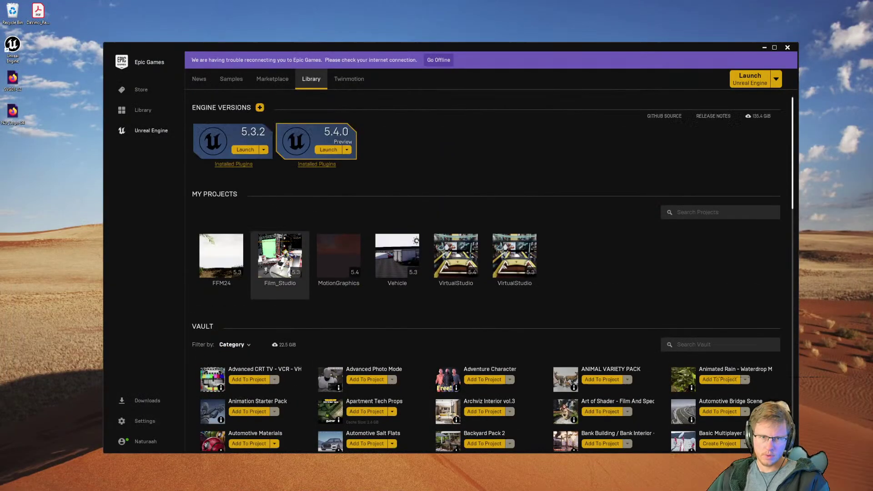
pyautogui.click(331, 152)
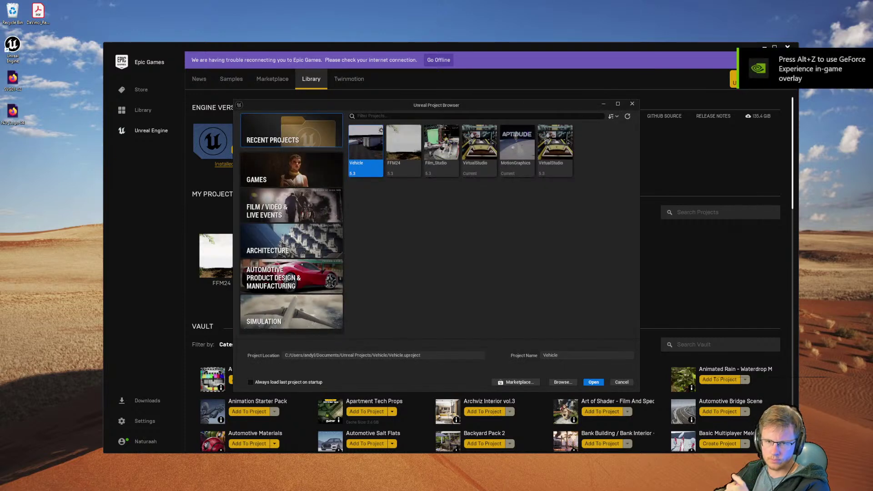
pyautogui.doubleClick(517, 145)
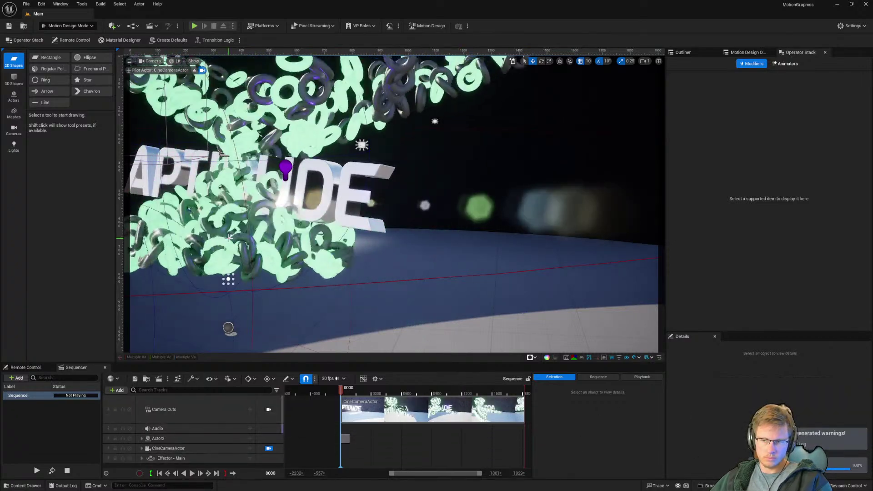
# Step: Browse to the Props folder in the VirtualProductionKit meshes and select the SM_CircleLight static mesh
pyautogui.hotkey('ctrl', 'space')
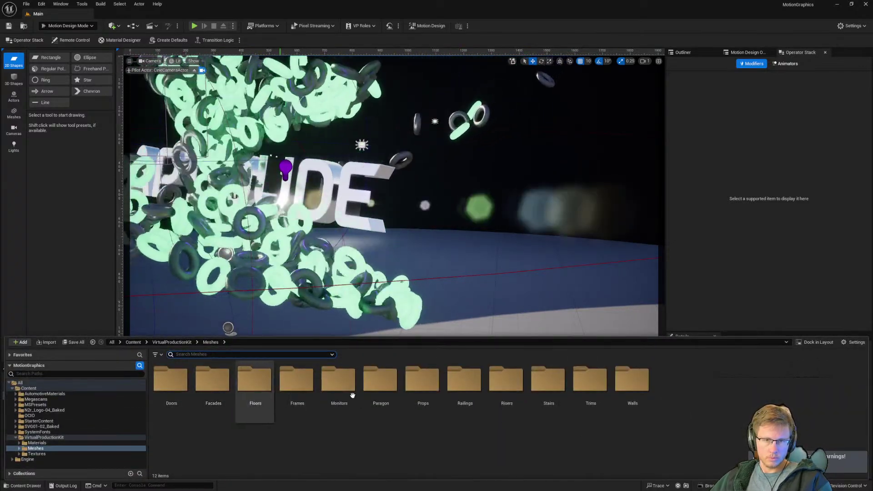
pyautogui.click(41, 449)
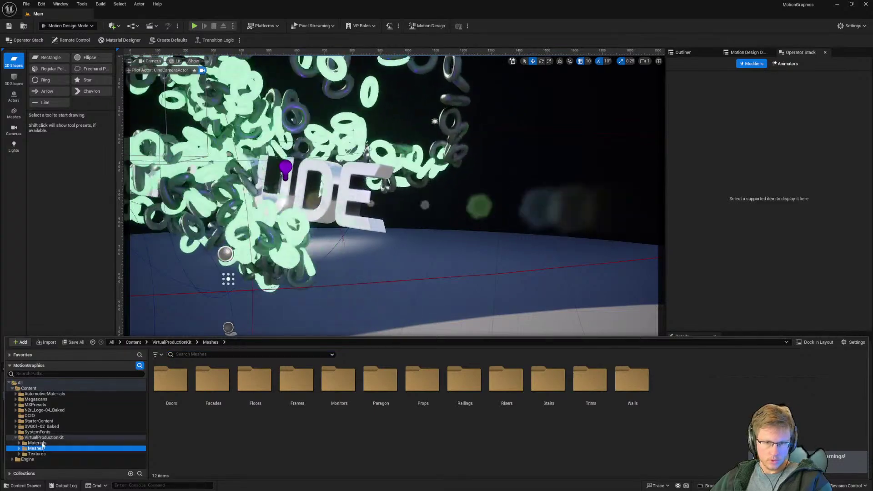
pyautogui.click(44, 437)
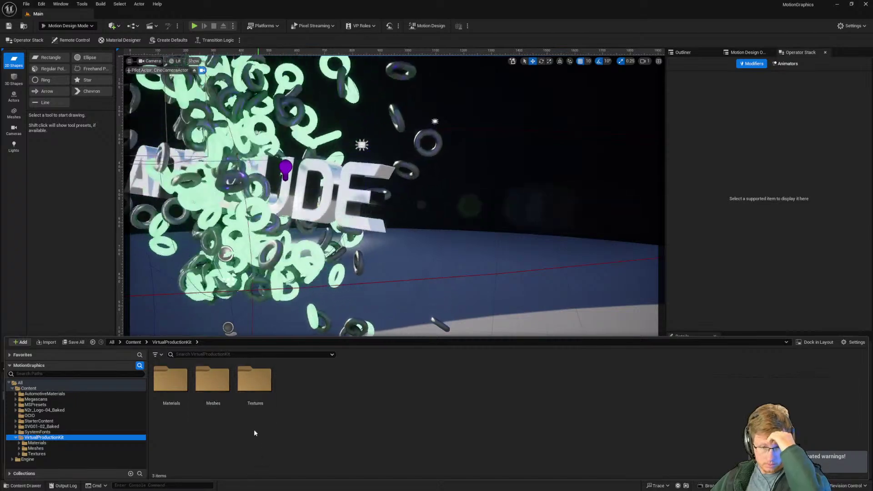
pyautogui.doubleClick(213, 380)
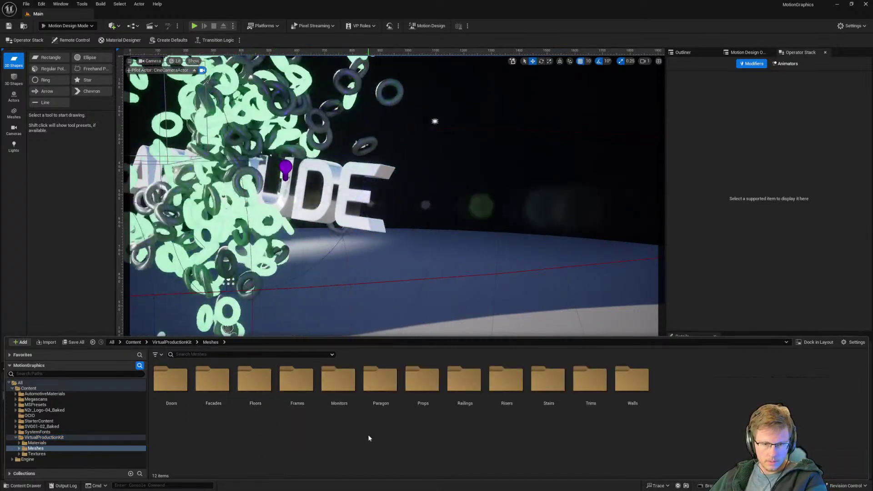
pyautogui.doubleClick(422, 380)
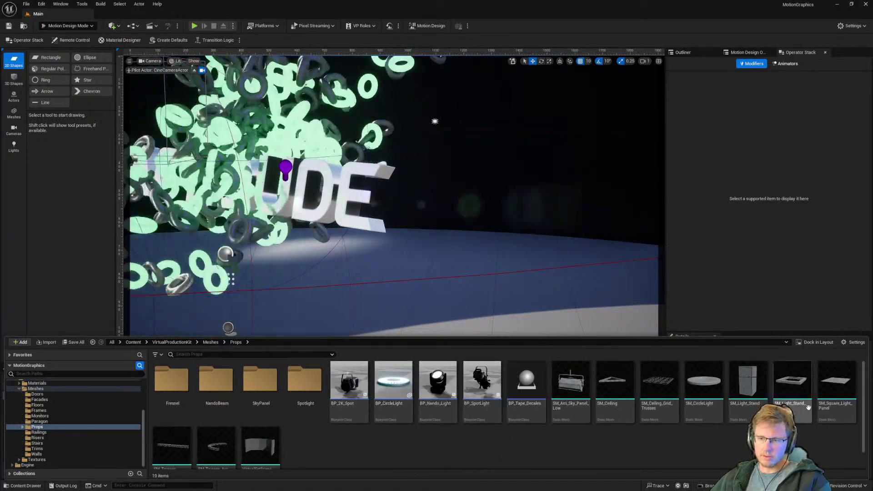
pyautogui.click(703, 386)
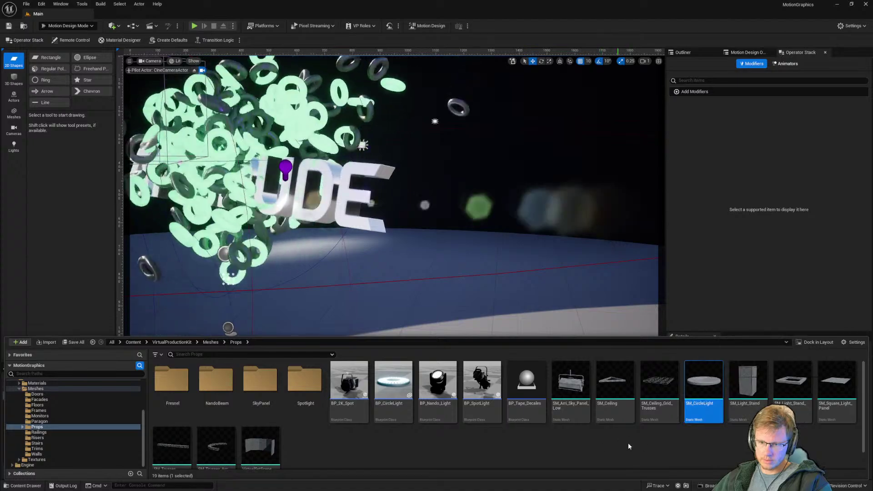
# Step: Place a BP_CircleLight blueprint from the Props folder on the stage floor in the scene
pyautogui.click(482, 384)
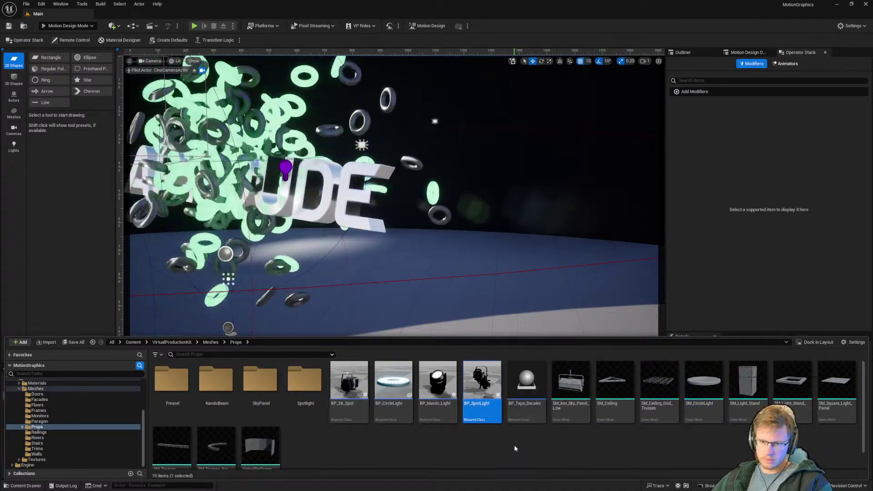
pyautogui.click(515, 449)
pyautogui.scroll(-2, 542, 439)
pyautogui.scroll(2, 540, 438)
pyautogui.click(398, 389)
pyautogui.moveTo(399, 389); pyautogui.dragTo(317, 272)
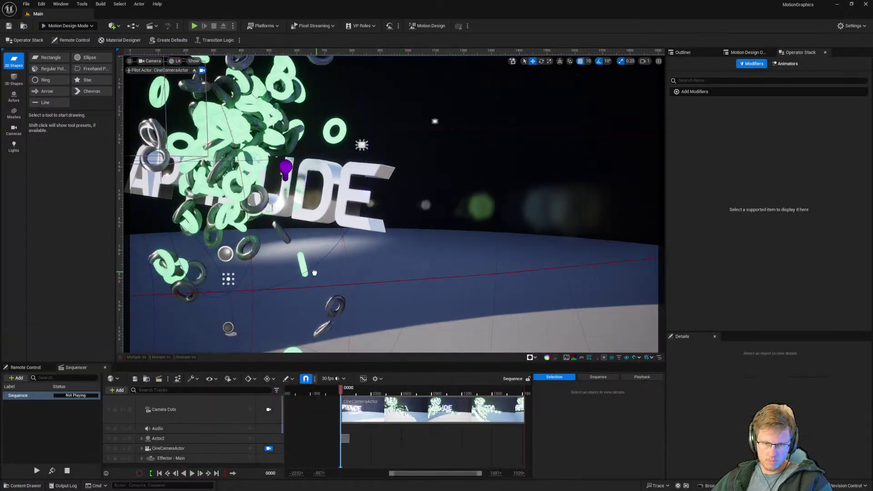
# Step: Raise the placed circle light above the stage floor and view it together with the APTIDUDE text
pyautogui.moveTo(277, 305); pyautogui.dragTo(278, 306)
pyautogui.press('d')
pyautogui.moveTo(370, 311); pyautogui.dragTo(353, 282, button='right')
pyautogui.moveTo(423, 257); pyautogui.dragTo(428, 216)
pyautogui.press('a')
pyautogui.moveTo(423, 260); pyautogui.dragTo(491, 350, button='right')
pyautogui.press('a')
pyautogui.press('q')
pyautogui.press('e')
pyautogui.press('s')
pyautogui.press('a')
pyautogui.press('d')
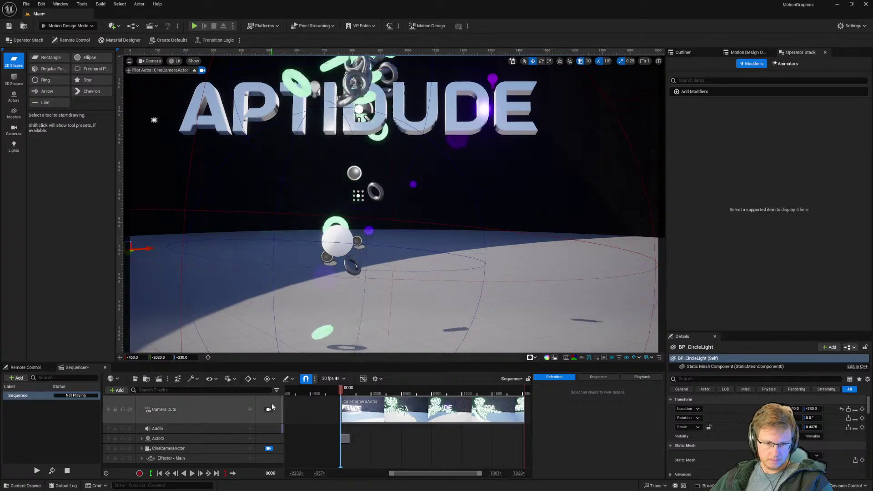
# Step: Play the sequence from the start and pause it at frame 0199 to check the shot
pyautogui.click(191, 473)
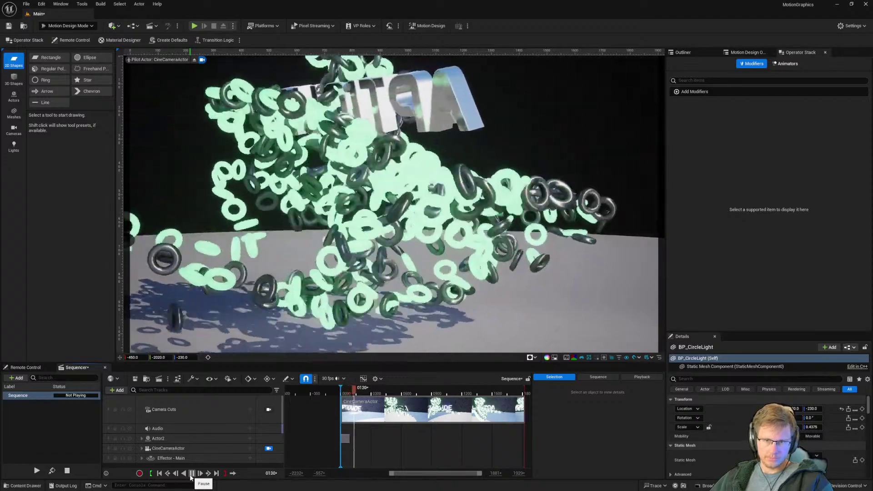
pyautogui.click(191, 473)
pyautogui.moveTo(352, 259); pyautogui.dragTo(352, 254, button='right')
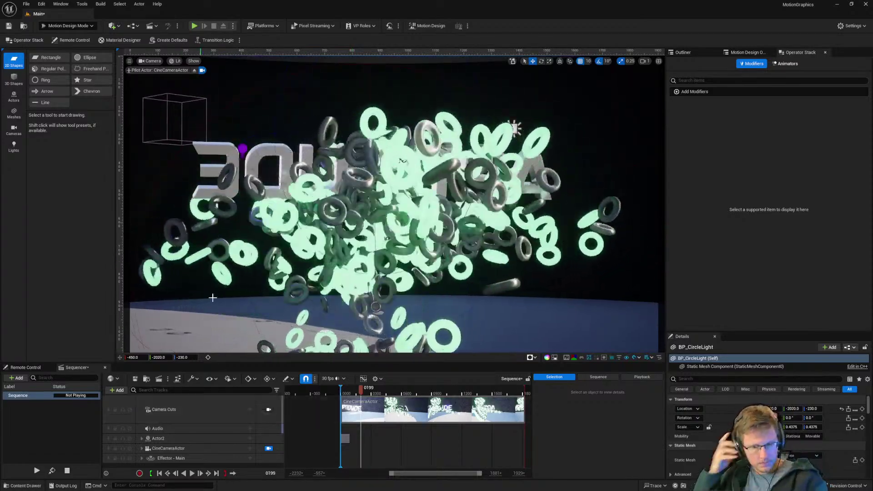
# Step: Stop piloting the CineCameraActor so the viewport moves freely around the stage
pyautogui.click(146, 70)
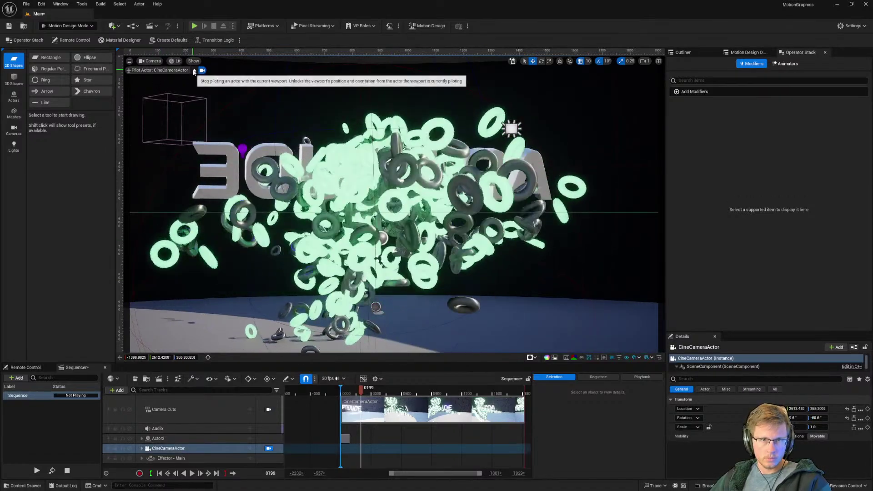
pyautogui.click(194, 71)
pyautogui.press('w')
pyautogui.moveTo(474, 270); pyautogui.dragTo(400, 268, button='right')
pyautogui.moveTo(474, 270); pyautogui.dragTo(568, 268, button='right')
pyautogui.press('s')
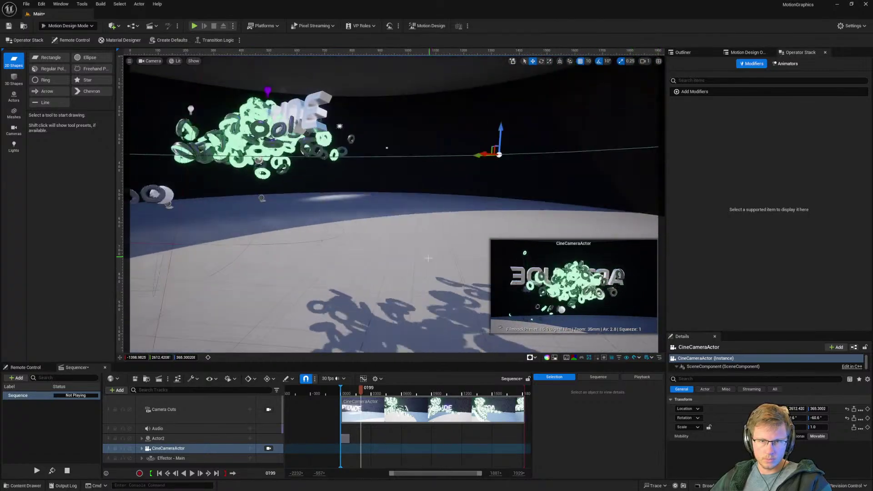
# Step: Place a second BP_CircleLight on the stage floor and bring up the scene's actor list
pyautogui.hotkey('ctrl', 'space')
pyautogui.moveTo(397, 395); pyautogui.dragTo(389, 238)
pyautogui.click(682, 53)
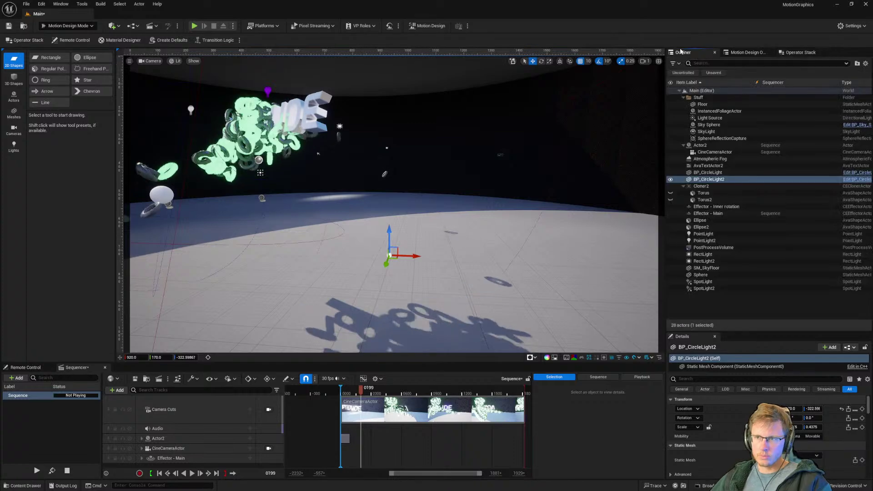
# Step: Check the BP_CircleLight blueprint's class defaults for its static mesh assignment, and close the blueprint
pyautogui.click(708, 172)
pyautogui.click(709, 180)
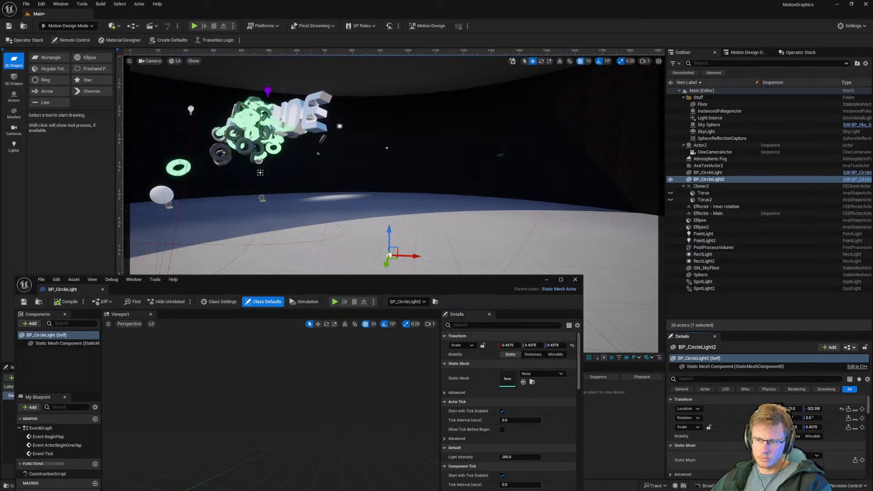
pyautogui.moveTo(363, 279); pyautogui.dragTo(449, 157)
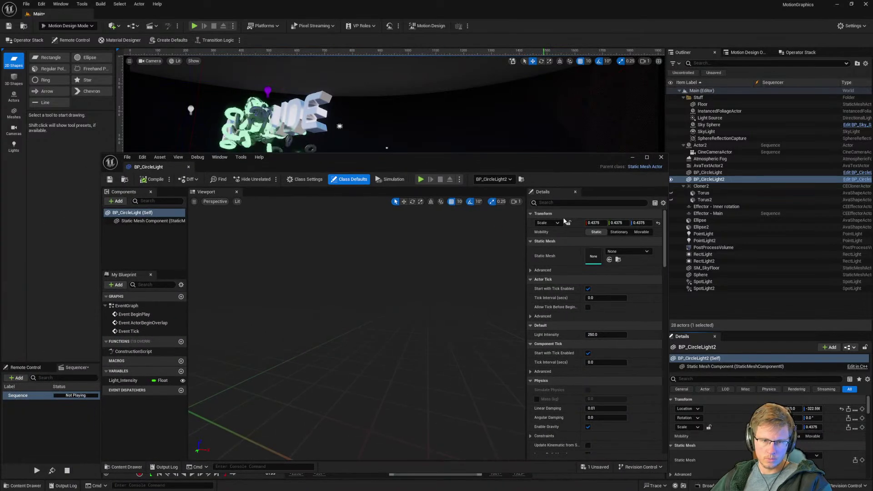
pyautogui.click(661, 157)
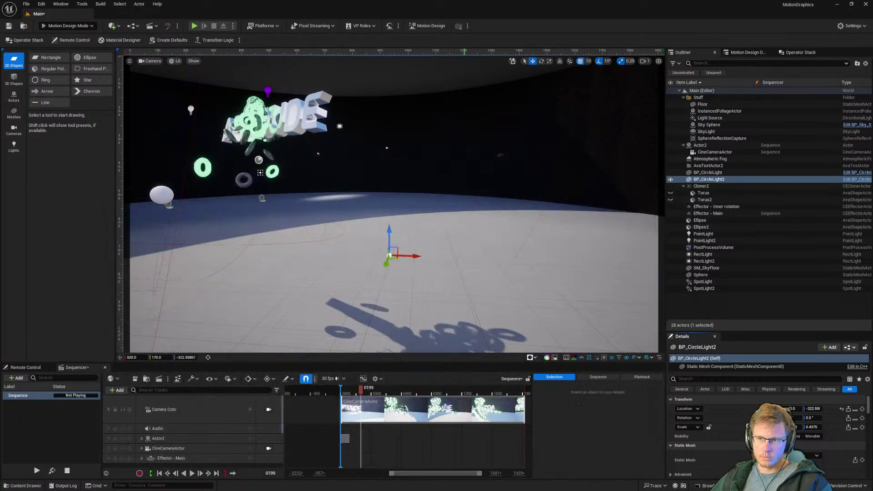
# Step: Browse the Meshes and Props folders and select the SM_CircleLight static mesh
pyautogui.hotkey('ctrl', 'b')
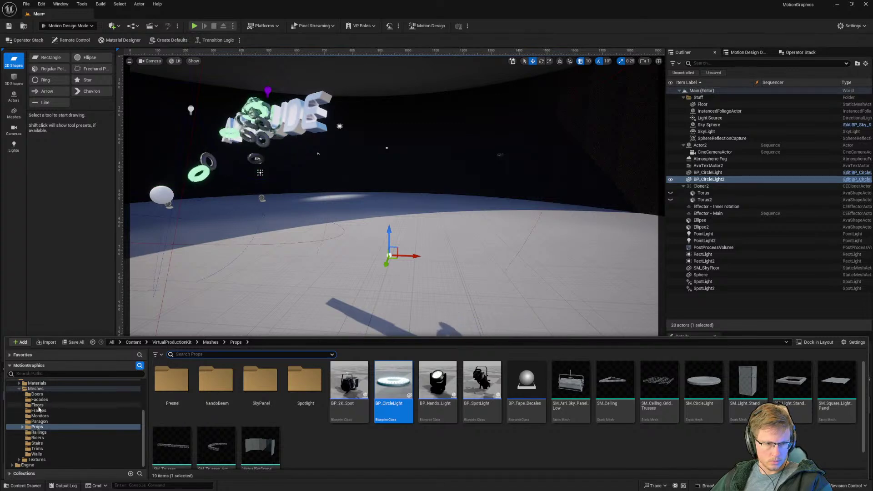
pyautogui.click(36, 388)
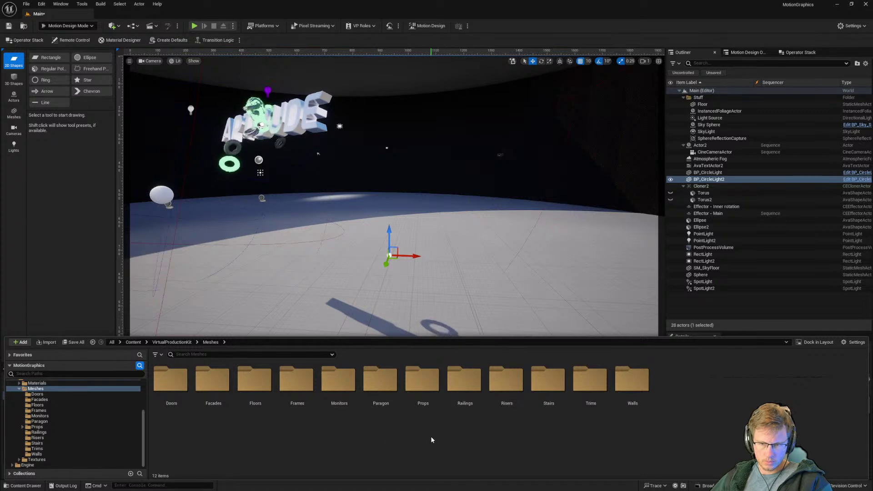
pyautogui.doubleClick(421, 400)
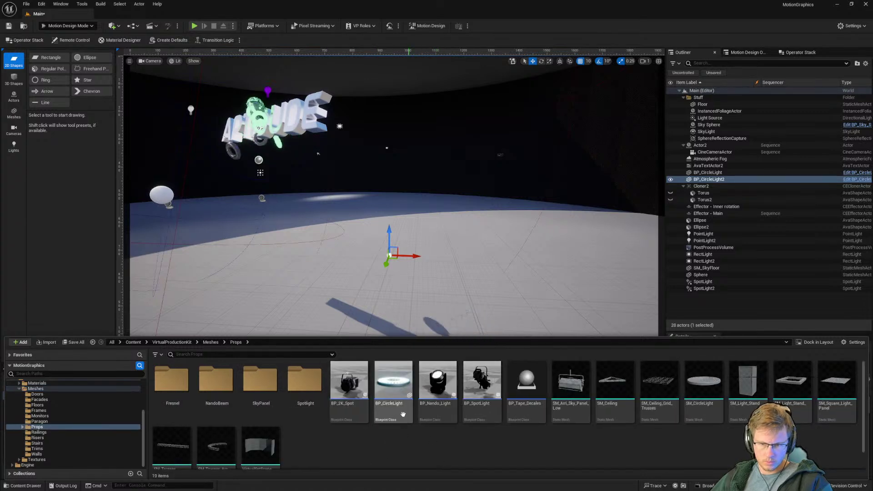
pyautogui.click(411, 421)
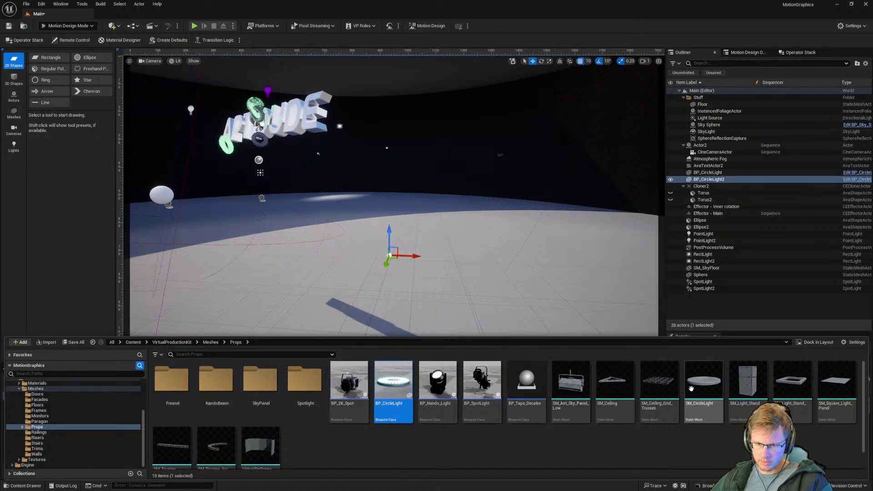
pyautogui.scroll(-1, 275, 433)
pyautogui.scroll(1, 417, 446)
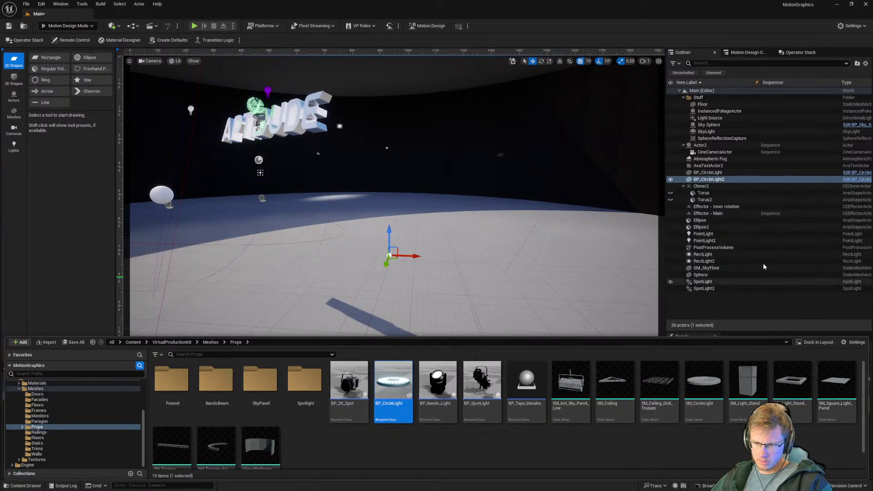
pyautogui.click(708, 393)
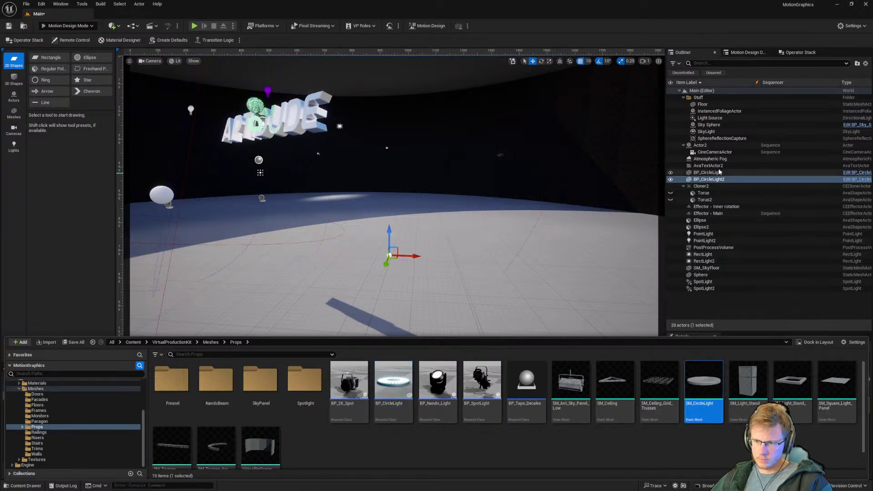
# Step: Assign SM_CircleLight as the static mesh in the BP_CircleLight blueprint's class defaults and save the blueprint
pyautogui.click(718, 179)
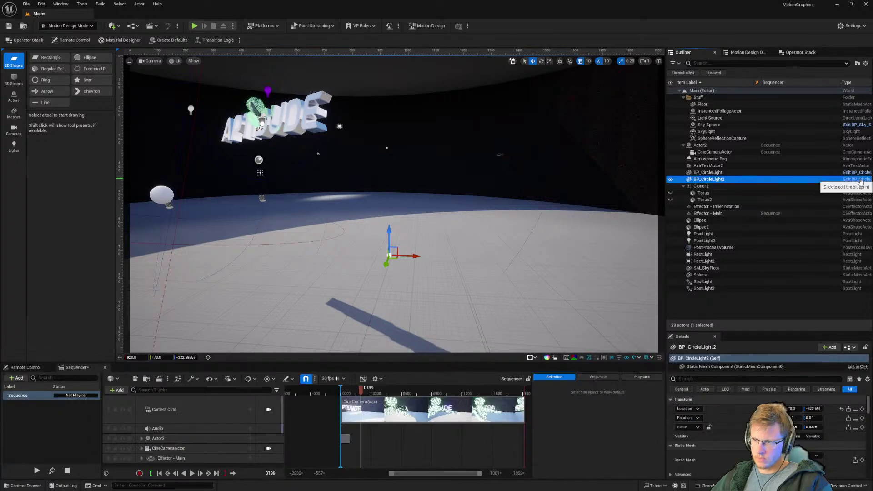
pyautogui.click(857, 179)
pyautogui.moveTo(475, 165); pyautogui.dragTo(466, 96)
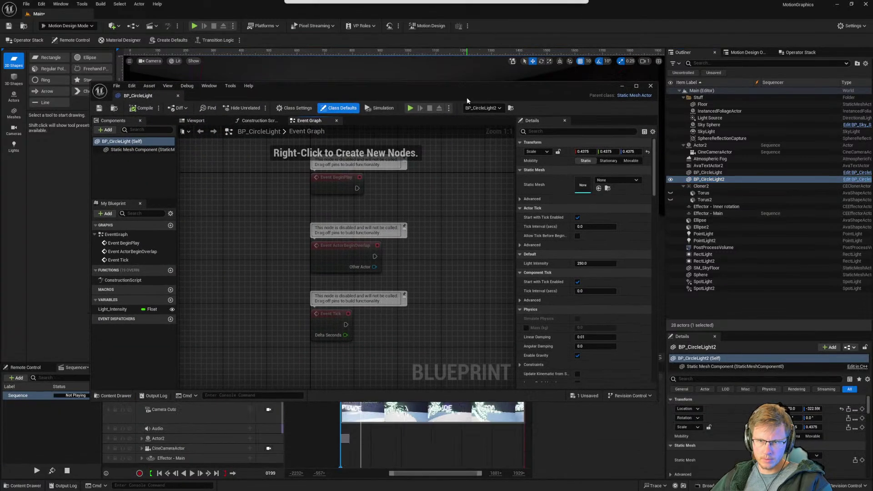
pyautogui.hotkey('ctrl', 'space')
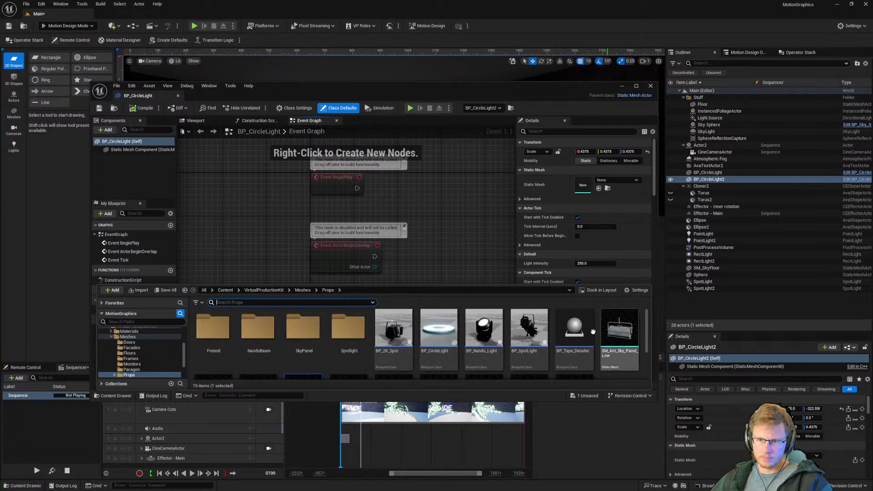
pyautogui.scroll(-2, 600, 336)
pyautogui.moveTo(303, 350); pyautogui.dragTo(560, 190)
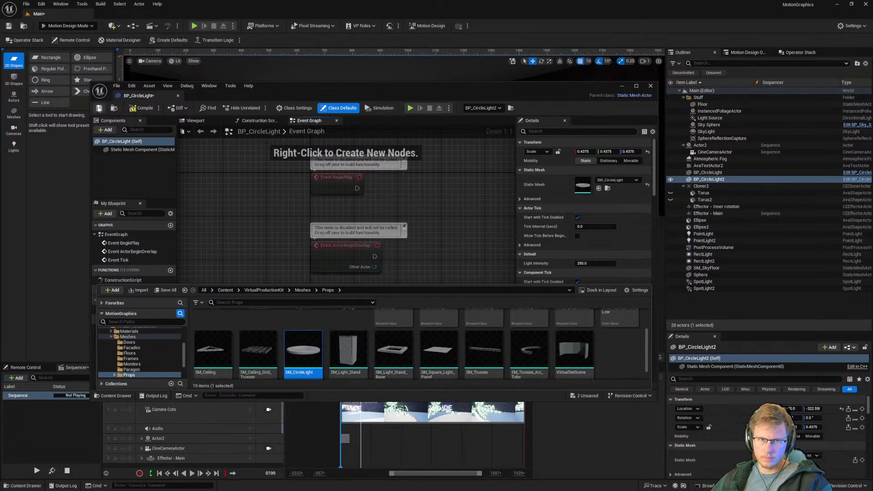
pyautogui.click(100, 108)
# Step: Review the blueprint's viewport and its material element slots, and close the blueprint editor
pyautogui.moveTo(236, 97); pyautogui.dragTo(327, 208)
pyautogui.moveTo(421, 203); pyautogui.dragTo(425, 409)
pyautogui.click(203, 200)
pyautogui.moveTo(597, 404); pyautogui.dragTo(594, 78)
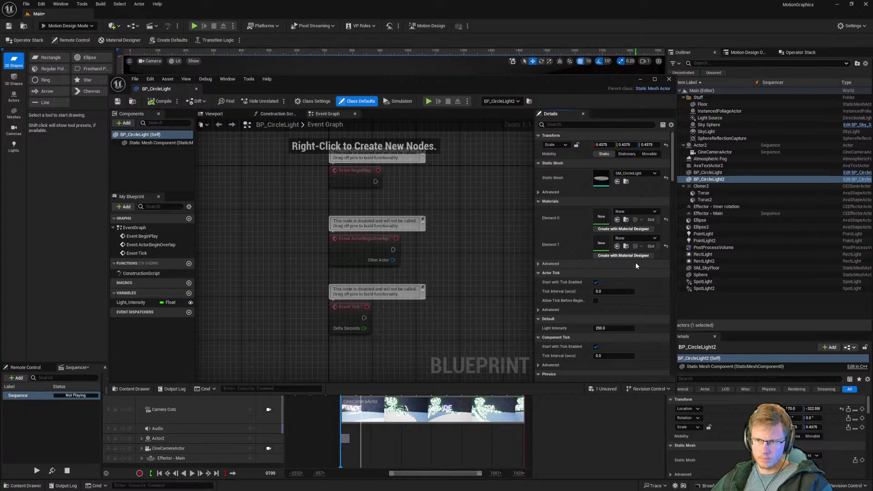
pyautogui.click(668, 80)
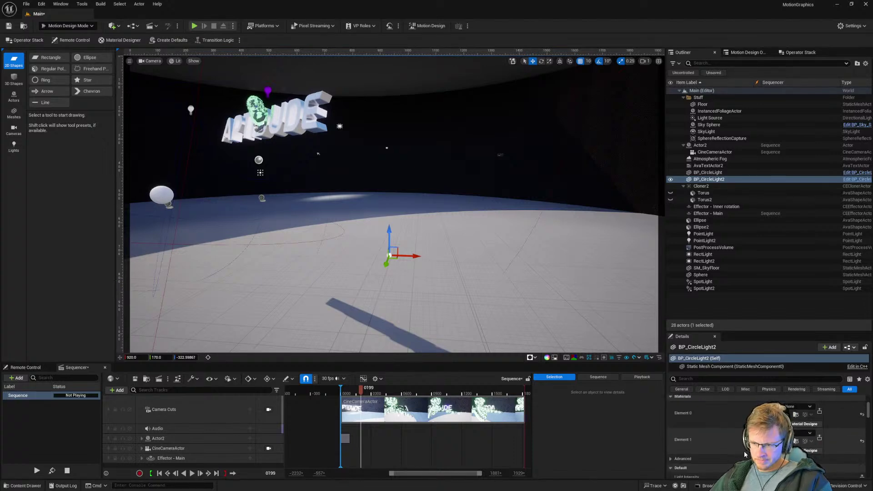
# Step: Place a BP_Nando_Light on the stage floor and raise it to a Z location of -140
pyautogui.hotkey('ctrl', 'space')
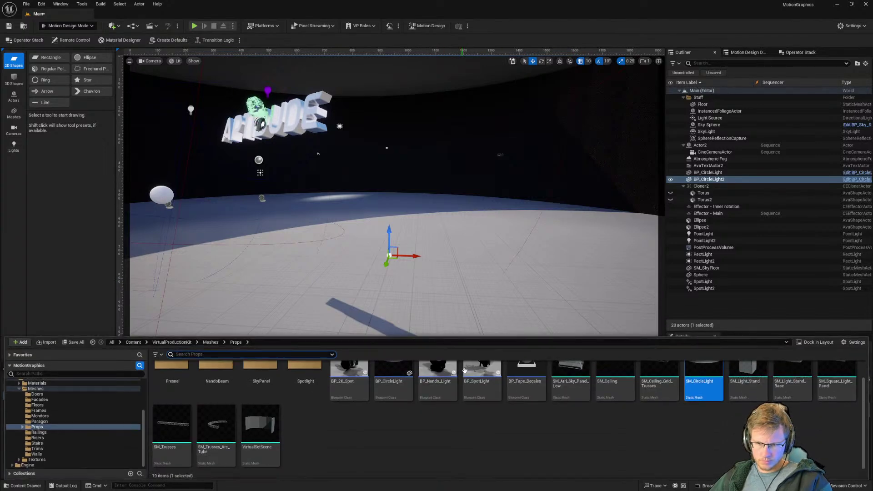
pyautogui.click(540, 415)
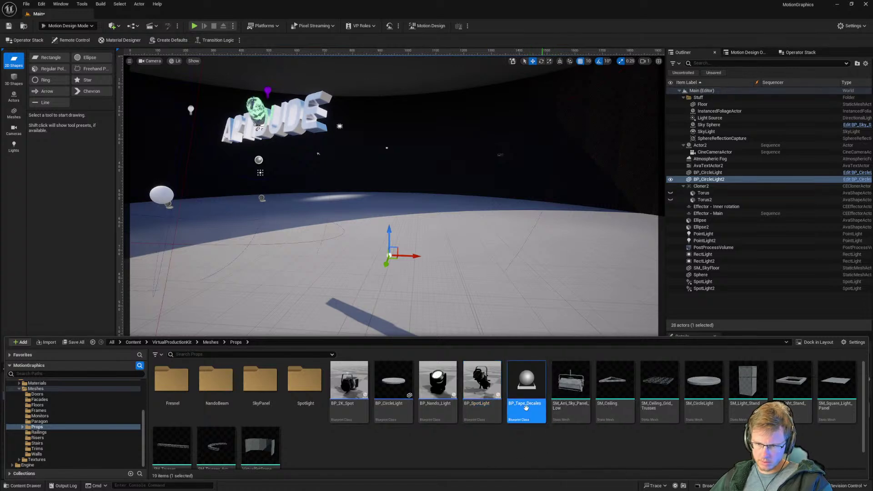
pyautogui.moveTo(437, 384); pyautogui.dragTo(446, 244)
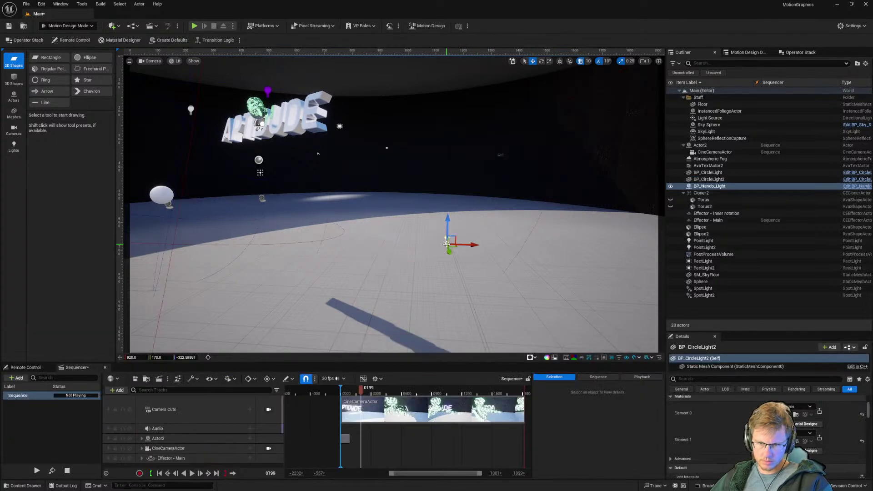
pyautogui.press('f')
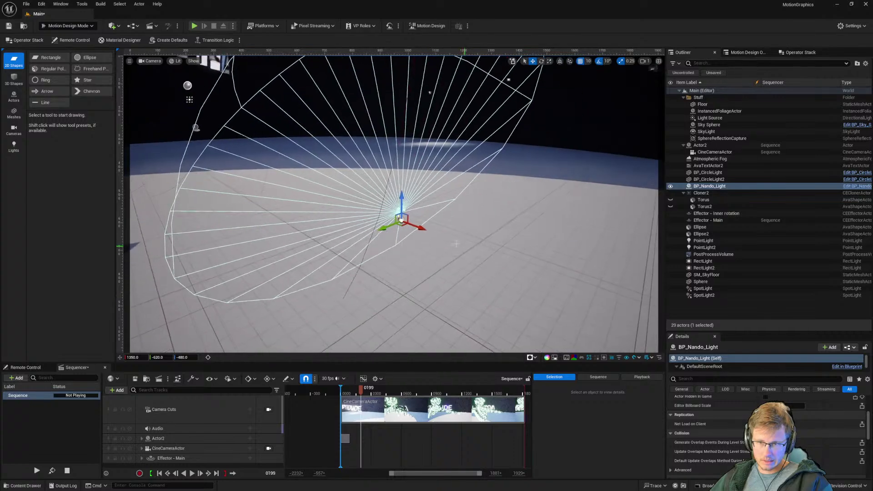
pyautogui.moveTo(402, 196); pyautogui.dragTo(396, 130)
pyautogui.moveTo(442, 162); pyautogui.dragTo(397, 126, button='right')
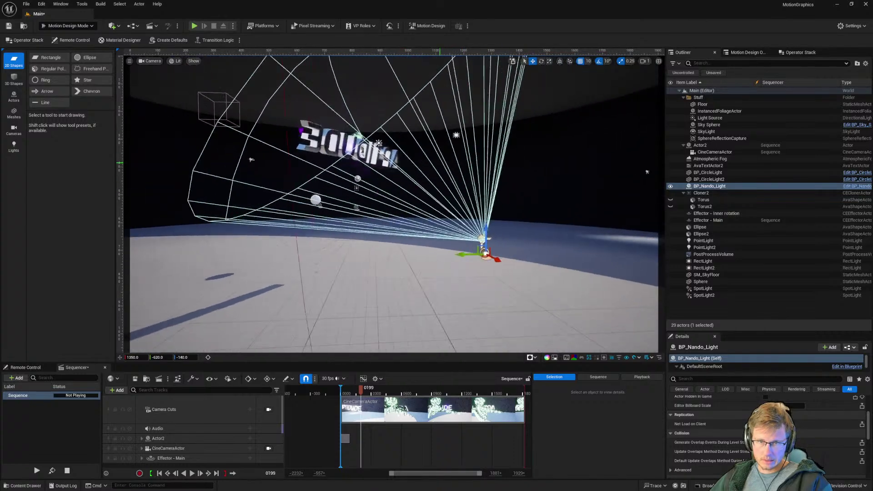
# Step: Rotate the Nando light about 60° around its vertical axis and tilt its beam downward
pyautogui.moveTo(636, 172); pyautogui.dragTo(506, 189, button='right')
pyautogui.press('e')
pyautogui.moveTo(395, 255); pyautogui.dragTo(367, 256)
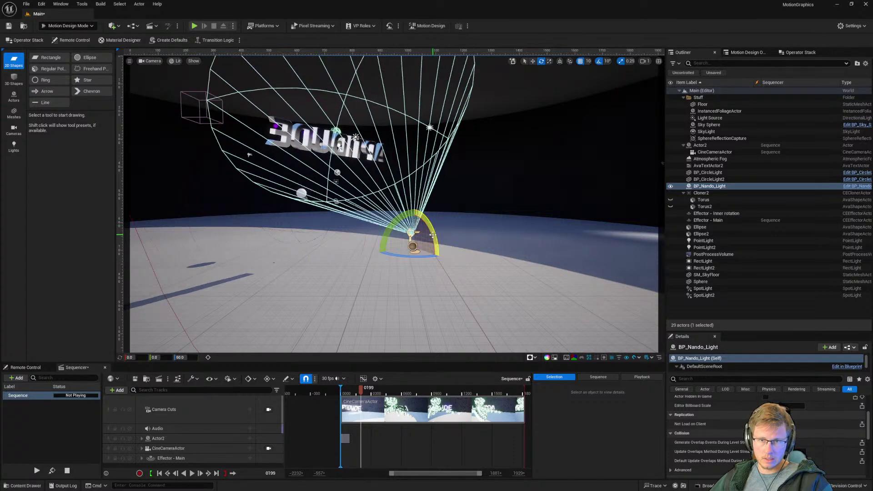
pyautogui.moveTo(432, 235); pyautogui.dragTo(433, 255)
pyautogui.moveTo(432, 241); pyautogui.dragTo(322, 227, button='right')
# Step: Place the SM_Nandobeam-S9_Light_Seprate_Handle mesh from the NandoBeam folder in the scene and inspect it up close
pyautogui.hotkey('ctrl', 'space')
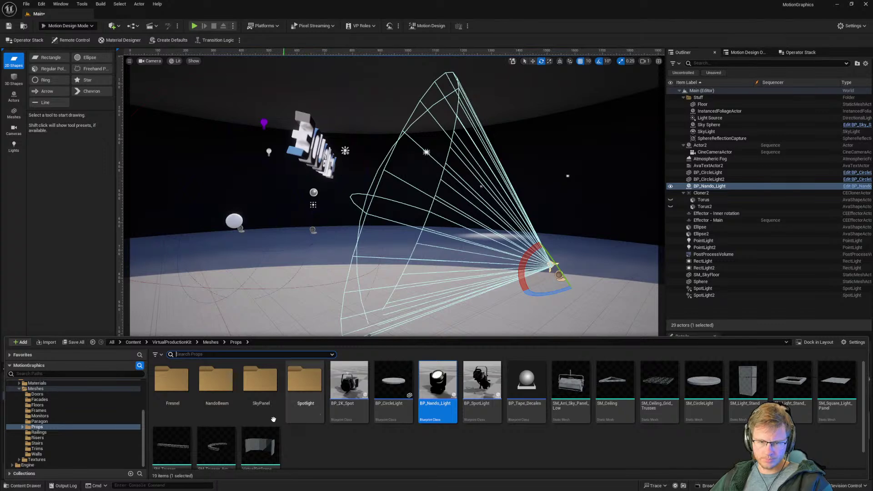
pyautogui.doubleClick(215, 379)
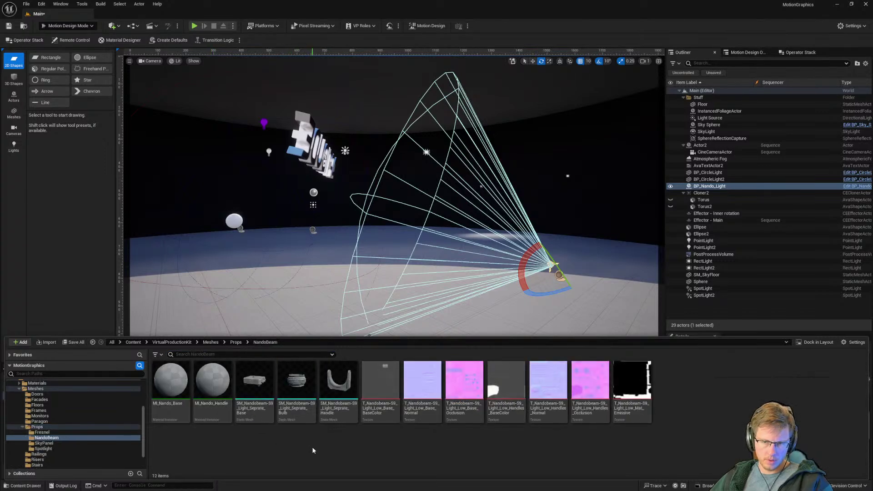
pyautogui.moveTo(339, 380); pyautogui.dragTo(263, 308)
pyautogui.press('w')
pyautogui.moveTo(273, 302); pyautogui.dragTo(393, 269, button='right')
pyautogui.press('w')
pyautogui.press('w')
pyautogui.press('s')
pyautogui.press('w')
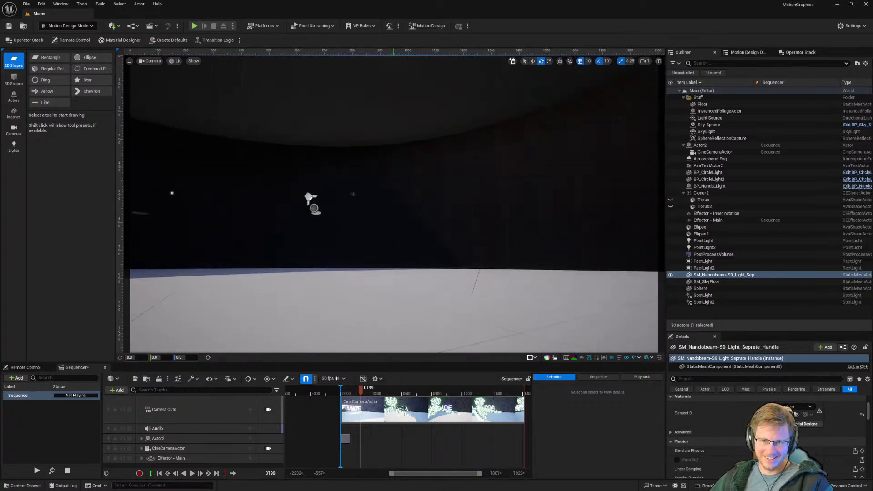
# Step: Focus on BP_CircleLight and BP_CircleLight2 in turn to examine their mesh and material
pyautogui.click(717, 173)
pyautogui.press('f')
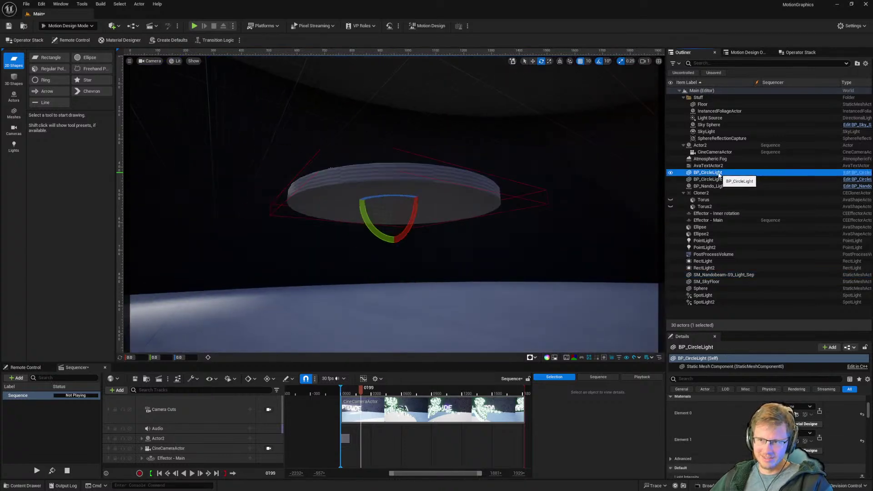
pyautogui.moveTo(481, 216); pyautogui.dragTo(630, 319, button='right')
pyautogui.press('w')
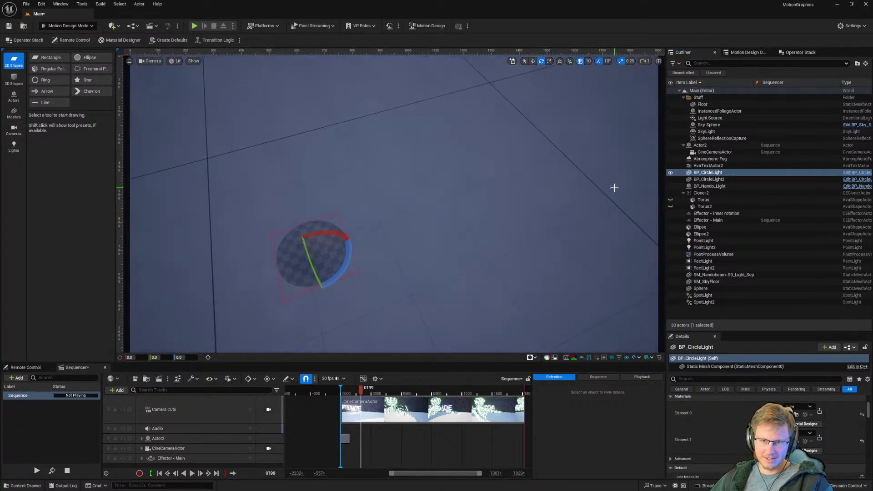
pyautogui.click(707, 180)
pyautogui.press('f')
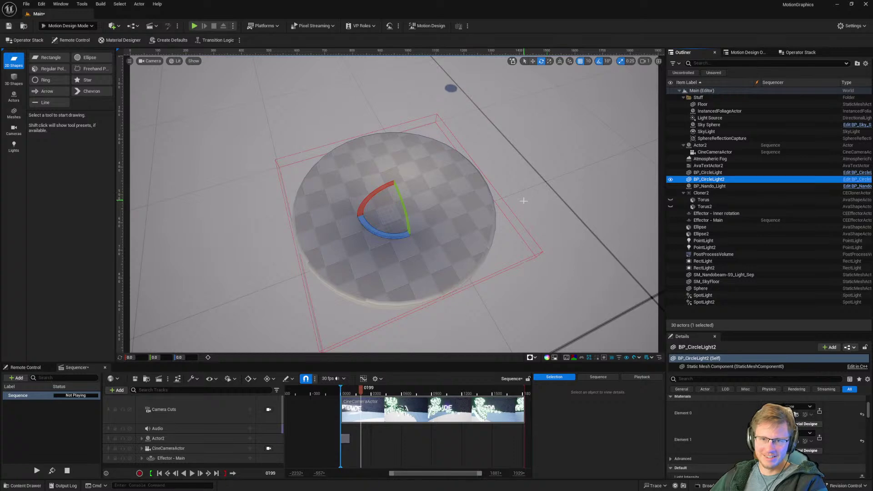
# Step: Delete BP_CircleLight, BP_CircleLight2 and BP_Nando_Light from the scene
pyautogui.moveTo(527, 205); pyautogui.dragTo(464, 272, button='right')
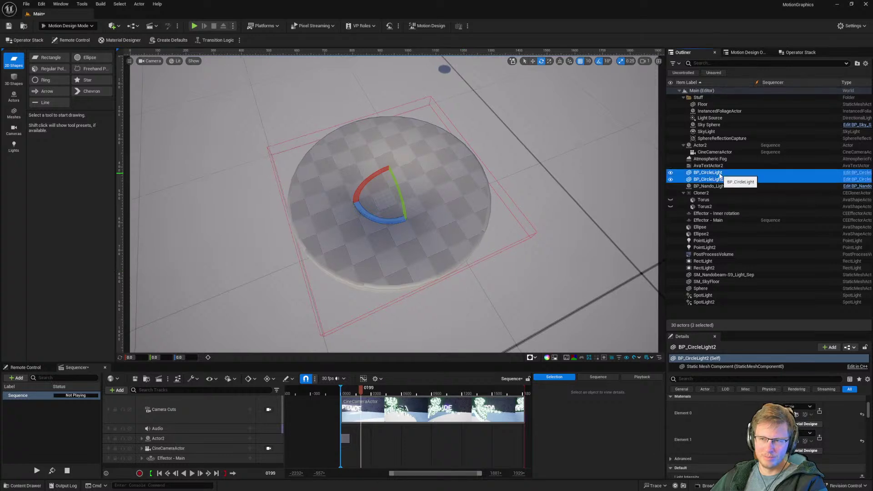
pyautogui.keyDown('ctrl'); pyautogui.click(718, 173); pyautogui.keyUp('ctrl')
pyautogui.press('Delete')
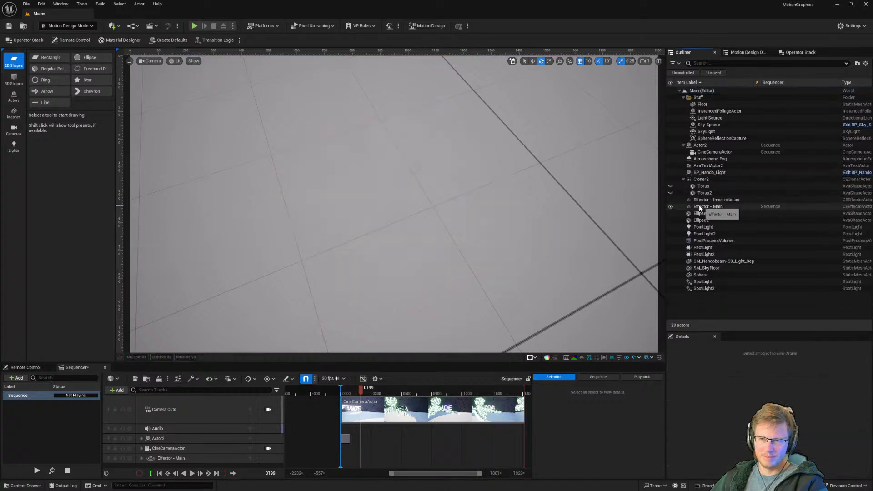
pyautogui.click(715, 173)
pyautogui.press('Delete')
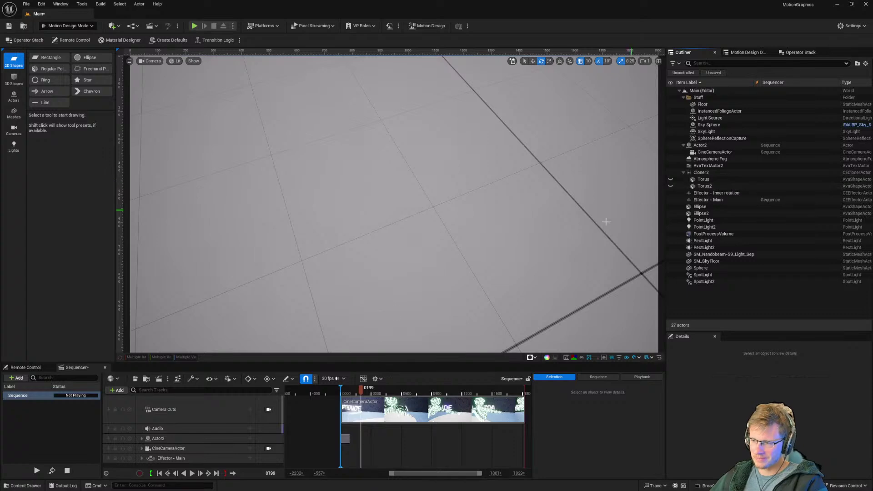
# Step: Lock the viewport to the sequence's CineCameraActor to pilot its view of the APTIDUDE text
pyautogui.moveTo(527, 215); pyautogui.dragTo(613, 161, button='right')
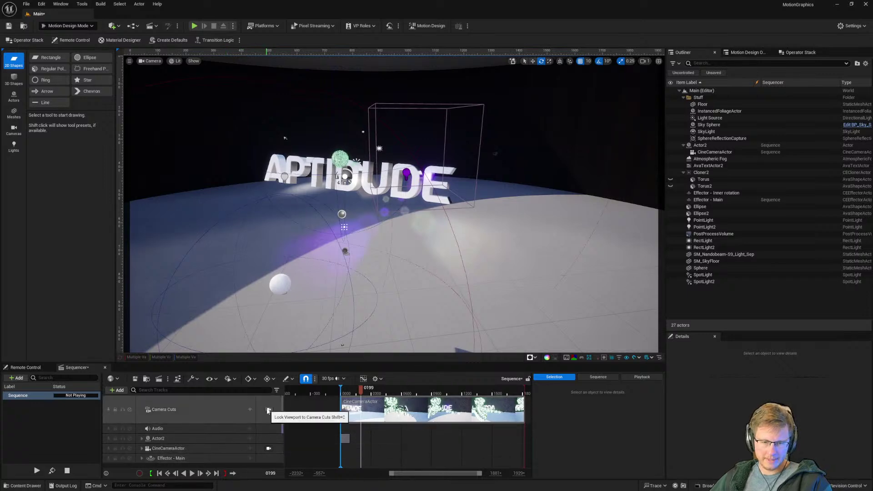
pyautogui.click(268, 409)
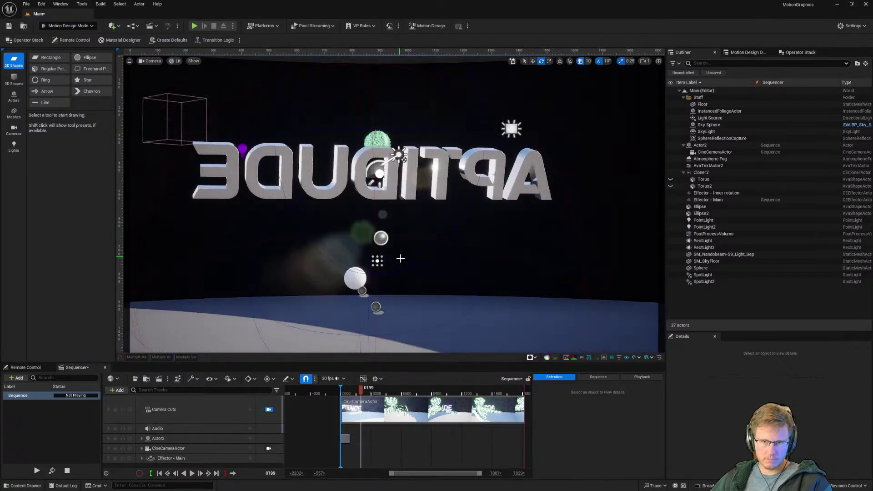
pyautogui.click(269, 448)
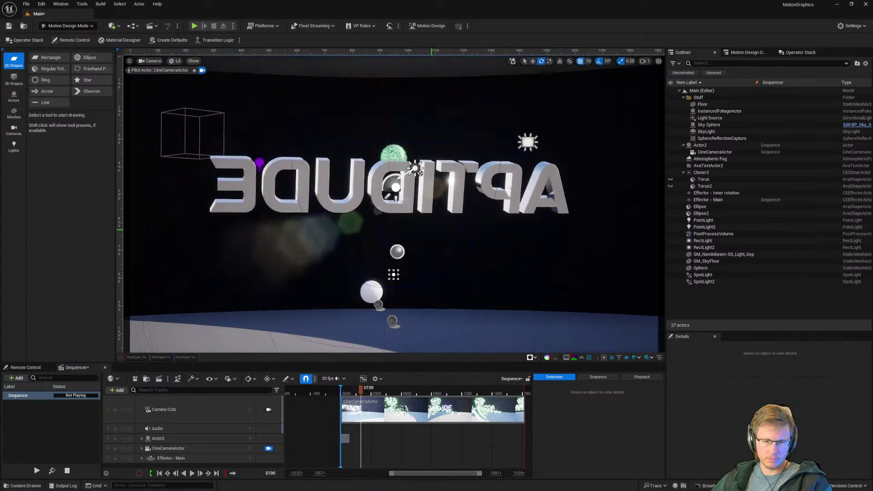
pyautogui.moveTo(430, 228); pyautogui.dragTo(430, 229, button='right')
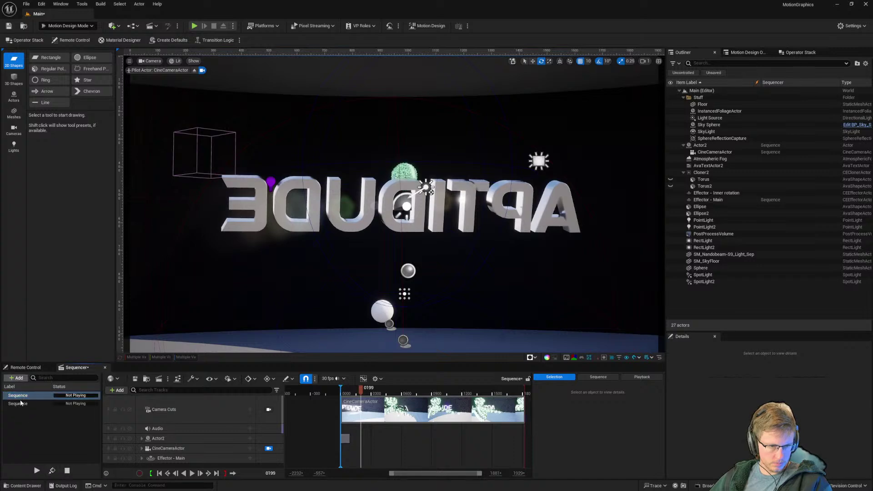
# Step: Add a second sequence to the sequence list and reopen the original one
pyautogui.doubleClick(22, 404)
pyautogui.doubleClick(21, 397)
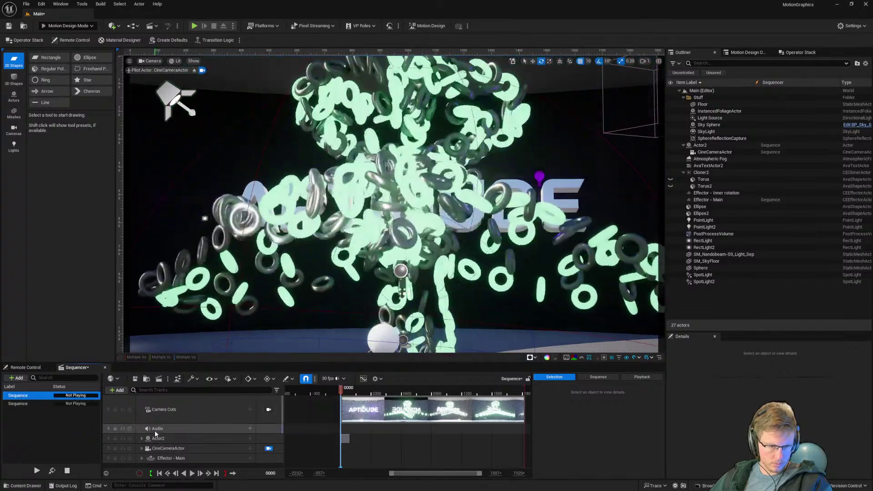
# Step: Play the sequence and examine the CineCameraActor's camera component and transform tracks
pyautogui.click(166, 448)
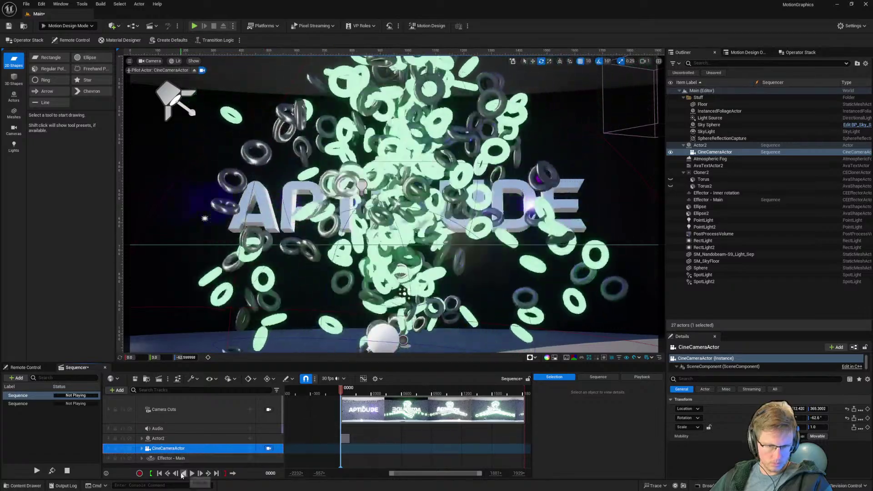
pyautogui.click(192, 473)
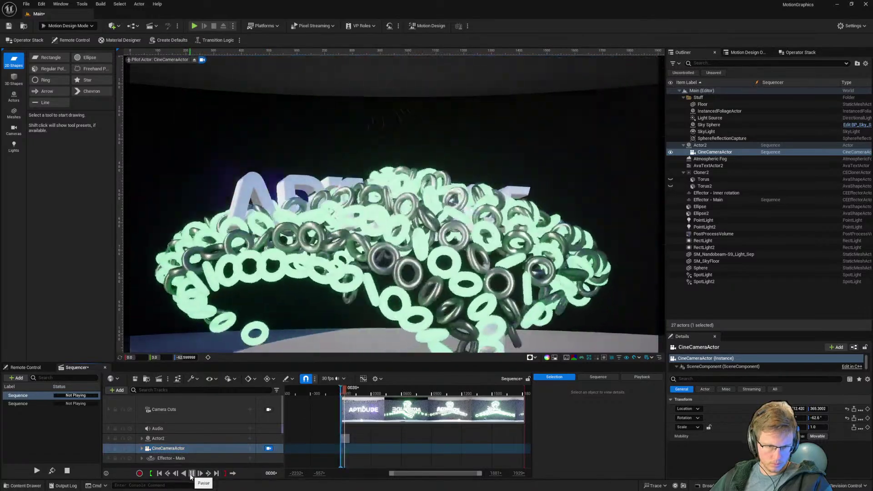
pyautogui.click(142, 448)
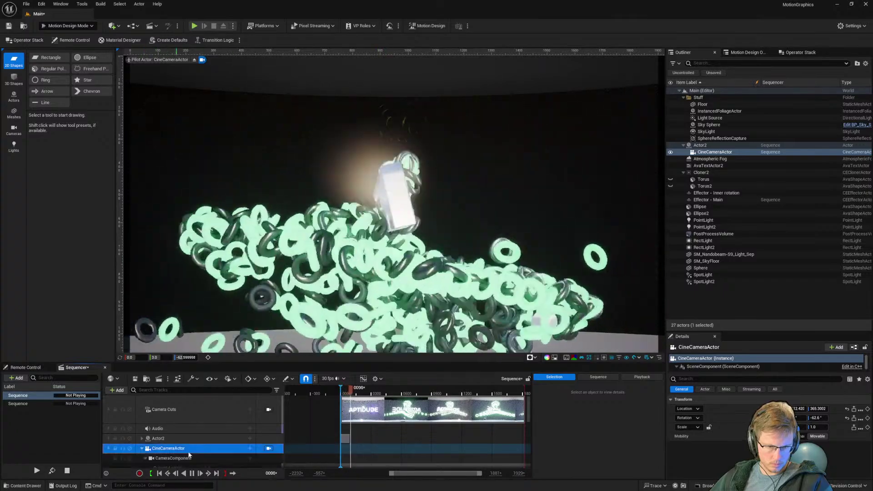
pyautogui.scroll(-5, 200, 452)
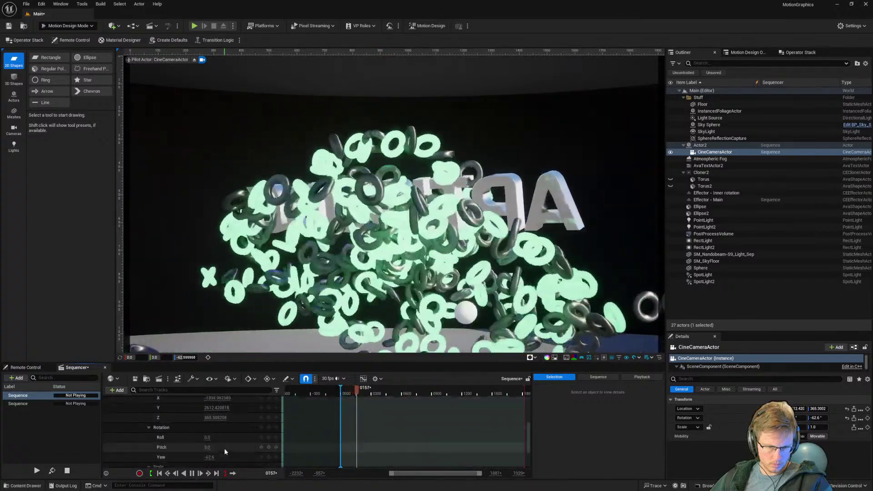
pyautogui.scroll(2, 231, 442)
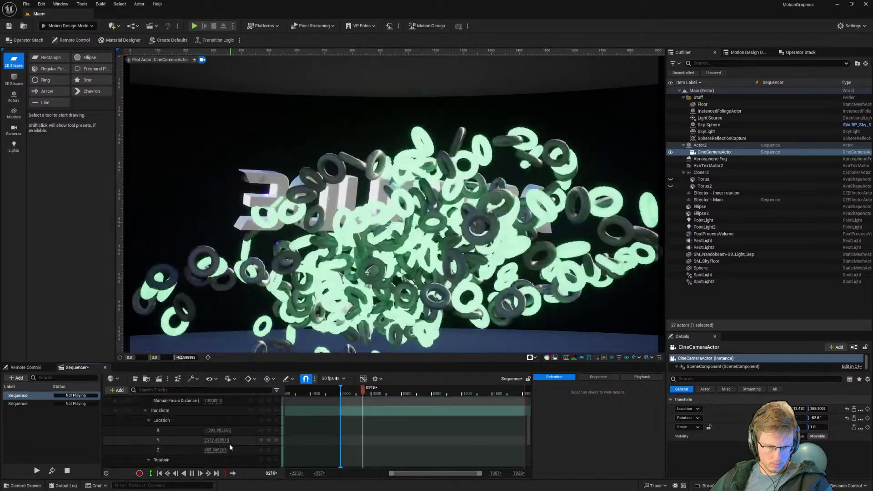
pyautogui.click(145, 399)
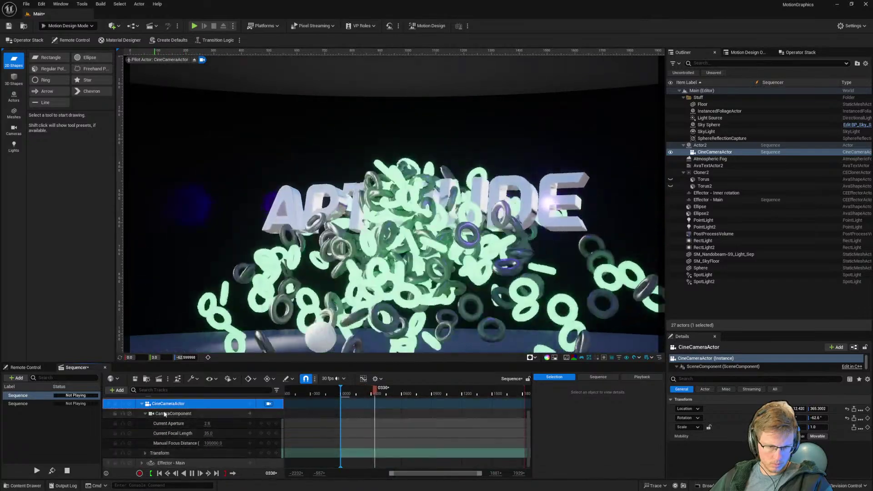
# Step: Expand Actor2's transform and rotation channels in the sequence and enlarge the Sequencer area
pyautogui.click(702, 146)
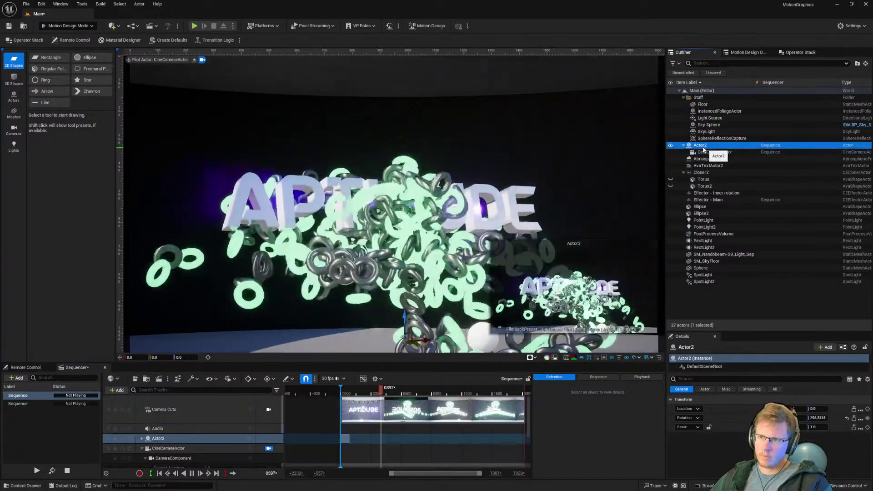
pyautogui.press('F2')
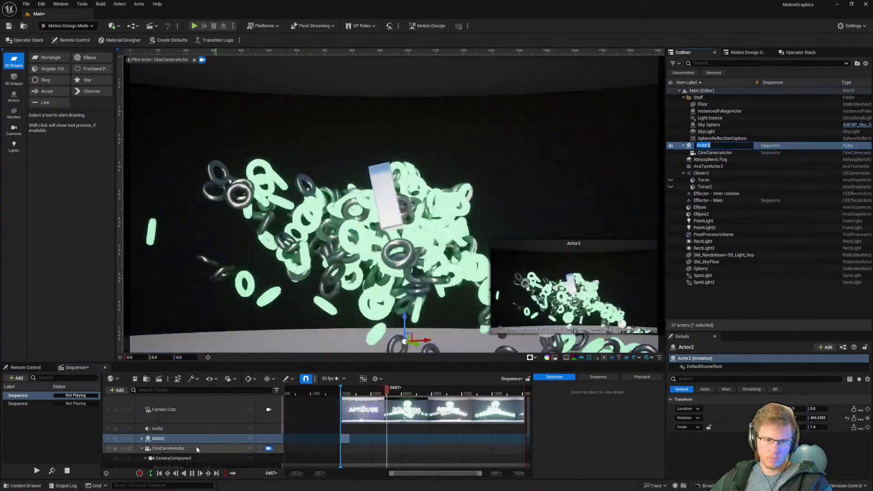
pyautogui.click(142, 439)
pyautogui.scroll(-2, 218, 426)
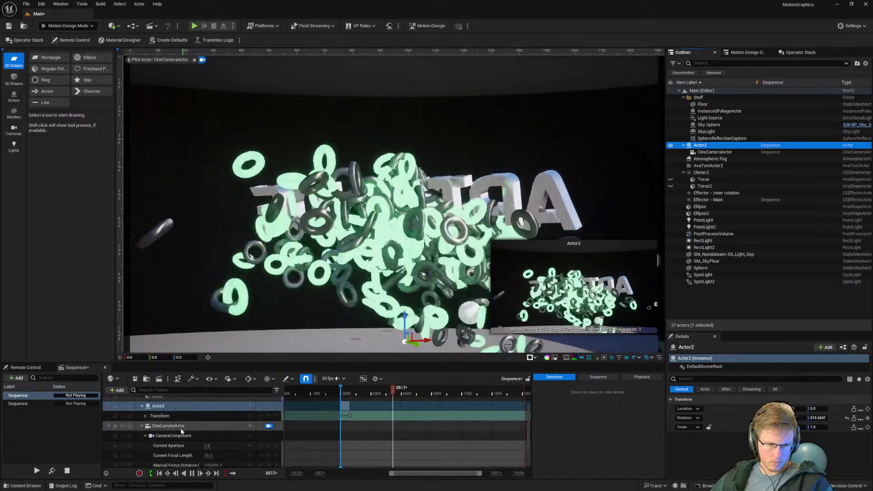
pyautogui.click(145, 416)
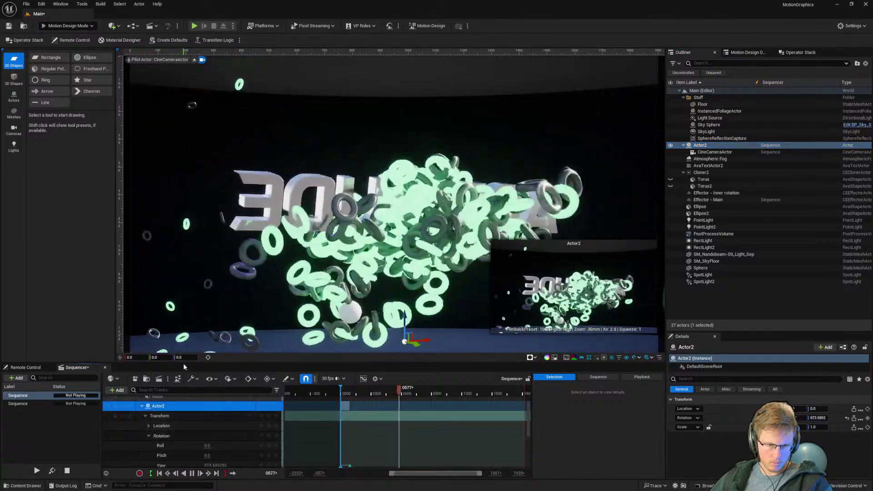
pyautogui.moveTo(184, 364); pyautogui.dragTo(196, 324)
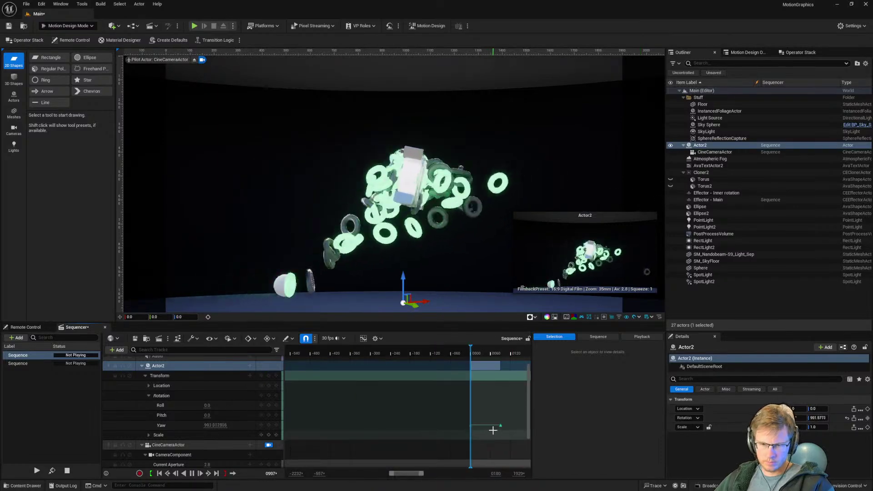
# Step: Shorten the original sequence's playback range so that it ends at about frame 310
pyautogui.keyDown('ctrl'); pyautogui.scroll(-2, 493, 430); pyautogui.keyUp('ctrl')
pyautogui.moveTo(495, 427); pyautogui.dragTo(439, 420, button='middle')
pyautogui.moveTo(485, 420); pyautogui.dragTo(365, 423, button='right')
pyautogui.press('space')
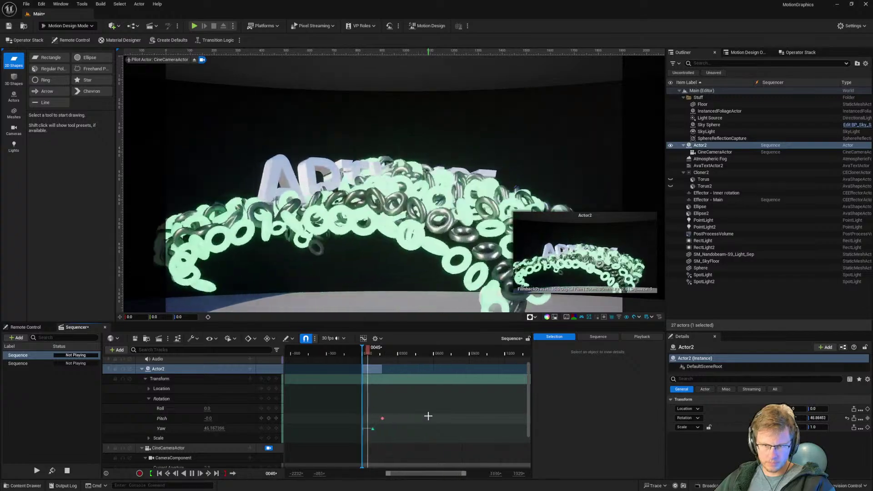
pyautogui.keyDown('ctrl'); pyautogui.scroll(-4, 417, 418); pyautogui.keyUp('ctrl')
pyautogui.keyDown('ctrl'); pyautogui.scroll(-1, 417, 412); pyautogui.keyUp('ctrl')
pyautogui.press('space')
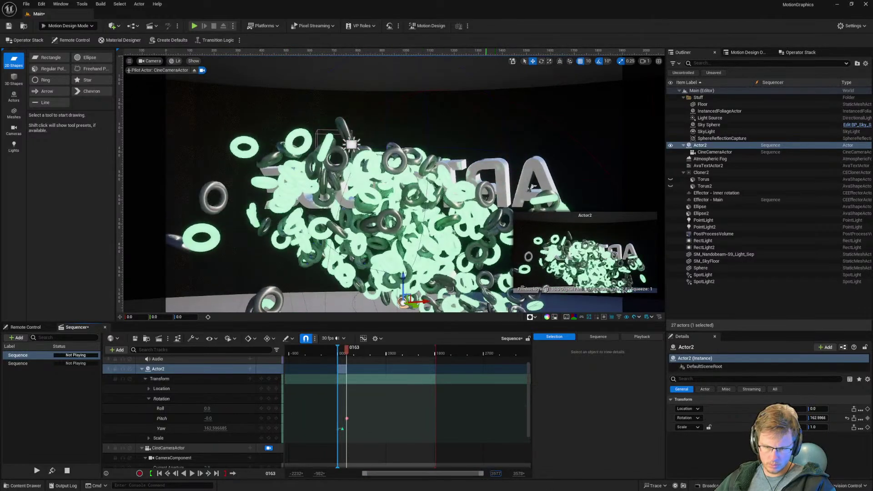
pyautogui.moveTo(435, 353)
pyautogui.mouseDown()
pyautogui.moveTo(359, 350)
pyautogui.moveTo(367, 352)
pyautogui.mouseUp()
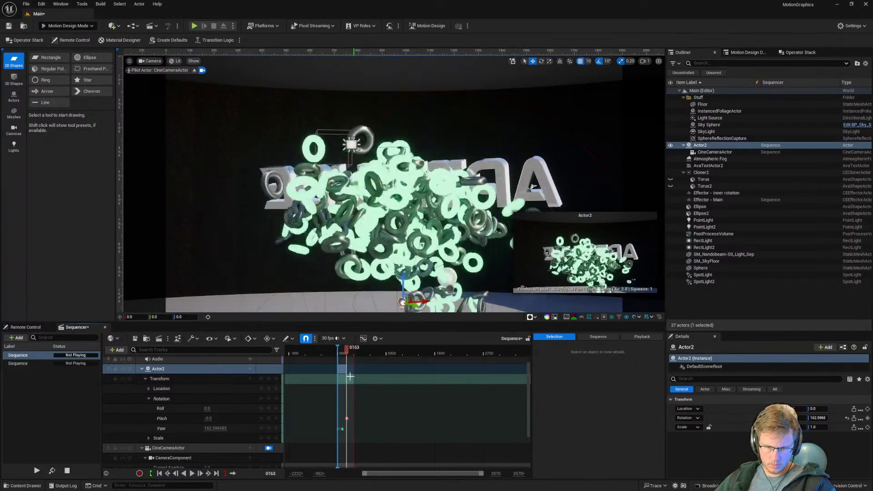
# Step: Delete Actor2's stray pitch rotation key near frame 169
pyautogui.keyDown('ctrl'); pyautogui.scroll(8, 348, 395); pyautogui.keyUp('ctrl')
pyautogui.press('space')
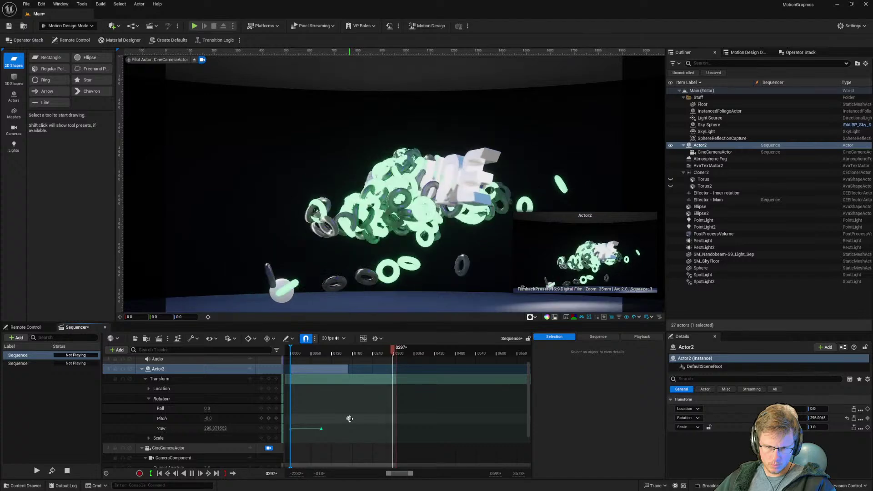
pyautogui.click(349, 418)
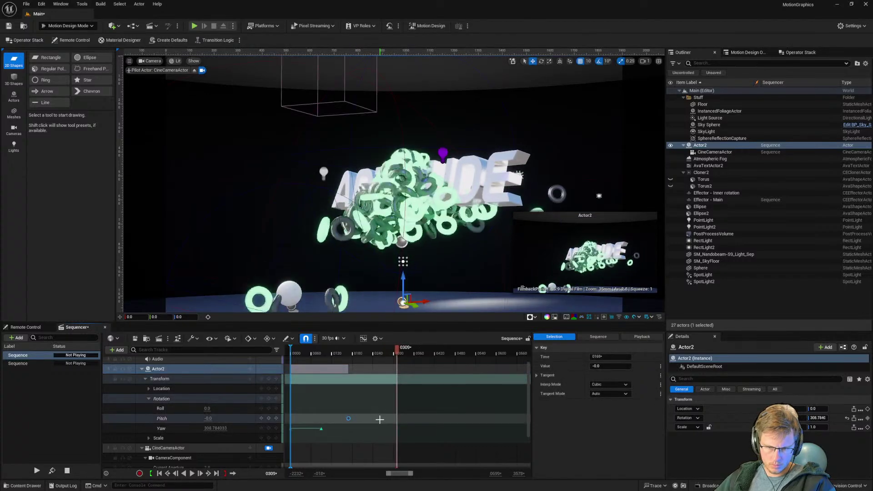
pyautogui.press('Delete')
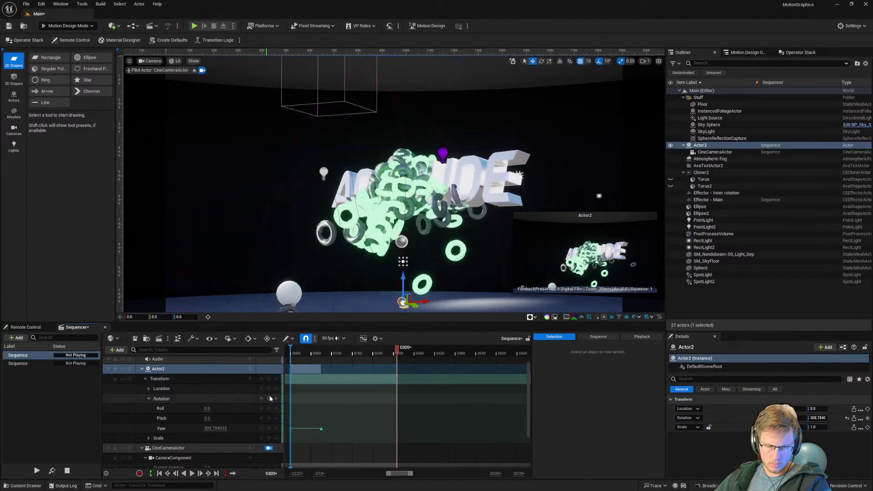
# Step: Jump to frame 300 and then frame 360 to check how far Actor2 rotates the camera
pyautogui.write('300')
pyautogui.press('Return')
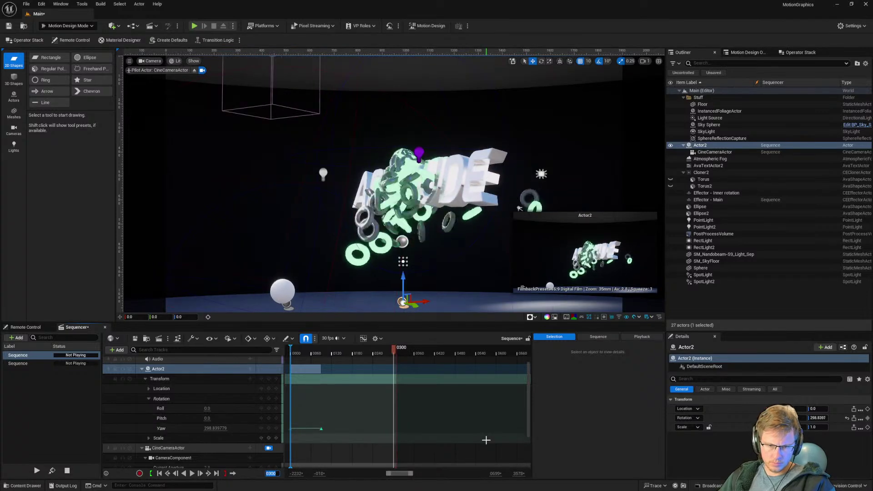
pyautogui.write('360')
pyautogui.press('Return')
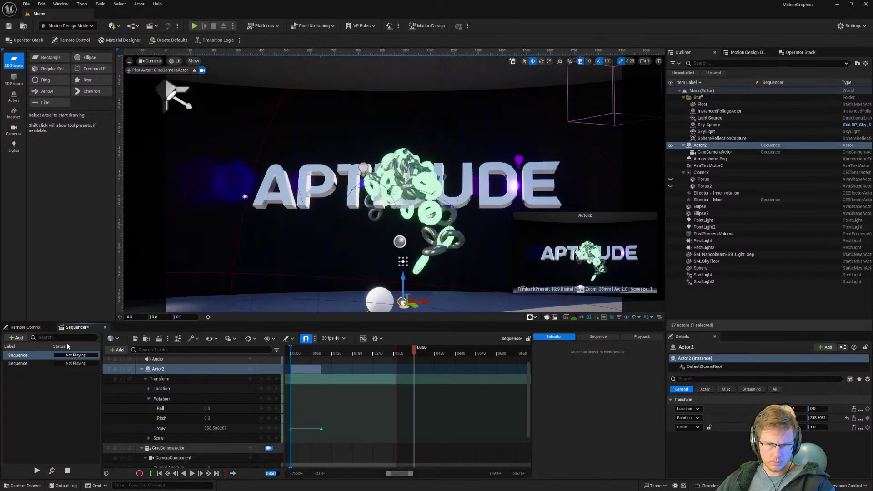
# Step: Open the second, empty sequence
pyautogui.rightClick(34, 355)
pyautogui.click(52, 383)
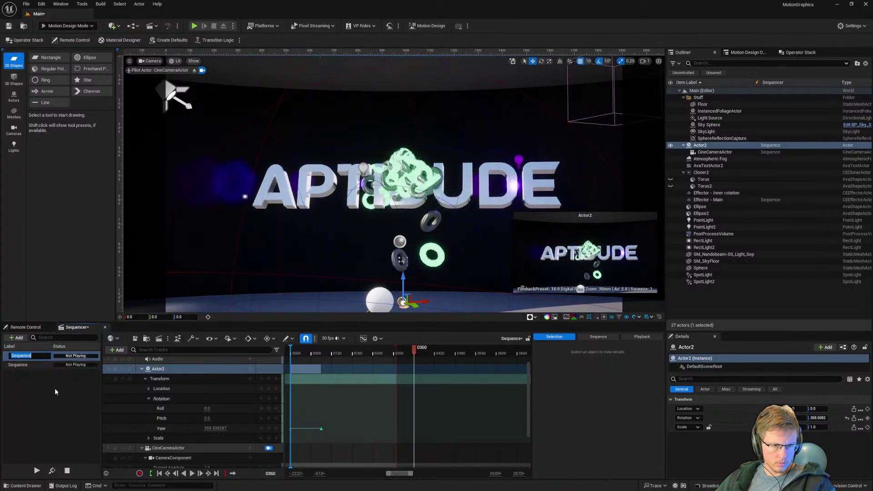
pyautogui.click(24, 365)
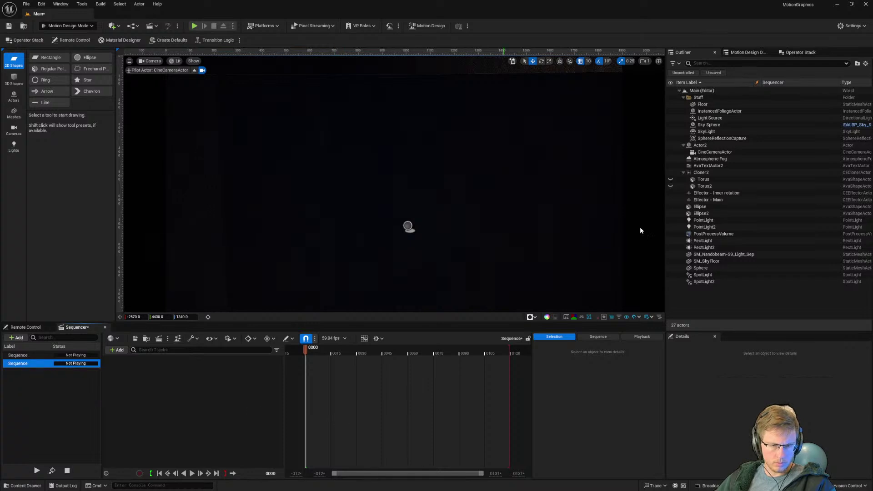
# Step: Create a new folder at the top level of the outliner, keeping its default name
pyautogui.click(679, 90)
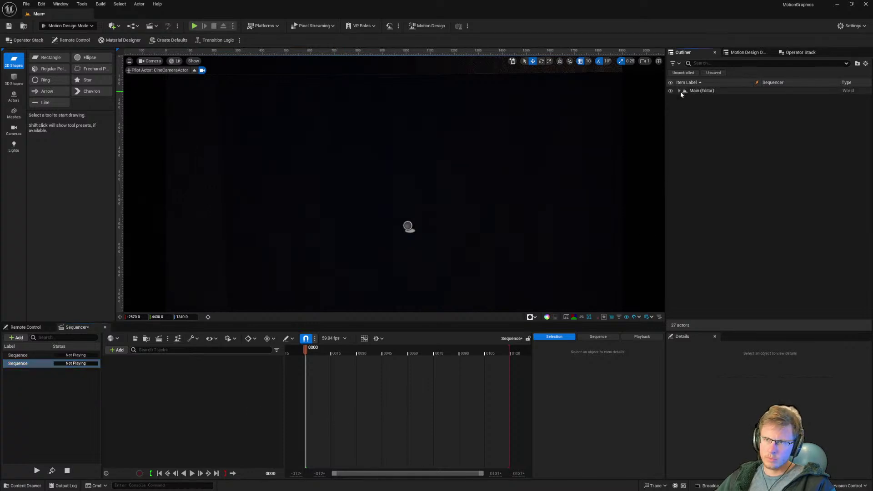
pyautogui.rightClick(701, 136)
pyautogui.click(728, 148)
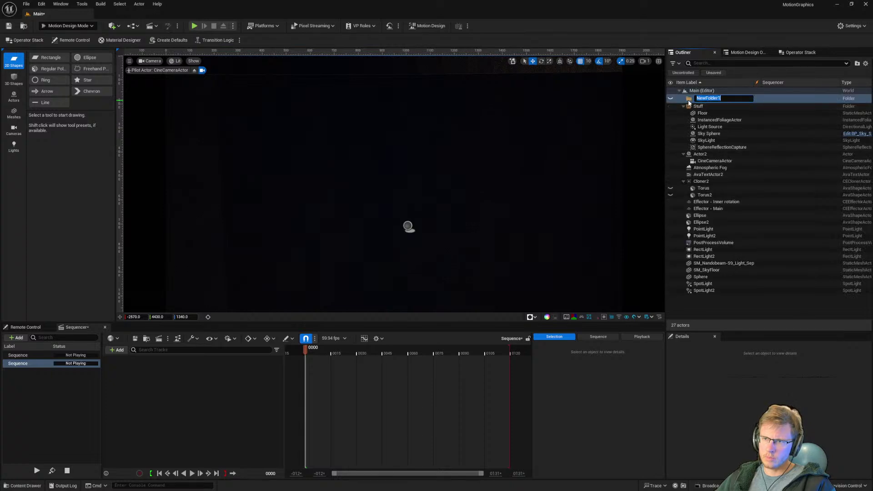
pyautogui.click(689, 99)
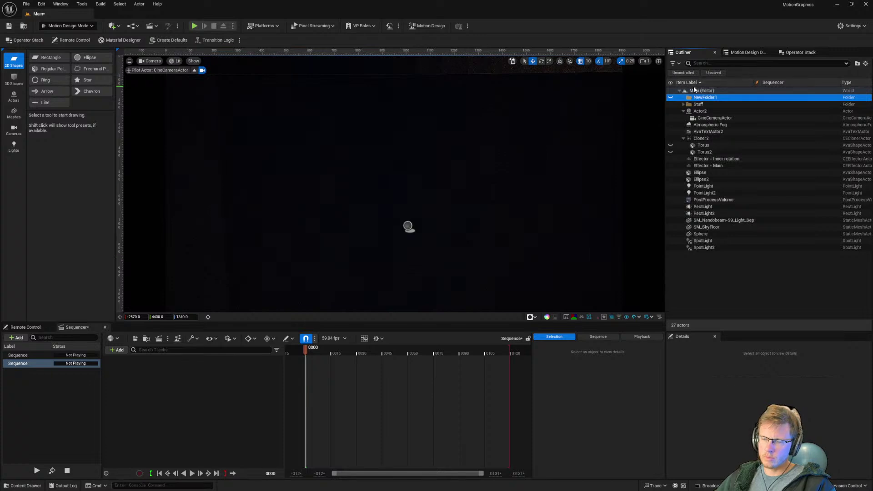
pyautogui.rightClick(699, 100)
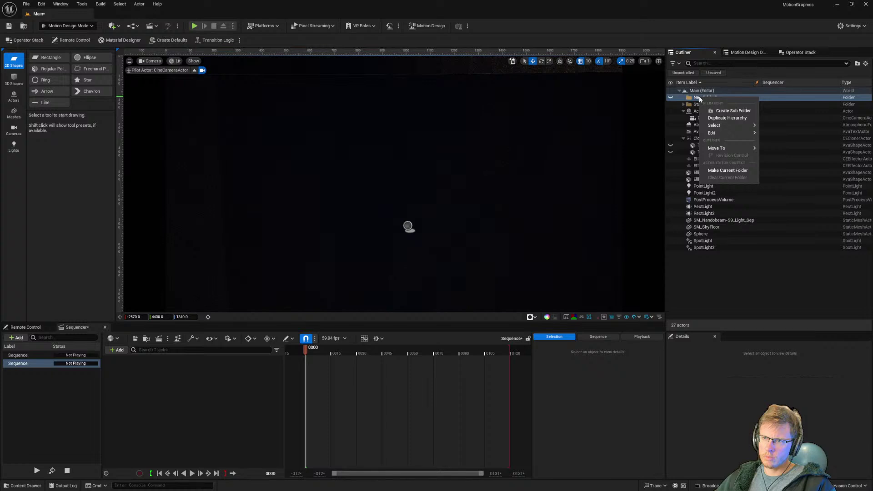
pyautogui.click(793, 84)
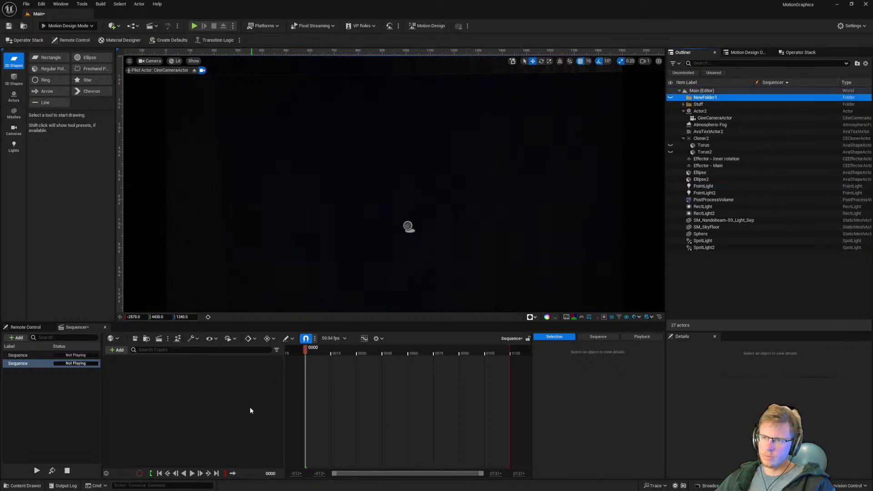
pyautogui.click(122, 349)
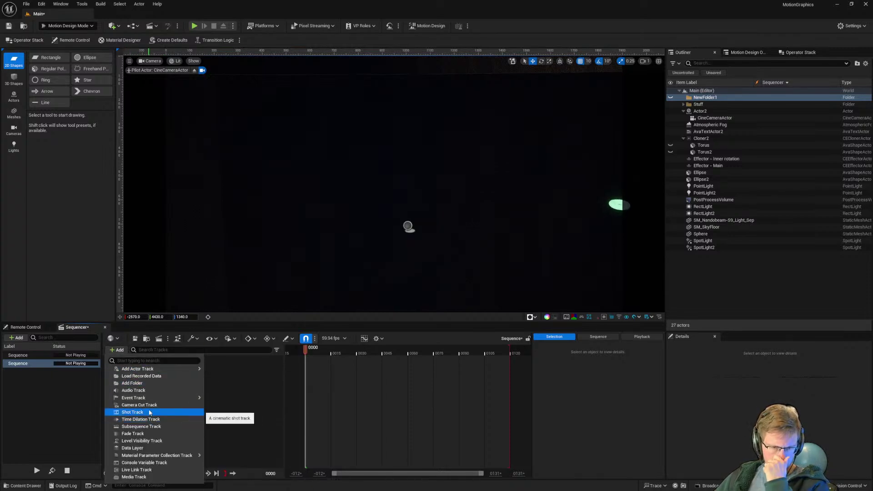
pyautogui.moveTo(147, 399)
pyautogui.click(477, 189)
pyautogui.moveTo(478, 190); pyautogui.dragTo(431, 228, button='right')
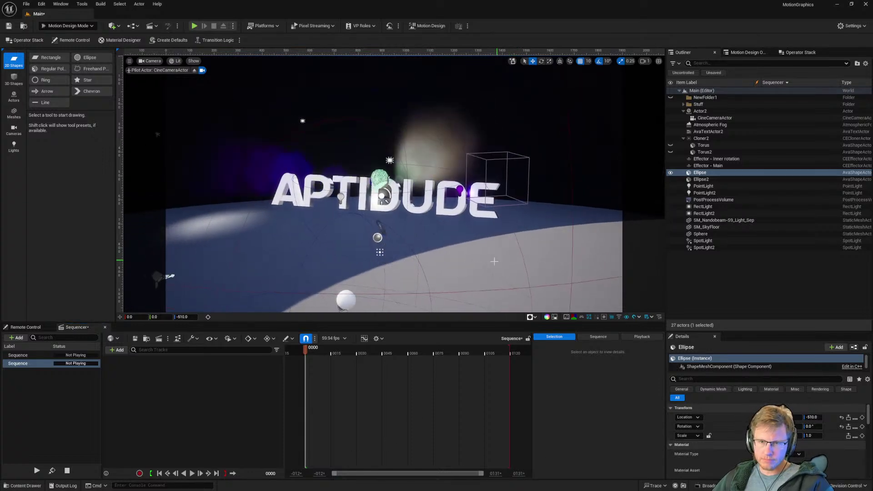
pyautogui.rightClick(188, 400)
pyautogui.click(117, 350)
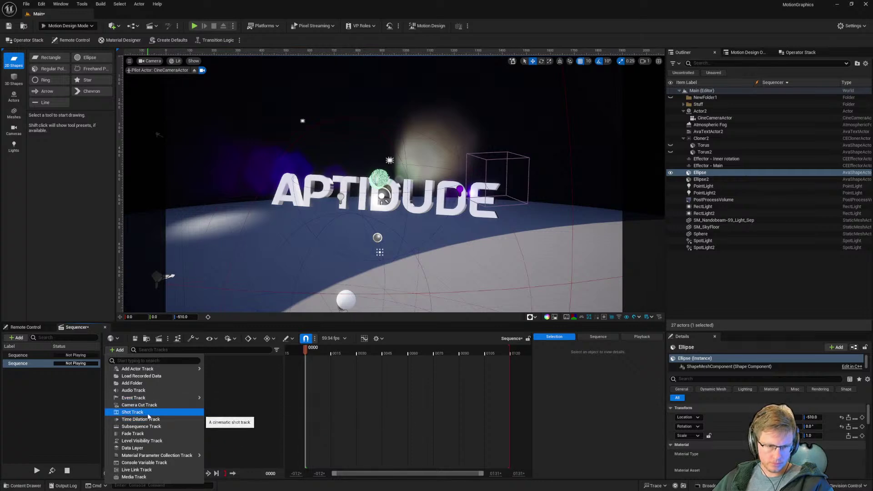
pyautogui.moveTo(144, 370)
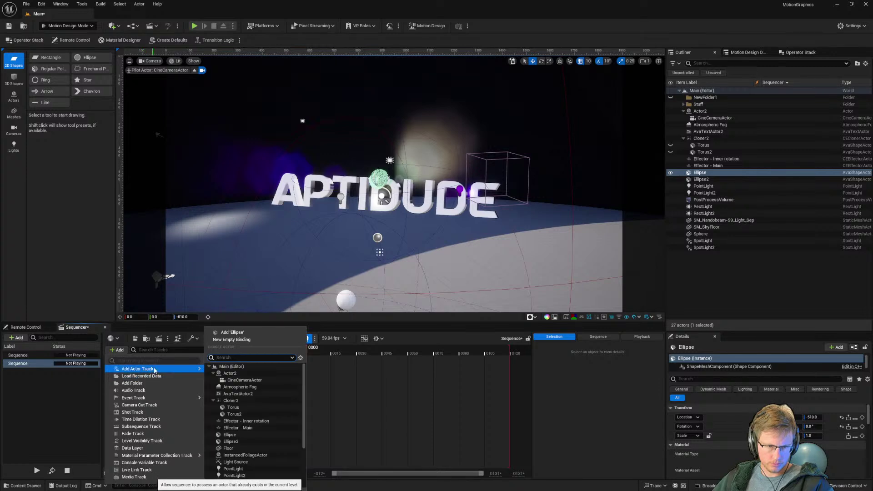
pyautogui.click(269, 397)
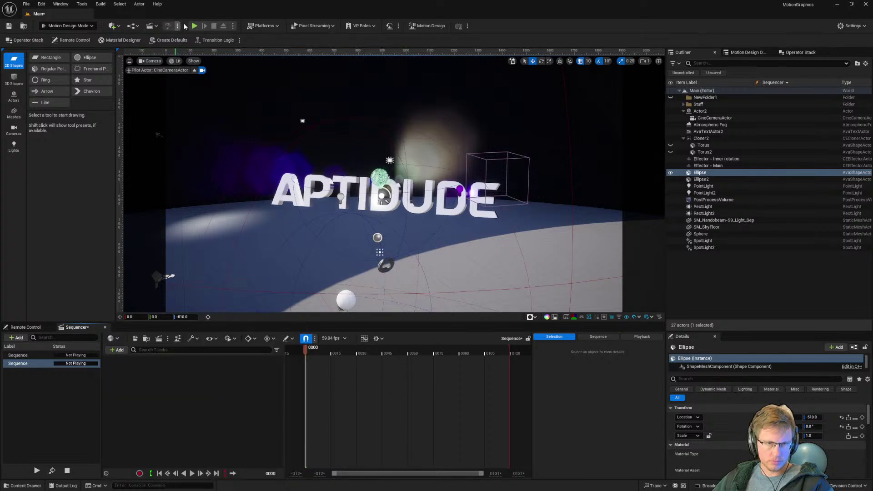
# Step: Place a Cine Camera Actor in the scene in front of the APTIDUDE text
pyautogui.click(150, 26)
pyautogui.click(112, 26)
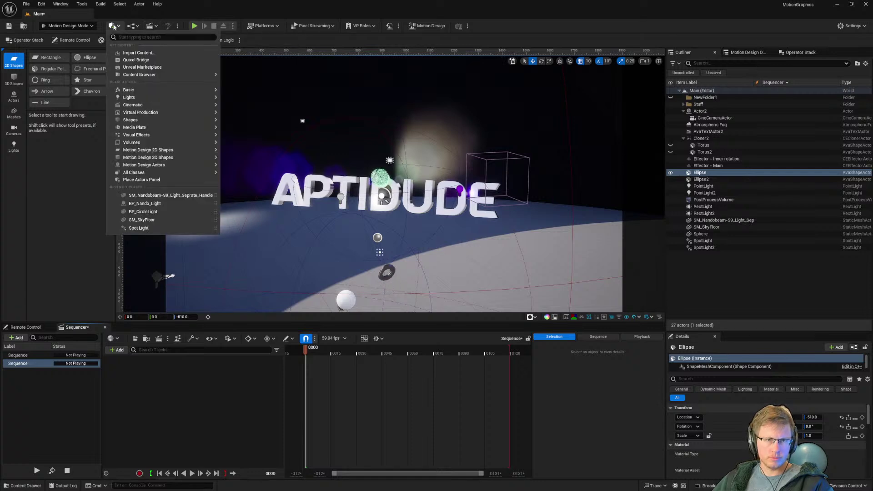
pyautogui.moveTo(138, 107)
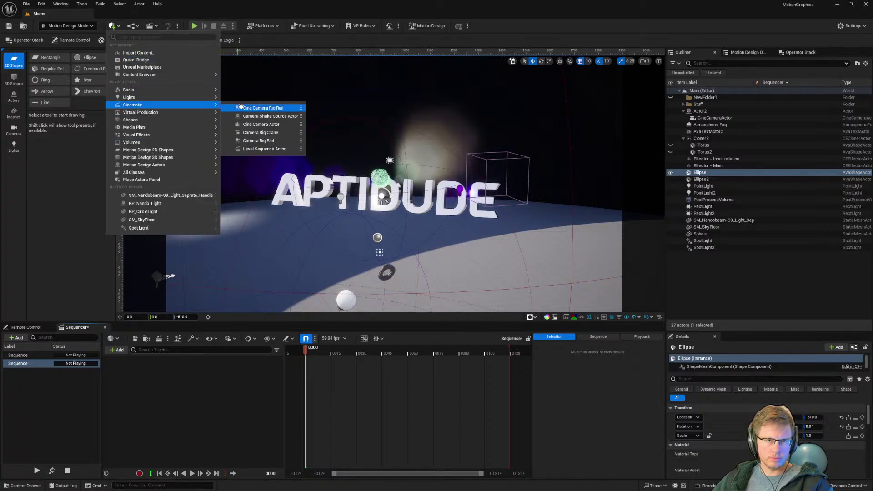
pyautogui.moveTo(261, 124); pyautogui.dragTo(346, 202)
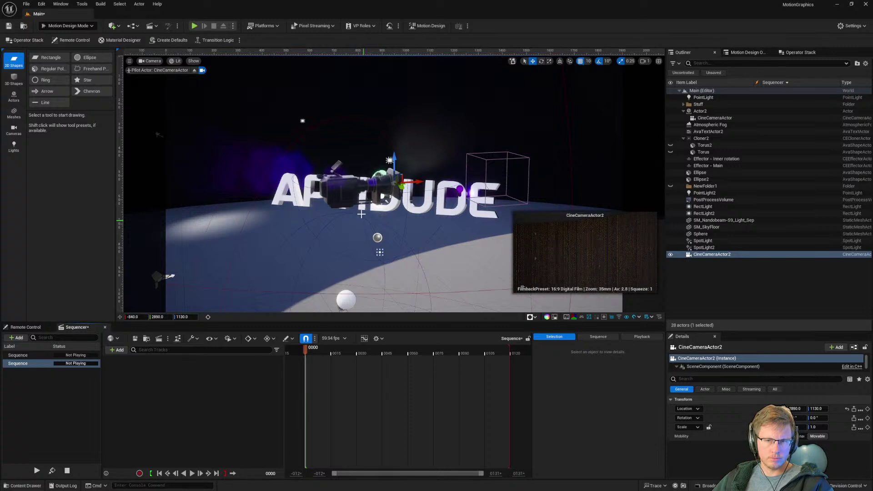
# Step: Rotate the new cine camera to about -70° yaw and -10° pitch so it frames the APTIDUDE text
pyautogui.press('d')
pyautogui.moveTo(397, 219); pyautogui.dragTo(360, 221, button='right')
pyautogui.press('e')
pyautogui.moveTo(262, 160); pyautogui.dragTo(358, 159)
pyautogui.moveTo(249, 124); pyautogui.dragTo(262, 123)
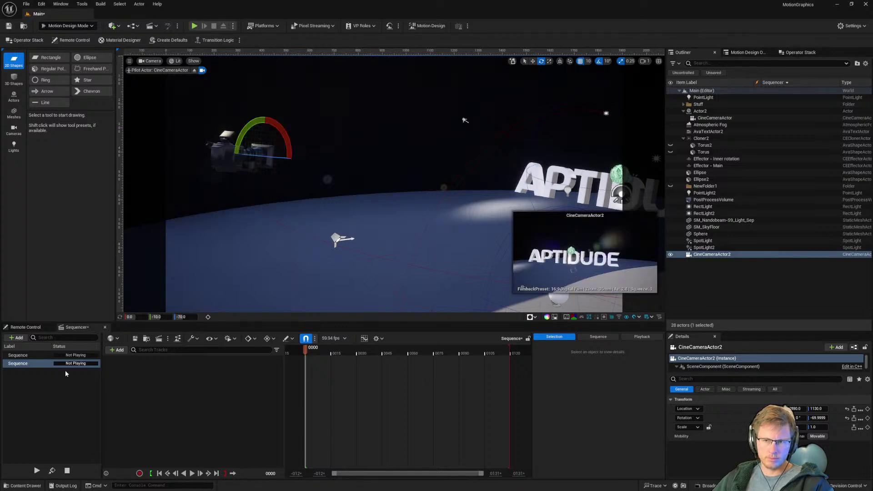
# Step: Look through CineCameraActor2's actor options and search all its detail properties for "spawn"
pyautogui.rightClick(709, 256)
pyautogui.moveTo(780, 395)
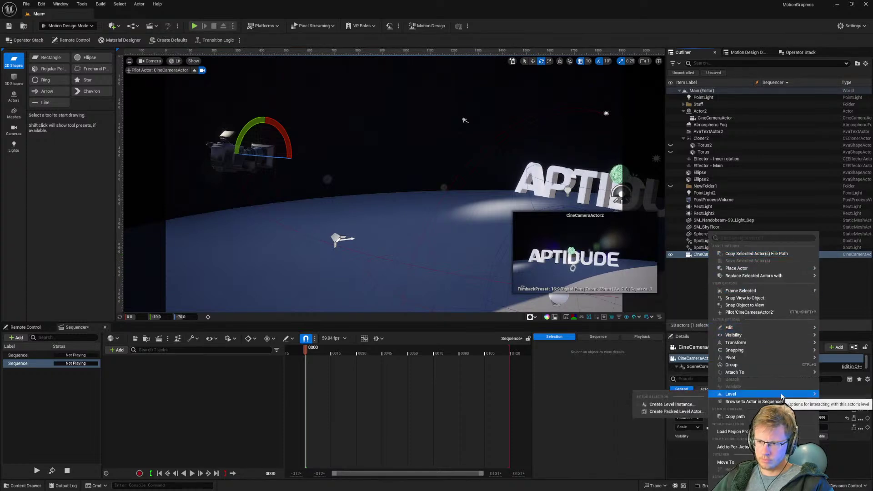
pyautogui.moveTo(753, 349)
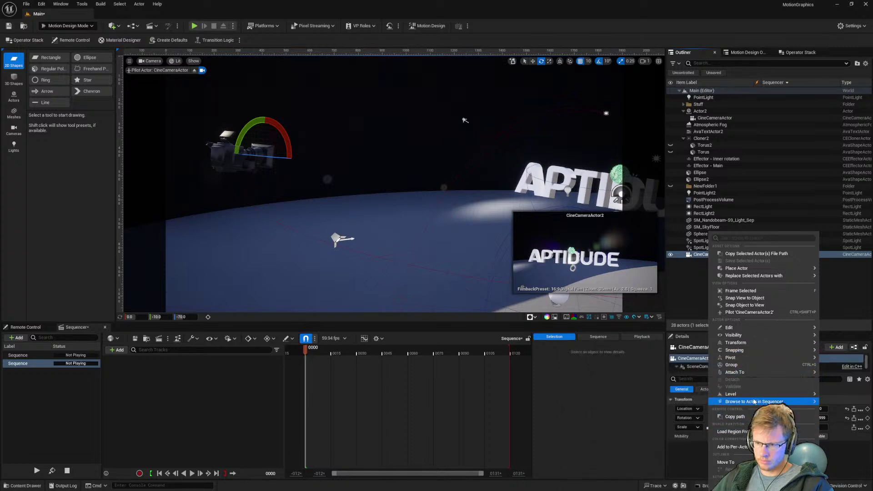
pyautogui.moveTo(740, 372)
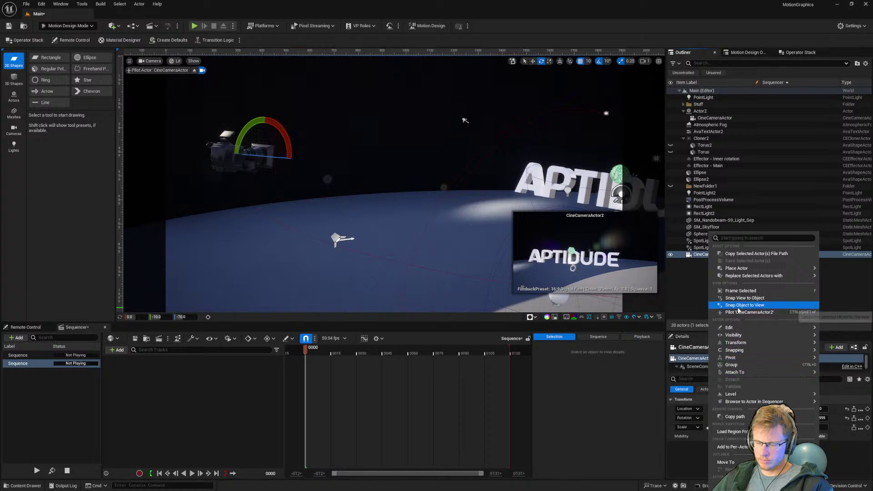
pyautogui.moveTo(729, 328)
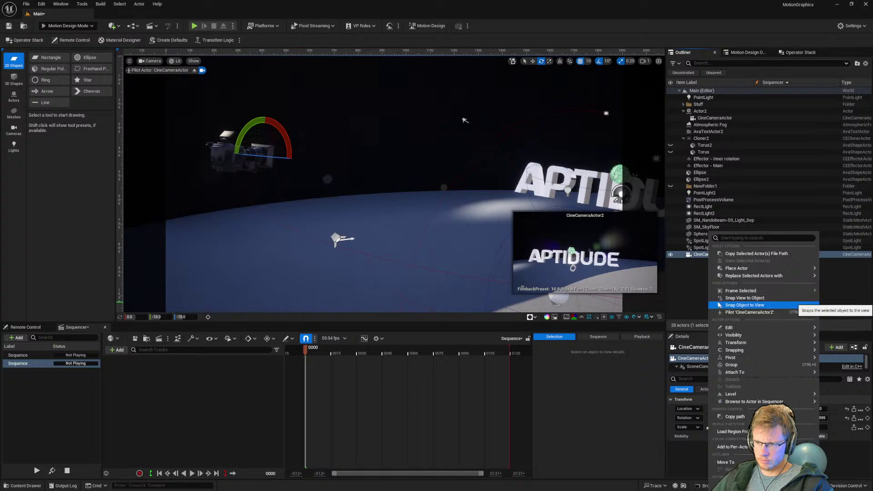
pyautogui.click(693, 293)
pyautogui.click(710, 255)
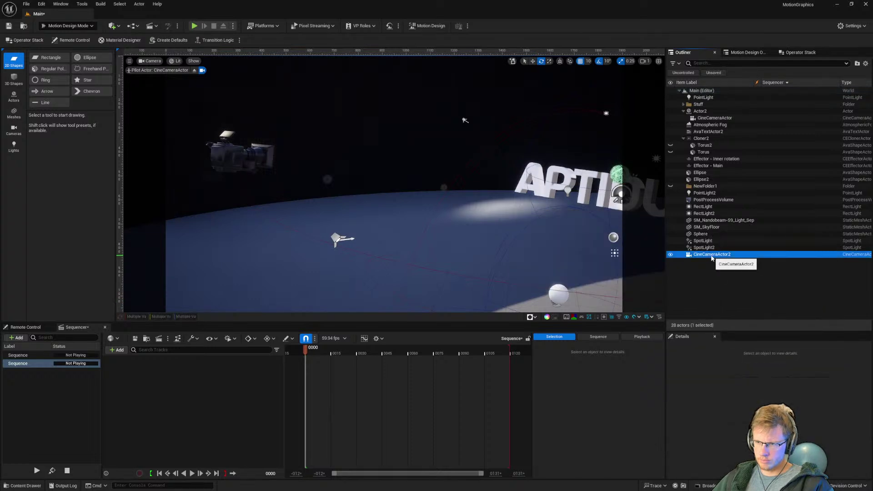
pyautogui.press('w')
pyautogui.click(778, 379)
pyautogui.write('spawn')
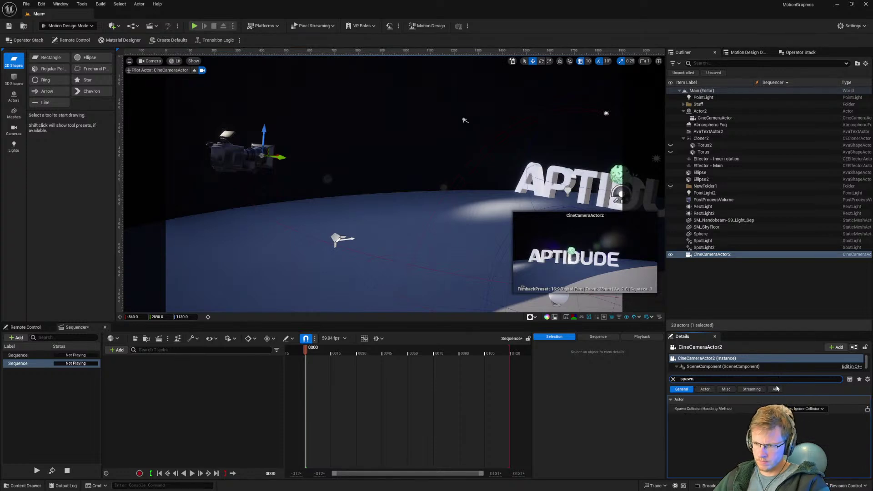
pyautogui.click(775, 389)
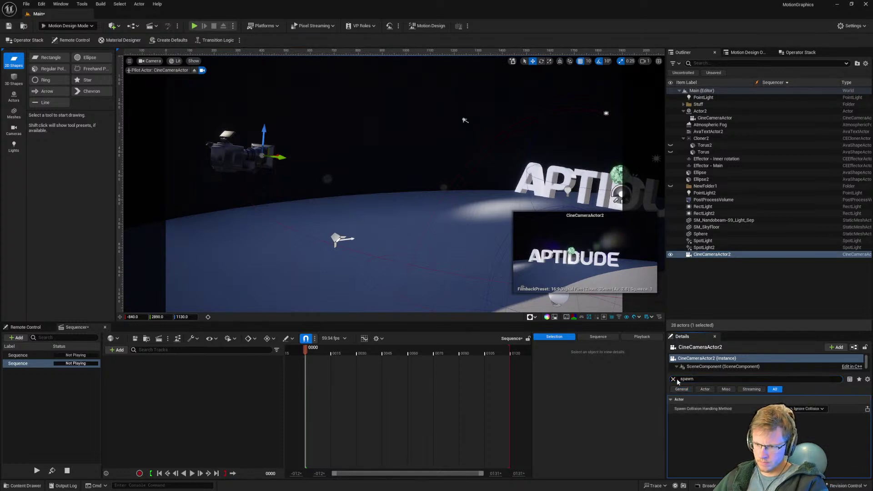
pyautogui.click(673, 379)
pyautogui.rightClick(702, 255)
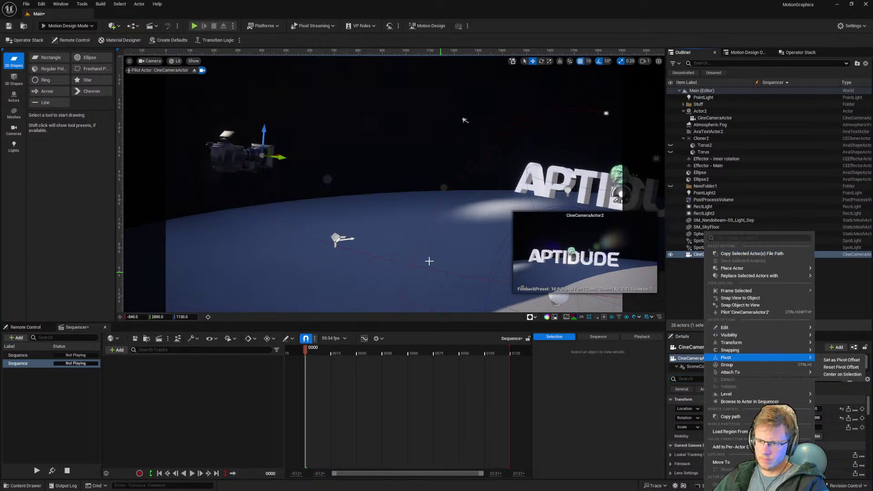
pyautogui.rightClick(241, 152)
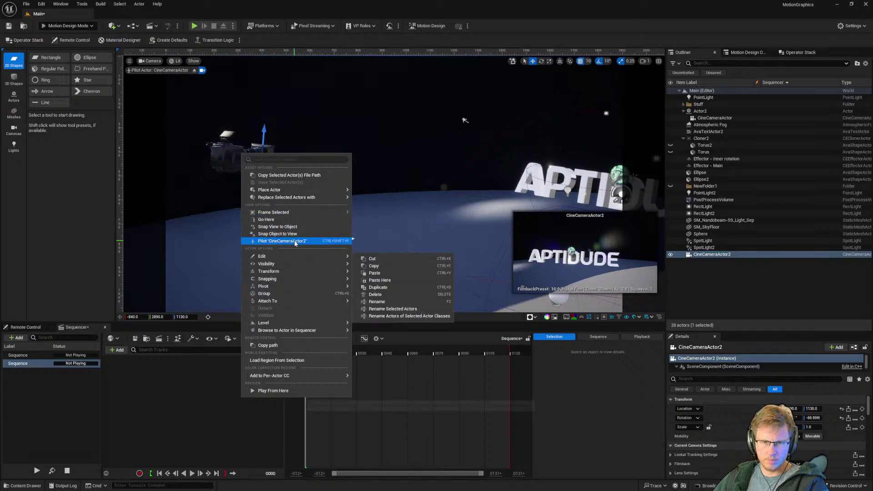
pyautogui.moveTo(274, 193)
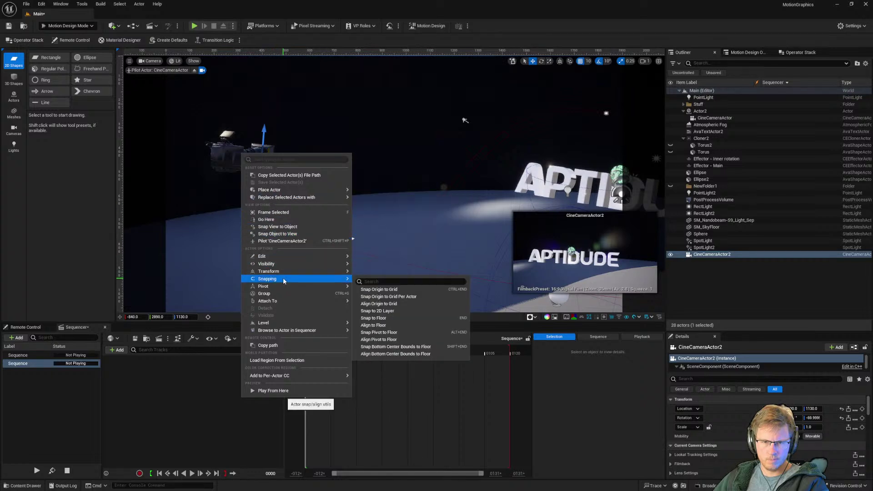
pyautogui.moveTo(273, 259)
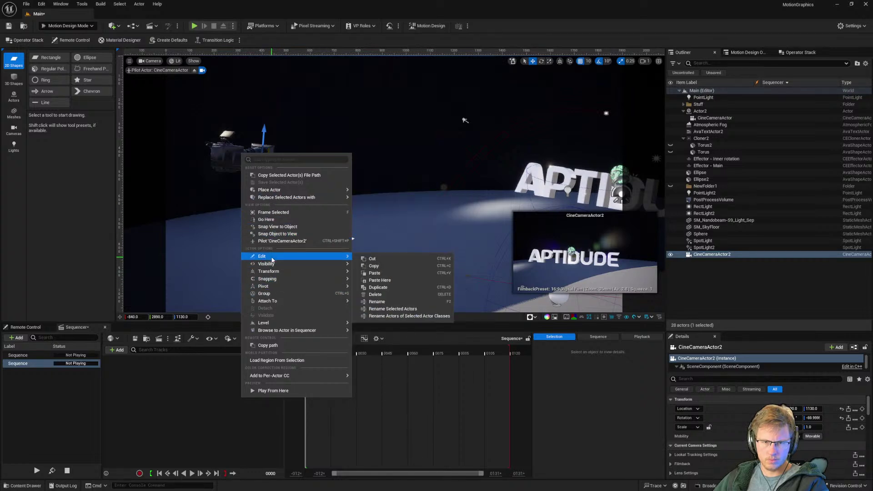
pyautogui.click(196, 398)
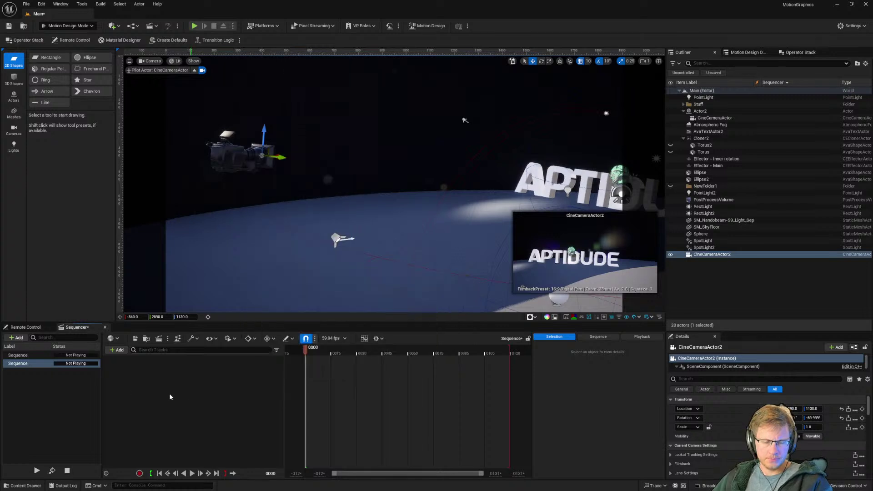
# Step: Add CineCameraActor2 to the second sequence and key its transform at frame 0
pyautogui.moveTo(715, 257); pyautogui.dragTo(193, 372)
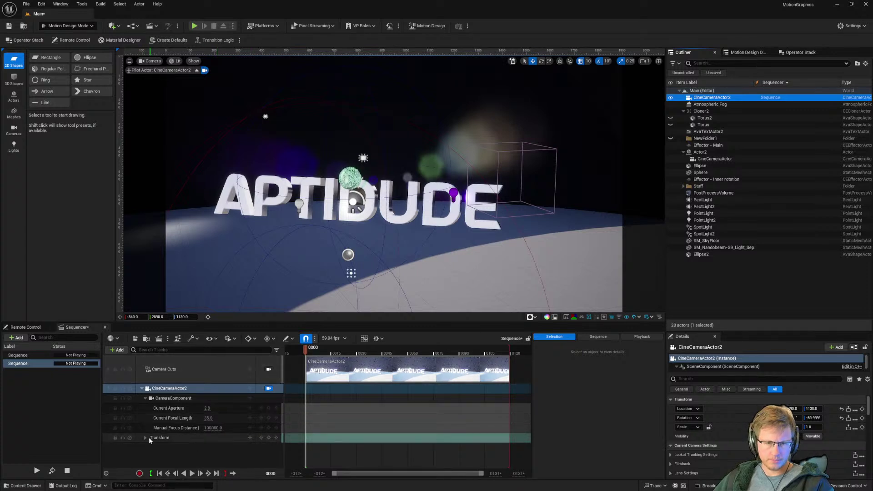
pyautogui.click(269, 437)
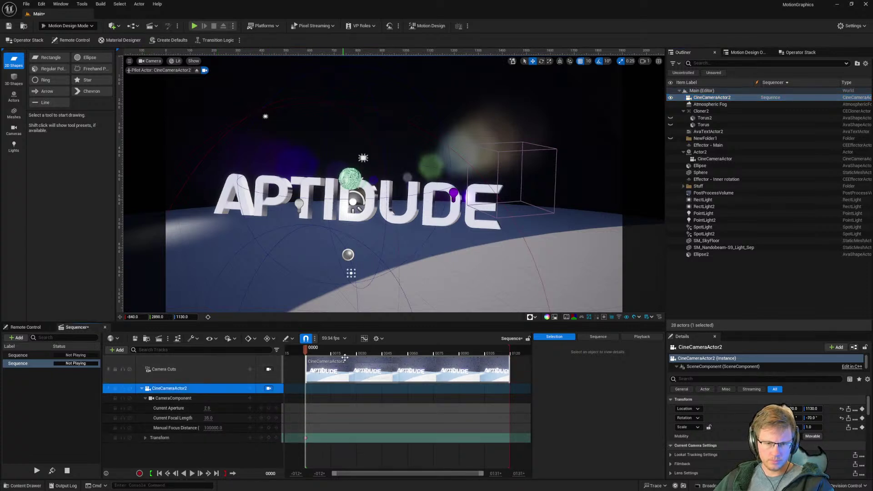
# Step: At frame 30, fly the camera closer to the APTIDUDE text and key CineCameraActor2's transform
pyautogui.click(356, 353)
pyautogui.moveTo(456, 260)
pyautogui.mouseDown(button='right')
pyautogui.moveTo(430, 259)
pyautogui.moveTo(442, 257)
pyautogui.mouseUp(button='right')
pyautogui.press('d')
pyautogui.press('w')
pyautogui.press('a')
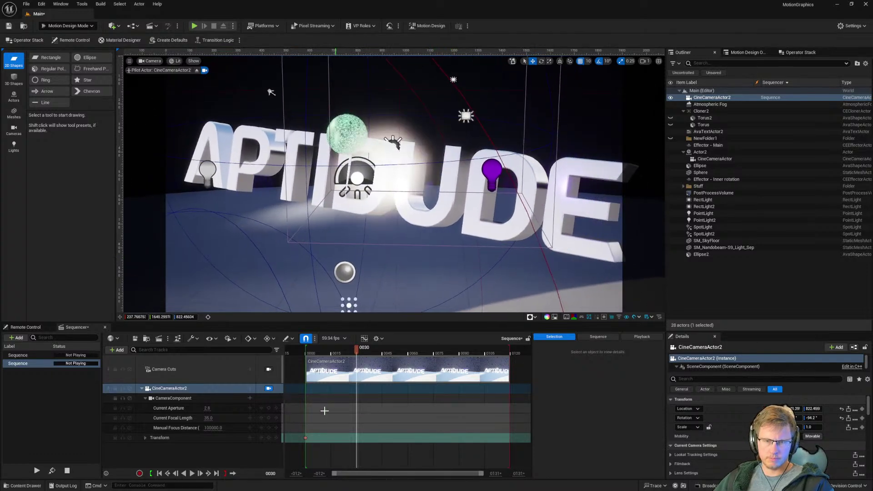
pyautogui.click(269, 437)
# Step: Shorten the second sequence's playback range to end at frame 30
pyautogui.click(302, 353)
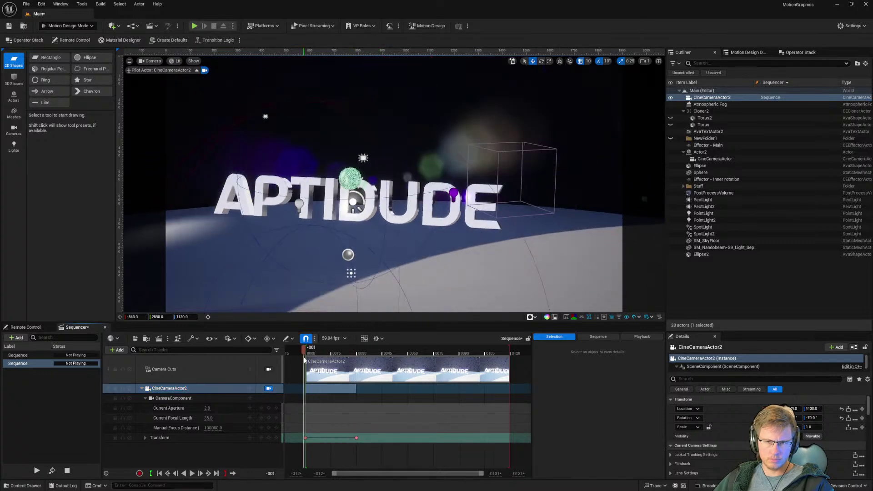
pyautogui.moveTo(302, 362); pyautogui.dragTo(300, 361)
pyautogui.moveTo(509, 349); pyautogui.dragTo(356, 357)
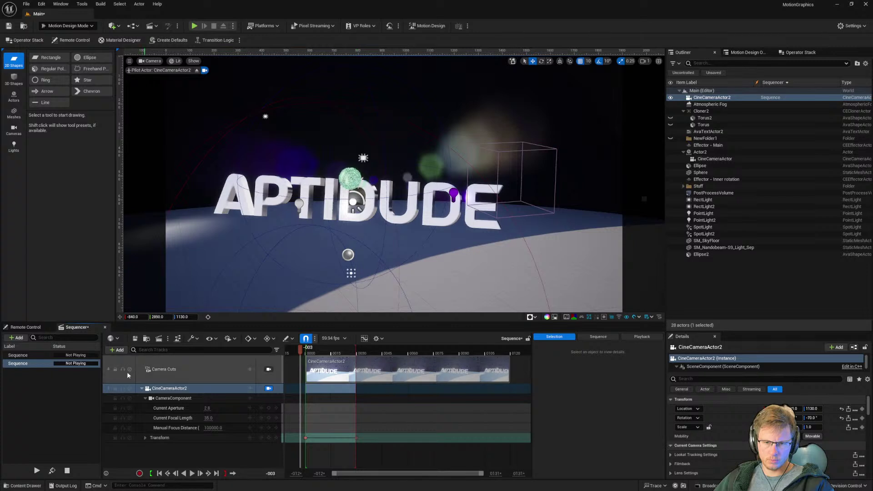
# Step: Try to add a third sequence to the sequence list and select it
pyautogui.click(37, 416)
pyautogui.click(19, 337)
pyautogui.click(22, 364)
pyautogui.click(24, 372)
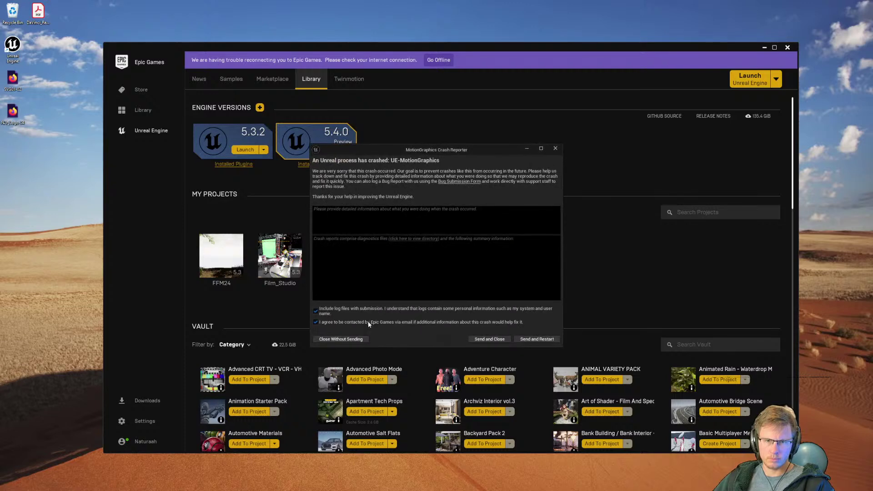
# Step: Close the crash report without sending it and relaunch Unreal Engine 5.4.0 from the Epic Games library
pyautogui.click(350, 339)
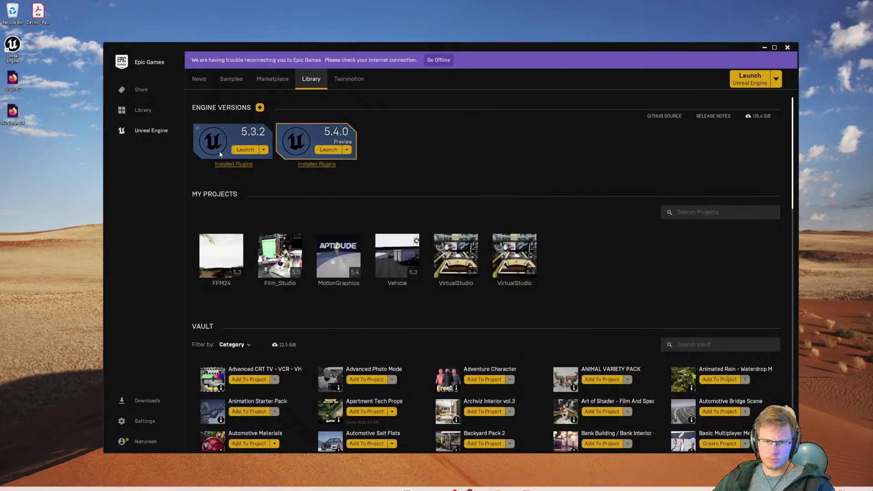
pyautogui.click(327, 150)
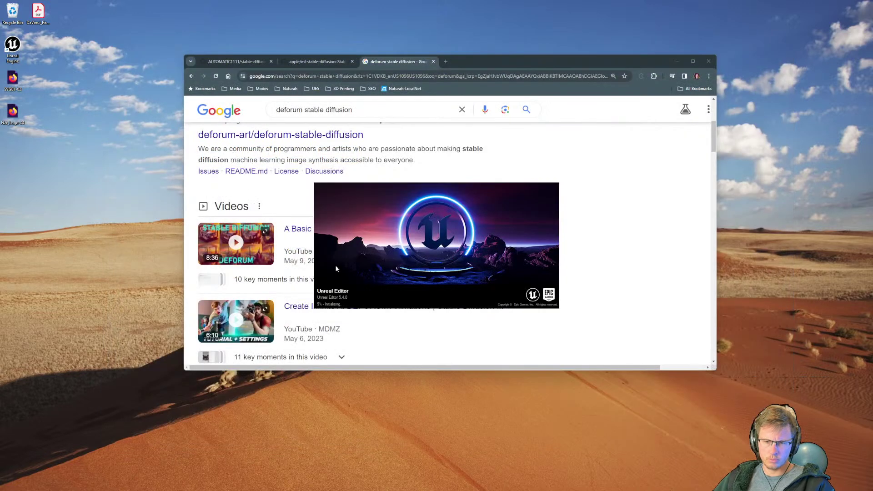
# Step: Close the Google search and the two GitHub stable-diffusion pages in the browser
pyautogui.click(433, 61)
pyautogui.click(352, 61)
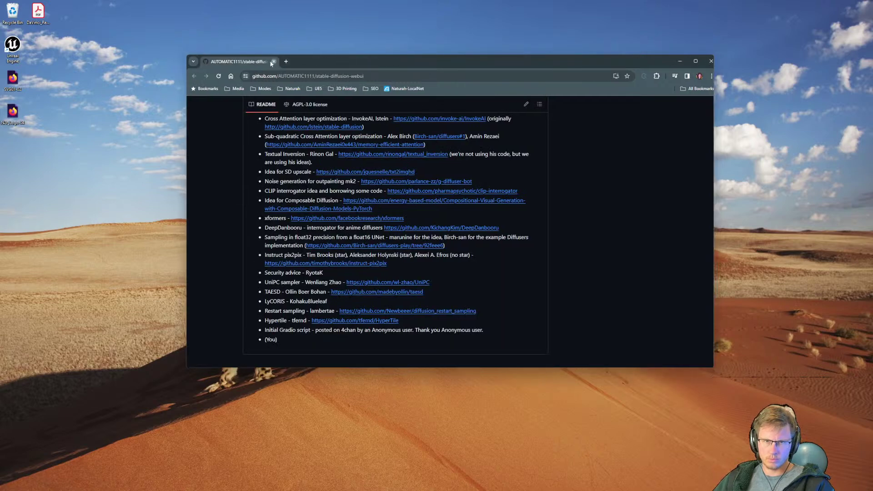
pyautogui.click(271, 62)
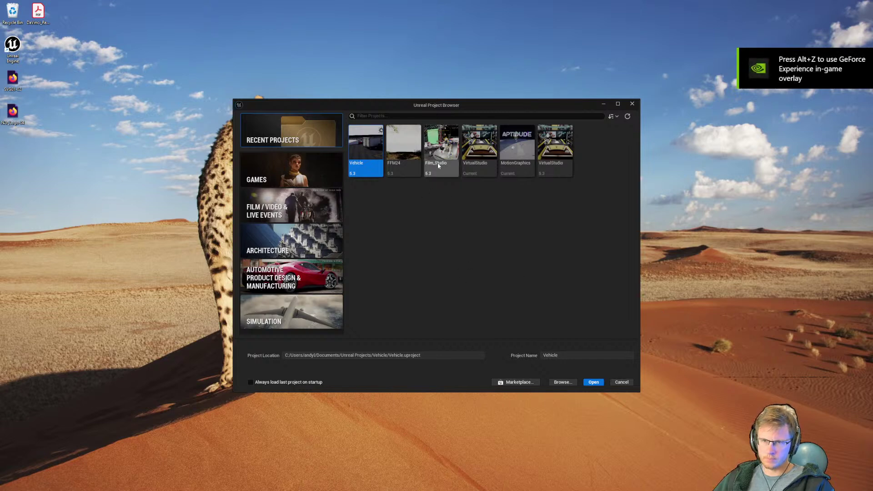
# Step: Open the MotionGraphics project and accept reopening the asset editors from the previous session
pyautogui.doubleClick(511, 150)
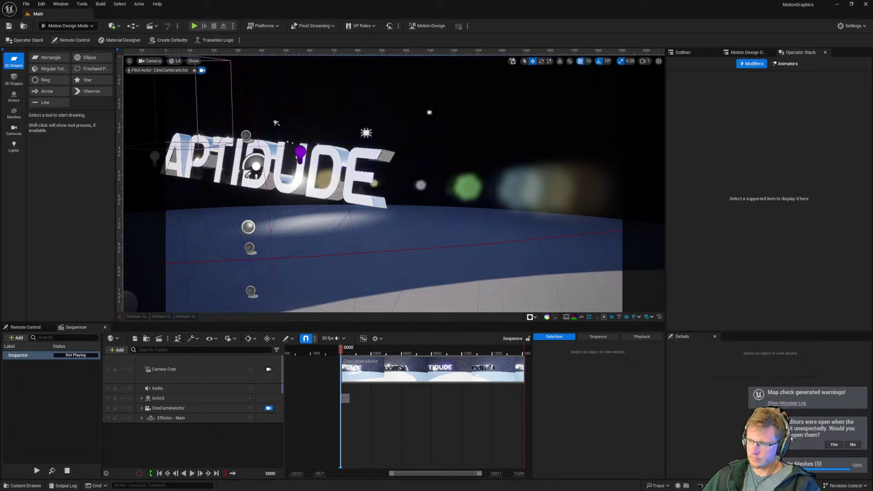
pyautogui.click(833, 444)
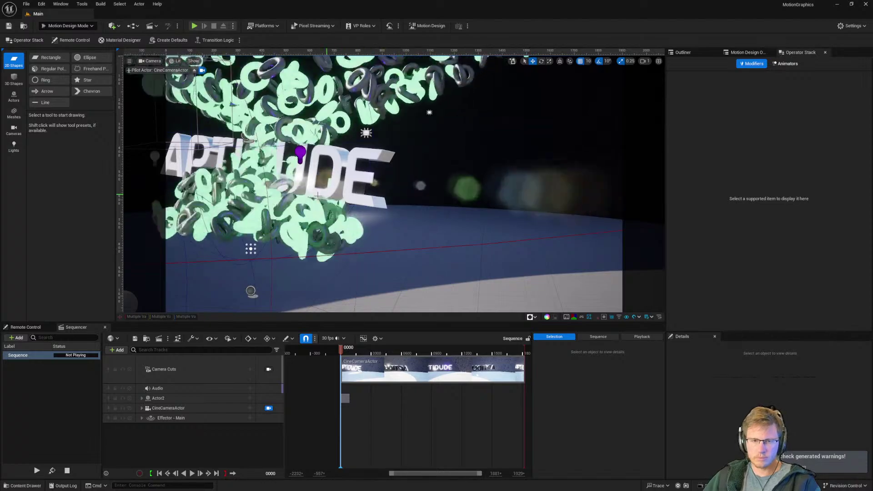
# Step: Play the remaining sequence to check the cloned rings around the APTIDUDE text
pyautogui.moveTo(342, 212); pyautogui.dragTo(287, 211, button='right')
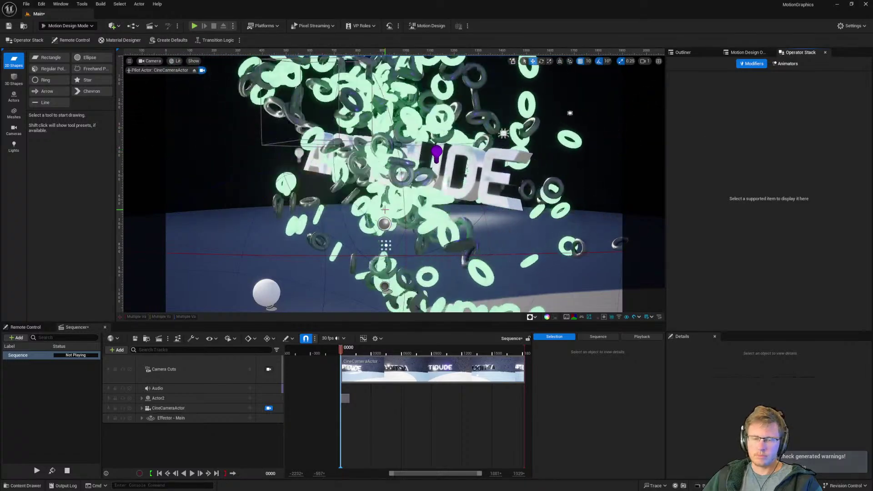
pyautogui.press('space')
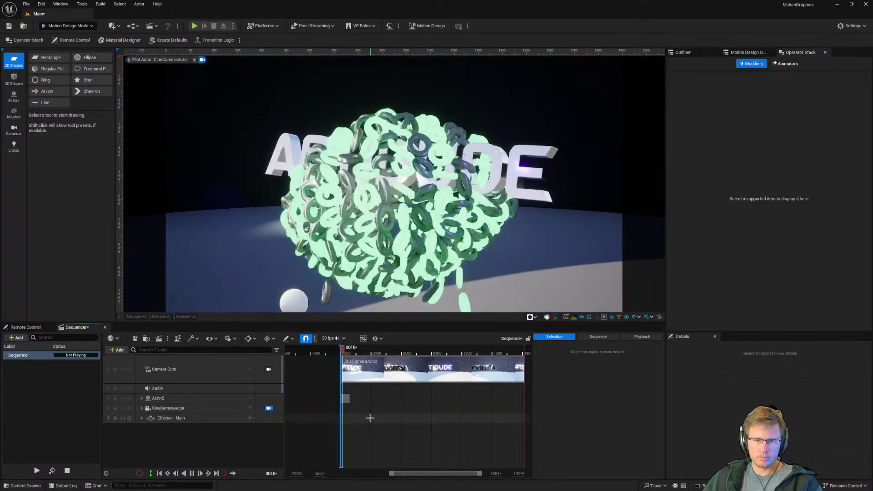
# Step: Stop playback, add a second empty sequence to the sequence list, and aim the piloted camera back at the APTIDUDE text
pyautogui.press('space')
pyautogui.click(23, 355)
pyautogui.click(17, 338)
pyautogui.click(20, 364)
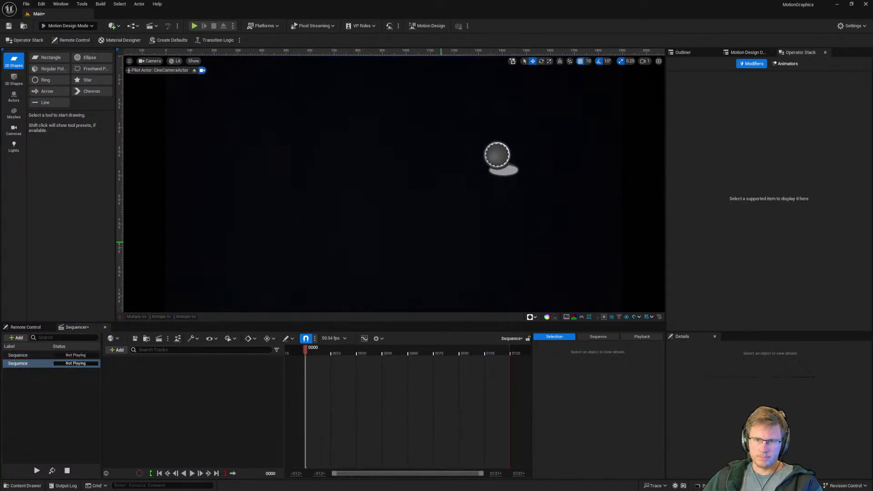
pyautogui.moveTo(625, 167)
pyautogui.mouseDown(button='right')
pyautogui.moveTo(624, 176)
pyautogui.moveTo(625, 157)
pyautogui.moveTo(626, 182)
pyautogui.mouseUp(button='right')
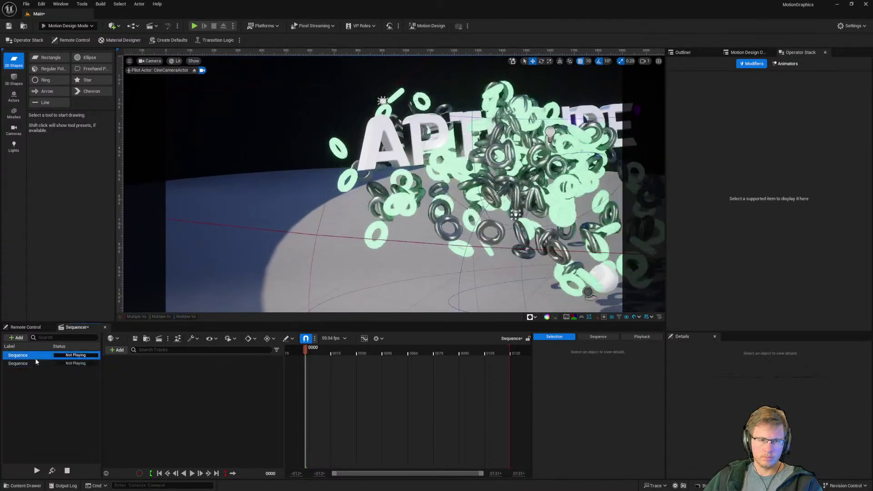
# Step: Switch between the original and the new sequence and briefly play each to compare their camera views
pyautogui.click(35, 358)
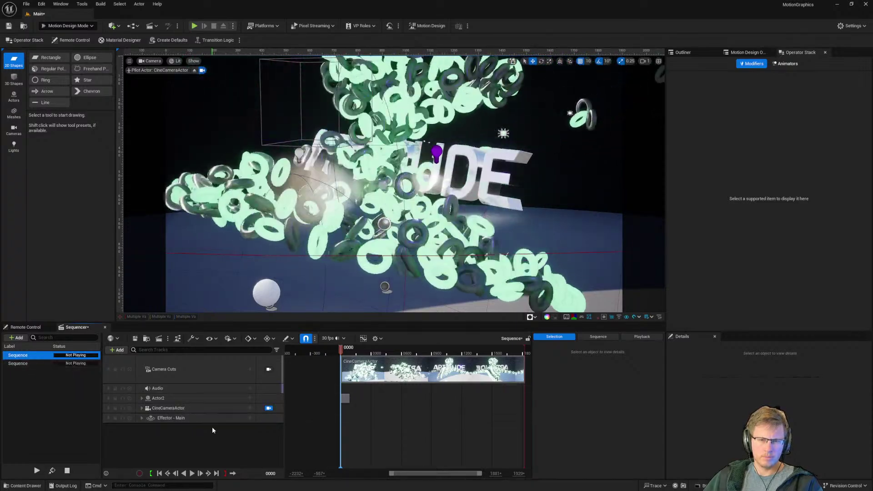
pyautogui.click(192, 474)
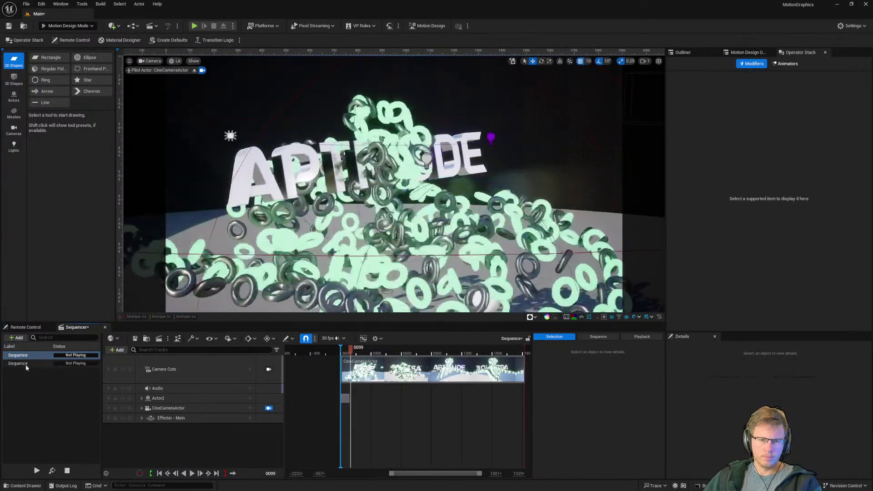
pyautogui.click(24, 364)
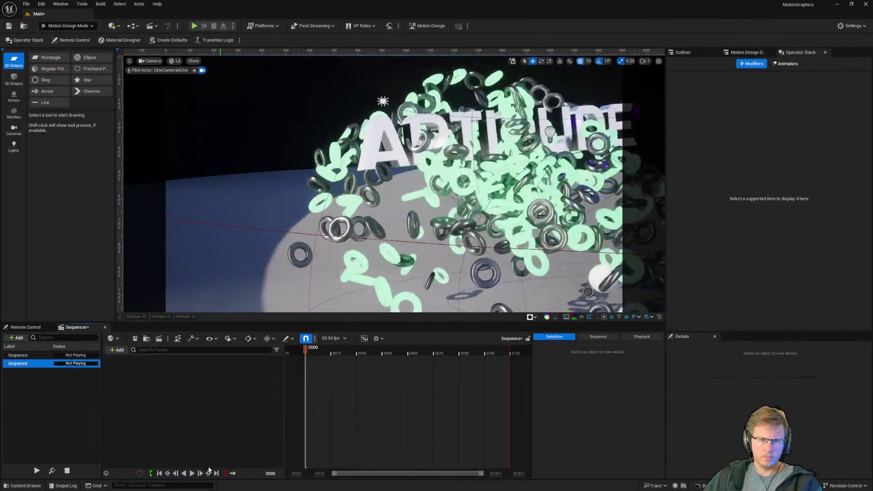
pyautogui.click(192, 474)
pyautogui.click(192, 473)
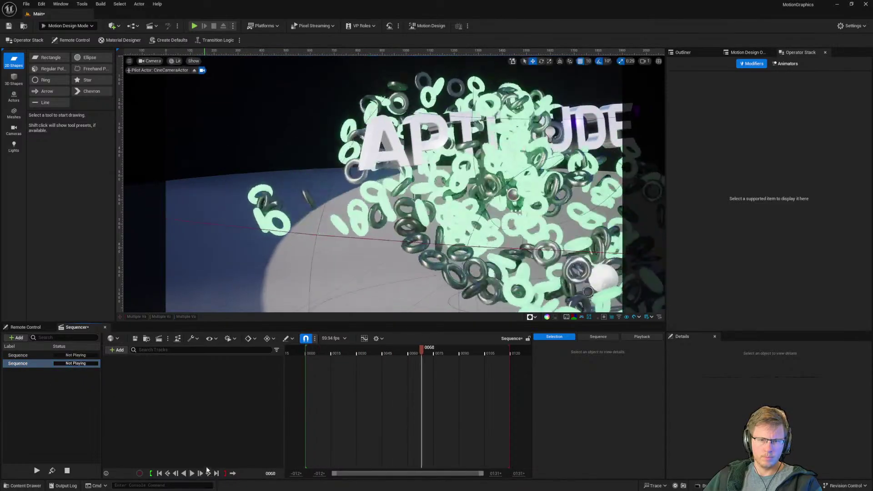
# Step: Add the existing CineCameraActor to the new sequence and reframe it on the APTIDUDE text
pyautogui.click(691, 51)
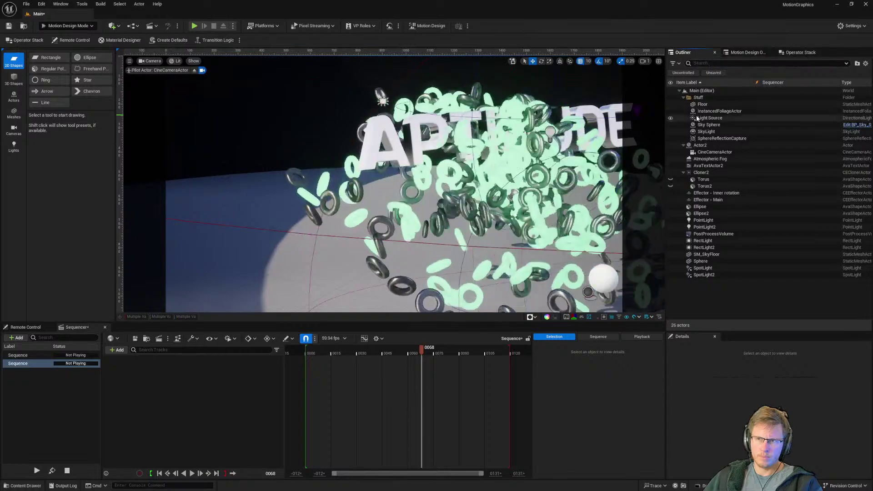
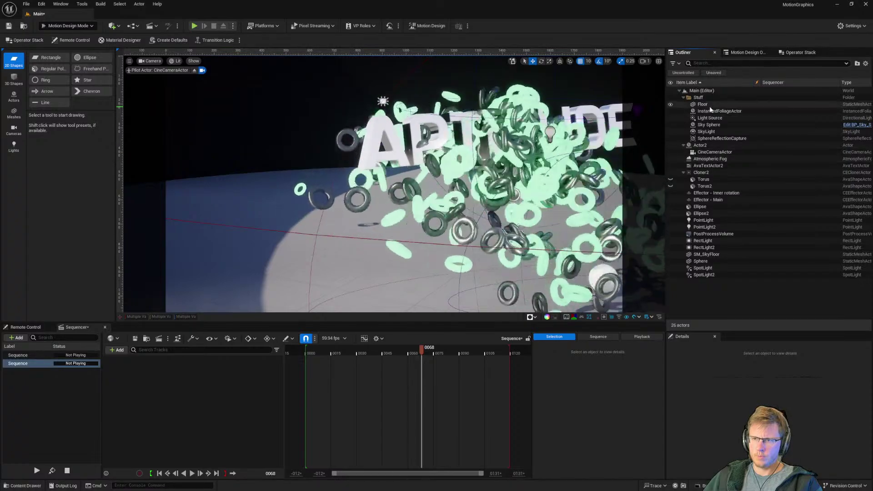
pyautogui.moveTo(532, 186); pyautogui.dragTo(503, 187, button='right')
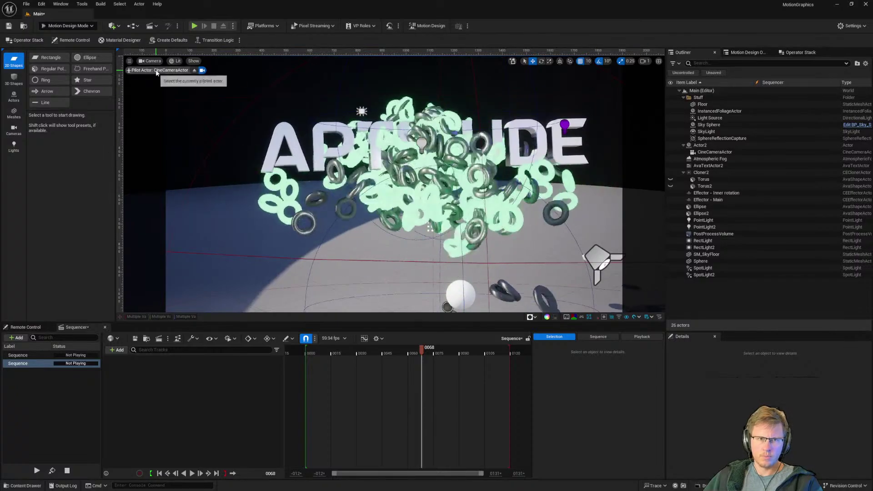
pyautogui.click(722, 153)
pyautogui.moveTo(182, 397); pyautogui.dragTo(182, 391)
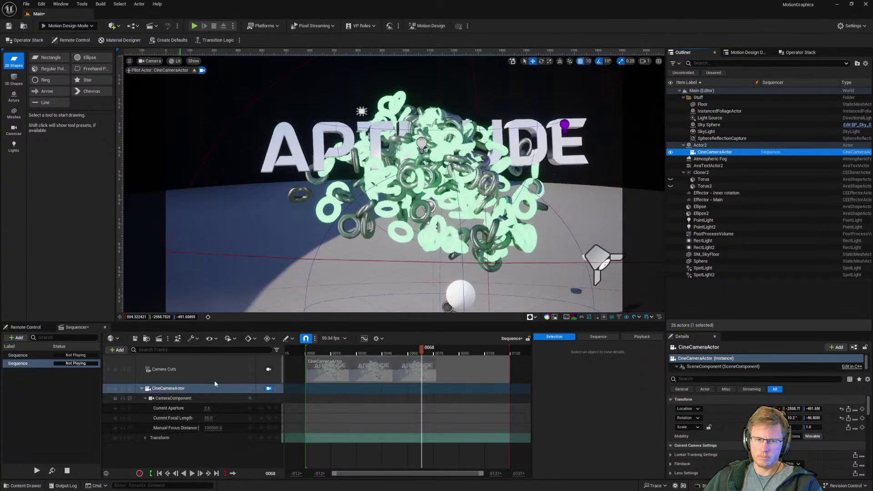
pyautogui.moveTo(495, 249); pyautogui.dragTo(504, 239, button='right')
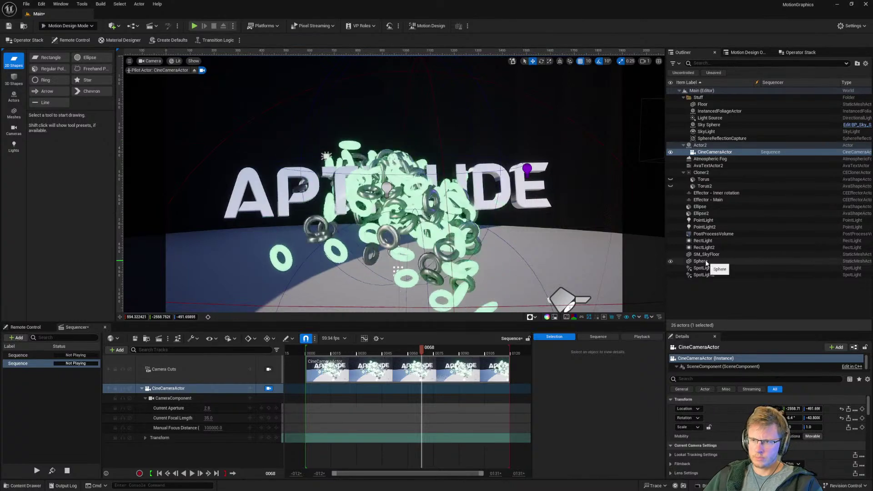
# Step: Add AvaTextActor2 to the new sequence and review the track types available for it
pyautogui.click(709, 166)
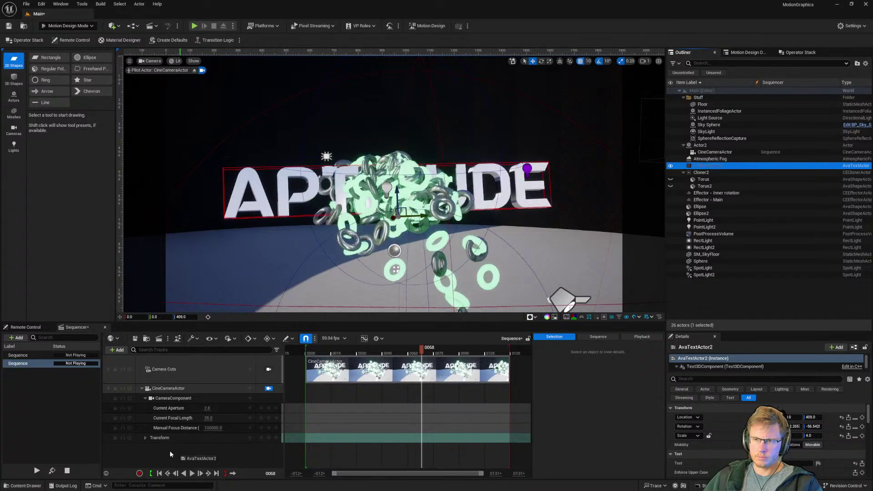
pyautogui.moveTo(146, 448); pyautogui.dragTo(148, 449)
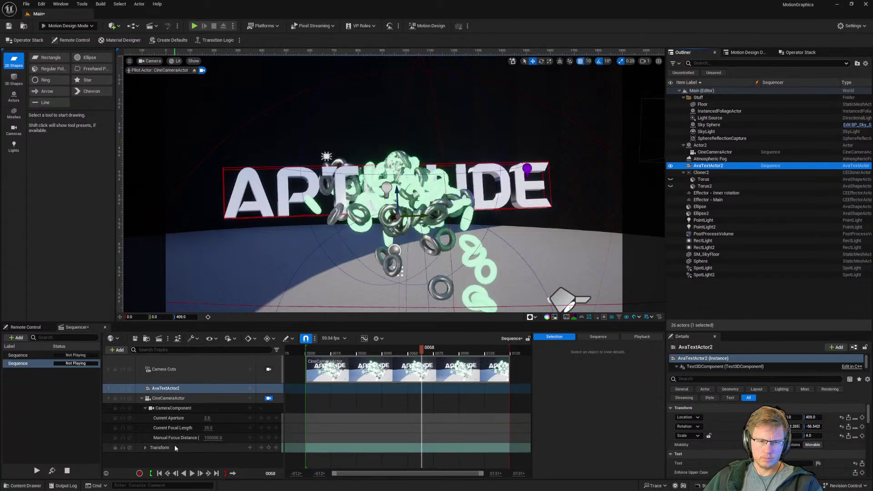
pyautogui.click(249, 388)
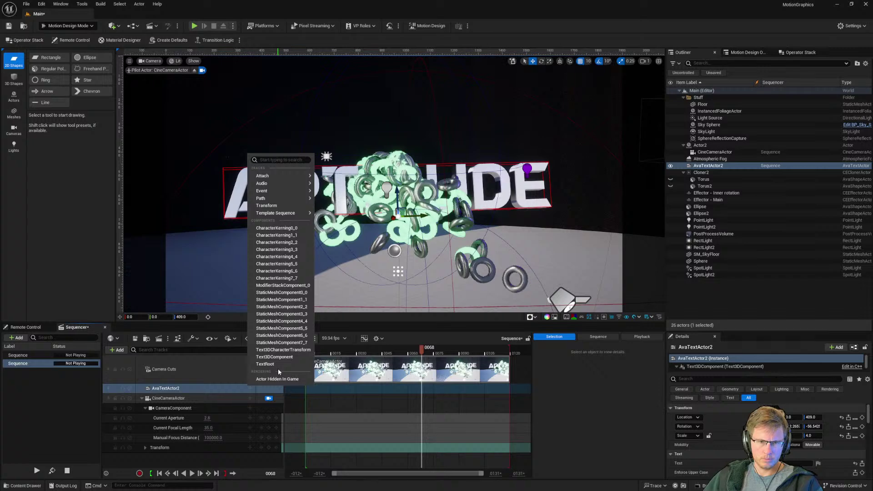
pyautogui.click(165, 388)
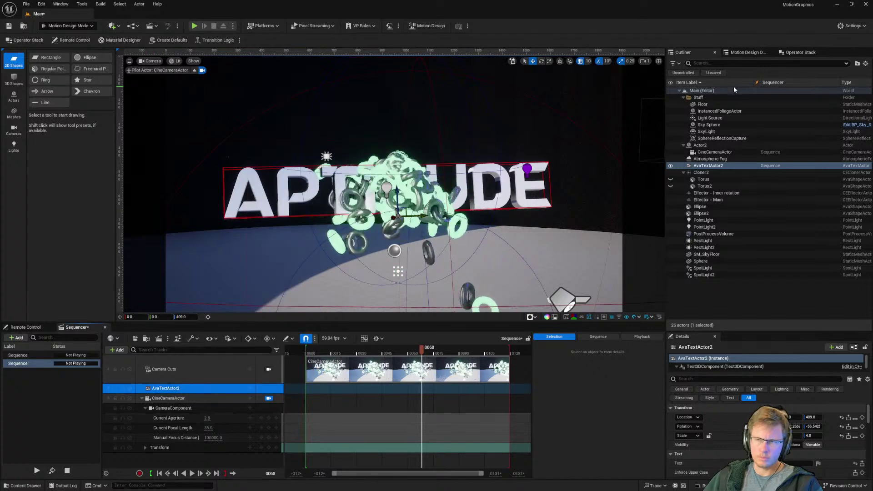
# Step: Examine the actors offered as Reference Actor for the text's LookAt modifier without choosing one
pyautogui.click(784, 54)
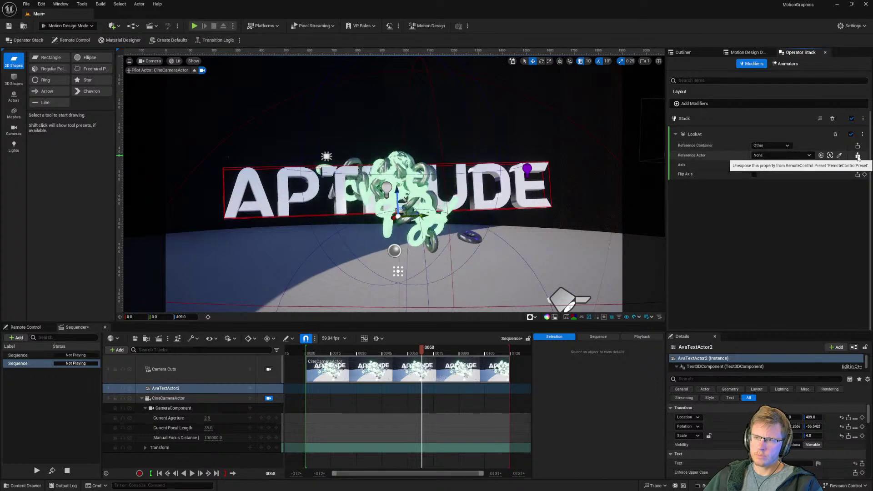
pyautogui.click(807, 156)
pyautogui.scroll(-3, 797, 285)
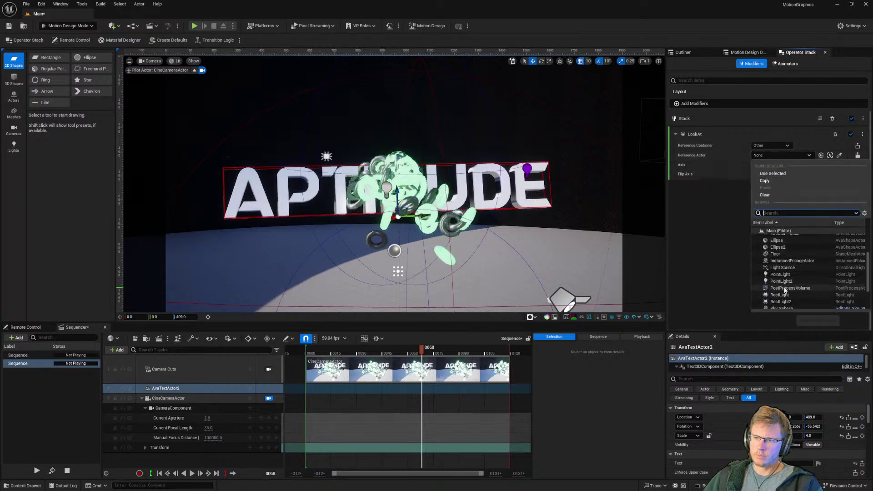
pyautogui.scroll(-2, 786, 284)
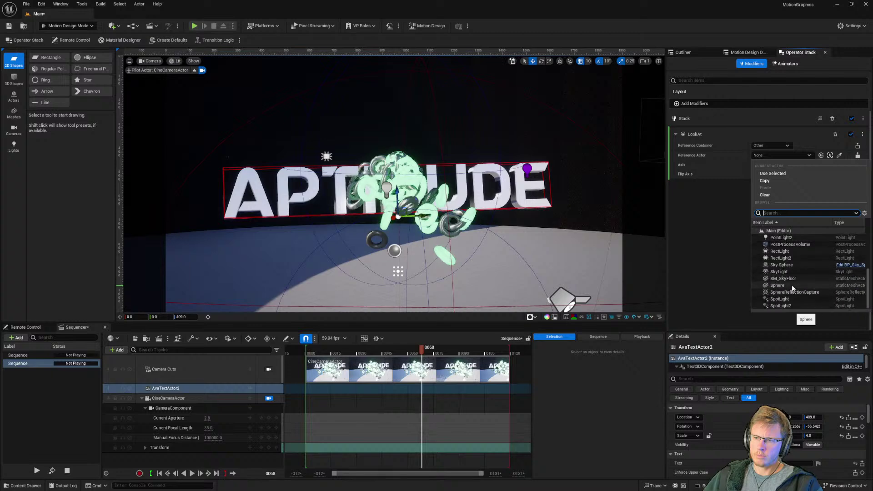
pyautogui.click(545, 420)
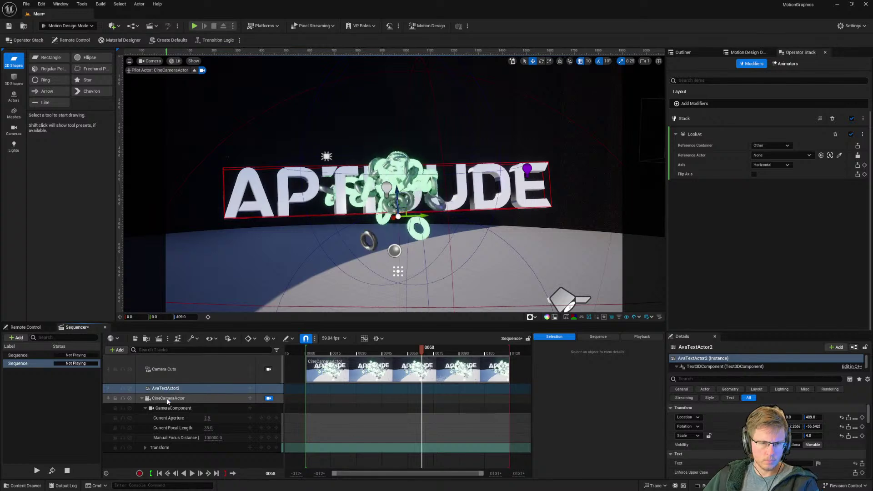
# Step: Replace CineCameraActor in the new sequence with a newly placed Cine Camera Actor
pyautogui.click(168, 399)
pyautogui.press('Delete')
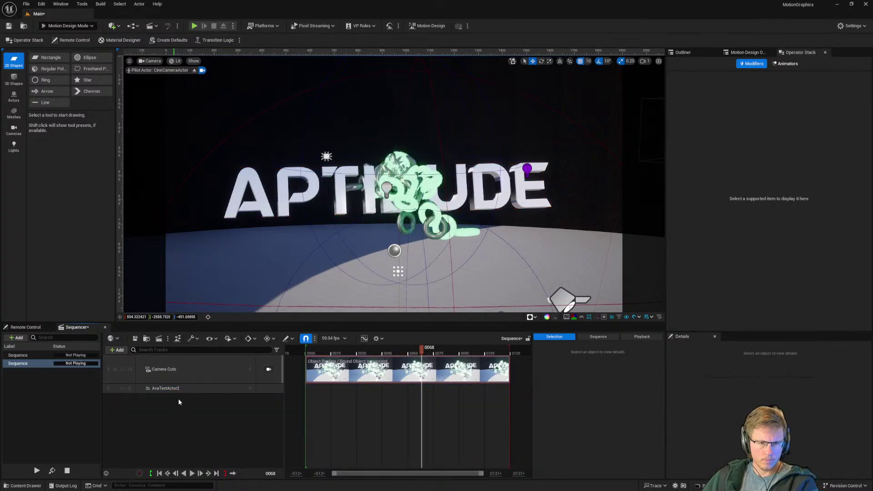
pyautogui.click(702, 54)
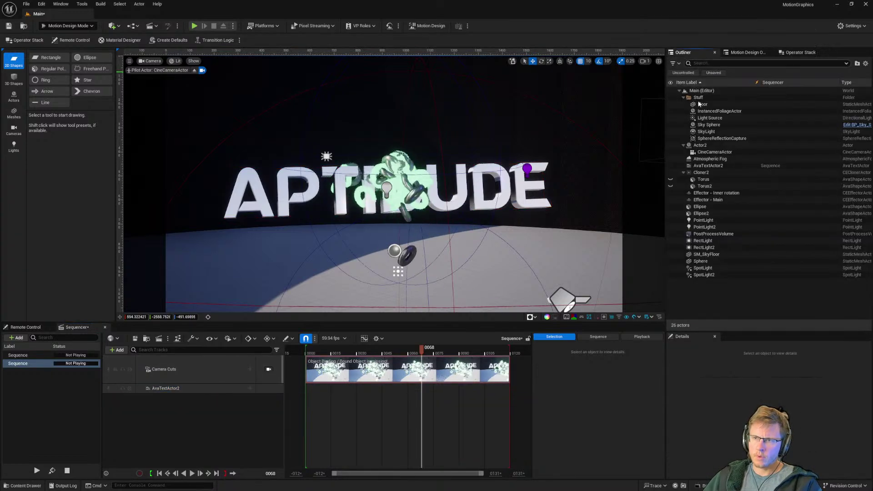
pyautogui.click(118, 28)
pyautogui.moveTo(135, 113)
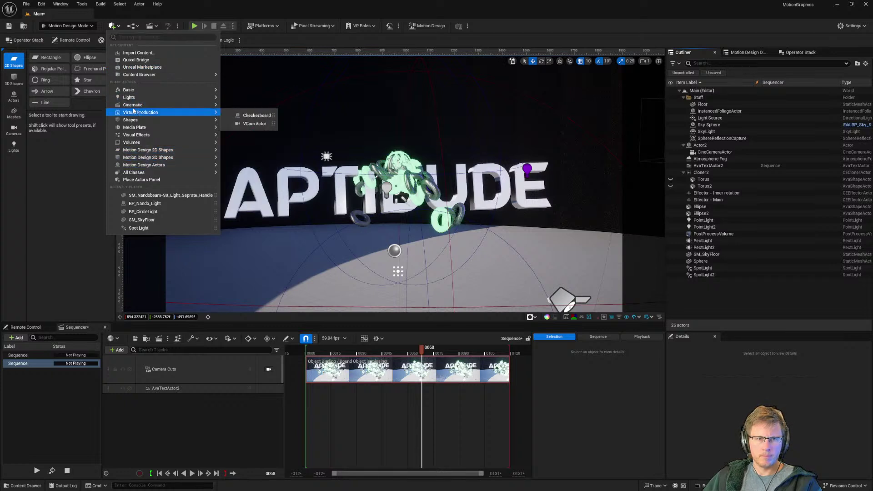
pyautogui.click(254, 132)
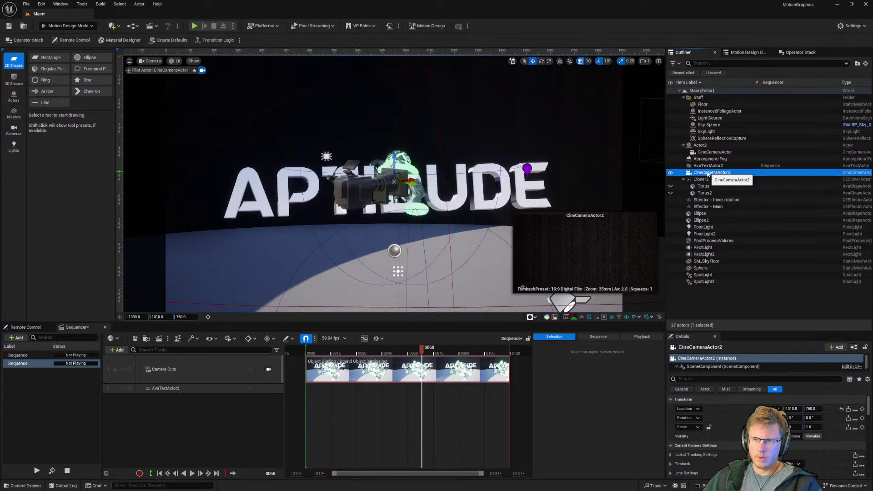
pyautogui.moveTo(147, 389); pyautogui.dragTo(146, 409)
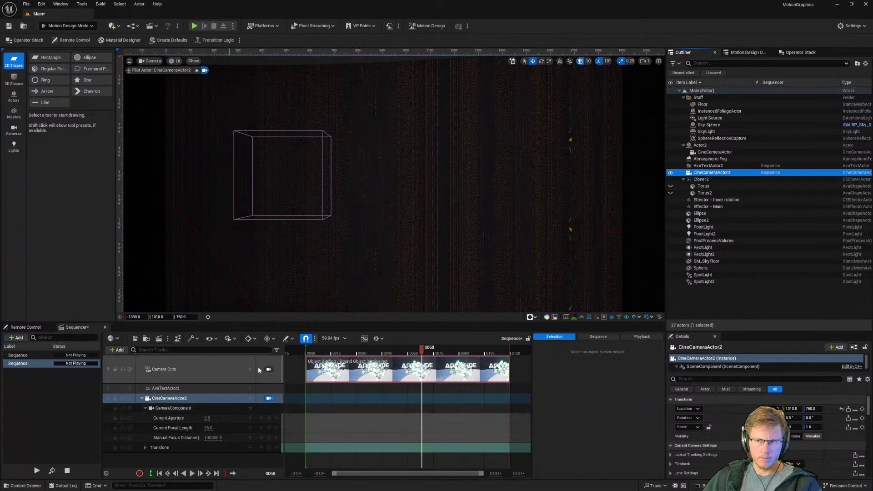
# Step: Add an event trigger track to the new camera in the sequence
pyautogui.click(249, 398)
pyautogui.moveTo(279, 299)
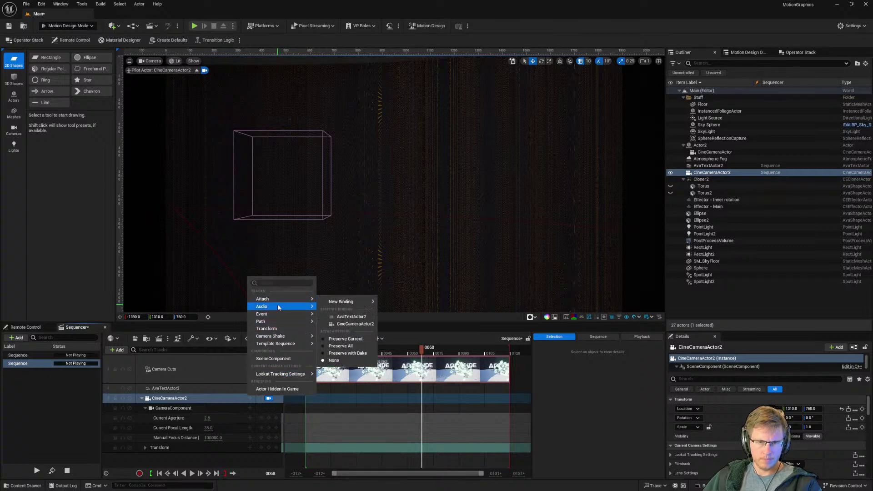
pyautogui.moveTo(278, 313)
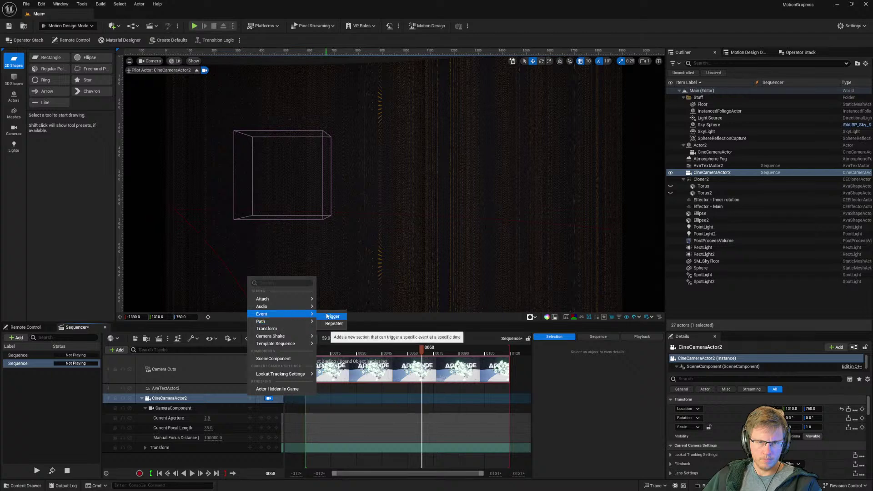
pyautogui.click(327, 316)
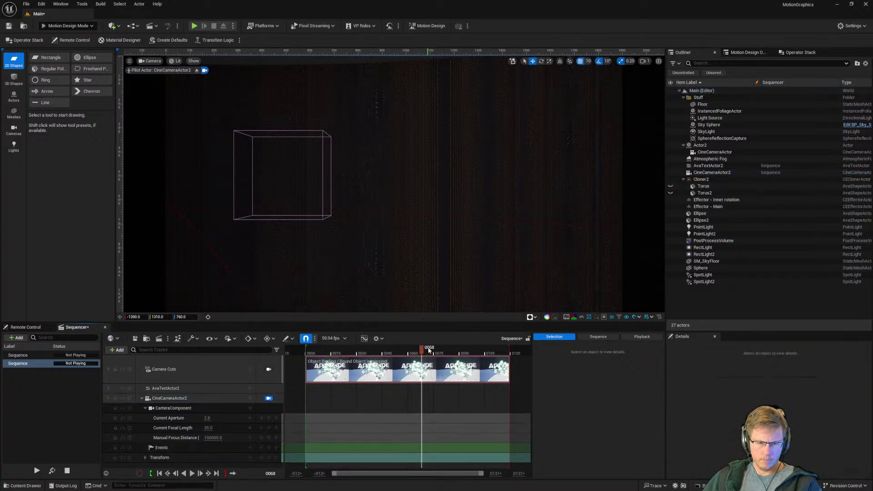
# Step: Try to add an event key at frame 3 on the new camera's Events track, undoing the attempt
pyautogui.moveTo(386, 354); pyautogui.dragTo(311, 355)
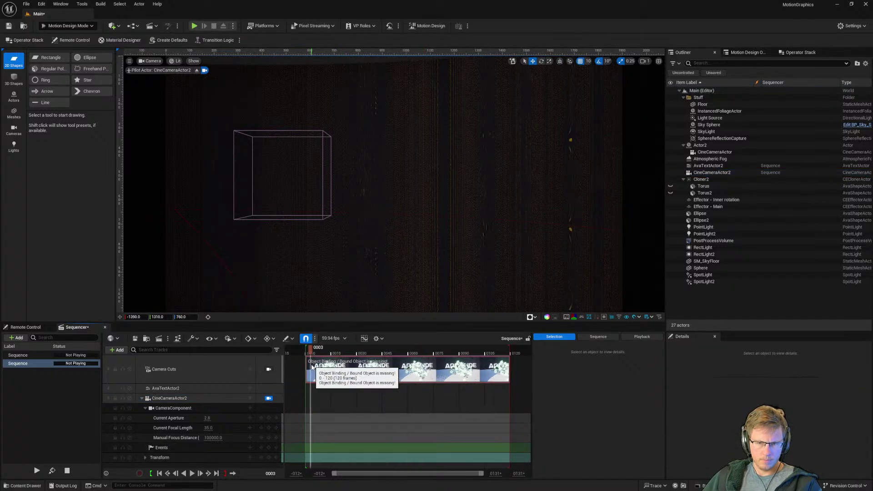
pyautogui.click(251, 448)
pyautogui.click(264, 457)
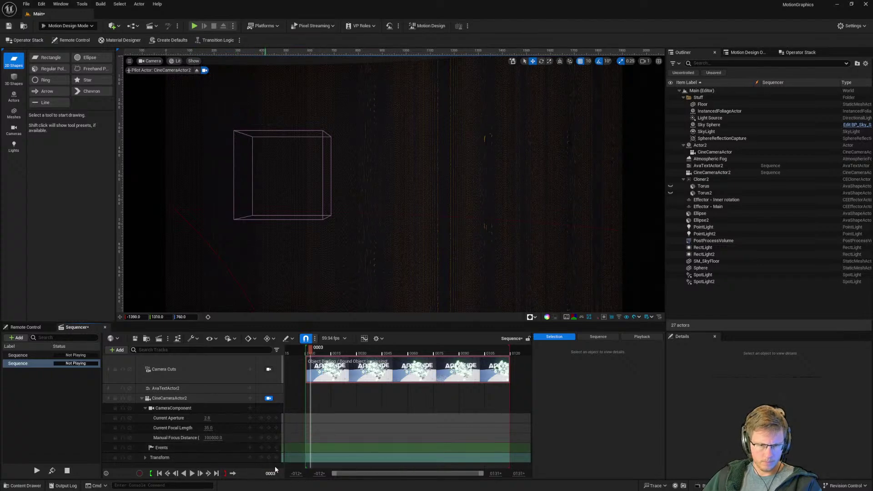
pyautogui.hotkey('ctrl', 'z')
pyautogui.click(200, 448)
pyautogui.click(250, 449)
pyautogui.click(203, 448)
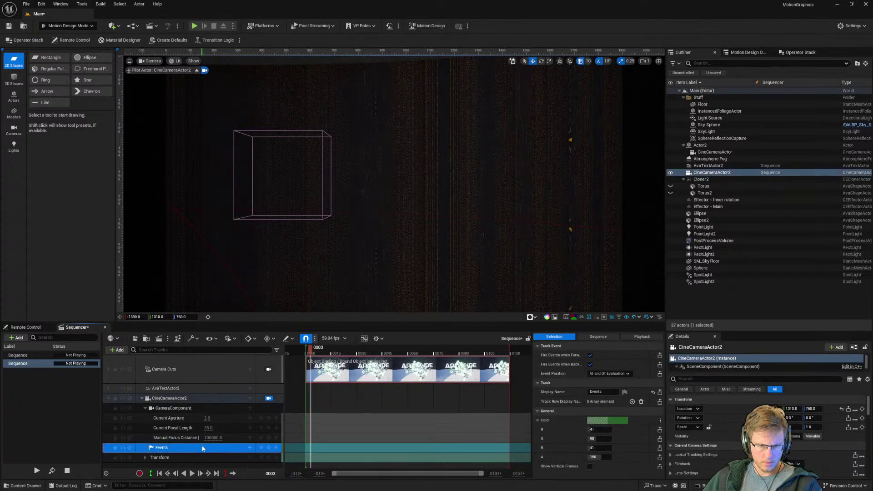
# Step: At frame 16, reposition the new camera to frame the full APTIDUDE text and collapse its tracks in the sequence
pyautogui.moveTo(309, 348); pyautogui.dragTo(341, 351)
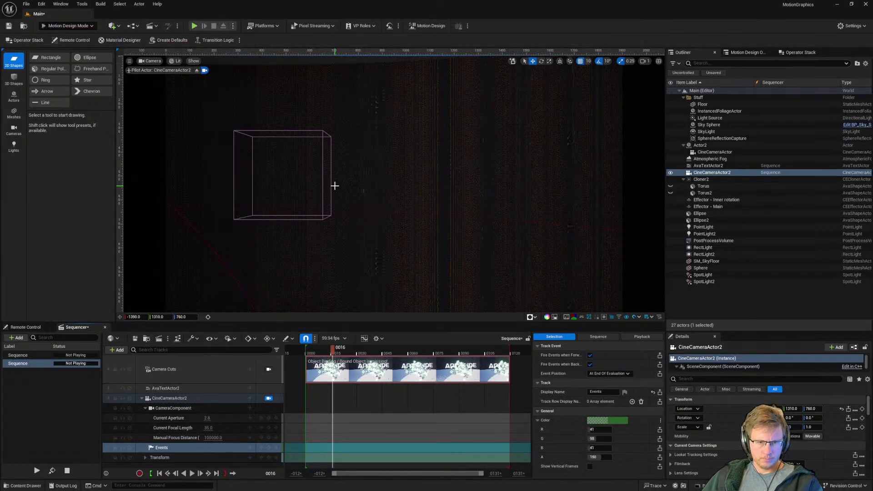
pyautogui.moveTo(439, 191); pyautogui.dragTo(359, 213, button='right')
pyautogui.press('s')
pyautogui.press('a')
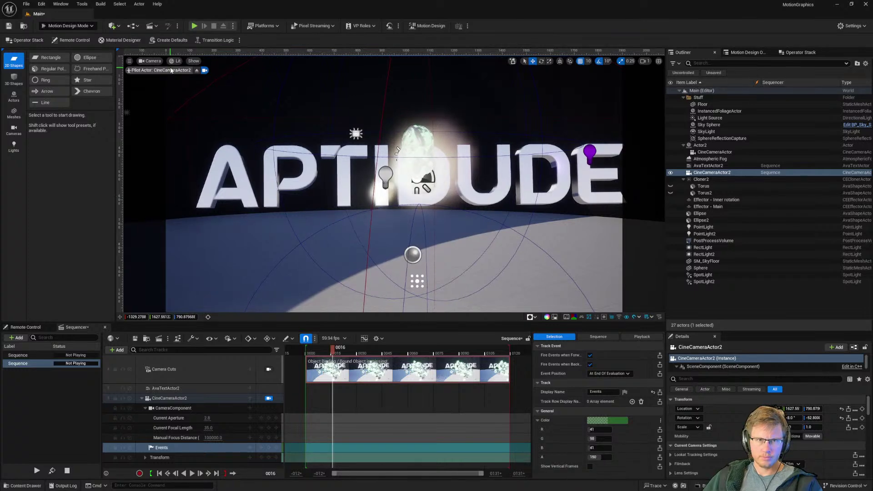
pyautogui.click(150, 399)
pyautogui.click(141, 398)
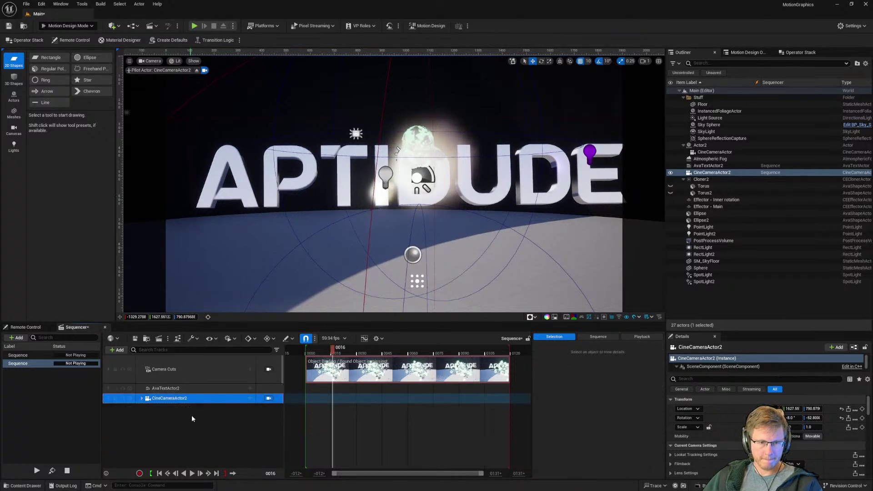
# Step: Convert CineCameraActor2 in the second sequence to a spawnable
pyautogui.click(189, 388)
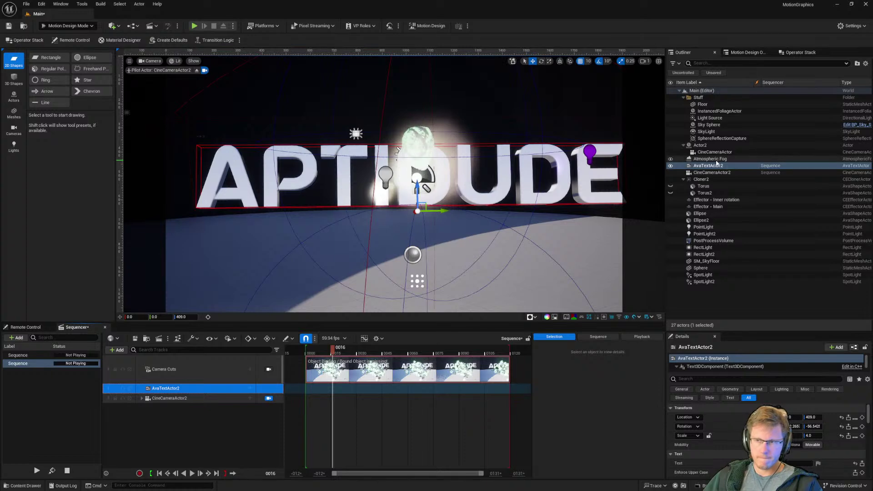
pyautogui.click(181, 398)
pyautogui.rightClick(181, 398)
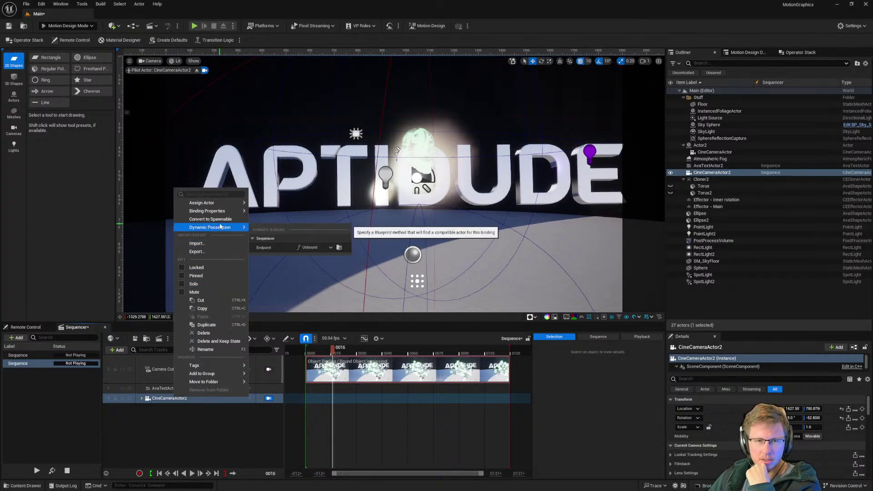
pyautogui.click(210, 219)
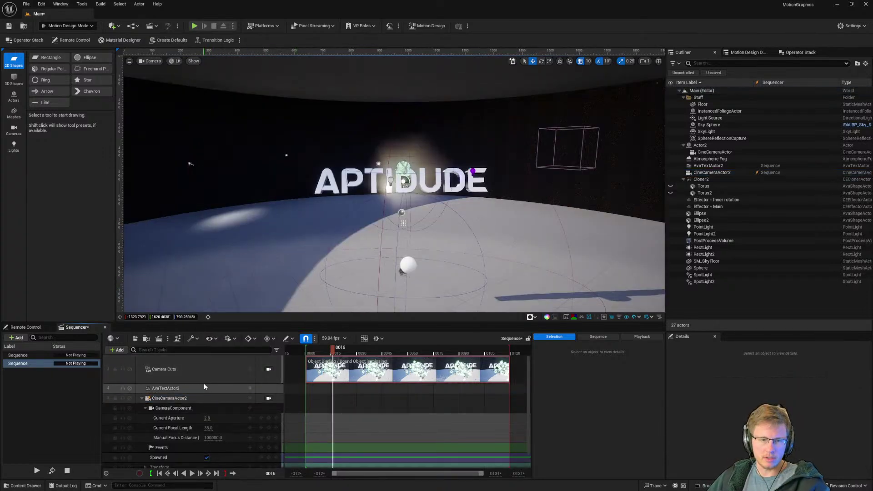
pyautogui.click(191, 397)
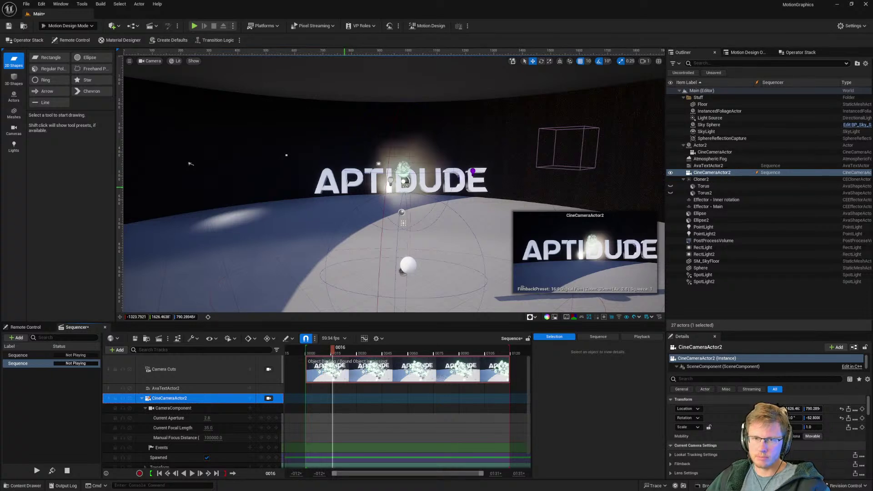
# Step: Look through the reference actor choices of AvaTextActor2's LookAt modifier for the spawnable camera, without assigning one
pyautogui.click(708, 166)
pyautogui.click(744, 53)
pyautogui.click(789, 54)
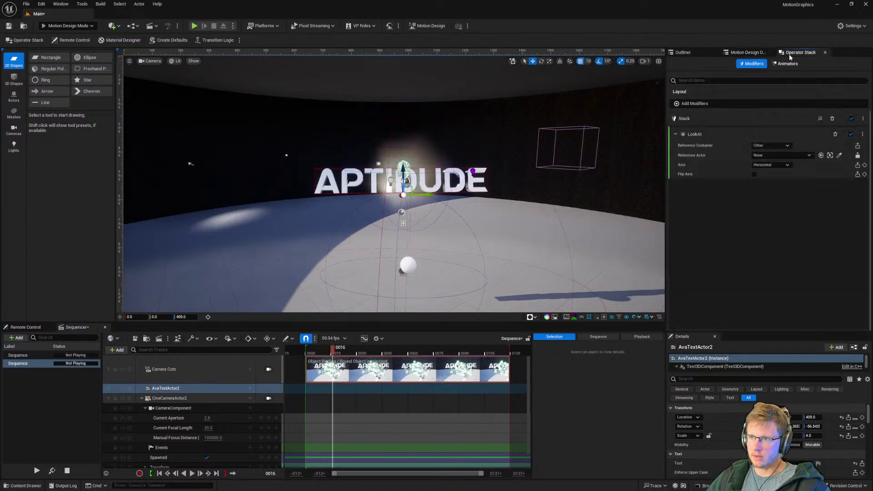
pyautogui.click(808, 155)
pyautogui.scroll(-10, 793, 252)
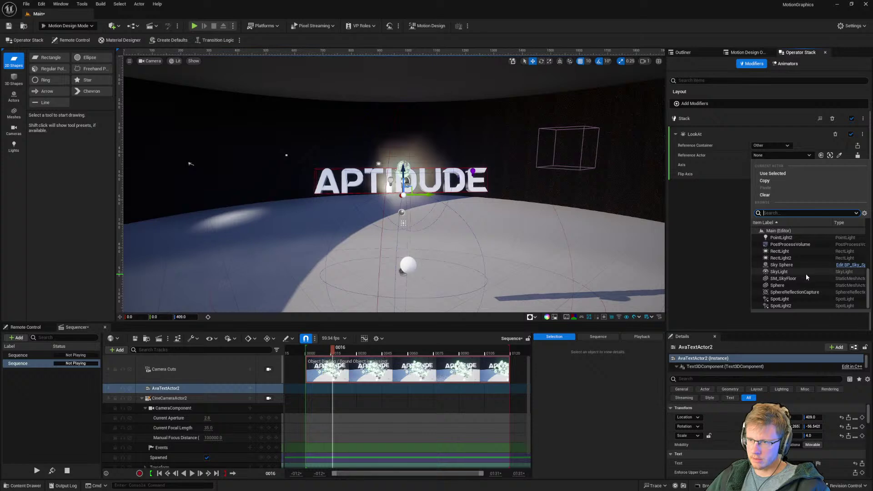
pyautogui.scroll(3, 806, 272)
pyautogui.scroll(-3, 792, 279)
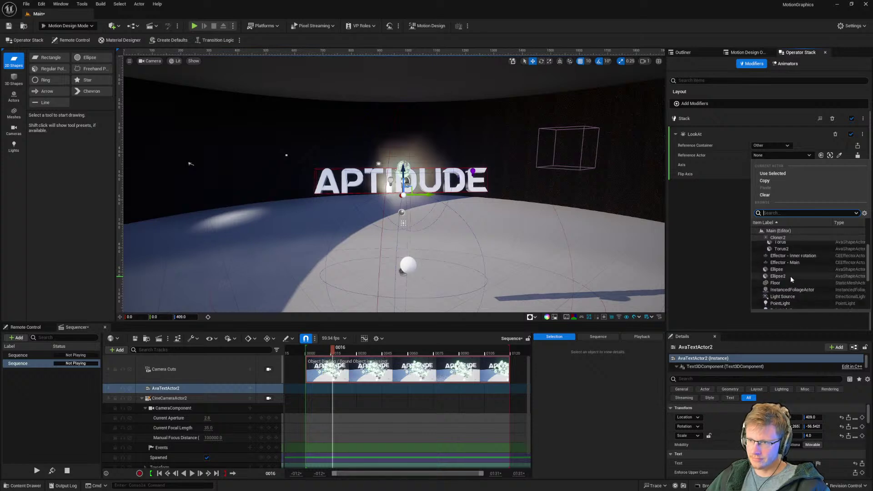
pyautogui.scroll(5, 796, 283)
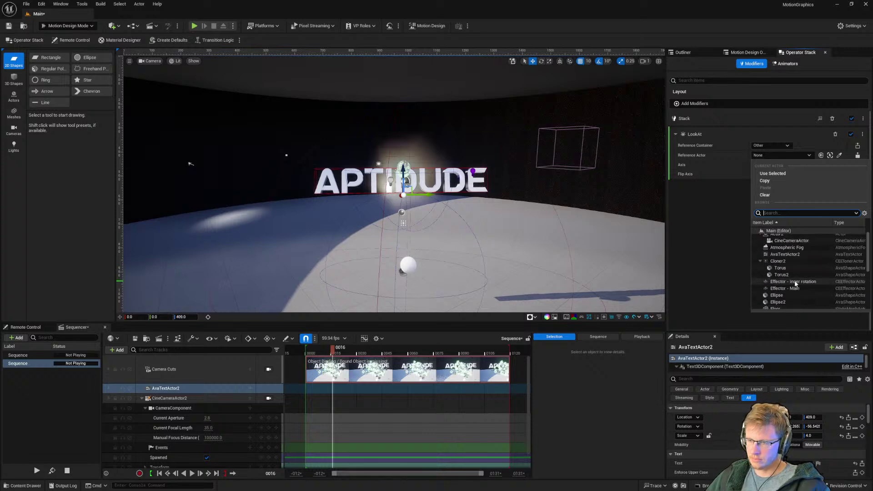
pyautogui.scroll(1, 795, 283)
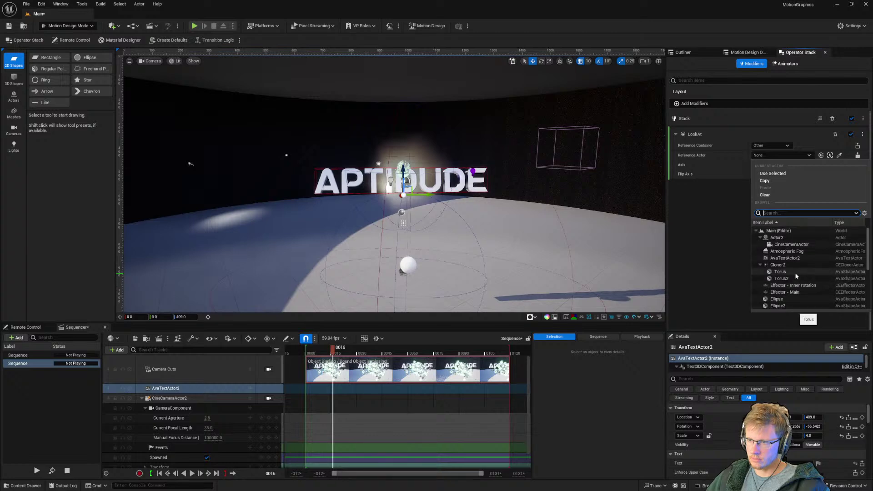
pyautogui.scroll(-6, 795, 275)
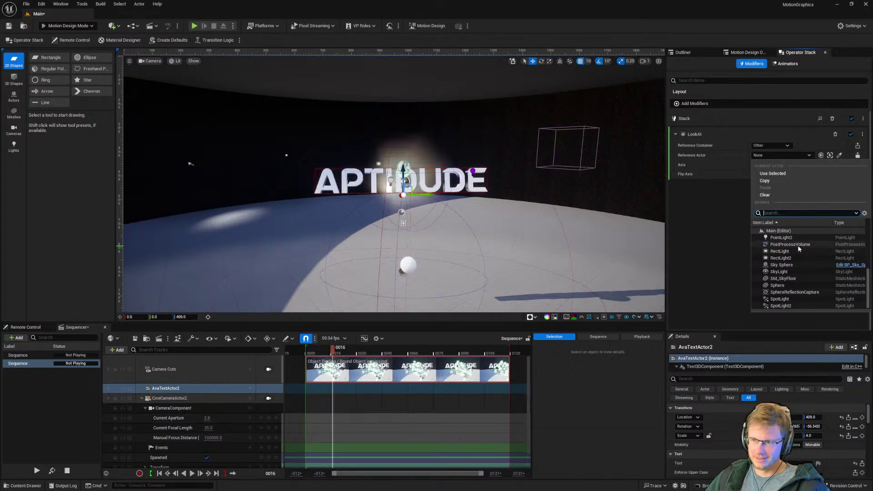
pyautogui.scroll(2, 795, 279)
pyautogui.scroll(6, 796, 272)
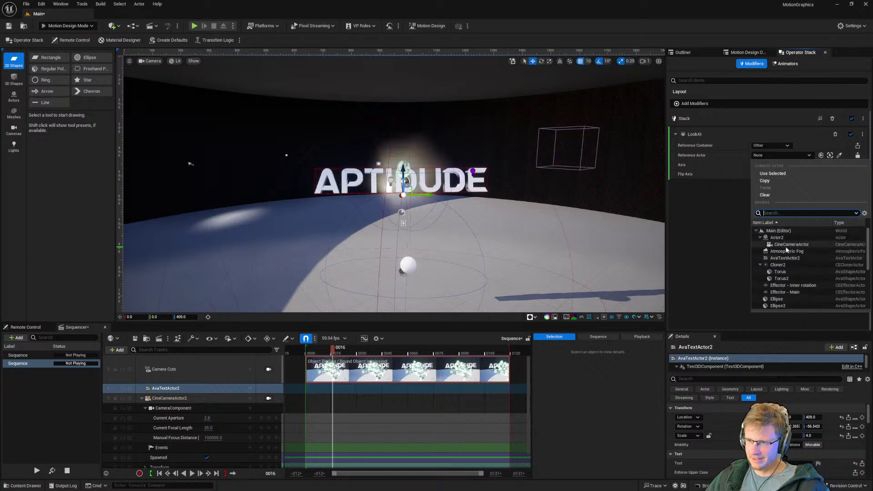
pyautogui.click(729, 221)
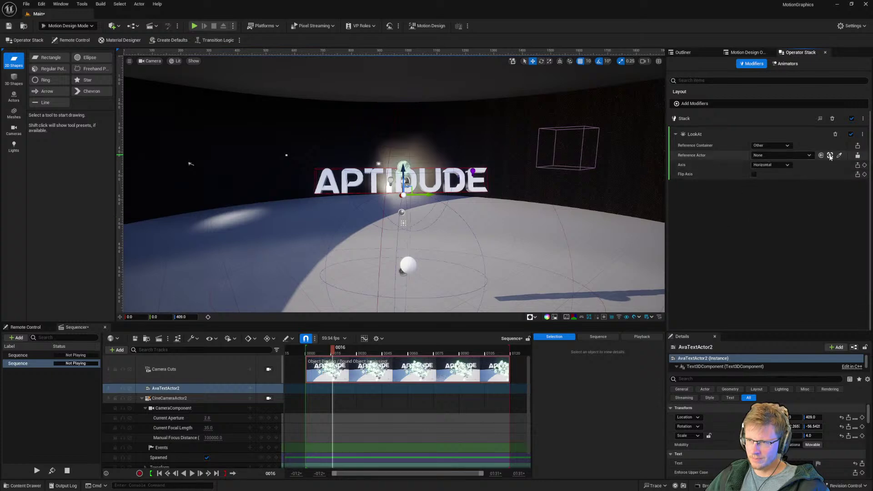
pyautogui.click(797, 156)
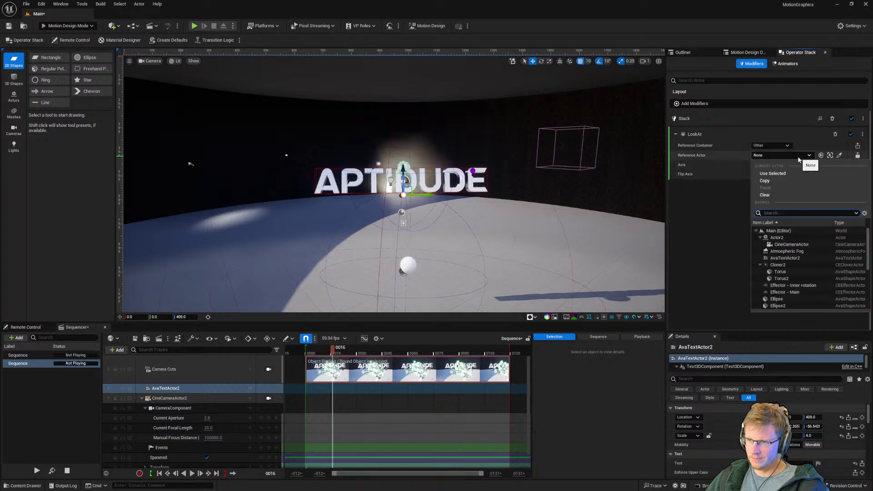
pyautogui.click(839, 156)
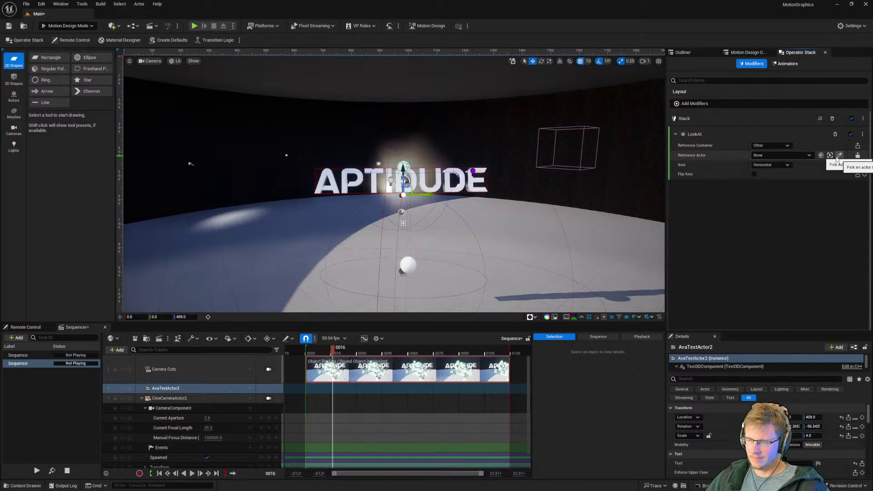
# Step: Check for CineCameraActor2 in the Motion Design Outliner and the standard Outliner, and inspect its sequence tracks
pyautogui.click(170, 398)
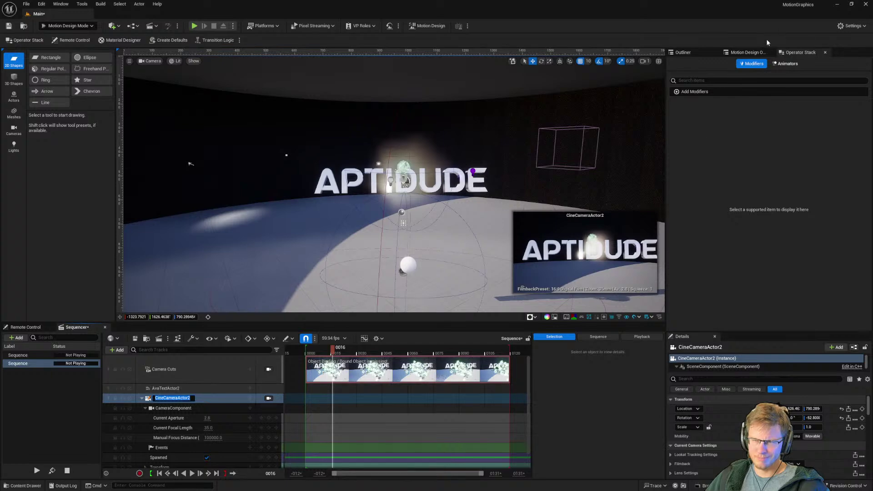
pyautogui.click(745, 53)
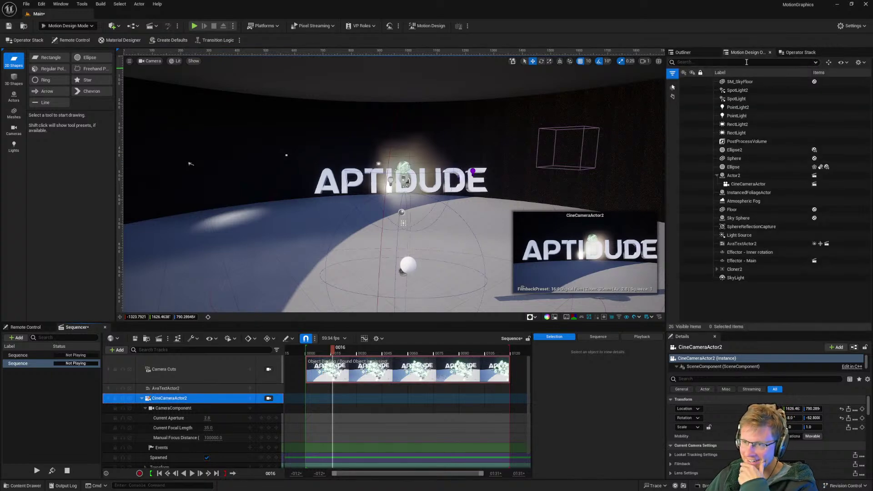
pyautogui.click(686, 52)
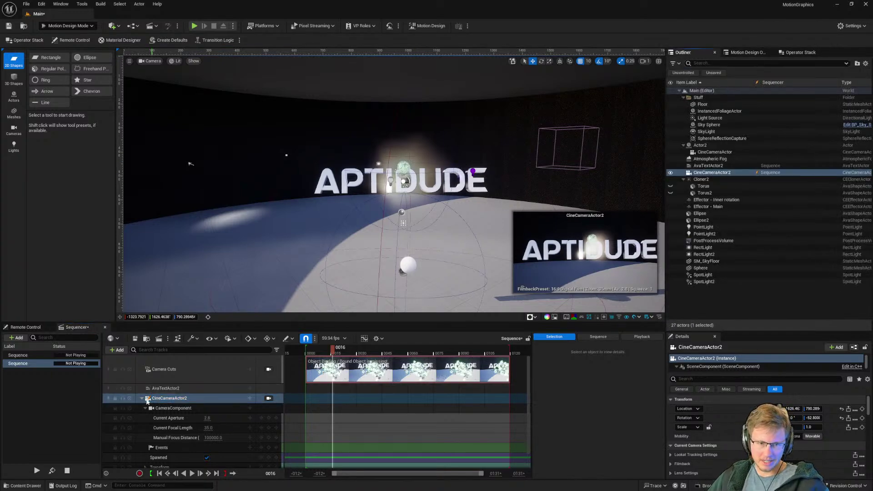
pyautogui.click(142, 399)
pyautogui.click(170, 414)
pyautogui.doubleClick(170, 398)
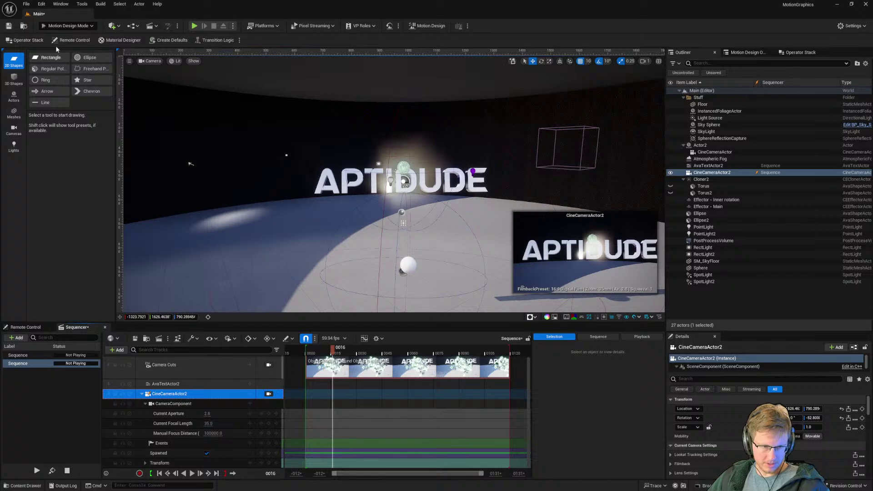
# Step: Save the Main level and reload the second sequence by switching to the first one and back
pyautogui.click(13, 27)
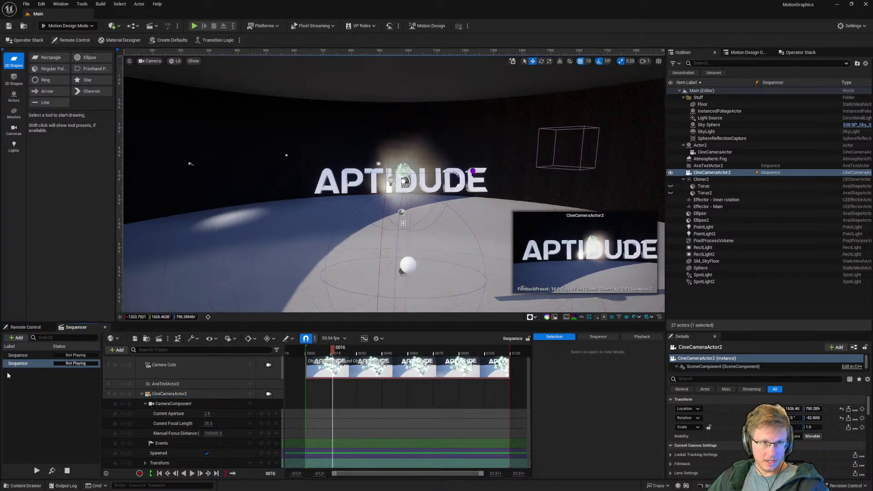
pyautogui.click(16, 355)
pyautogui.click(15, 364)
pyautogui.click(16, 356)
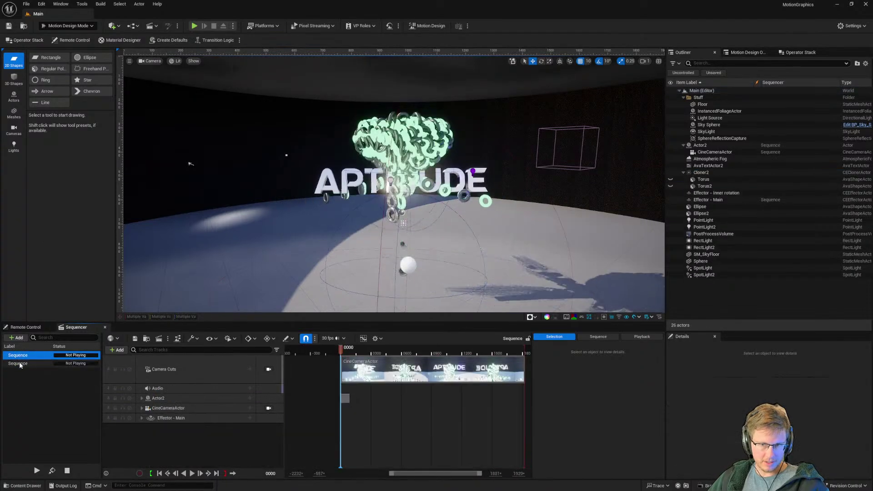
pyautogui.click(23, 363)
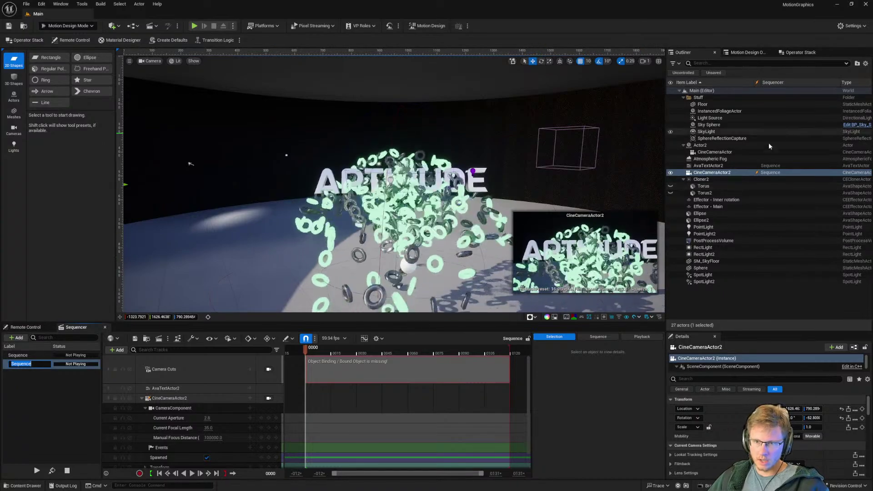
# Step: Bind the second sequence's camera cut to the existing CineCameraActor2
pyautogui.click(332, 378)
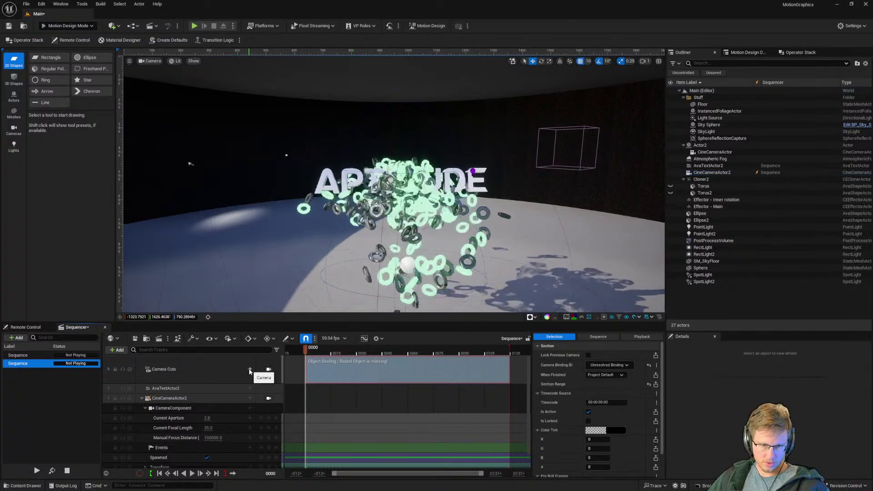
pyautogui.click(249, 371)
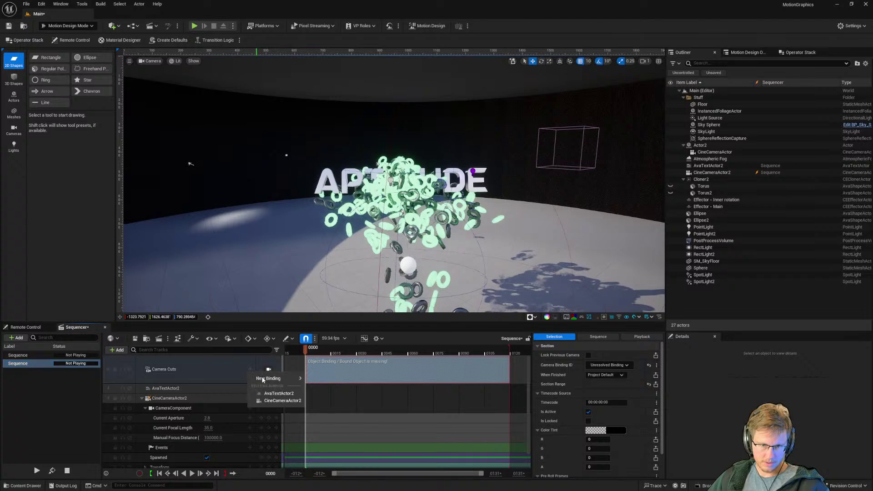
pyautogui.click(280, 400)
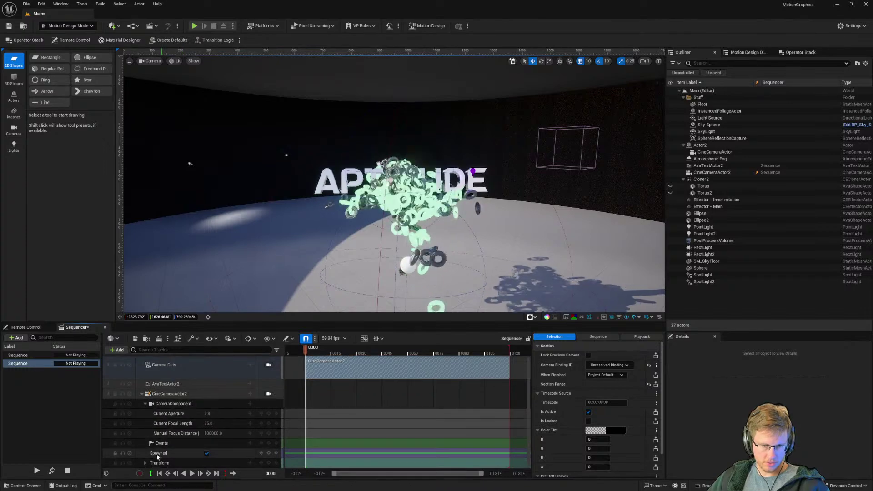
# Step: Add transform keys for CineCameraActor2 at frames 0 and 31
pyautogui.click(251, 463)
pyautogui.click(269, 463)
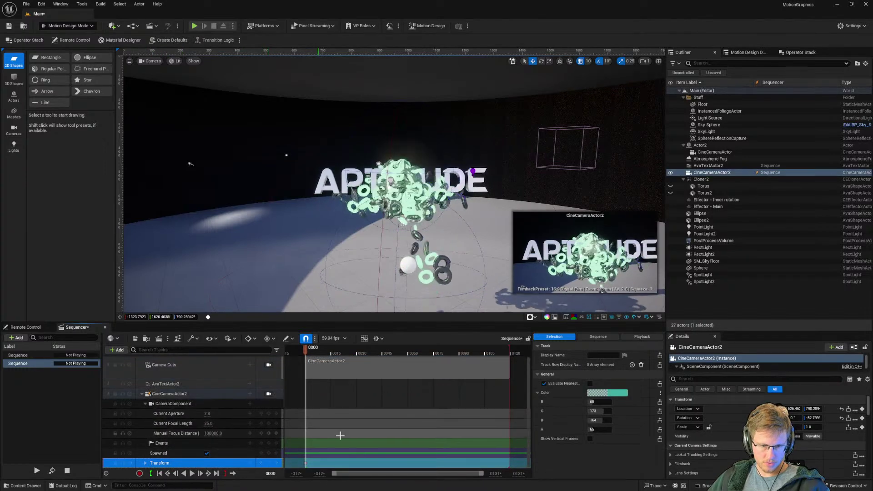
pyautogui.moveTo(375, 242)
pyautogui.mouseDown(button='right')
pyautogui.moveTo(325, 232)
pyautogui.moveTo(363, 240)
pyautogui.moveTo(361, 250)
pyautogui.moveTo(357, 223)
pyautogui.moveTo(358, 248)
pyautogui.moveTo(370, 239)
pyautogui.mouseUp(button='right')
pyautogui.press('w')
pyautogui.press('d')
pyautogui.press('w')
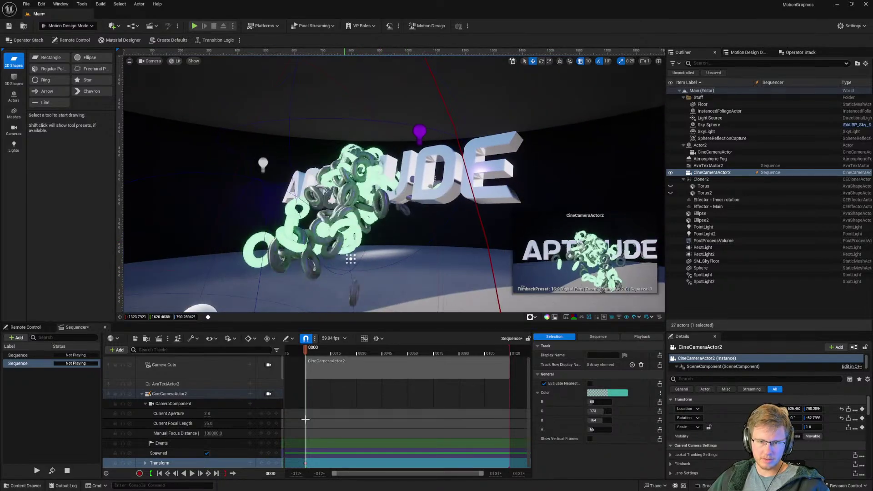
pyautogui.click(358, 350)
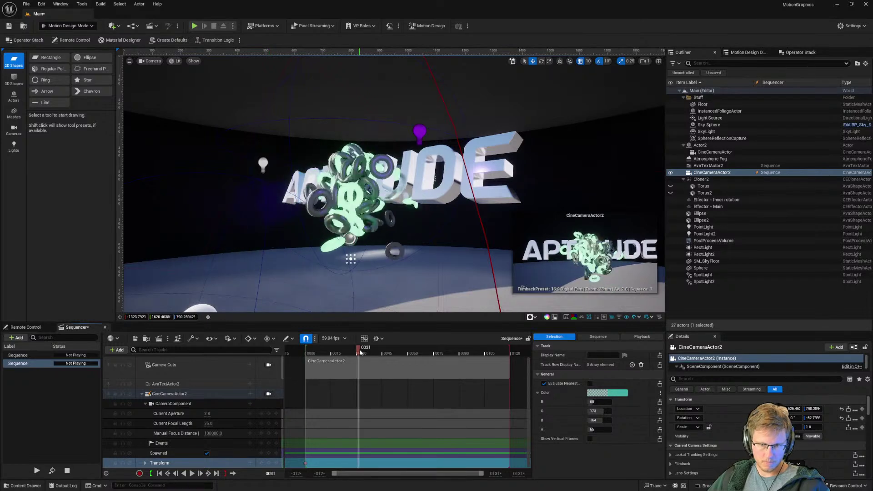
pyautogui.click(268, 464)
# Step: Try to reframe the APTIDUDE text from a low angle for the camera's frame 31 transform key
pyautogui.moveTo(359, 350); pyautogui.dragTo(306, 350)
pyautogui.moveTo(385, 259); pyautogui.dragTo(446, 131, button='right')
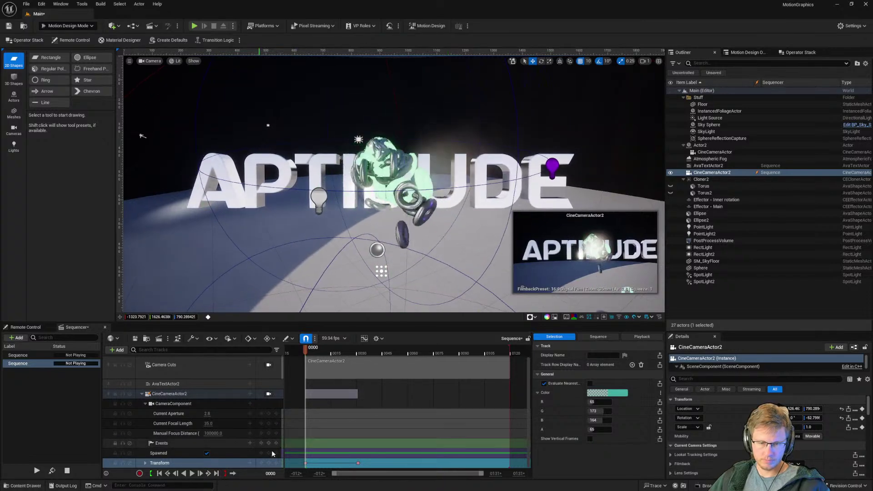
pyautogui.moveTo(305, 354); pyautogui.dragTo(315, 351)
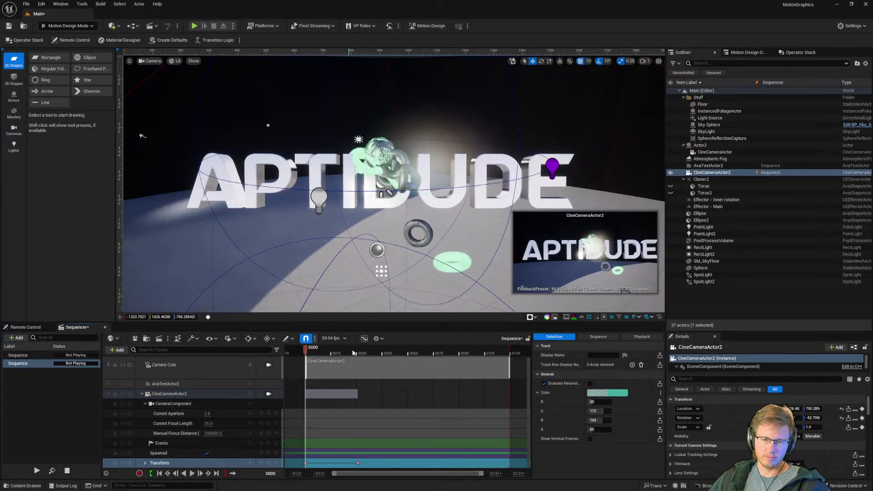
pyautogui.press('w')
pyautogui.moveTo(398, 214); pyautogui.dragTo(450, 234, button='right')
pyautogui.press('s')
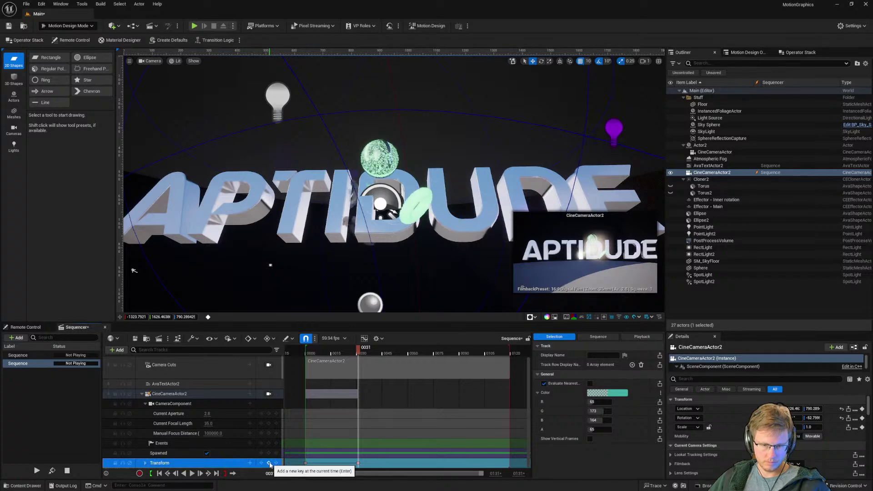
# Step: Expand the camera's Transform track to check its keys, and lock the viewport to the Camera Cuts track
pyautogui.moveTo(358, 348); pyautogui.dragTo(311, 354)
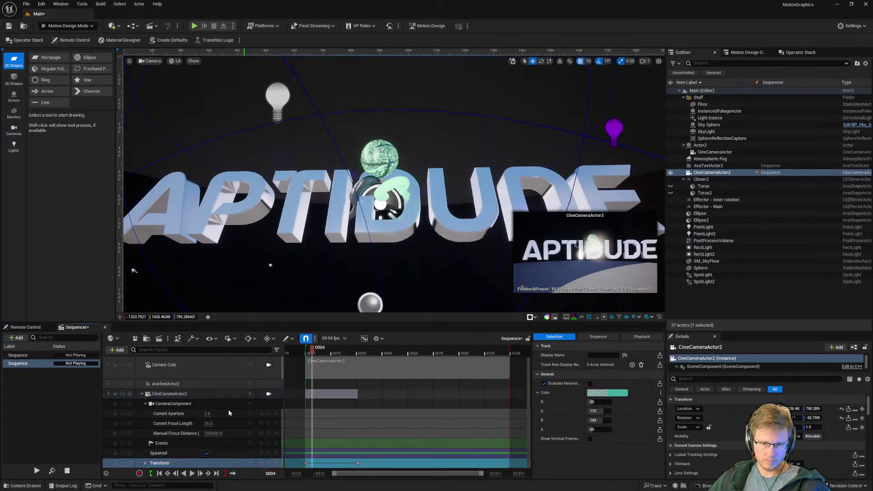
pyautogui.doubleClick(165, 460)
pyautogui.scroll(-2, 164, 455)
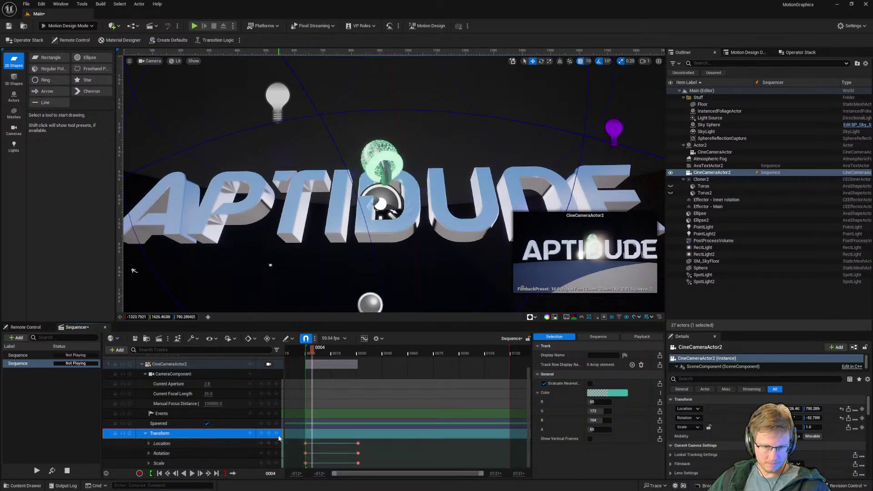
pyautogui.moveTo(313, 350); pyautogui.dragTo(305, 351)
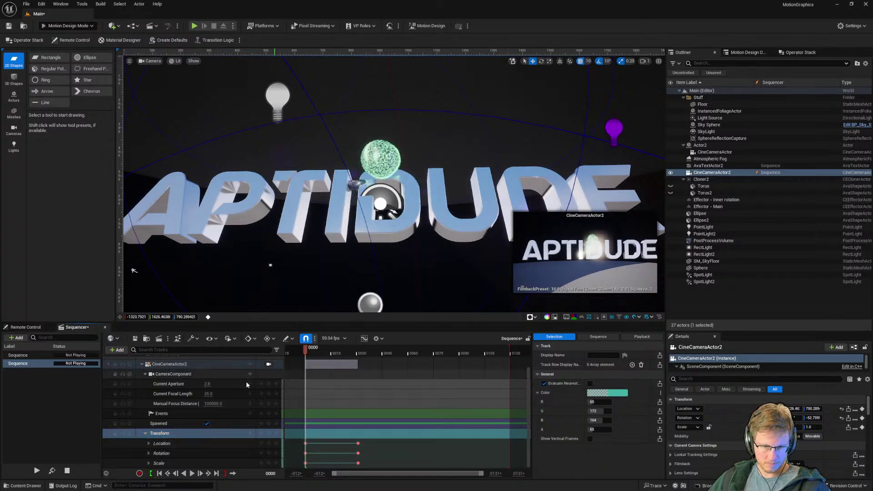
pyautogui.scroll(2, 260, 380)
pyautogui.click(268, 399)
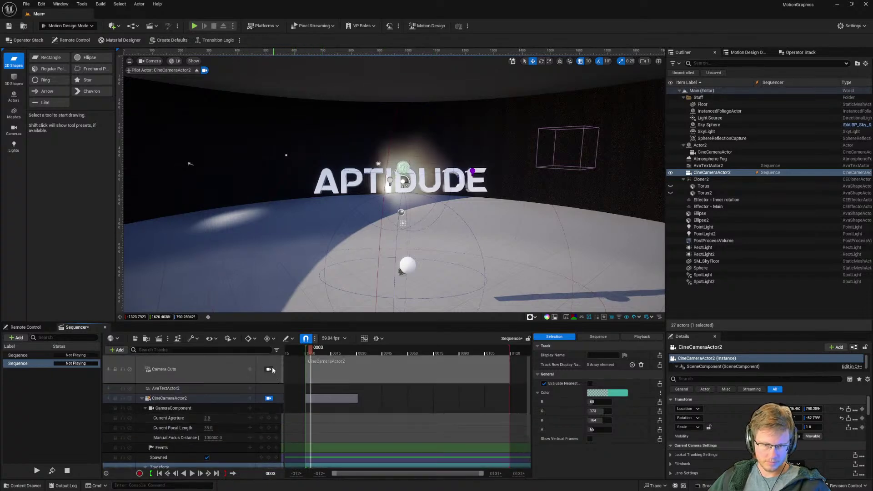
pyautogui.click(268, 369)
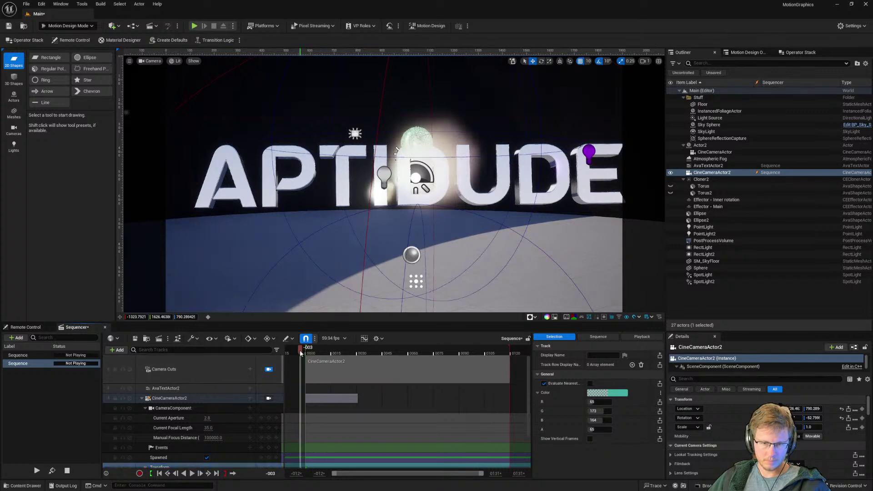
# Step: Check CineCameraActor2's Transform keys at frames 0 and 31 by scrubbing through the second sequence
pyautogui.moveTo(310, 349); pyautogui.dragTo(304, 348)
pyautogui.scroll(-3, 252, 382)
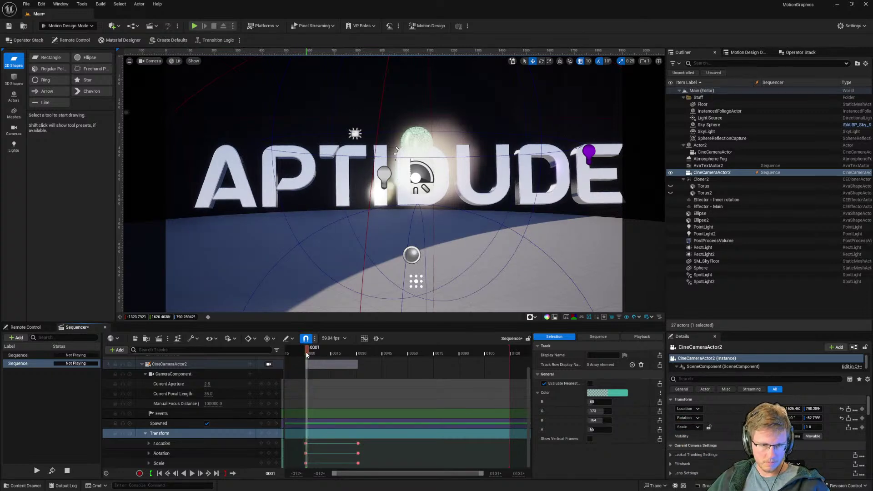
pyautogui.click(211, 434)
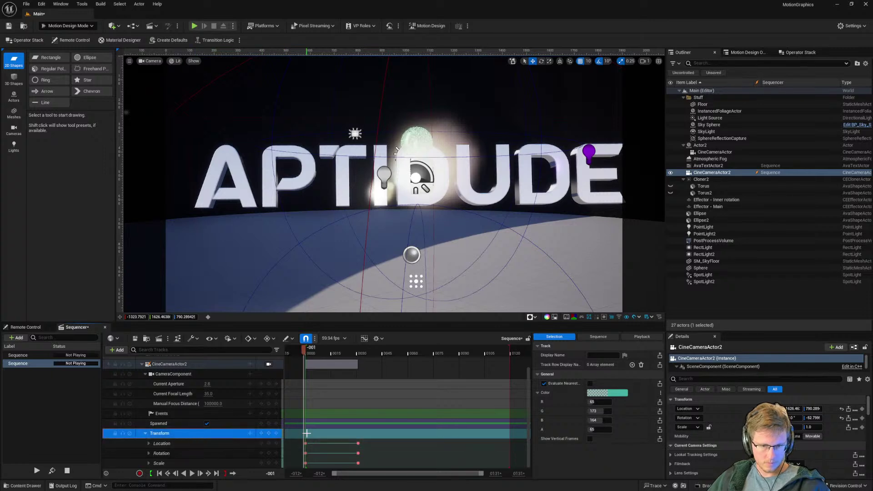
pyautogui.moveTo(309, 354); pyautogui.dragTo(311, 354)
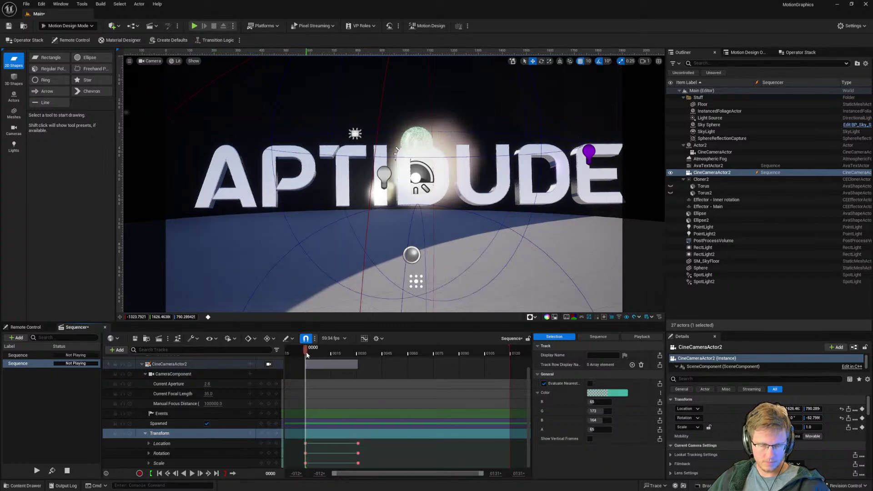
pyautogui.click(269, 434)
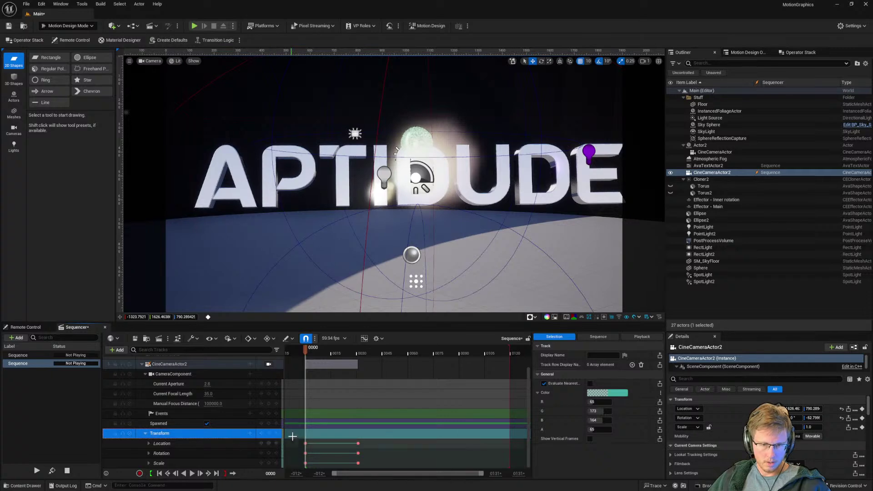
pyautogui.moveTo(307, 356); pyautogui.dragTo(358, 355)
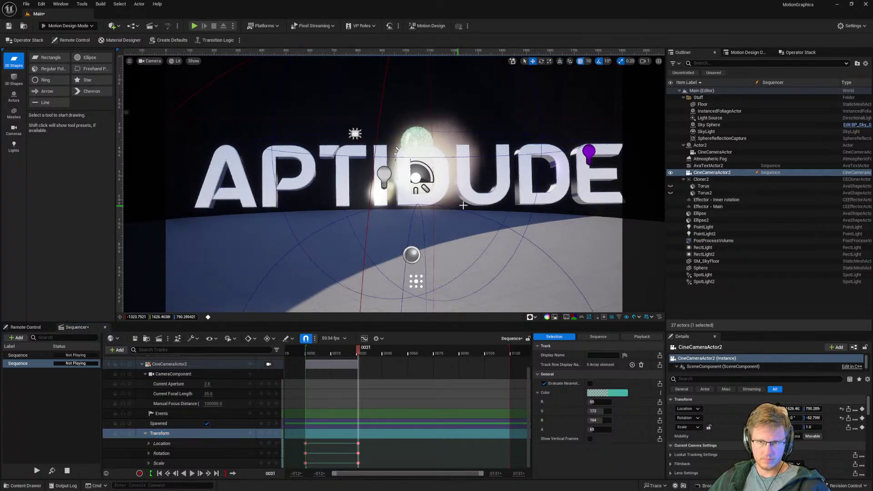
# Step: Check which cameras are available to the viewport and save the Main level
pyautogui.click(150, 61)
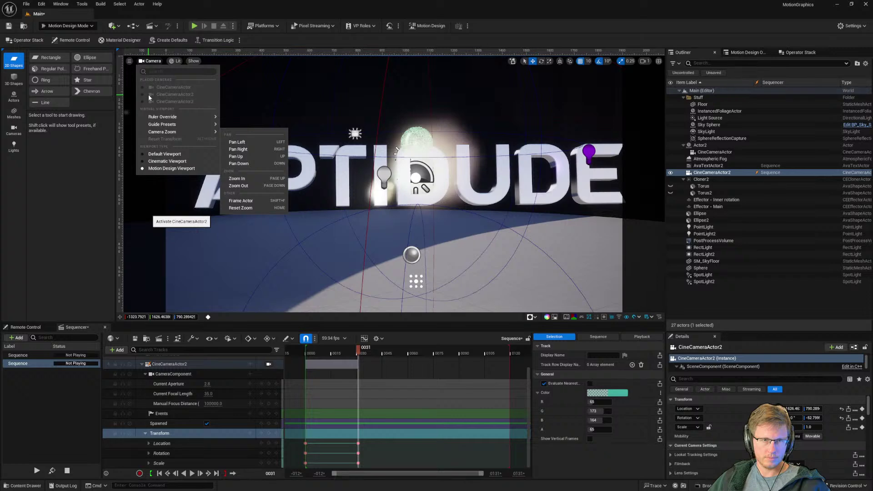
pyautogui.click(83, 406)
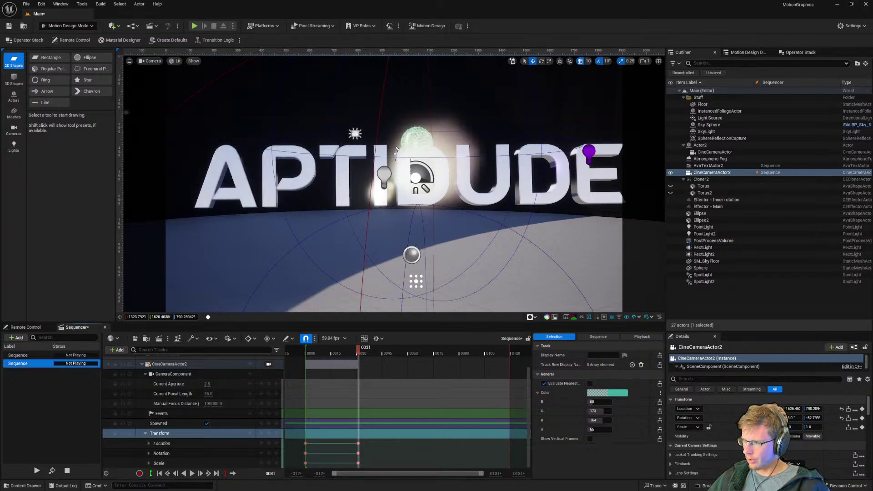
pyautogui.click(369, 218)
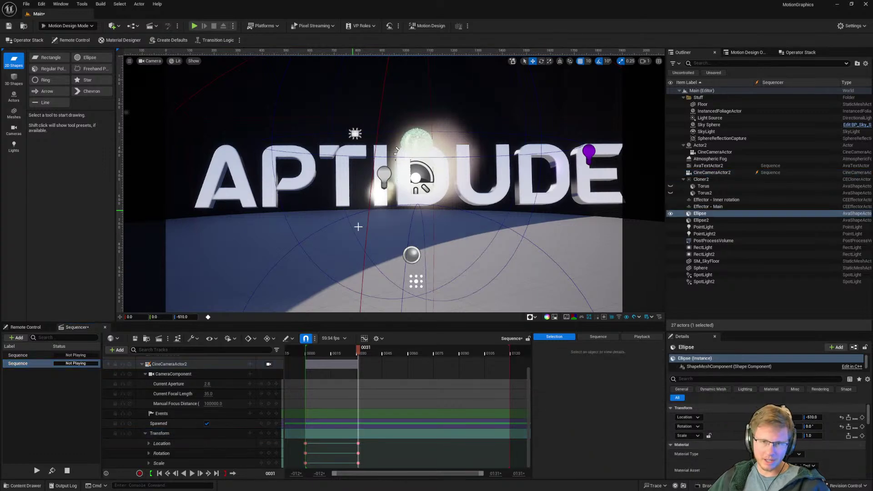
pyautogui.click(26, 4)
pyautogui.click(27, 4)
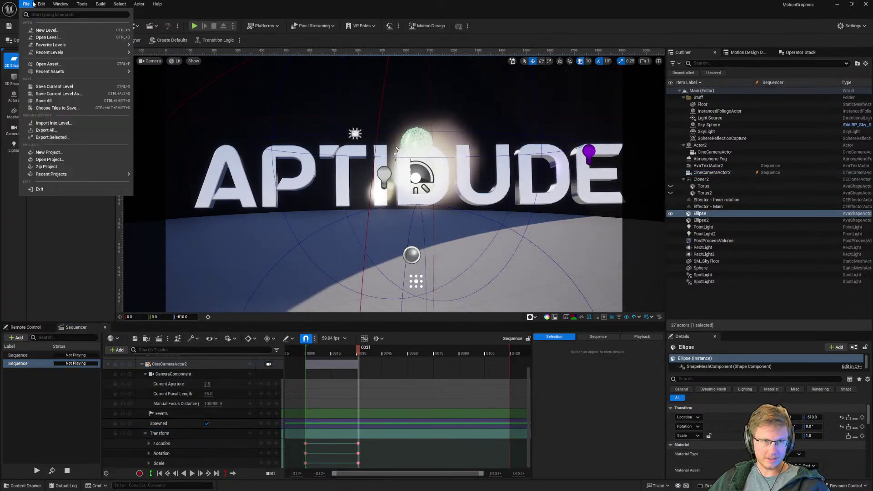
# Step: Switch between the two sequences to compare their camera cuts, ending on the second sequence
pyautogui.click(23, 363)
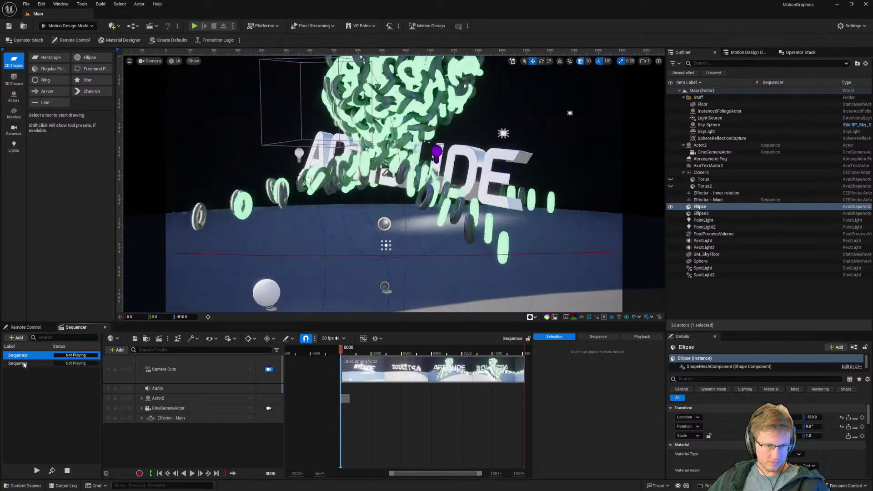
pyautogui.click(22, 356)
pyautogui.click(20, 363)
pyautogui.click(18, 356)
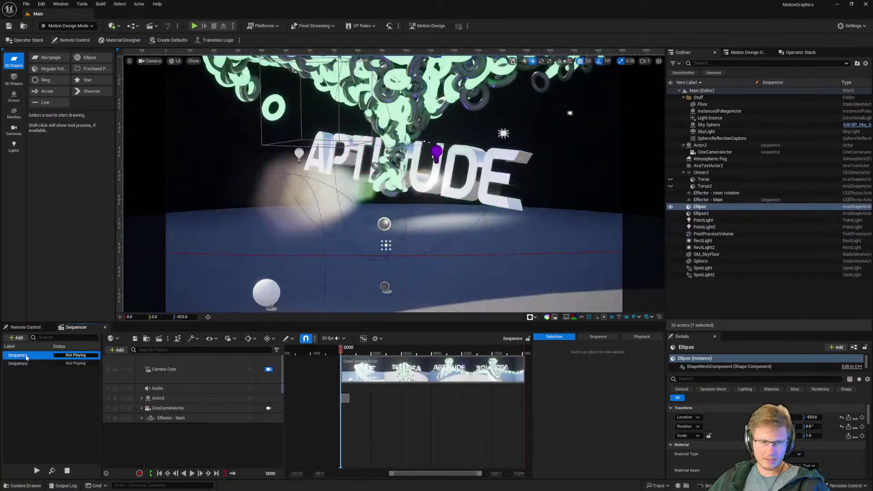
pyautogui.doubleClick(19, 356)
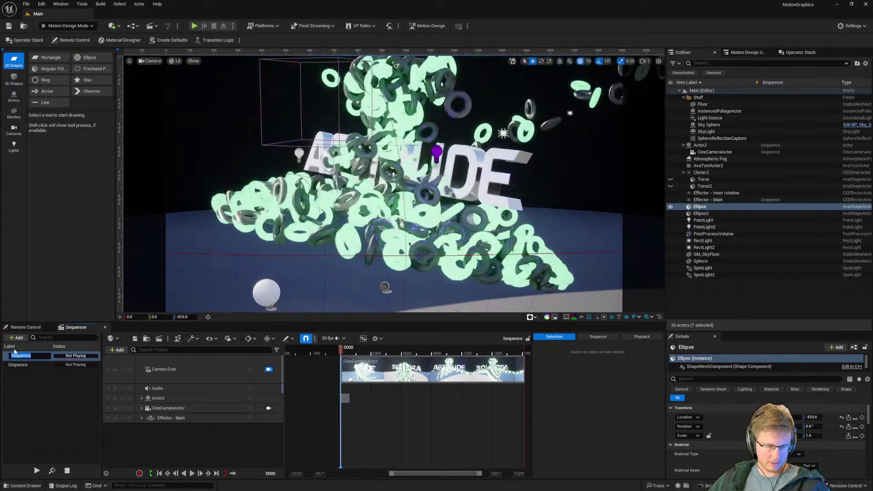
pyautogui.click(23, 365)
pyautogui.click(23, 358)
pyautogui.click(23, 359)
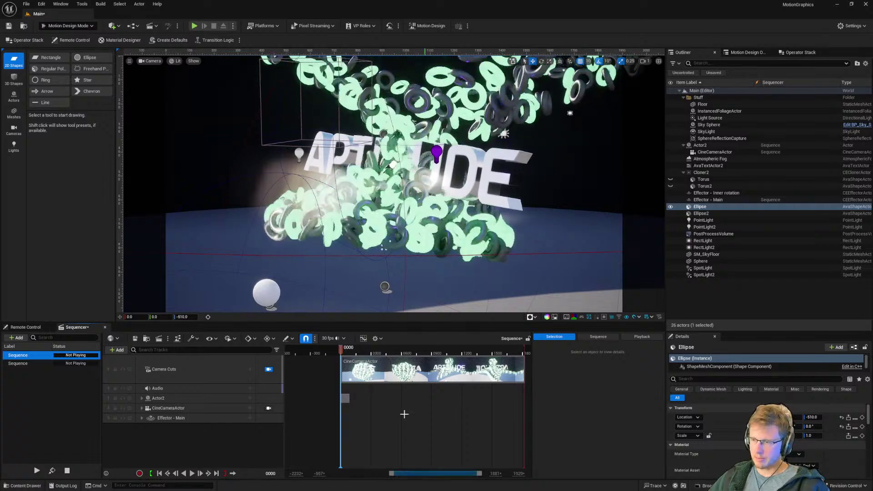
pyautogui.click(20, 364)
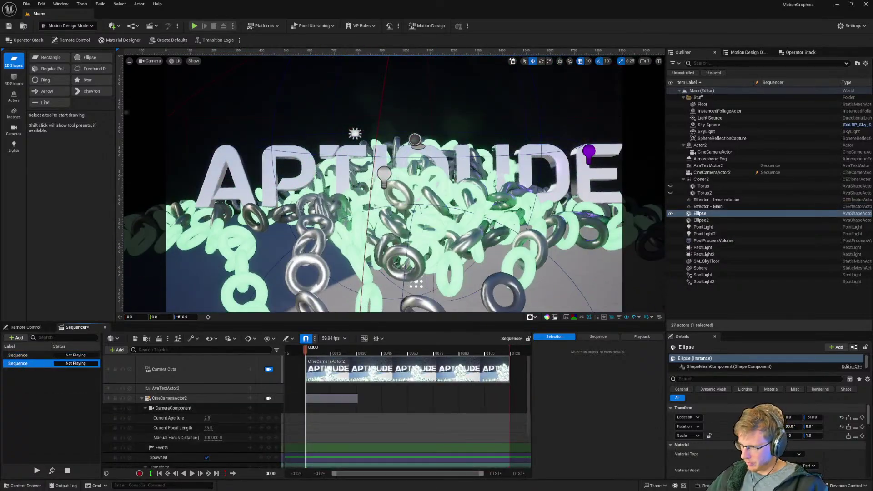
# Step: Open the recent DONUT level, saving the changes to Main
pyautogui.hotkey('alt', 'Tab')
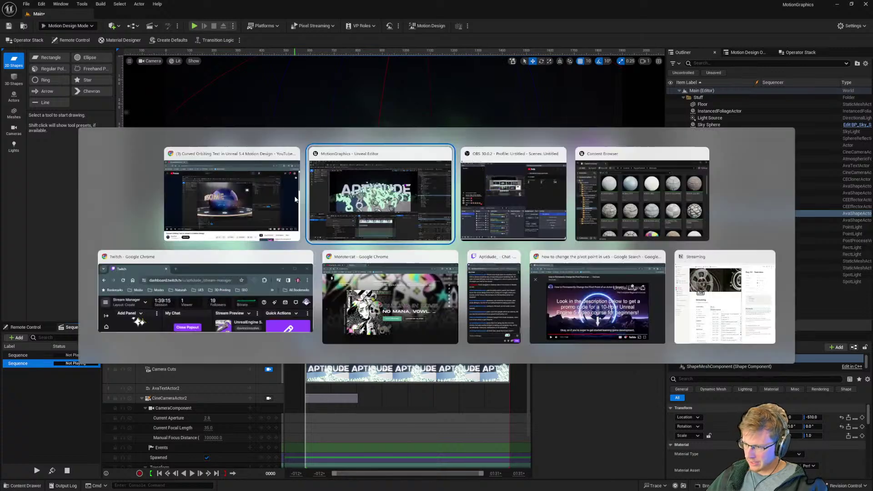
pyautogui.click(27, 4)
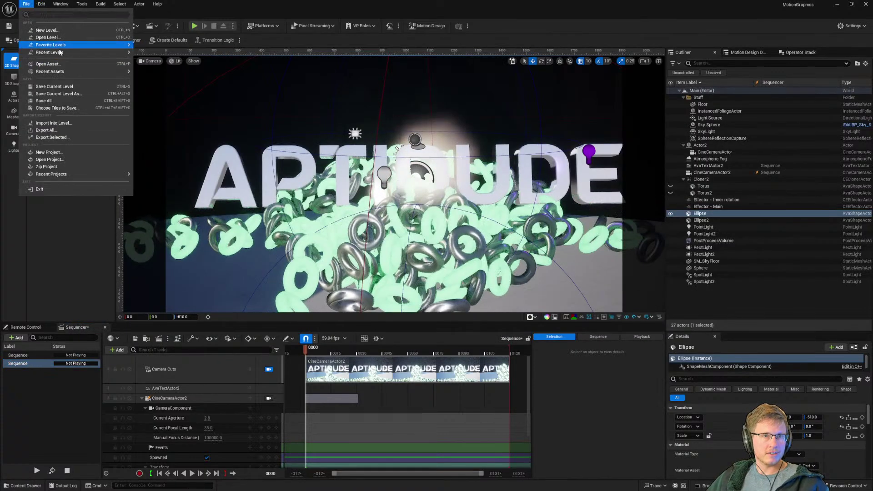
pyautogui.moveTo(60, 52)
pyautogui.click(172, 75)
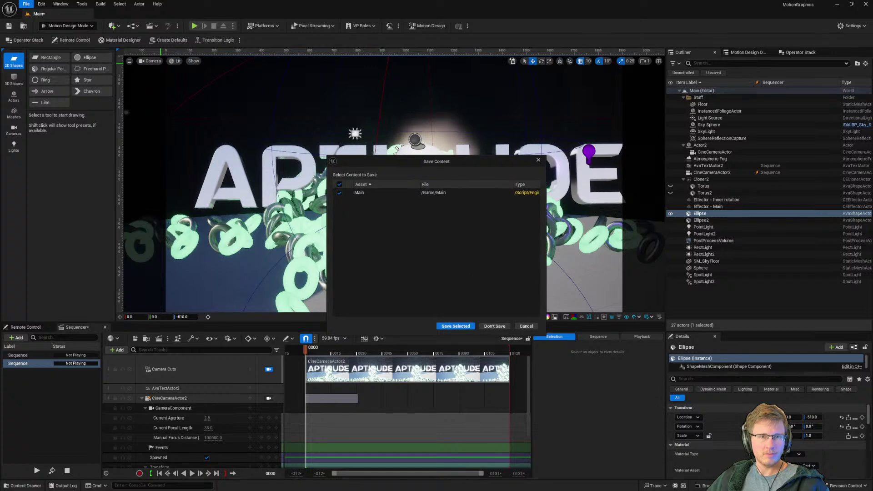
pyautogui.click(454, 326)
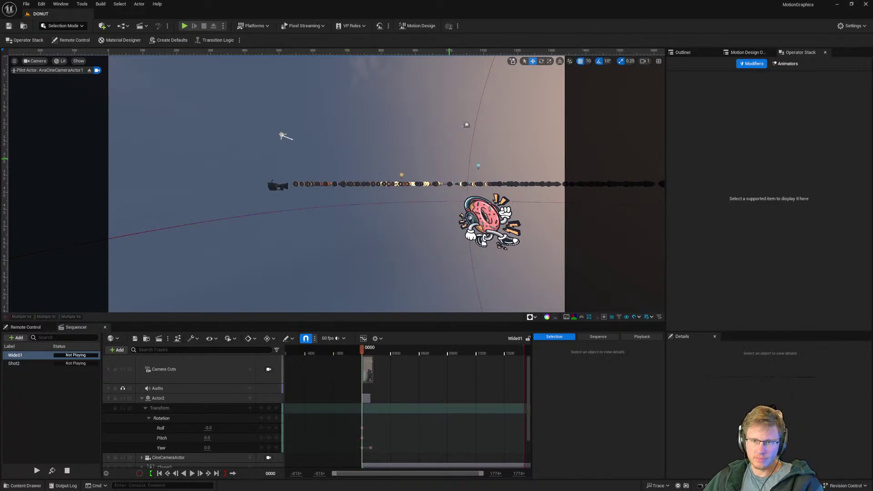
# Step: Stop piloting AvaCineCameraActor1, view the donut scene from outside, and show the Outliner
pyautogui.click(89, 70)
pyautogui.moveTo(318, 204)
pyautogui.mouseDown(button='right')
pyautogui.moveTo(503, 250)
pyautogui.moveTo(327, 204)
pyautogui.moveTo(232, 256)
pyautogui.moveTo(248, 263)
pyautogui.moveTo(296, 225)
pyautogui.moveTo(313, 245)
pyautogui.moveTo(363, 191)
pyautogui.moveTo(499, 150)
pyautogui.moveTo(807, 135)
pyautogui.mouseUp(button='right')
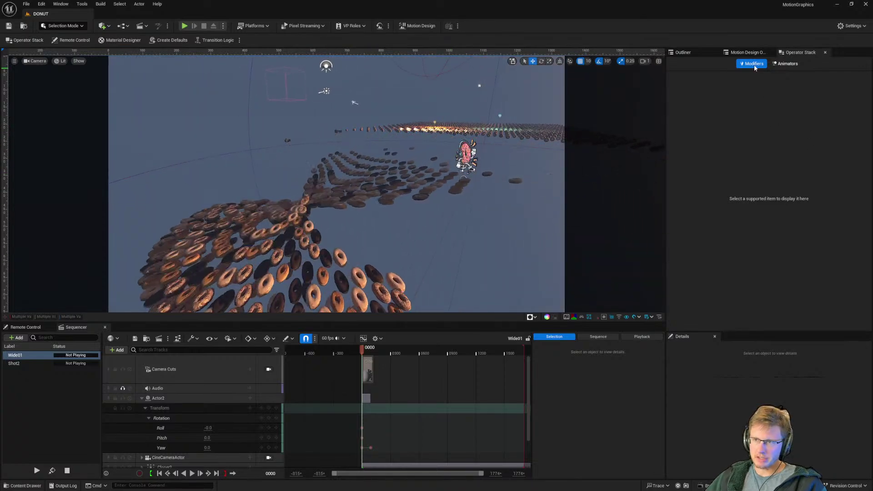
pyautogui.click(683, 52)
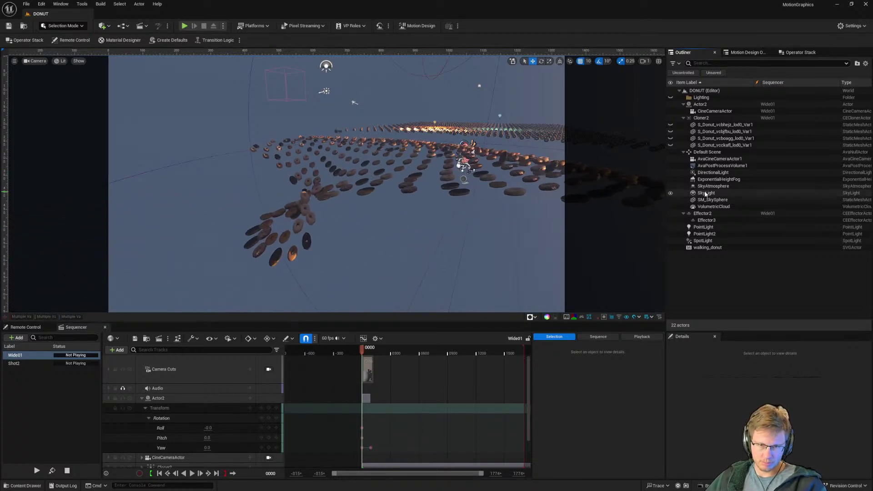
# Step: Check the Physics settings of the first donut mesh under Cloner2 and unhide the cloner's donut meshes
pyautogui.click(700, 124)
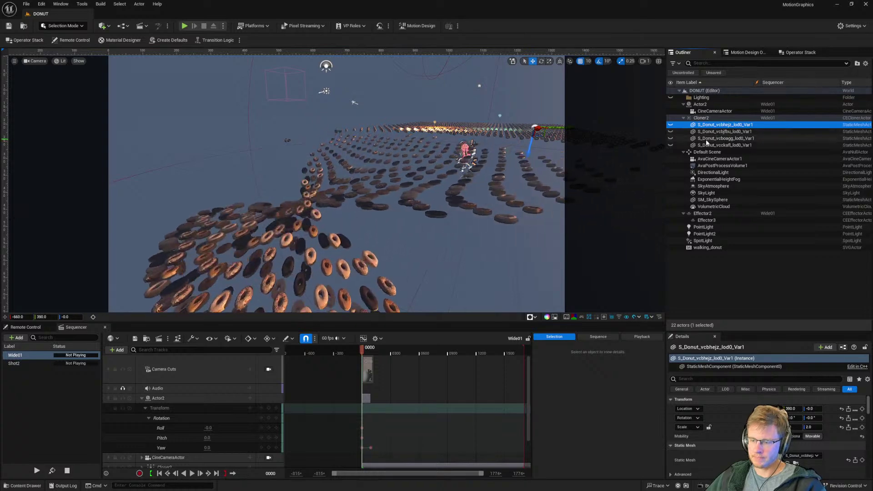
pyautogui.moveTo(376, 205); pyautogui.dragTo(348, 201, button='right')
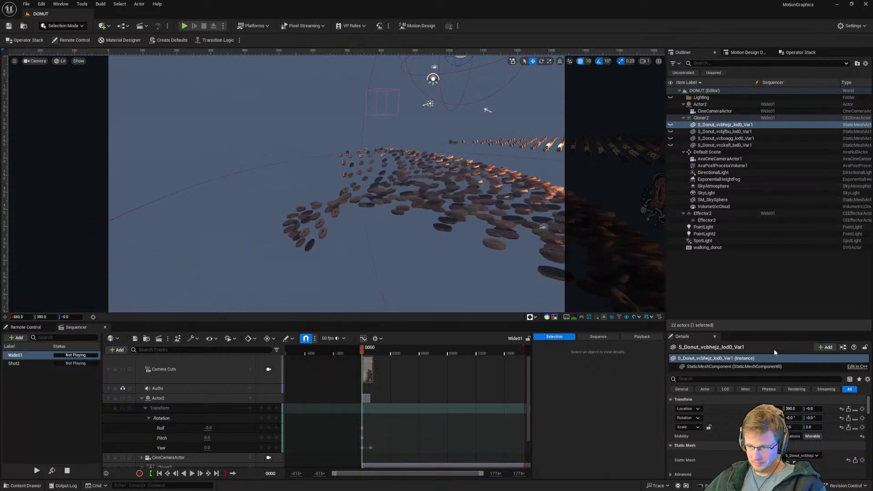
pyautogui.moveTo(774, 331); pyautogui.dragTo(778, 204)
pyautogui.scroll(-3, 729, 406)
pyautogui.scroll(-2, 765, 390)
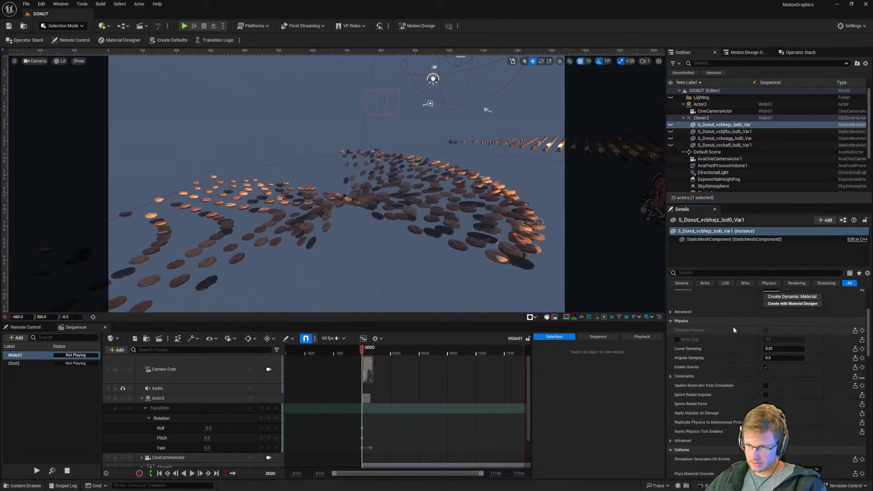
pyautogui.click(670, 124)
pyautogui.click(670, 132)
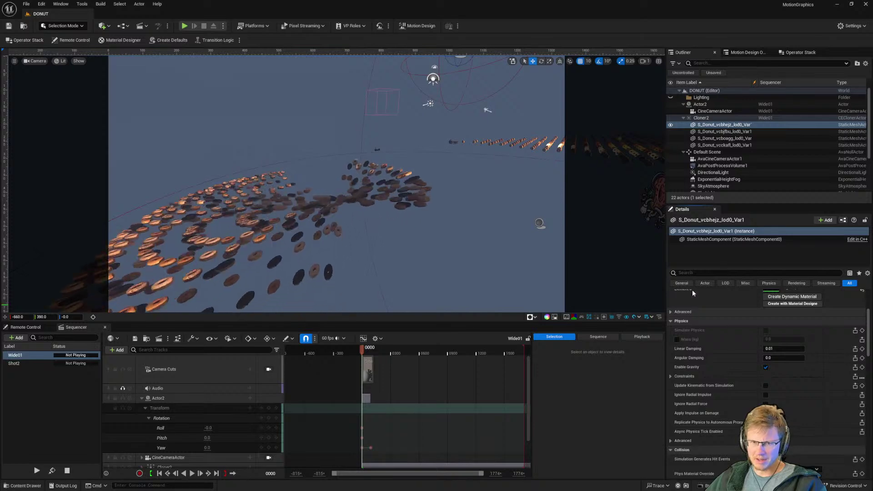
# Step: Add a second element to Cloner2's Effectors list and assign Effector3 to it
pyautogui.click(702, 117)
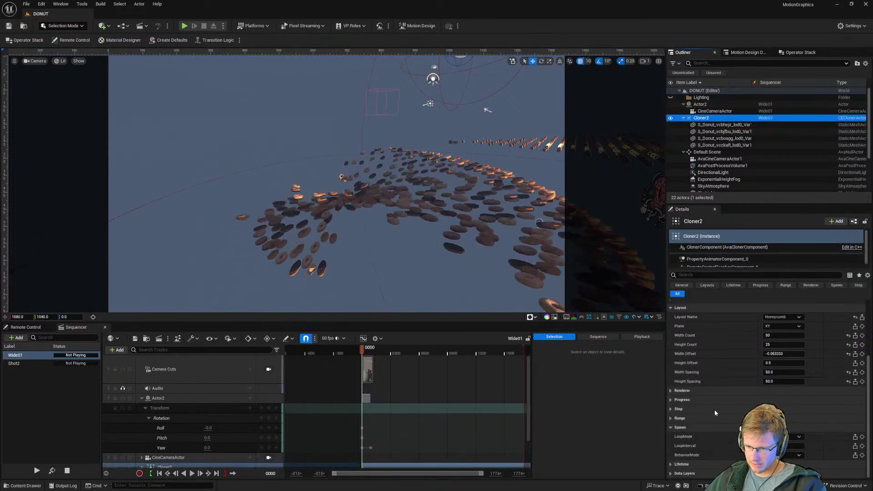
pyautogui.scroll(3, 709, 432)
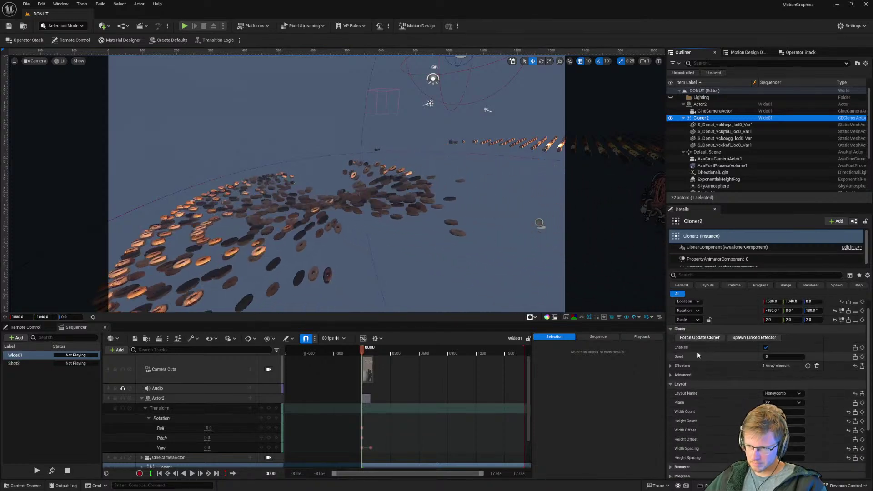
pyautogui.click(671, 366)
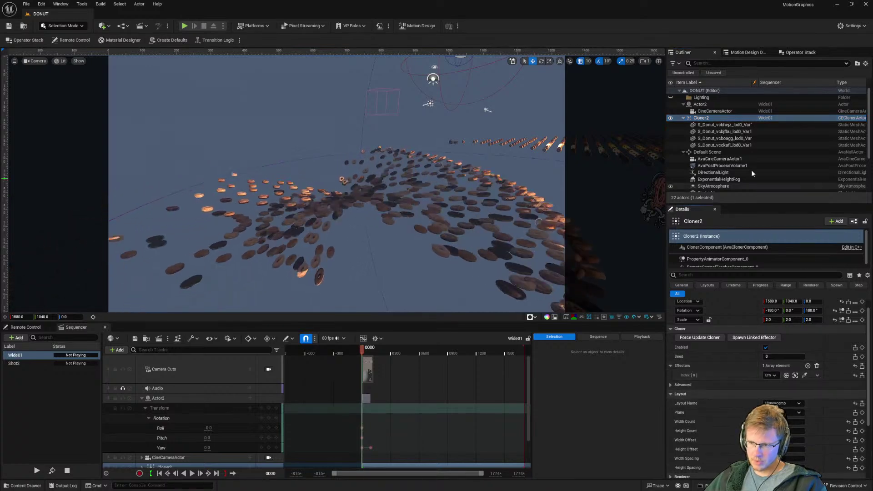
pyautogui.scroll(-3, 726, 146)
pyautogui.scroll(4, 730, 153)
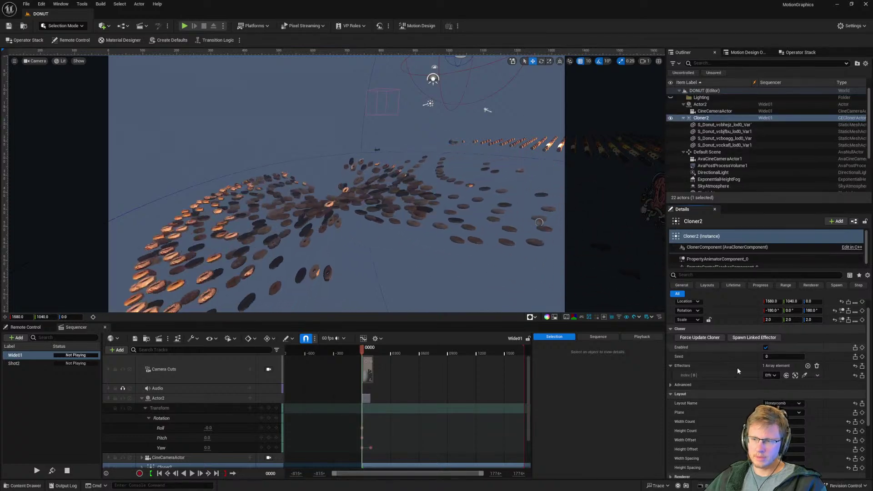
pyautogui.click(808, 366)
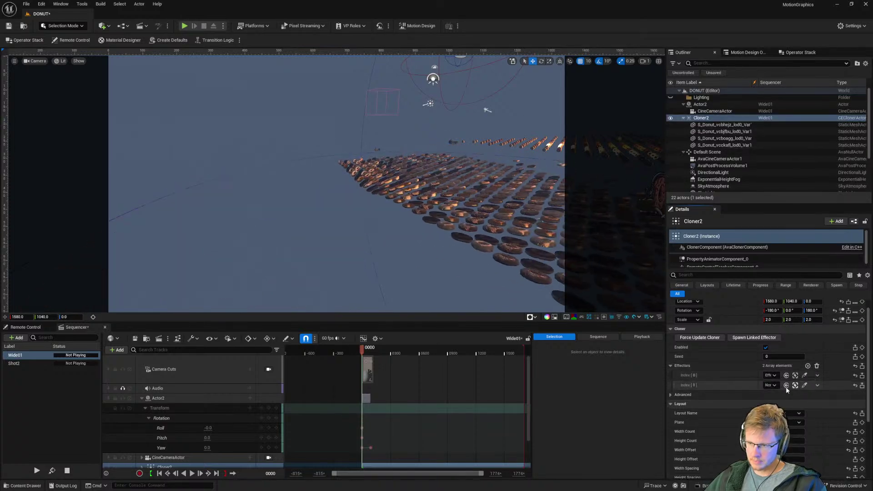
pyautogui.click(773, 385)
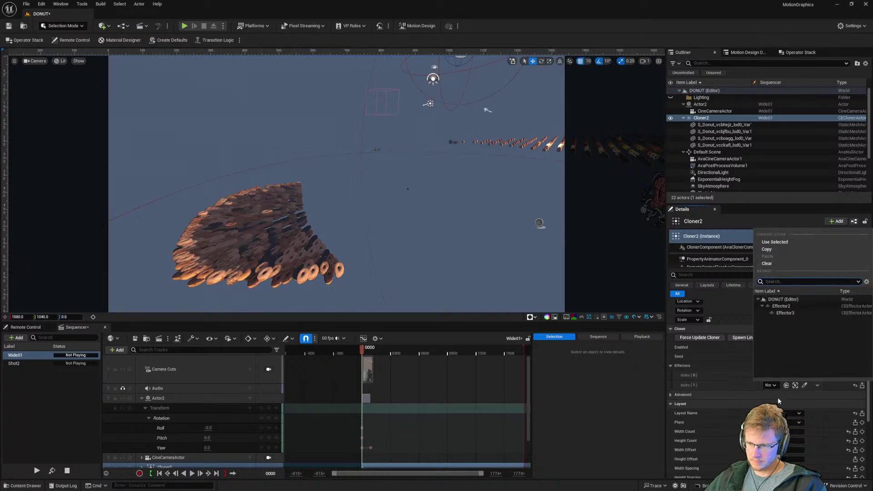
pyautogui.click(785, 313)
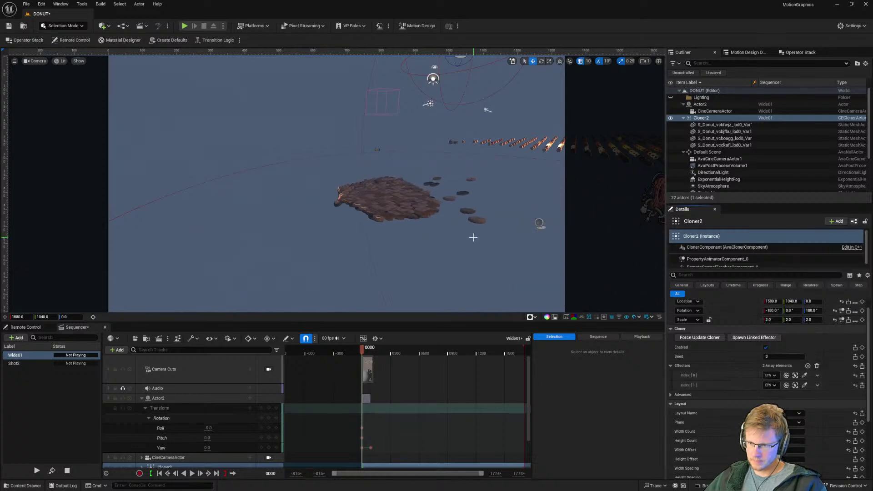
# Step: Inspect how the added effector changes the donut cloner from several angles
pyautogui.moveTo(235, 266); pyautogui.dragTo(198, 296, button='right')
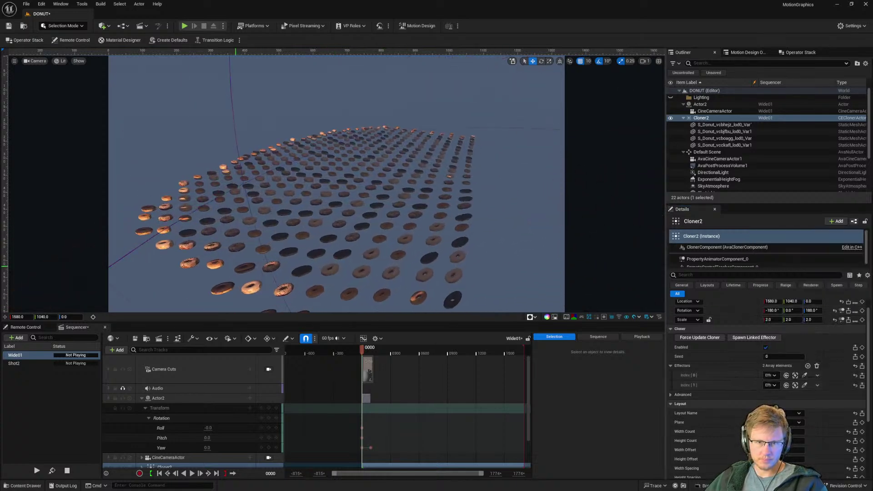
pyautogui.moveTo(236, 266); pyautogui.dragTo(281, 249, button='right')
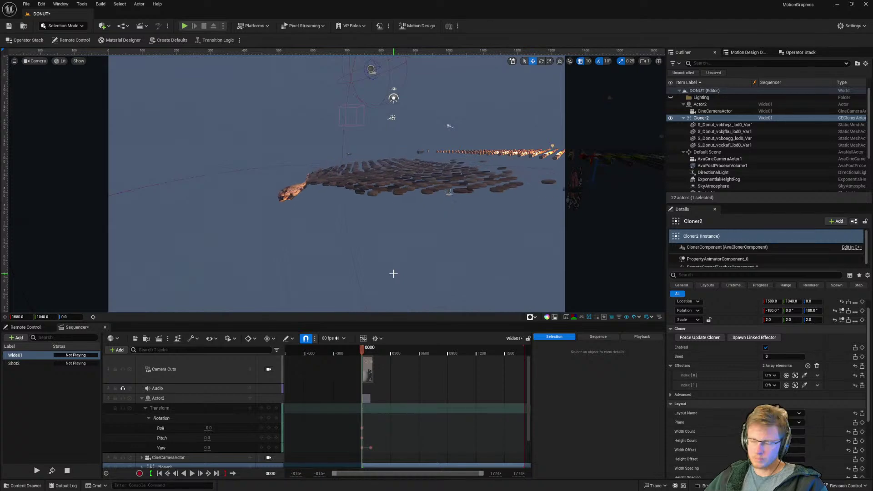
pyautogui.moveTo(376, 203)
pyautogui.mouseDown(button='right')
pyautogui.moveTo(334, 216)
pyautogui.moveTo(382, 196)
pyautogui.moveTo(362, 214)
pyautogui.mouseUp(button='right')
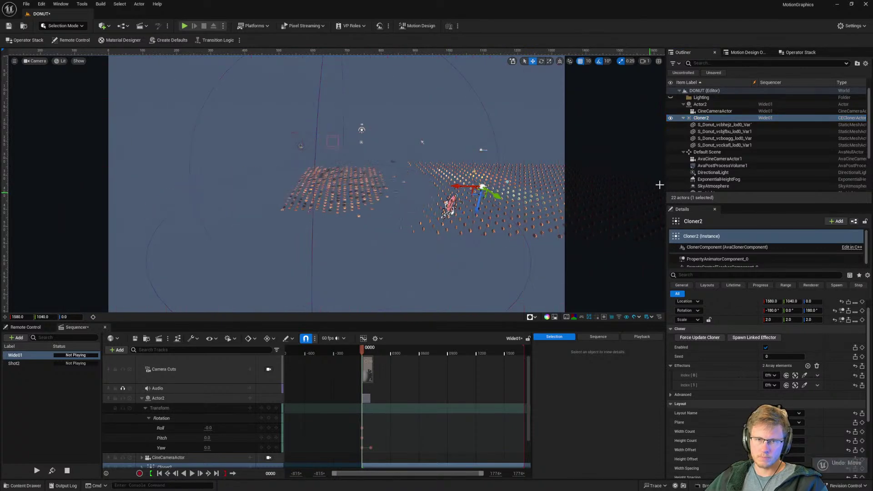
pyautogui.scroll(-3, 707, 157)
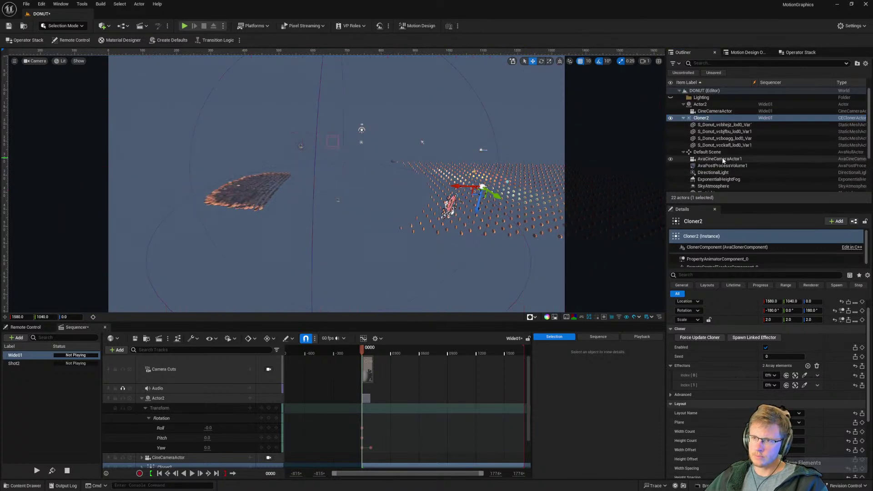
# Step: Move Effector2 along the X axis to about X 3406 and check its effect on the donut field
pyautogui.click(702, 183)
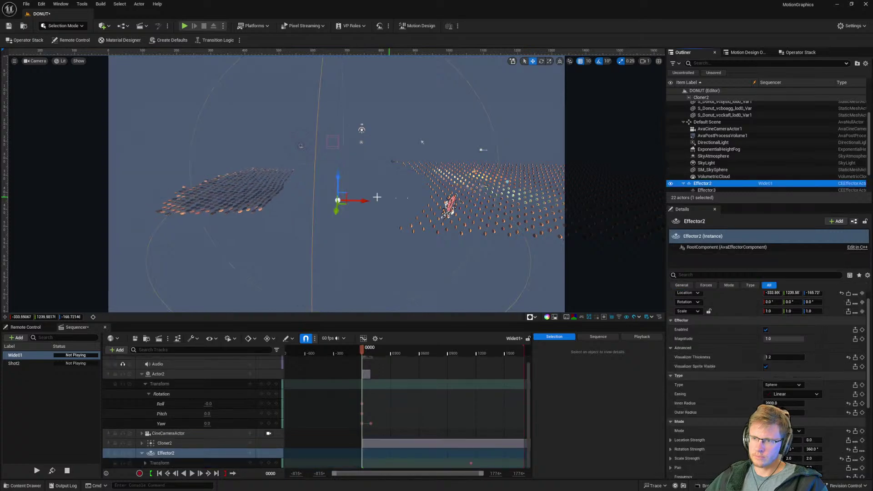
pyautogui.moveTo(360, 203); pyautogui.dragTo(370, 203)
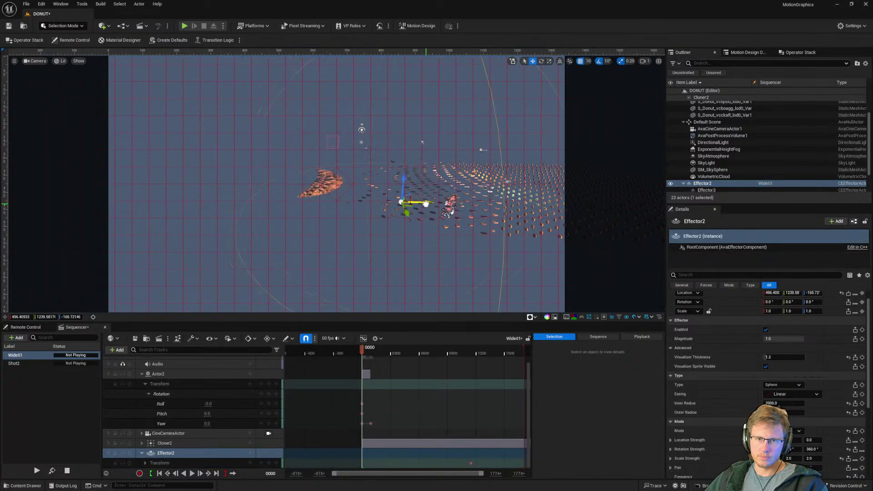
pyautogui.keyDown('alt'); pyautogui.moveTo(485, 201); pyautogui.dragTo(325, 212); pyautogui.keyUp('alt')
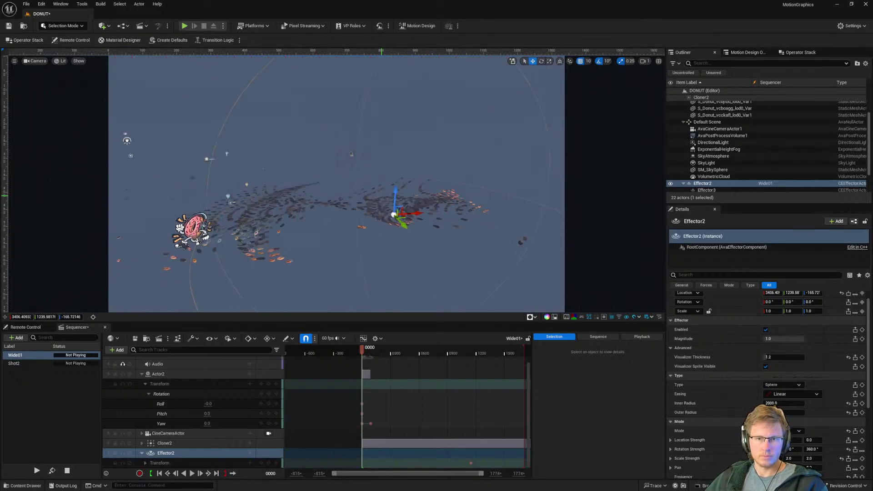
pyautogui.moveTo(378, 196); pyautogui.dragTo(369, 210, button='right')
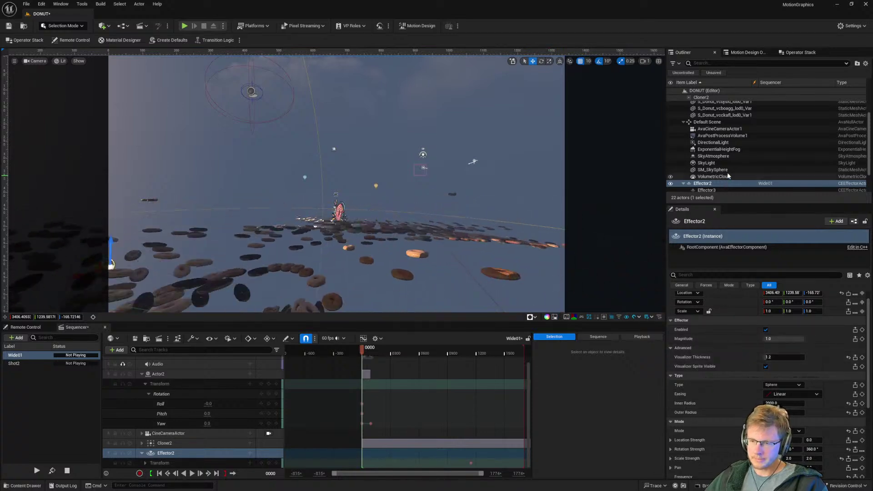
# Step: Move Effector3 down into the donut field, to about X -1727, Y 617, Z -83
pyautogui.scroll(-2, 727, 178)
pyautogui.click(706, 162)
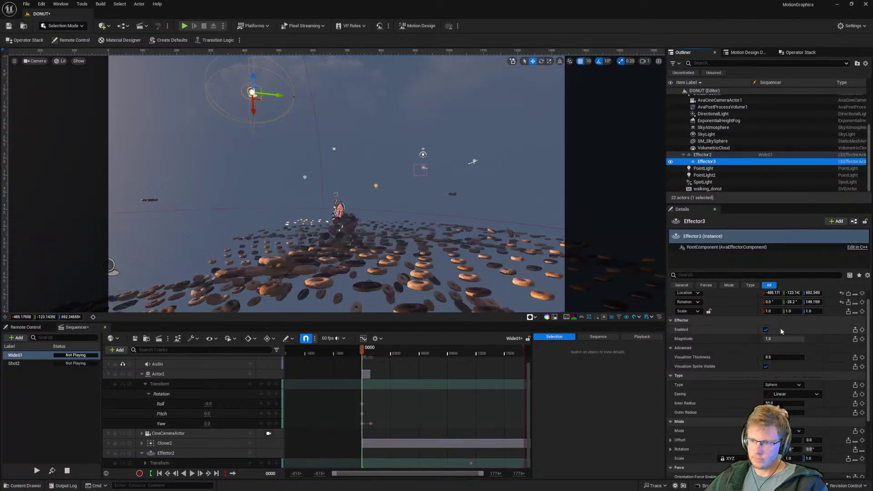
pyautogui.moveTo(251, 92); pyautogui.dragTo(261, 224)
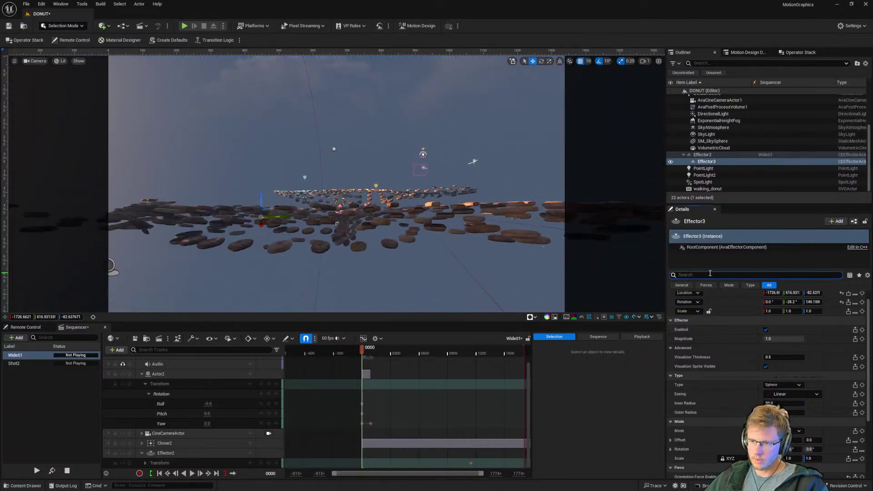
# Step: Search Effector3's properties for "exten" and "infit", and clear the filter
pyautogui.click(710, 273)
pyautogui.write('exten')
pyautogui.press('Return')
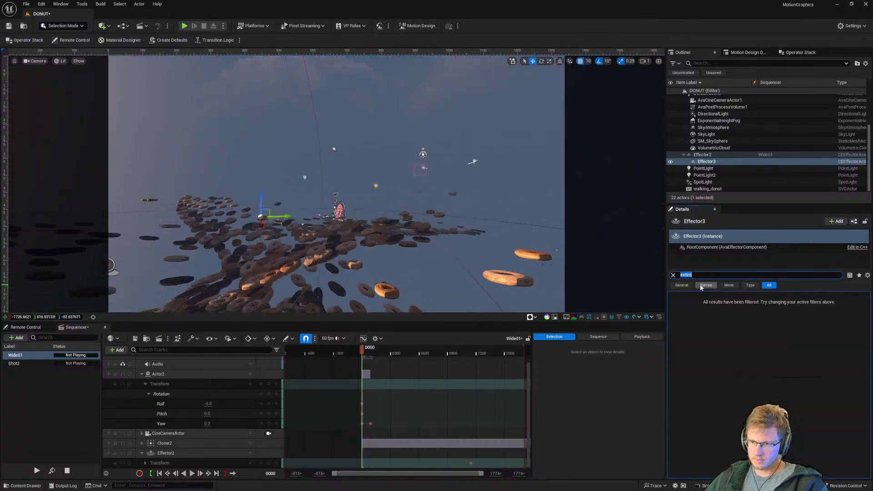
pyautogui.write('infit')
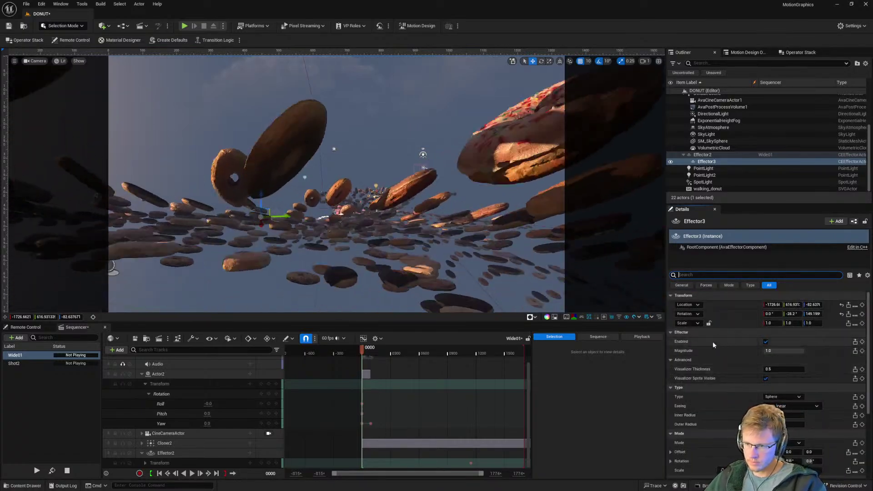
# Step: Set Effector3's Orientation Force Rate to 2
pyautogui.scroll(-2, 719, 378)
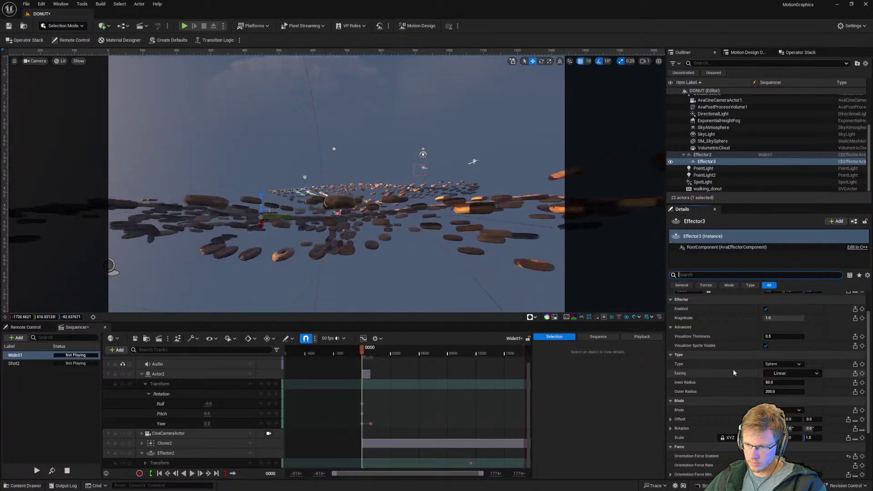
pyautogui.scroll(-4, 732, 369)
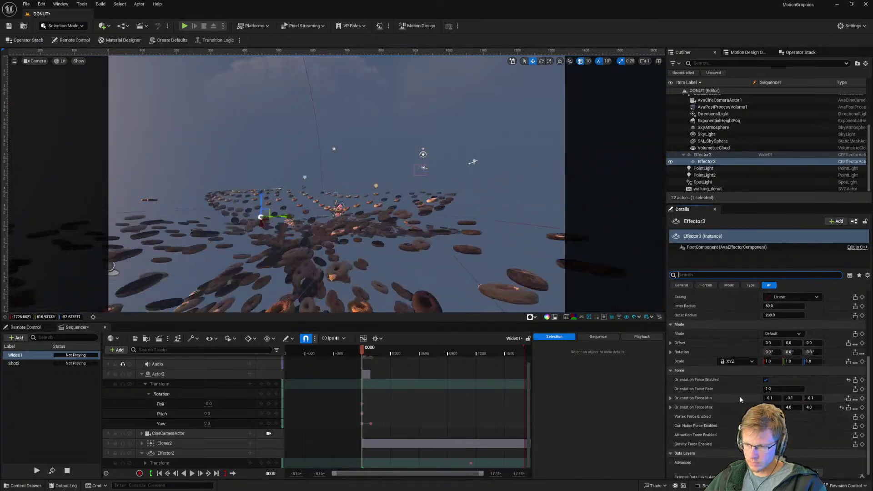
pyautogui.scroll(-1, 736, 398)
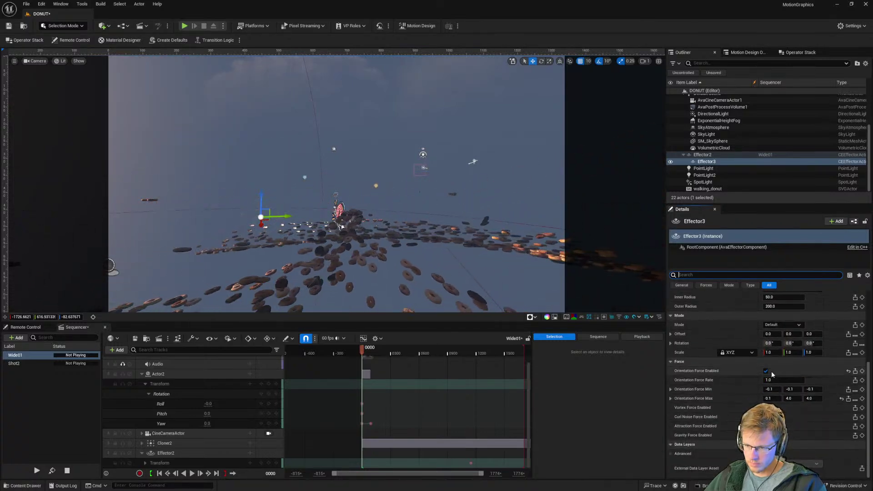
pyautogui.click(783, 380)
pyautogui.write('2')
pyautogui.press('Return')
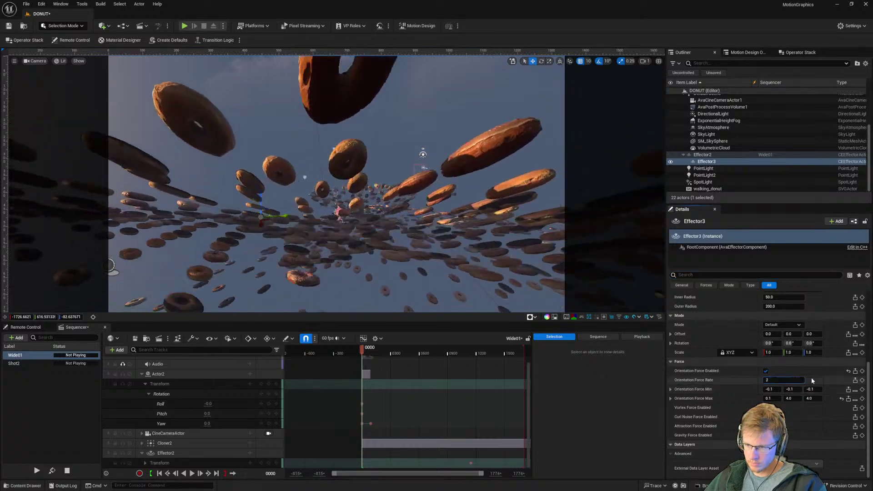
# Step: Set the Z components of Effector3's orientation force to 2 for Min and 20 for Max
pyautogui.click(811, 389)
pyautogui.write('2')
pyautogui.press('Tab')
pyautogui.click(809, 398)
pyautogui.write('20')
pyautogui.press('Return')
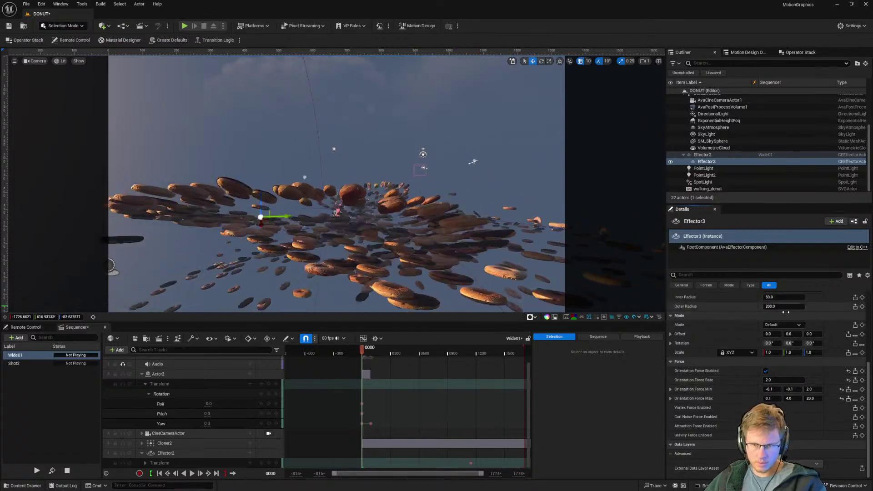
# Step: Raise Effector3's Orientation Force Rate to about 17.72, Min Y and Z to about 3.97 and 11.62, and Max Y to about 274.9
pyautogui.moveTo(774, 380)
pyautogui.mouseDown()
pyautogui.moveTo(787, 380)
pyautogui.moveTo(768, 383)
pyautogui.mouseUp()
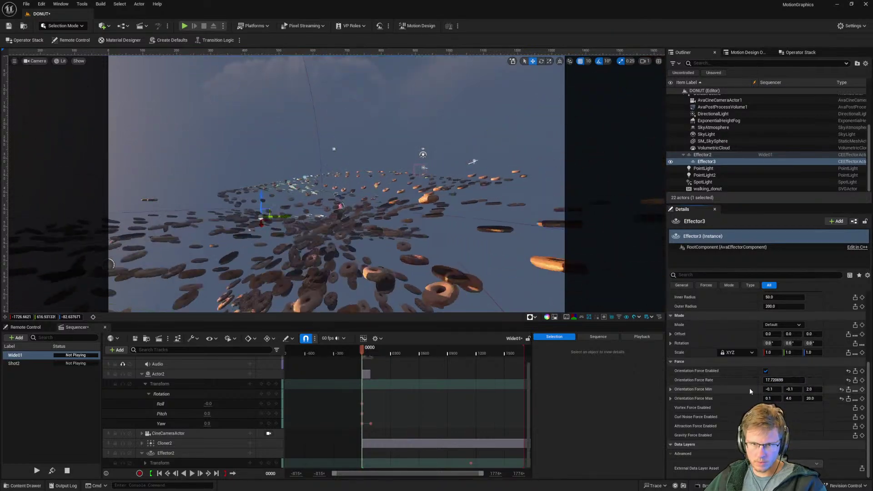
pyautogui.moveTo(793, 398); pyautogui.dragTo(807, 398)
pyautogui.moveTo(362, 251); pyautogui.dragTo(482, 263, button='right')
pyautogui.moveTo(794, 398); pyautogui.dragTo(846, 399)
pyautogui.moveTo(790, 389); pyautogui.dragTo(818, 389)
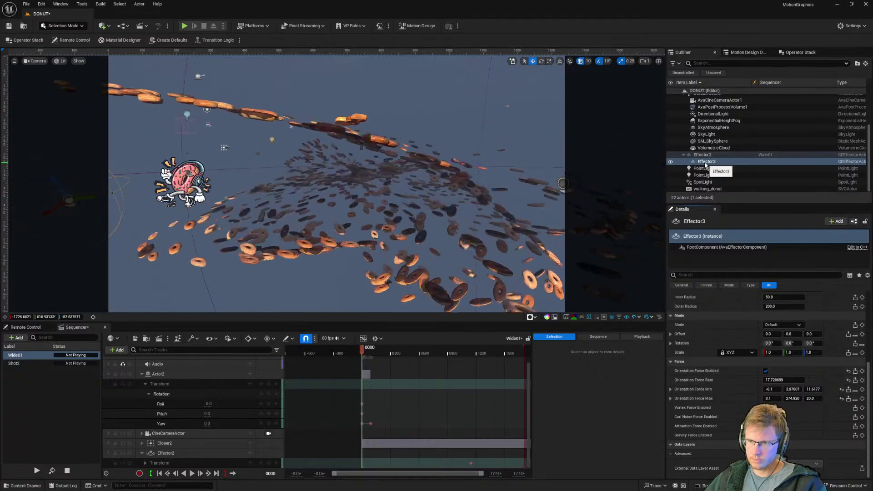
# Step: Set Effector3's Outer Radius to 2000 and its Inner Radius to 1000
pyautogui.moveTo(323, 221); pyautogui.dragTo(254, 222, button='right')
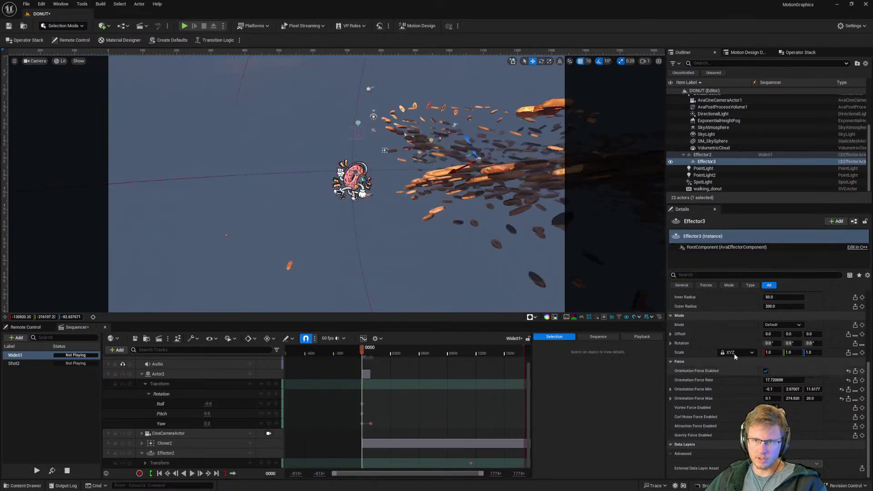
pyautogui.scroll(4, 729, 369)
pyautogui.scroll(1, 754, 367)
pyautogui.click(783, 393)
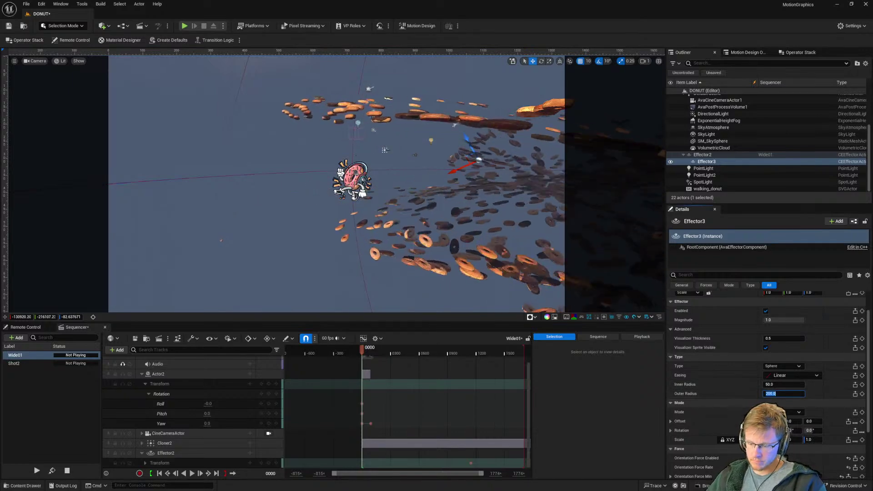
pyautogui.write('2000')
pyautogui.click(783, 385)
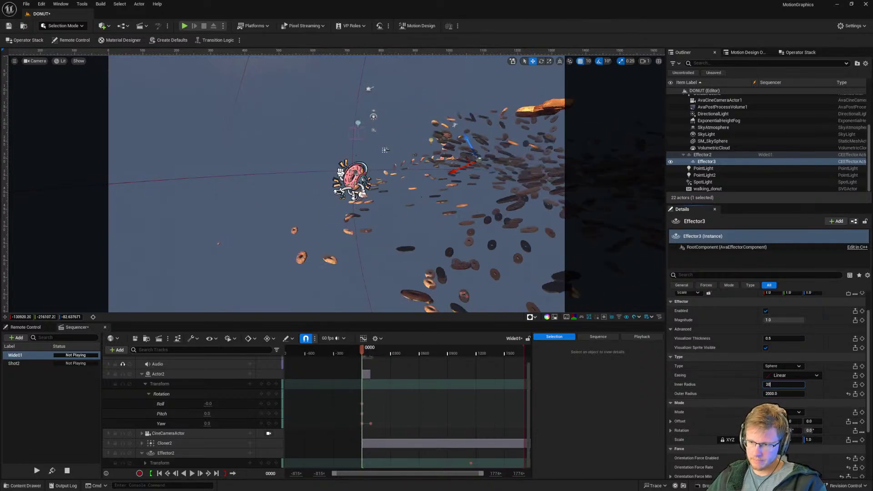
pyautogui.write('20000')
pyautogui.press('BackSpace')
pyautogui.press('BackSpace')
pyautogui.press('BackSpace')
pyautogui.press('BackSpace')
pyautogui.press('BackSpace')
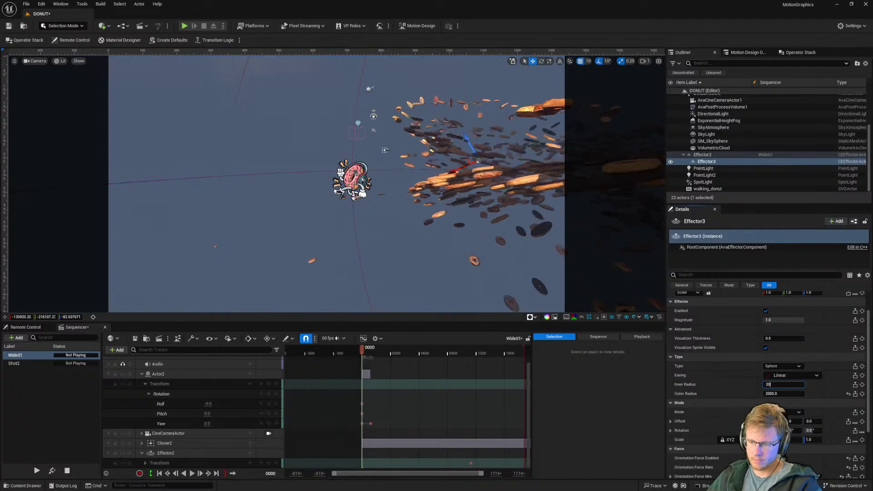
pyautogui.write('1000')
pyautogui.press('Return')
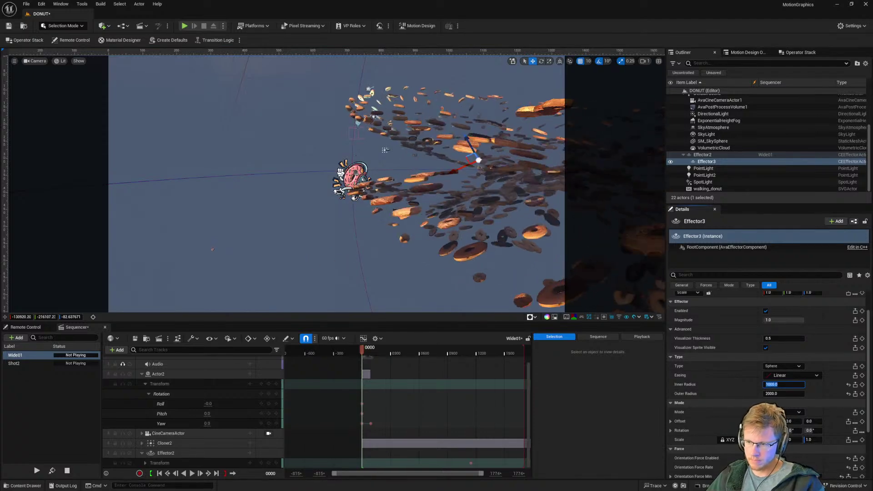
# Step: Reselect Effector3 and shift it along its local X axis in the perspective view
pyautogui.moveTo(490, 209)
pyautogui.mouseDown(button='right')
pyautogui.moveTo(568, 223)
pyautogui.moveTo(555, 148)
pyautogui.mouseUp(button='right')
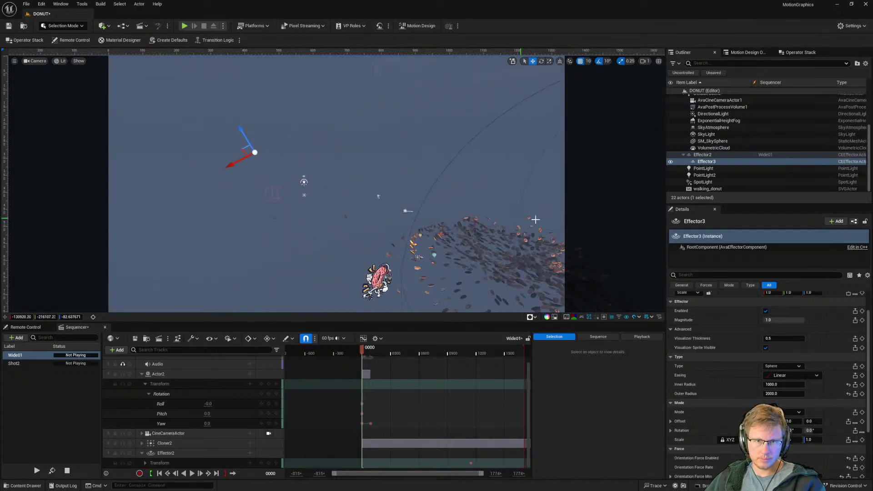
pyautogui.click(706, 162)
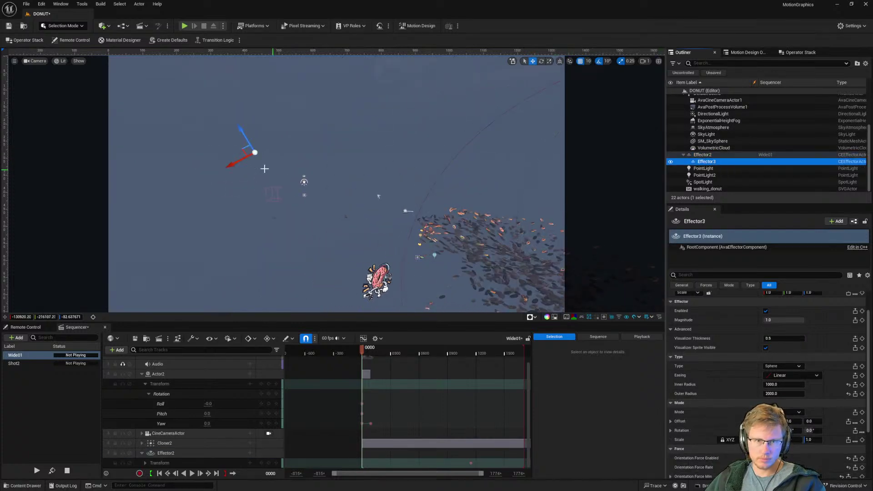
pyautogui.moveTo(240, 158); pyautogui.dragTo(270, 159)
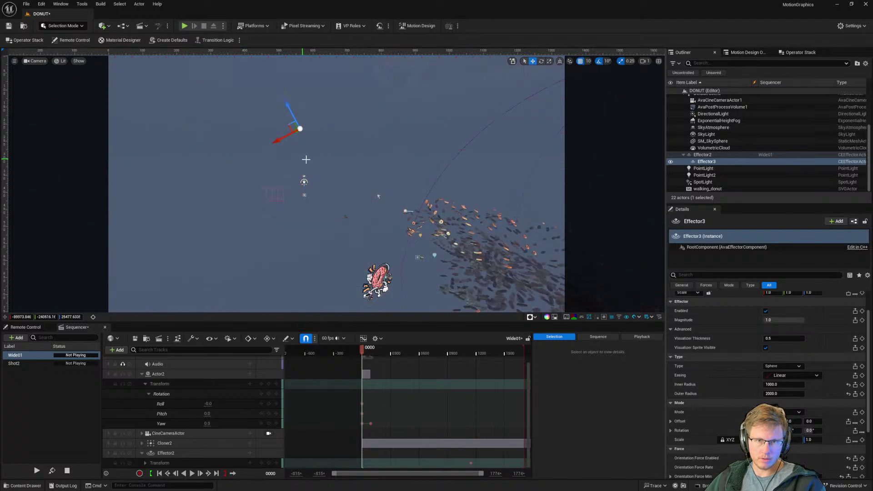
# Step: Switch to the four-view layout, locate Effector3 in the orthographic views, and move it back toward the scene centre in the Right view
pyautogui.click(658, 62)
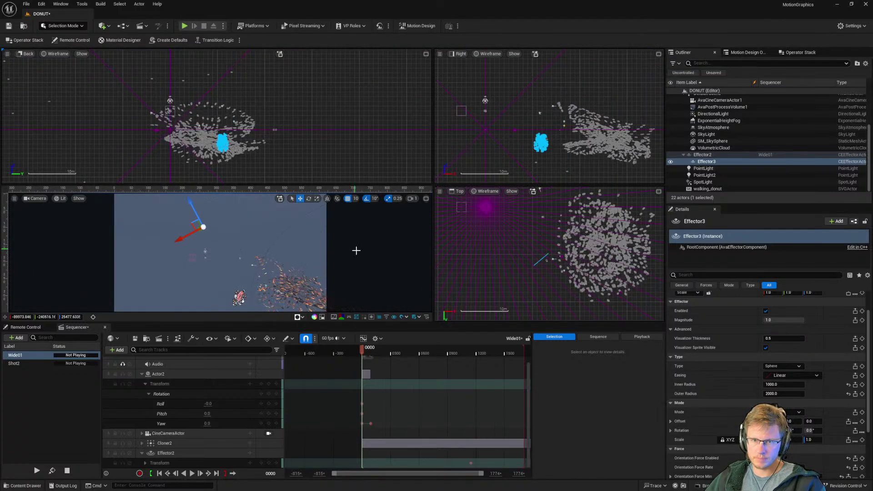
pyautogui.scroll(-8, 235, 149)
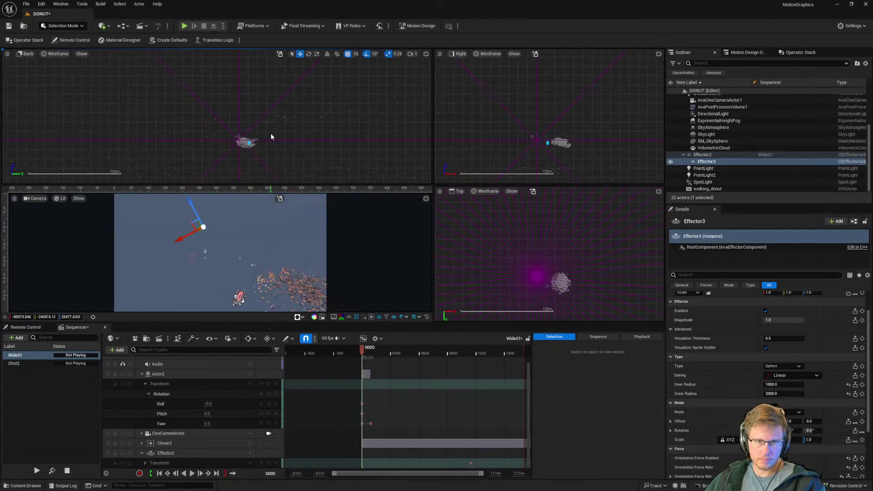
pyautogui.moveTo(285, 143); pyautogui.dragTo(255, 125, button='right')
pyautogui.scroll(-2, 255, 124)
pyautogui.scroll(-3, 255, 124)
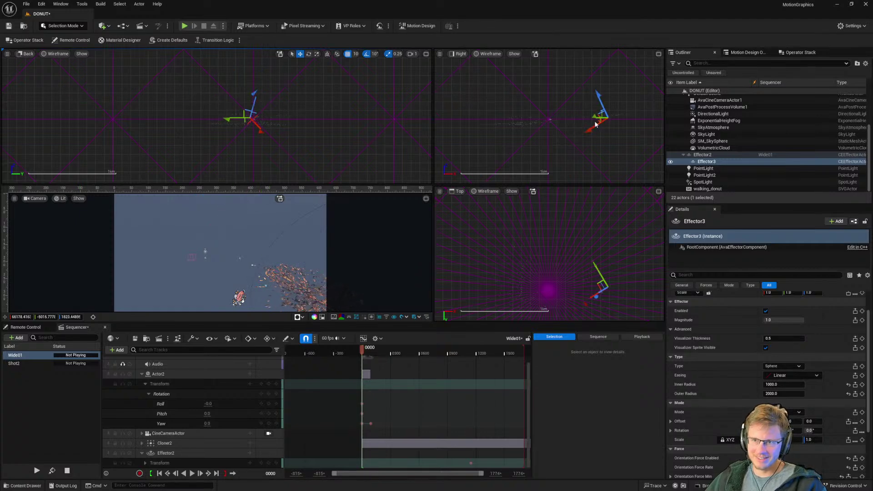
pyautogui.moveTo(595, 117); pyautogui.dragTo(541, 117)
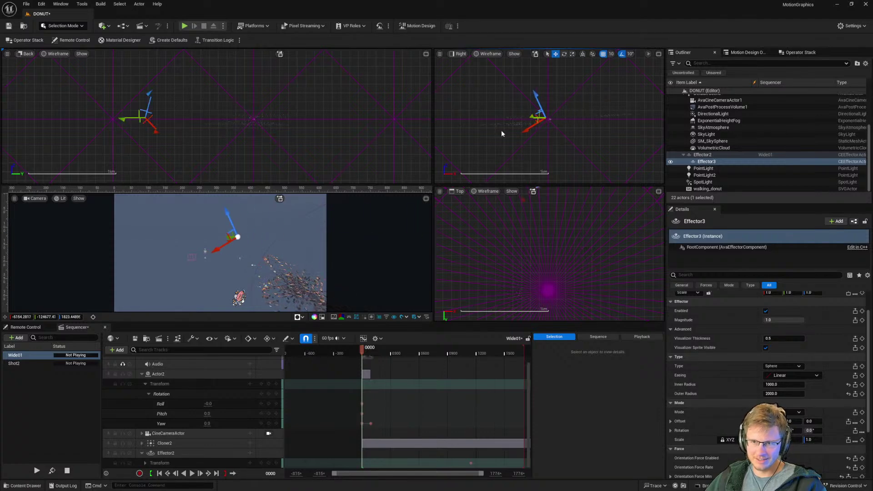
# Step: Detach Effector3 from Effector2, align the gizmo to world axes, and move Effector3 along Y to about -3978
pyautogui.click(706, 164)
pyautogui.hotkey('ctrl', '`')
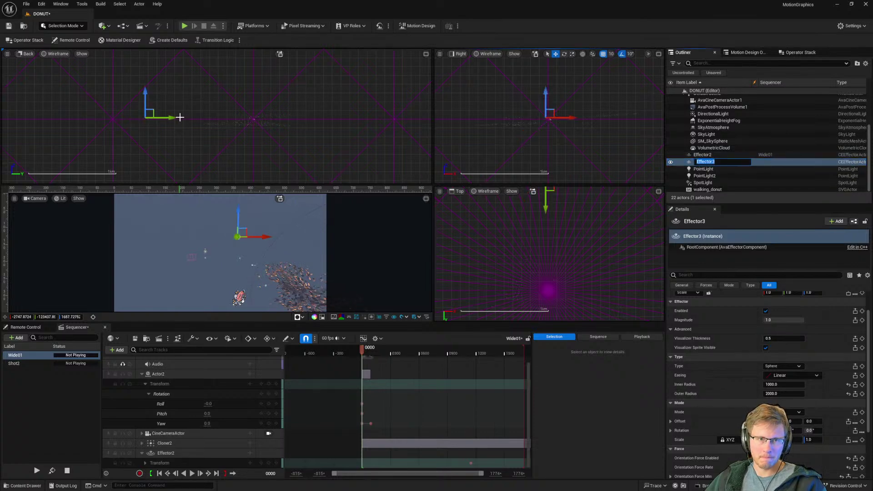
pyautogui.moveTo(167, 118); pyautogui.dragTo(210, 118)
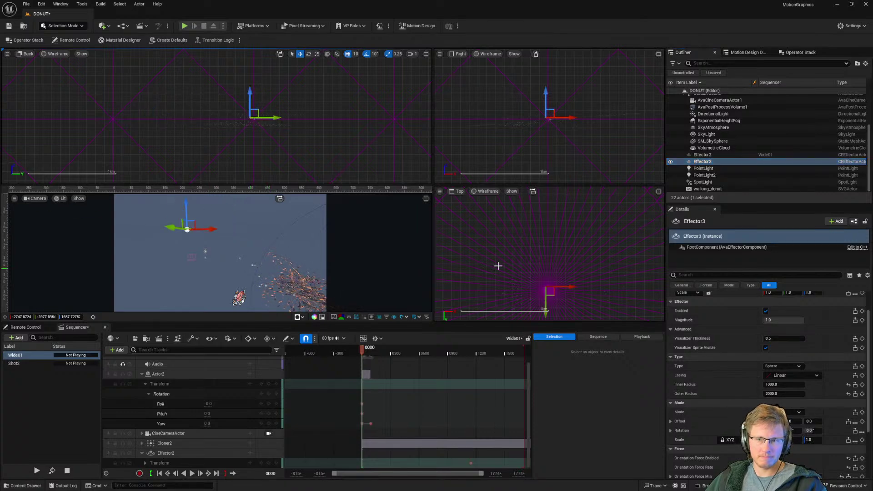
# Step: Move Effector3 closer to the donut cluster by shifting it to about Y 3732 and lowering it in Z
pyautogui.click(578, 288)
pyautogui.scroll(-5, 586, 261)
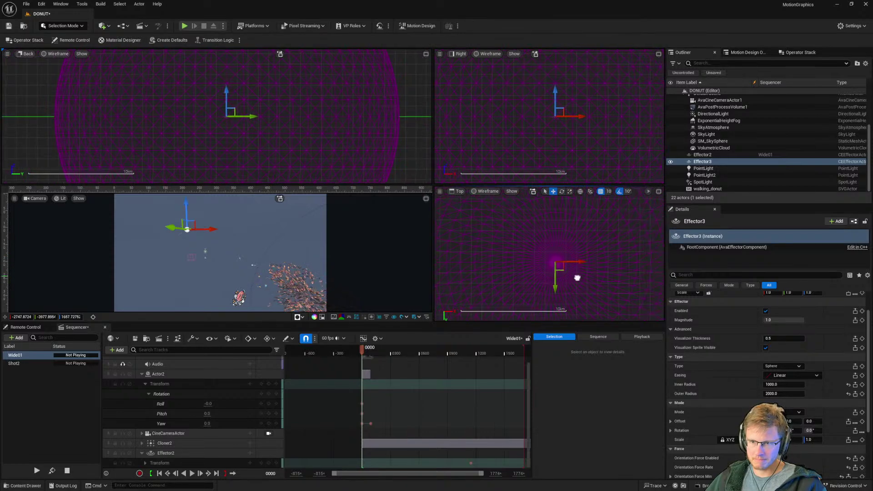
pyautogui.moveTo(523, 268); pyautogui.dragTo(522, 279)
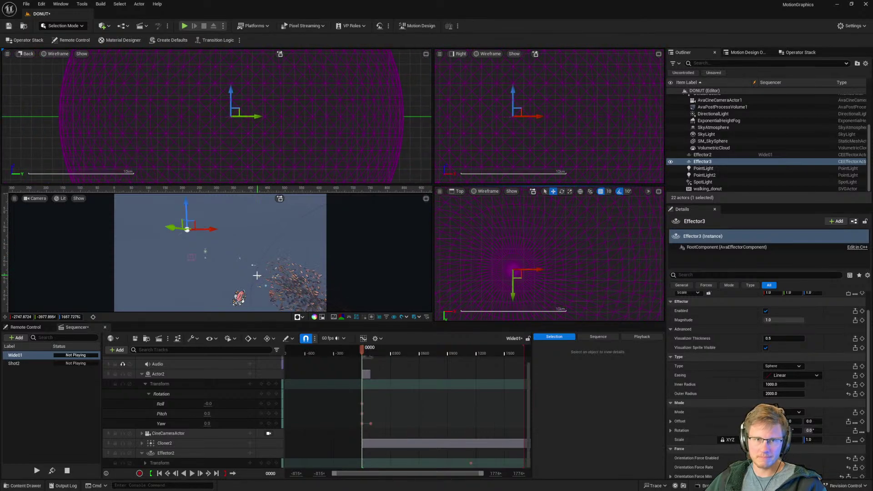
pyautogui.moveTo(314, 280); pyautogui.dragTo(289, 269, button='right')
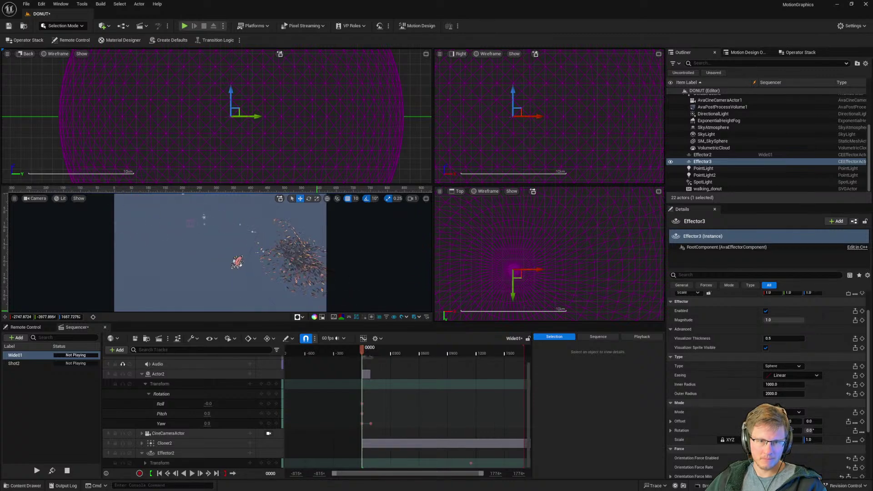
pyautogui.moveTo(293, 299); pyautogui.dragTo(216, 295, button='right')
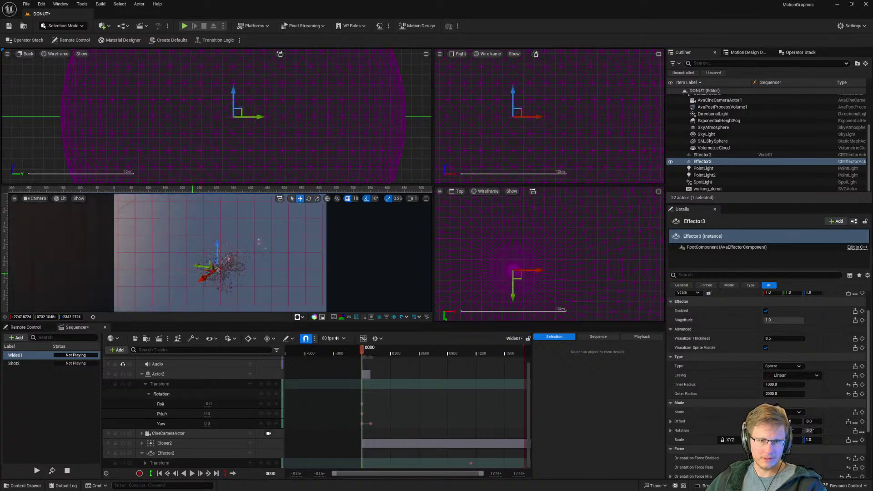
pyautogui.moveTo(217, 295); pyautogui.dragTo(230, 295, button='right')
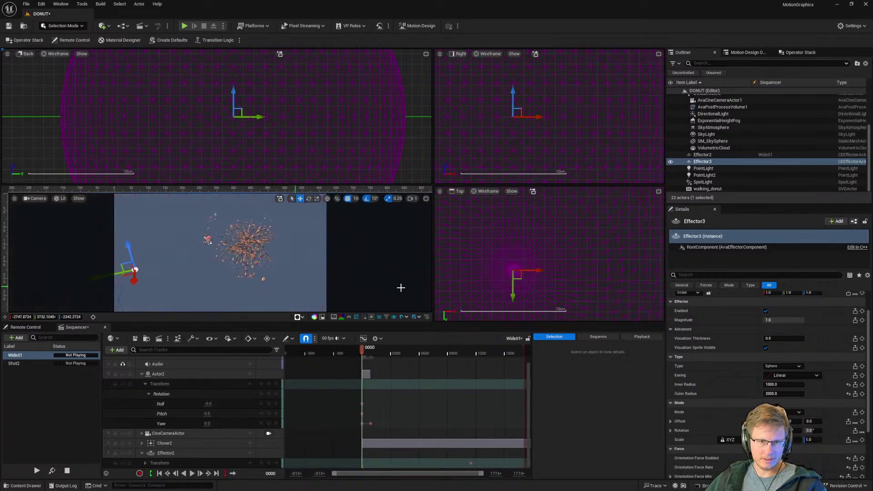
pyautogui.scroll(-5, 519, 293)
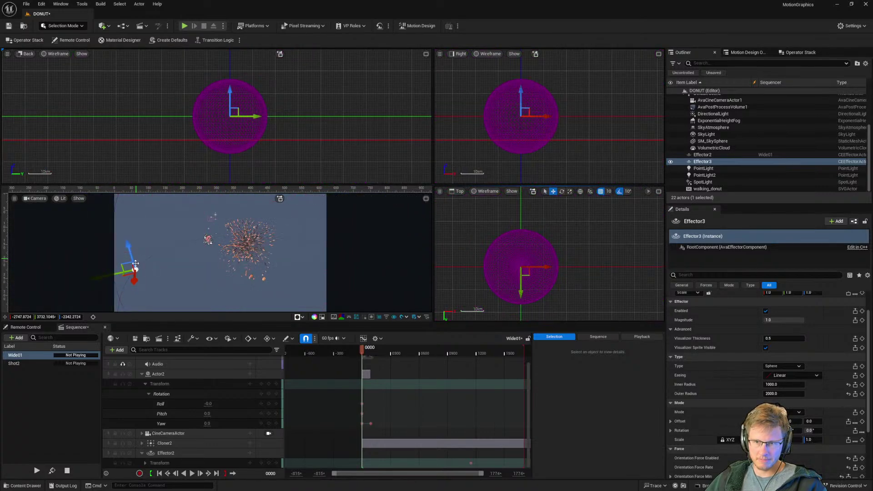
# Step: Move Effector3 into the centre of the donut cluster at about Y -6598 and Z -2972
pyautogui.moveTo(121, 270); pyautogui.dragTo(142, 272)
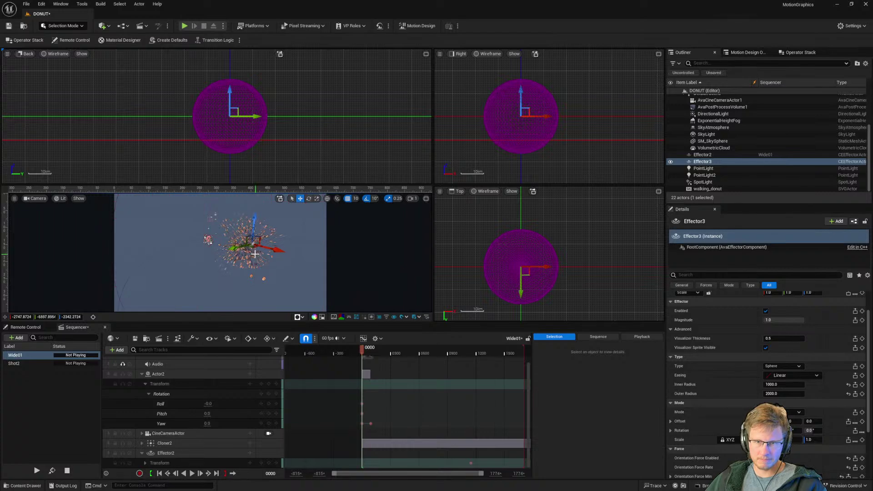
pyautogui.scroll(-3, 280, 149)
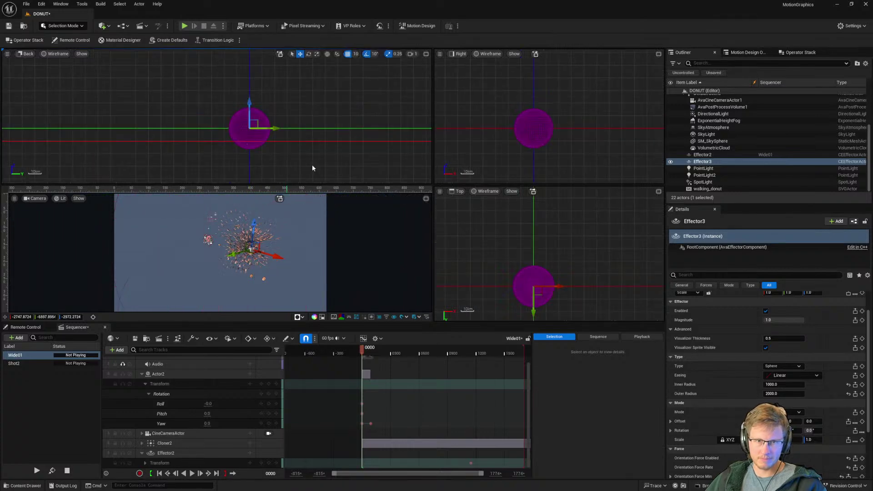
pyautogui.moveTo(515, 248); pyautogui.dragTo(568, 247, button='right')
pyautogui.scroll(8, 270, 249)
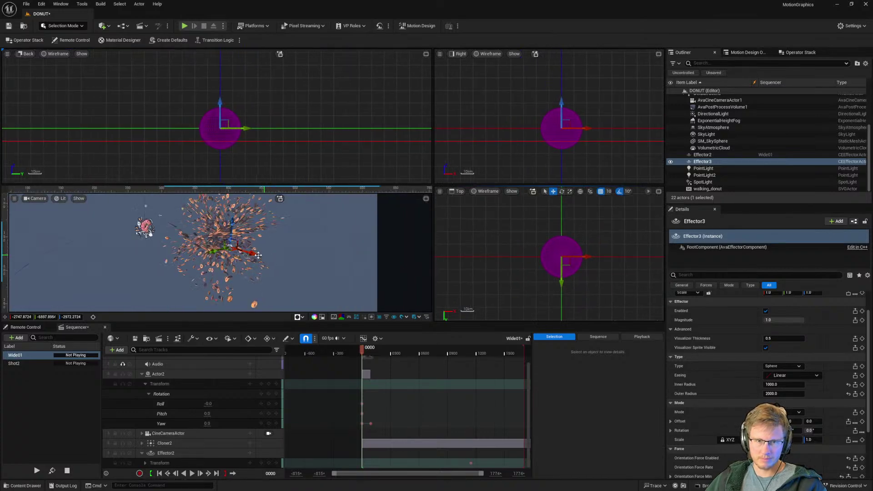
pyautogui.scroll(-4, 215, 259)
# Step: Maximize the perspective view, fly to the walking donut character and select walking_donut
pyautogui.click(426, 199)
pyautogui.moveTo(417, 190); pyautogui.dragTo(490, 200, button='right')
pyautogui.press('w')
pyautogui.press('s')
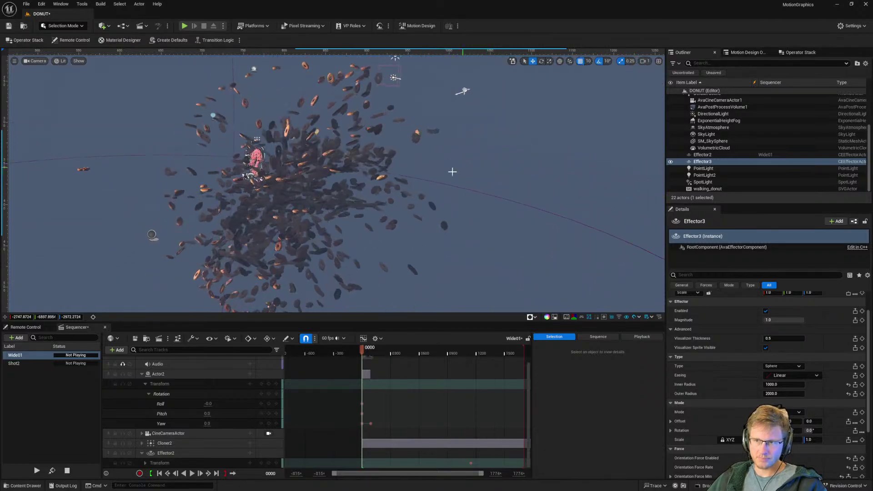
pyautogui.press('a')
pyautogui.moveTo(427, 181); pyautogui.dragTo(348, 142, button='right')
pyautogui.click(349, 141)
pyautogui.click(340, 141)
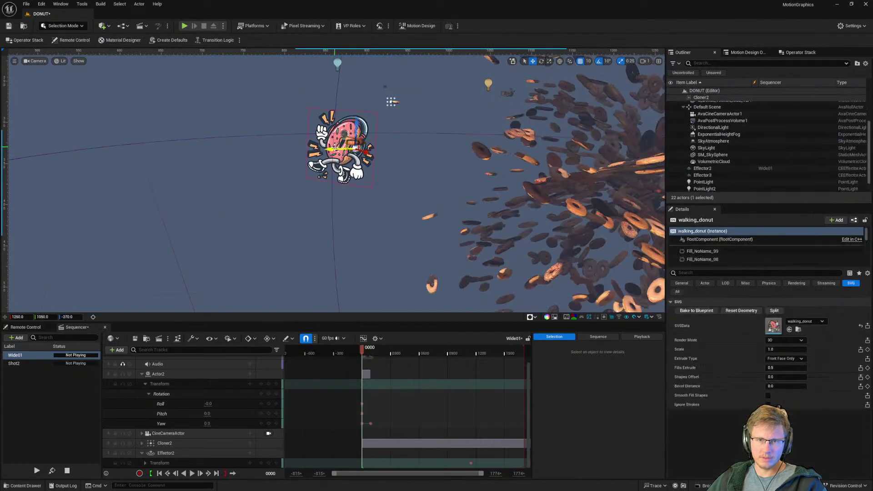
pyautogui.moveTo(397, 191); pyautogui.dragTo(416, 175, button='right')
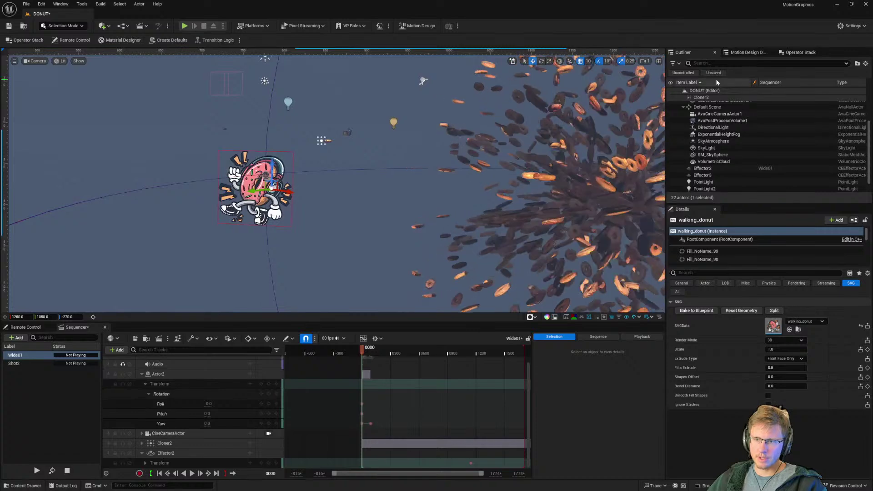
# Step: Add an Oscillate animator with the Rotation preset to walking_donut from the Motion Design Outliner
pyautogui.click(745, 57)
pyautogui.rightClick(738, 116)
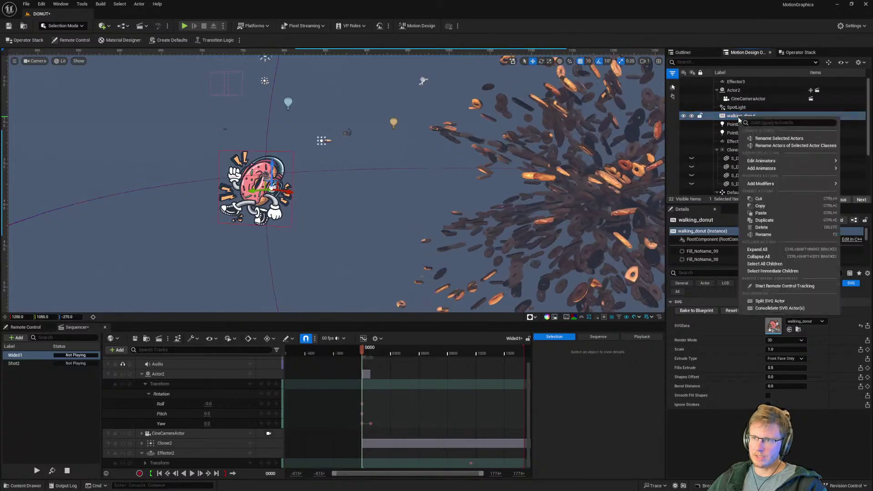
pyautogui.moveTo(775, 186)
pyautogui.moveTo(771, 169)
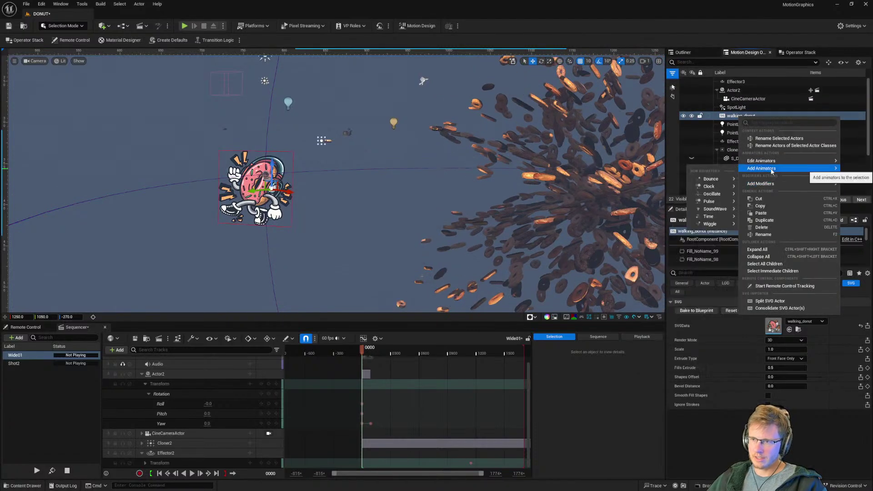
pyautogui.moveTo(717, 209)
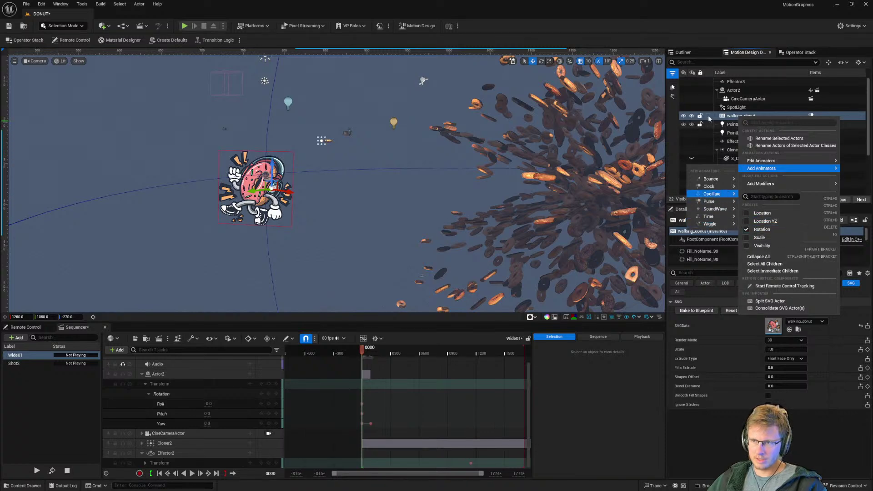
pyautogui.click(733, 116)
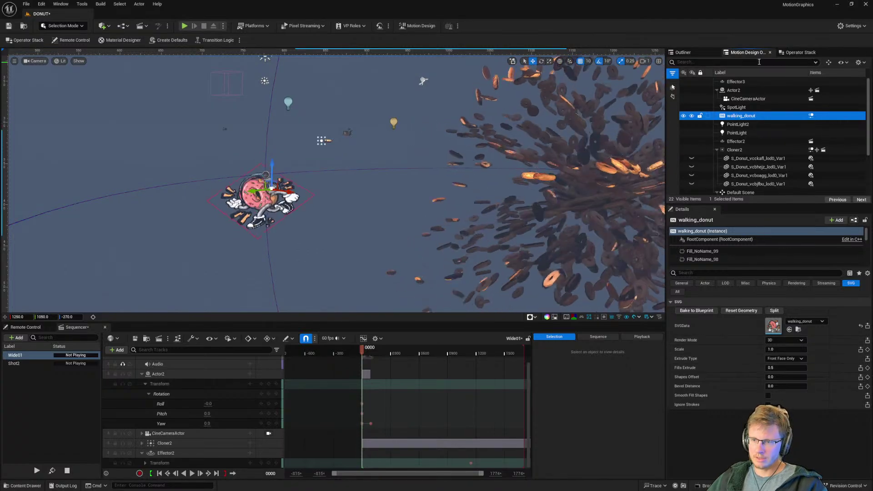
# Step: Open walking_donut's animators in the Operator Stack and disable the linked Pitch and Yaw rotation properties
pyautogui.click(812, 116)
pyautogui.click(814, 116)
pyautogui.click(812, 116)
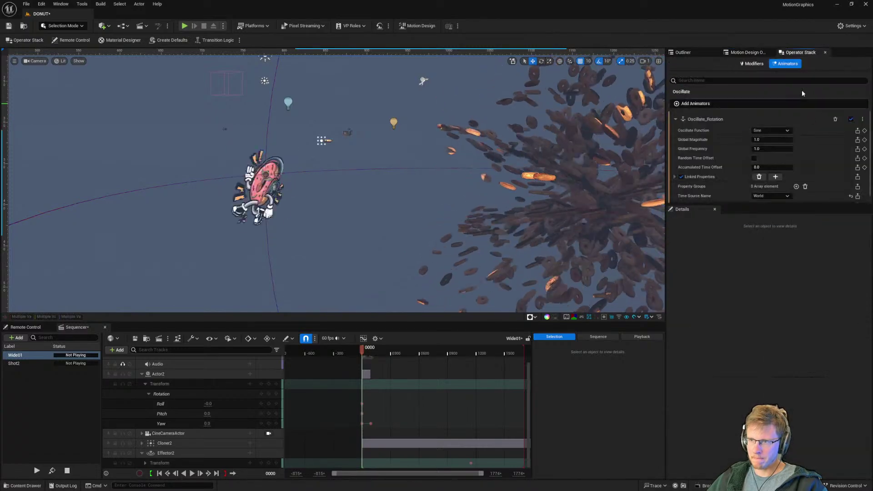
pyautogui.scroll(-1, 728, 148)
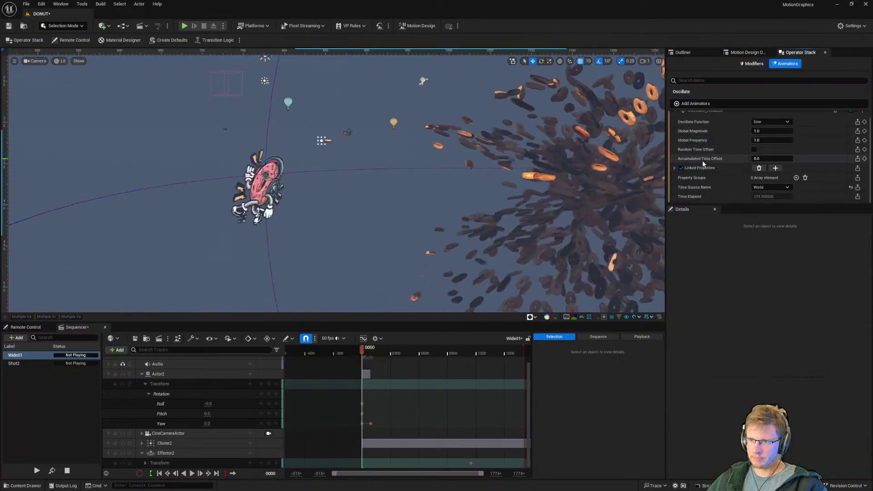
pyautogui.click(675, 168)
pyautogui.scroll(-3, 710, 164)
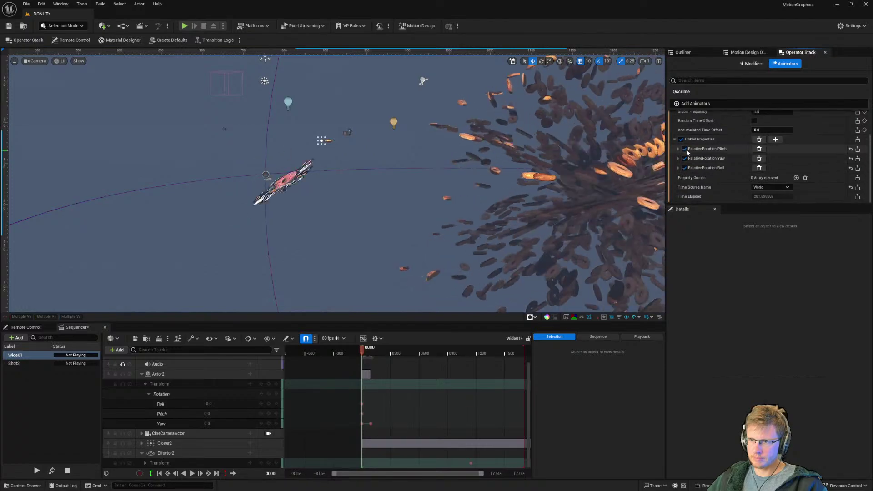
pyautogui.click(684, 158)
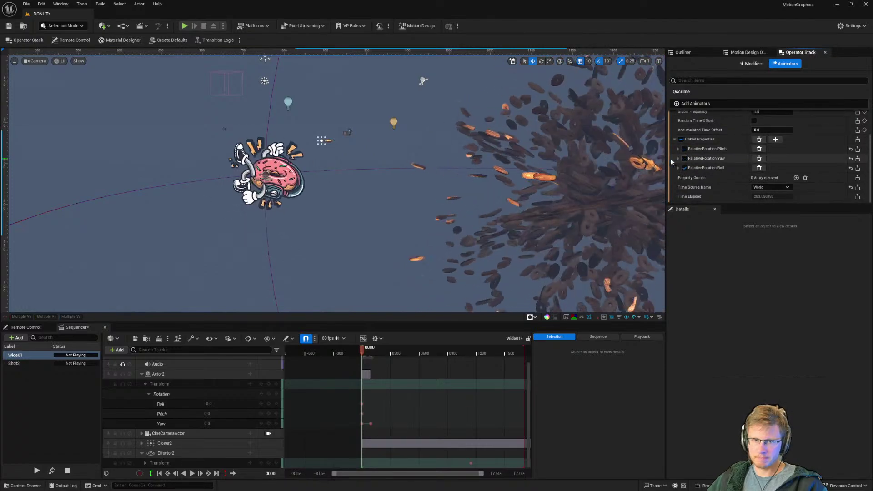
# Step: Set the linked Roll property's Amplitude Max to 30 and Amplitude Min to -30
pyautogui.click(678, 168)
pyautogui.scroll(-3, 728, 163)
pyautogui.click(766, 163)
pyautogui.write('30')
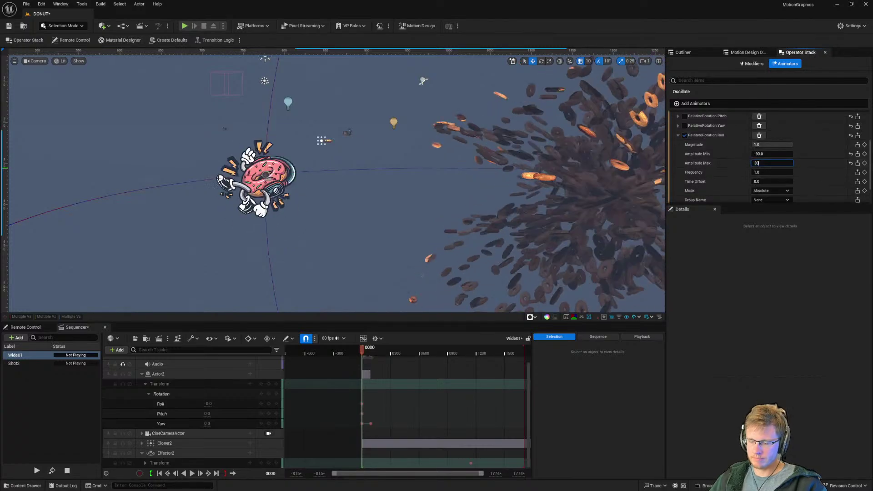
pyautogui.press('Tab')
pyautogui.click(767, 154)
pyautogui.write('-30')
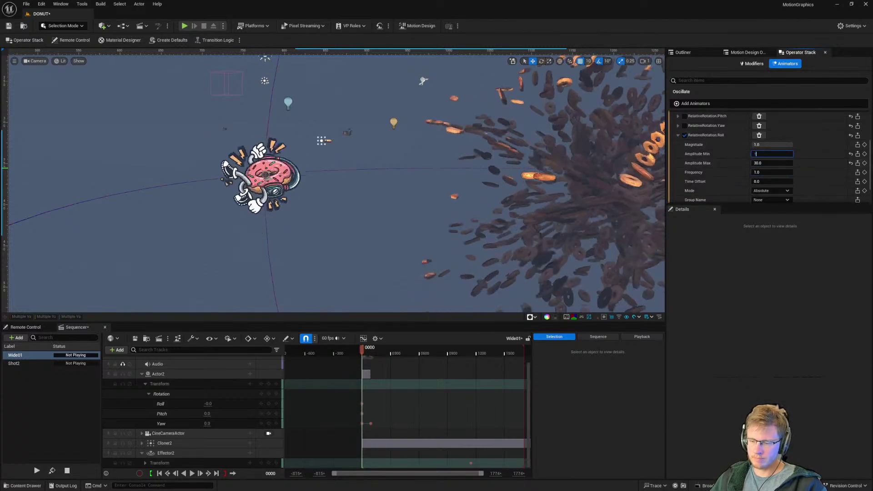
pyautogui.press('Return')
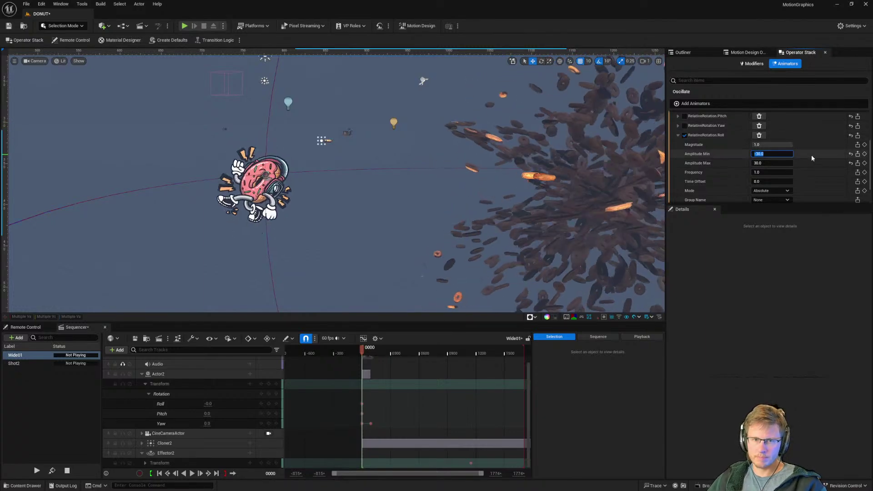
# Step: Try the Square, Sawtooth and Inverted Square oscillate functions on Oscillate_Rotation, and settle on Square
pyautogui.scroll(-2, 809, 153)
pyautogui.click(763, 169)
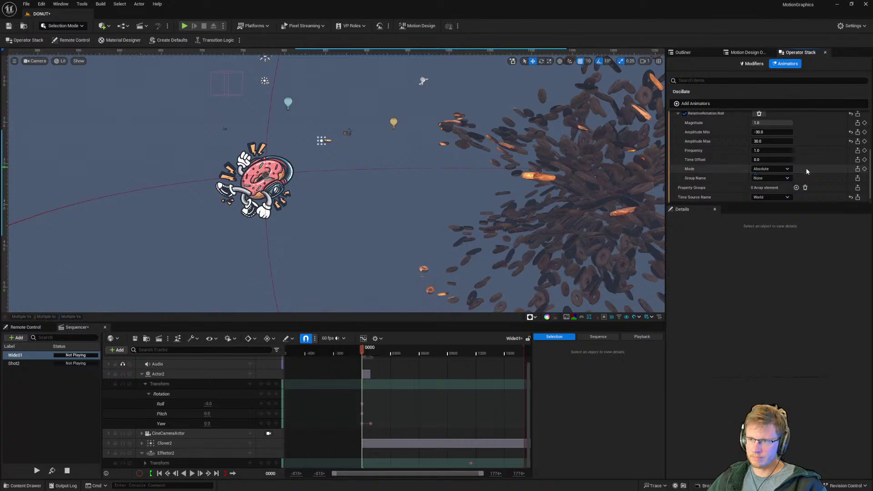
pyautogui.scroll(-1, 809, 170)
pyautogui.scroll(8, 813, 167)
pyautogui.click(766, 128)
pyautogui.click(768, 151)
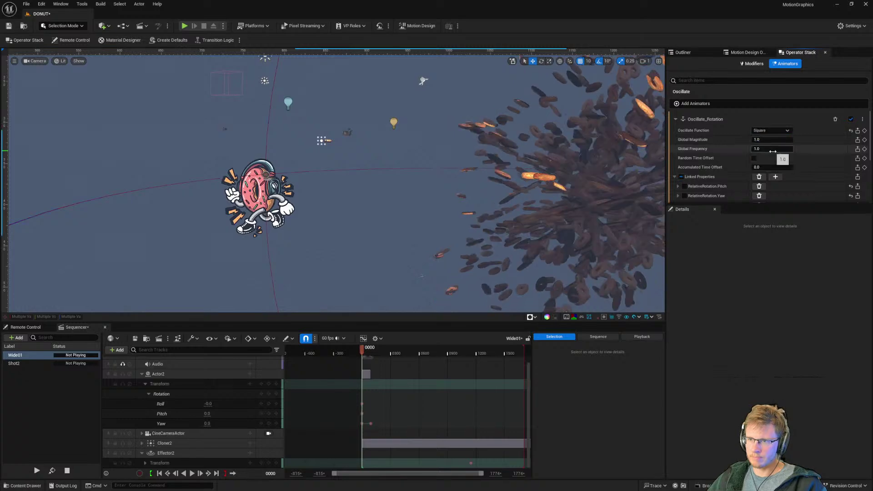
pyautogui.click(769, 130)
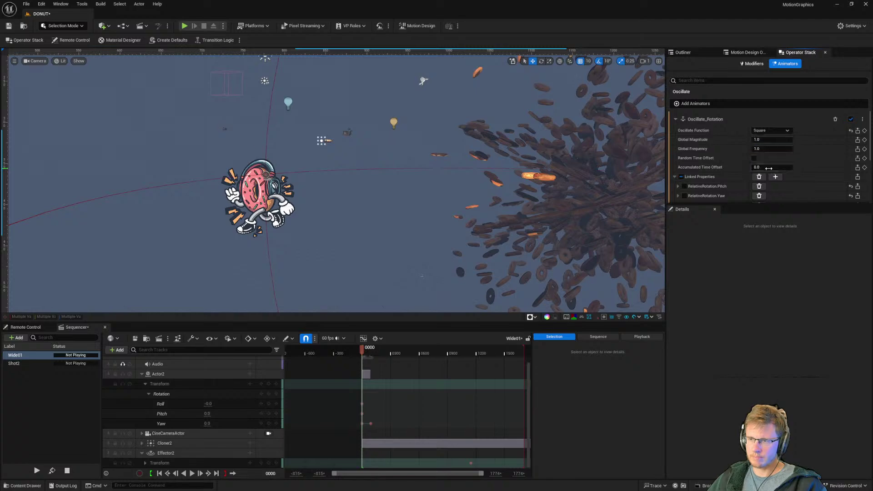
pyautogui.click(769, 170)
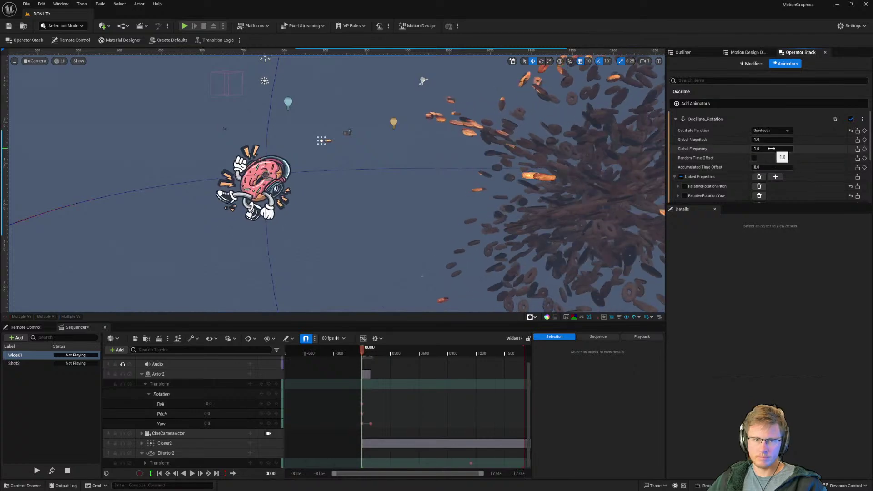
pyautogui.click(763, 132)
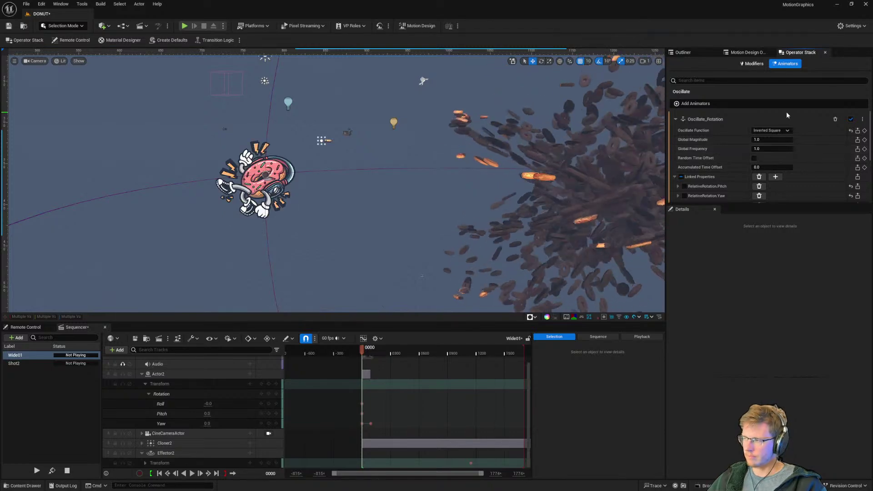
pyautogui.click(776, 132)
pyautogui.click(768, 151)
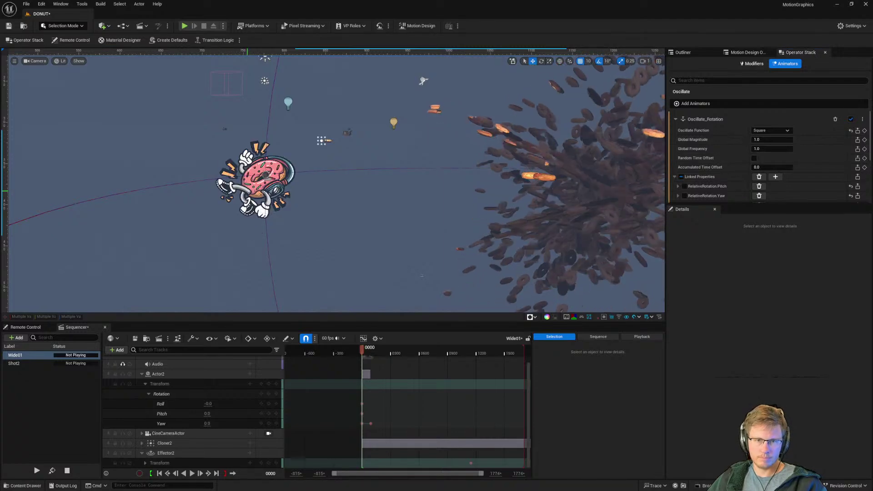
# Step: Reselect walking_donut and move it toward the donut cluster, to about Y -286.5 and Z 103.2
pyautogui.click(247, 191)
pyautogui.moveTo(255, 192); pyautogui.dragTo(442, 119)
pyautogui.moveTo(454, 136); pyautogui.dragTo(422, 183, button='right')
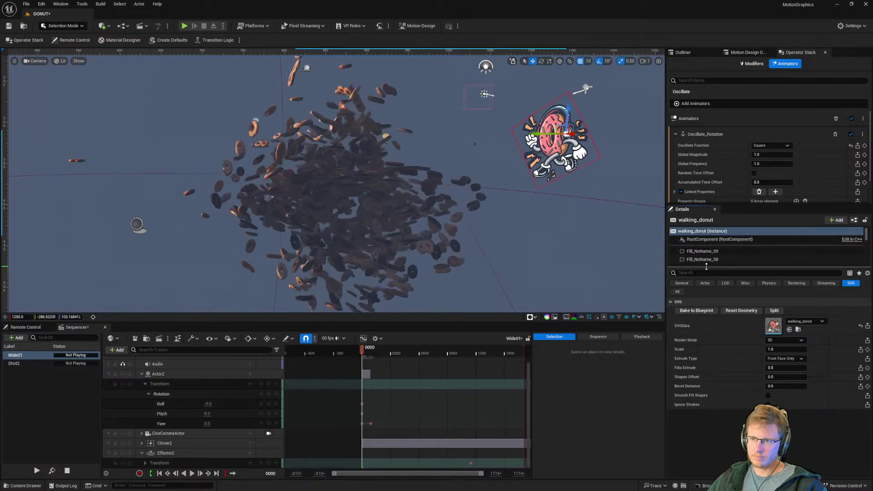
# Step: Enlarge the Operator Stack and component list areas, then show the scene's Outliner with nothing selected
pyautogui.moveTo(705, 267); pyautogui.dragTo(705, 390)
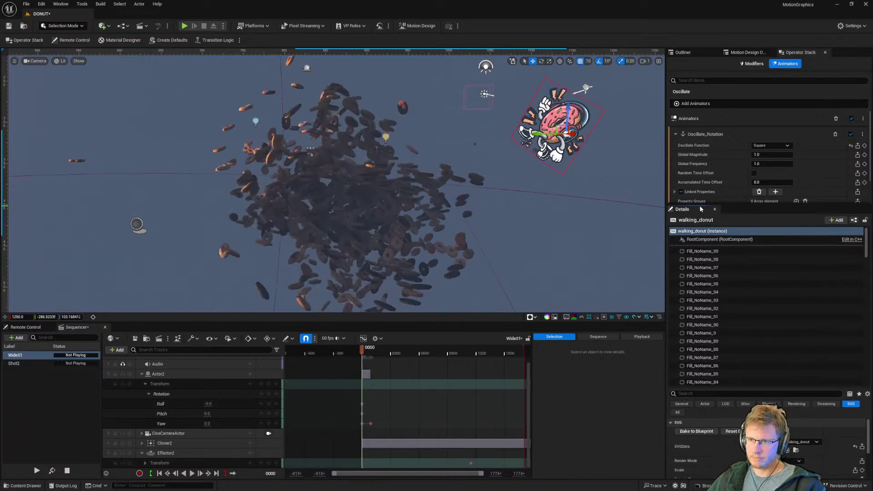
pyautogui.moveTo(701, 205); pyautogui.dragTo(702, 301)
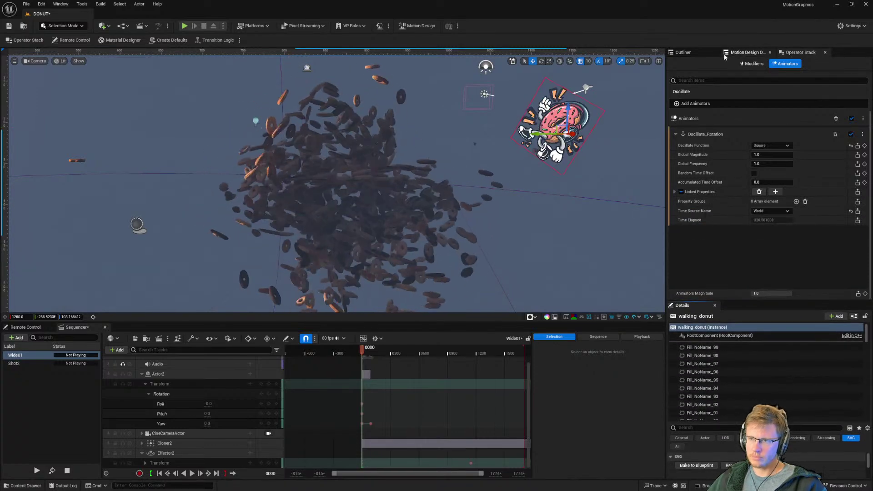
pyautogui.click(683, 52)
pyautogui.click(717, 261)
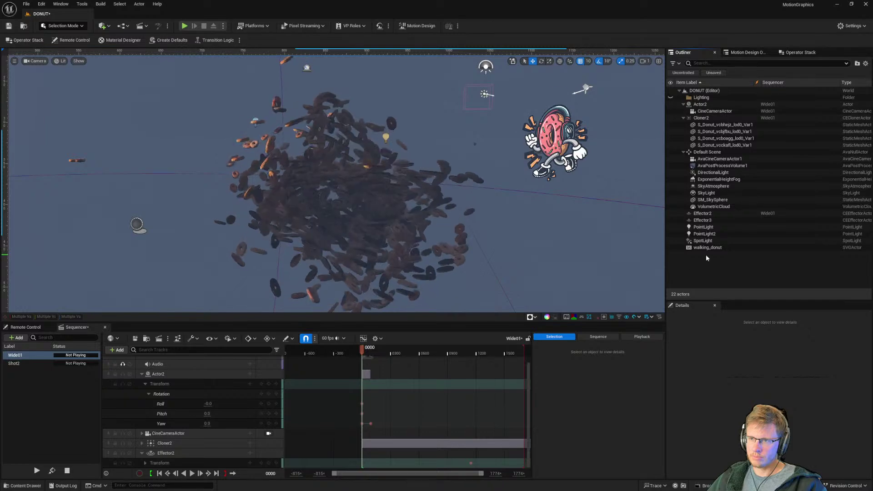
# Step: Add a Post Process Volume to the DONUT level
pyautogui.click(103, 25)
pyautogui.write('post')
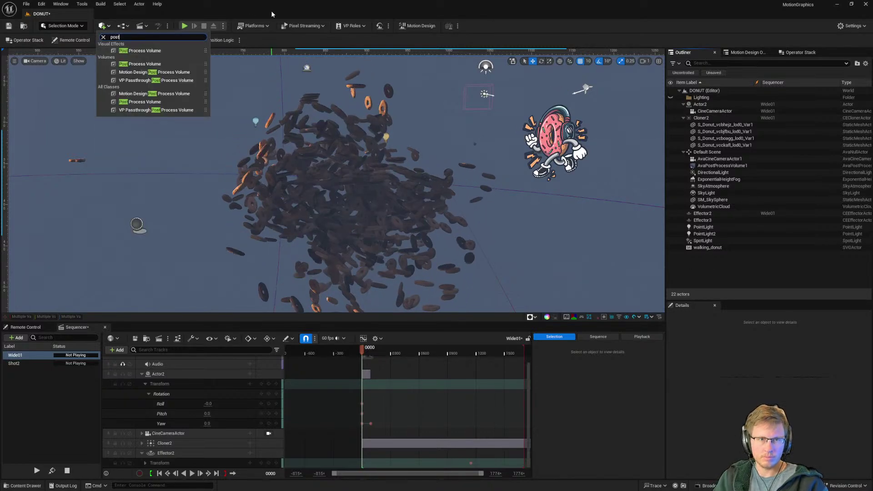
pyautogui.click(140, 51)
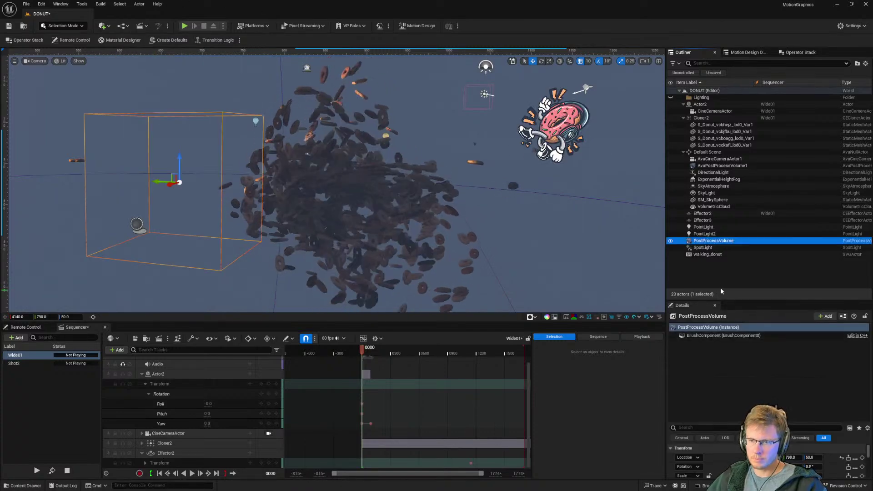
# Step: Filter the volume's details for "exten", enable Infinite Extent (Unbound), and clear the filter
pyautogui.click(708, 427)
pyautogui.write('exten')
pyautogui.click(749, 457)
pyautogui.moveTo(731, 422); pyautogui.dragTo(729, 370)
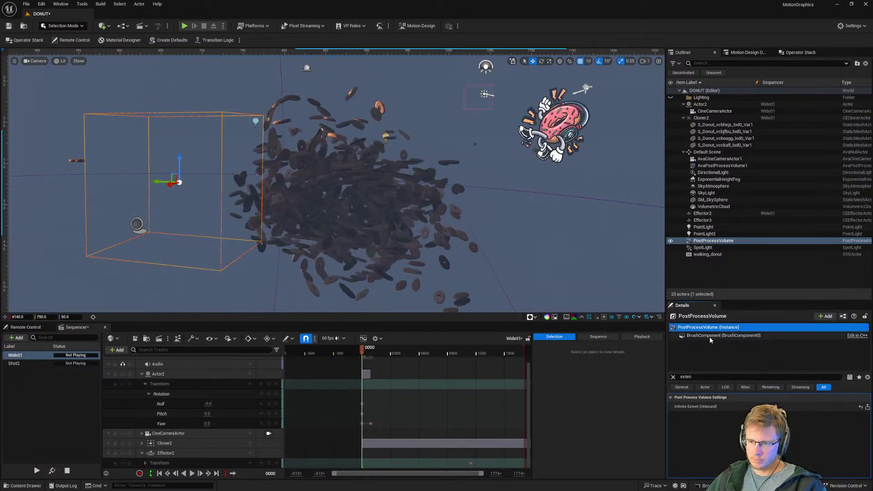
pyautogui.click(682, 387)
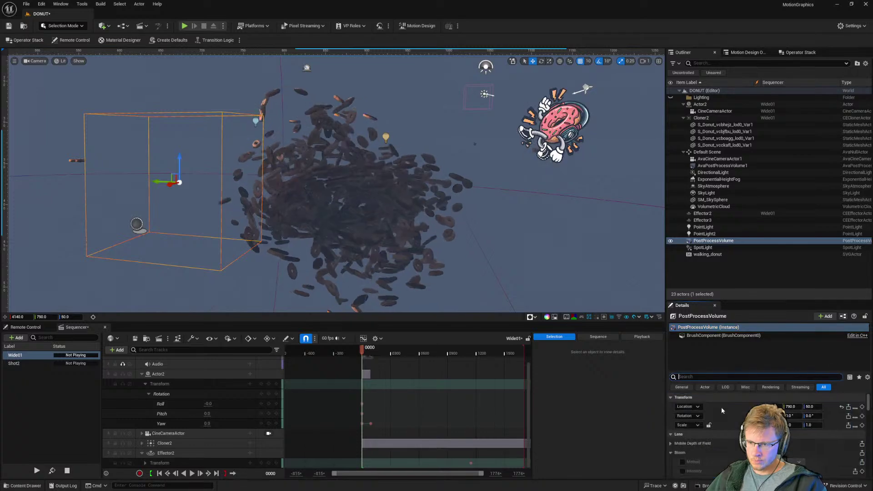
# Step: Enable the Bloom Method and Intensity overrides on PostProcessVolume and adjust the bloom intensity
pyautogui.scroll(-3, 727, 432)
pyautogui.click(681, 417)
pyautogui.click(682, 427)
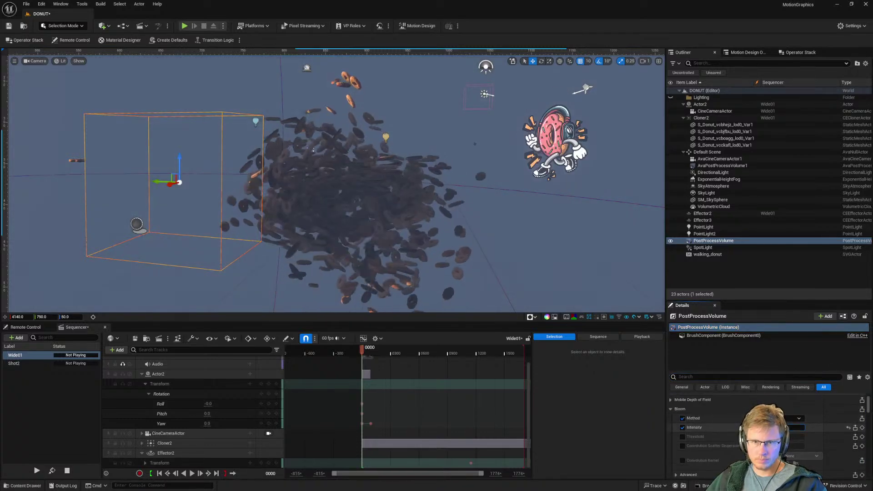
# Step: Enable the volume's Exposure Compensation override and raise it to brighten the scene, collapsing the finished Bloom and Exposure sections
pyautogui.click(672, 409)
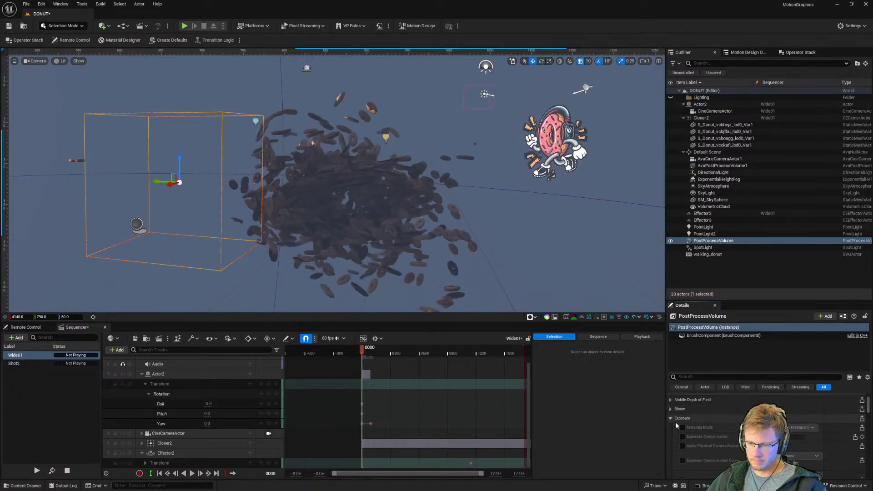
pyautogui.click(682, 436)
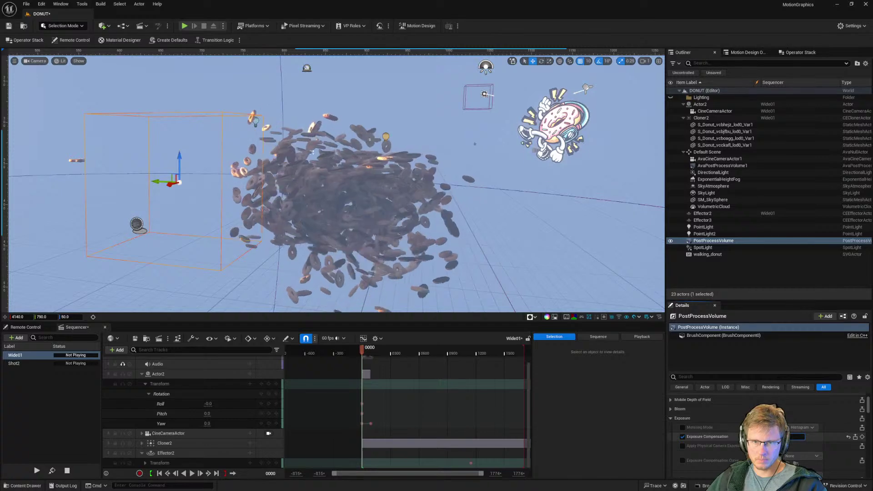
pyautogui.click(672, 419)
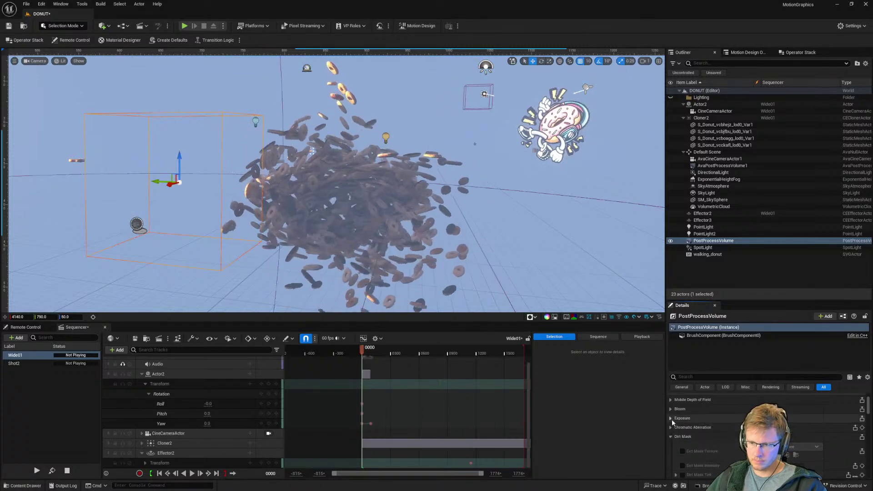
# Step: Change the Bloom Method on PostProcessVolume to the other available option
pyautogui.click(683, 409)
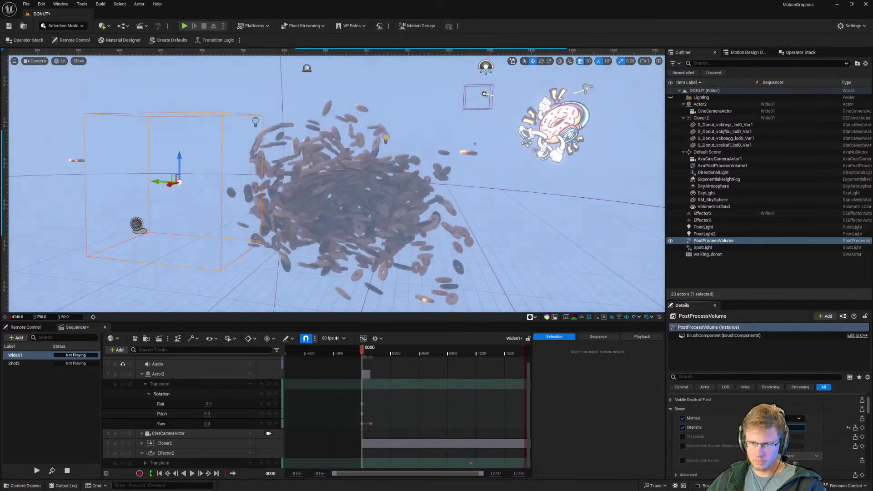
pyautogui.click(779, 418)
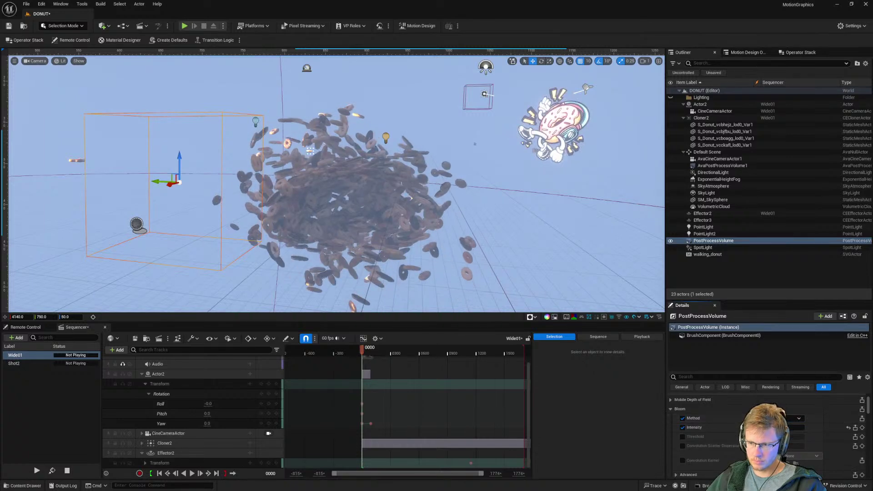
pyautogui.click(783, 435)
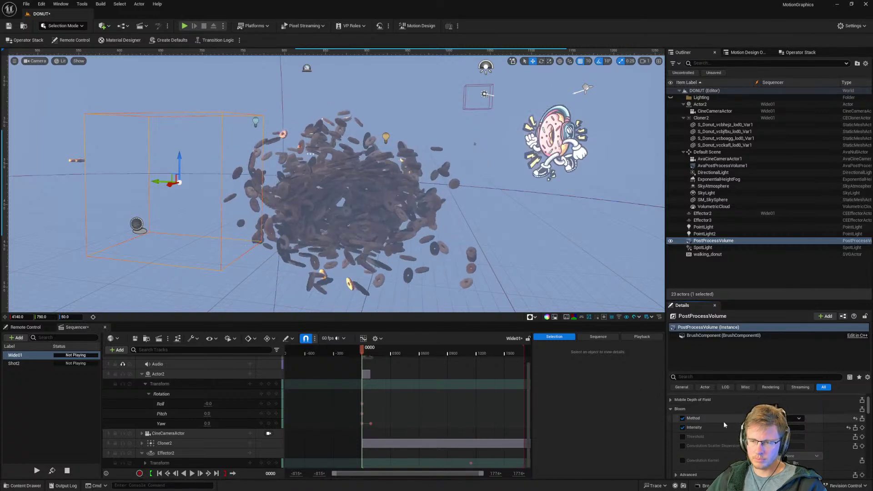
pyautogui.scroll(-5, 688, 418)
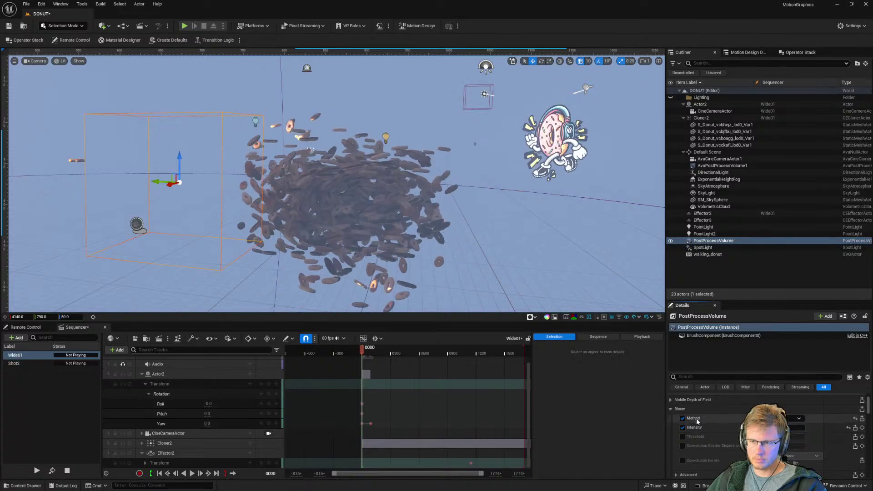
pyautogui.scroll(2, 677, 418)
# Step: Enable the Chromatic Aberration Intensity and Start Offset overrides on PostProcessVolume and adjust them to give the donuts subtle colour fringing
pyautogui.click(671, 417)
pyautogui.click(682, 426)
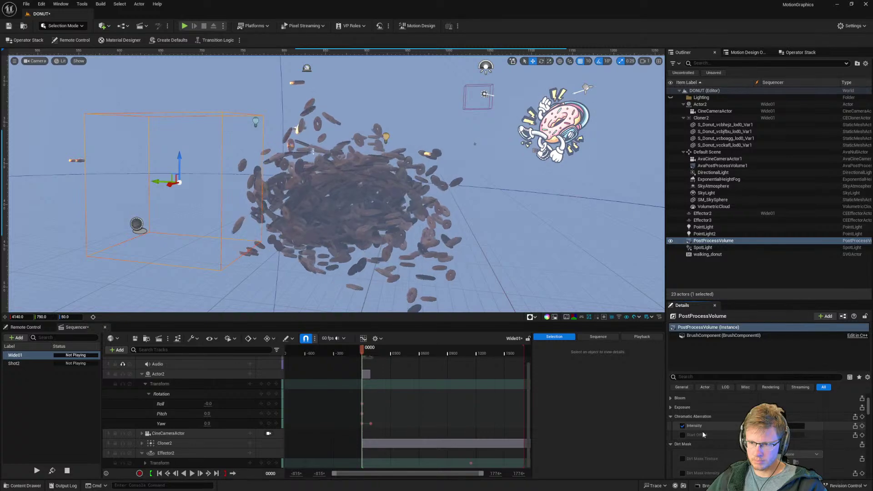
pyautogui.press('Return')
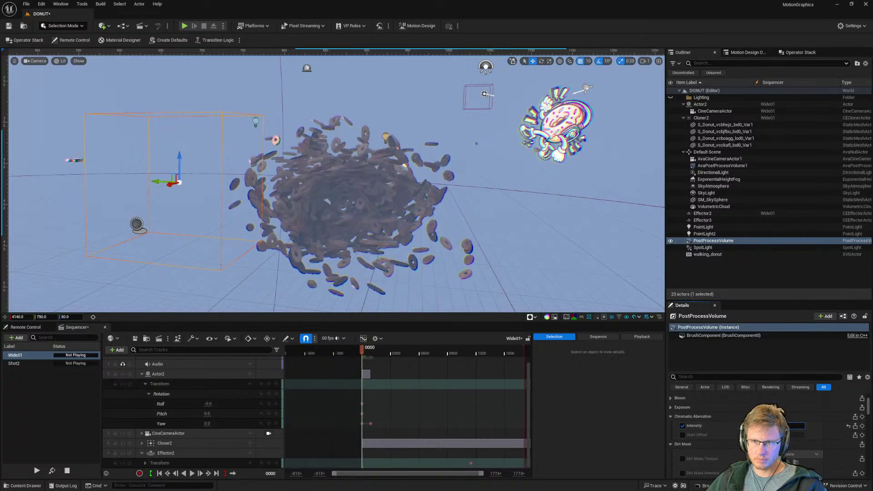
pyautogui.click(682, 435)
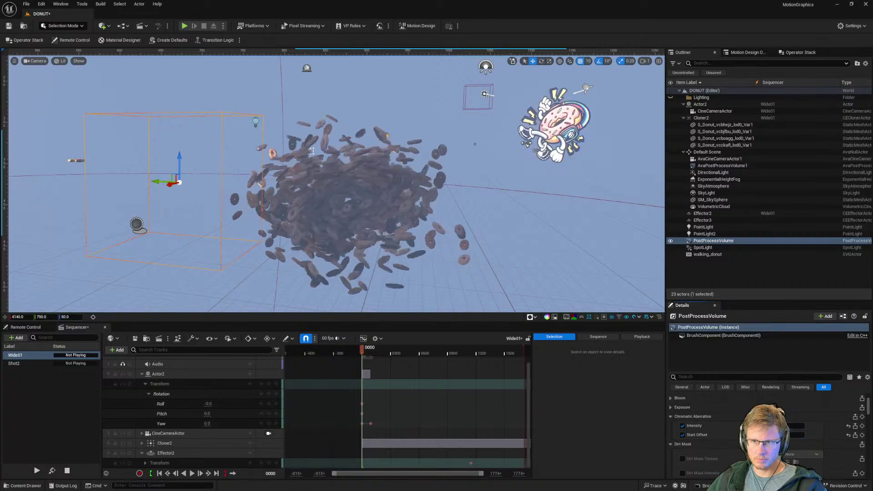
pyautogui.moveTo(435, 225)
pyautogui.mouseDown(button='right')
pyautogui.moveTo(428, 230)
pyautogui.moveTo(527, 225)
pyautogui.mouseUp(button='right')
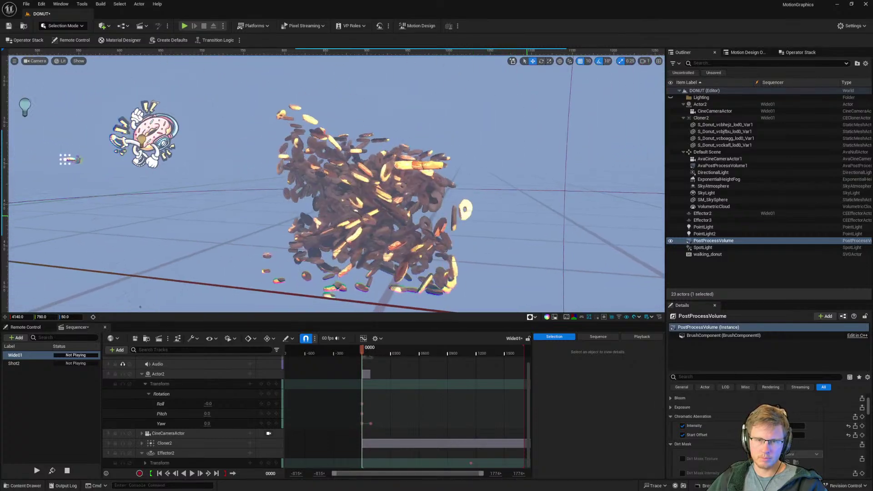
# Step: Enable the Lens Flares Intensity override on PostProcessVolume and raise it to produce flares around the donuts
pyautogui.click(670, 407)
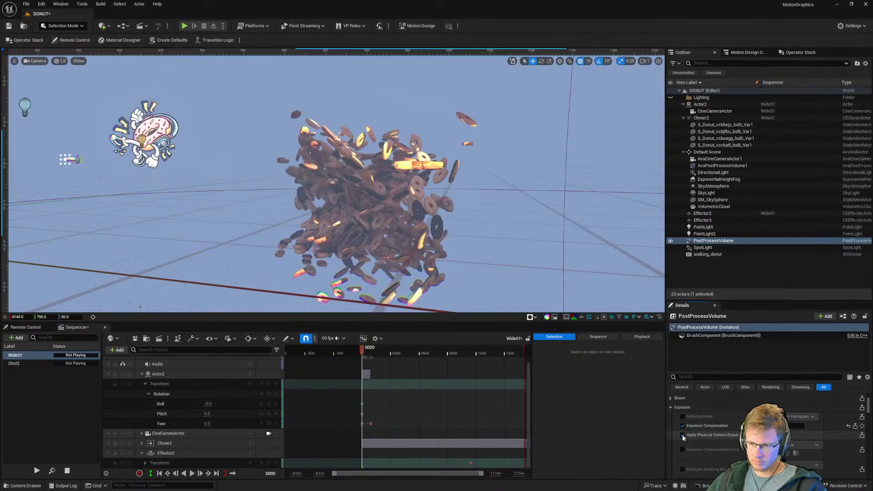
pyautogui.click(676, 408)
pyautogui.scroll(-2, 672, 398)
pyautogui.click(669, 403)
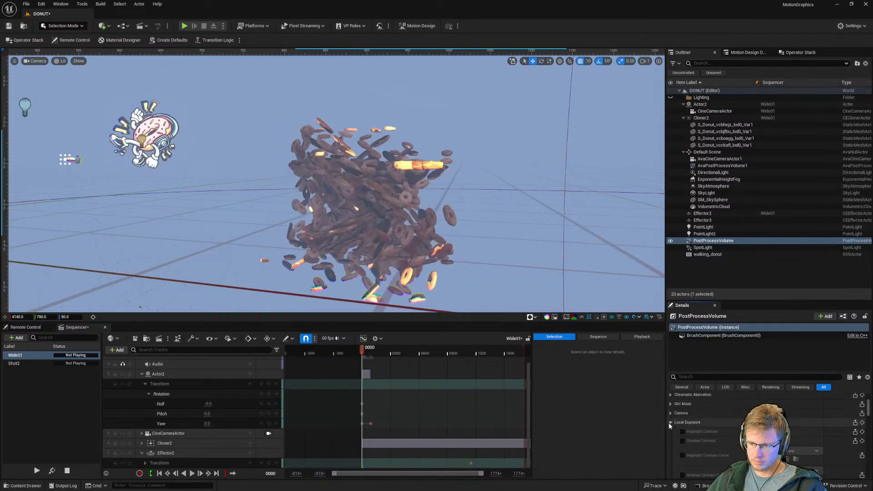
pyautogui.click(669, 421)
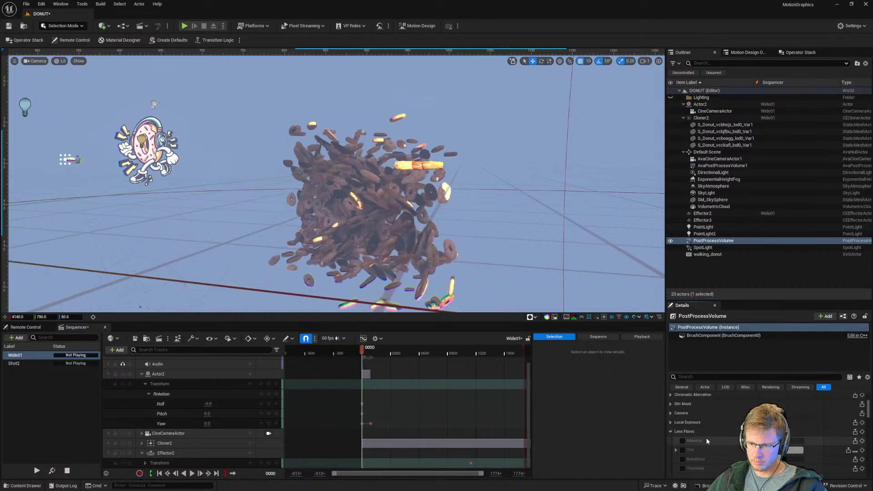
pyautogui.moveTo(768, 441)
pyautogui.mouseDown()
pyautogui.moveTo(800, 441)
pyautogui.moveTo(768, 441)
pyautogui.mouseUp()
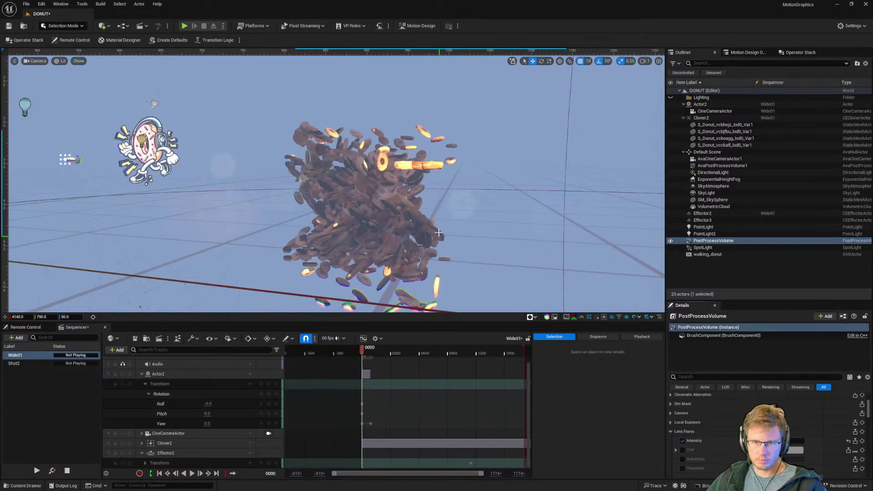
pyautogui.moveTo(418, 234)
pyautogui.mouseDown(button='right')
pyautogui.moveTo(404, 244)
pyautogui.moveTo(430, 235)
pyautogui.mouseUp(button='right')
pyautogui.press('w')
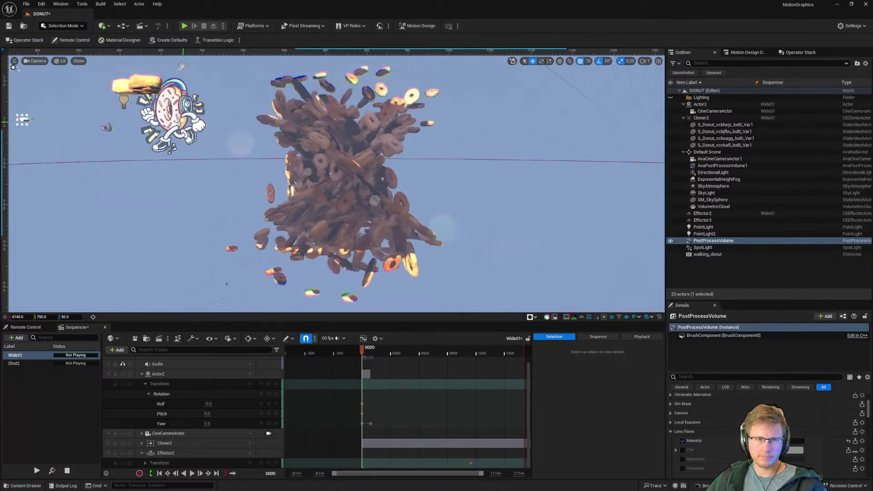
# Step: Reposition walking_donut in the scene so it floats above the cloned donut column
pyautogui.click(167, 115)
pyautogui.click(179, 102)
pyautogui.press('d')
pyautogui.moveTo(224, 139)
pyautogui.mouseDown(button='right')
pyautogui.moveTo(200, 133)
pyautogui.moveTo(224, 139)
pyautogui.mouseUp(button='right')
pyautogui.moveTo(224, 139); pyautogui.dragTo(341, 196)
pyautogui.press('w')
pyautogui.moveTo(310, 173); pyautogui.dragTo(334, 174, button='right')
pyautogui.moveTo(246, 172); pyautogui.dragTo(246, 63)
pyautogui.moveTo(246, 64); pyautogui.dragTo(227, 41, button='right')
pyautogui.moveTo(286, 115); pyautogui.dragTo(303, 141, button='right')
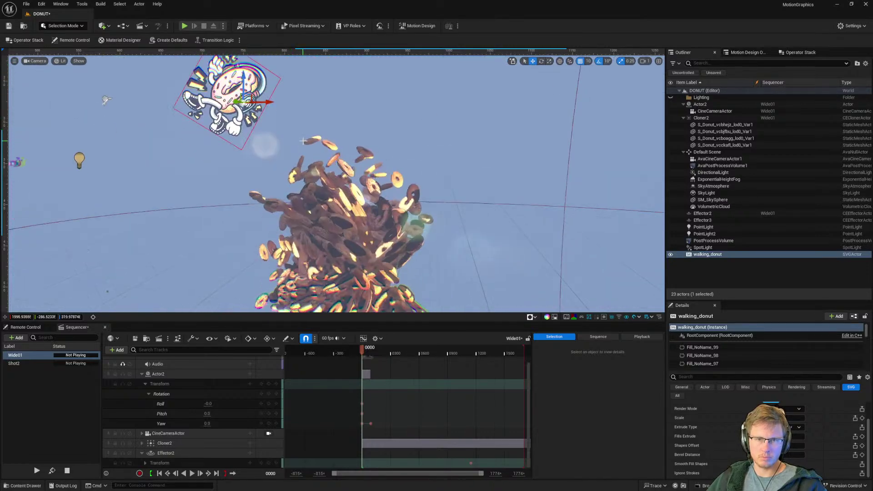
# Step: Set walking_donut's Oscillate_Rotation animator to the Sine function and check its linked rotation properties
pyautogui.click(750, 51)
pyautogui.click(798, 52)
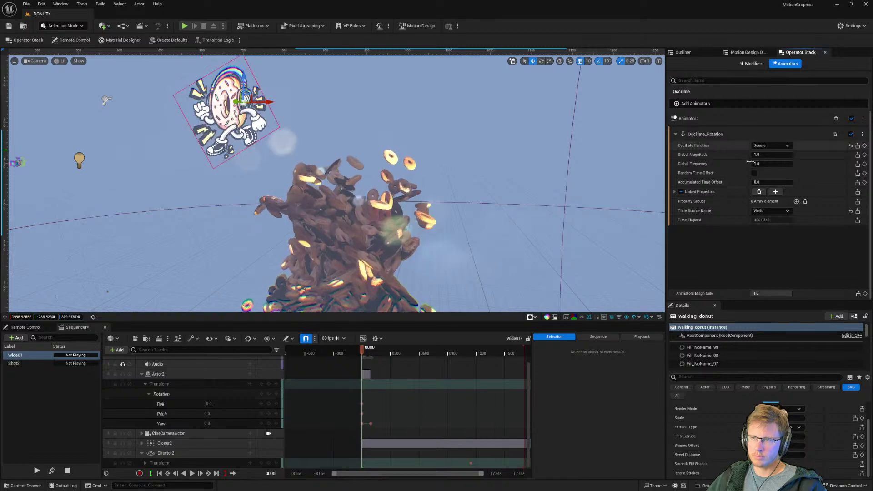
pyautogui.click(772, 145)
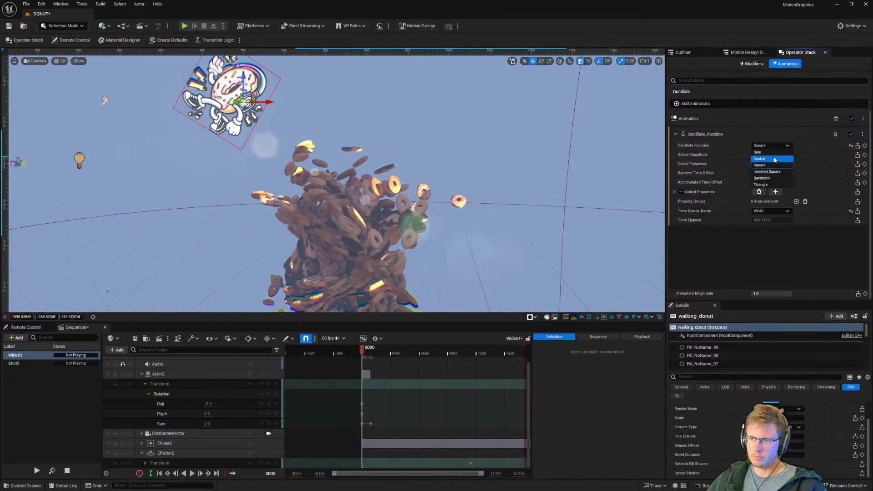
pyautogui.click(773, 152)
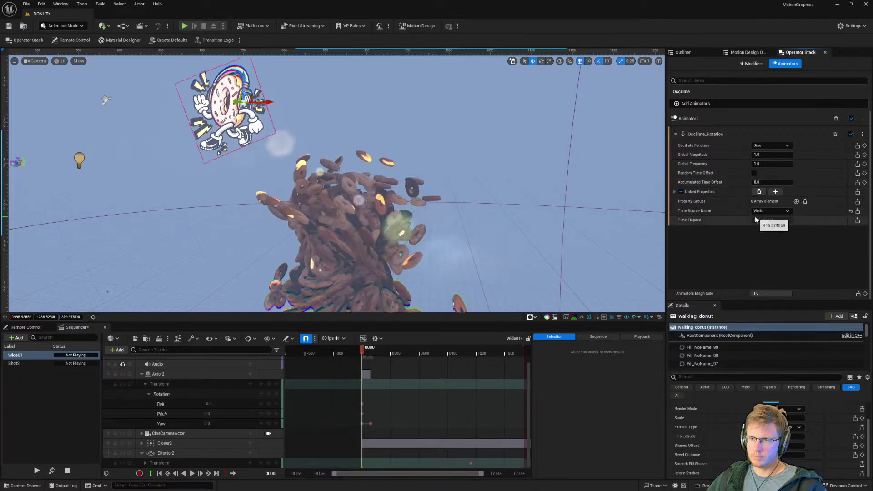
pyautogui.click(674, 191)
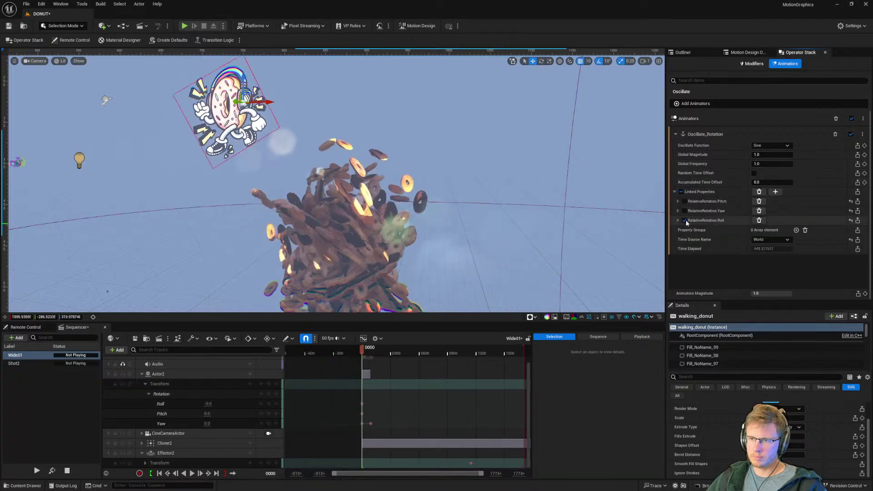
pyautogui.click(675, 192)
pyautogui.moveTo(409, 223); pyautogui.dragTo(421, 241, button='right')
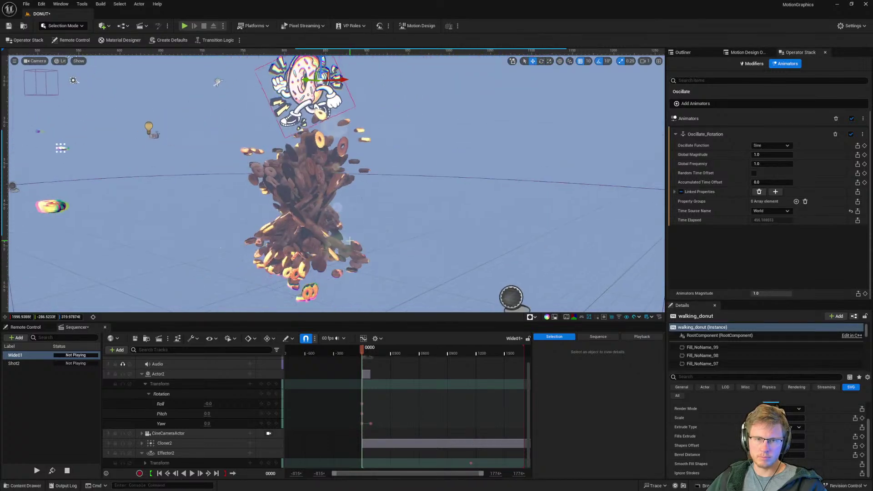
# Step: Collapse the Actor2 track in Wide01 and look through the CineCameraActor in the viewport
pyautogui.click(142, 374)
pyautogui.click(269, 384)
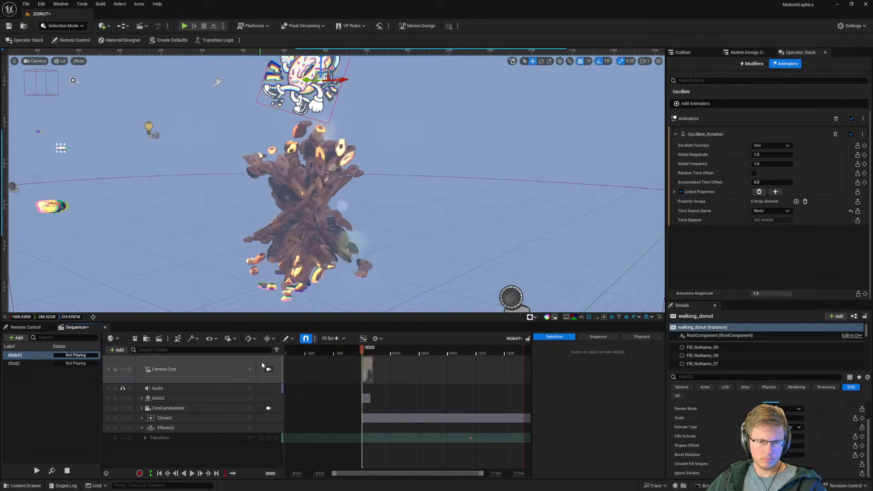
pyautogui.click(272, 373)
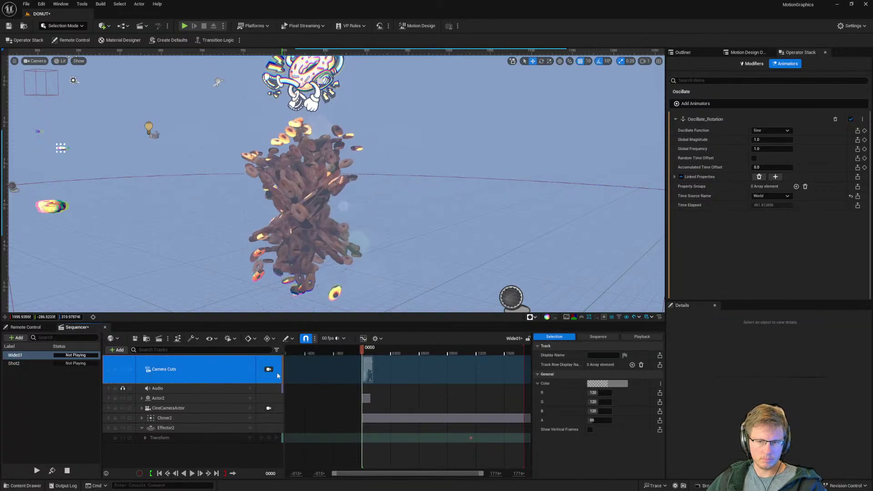
pyautogui.click(268, 408)
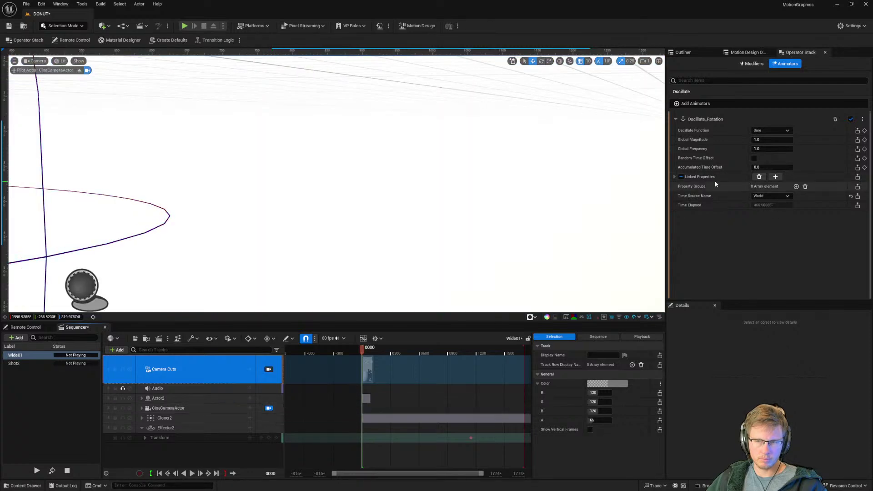
# Step: Lower the Exposure Compensation on PostProcessVolume to fix the overexposed camera view
pyautogui.click(699, 52)
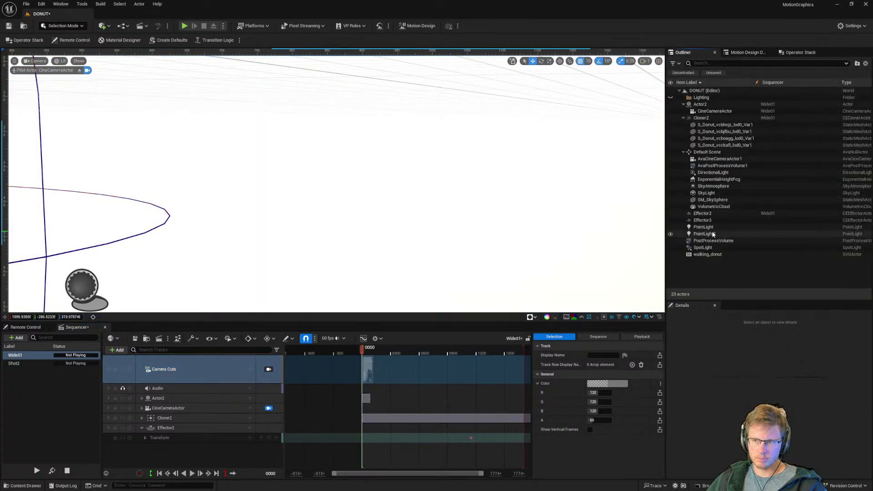
pyautogui.click(741, 241)
pyautogui.scroll(-2, 718, 406)
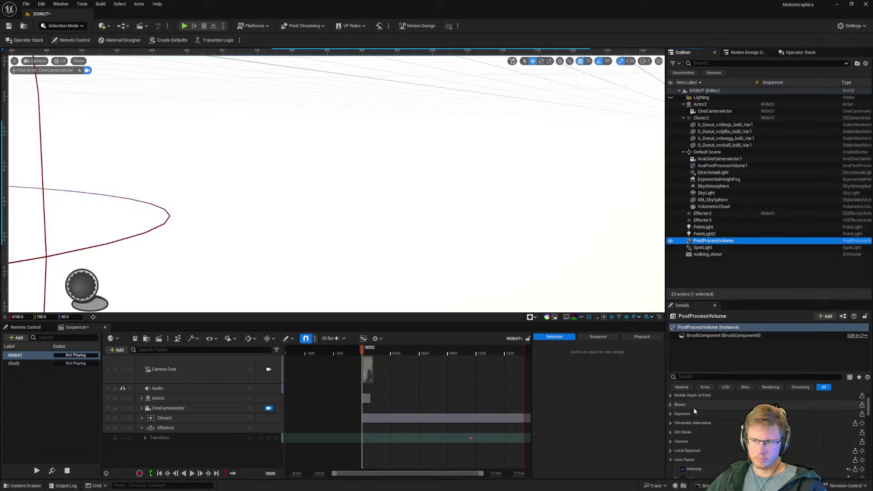
pyautogui.click(671, 414)
pyautogui.moveTo(784, 433)
pyautogui.mouseDown()
pyautogui.moveTo(769, 432)
pyautogui.moveTo(778, 432)
pyautogui.mouseUp()
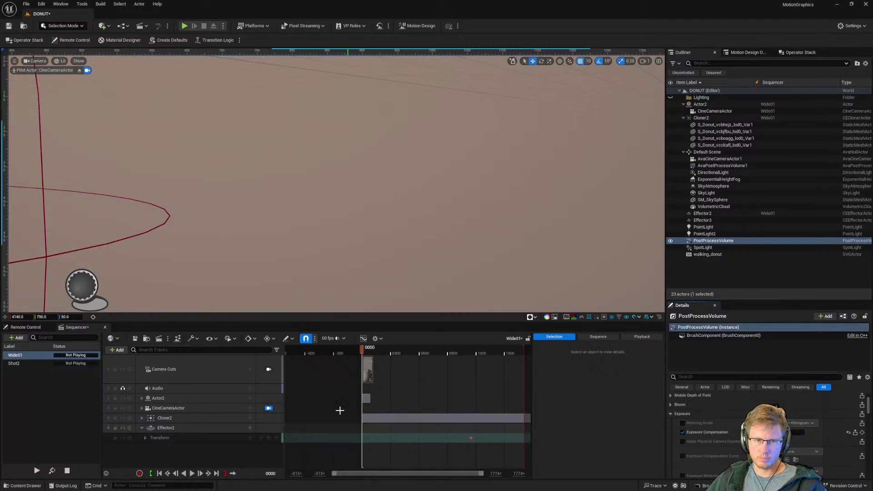
# Step: Play Wide01 with the viewport locked to its camera cuts and expand the CineCameraActor track, selecting its CameraComponent
pyautogui.click(190, 473)
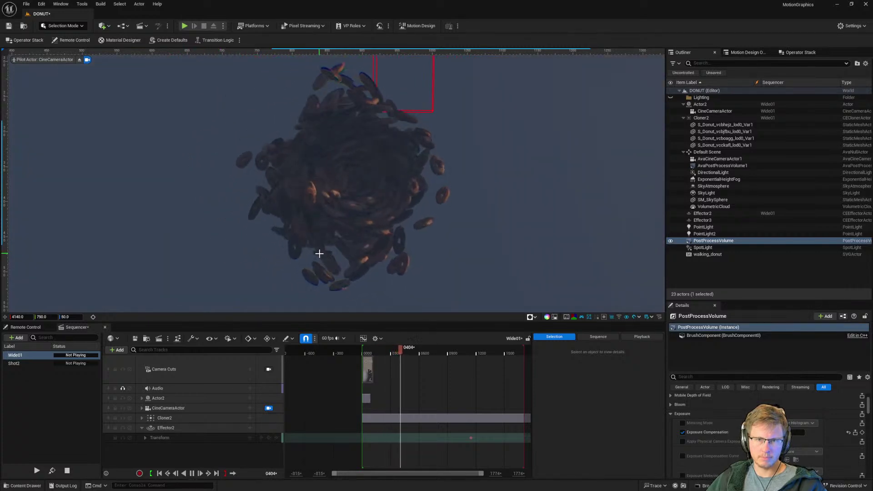
pyautogui.click(269, 369)
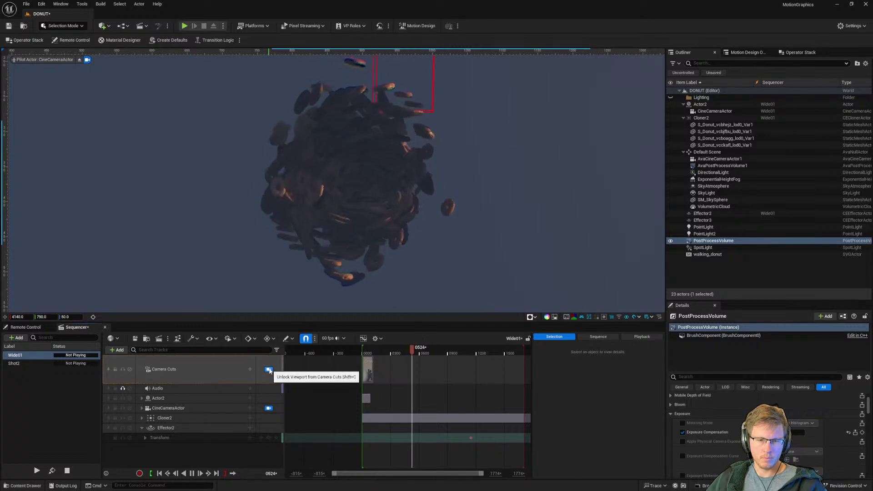
pyautogui.click(168, 410)
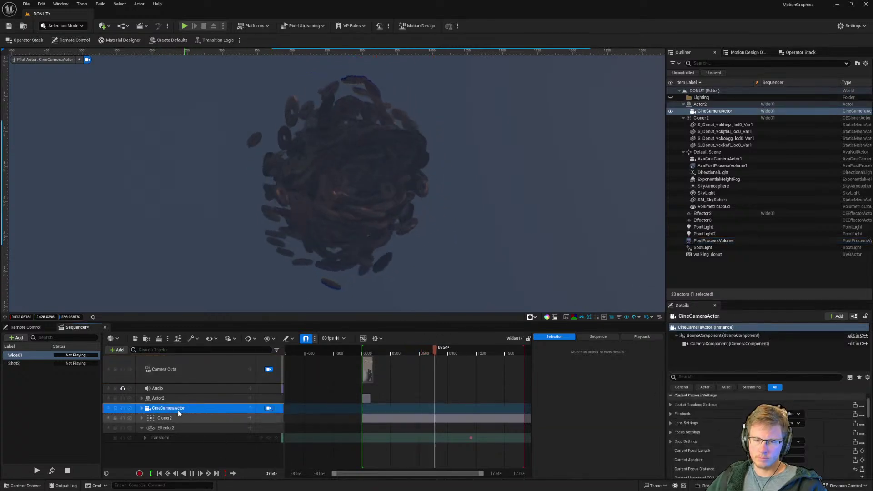
pyautogui.click(142, 409)
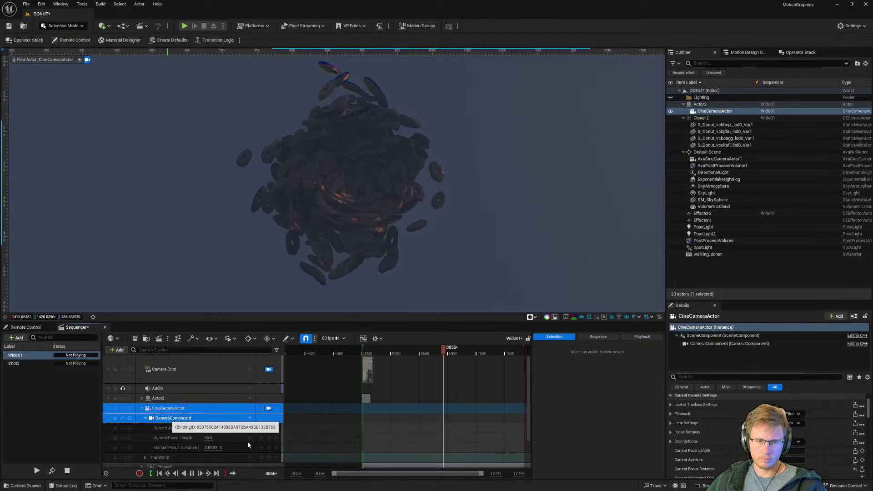
pyautogui.click(182, 418)
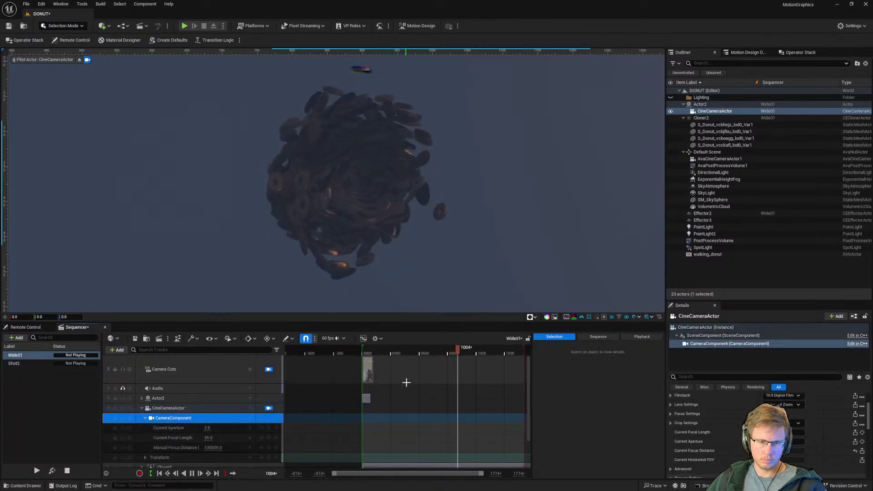
# Step: Stop playback, return Wide01 to frame 0 and try to key the CineCameraActor's Current Focal Length
pyautogui.click(419, 413)
pyautogui.press('space')
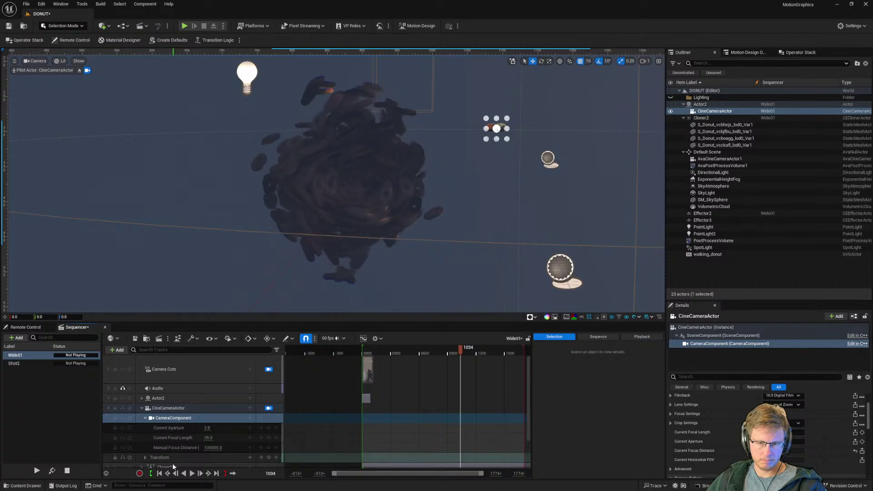
pyautogui.click(159, 473)
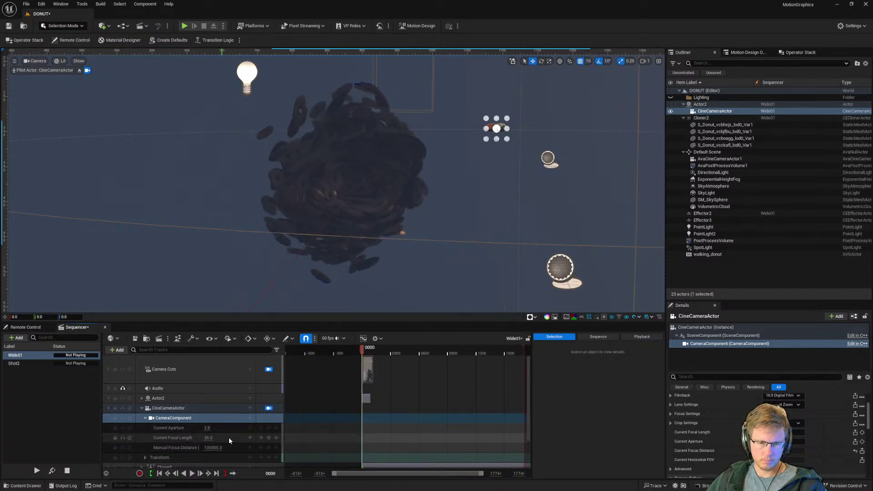
pyautogui.click(269, 438)
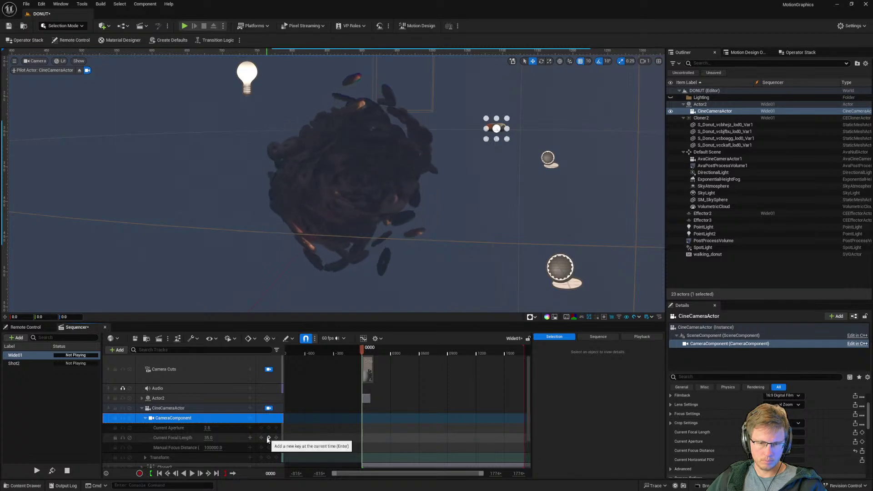
# Step: Reselect the CineCameraActor track, set the current frame to 0 and try again to key Current Focal Length
pyautogui.click(165, 408)
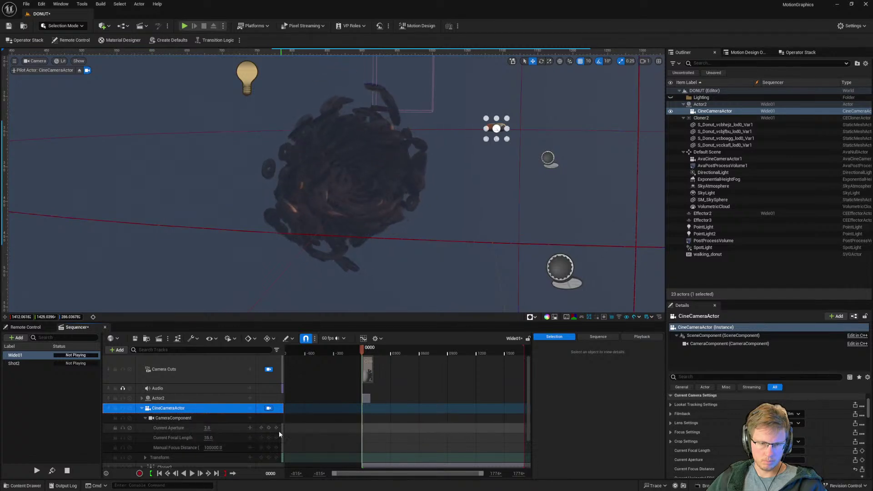
pyautogui.click(25, 357)
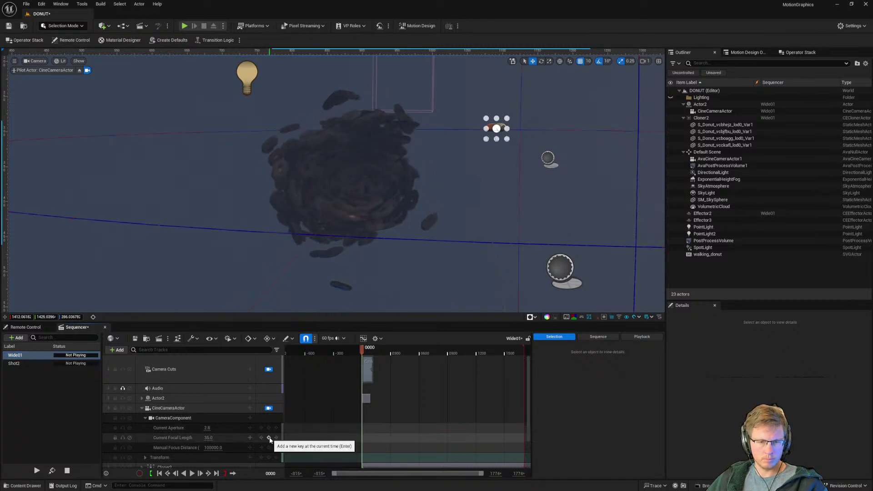
pyautogui.click(367, 354)
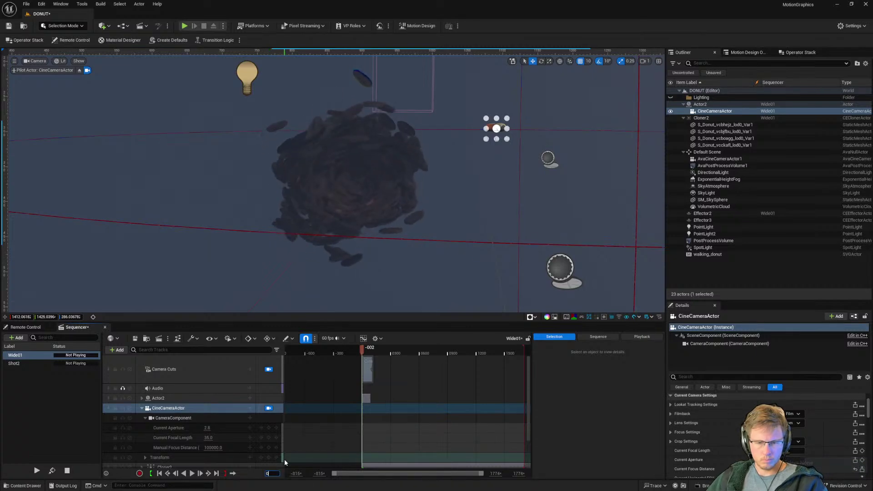
pyautogui.write('0')
pyautogui.press('Tab')
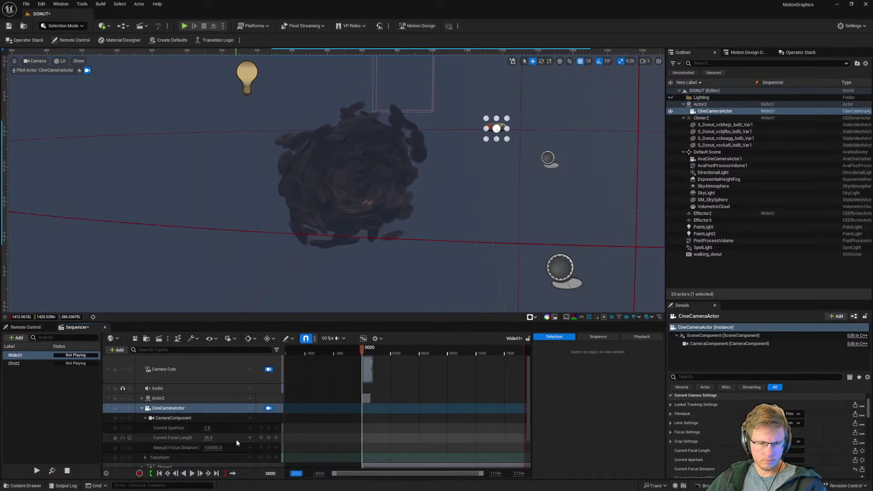
pyautogui.click(269, 438)
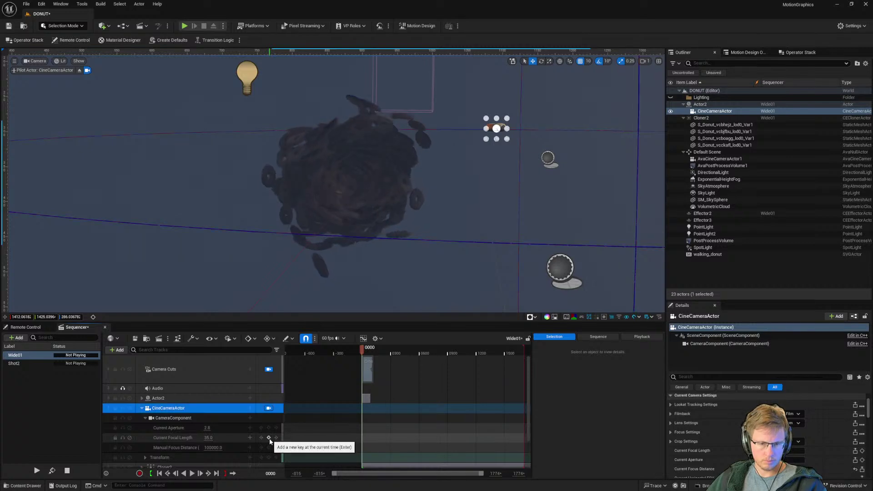
# Step: Move the Wide01 playhead to frame 12 and try to key Current Focal Length there
pyautogui.keyDown('ctrl'); pyautogui.scroll(10, 368, 431); pyautogui.keyUp('ctrl')
pyautogui.keyDown('ctrl'); pyautogui.scroll(3, 386, 447); pyautogui.keyUp('ctrl')
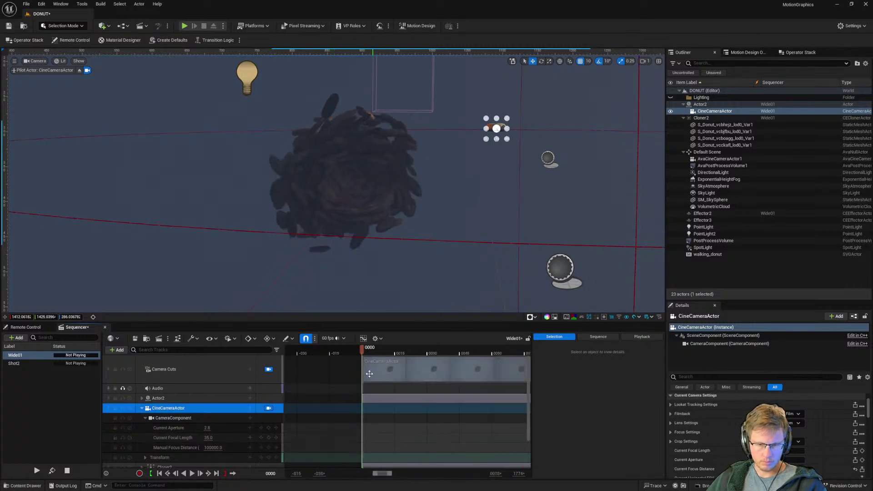
pyautogui.moveTo(363, 350); pyautogui.dragTo(389, 352)
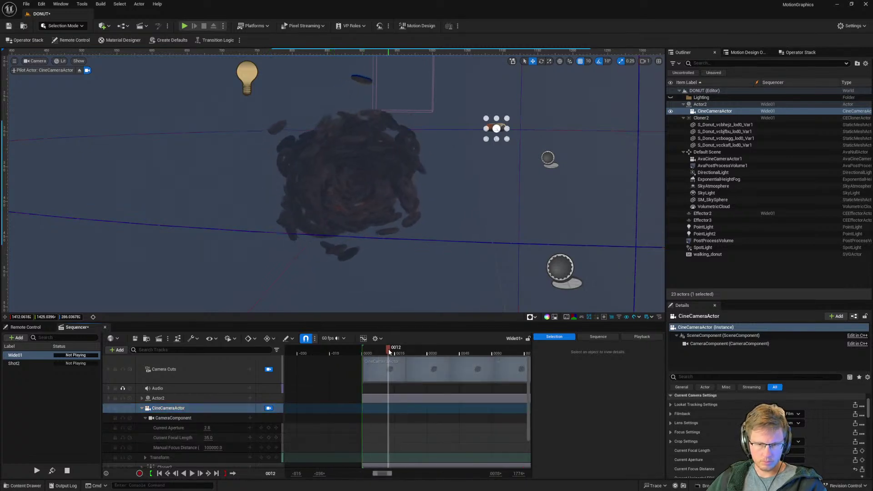
pyautogui.click(267, 439)
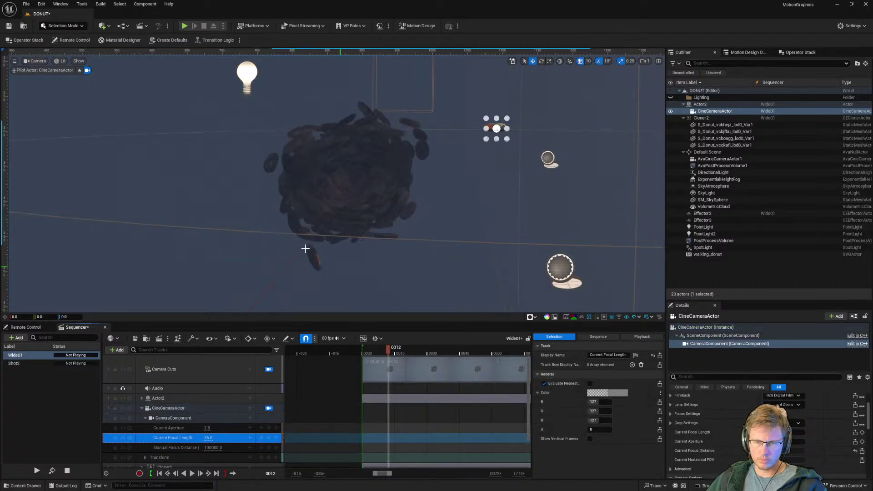
# Step: Stop piloting the CineCameraActor and move the free viewport to a different angle on the donut cluster
pyautogui.click(78, 70)
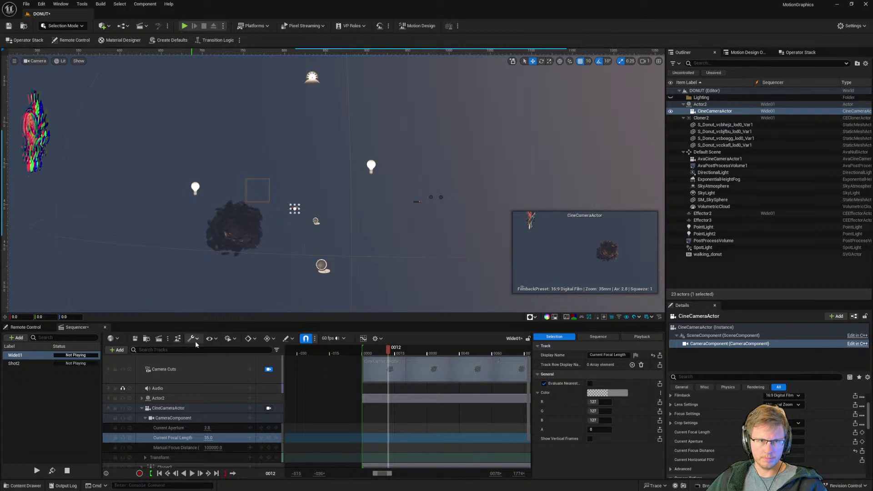
pyautogui.moveTo(182, 251)
pyautogui.mouseDown(button='right')
pyautogui.moveTo(145, 251)
pyautogui.moveTo(209, 251)
pyautogui.moveTo(182, 241)
pyautogui.moveTo(129, 263)
pyautogui.moveTo(142, 251)
pyautogui.moveTo(177, 250)
pyautogui.mouseUp(button='right')
pyautogui.press('d')
pyautogui.press('a')
pyautogui.press('a')
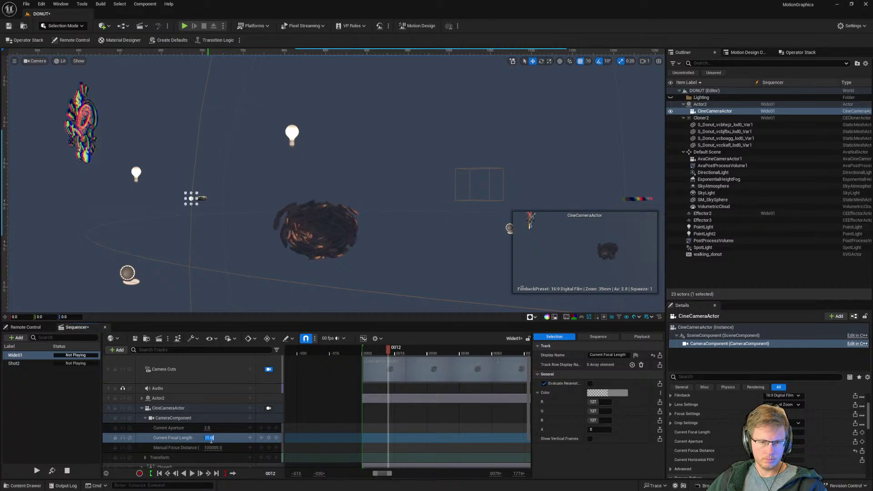
# Step: Collapse the CineCameraActor track with its CameraComponent in Wide01 and save the DONUT level
pyautogui.click(168, 418)
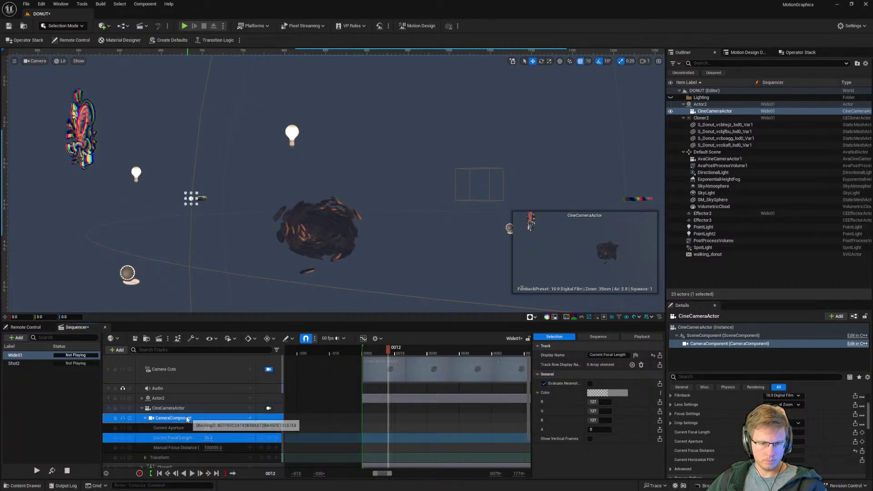
pyautogui.click(146, 417)
pyautogui.click(139, 409)
pyautogui.click(140, 409)
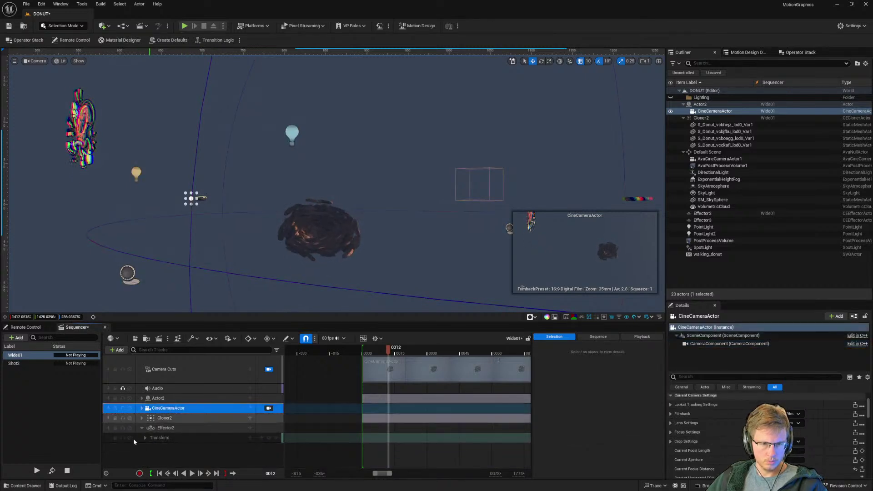
pyautogui.click(171, 446)
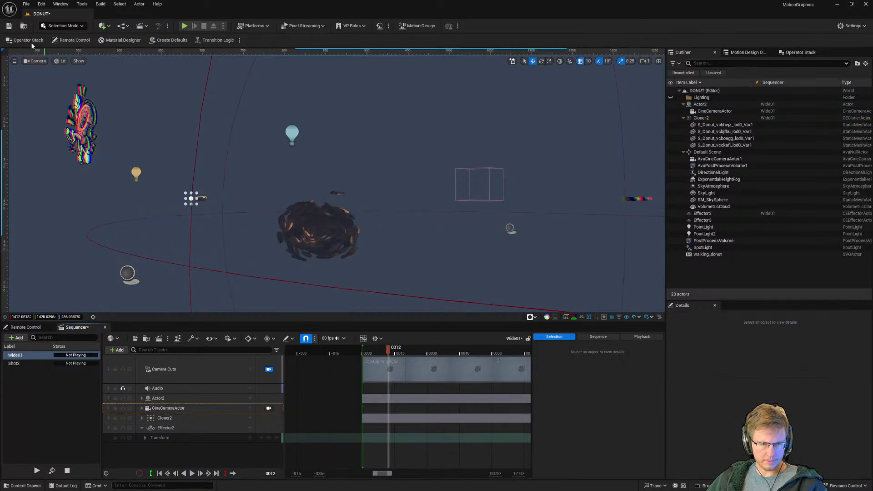
pyautogui.click(9, 26)
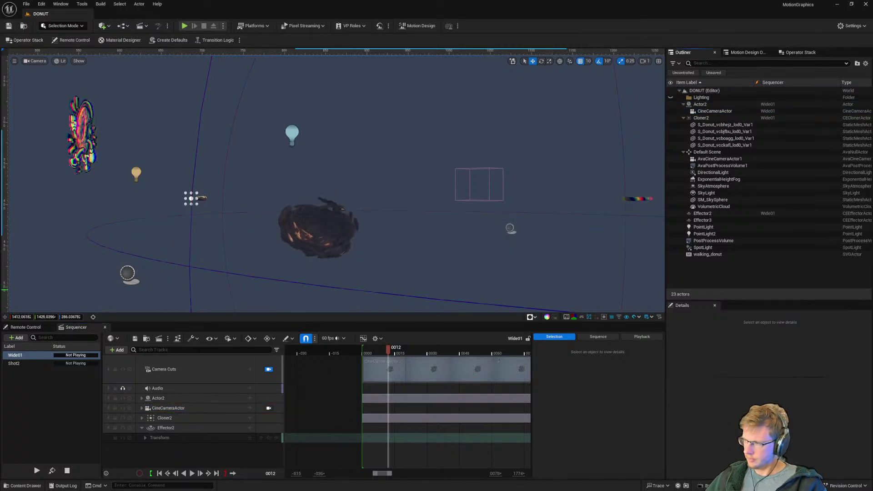